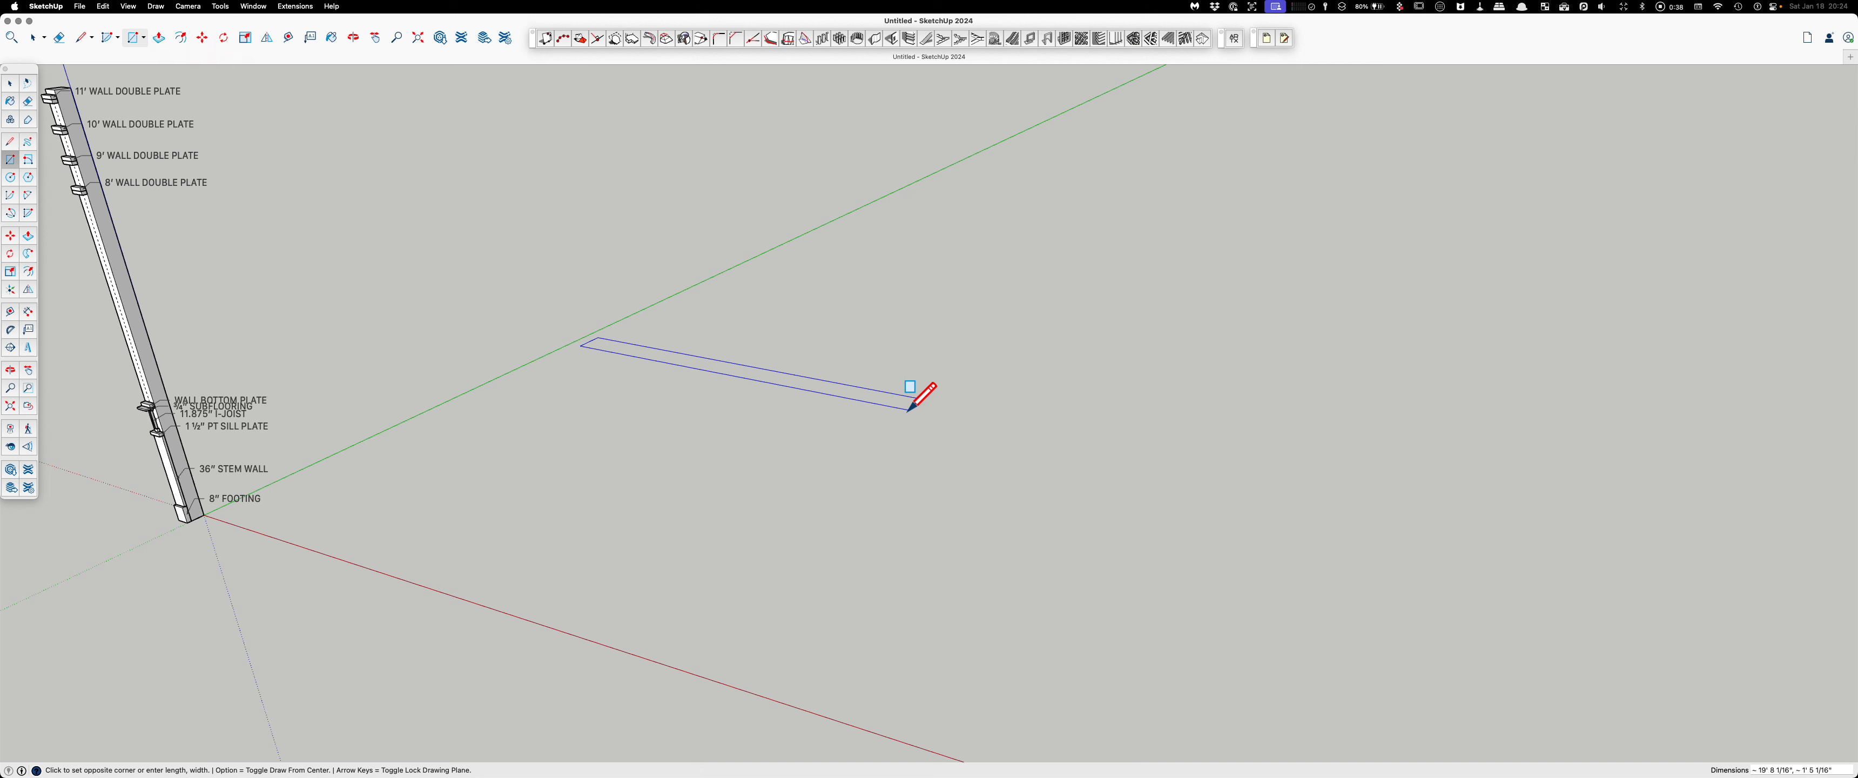
# Step: Draw a 96 by 3.5 inch rectangle on the ground near the green axis
pyautogui.write('96')
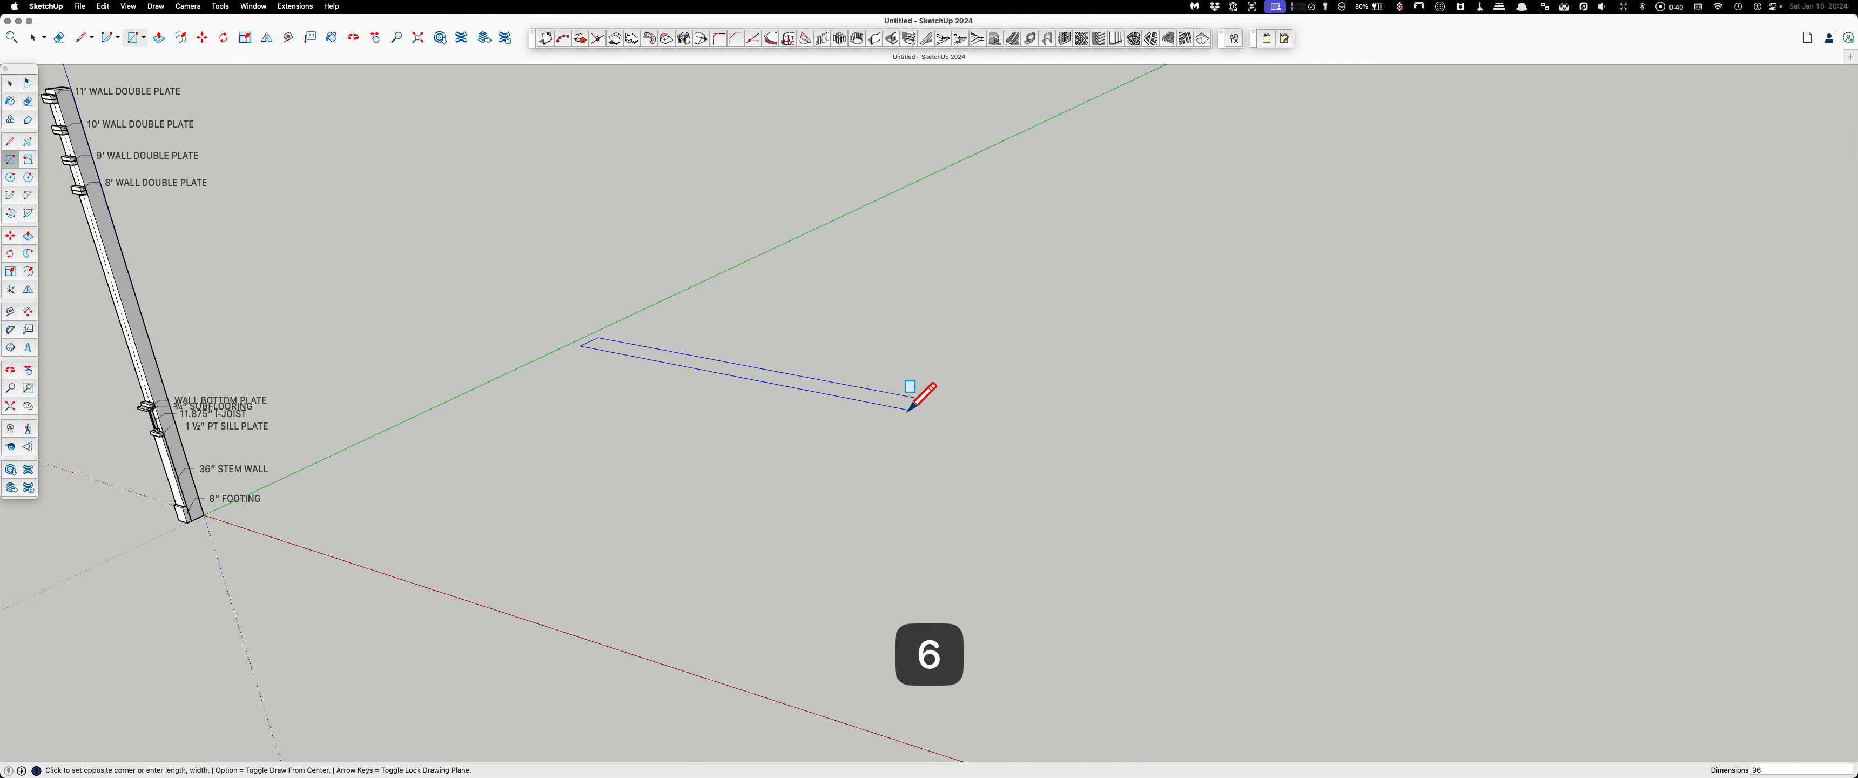
pyautogui.write(',3.5')
pyautogui.press('Return')
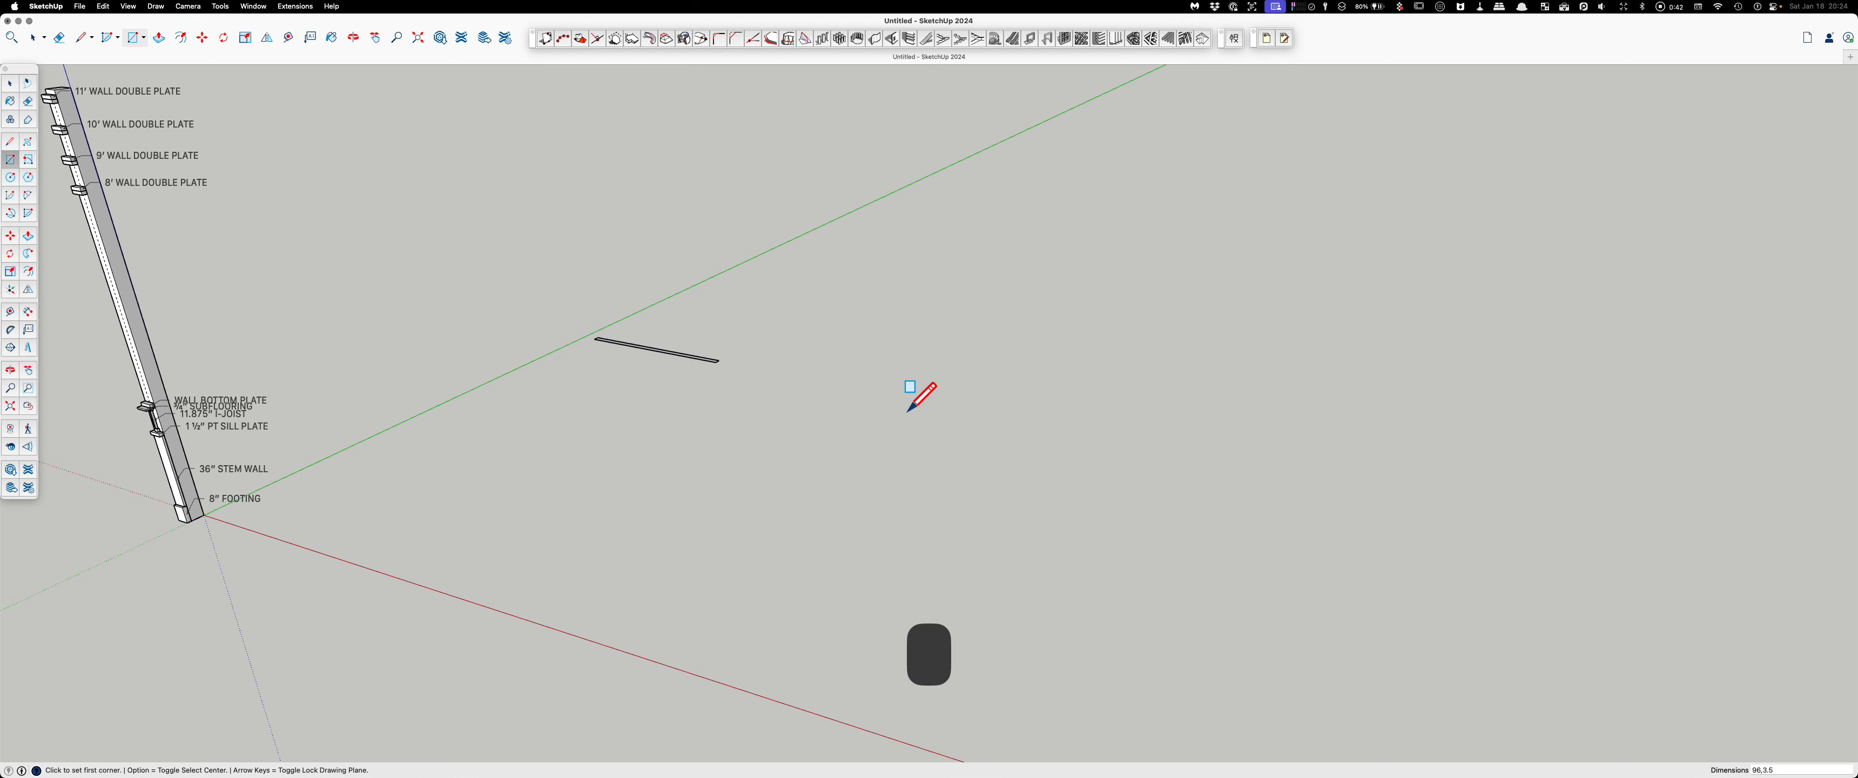
# Step: Extrude the narrow rectangle to a thickness of 1.5 inches with Push/Pull
pyautogui.scroll(5, 688, 317)
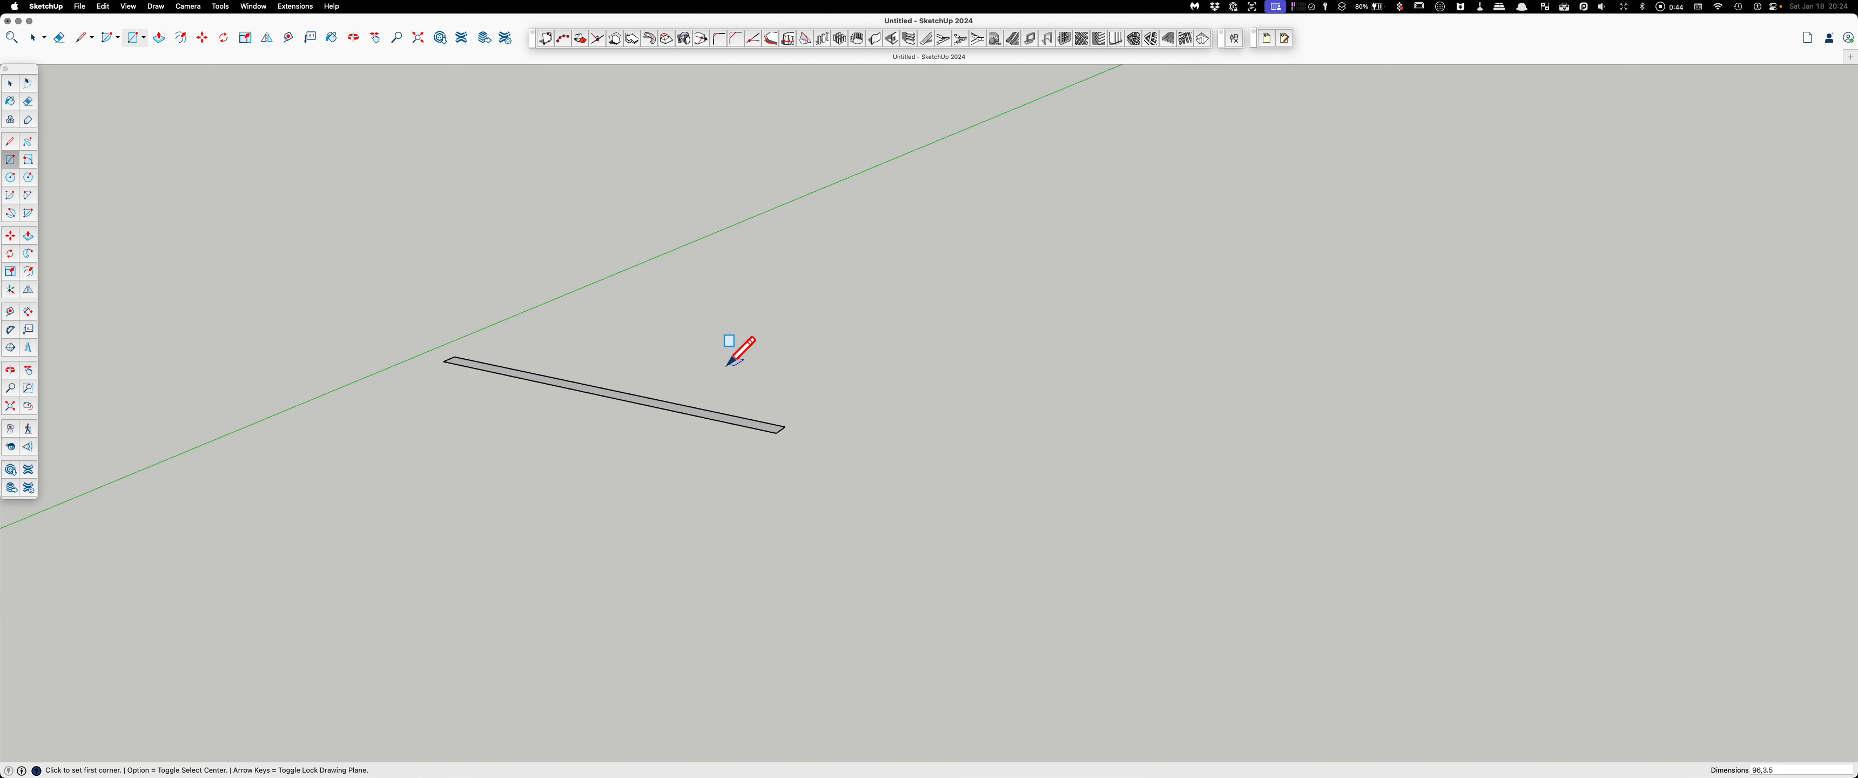
pyautogui.press('p')
pyautogui.click(736, 421)
pyautogui.write('1')
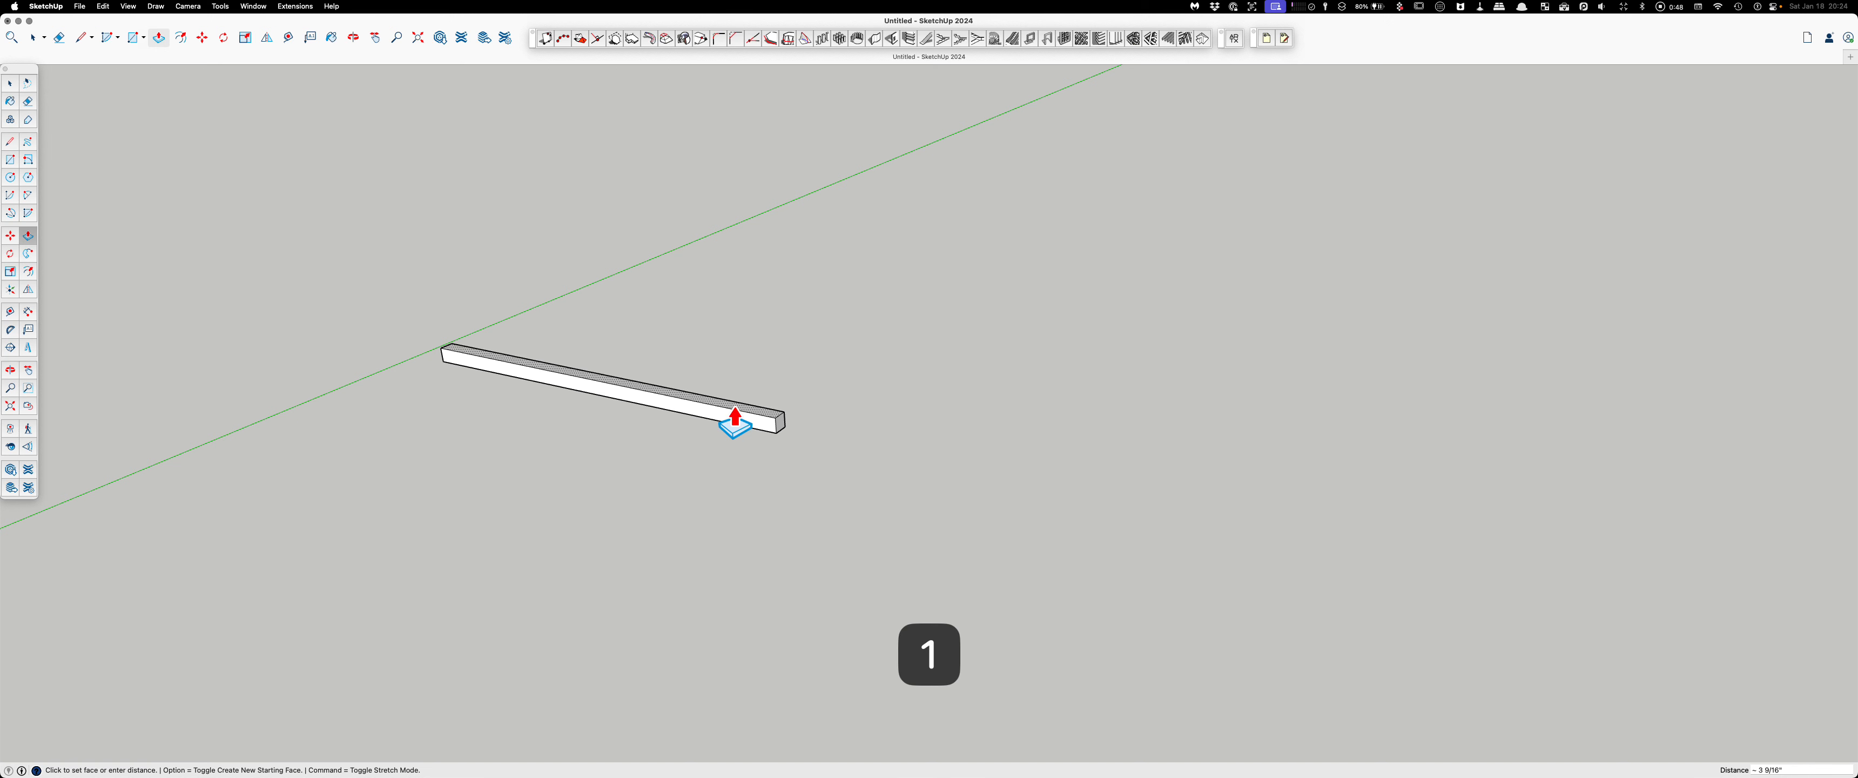
pyautogui.write('.5')
pyautogui.press('Return')
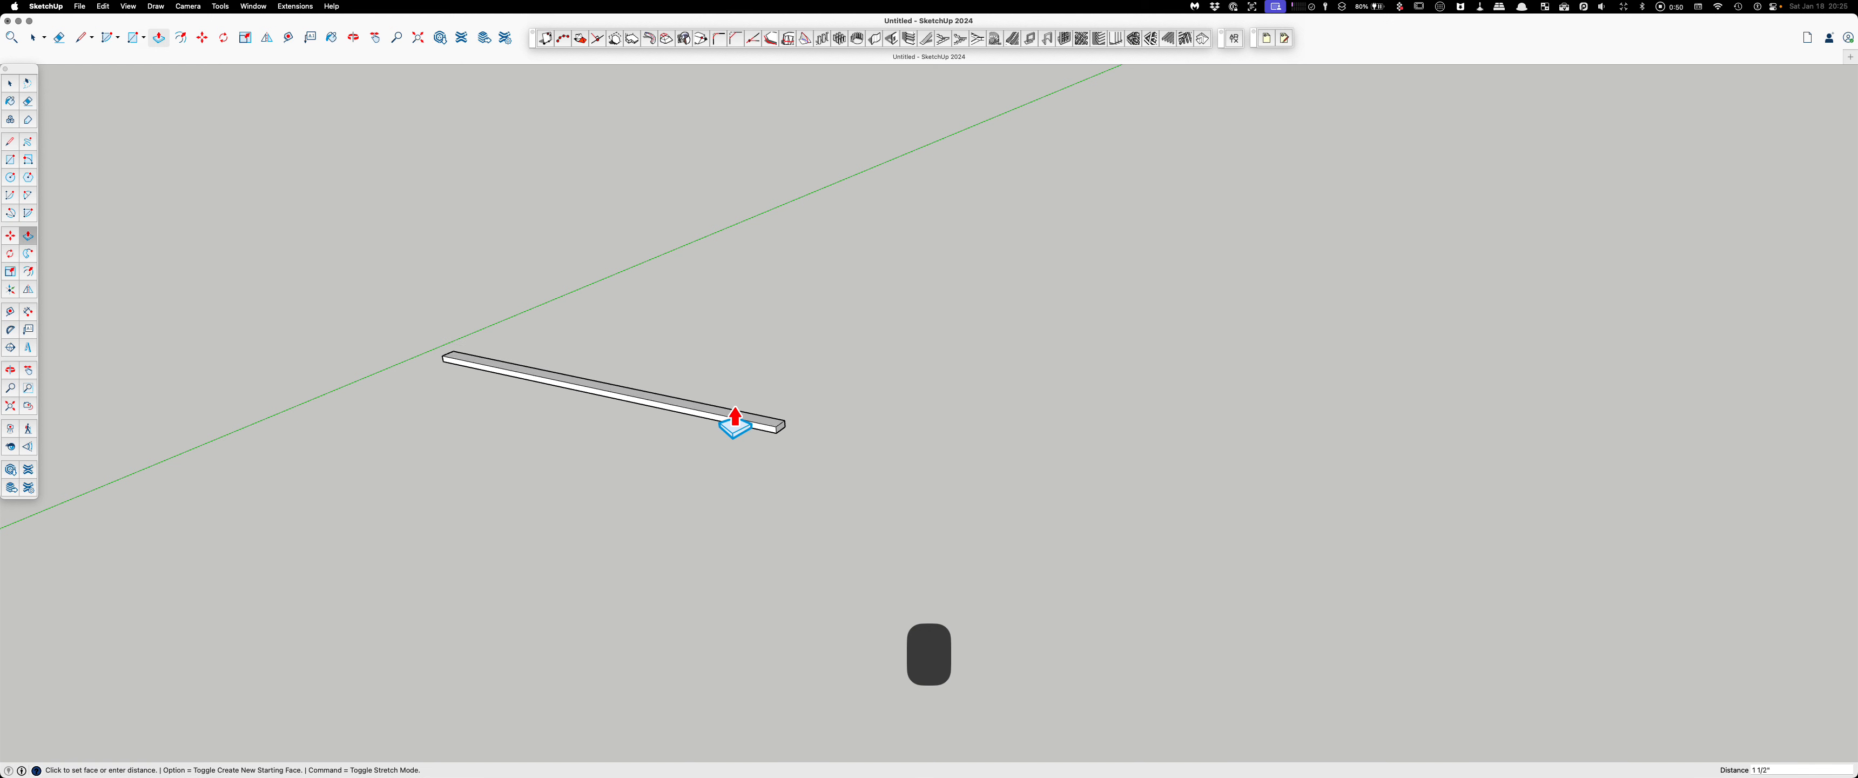
# Step: Select all the geometry of the board and make it a group
pyautogui.press('space')
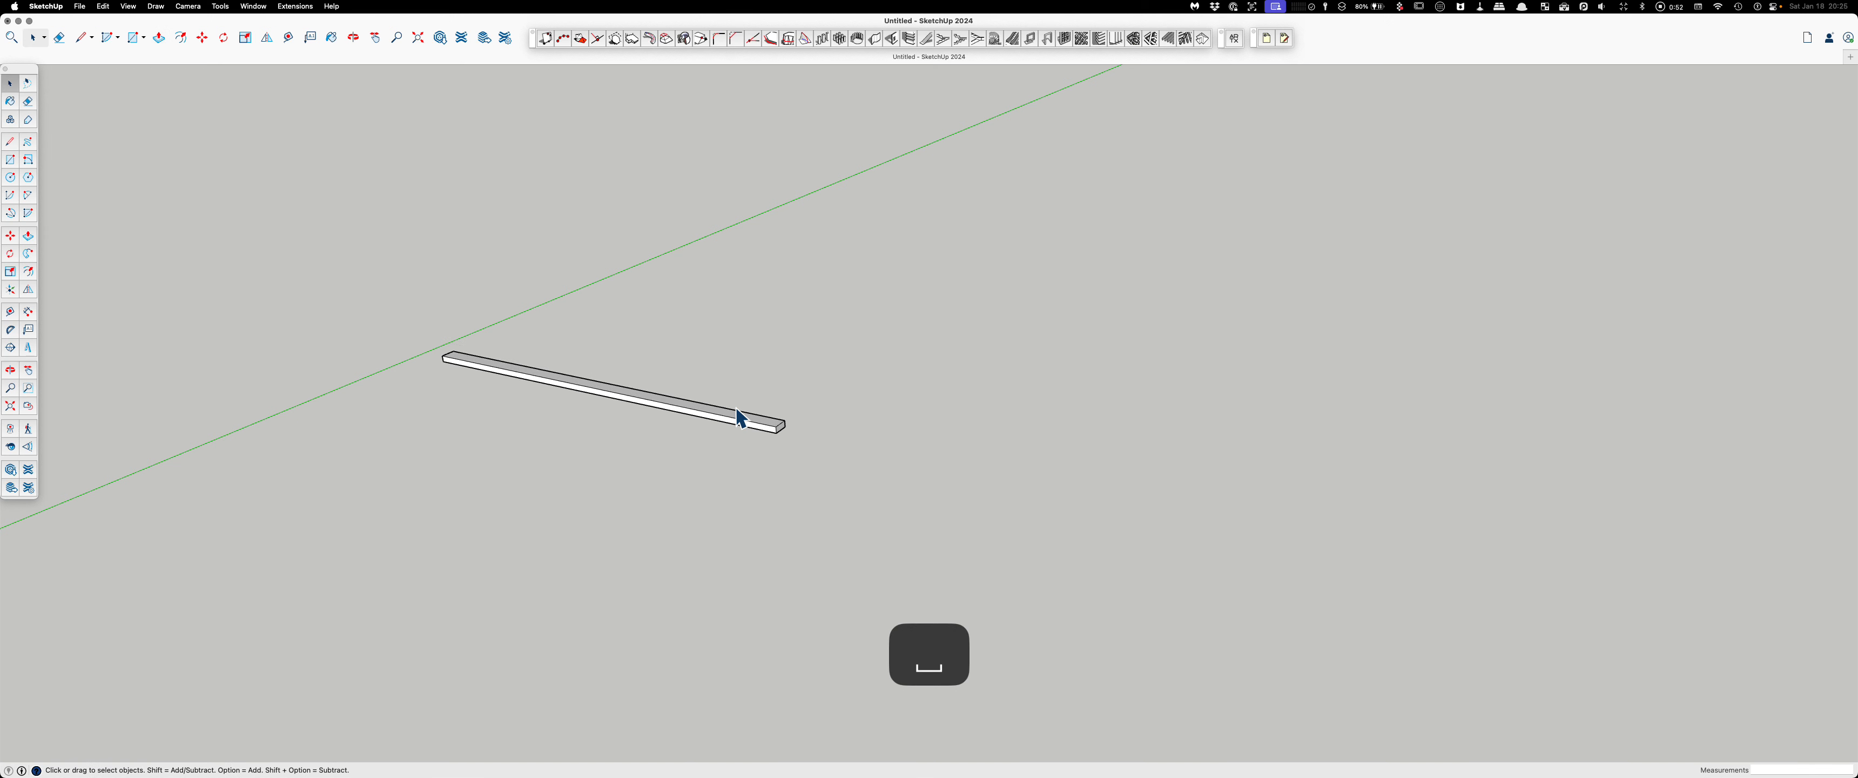
pyautogui.tripleClick(733, 422)
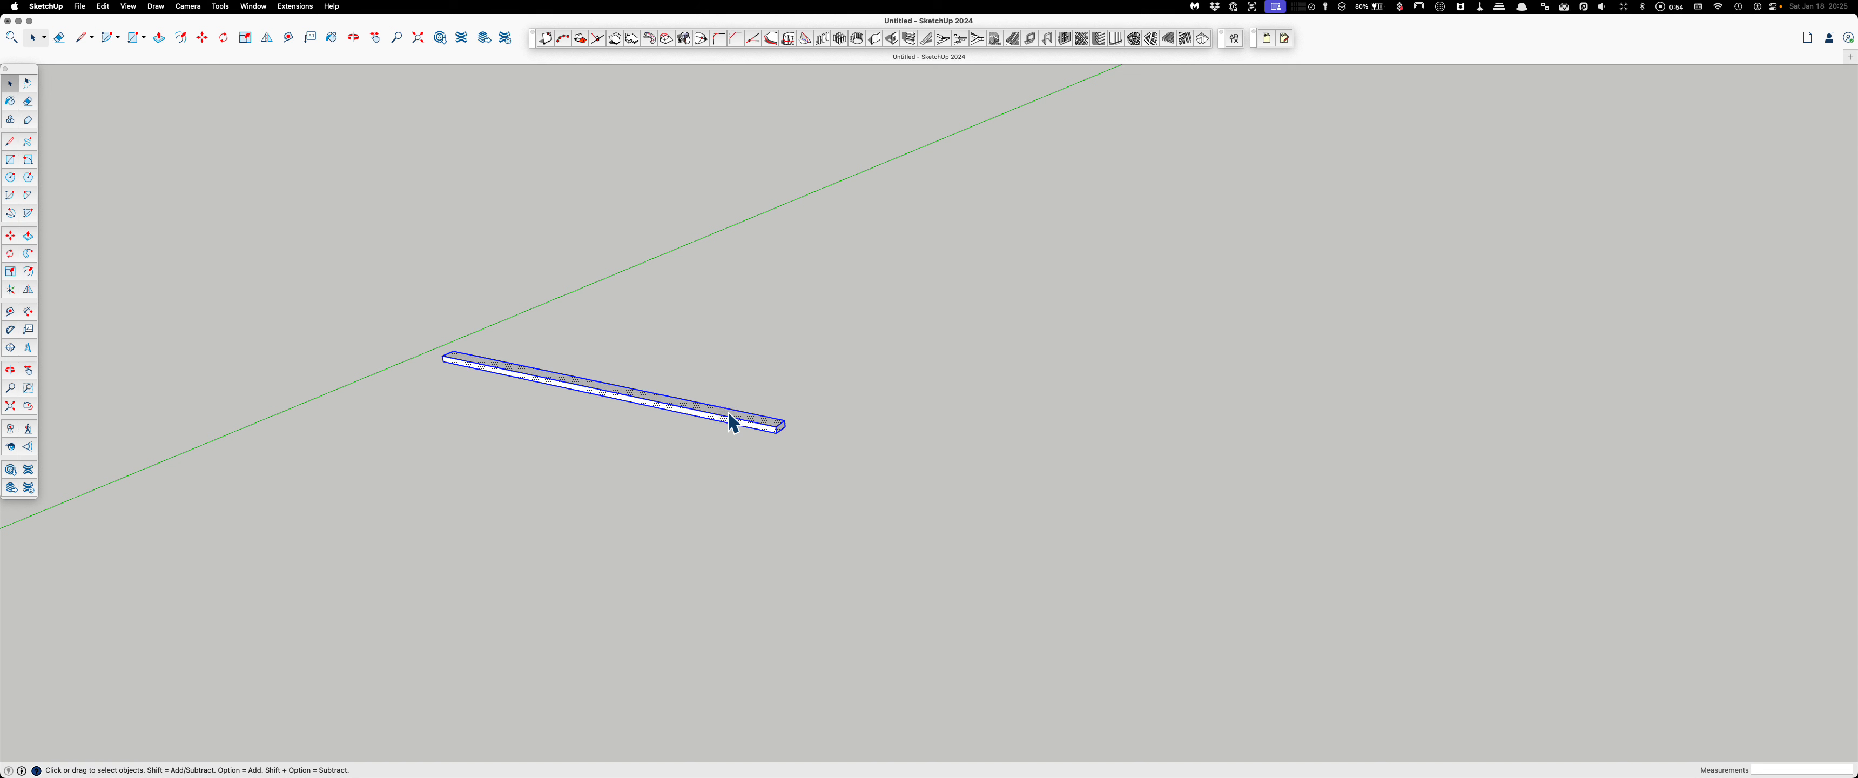
pyautogui.press('g')
pyautogui.scroll(-4, 411, 482)
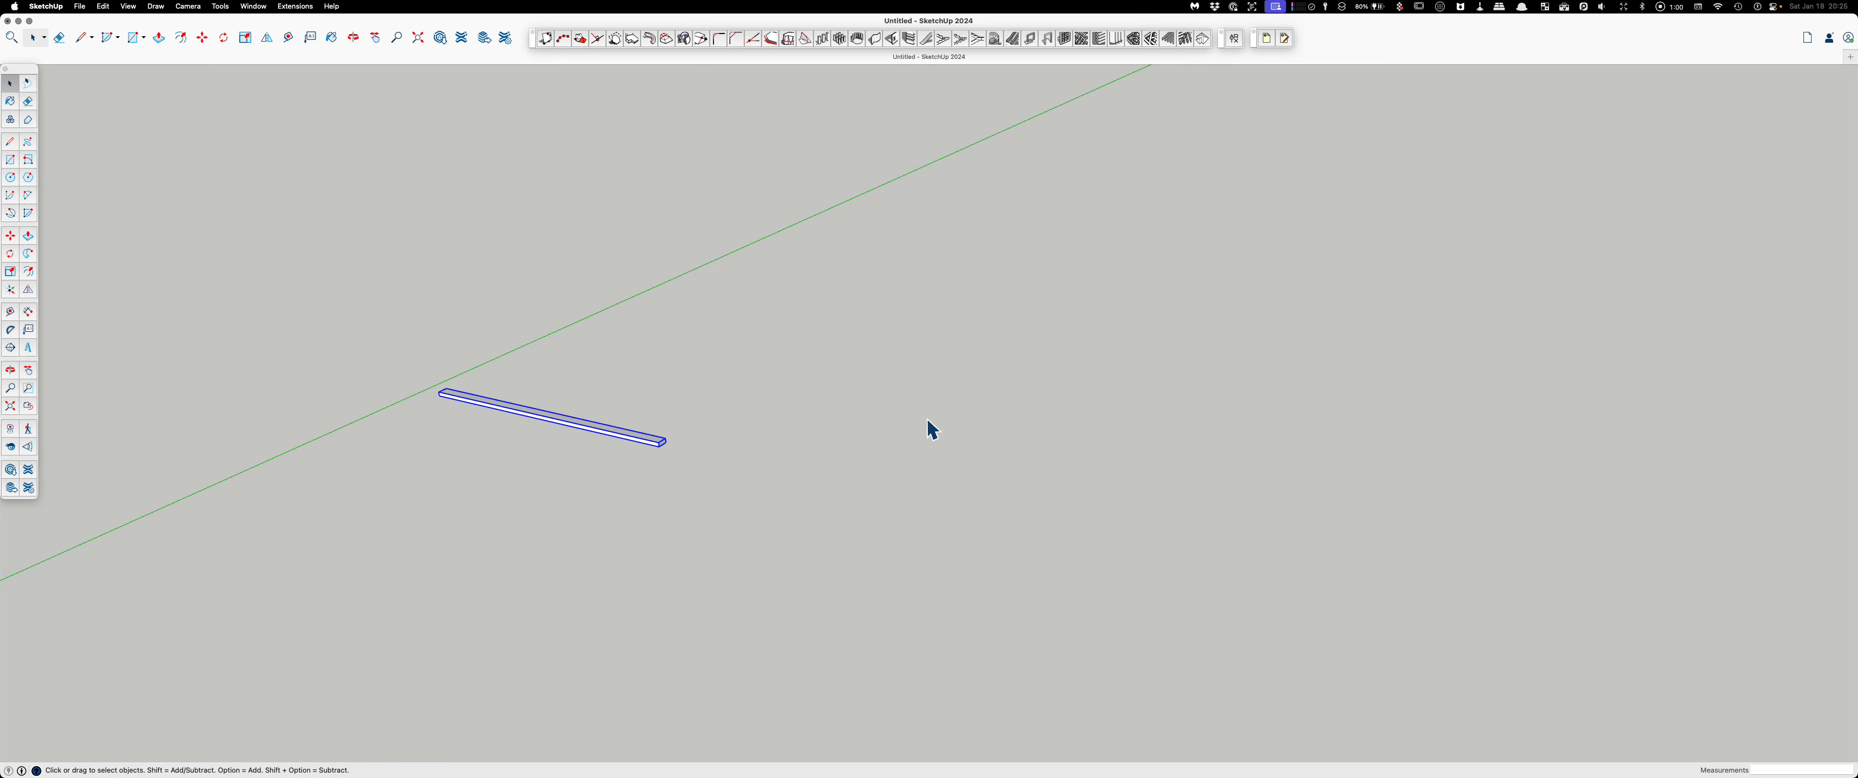
pyautogui.scroll(4, 928, 419)
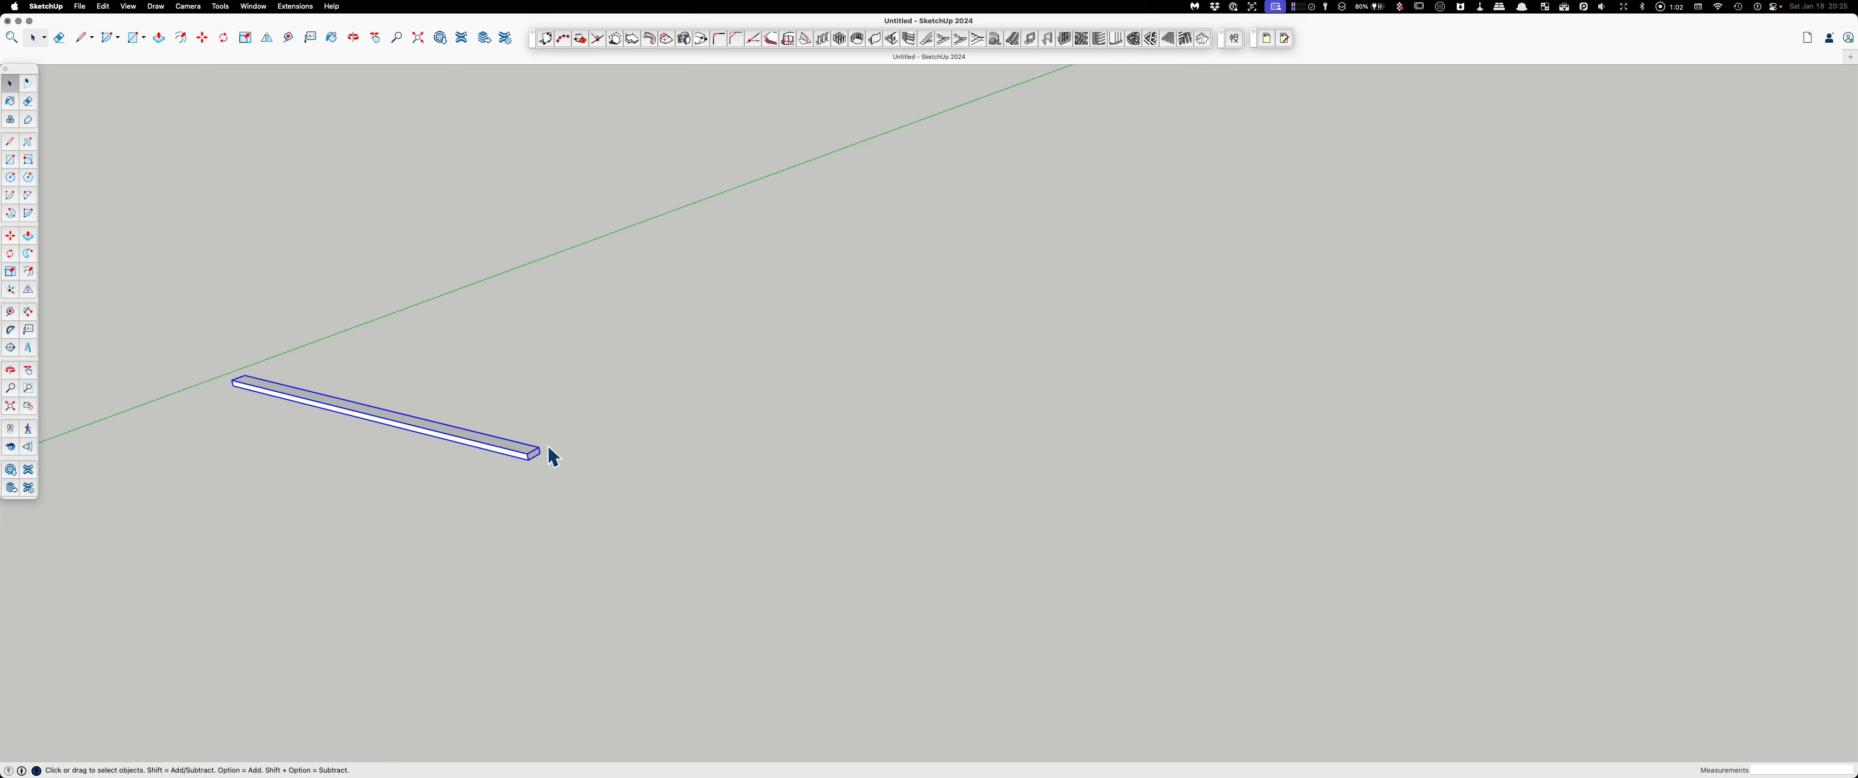
pyautogui.moveTo(549, 444); pyautogui.dragTo(445, 387, button='middle')
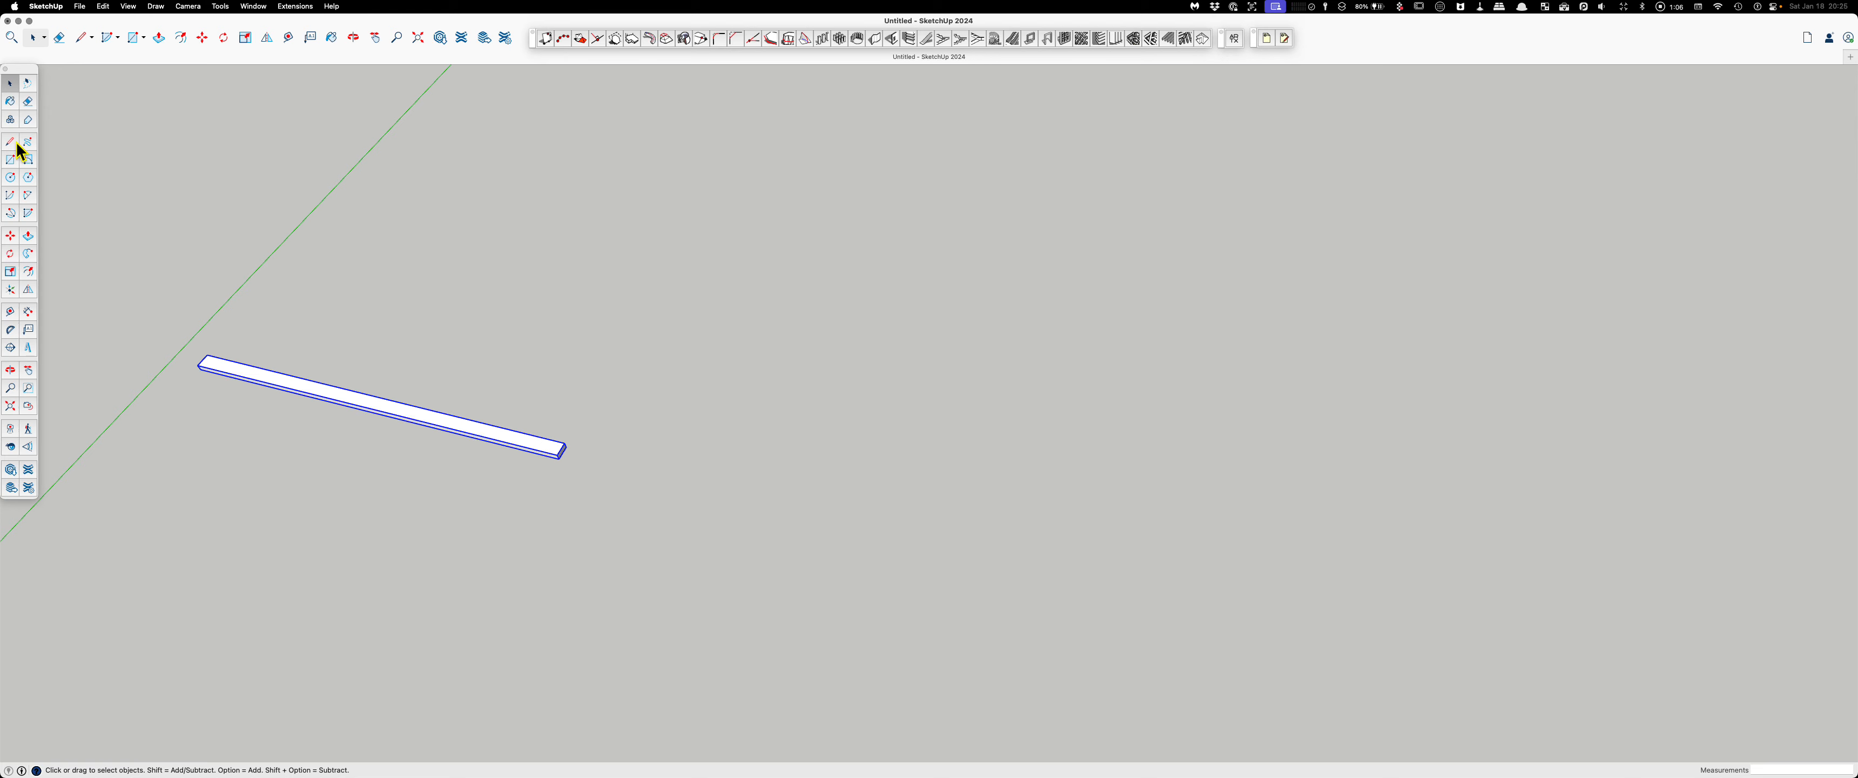
pyautogui.click(10, 159)
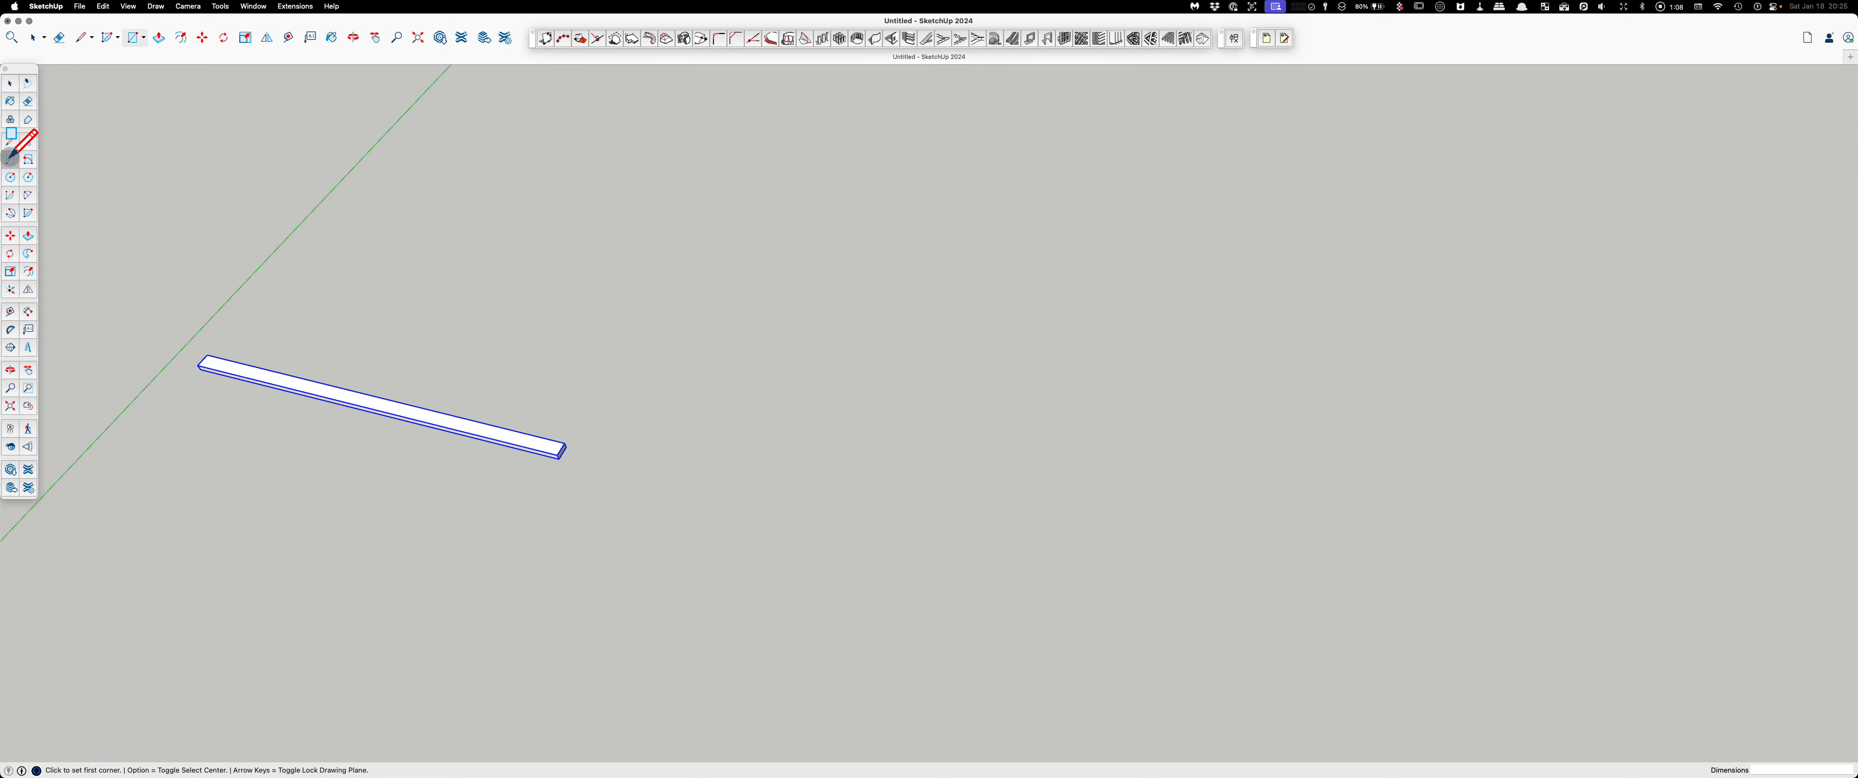
pyautogui.moveTo(289, 329); pyautogui.dragTo(296, 348, button='middle')
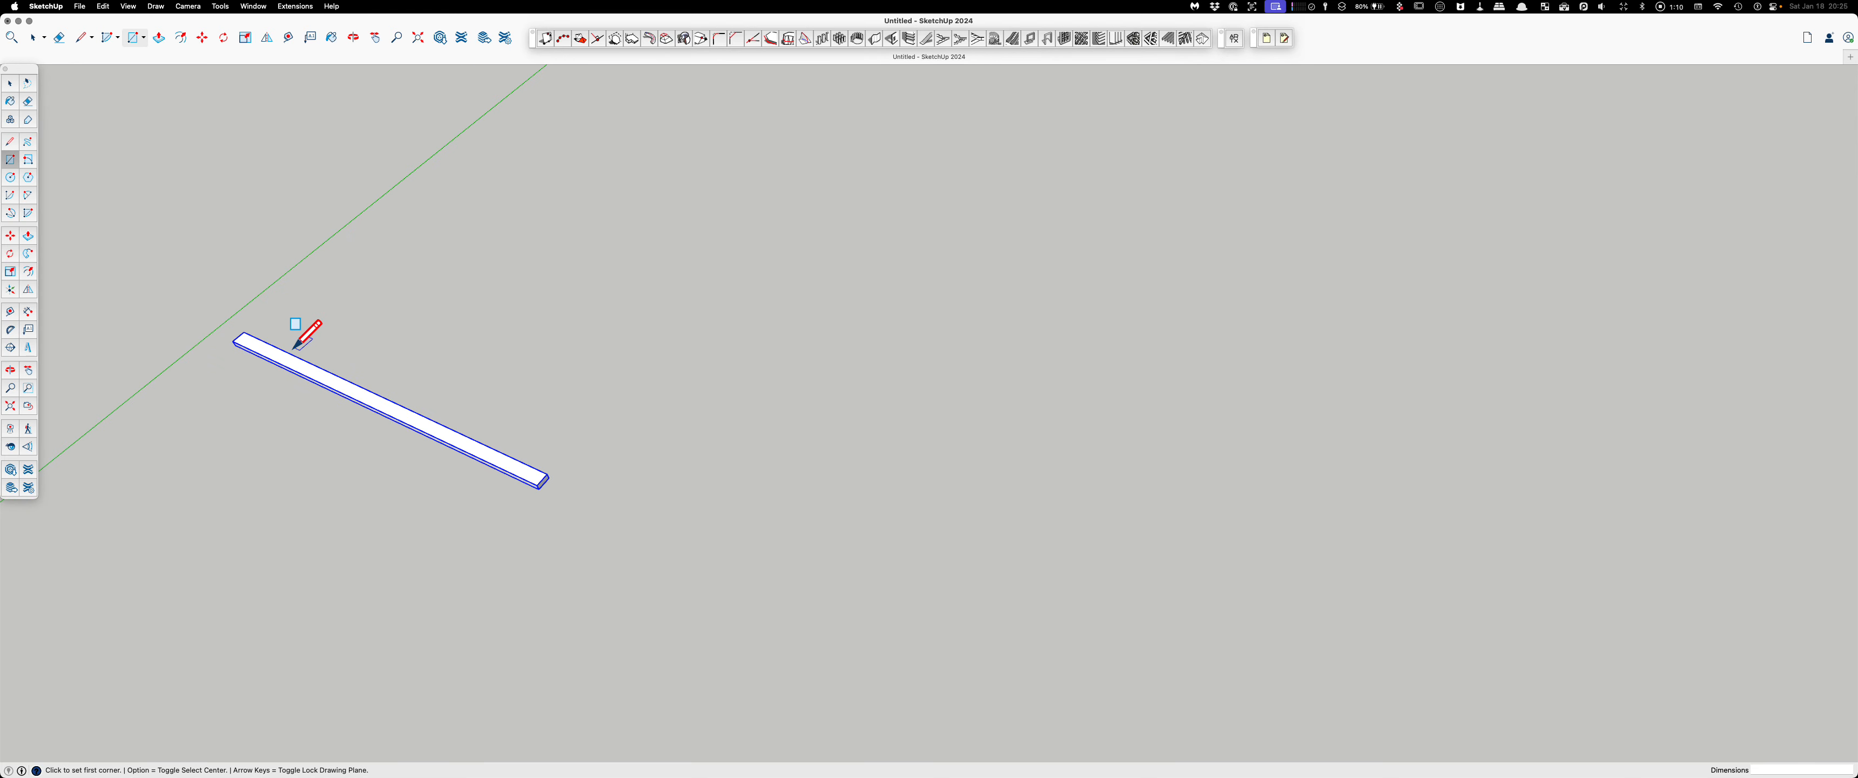
pyautogui.press('space')
pyautogui.moveTo(565, 498); pyautogui.dragTo(509, 468, button='middle')
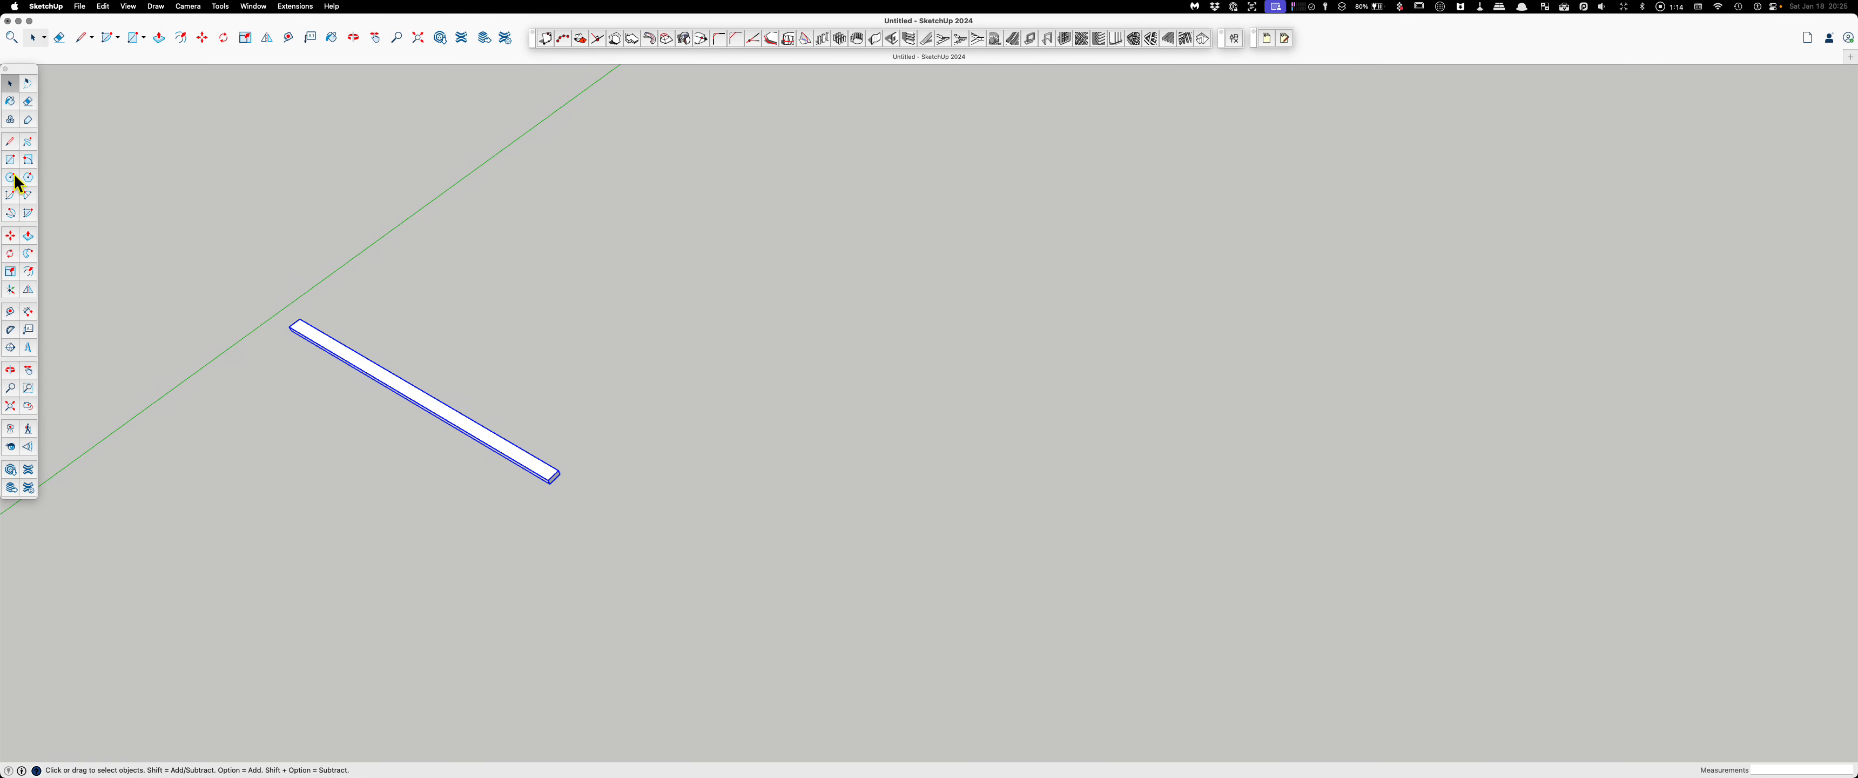
# Step: Draw a horizontal circle with a radius of 3'8" centred on the lower corner at the board's far end
pyautogui.click(12, 174)
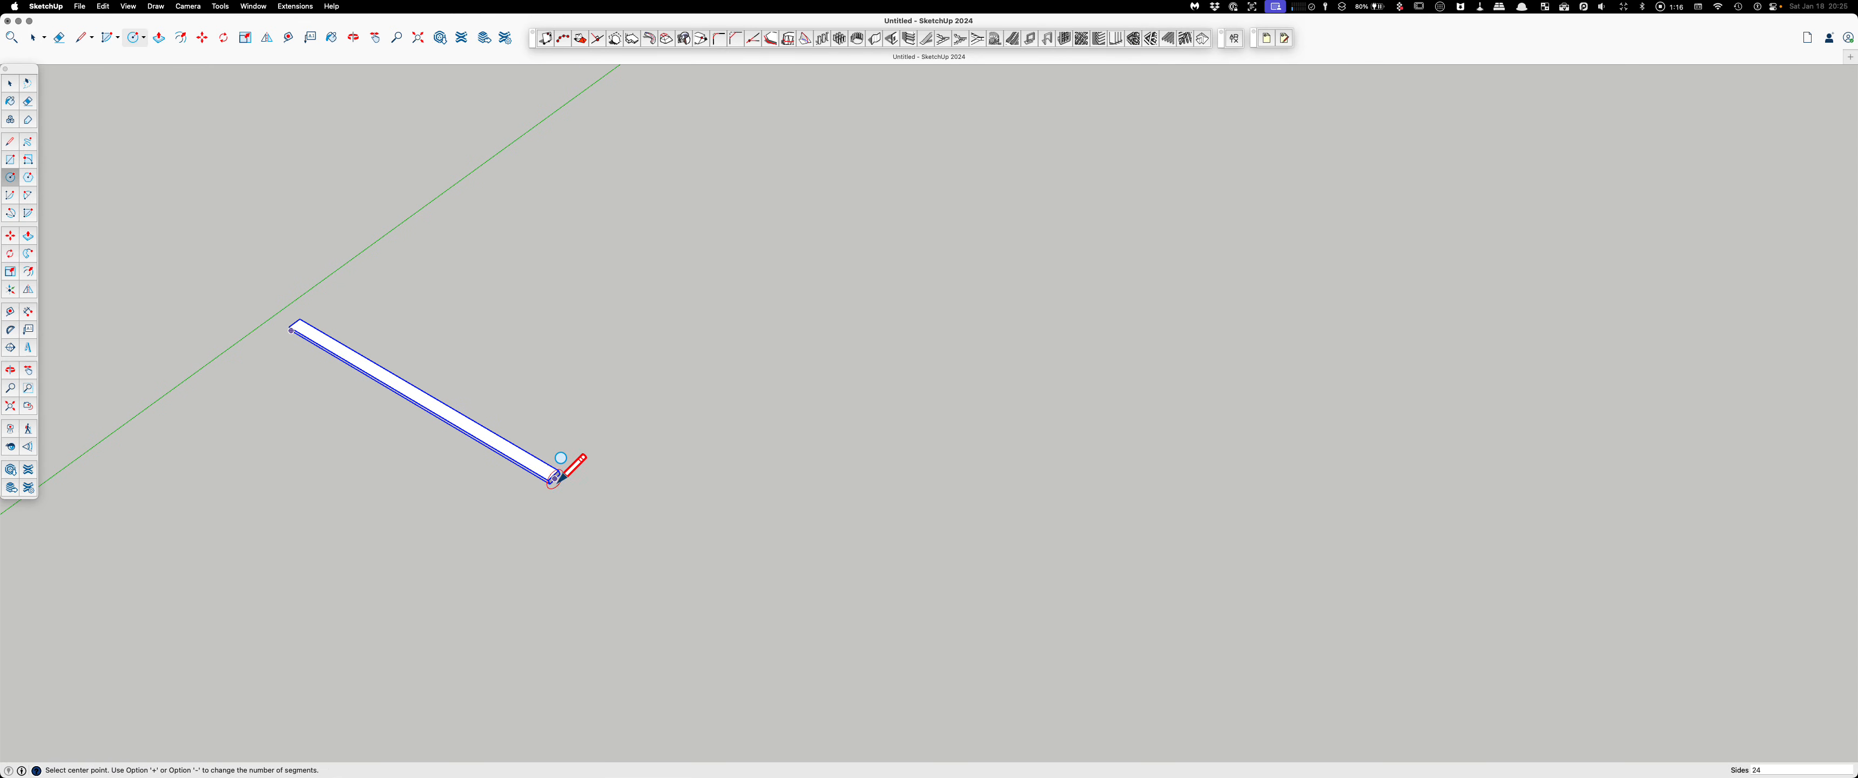
pyautogui.scroll(8, 565, 471)
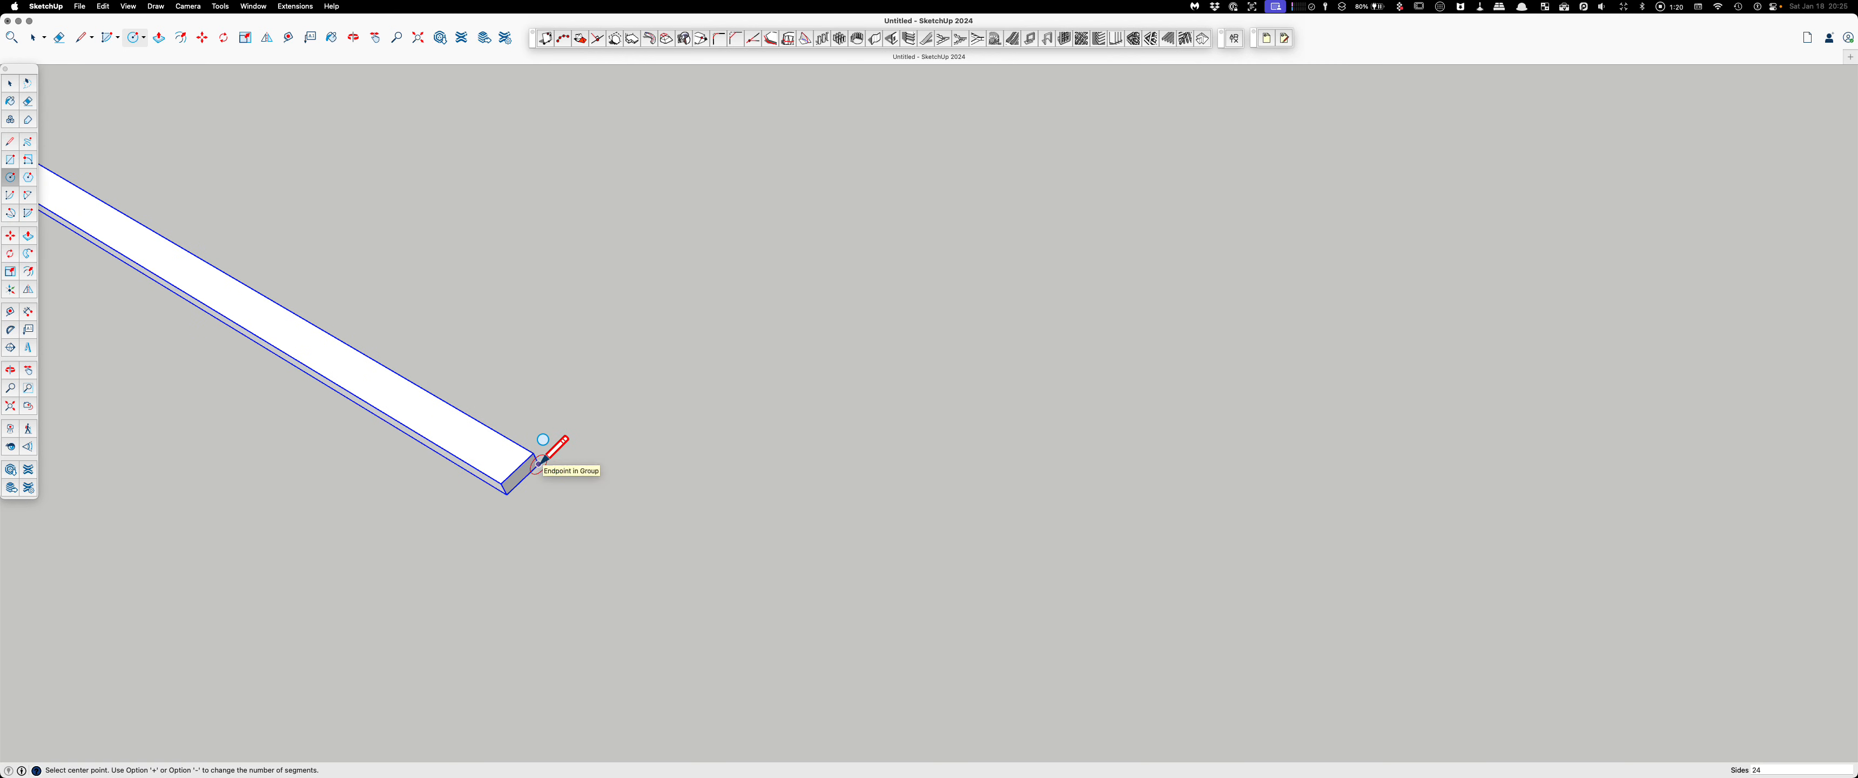
pyautogui.press('Up')
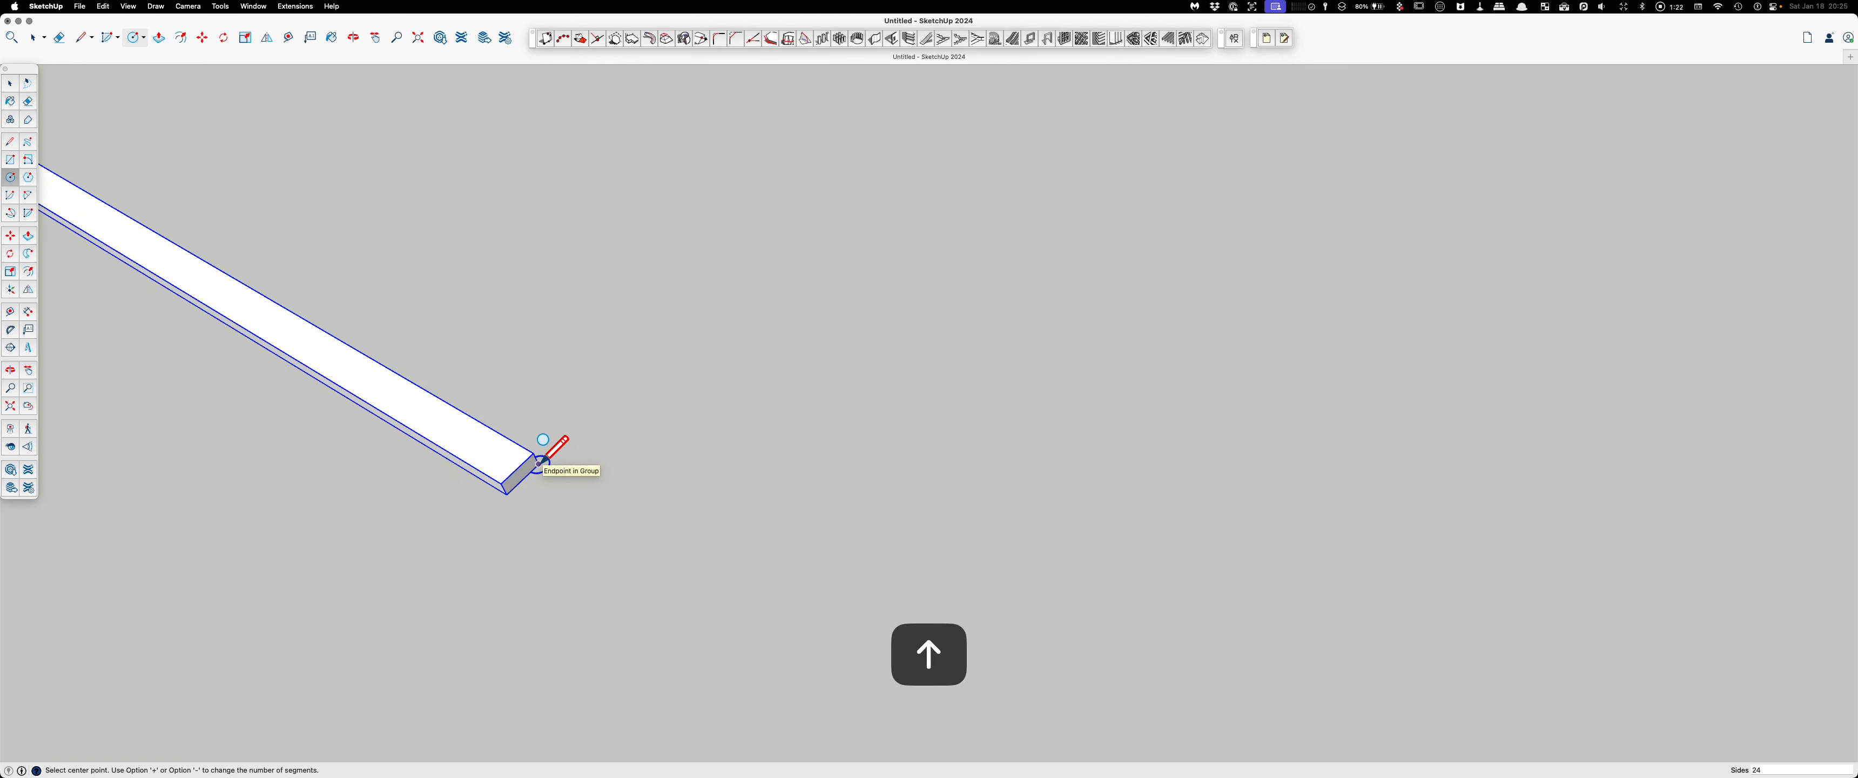
pyautogui.click(538, 464)
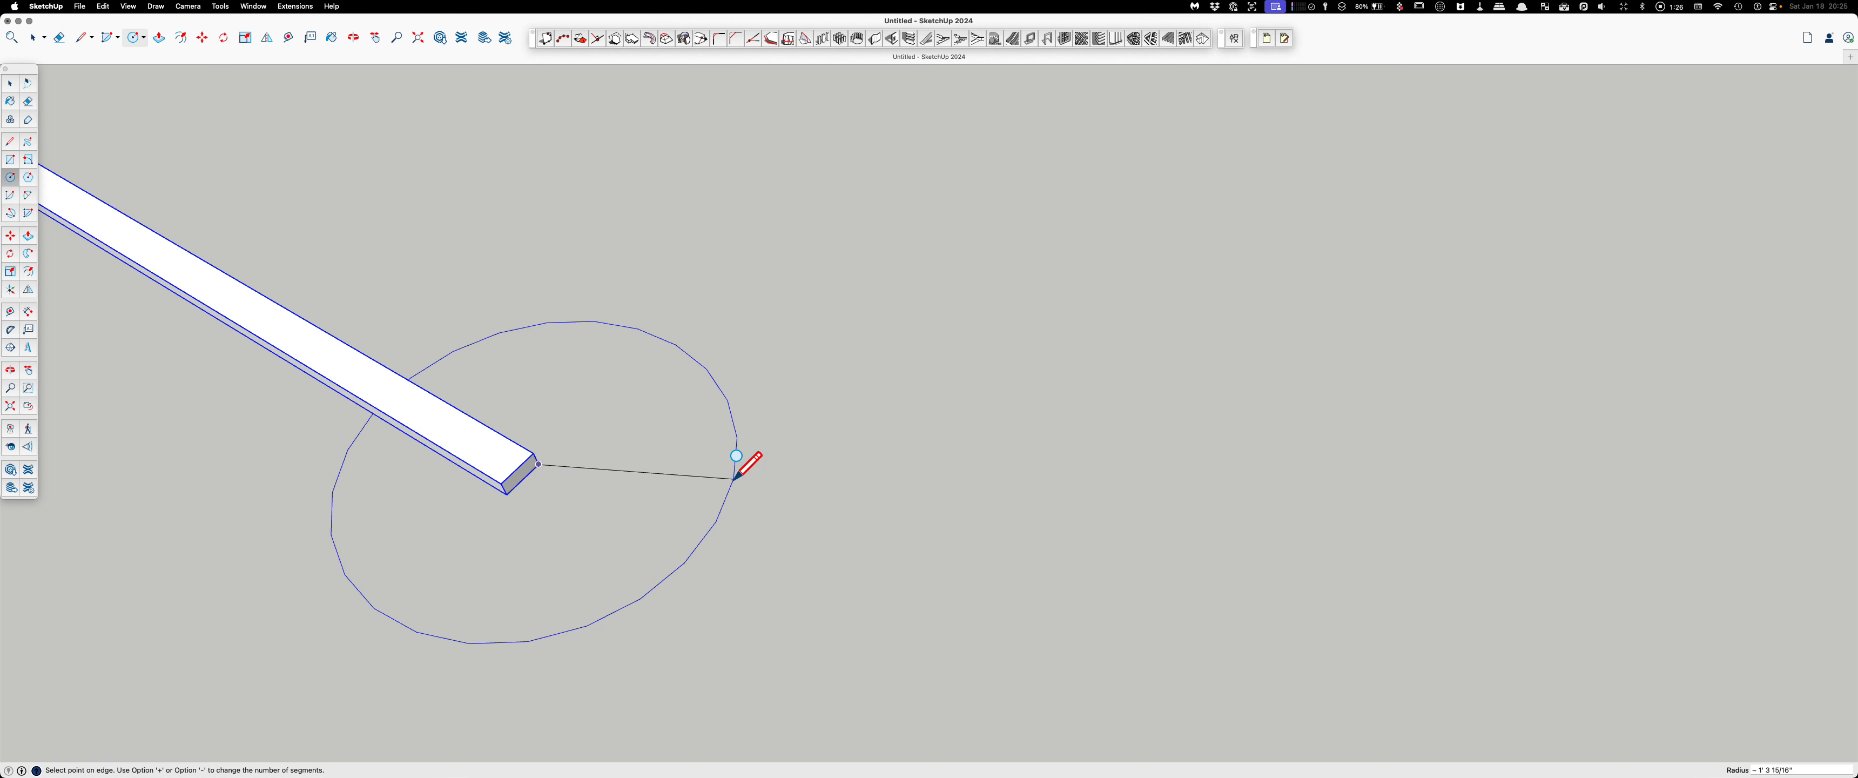
pyautogui.write("3'8")
pyautogui.press('Return')
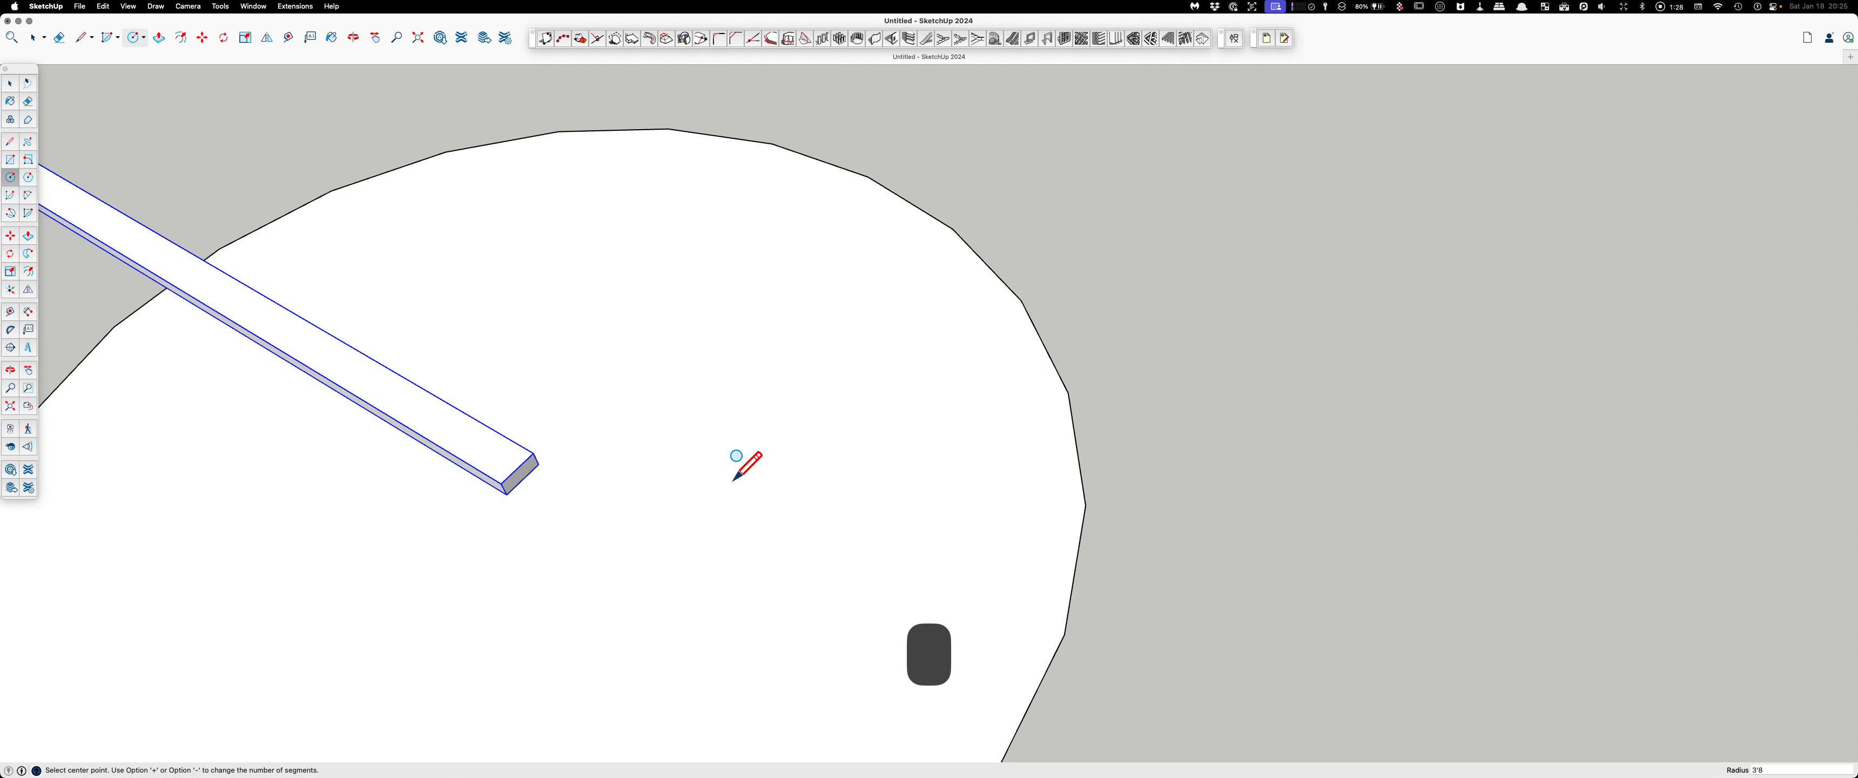
# Step: Select the circle's face with its edge and make them a group
pyautogui.press('Escape')
pyautogui.press('space')
pyautogui.click(735, 479)
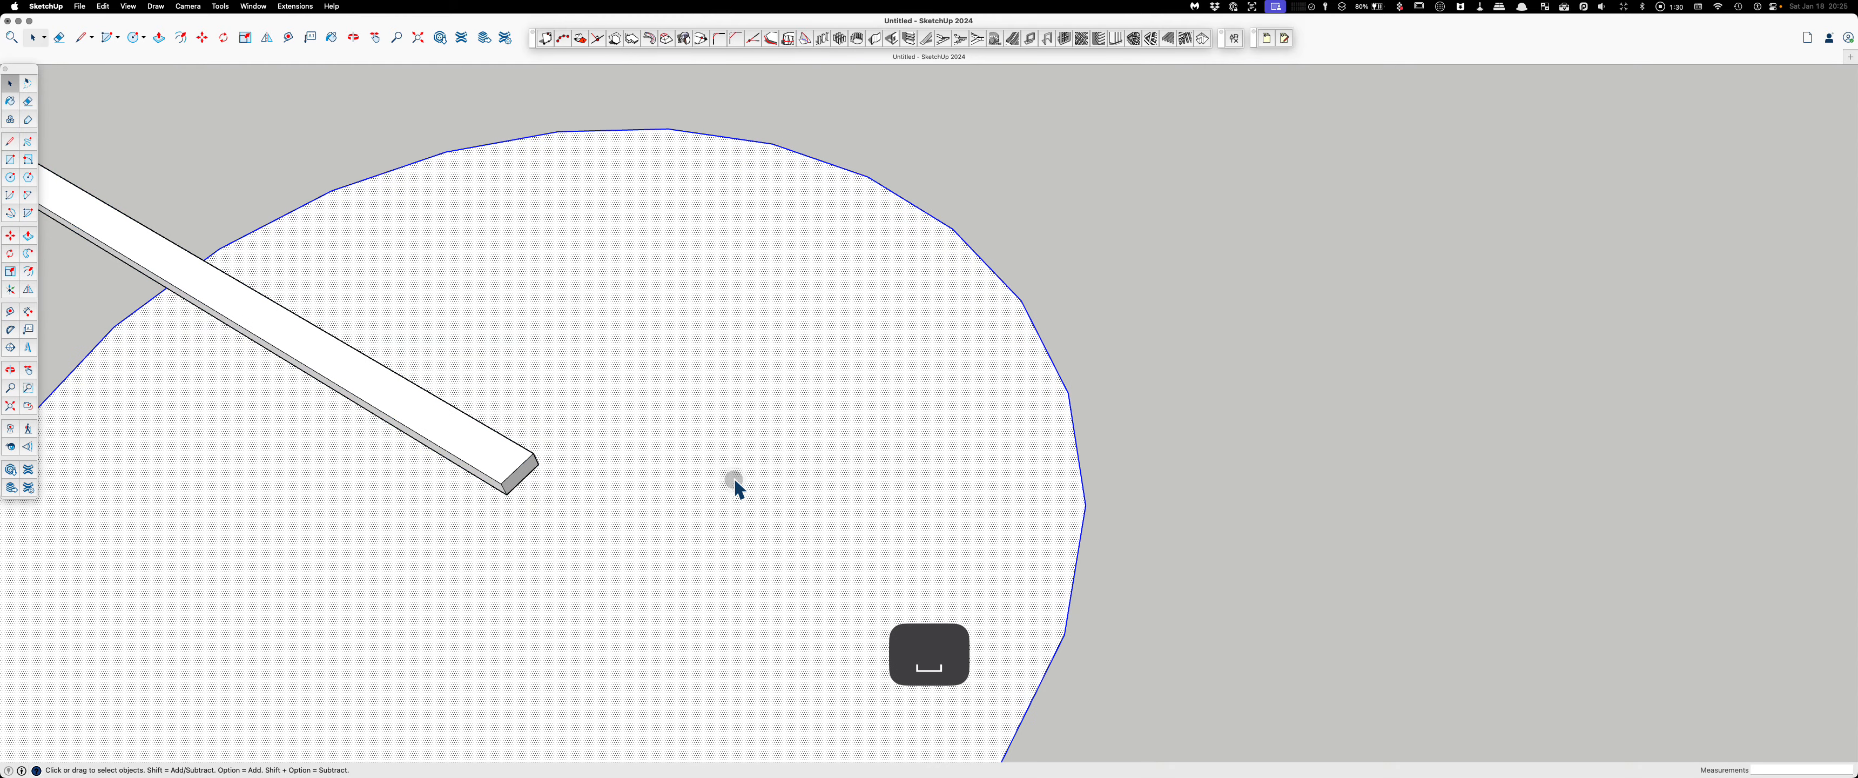
pyautogui.press('g')
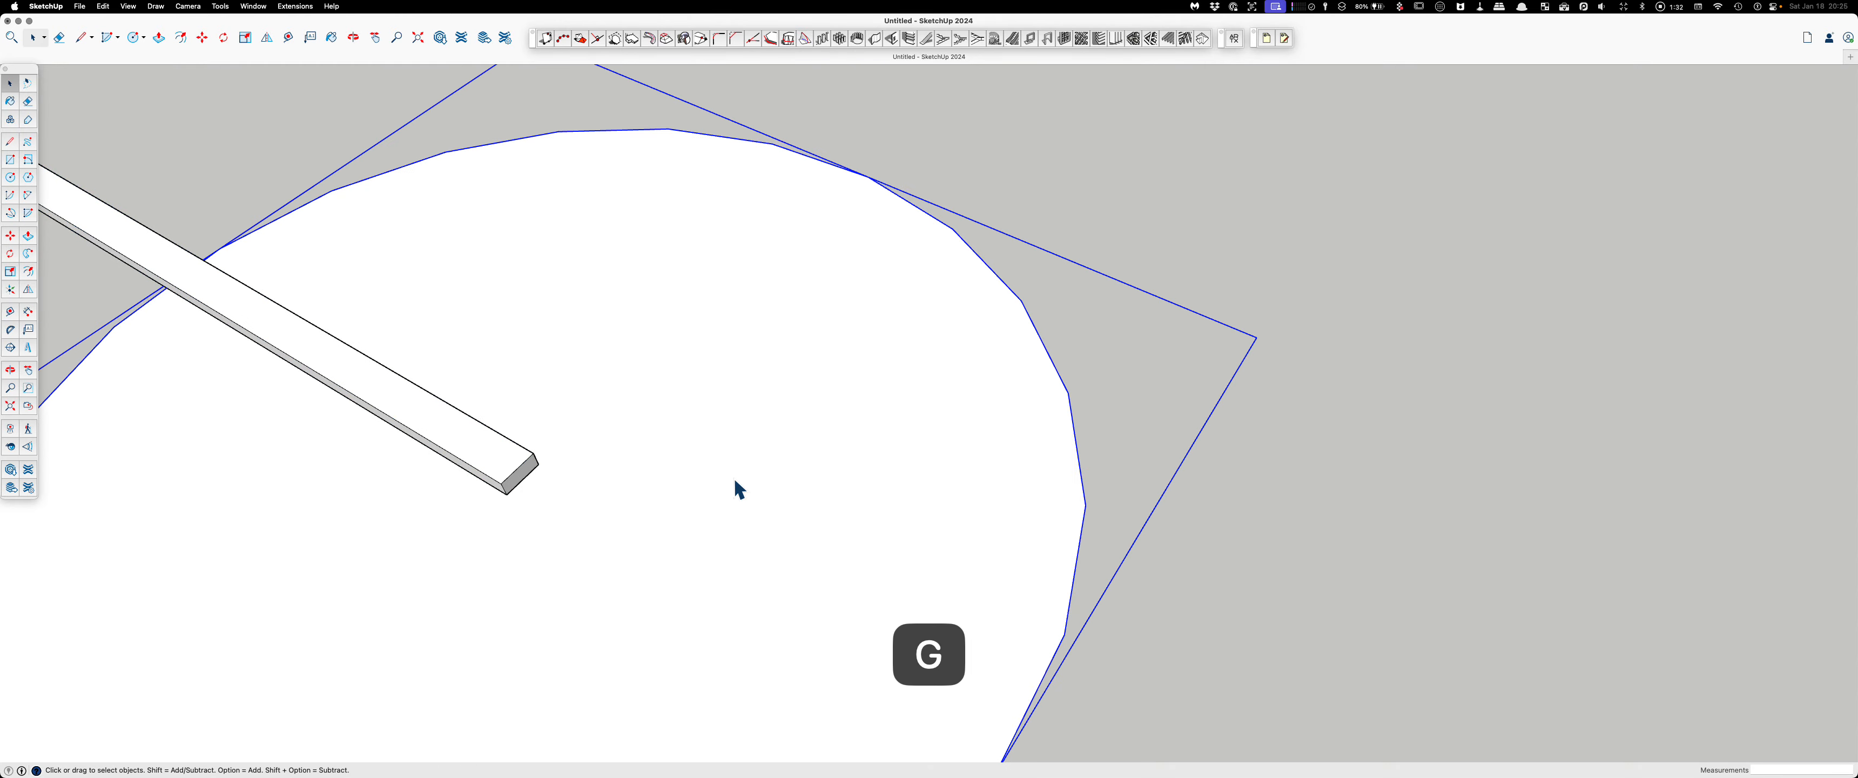
# Step: Copy the board group and paste a duplicate in the empty area beside the circle
pyautogui.scroll(-3, 736, 488)
pyautogui.moveTo(734, 485); pyautogui.dragTo(658, 153, button='middle')
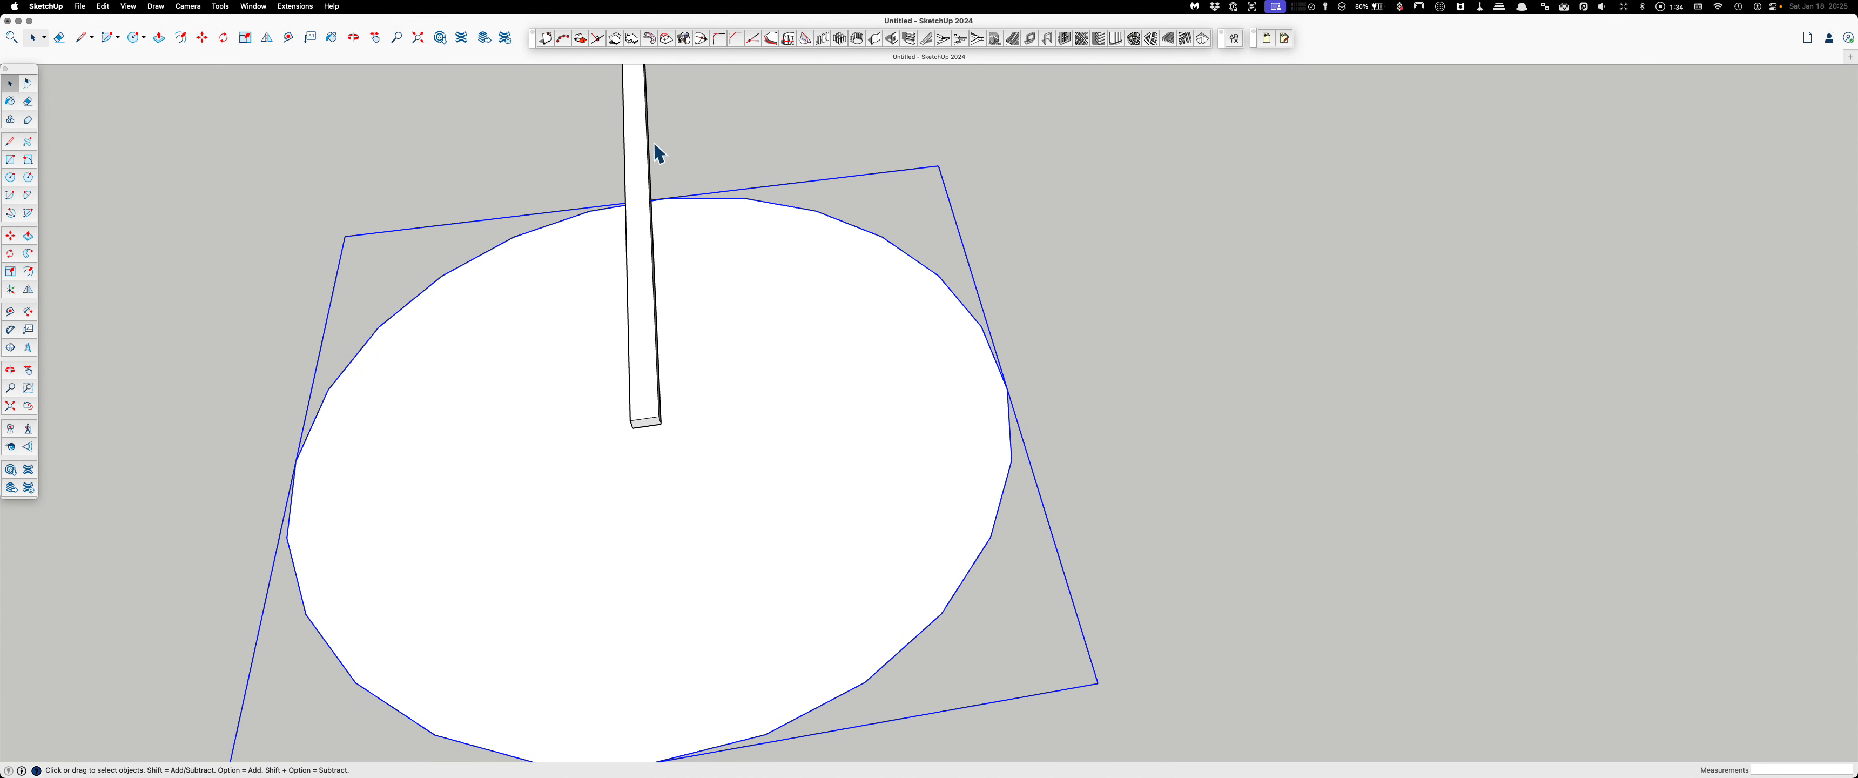
pyautogui.click(635, 140)
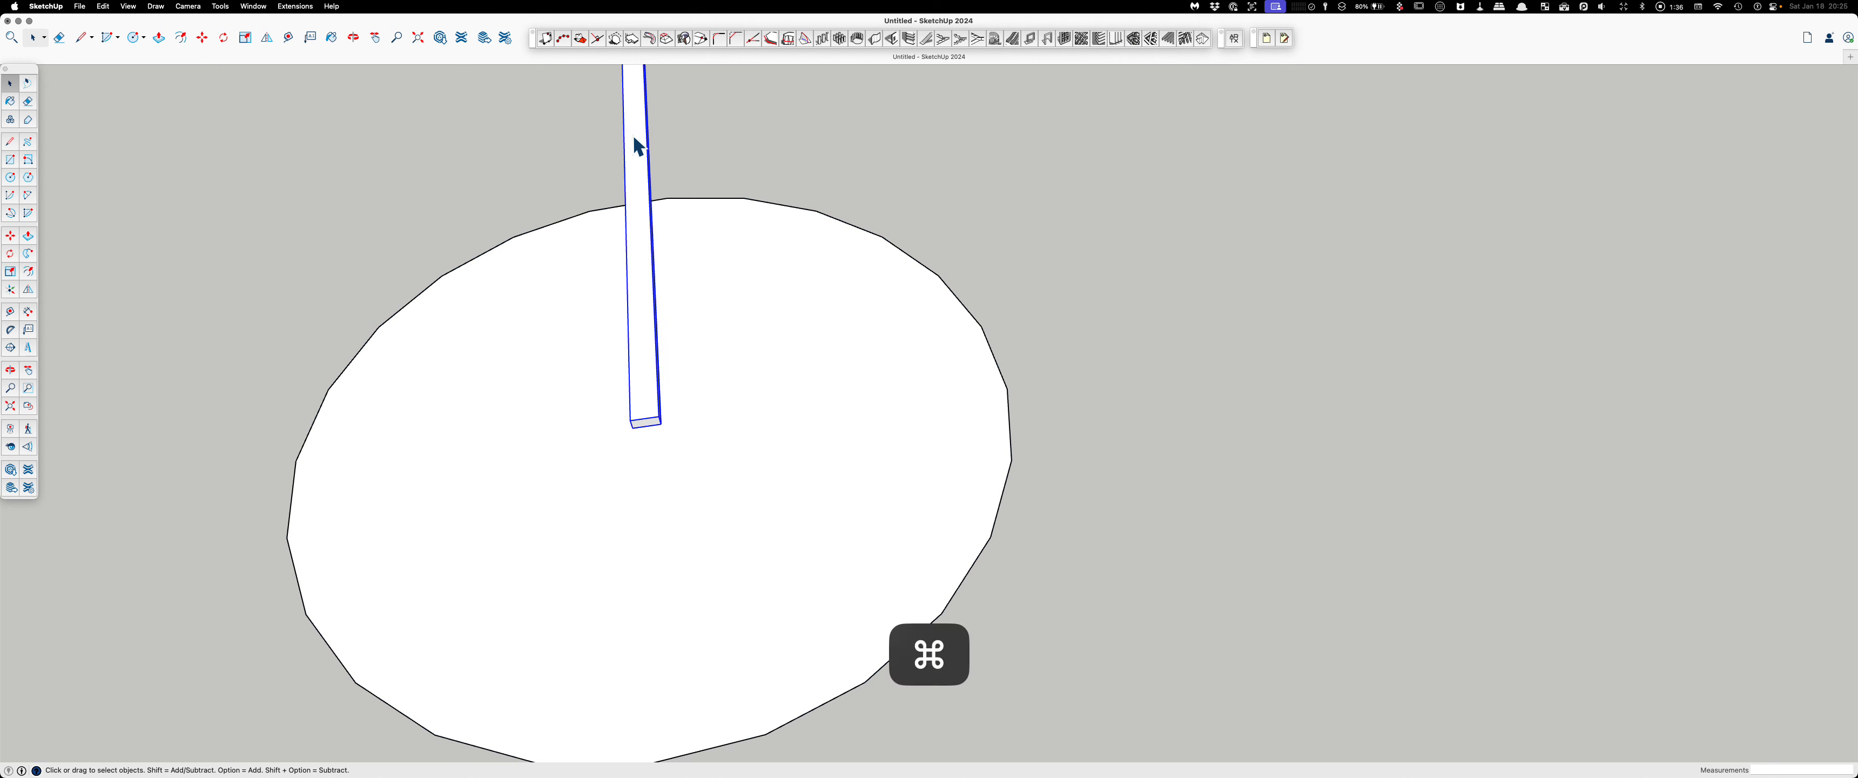
pyautogui.press('super+c')
pyautogui.press('super+v')
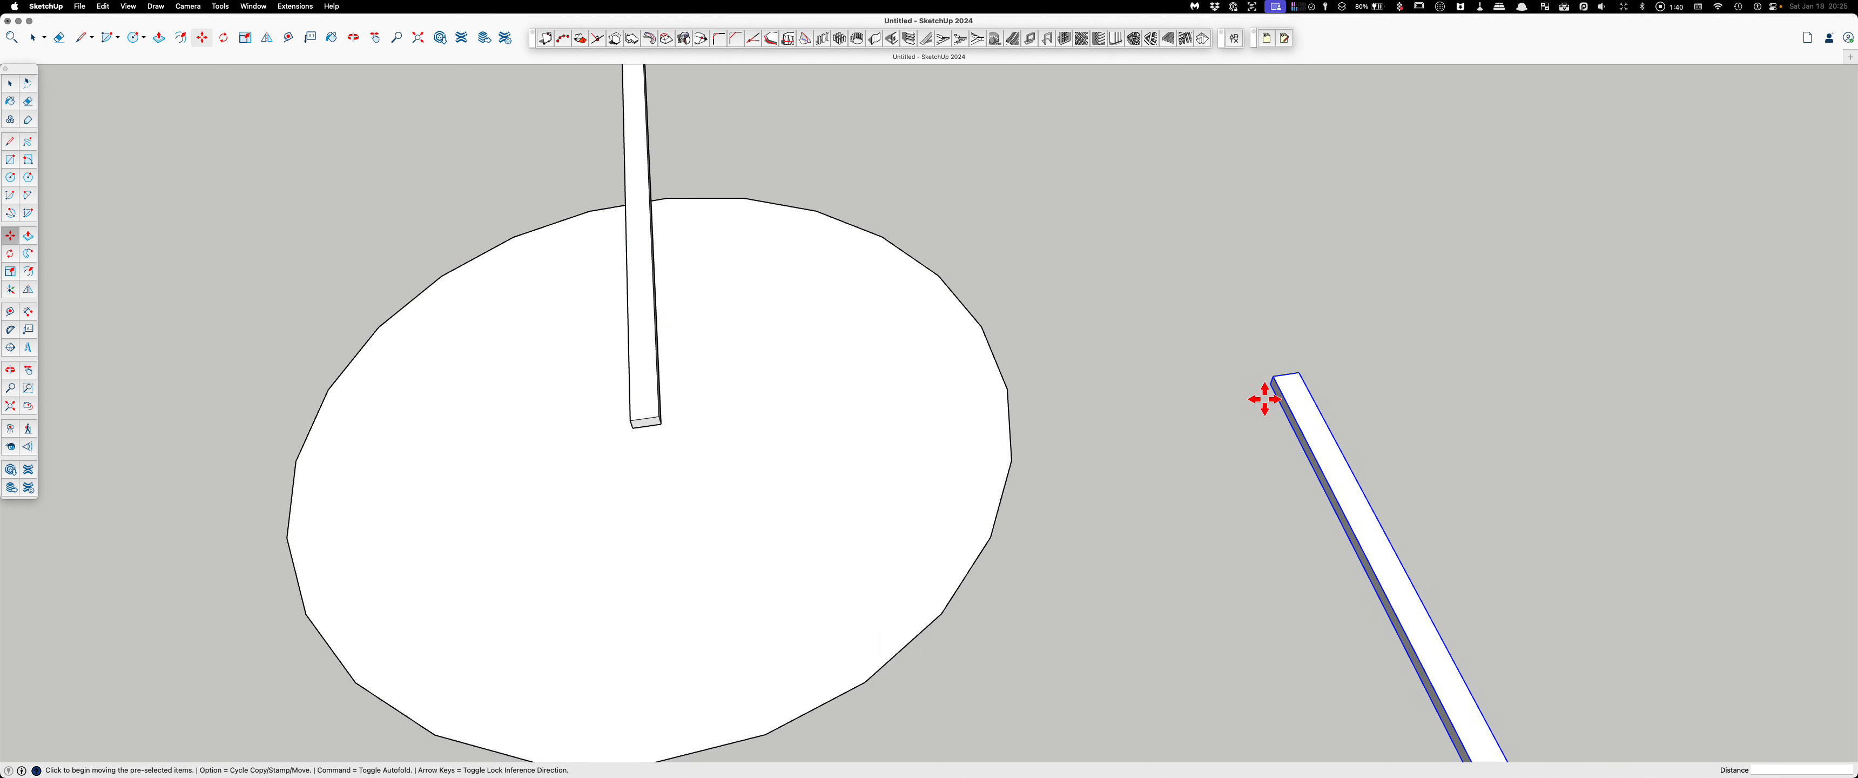
# Step: Rotate the pasted board 90 degrees horizontally about its end corner
pyautogui.press('q')
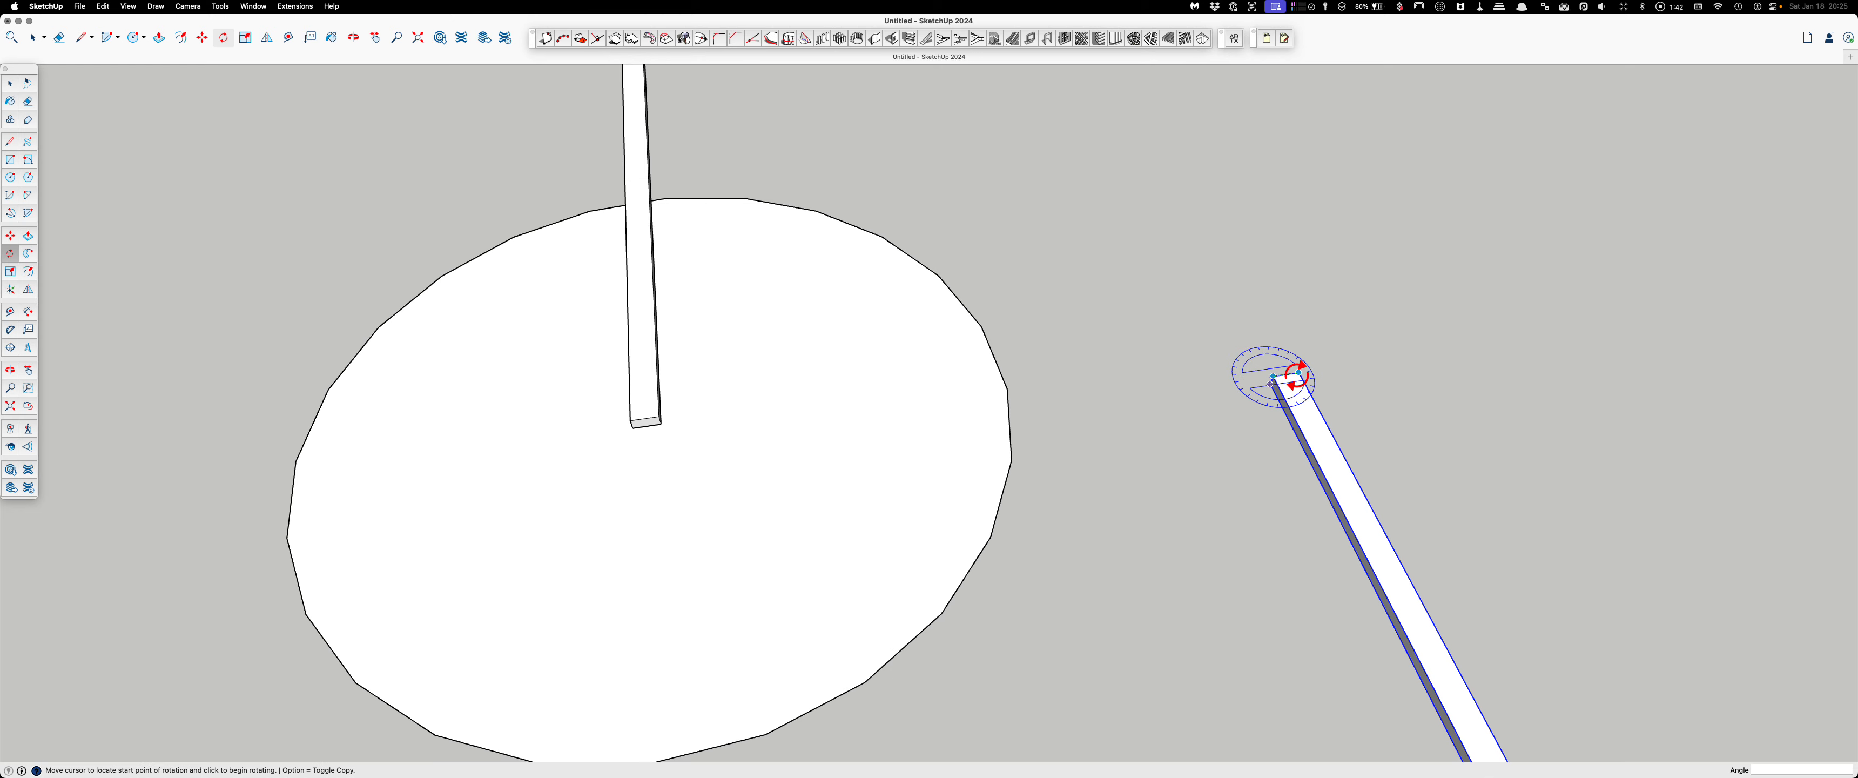
pyautogui.click(1297, 376)
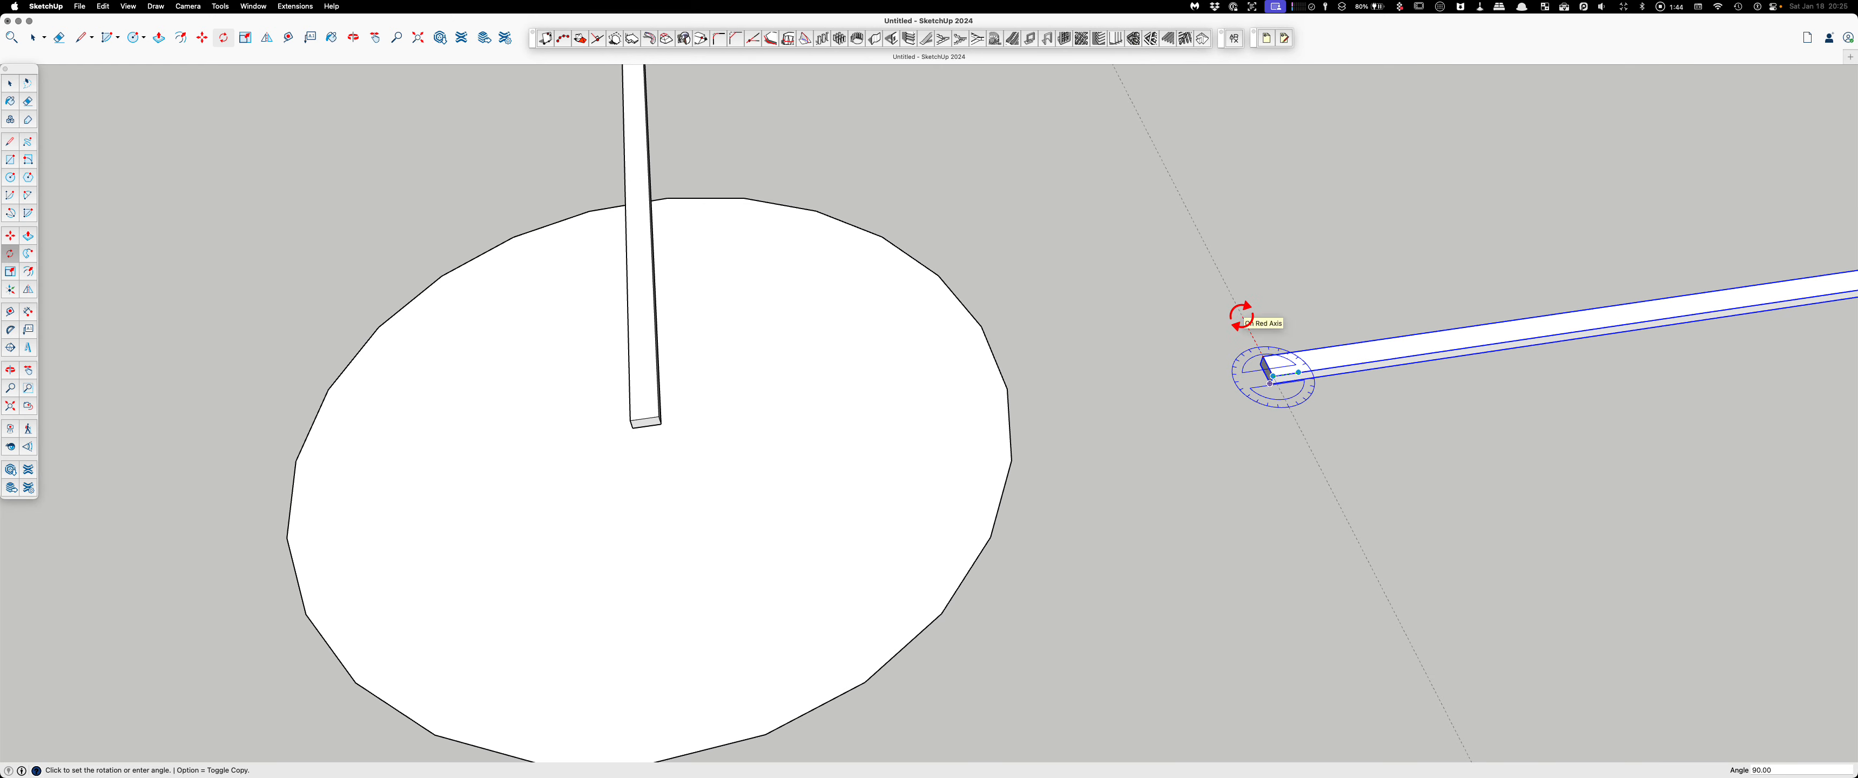
pyautogui.press('Escape')
pyautogui.press('space')
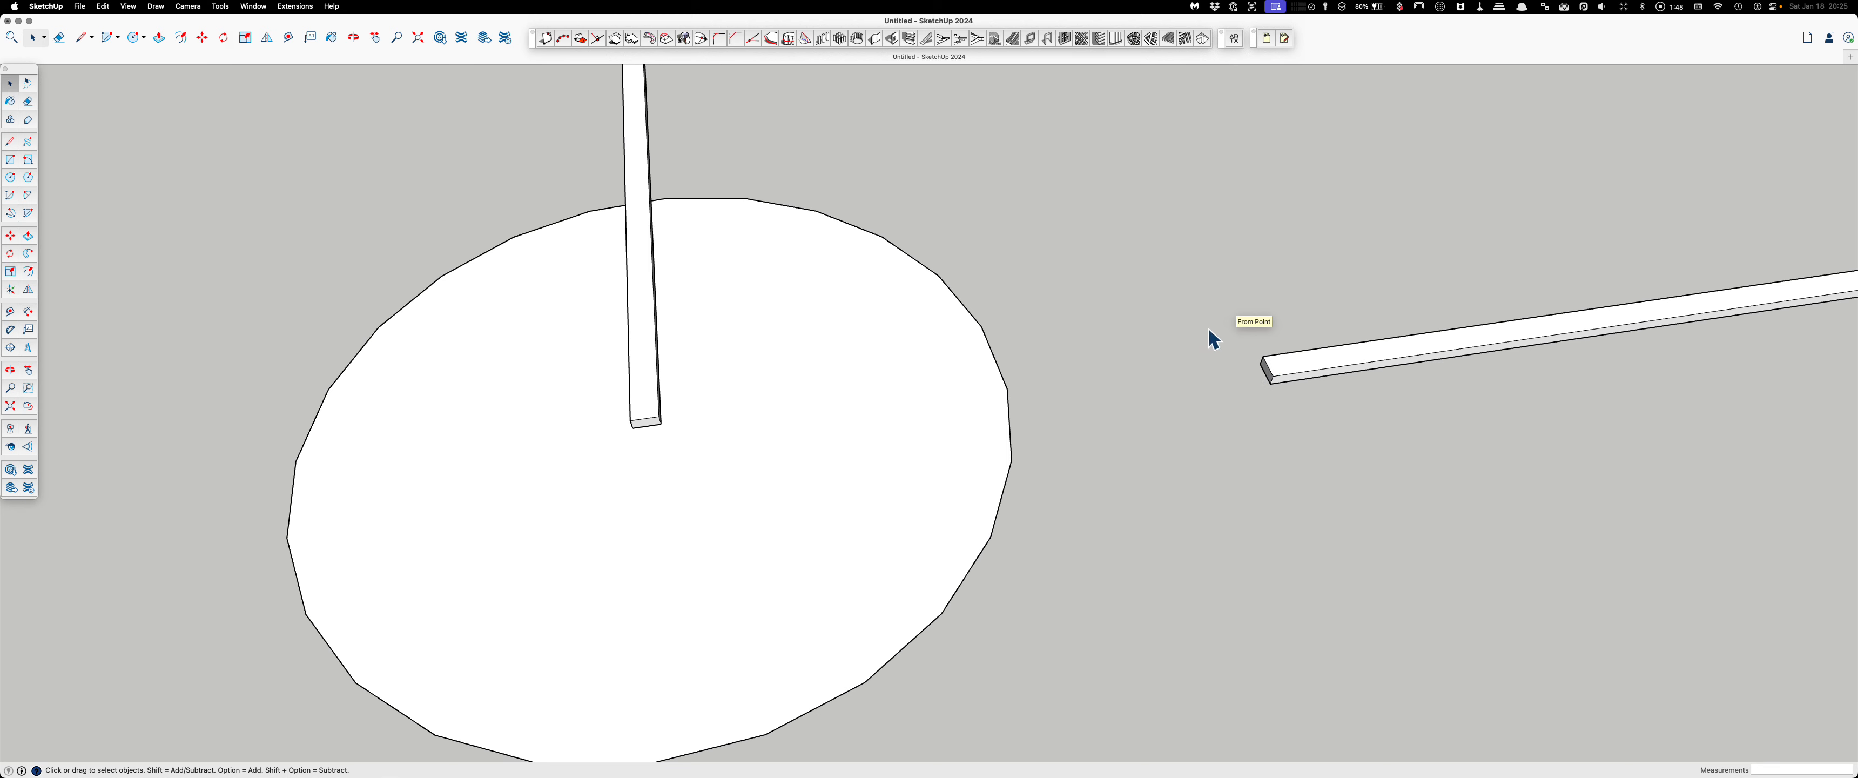
# Step: Move the rotated board by its near end corner onto the circle's outer edge
pyautogui.press('m')
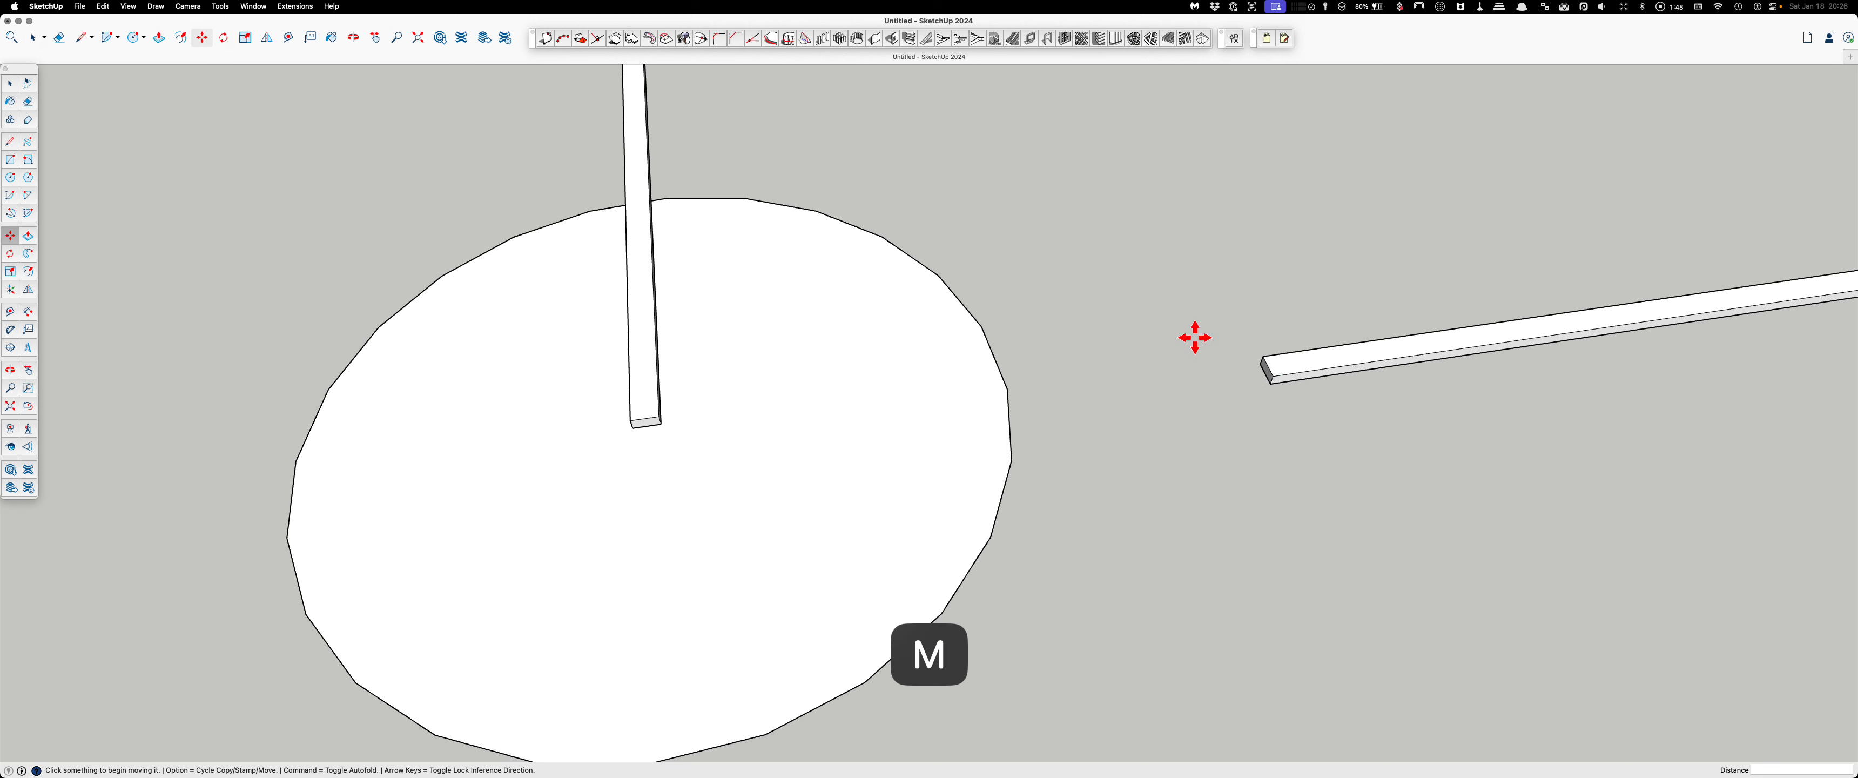
pyautogui.click(1260, 365)
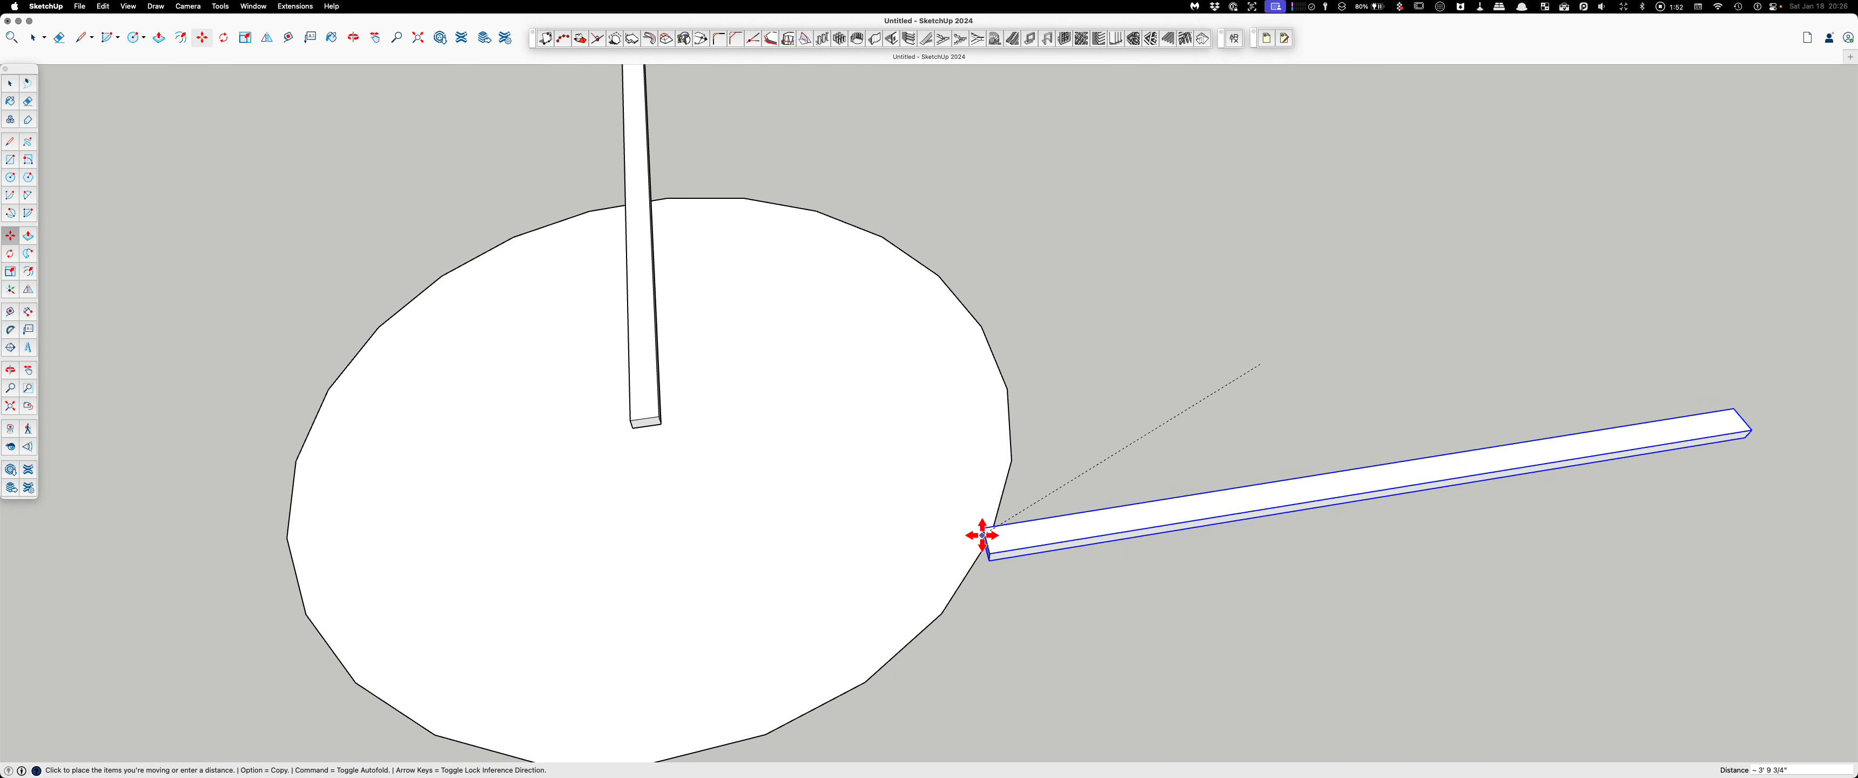
pyautogui.click(991, 535)
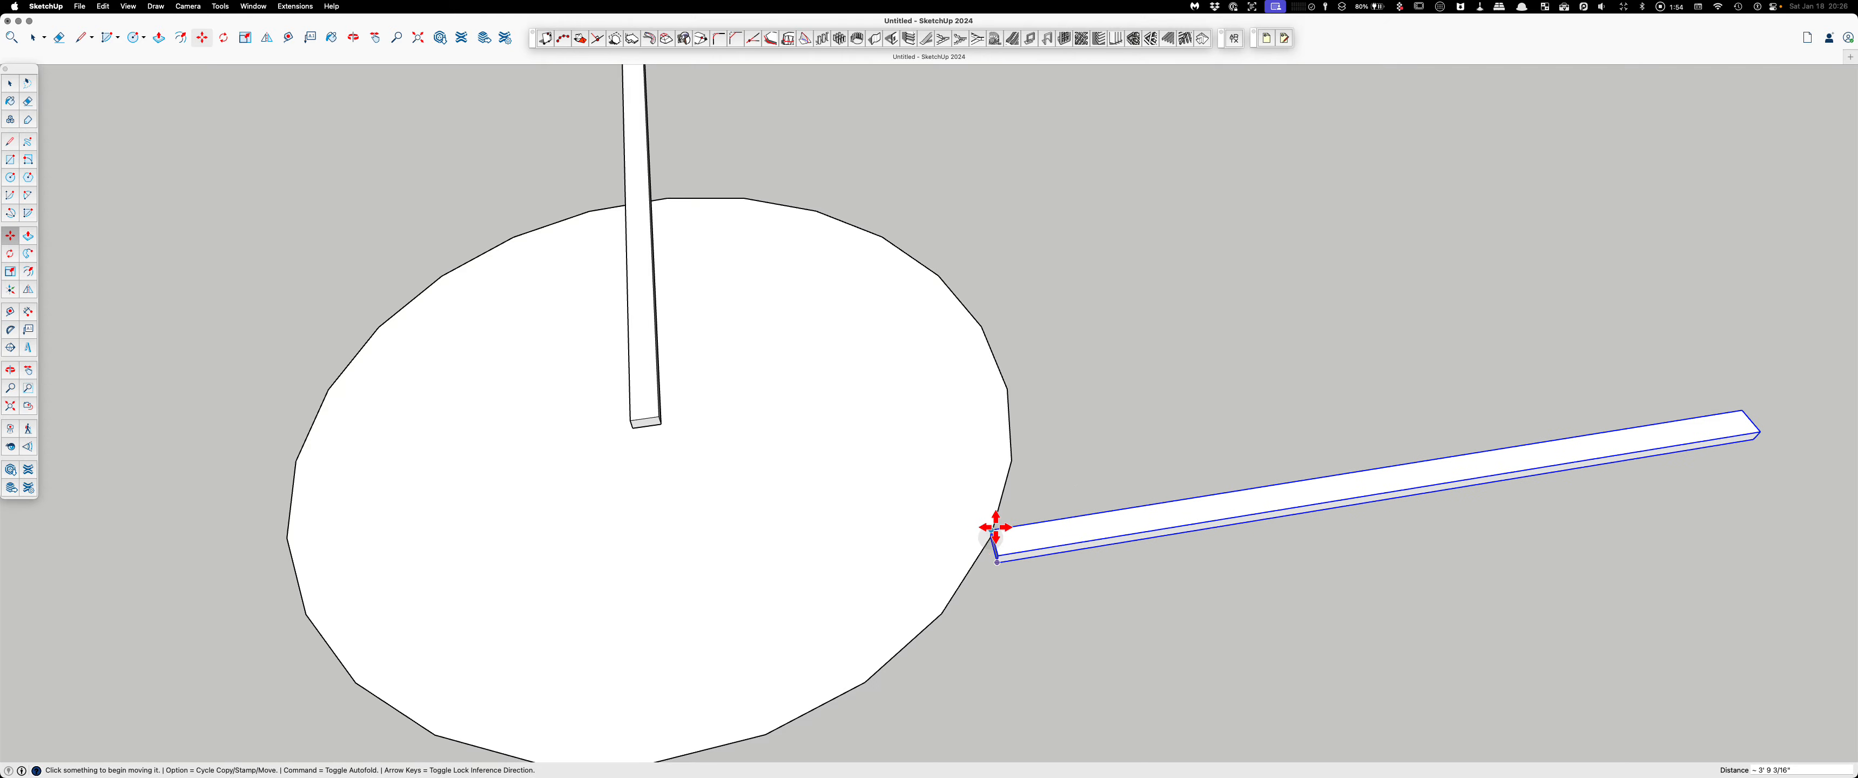
pyautogui.press('Escape')
pyautogui.press('space')
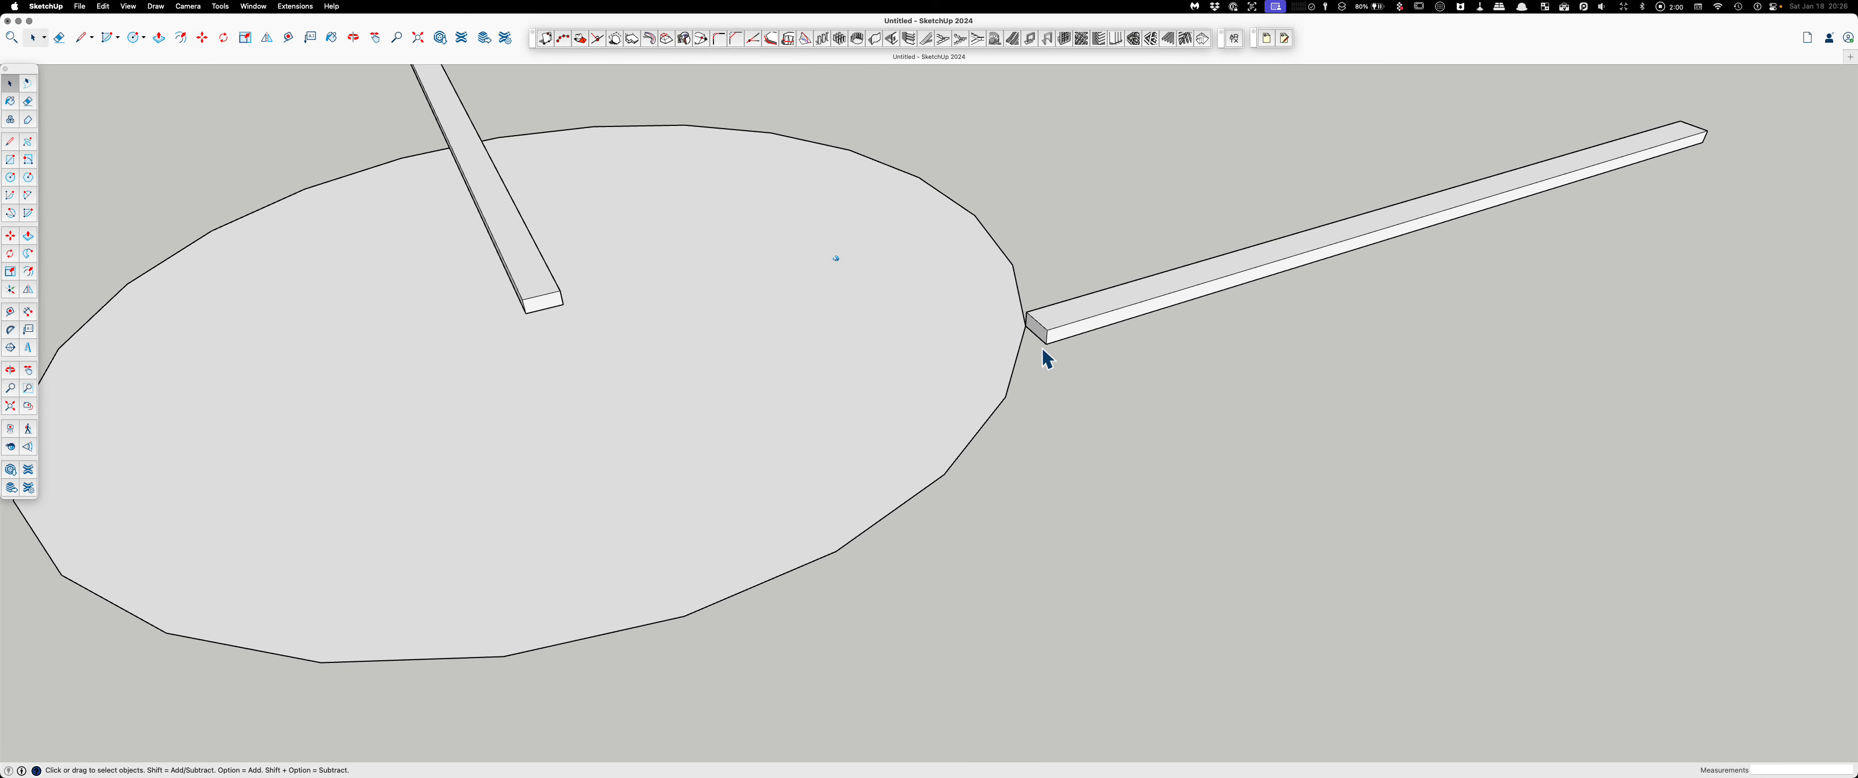
# Step: Move the second board by its lower corner to the neighbouring circle vertex that lines up with the first board's end corner
pyautogui.click(1044, 344)
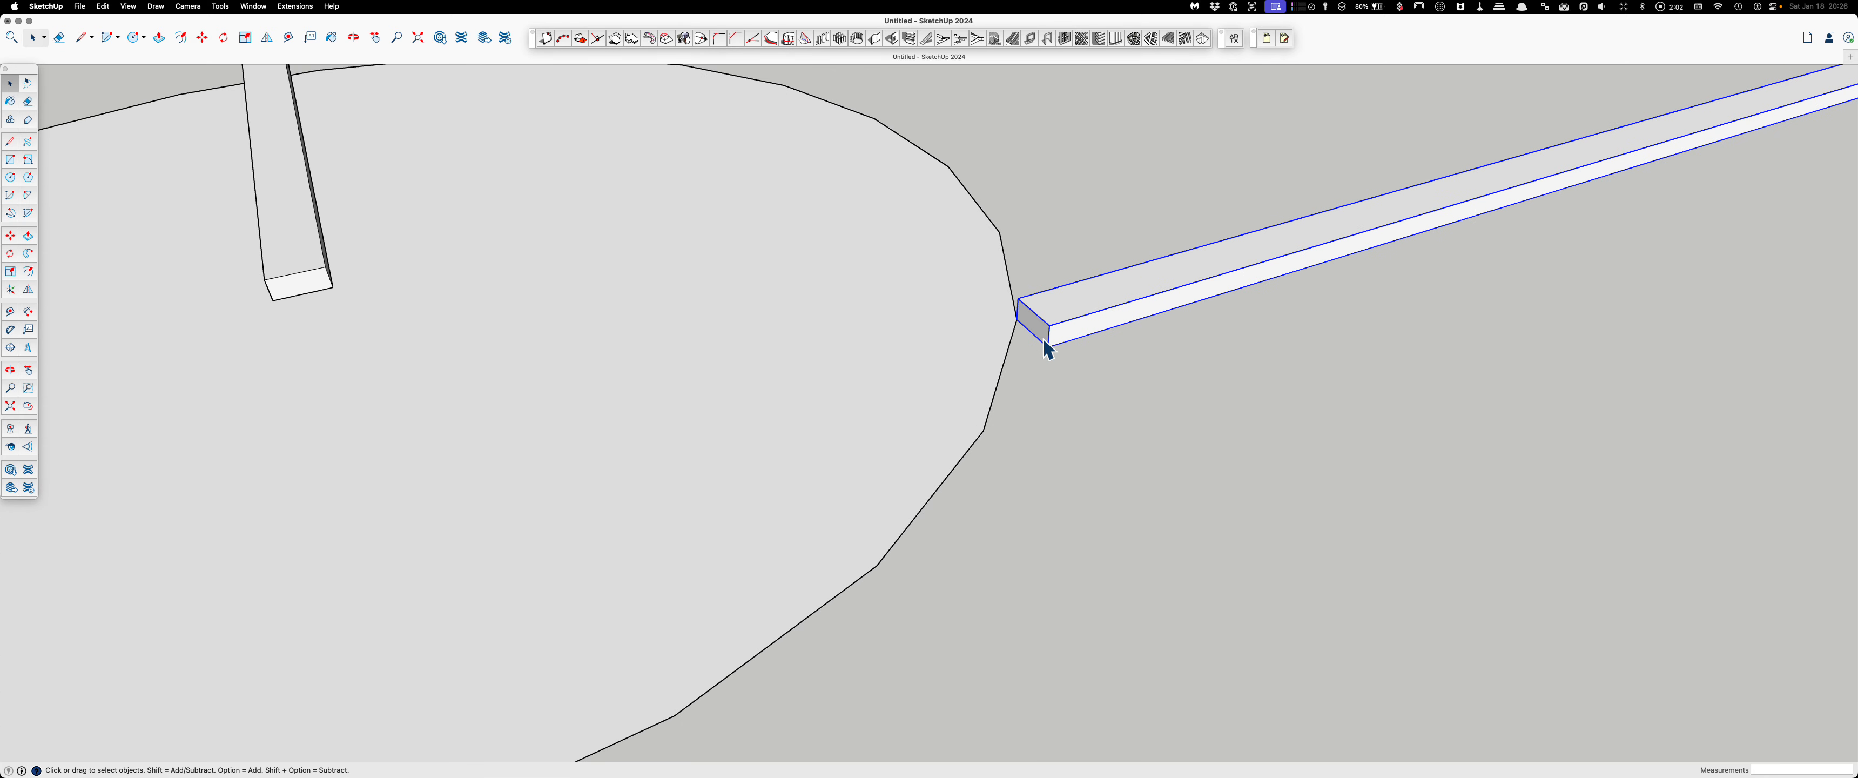
pyautogui.press('m')
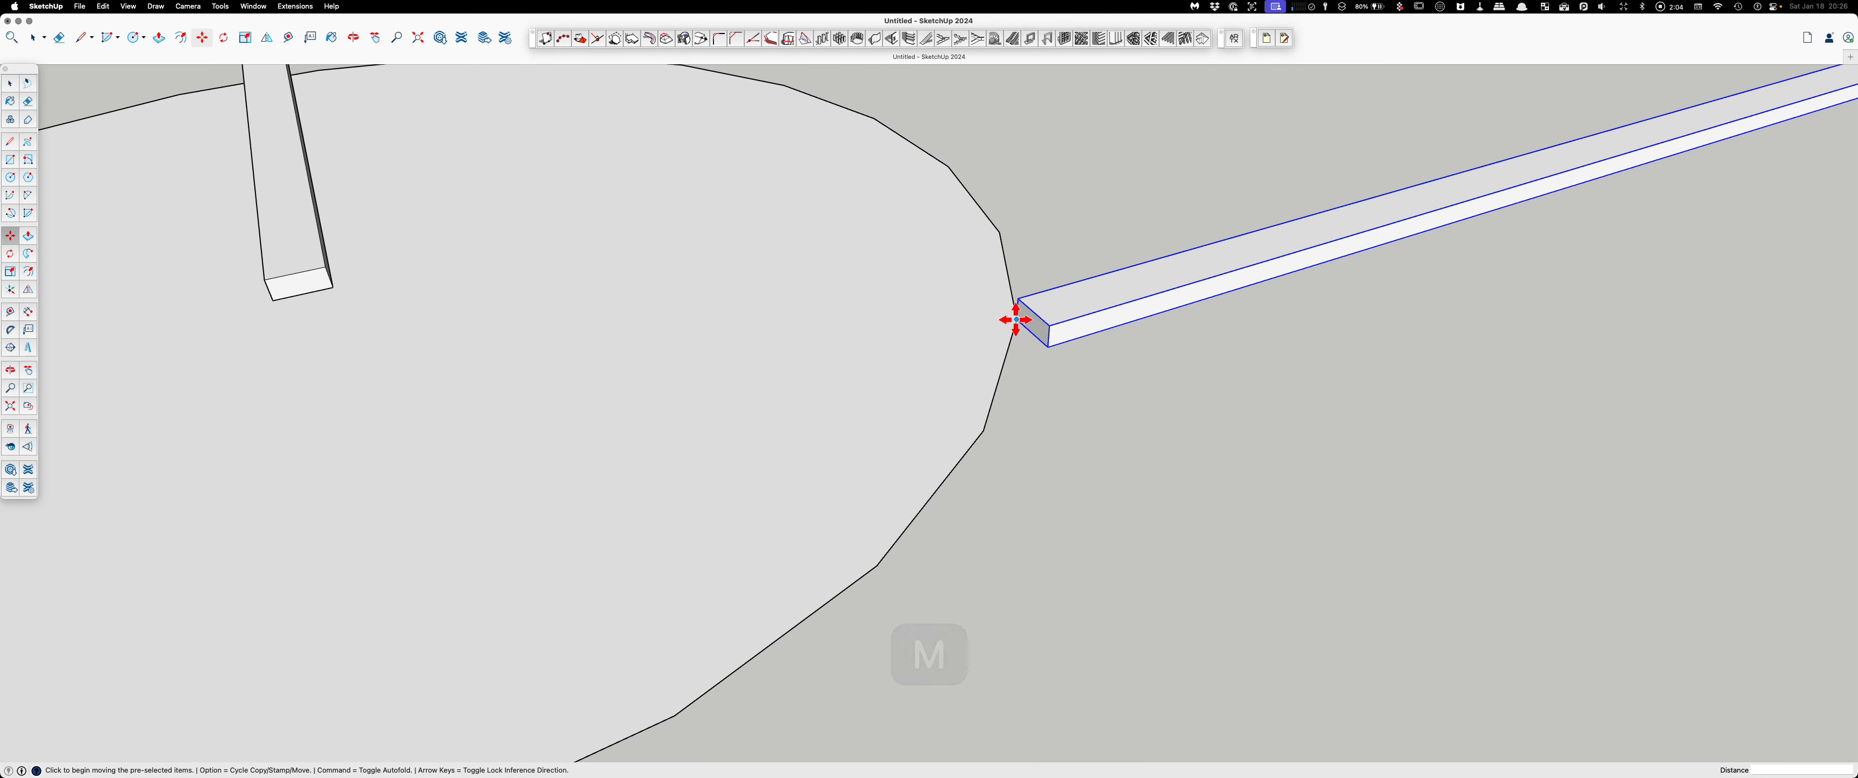
pyautogui.click(1016, 322)
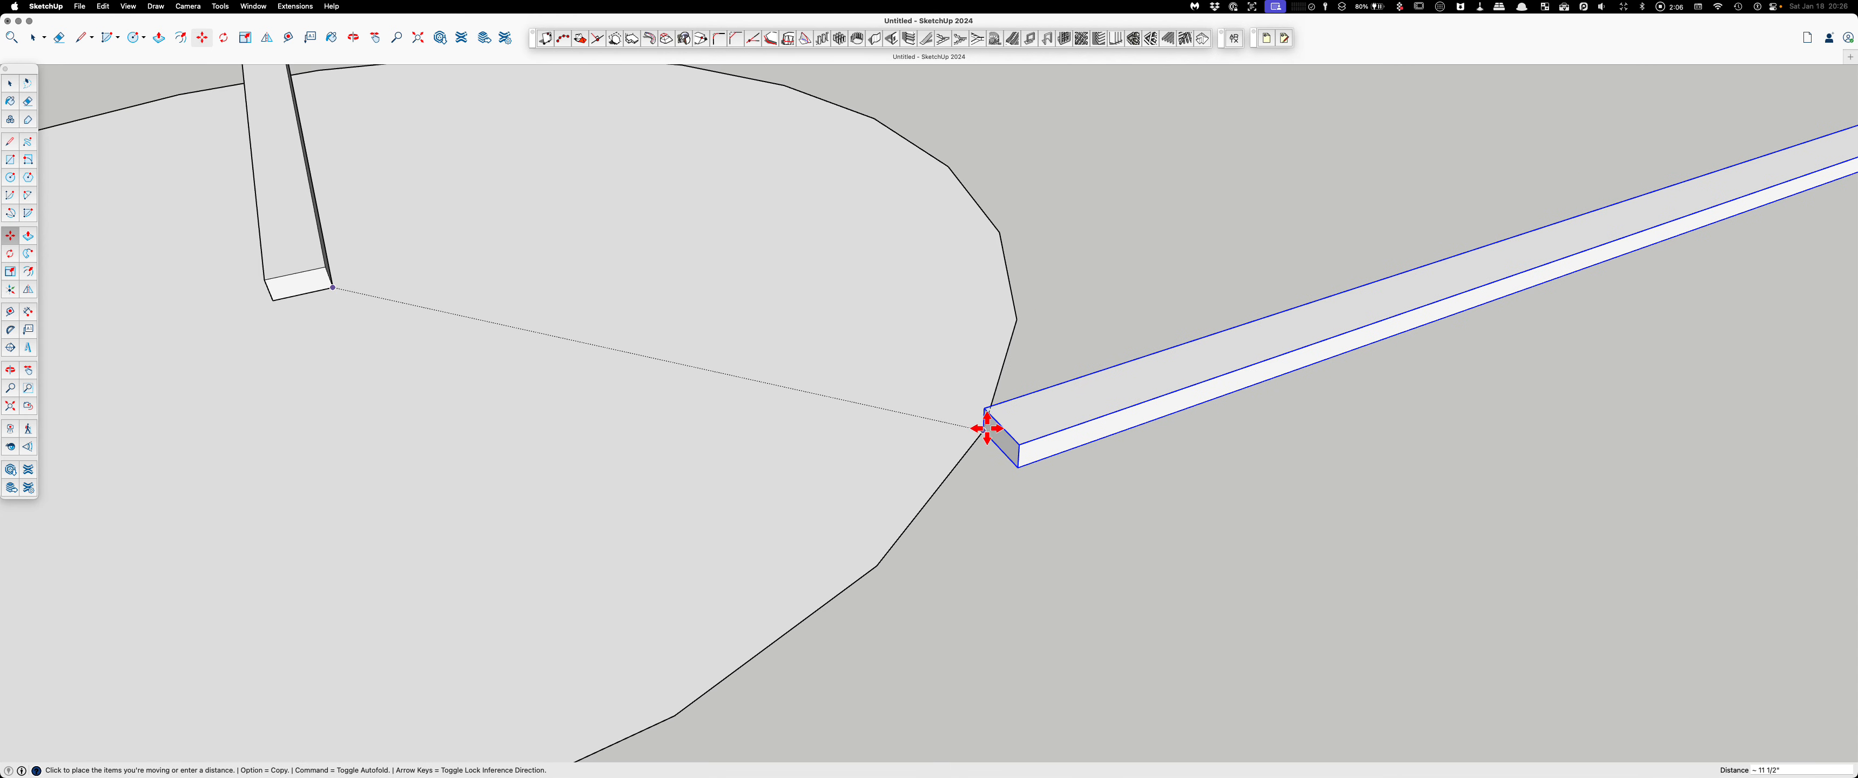
pyautogui.click(987, 428)
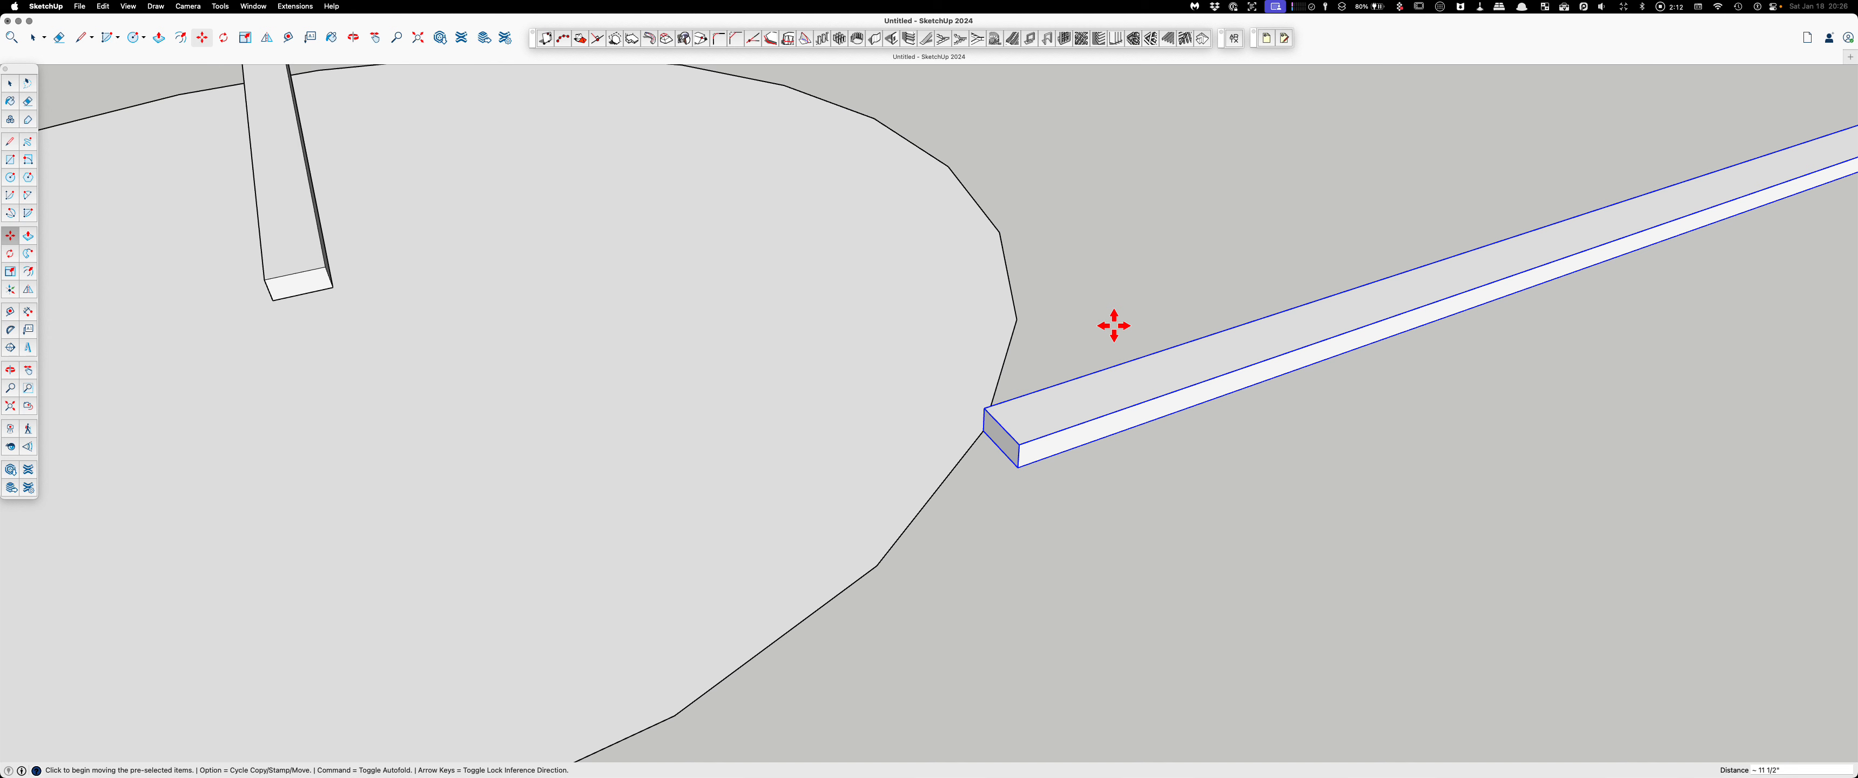
pyautogui.press('Escape')
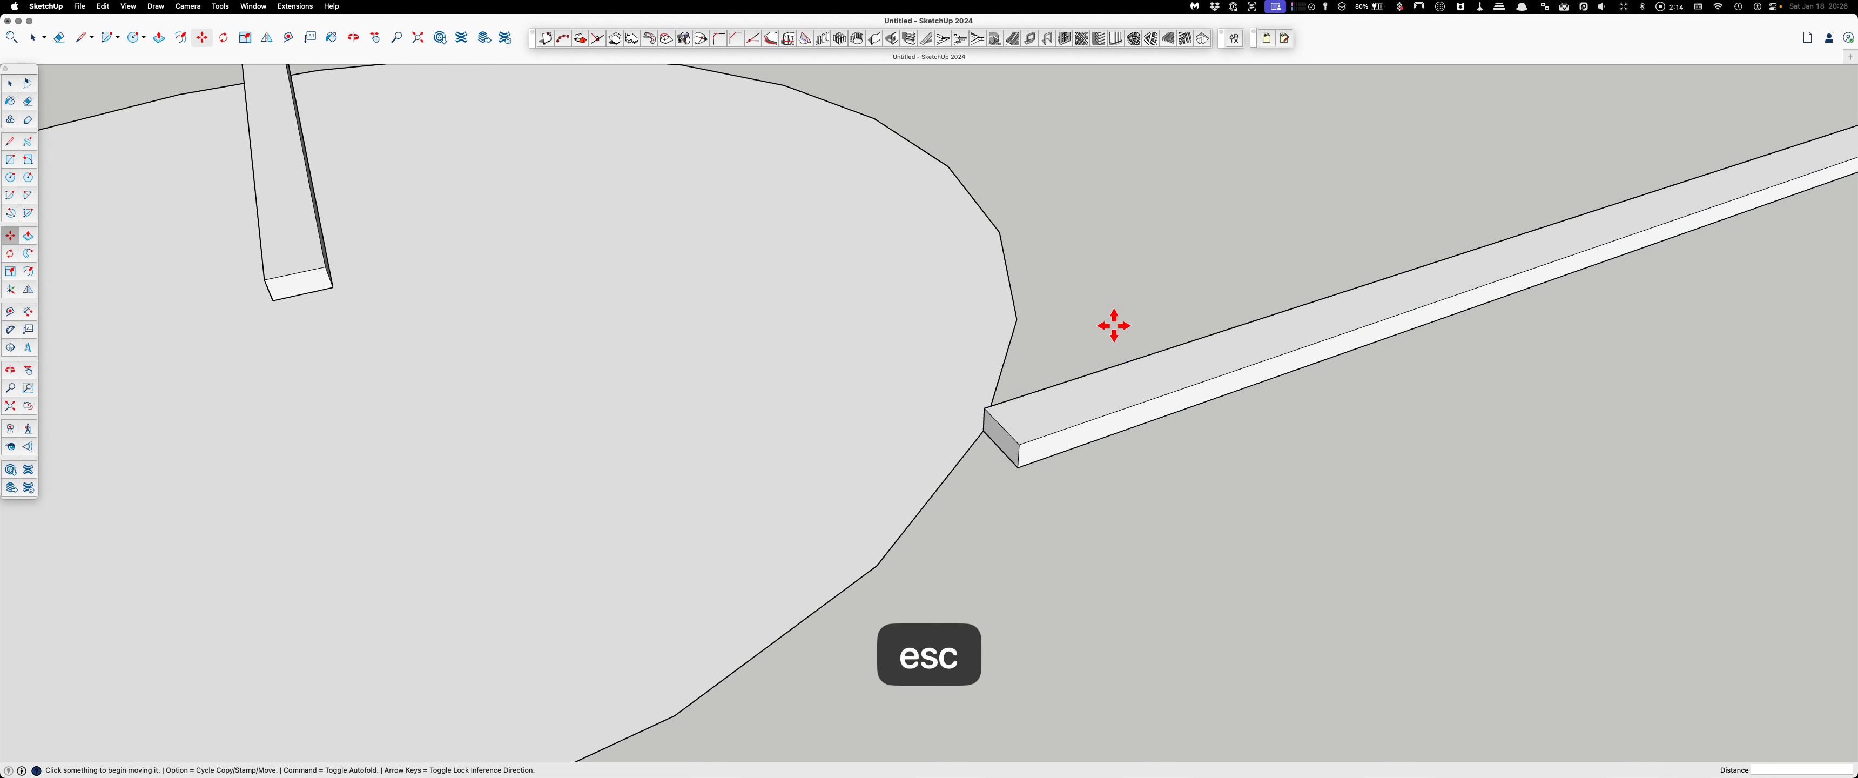
pyautogui.press('space')
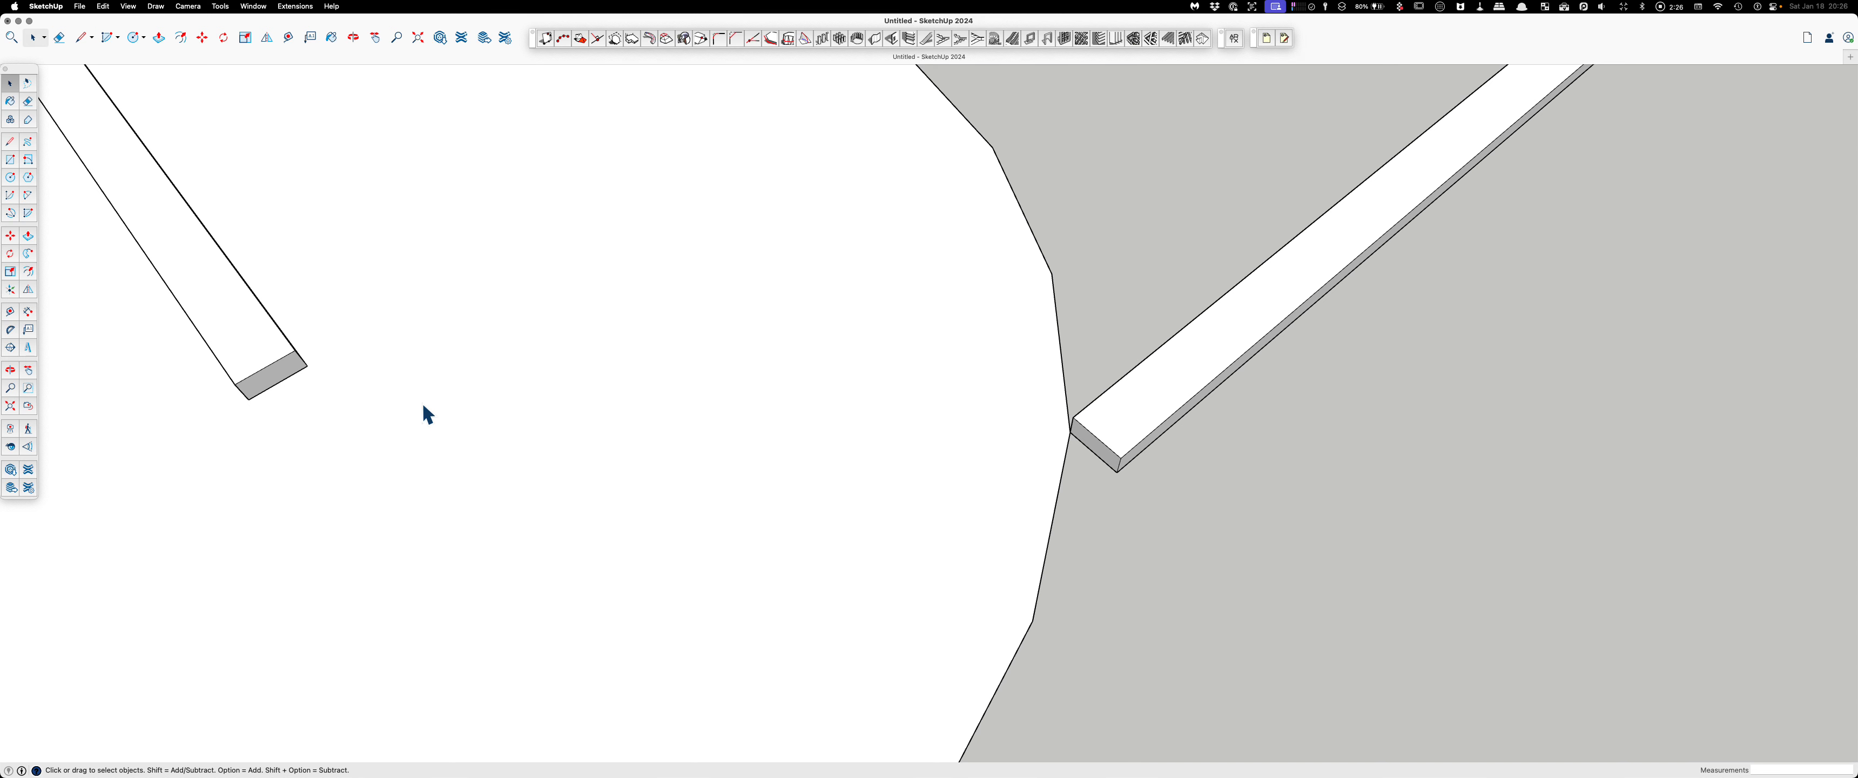
pyautogui.press('r')
pyautogui.click(249, 398)
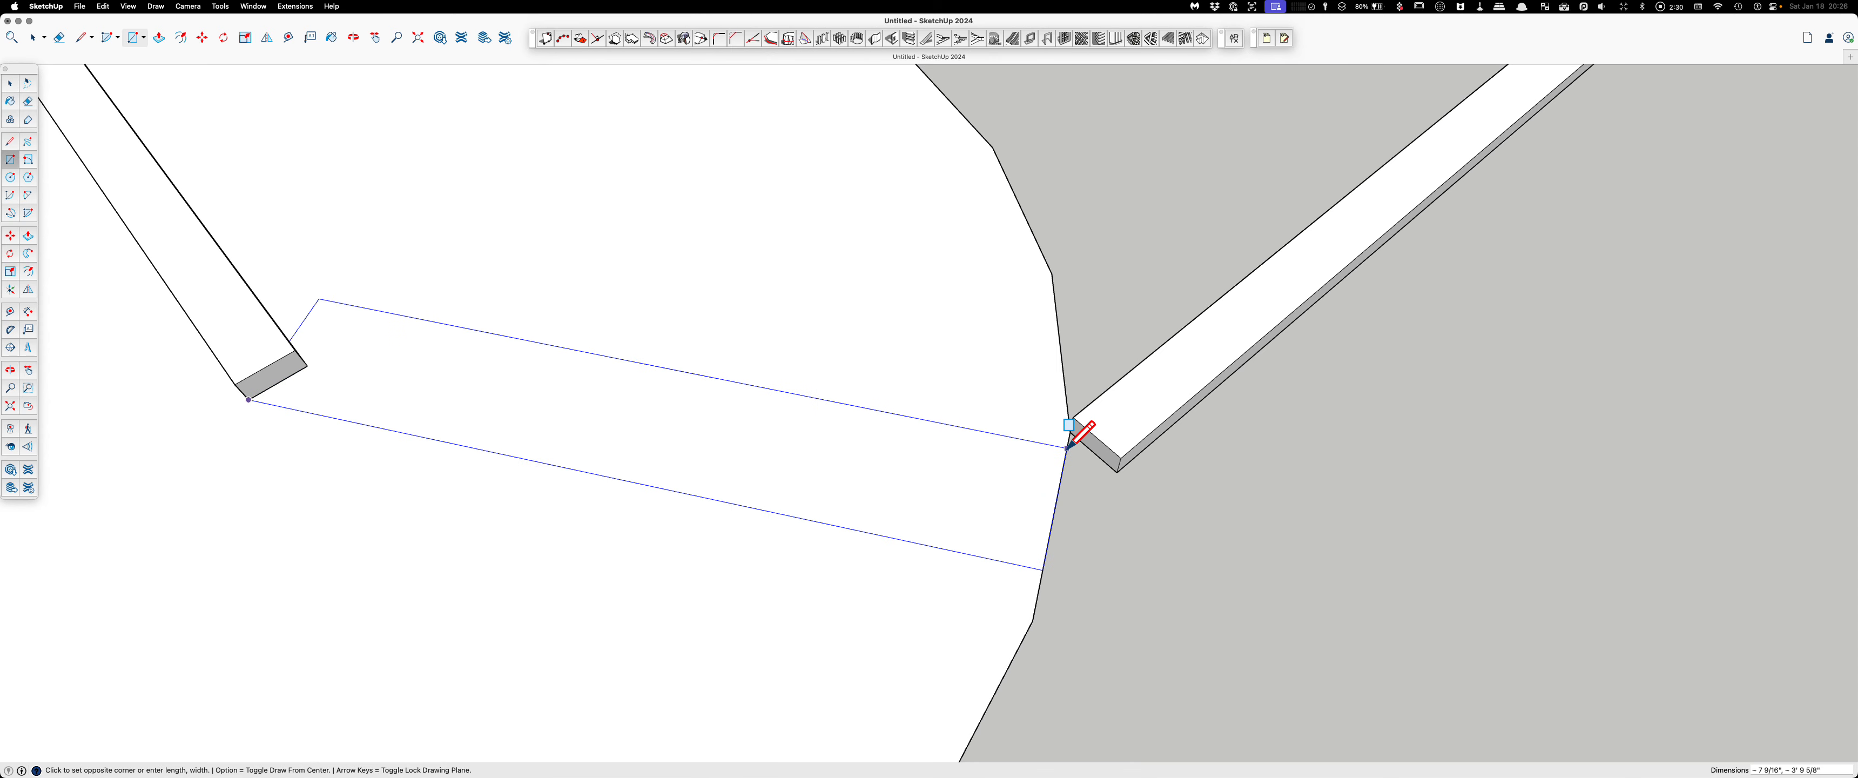
pyautogui.press('space')
# Step: Copy the second board on the circle's edge and paste a duplicate beside it
pyautogui.scroll(-3, 533, 386)
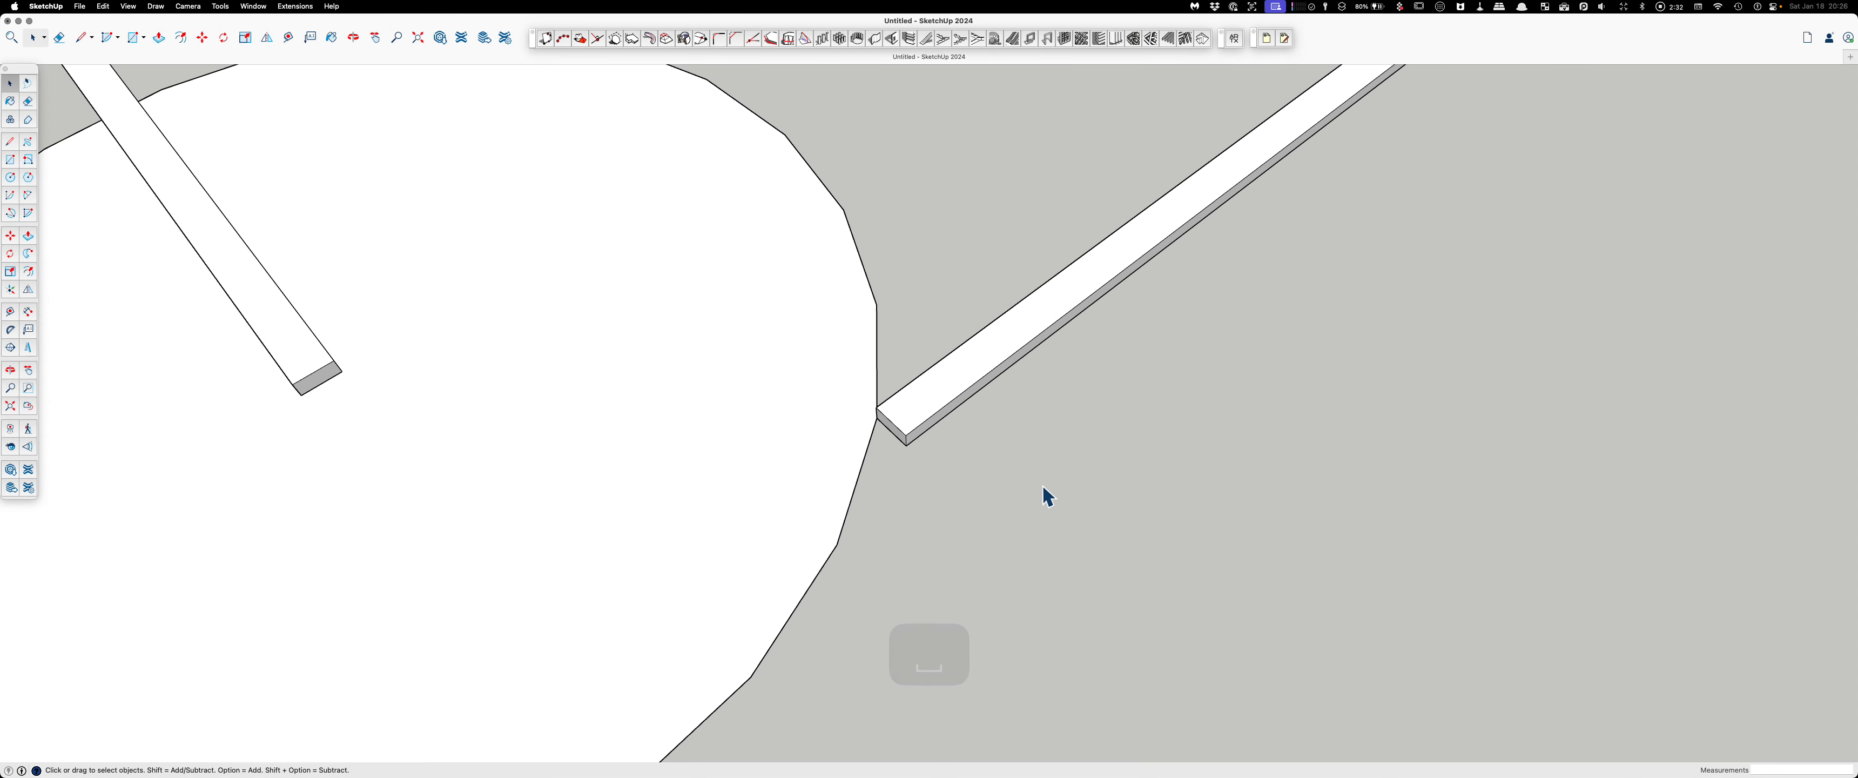
pyautogui.click(965, 365)
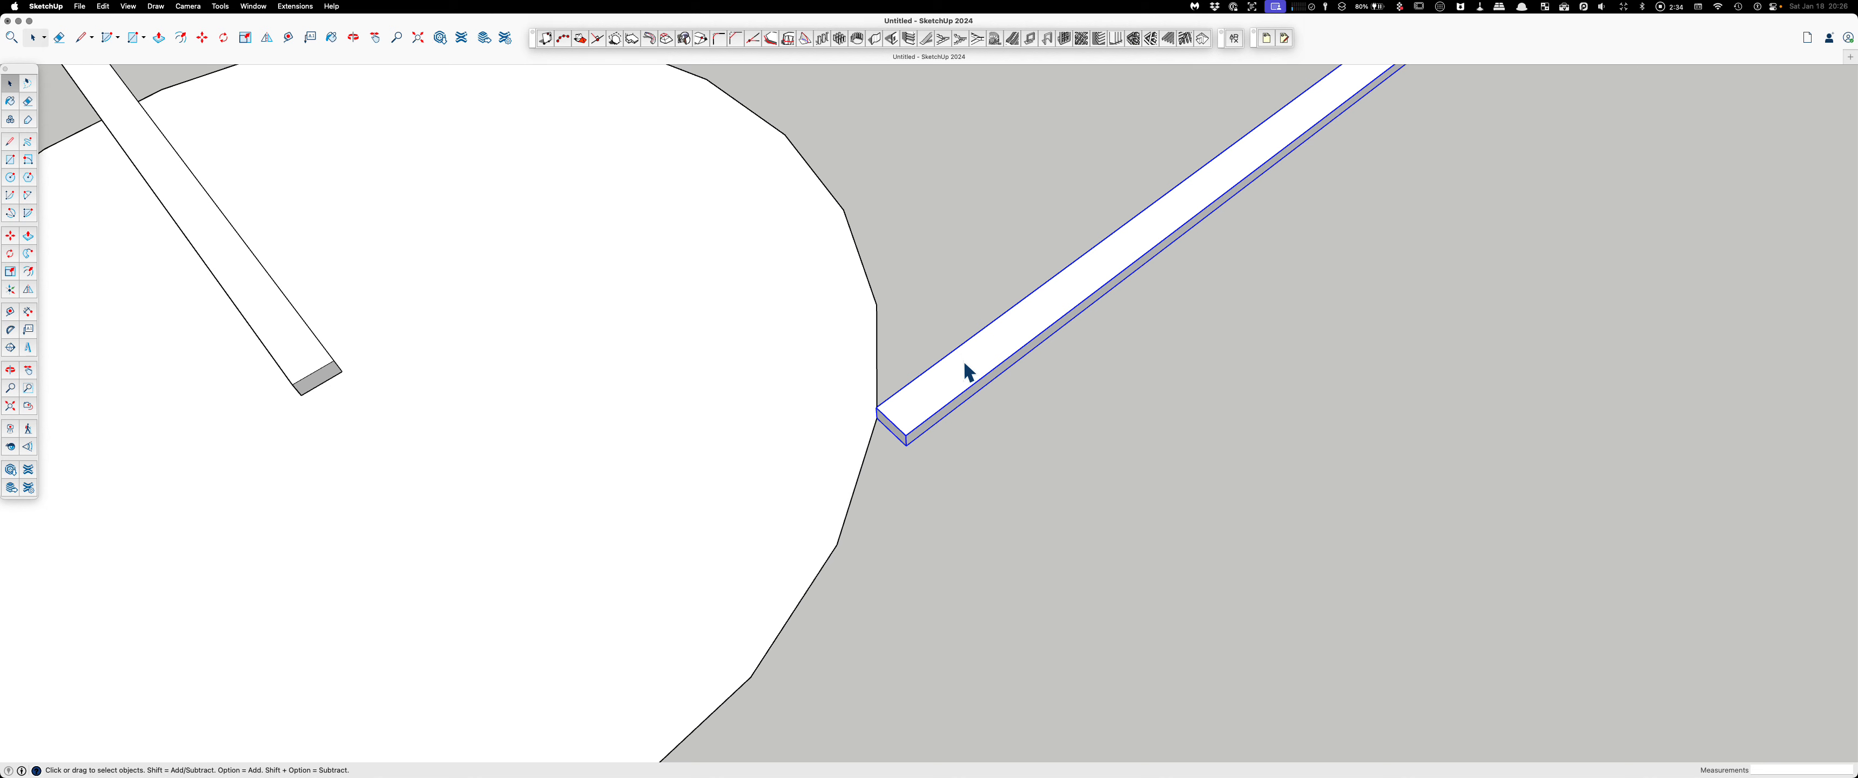
pyautogui.press('super+c')
pyautogui.press('super+v')
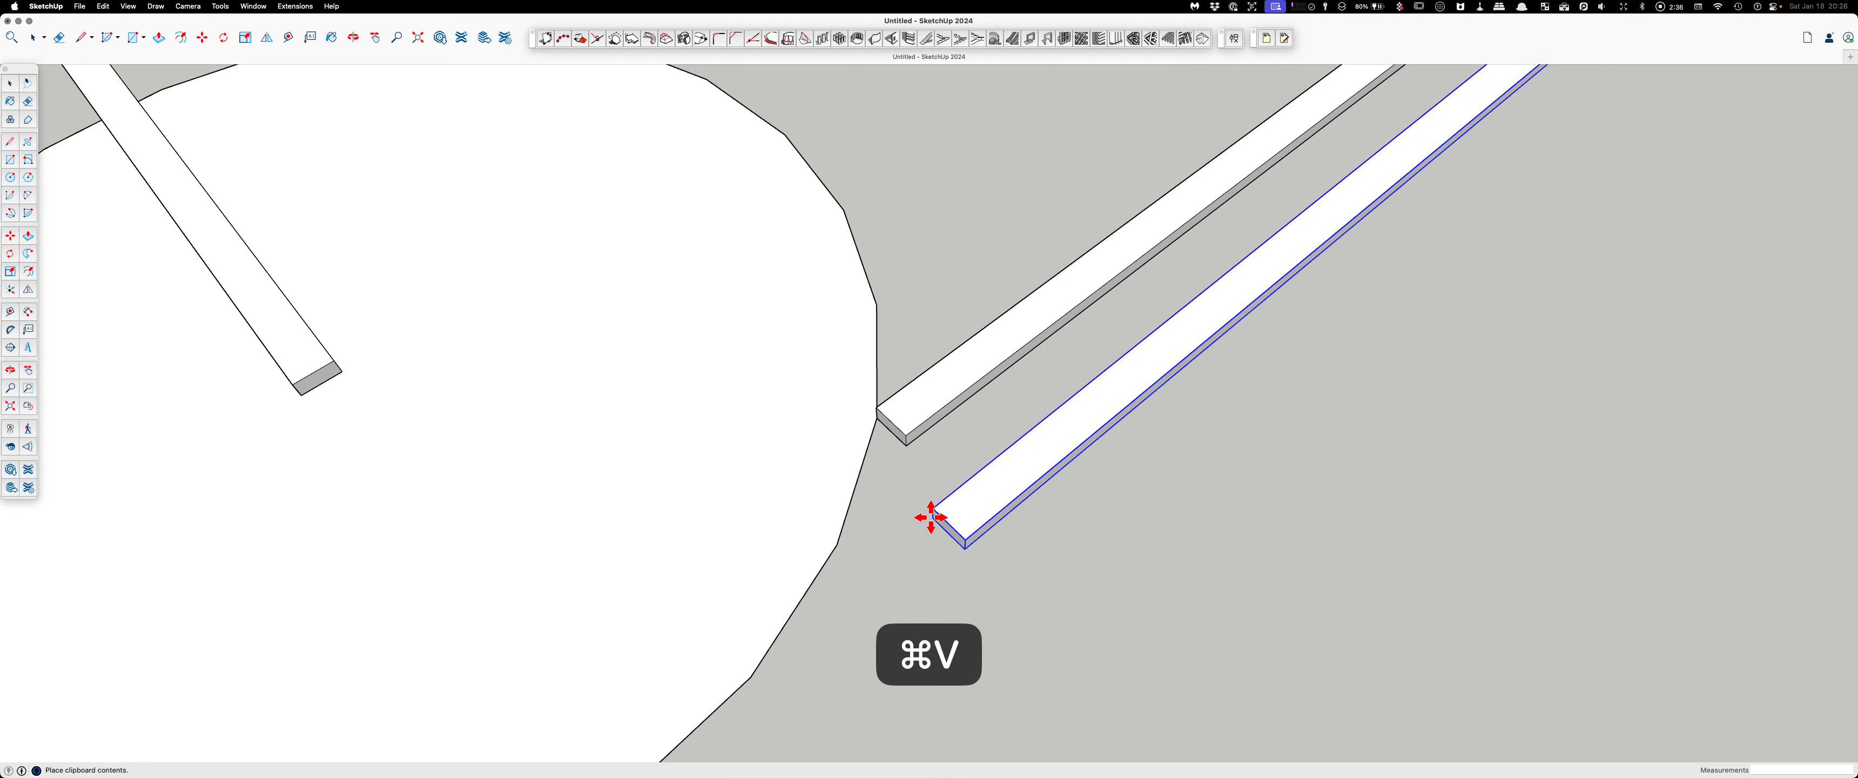
pyautogui.click(934, 517)
# Step: Move the pasted board by its near end corner onto the first board's end corner
pyautogui.press('m')
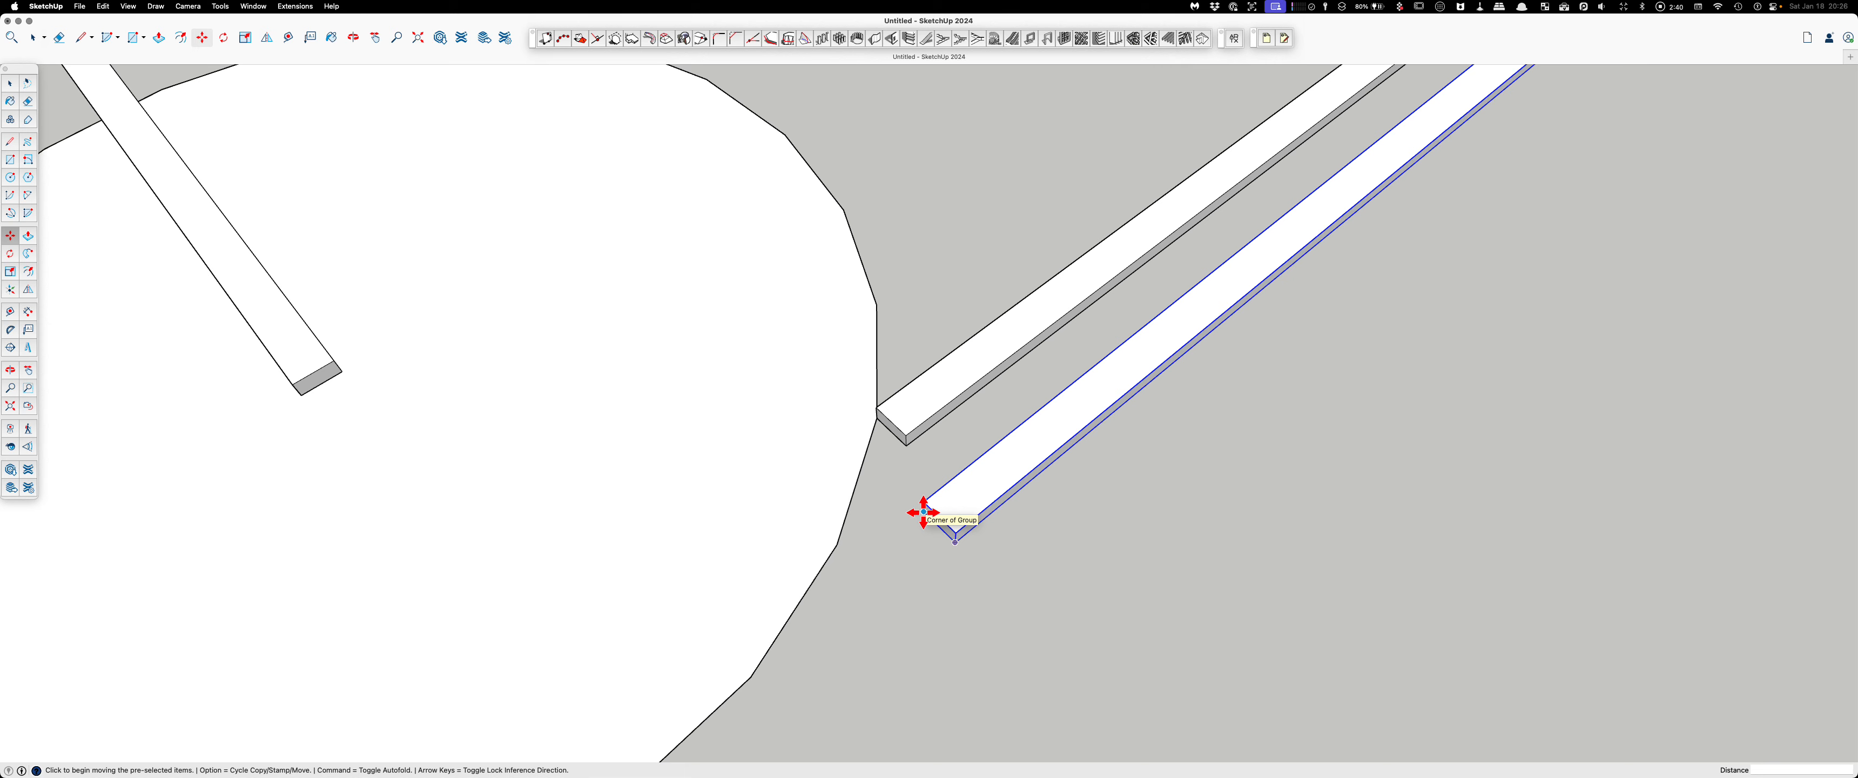
pyautogui.press('m')
pyautogui.click(923, 512)
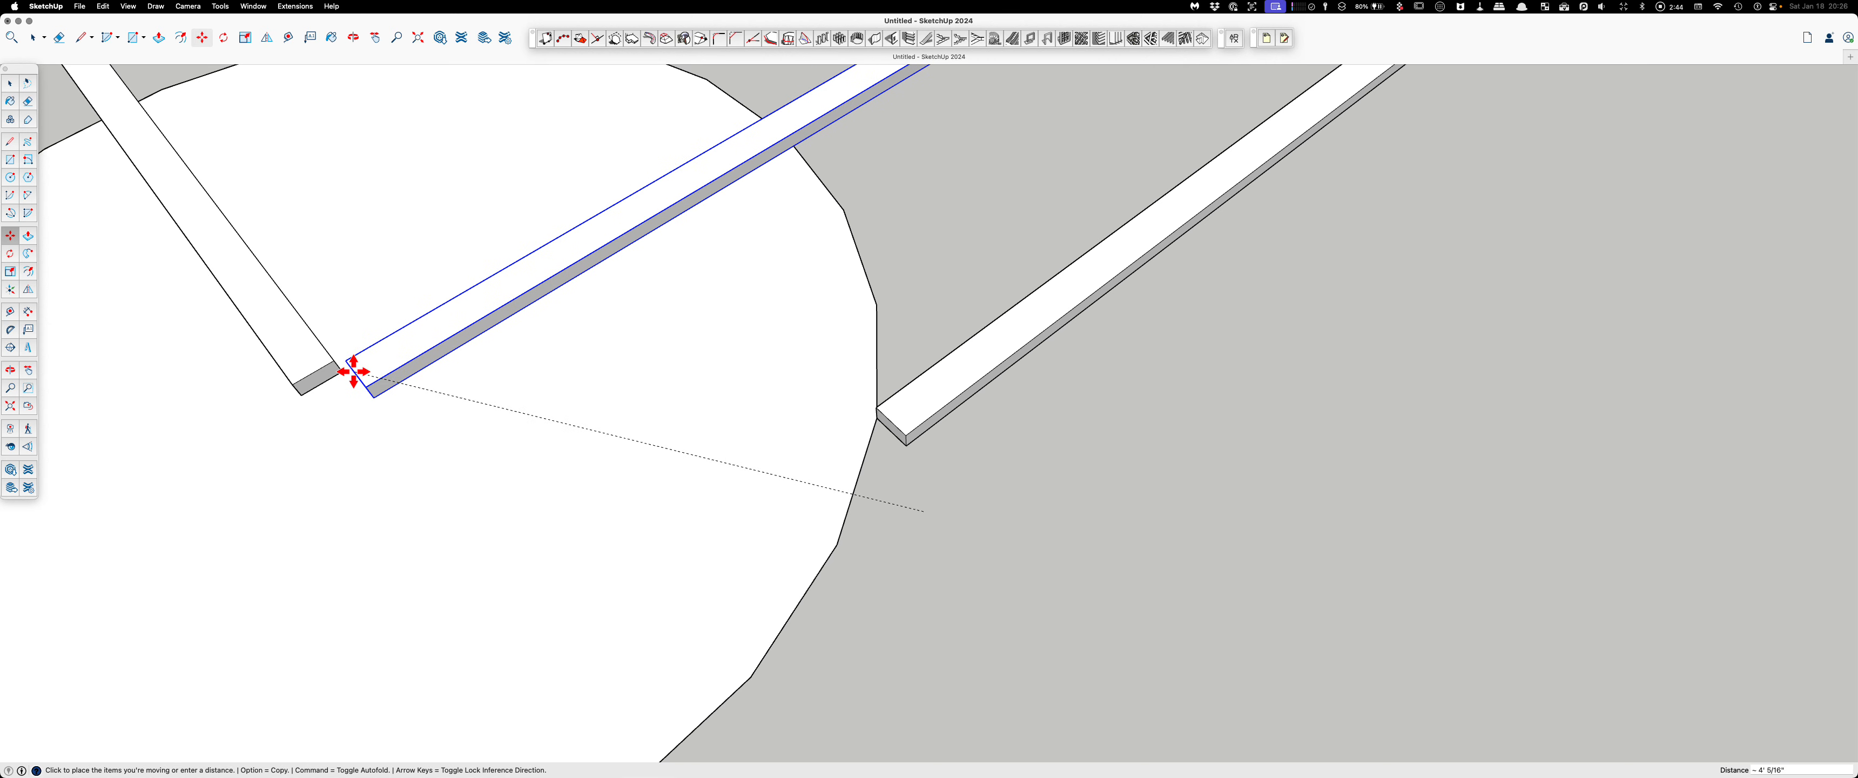
pyautogui.click(343, 367)
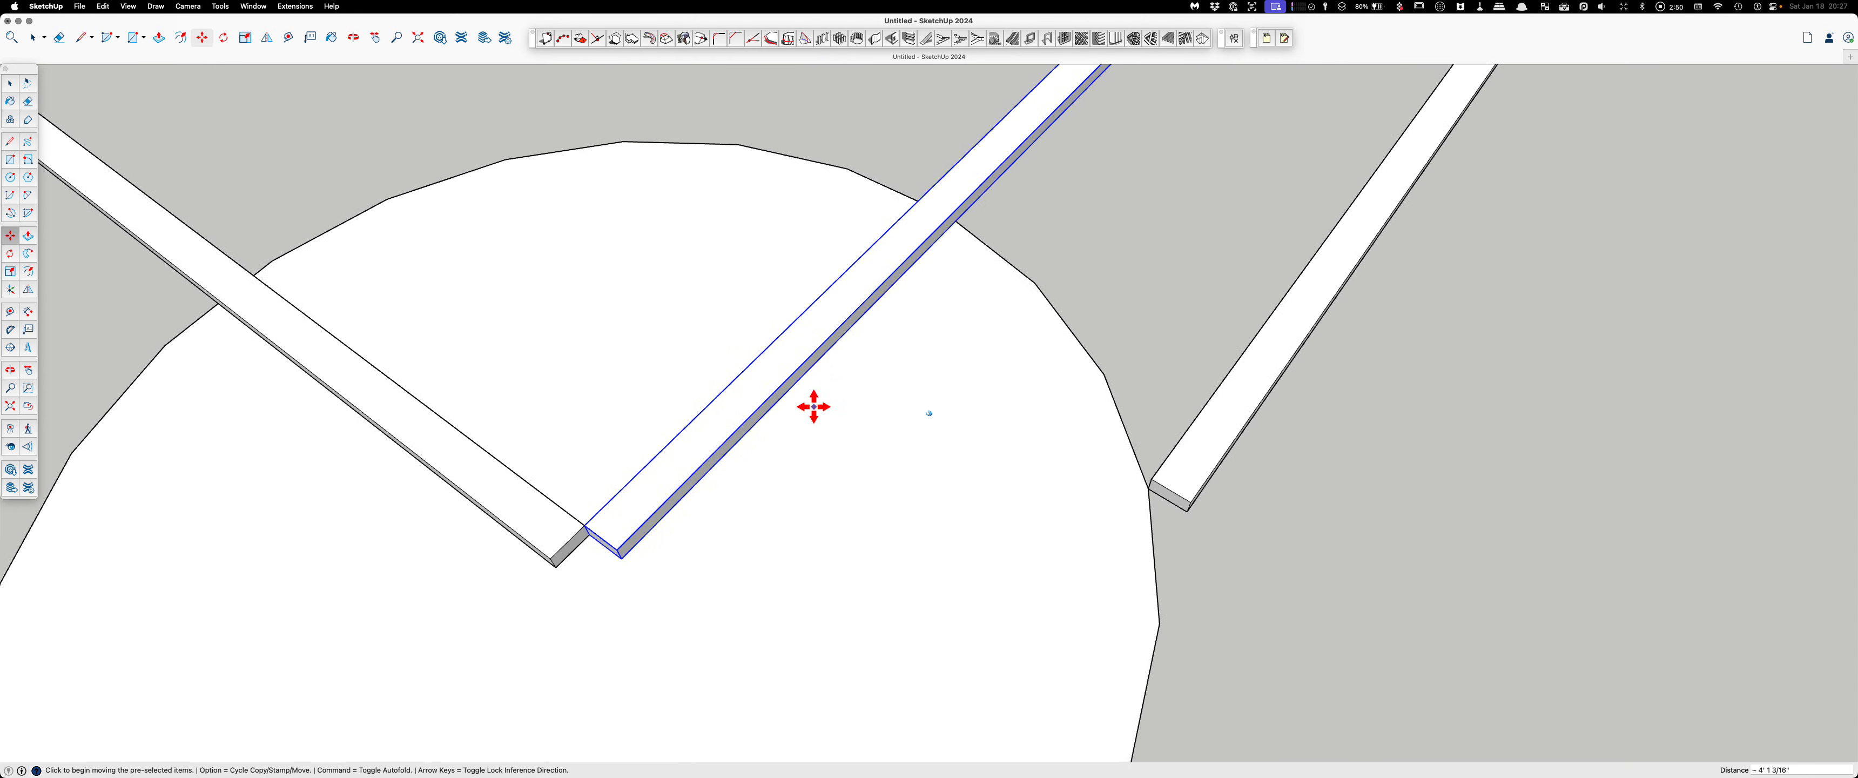
# Step: Delete the guide circle beneath the boards
pyautogui.press('space')
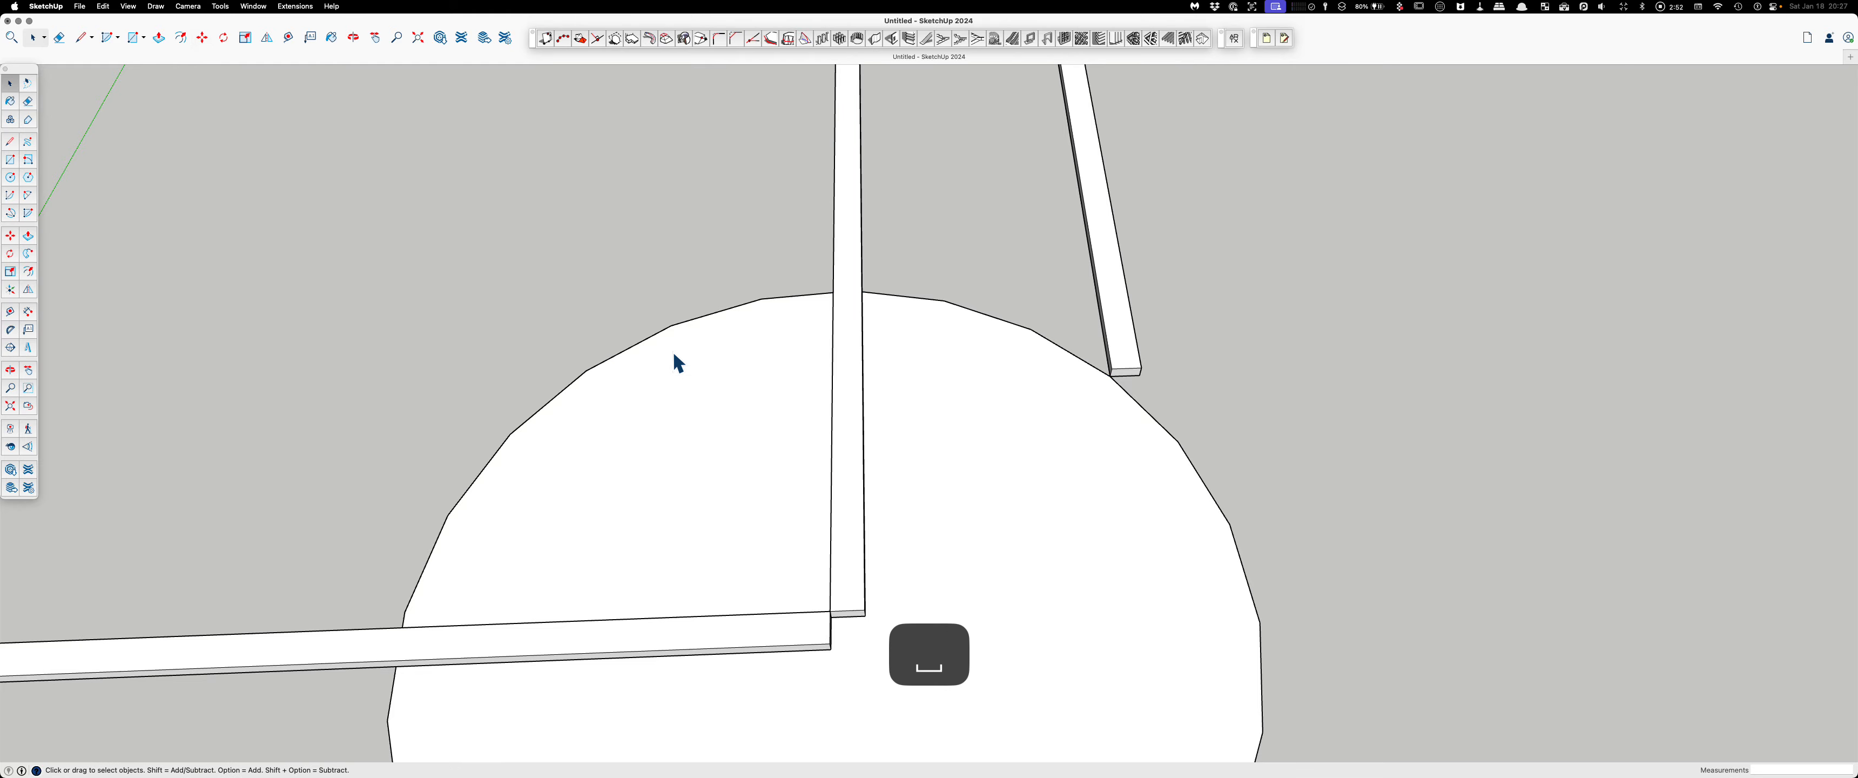
pyautogui.click(675, 354)
pyautogui.press('Delete')
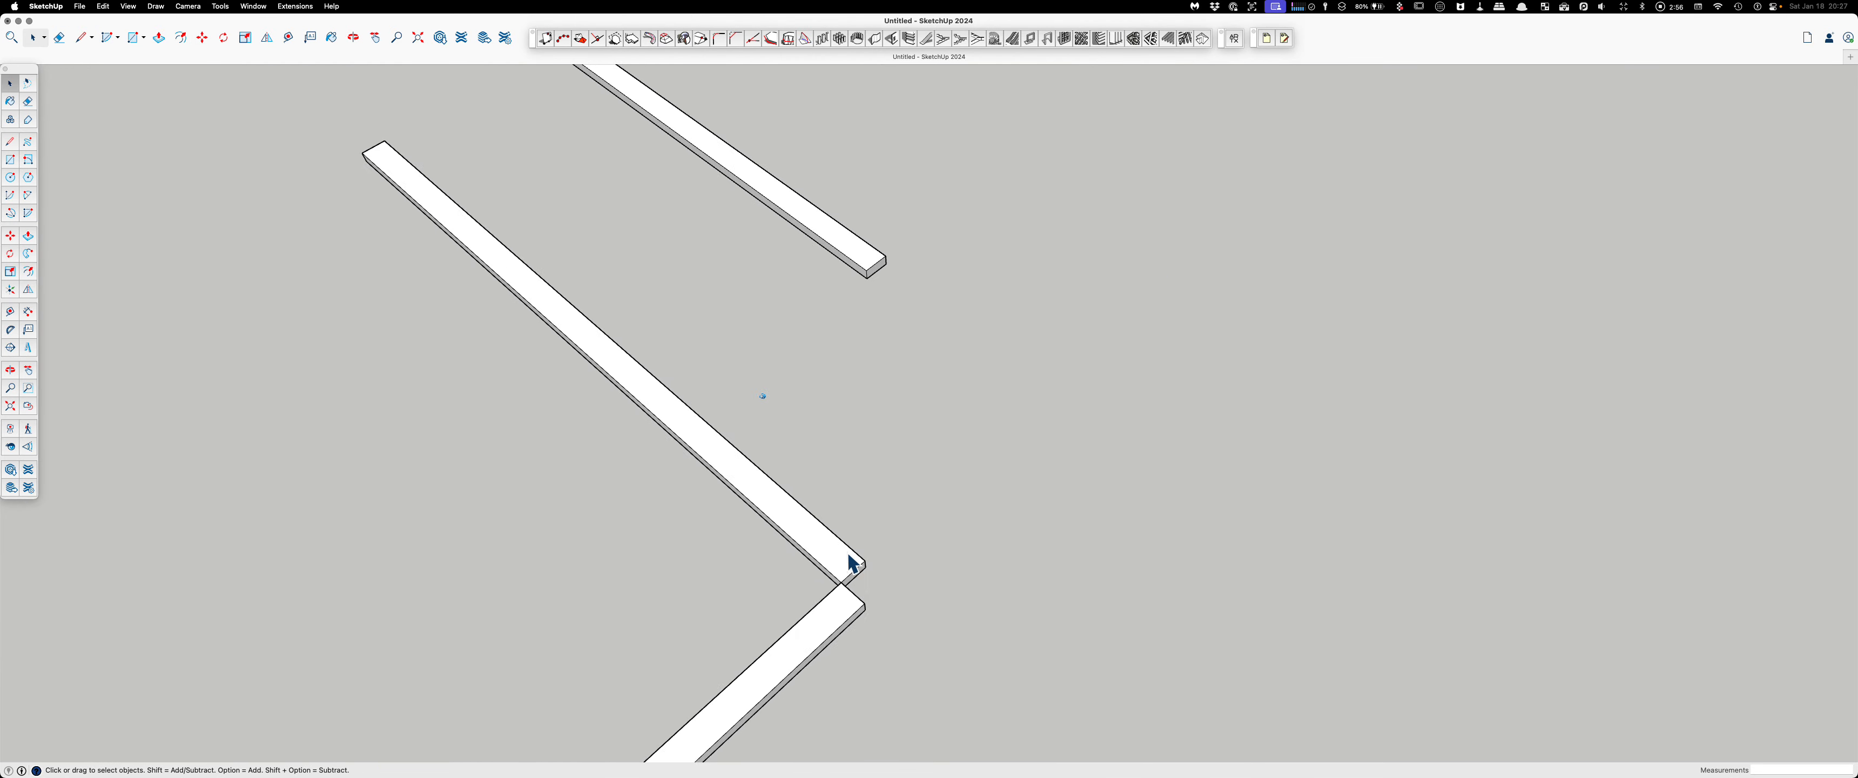
# Step: Rotate the third board horizontally about its lower end corner until it meets the second board's lower end corner
pyautogui.scroll(5, 938, 449)
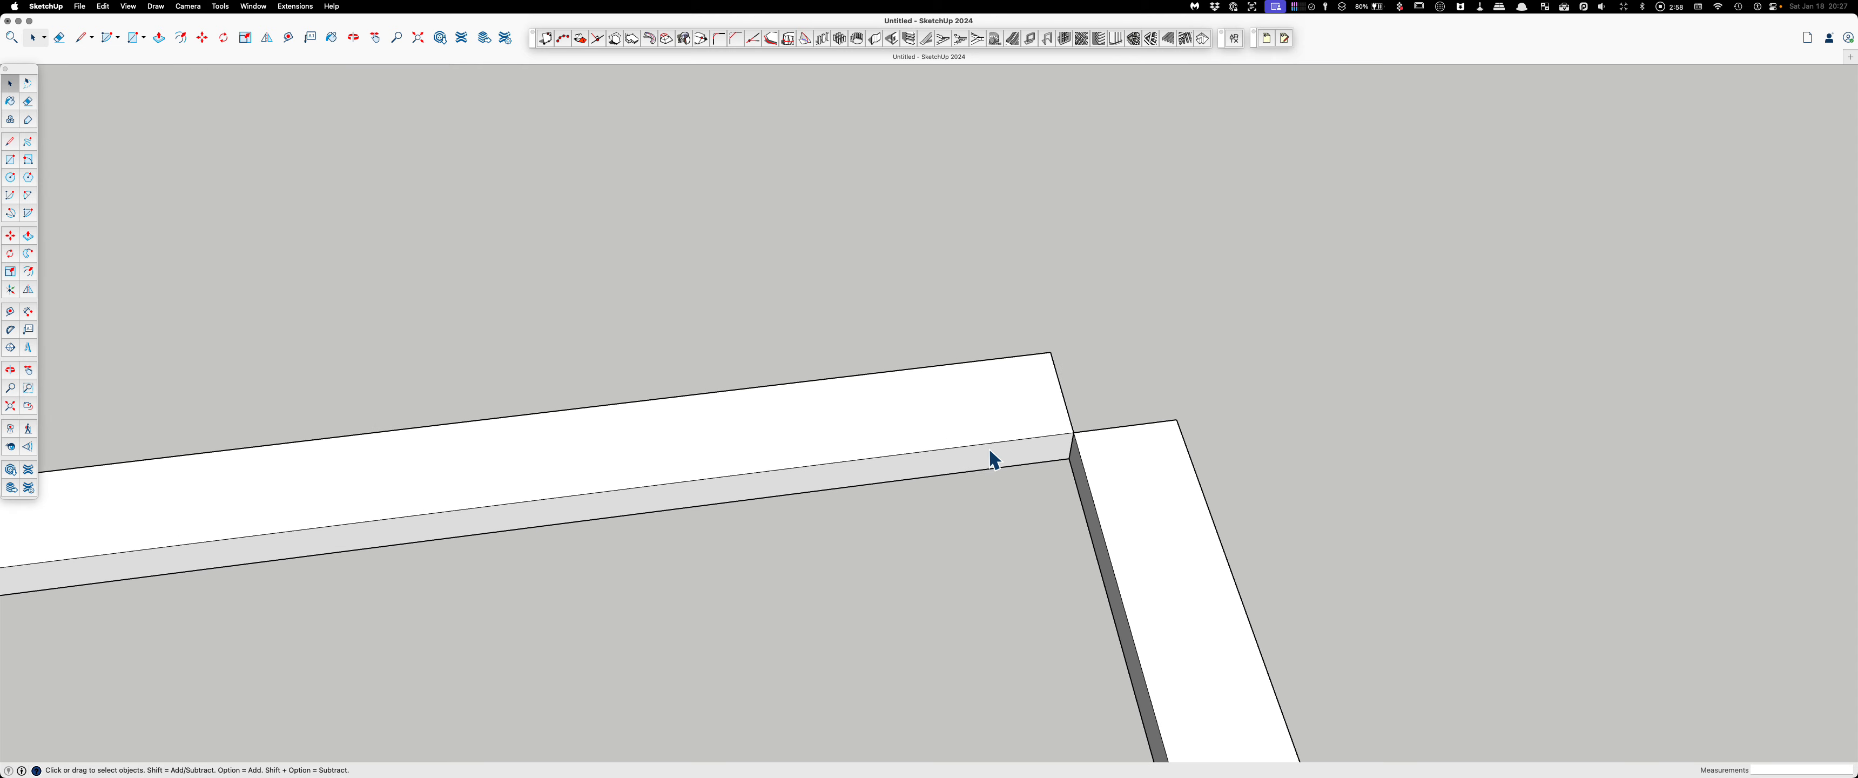
pyautogui.press('q')
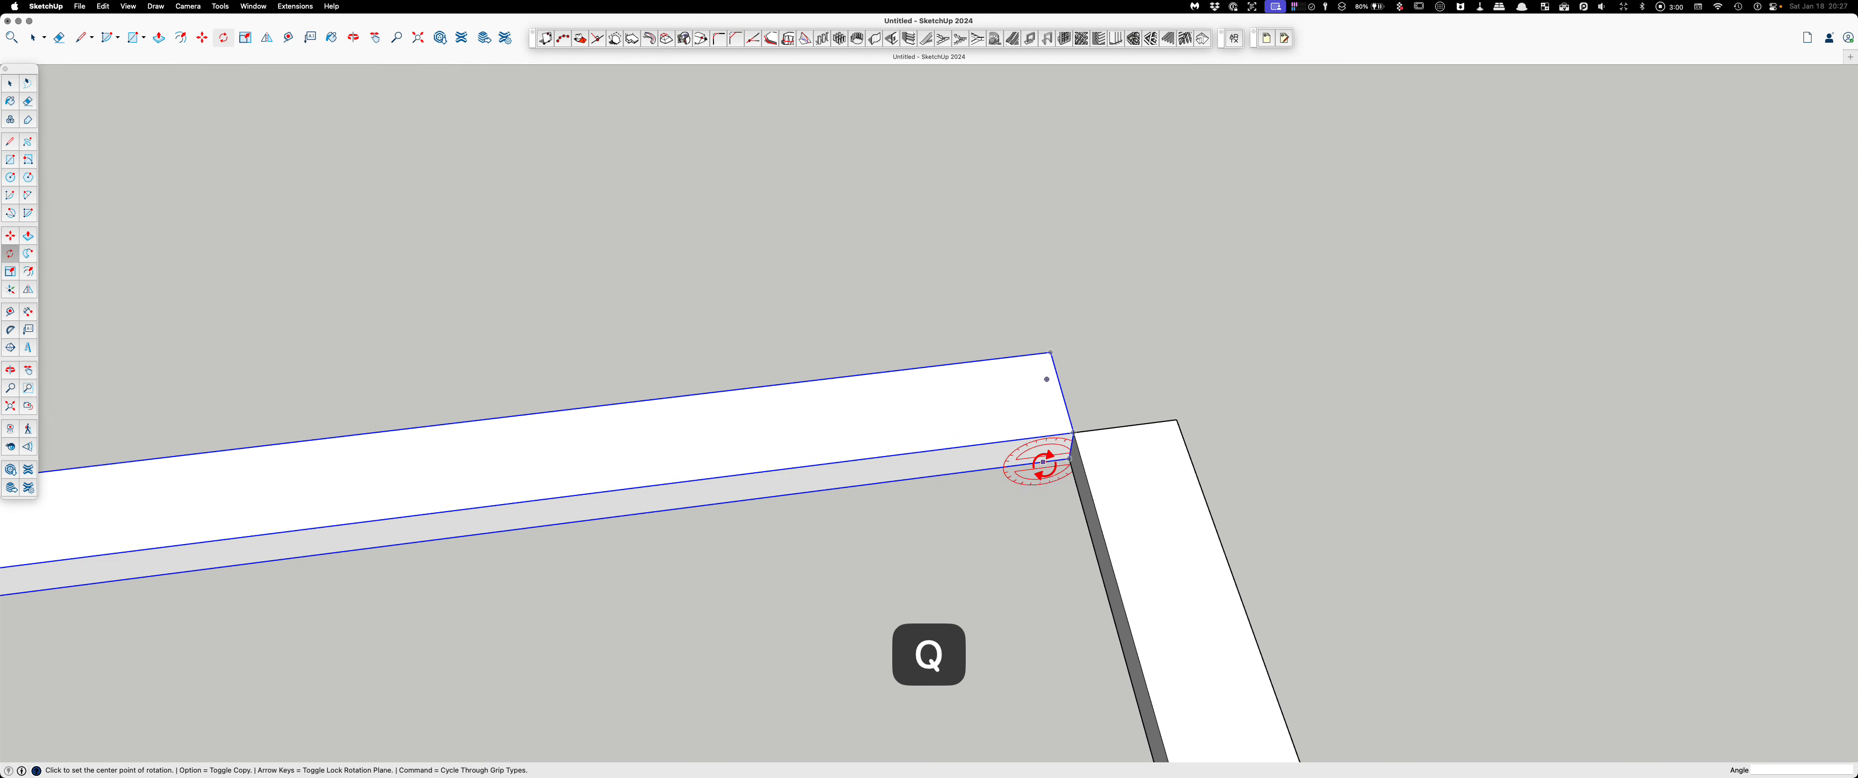
pyautogui.press('Up')
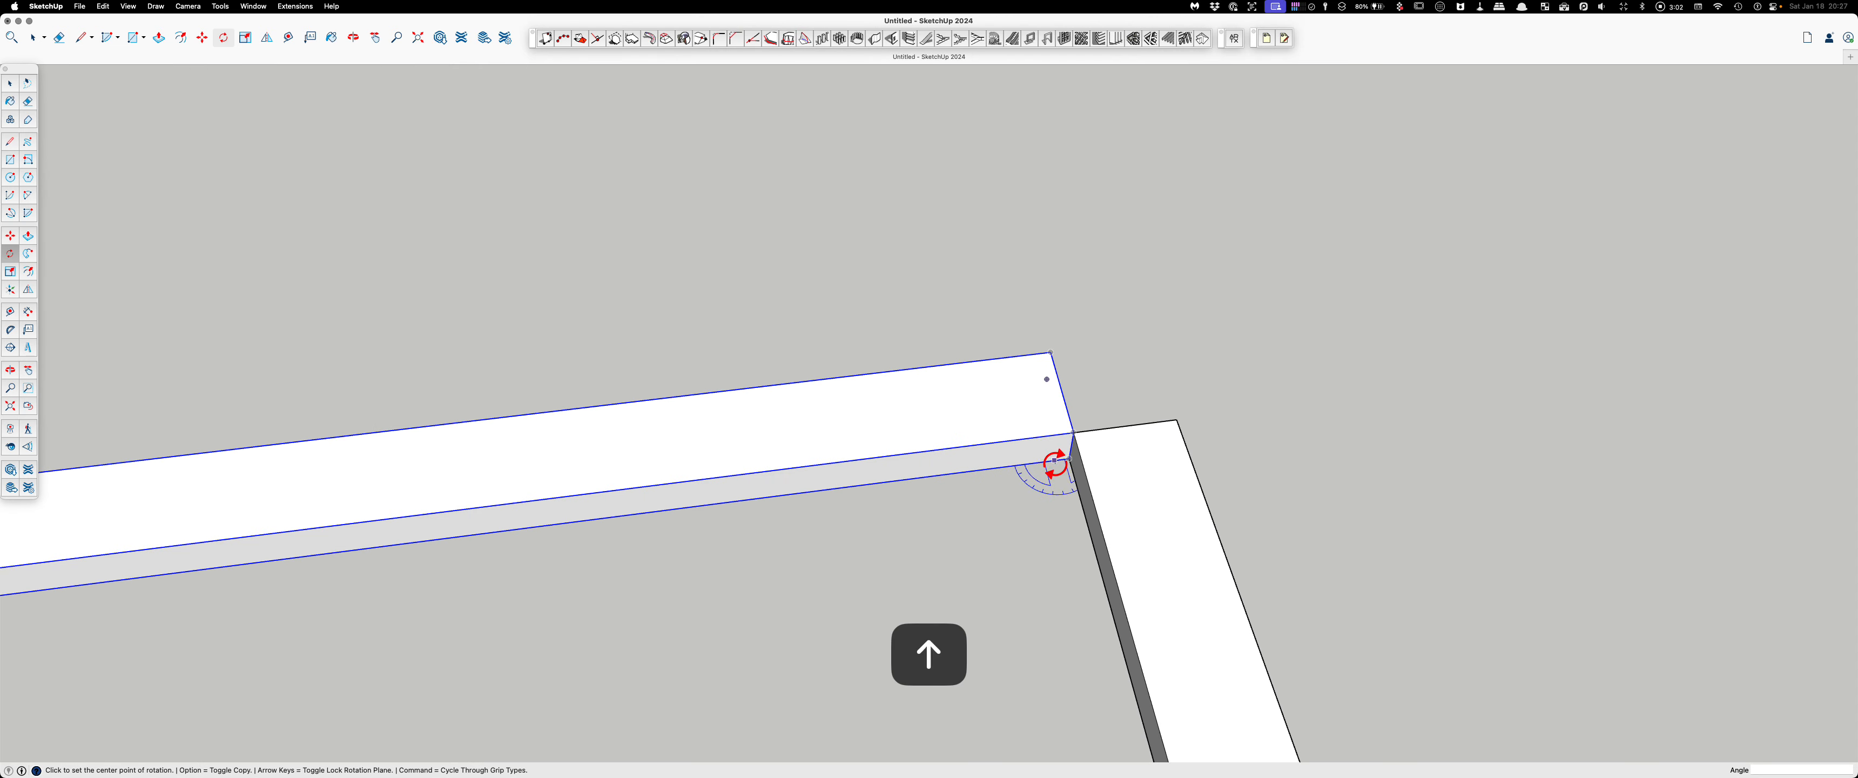
pyautogui.click(1069, 459)
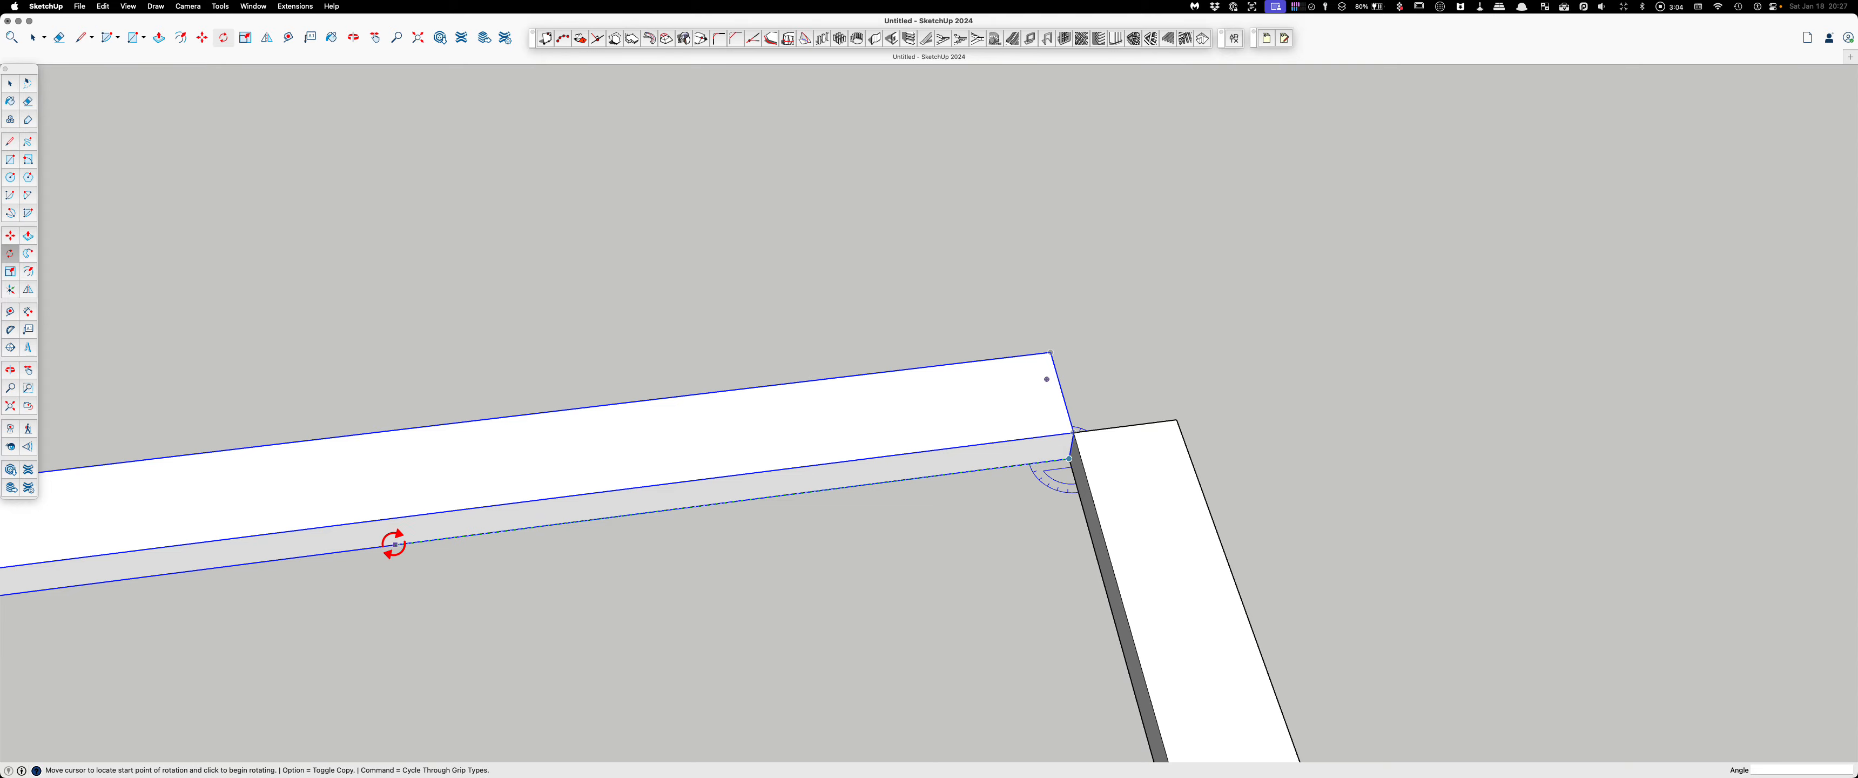
pyautogui.moveTo(392, 545); pyautogui.dragTo(415, 531, button='middle')
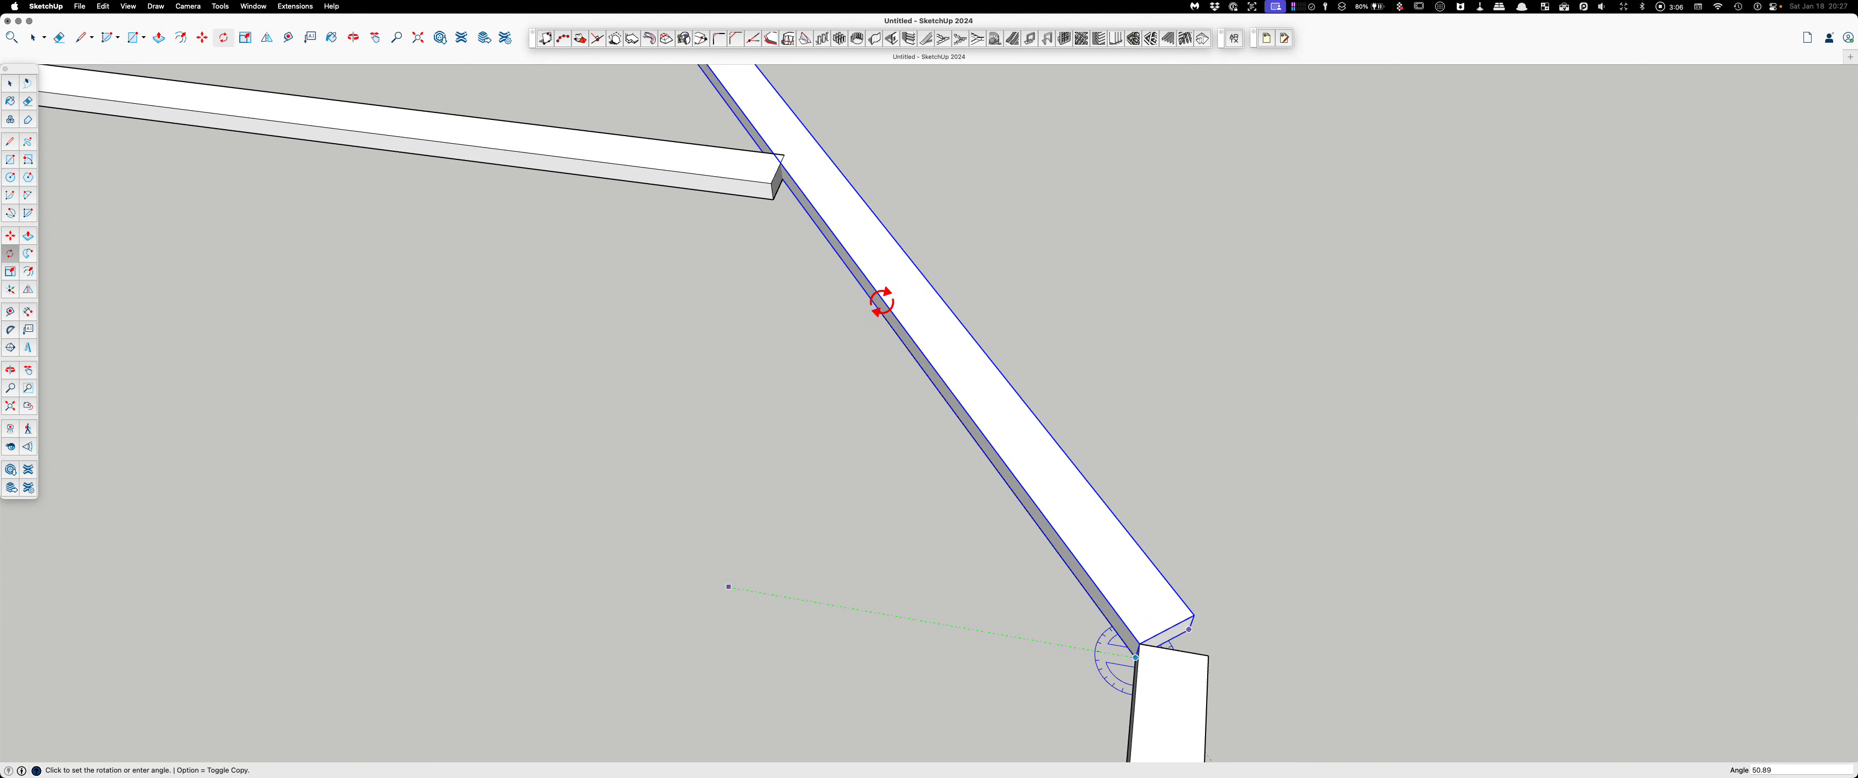
pyautogui.click(772, 195)
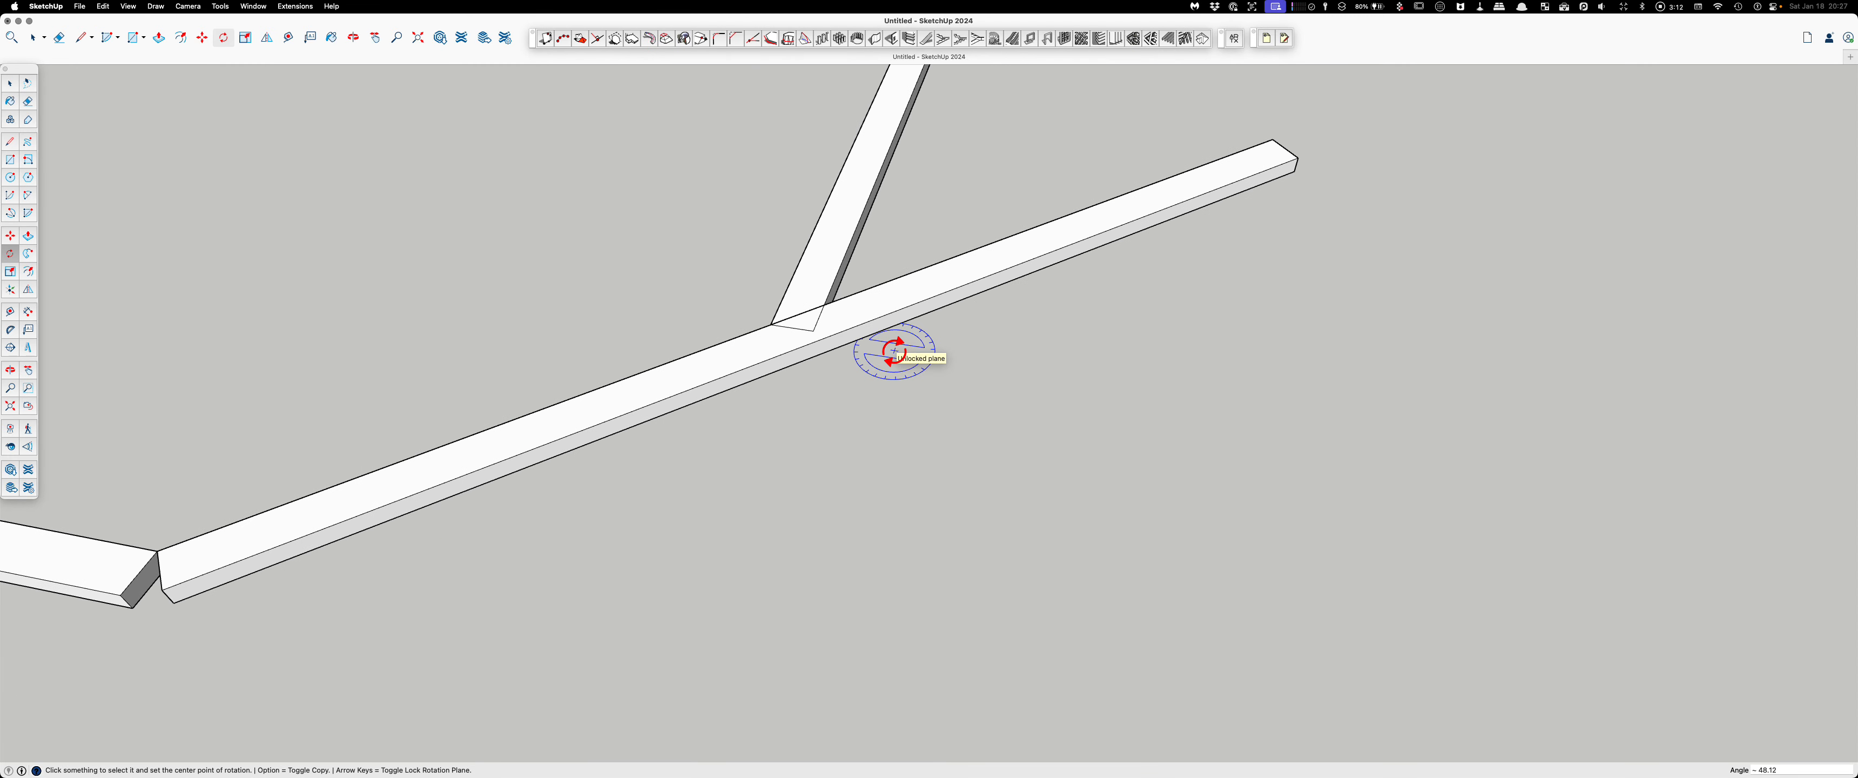
pyautogui.press('space')
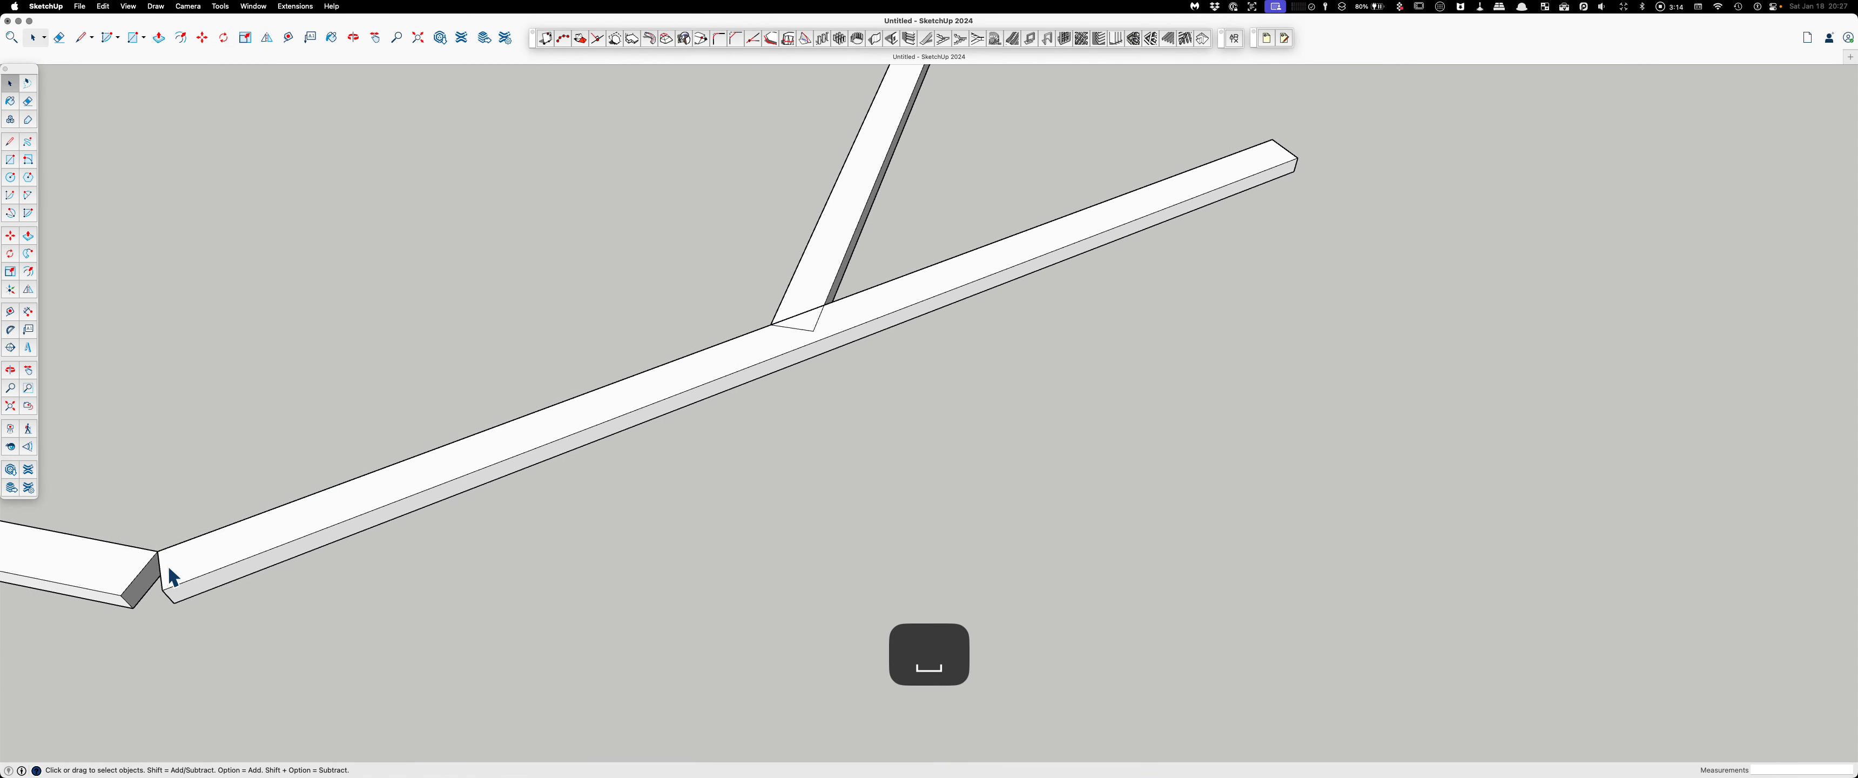
# Step: Extend the first board's end face outward past the angled connecting board
pyautogui.doubleClick(142, 600)
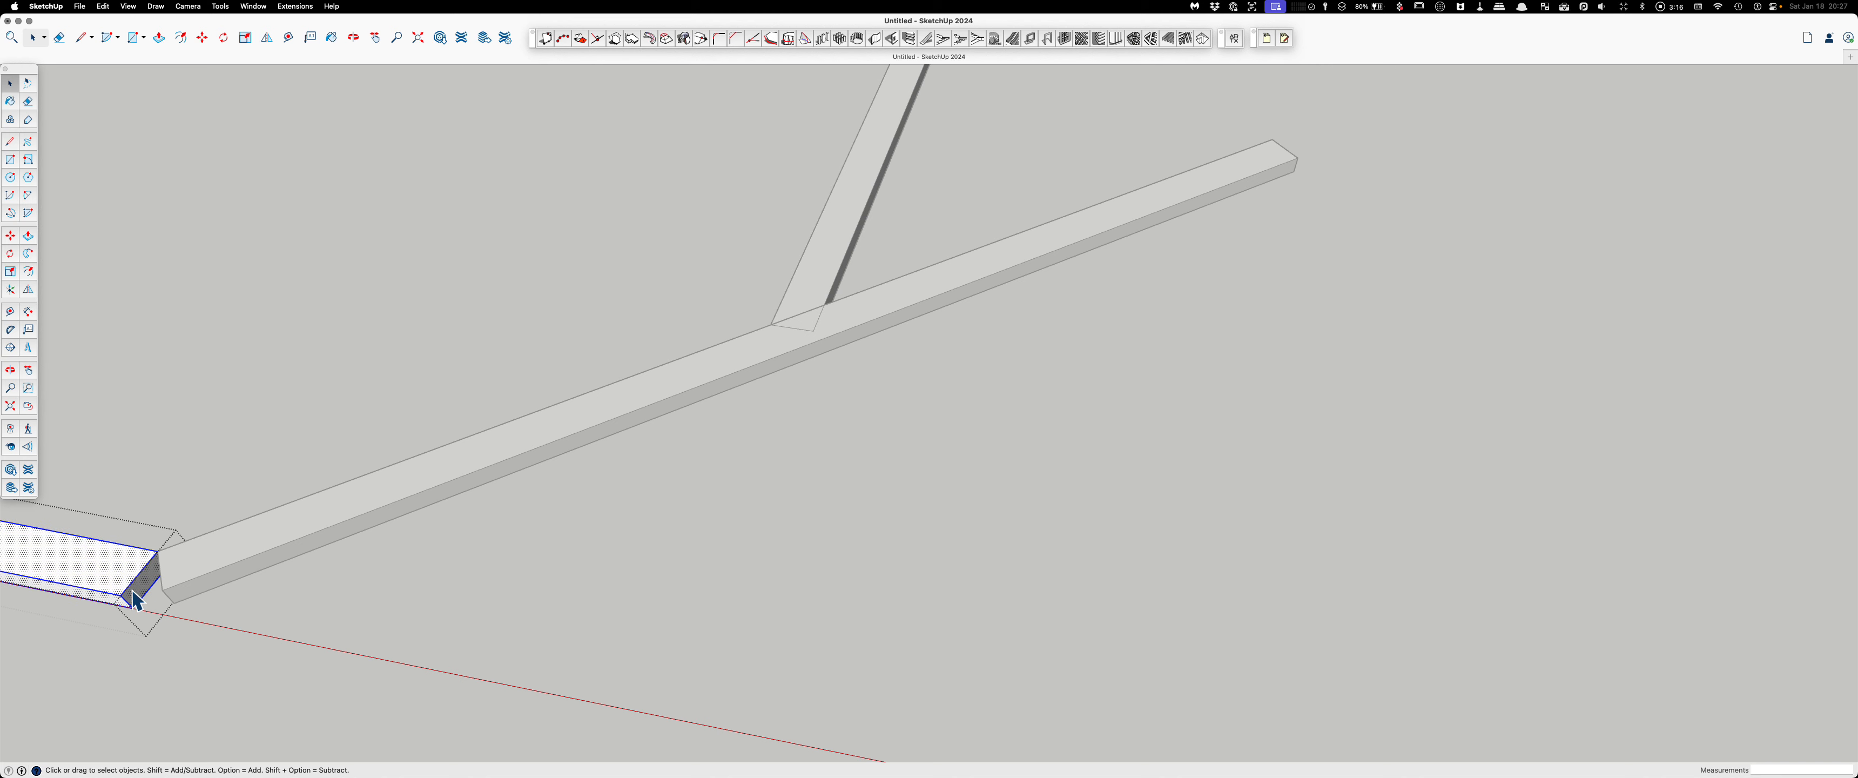
pyautogui.press('p')
pyautogui.moveTo(143, 607); pyautogui.dragTo(286, 626)
pyautogui.press('space')
# Step: Extend the second board's end face past the connecting board and close its group
pyautogui.doubleClick(830, 249)
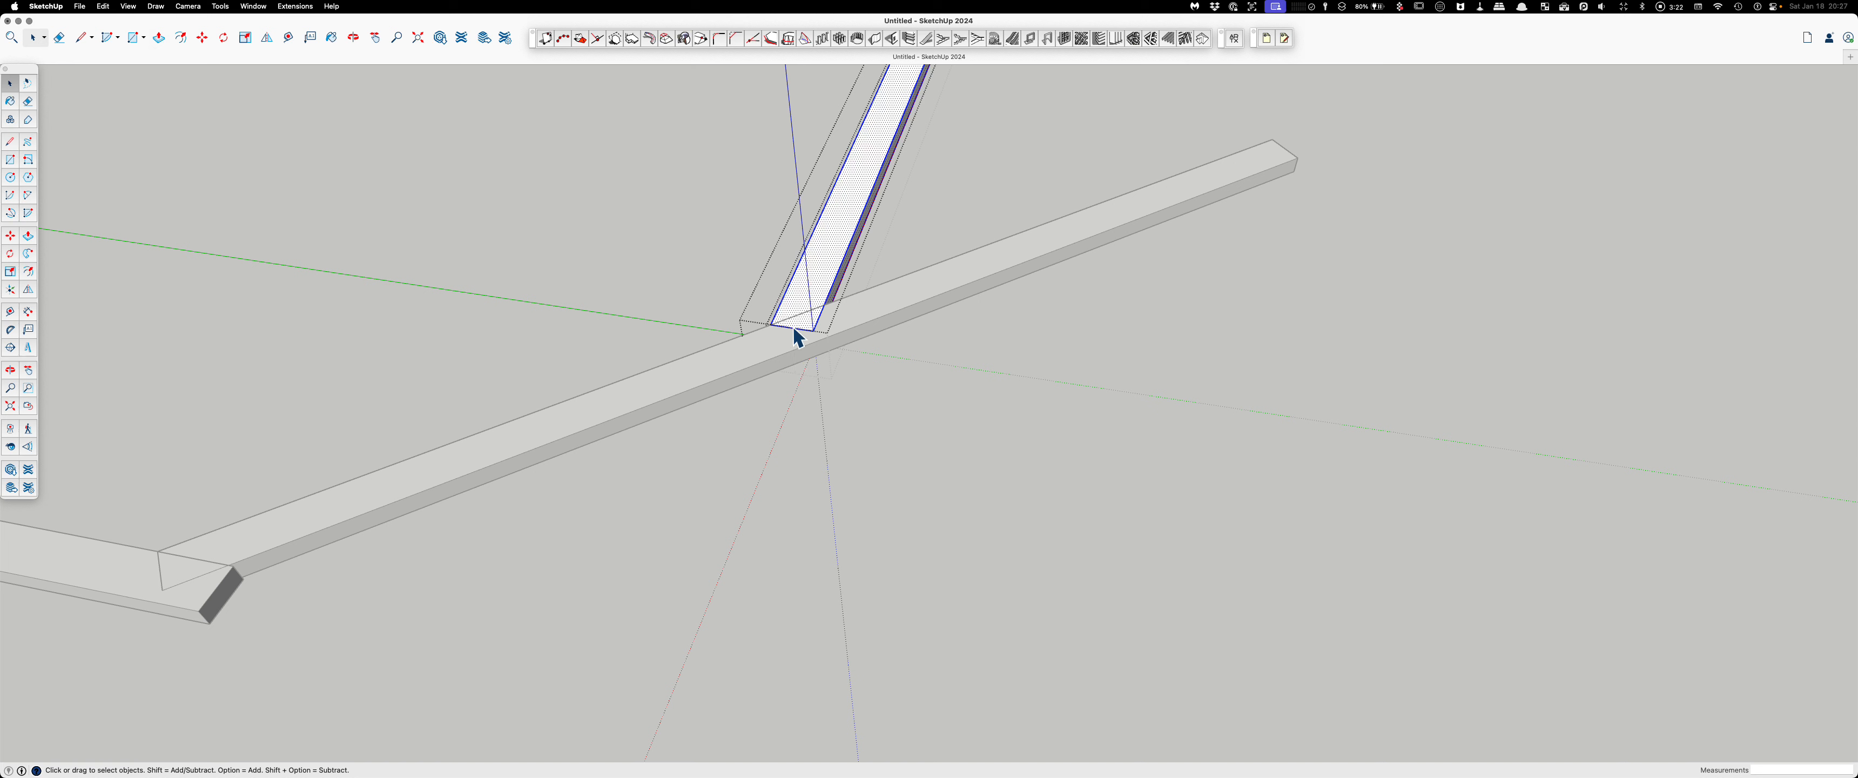
pyautogui.press('p')
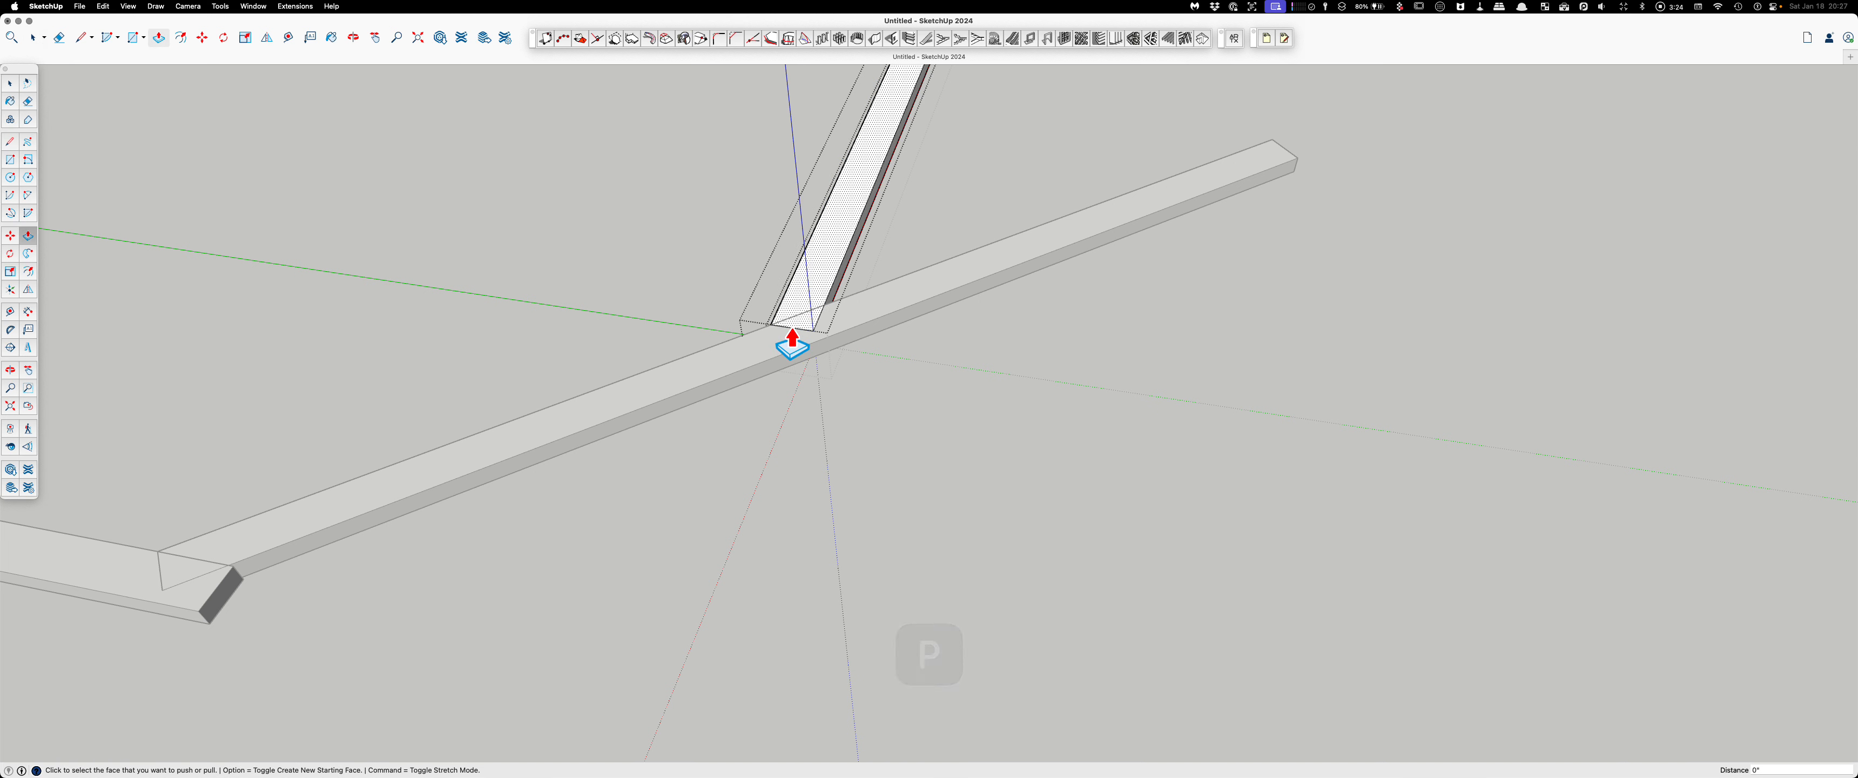
pyautogui.click(790, 346)
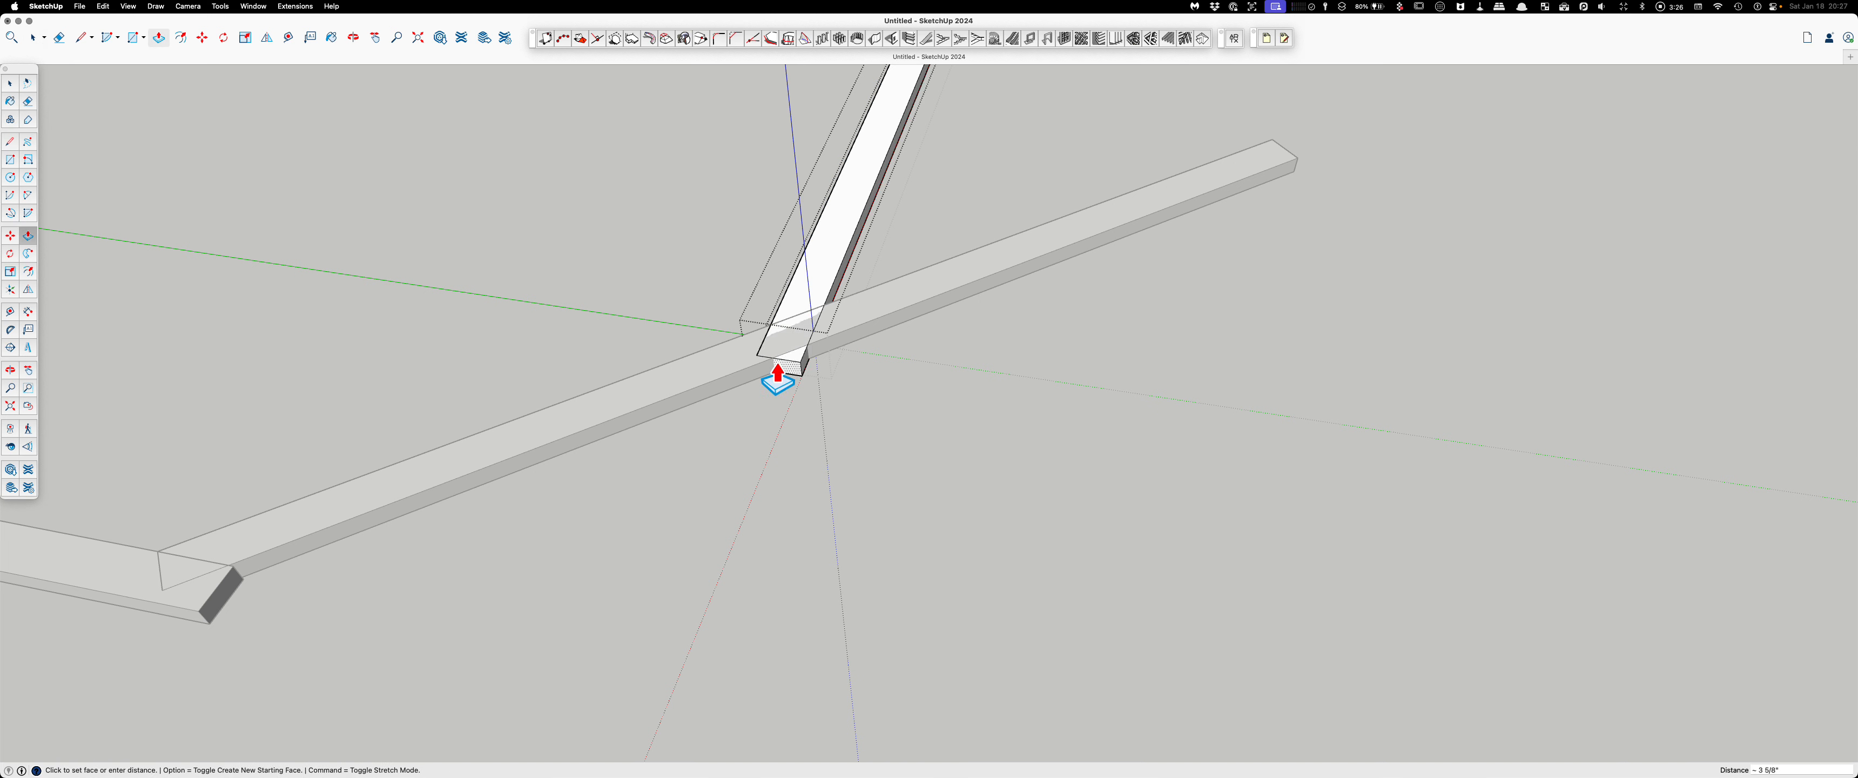
pyautogui.press('space')
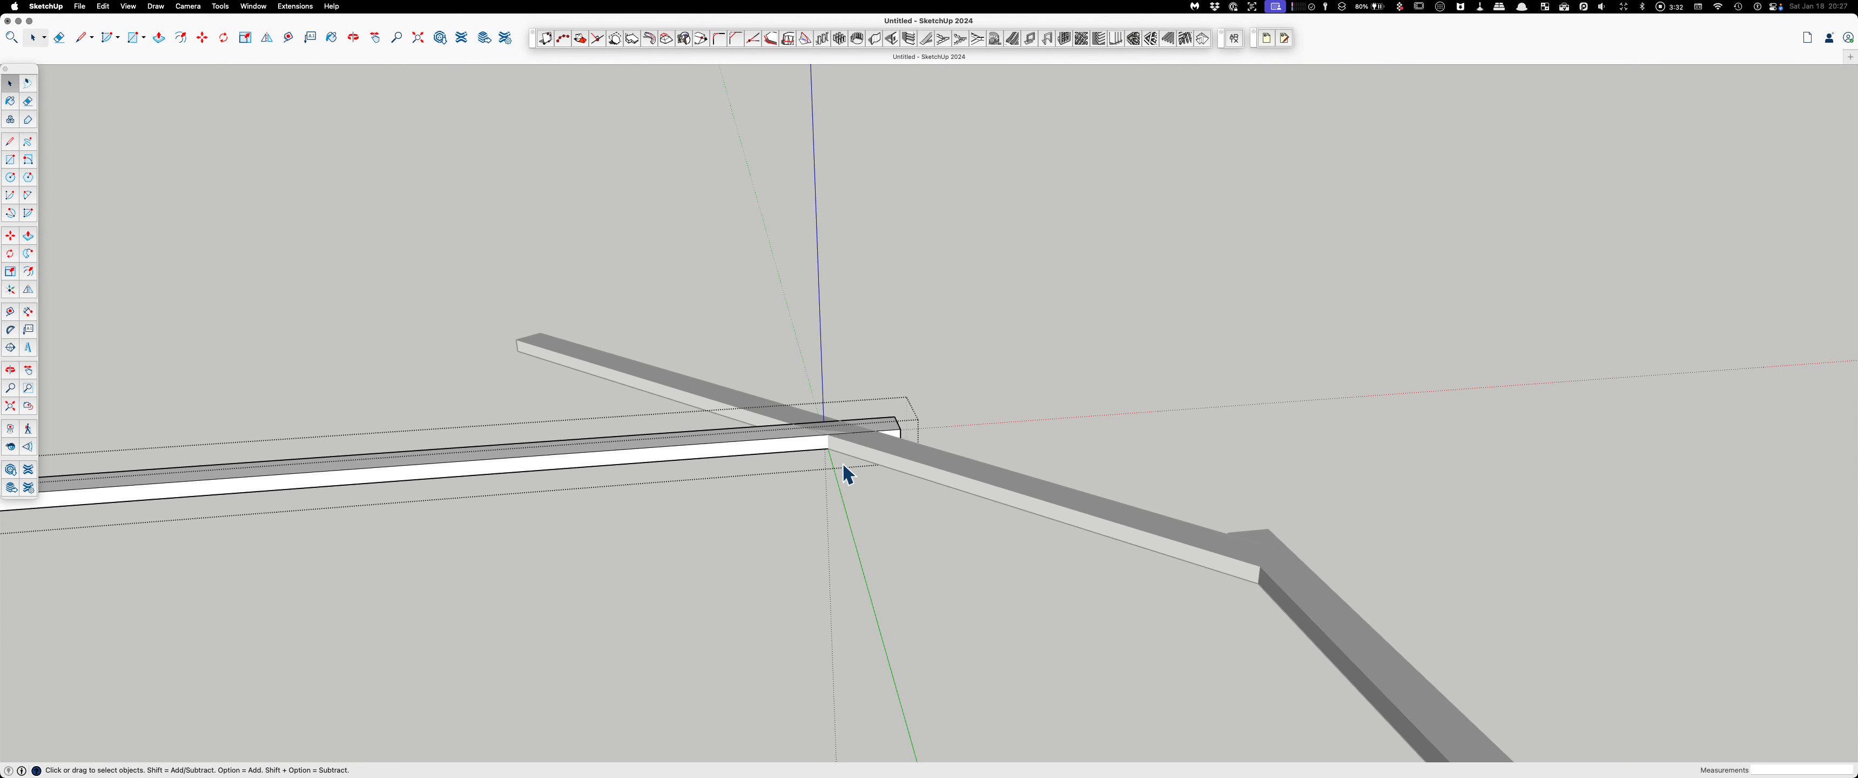
pyautogui.press('Escape')
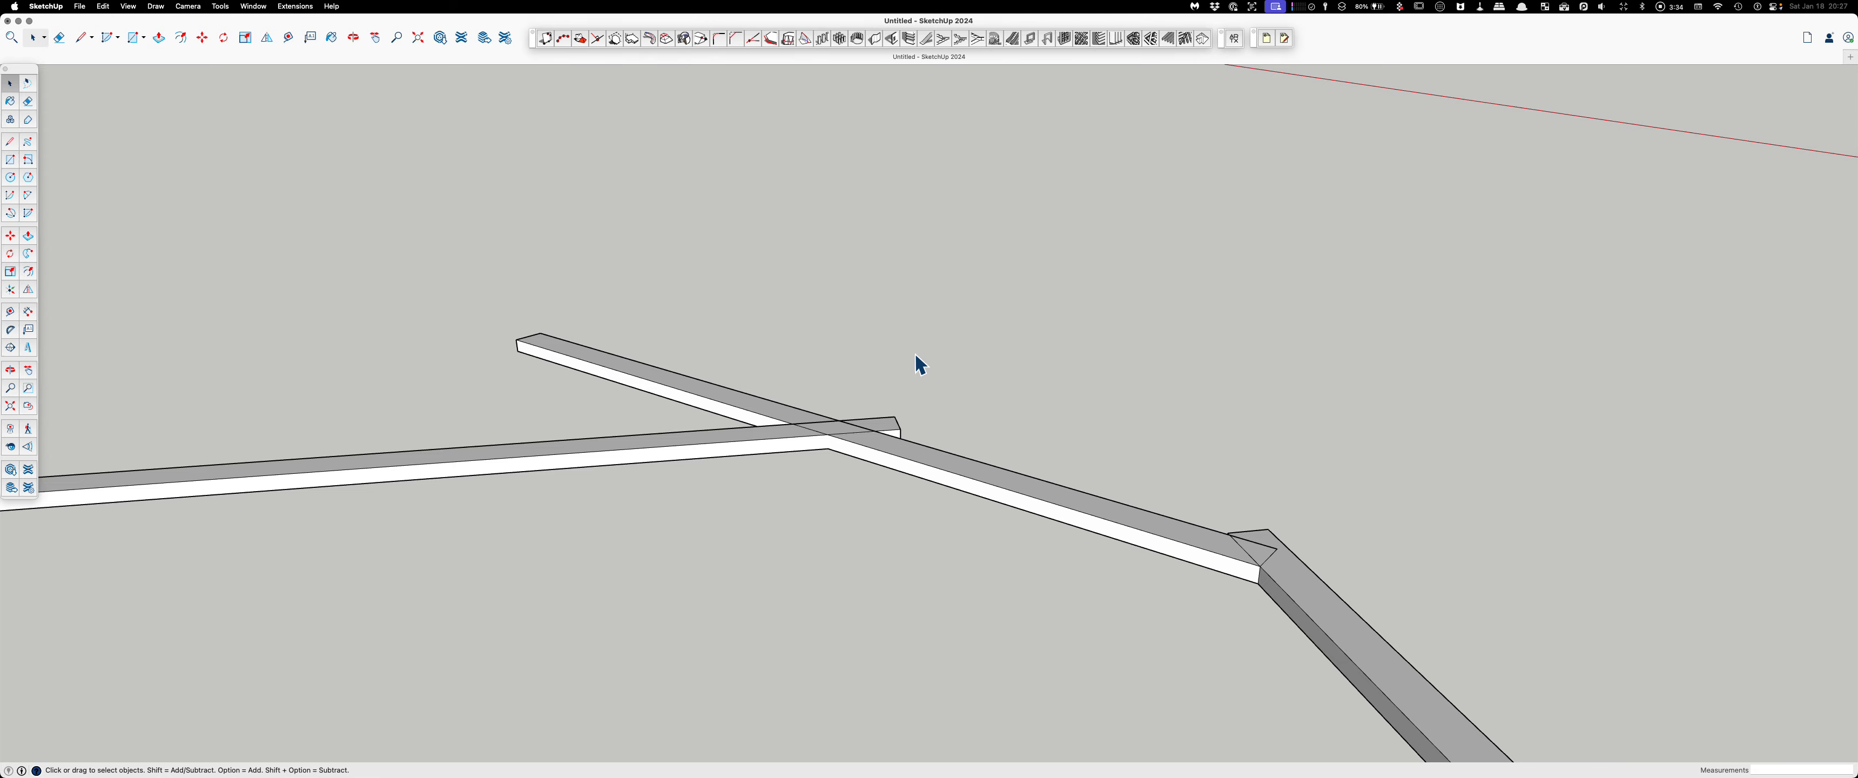
# Step: Trim the connecting board's overhang against the second board's outer side face with the Trim tool
pyautogui.press('t')
pyautogui.click(766, 458)
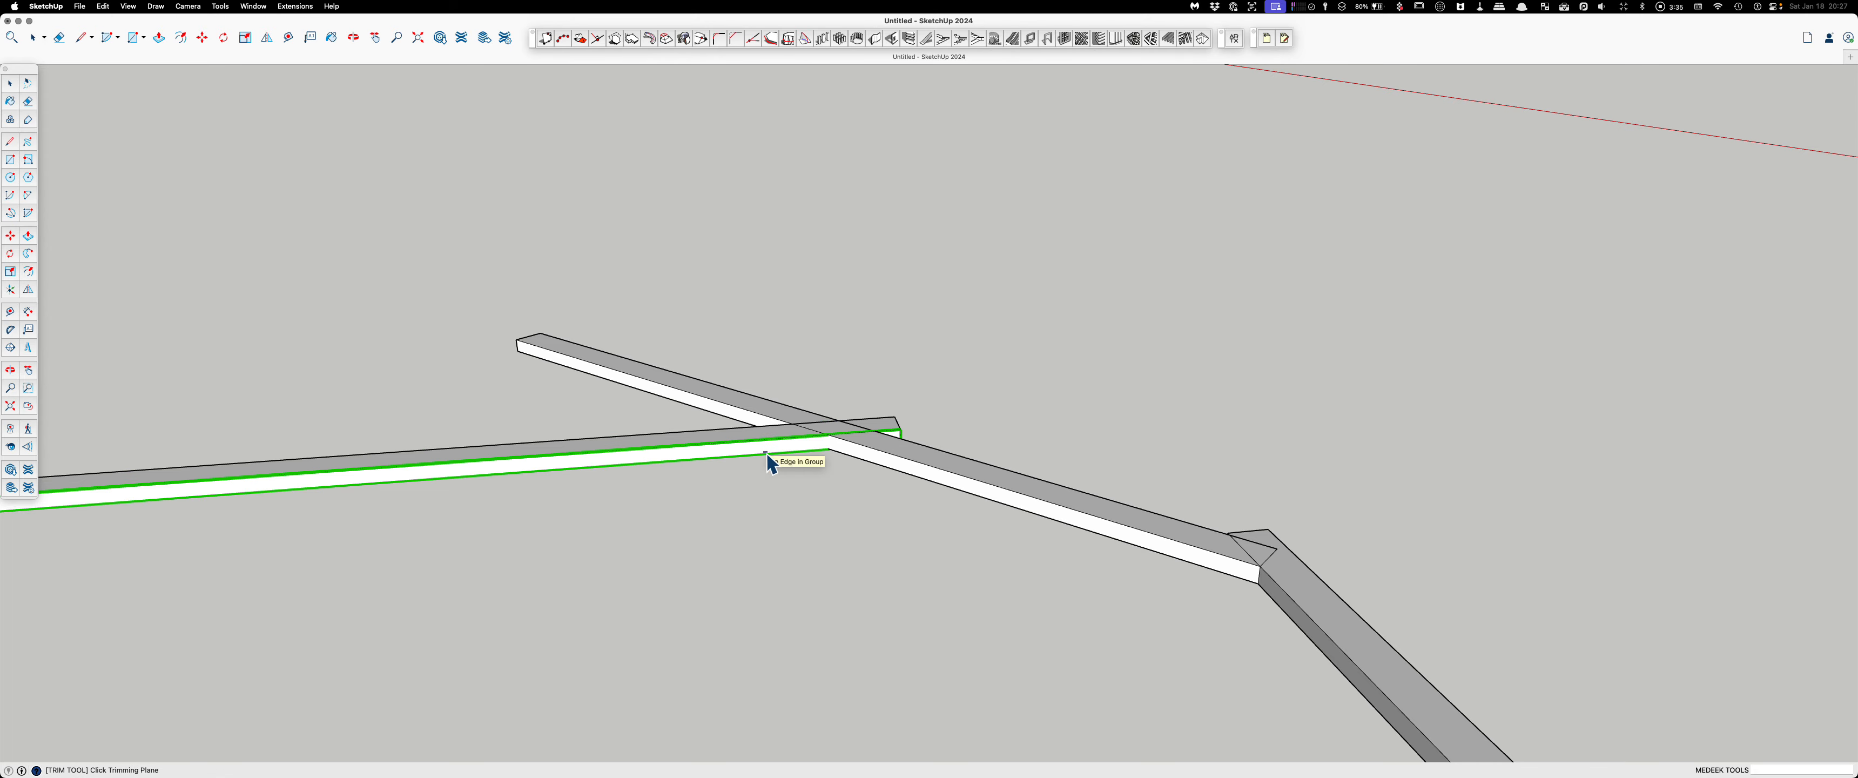
pyautogui.click(634, 384)
pyautogui.moveTo(1211, 544); pyautogui.dragTo(1123, 545, button='middle')
pyautogui.press('Escape')
pyautogui.press('space')
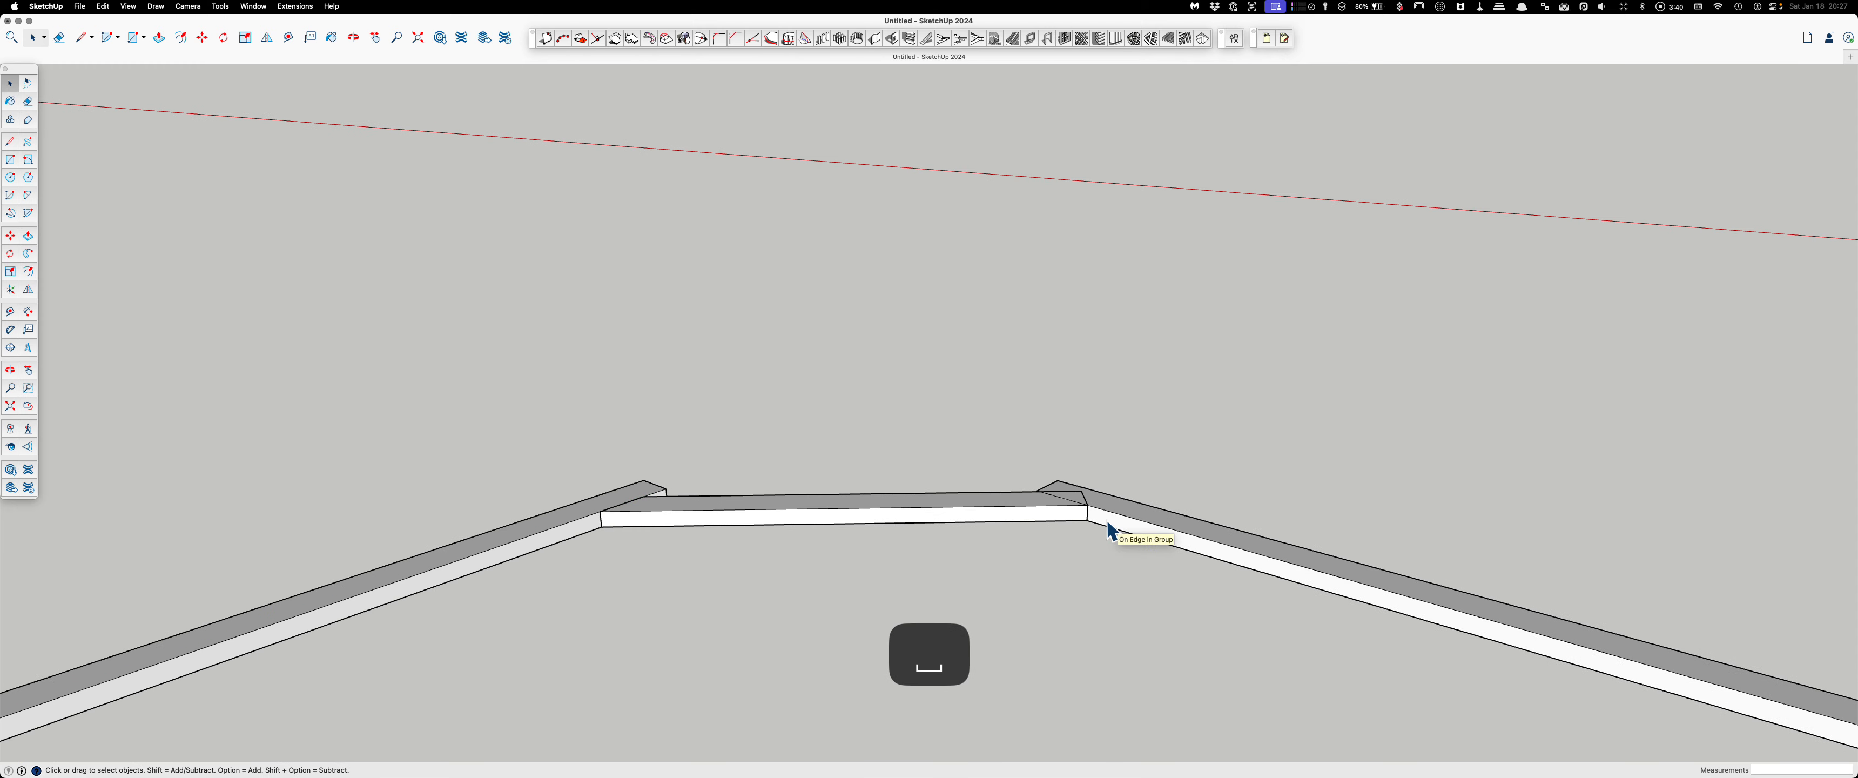
# Step: Trim the connecting board's other end against the first board's outer side face
pyautogui.press('t')
pyautogui.click(1109, 518)
pyautogui.moveTo(1109, 517); pyautogui.dragTo(939, 488, button='middle')
pyautogui.click(1142, 628)
pyautogui.press('Escape')
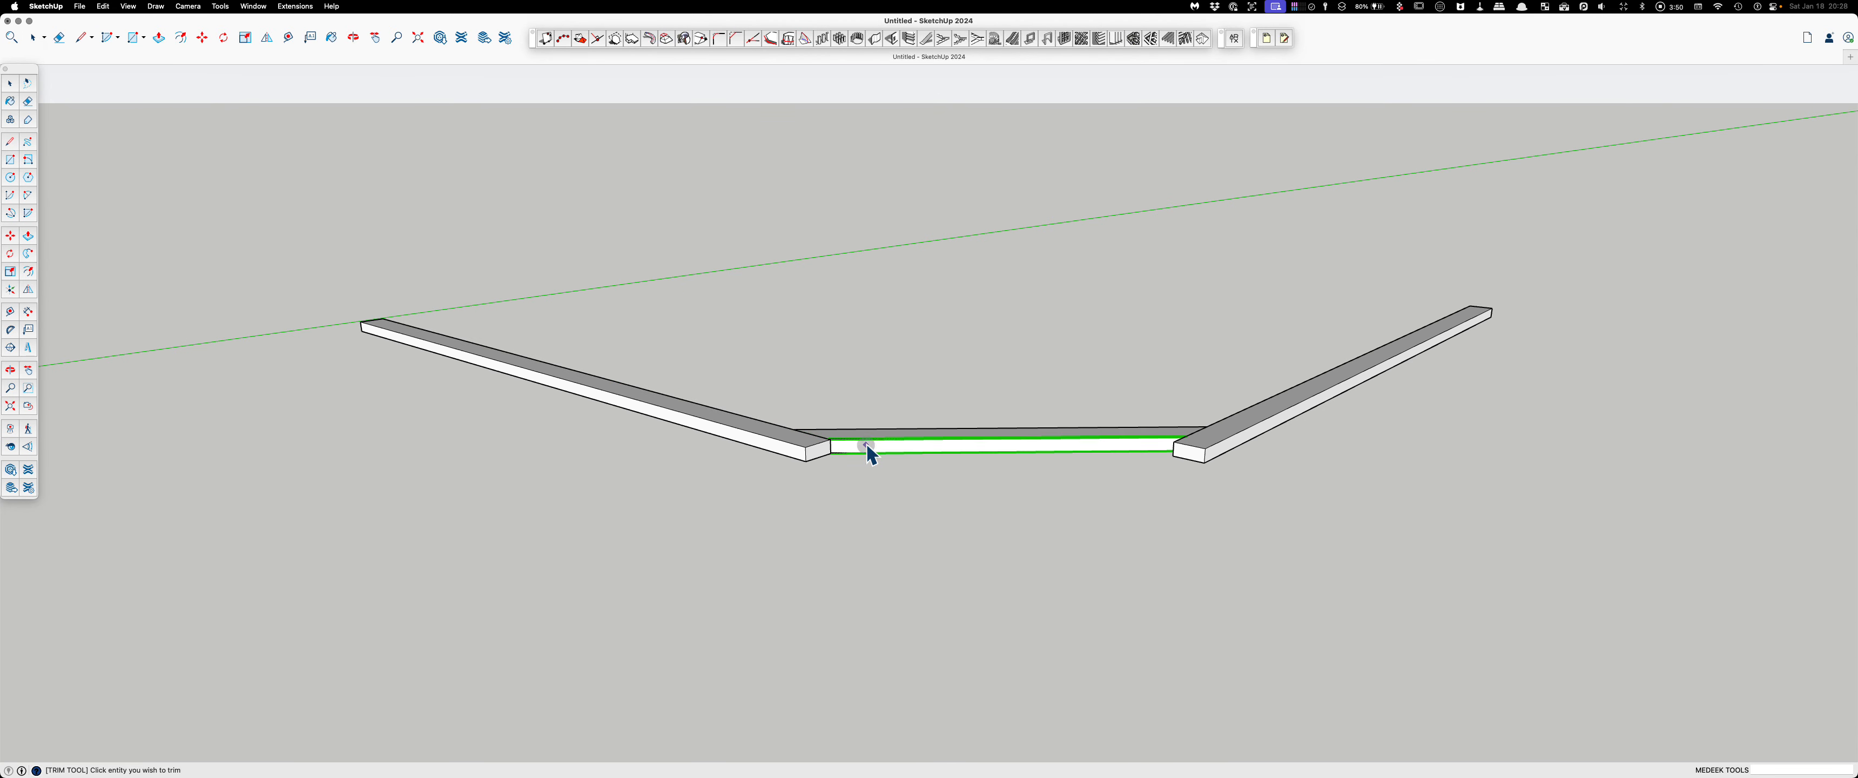
# Step: Trim the protruding ends of both outer boards flush with the connecting board's outer face
pyautogui.click(812, 453)
pyautogui.press('Escape')
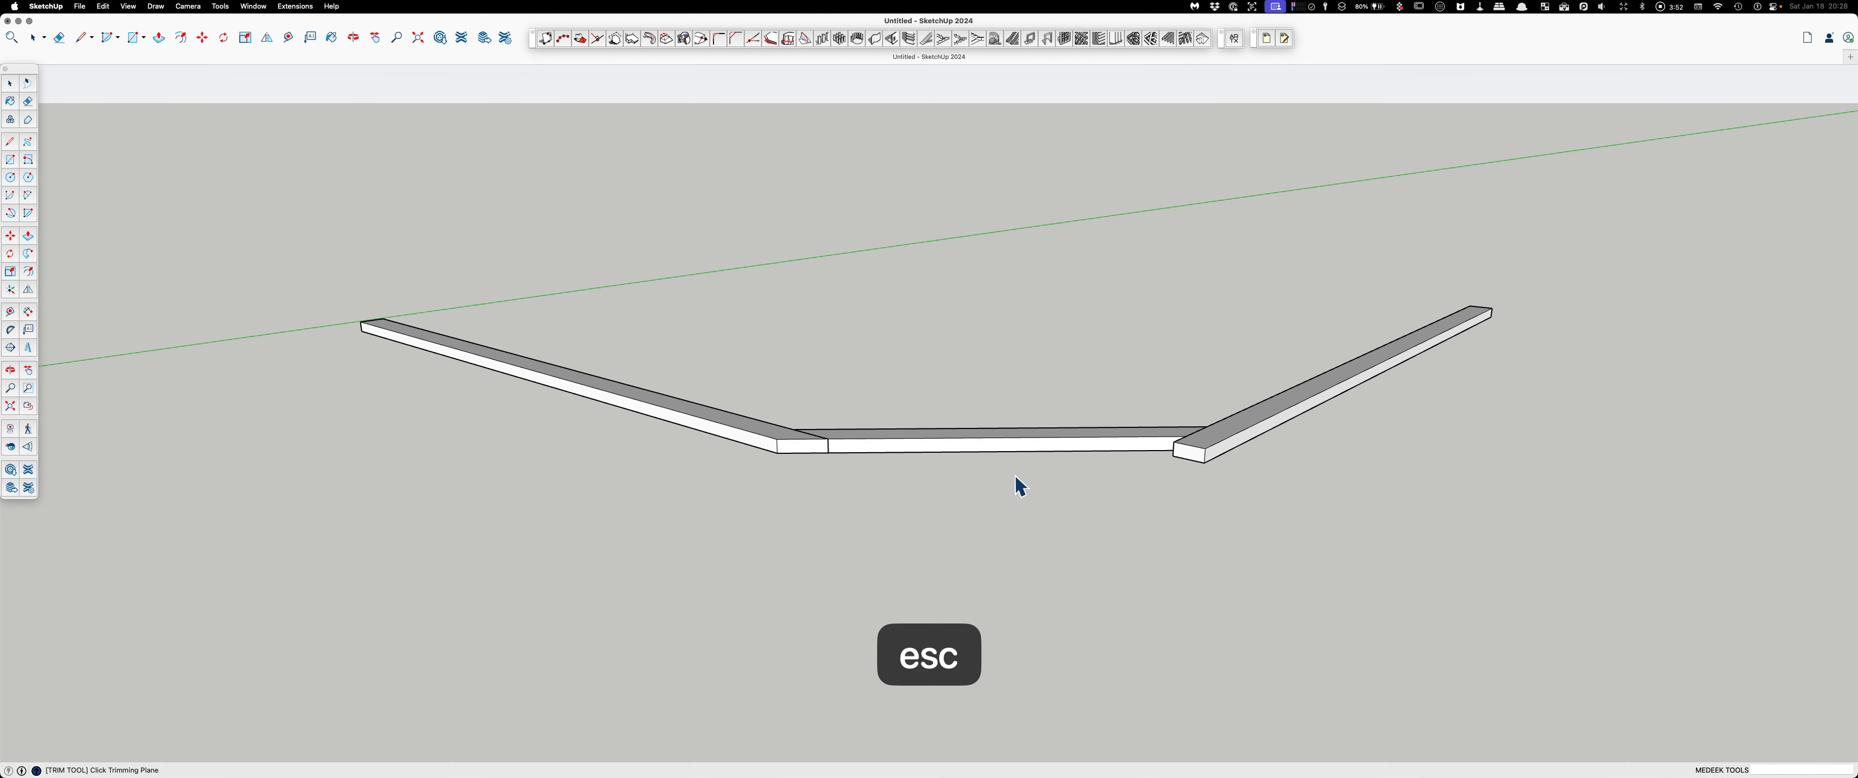
pyautogui.click(1120, 447)
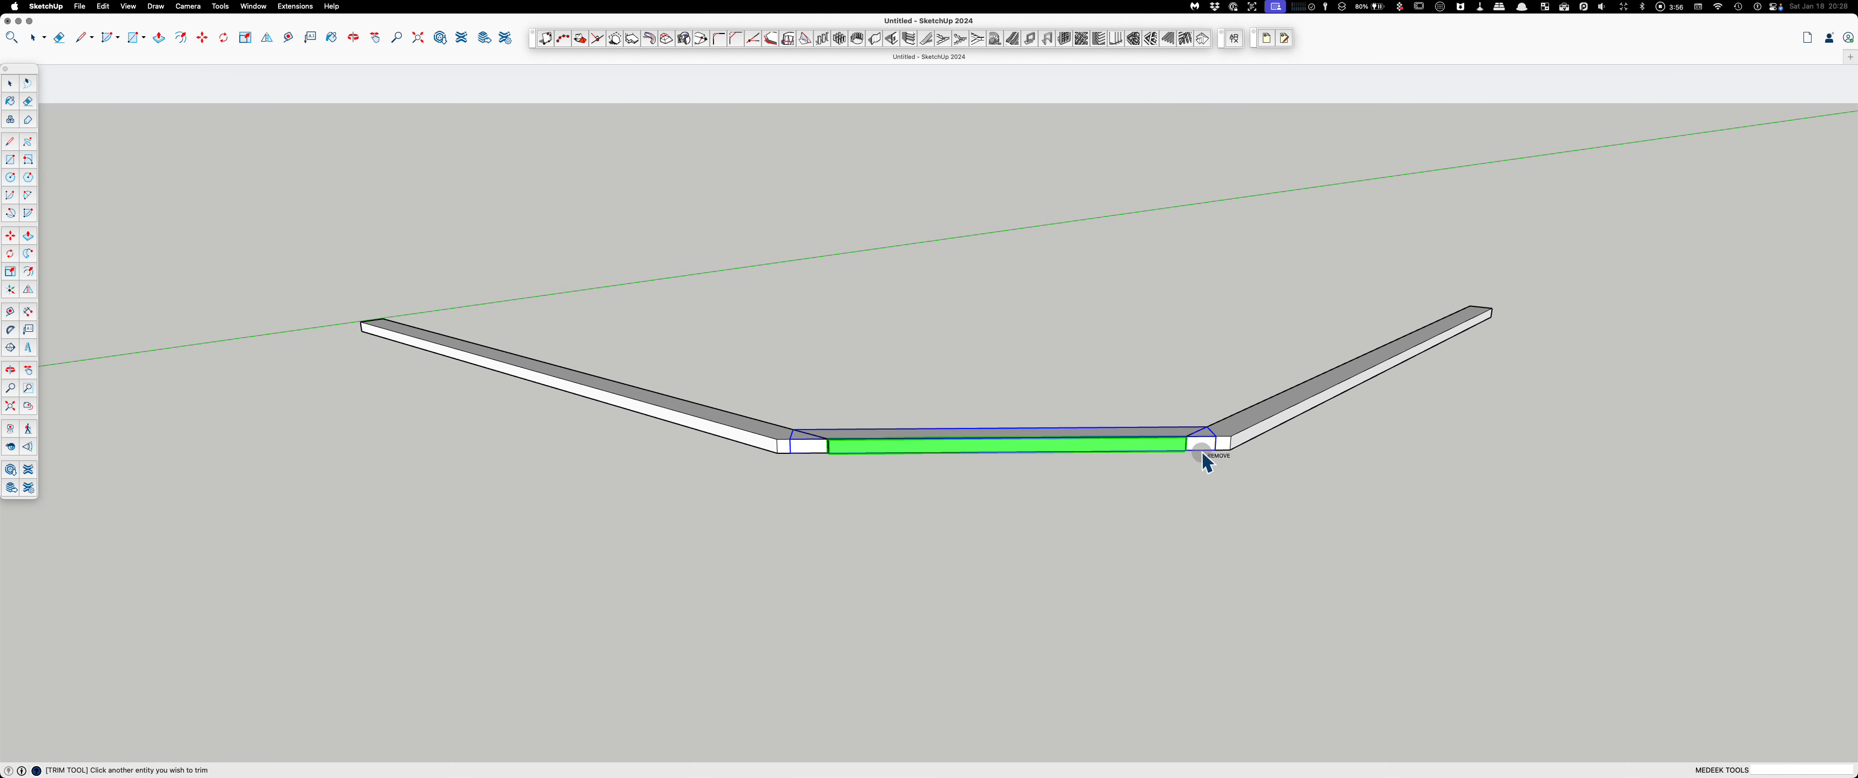
pyautogui.press('space')
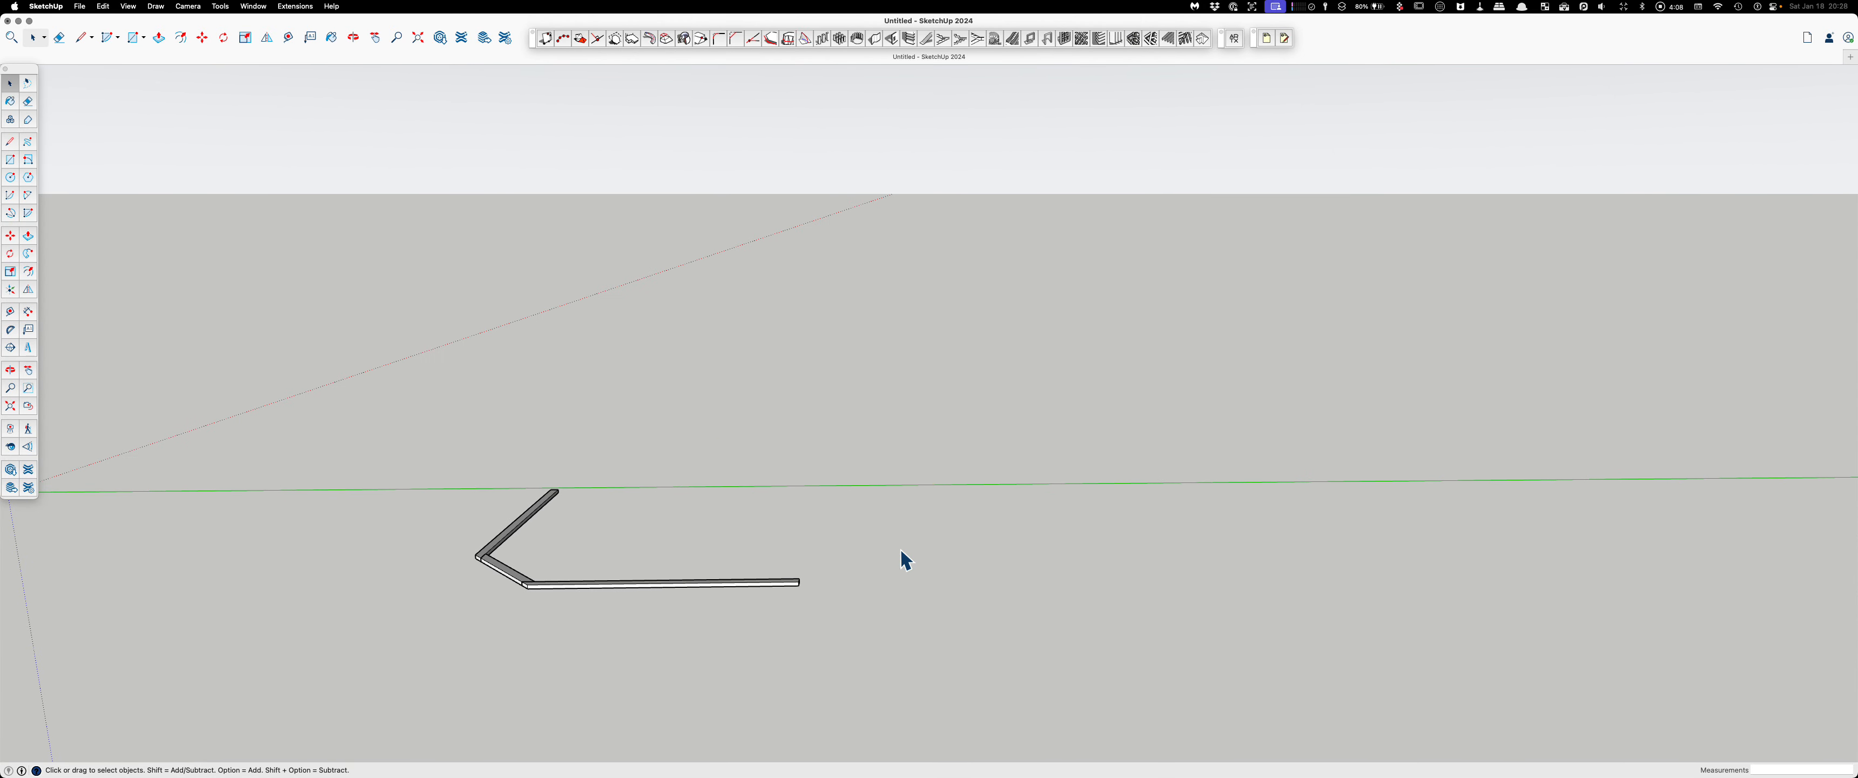
# Step: Draw a ground rectangle about 31' 4" by 18' 10" beside the boards and make it a group
pyautogui.press('r')
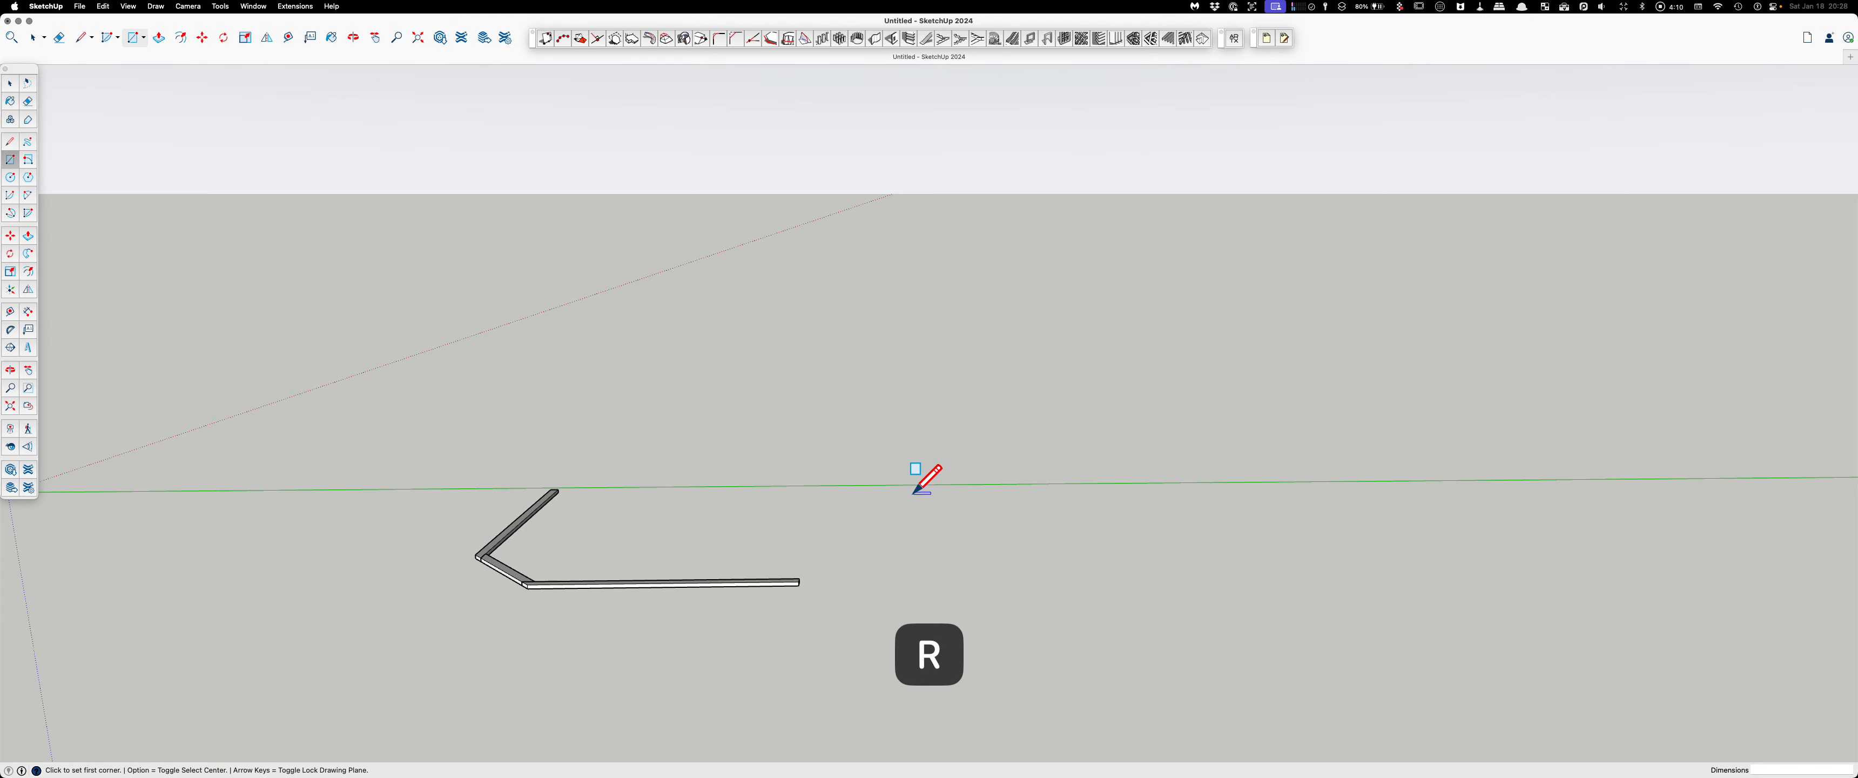
pyautogui.click(914, 492)
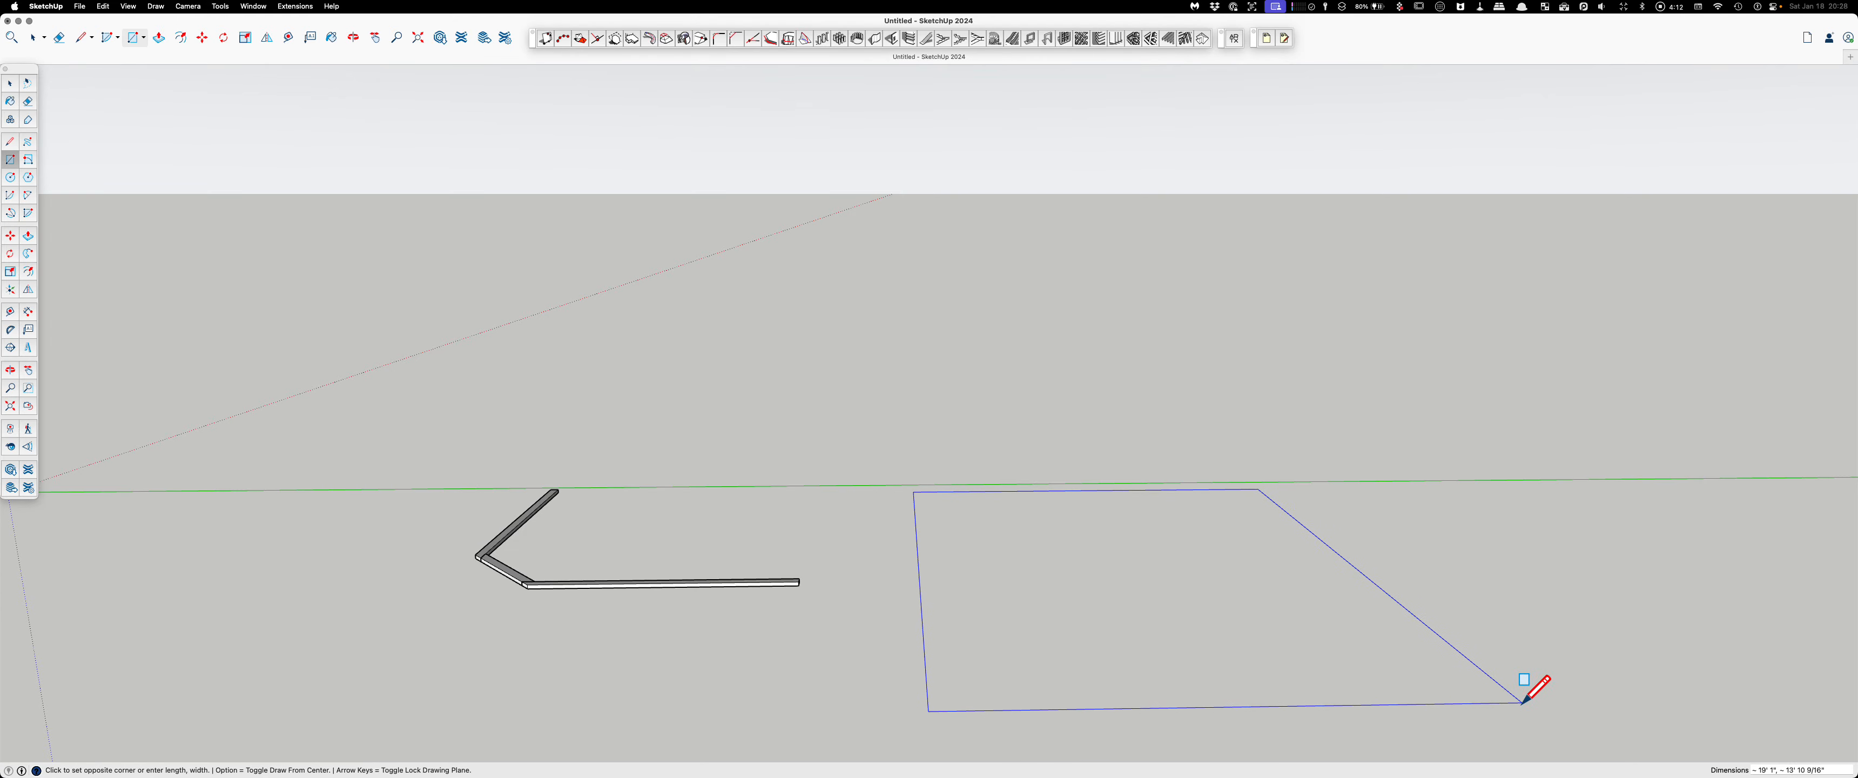
pyautogui.click(1266, 649)
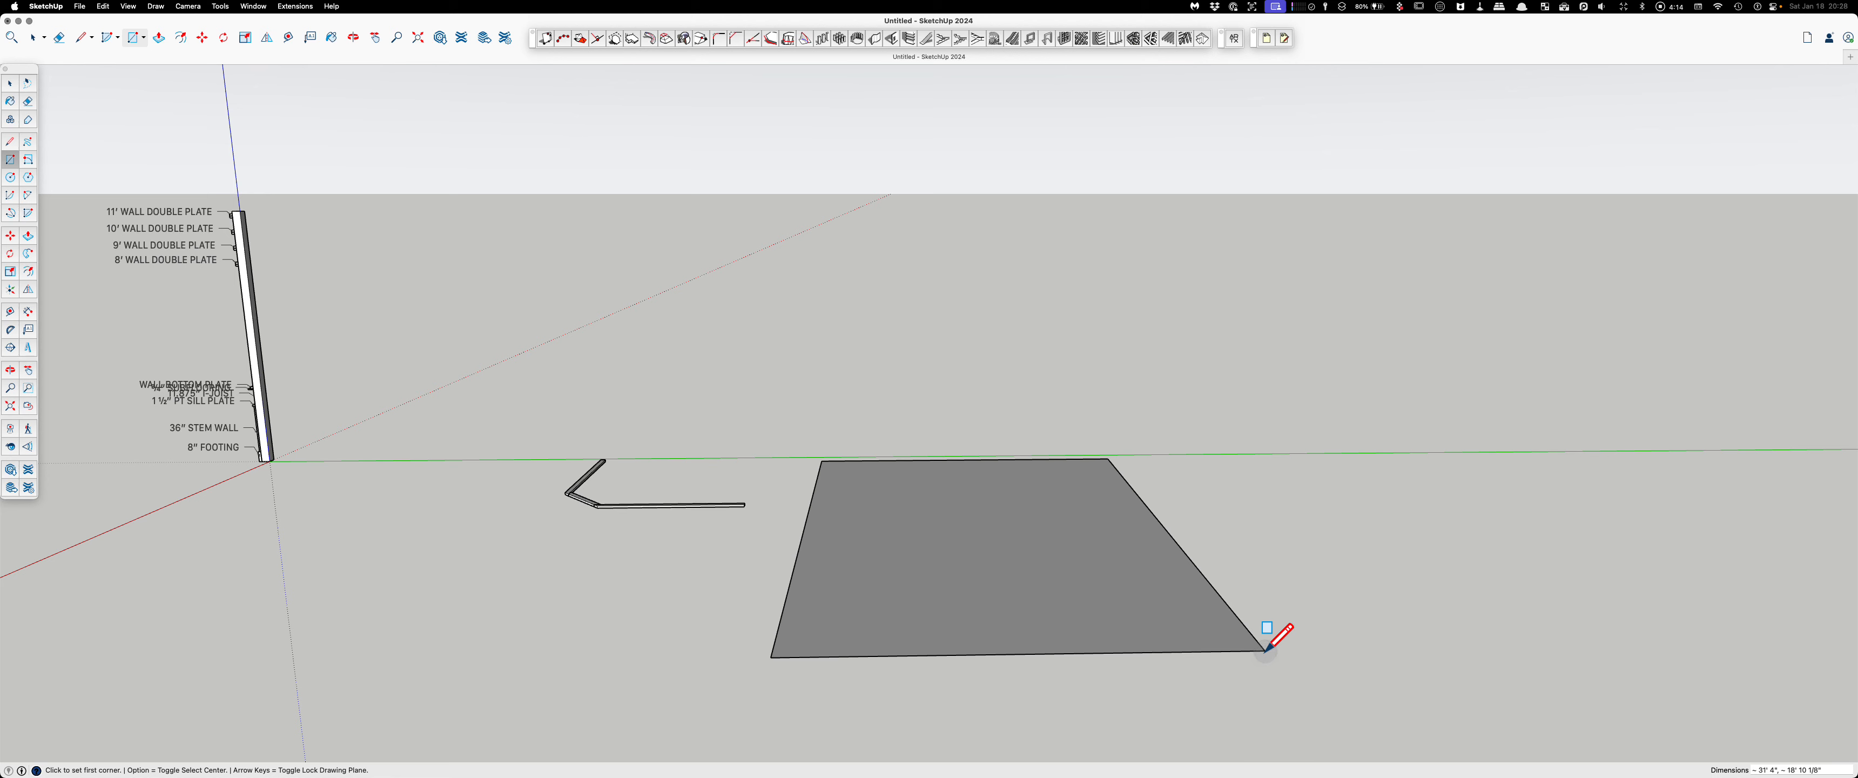
pyautogui.press('space')
pyautogui.press('g')
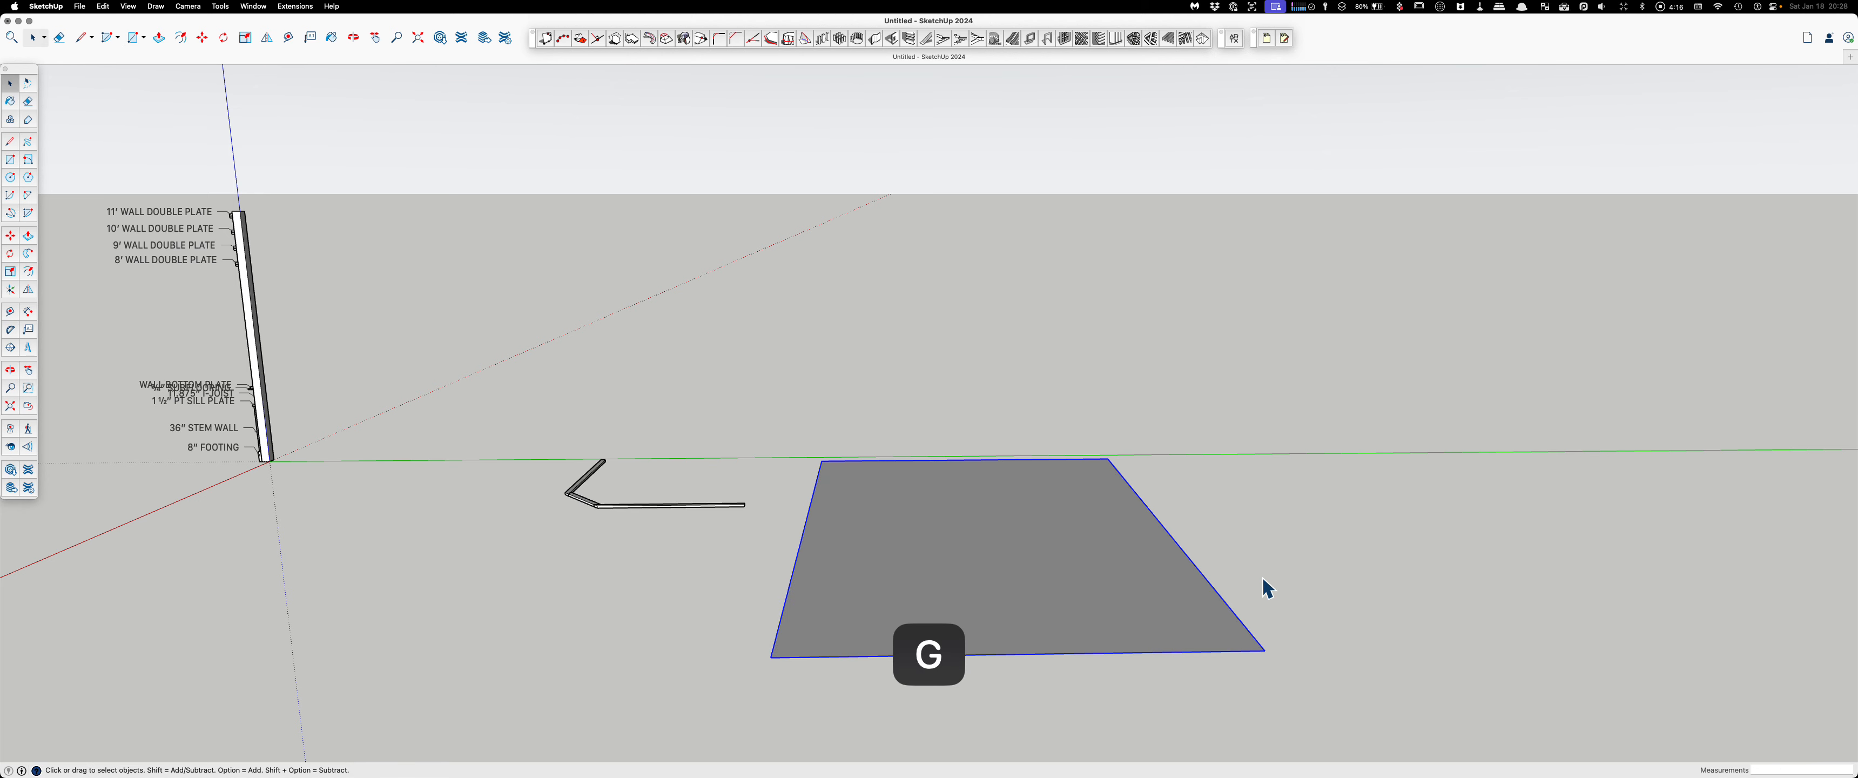
pyautogui.click(1326, 586)
# Step: Push/Pull the grouped rectangle's face up 1.5" to form a thin slab
pyautogui.tripleClick(1053, 582)
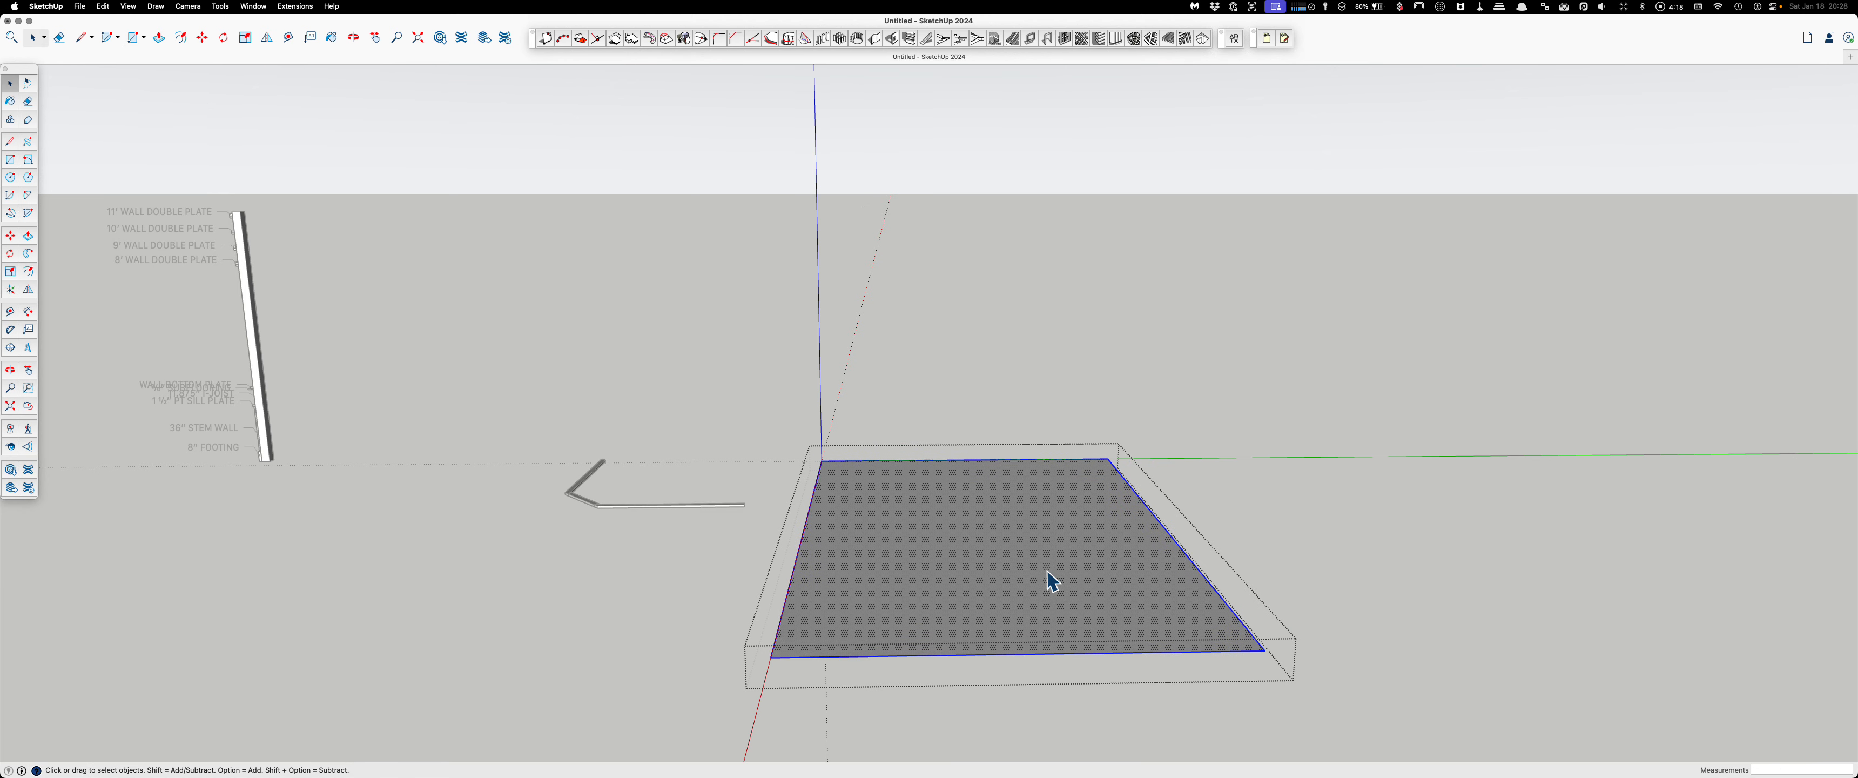
pyautogui.press('p')
pyautogui.click(1020, 581)
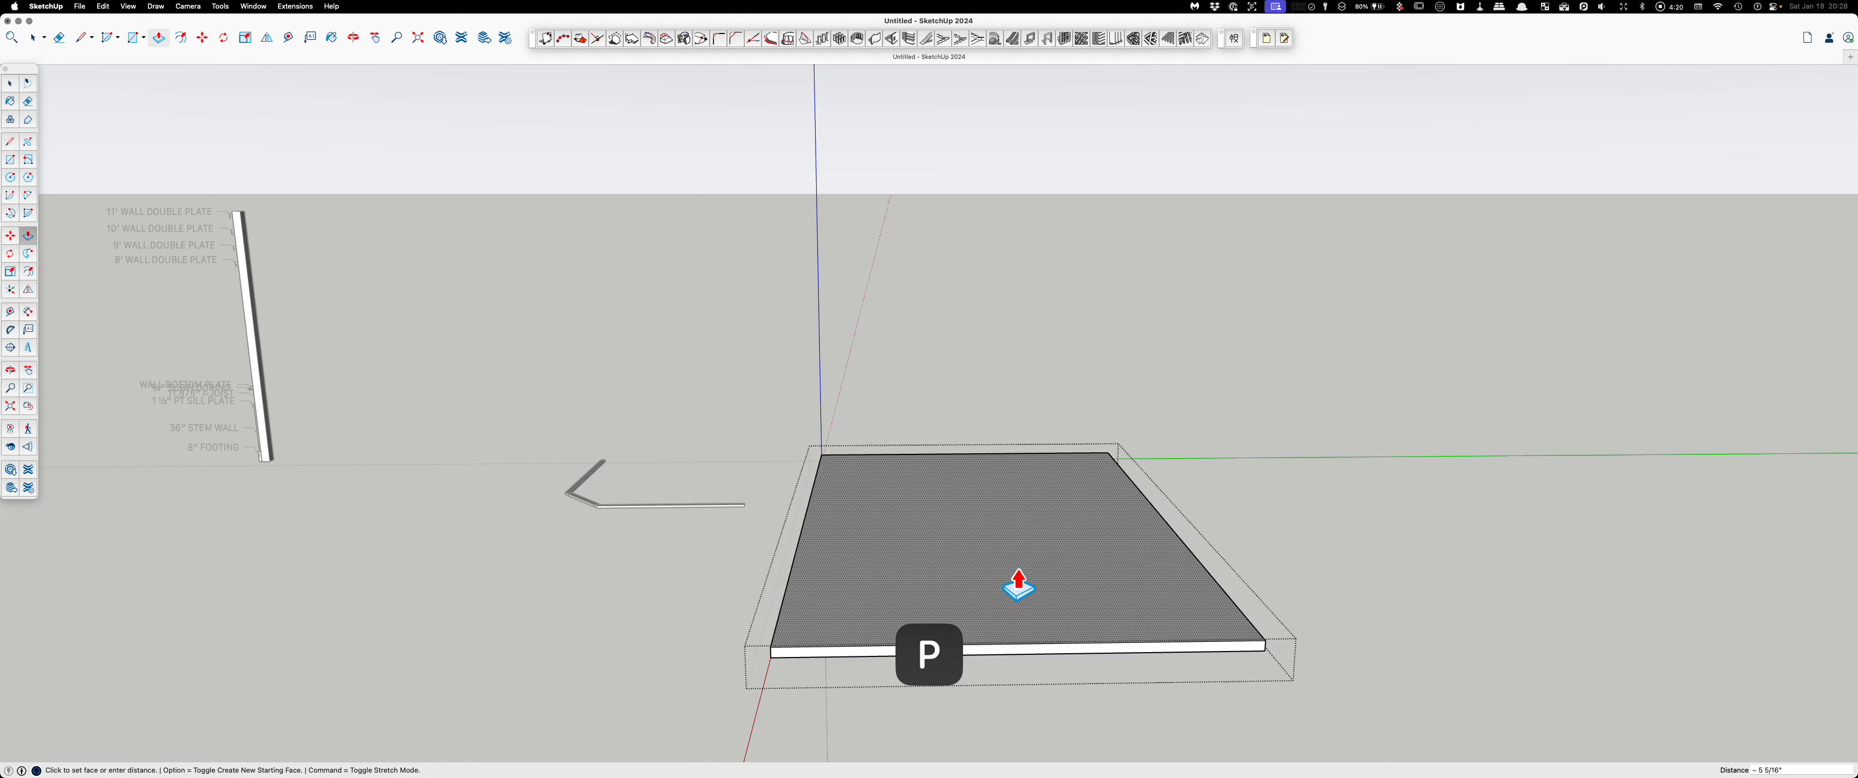
pyautogui.write('1.5')
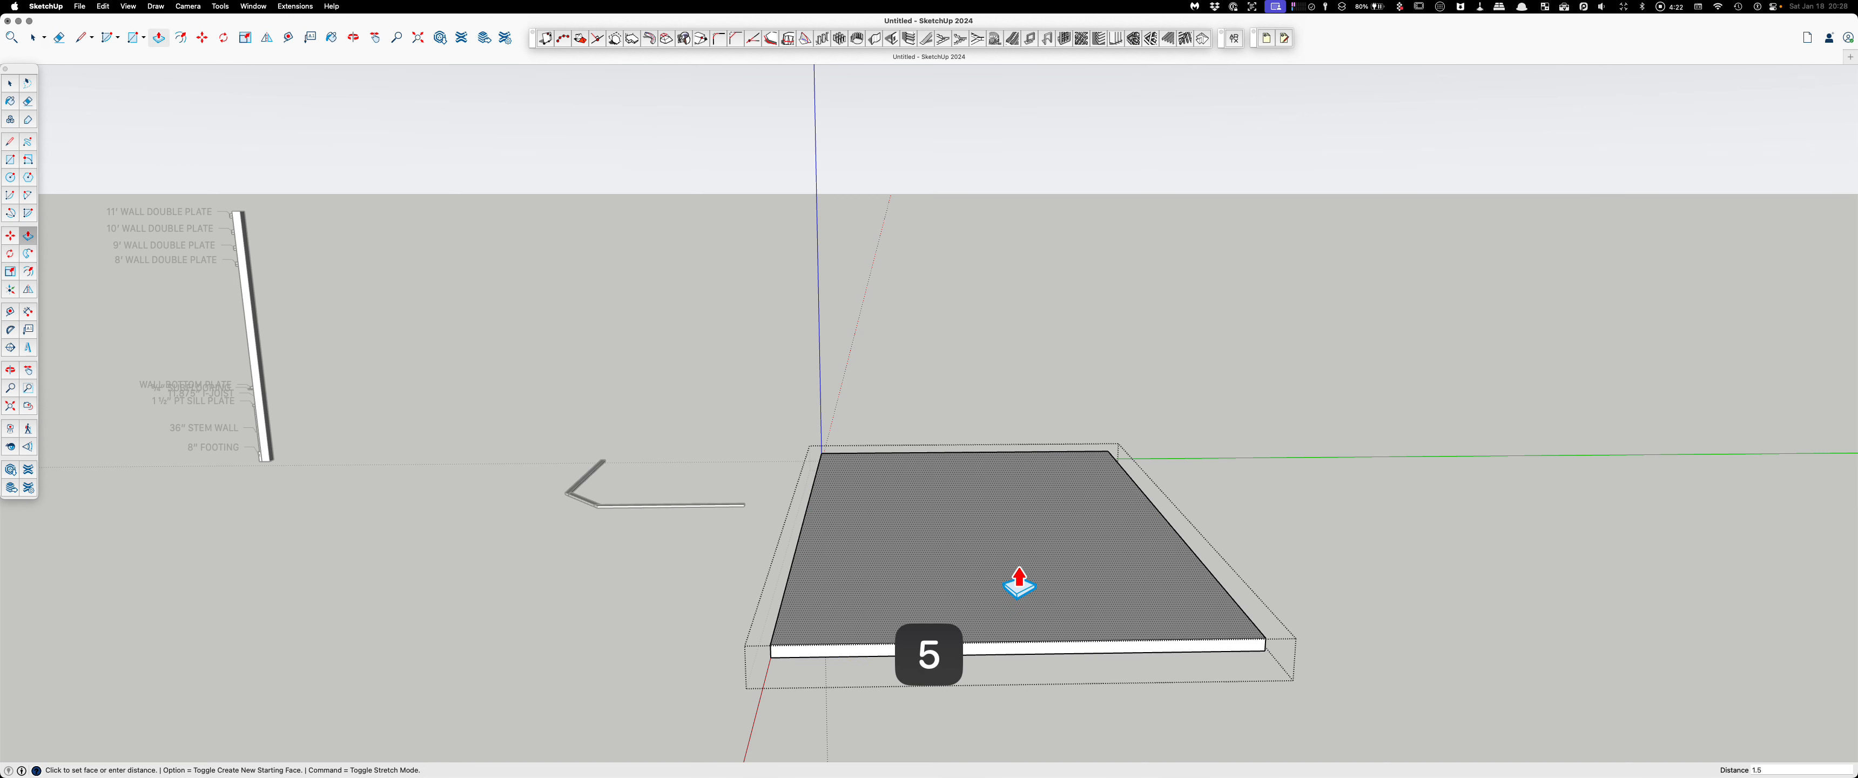
pyautogui.press('Return')
pyautogui.press('Escape')
pyautogui.press('space')
pyautogui.click(1307, 574)
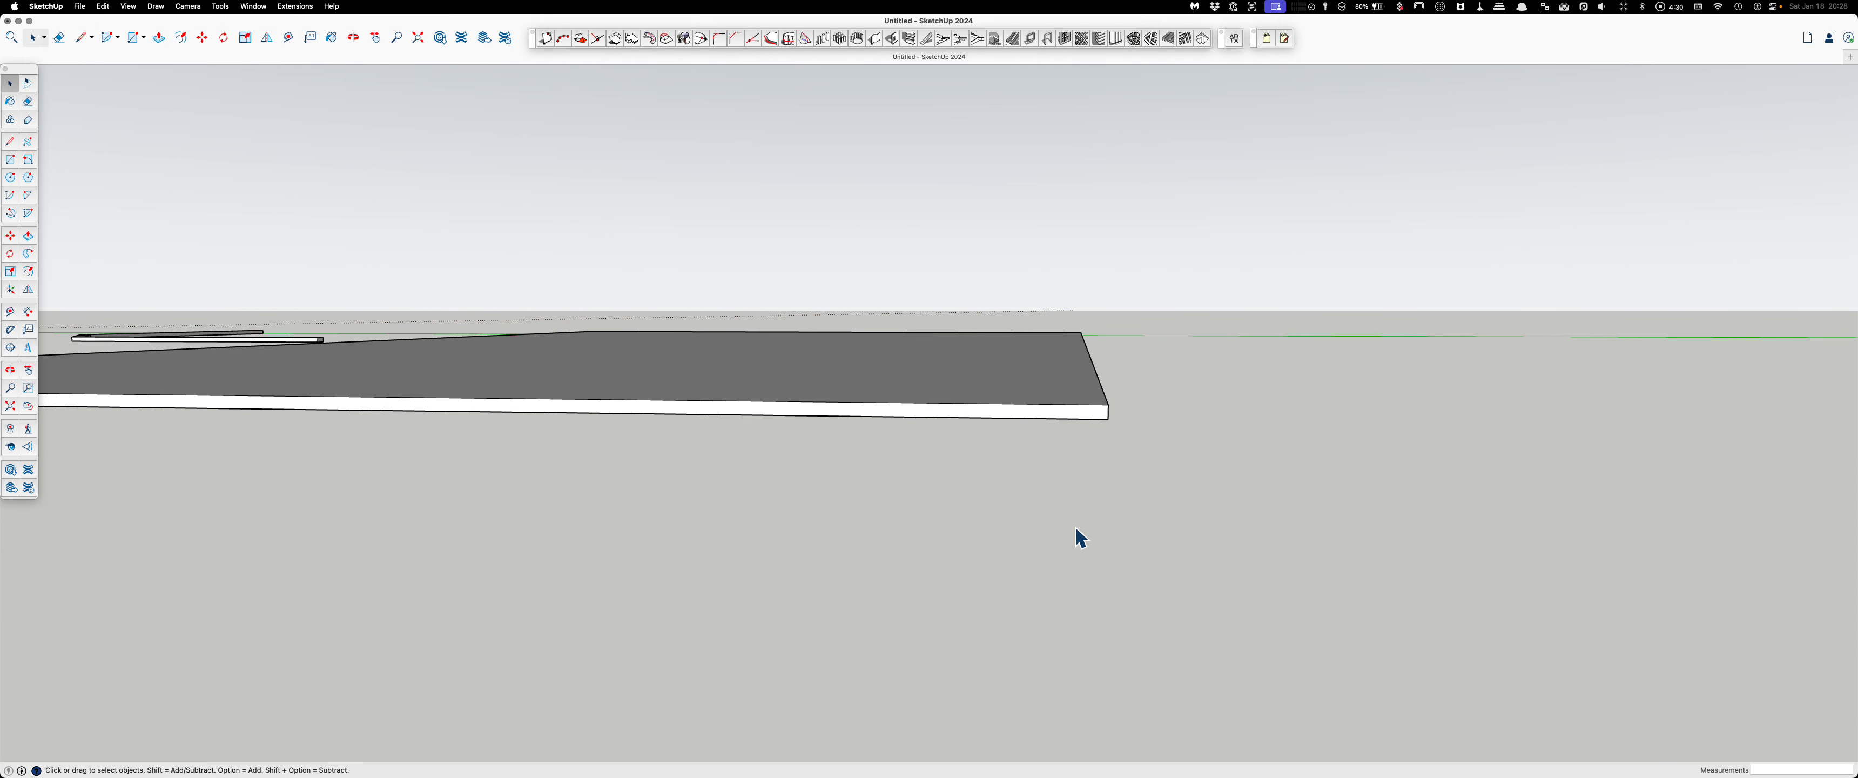
# Step: Rotate the slab 15.5° about its lower front corner so it tilts upward towards the boards
pyautogui.press('q')
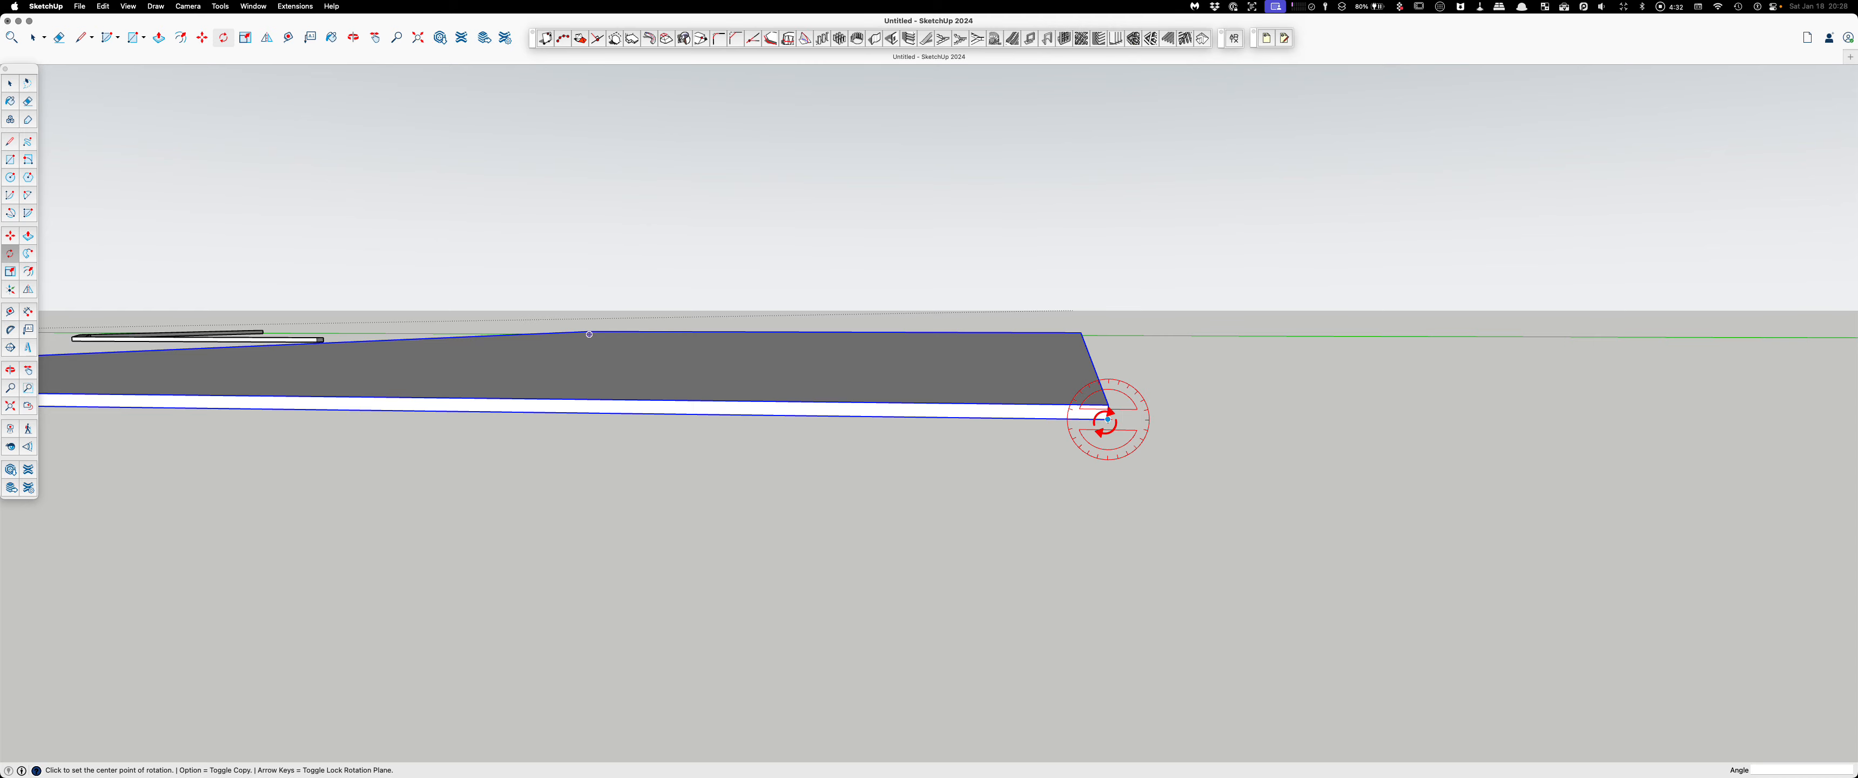
pyautogui.click(1108, 419)
pyautogui.click(855, 417)
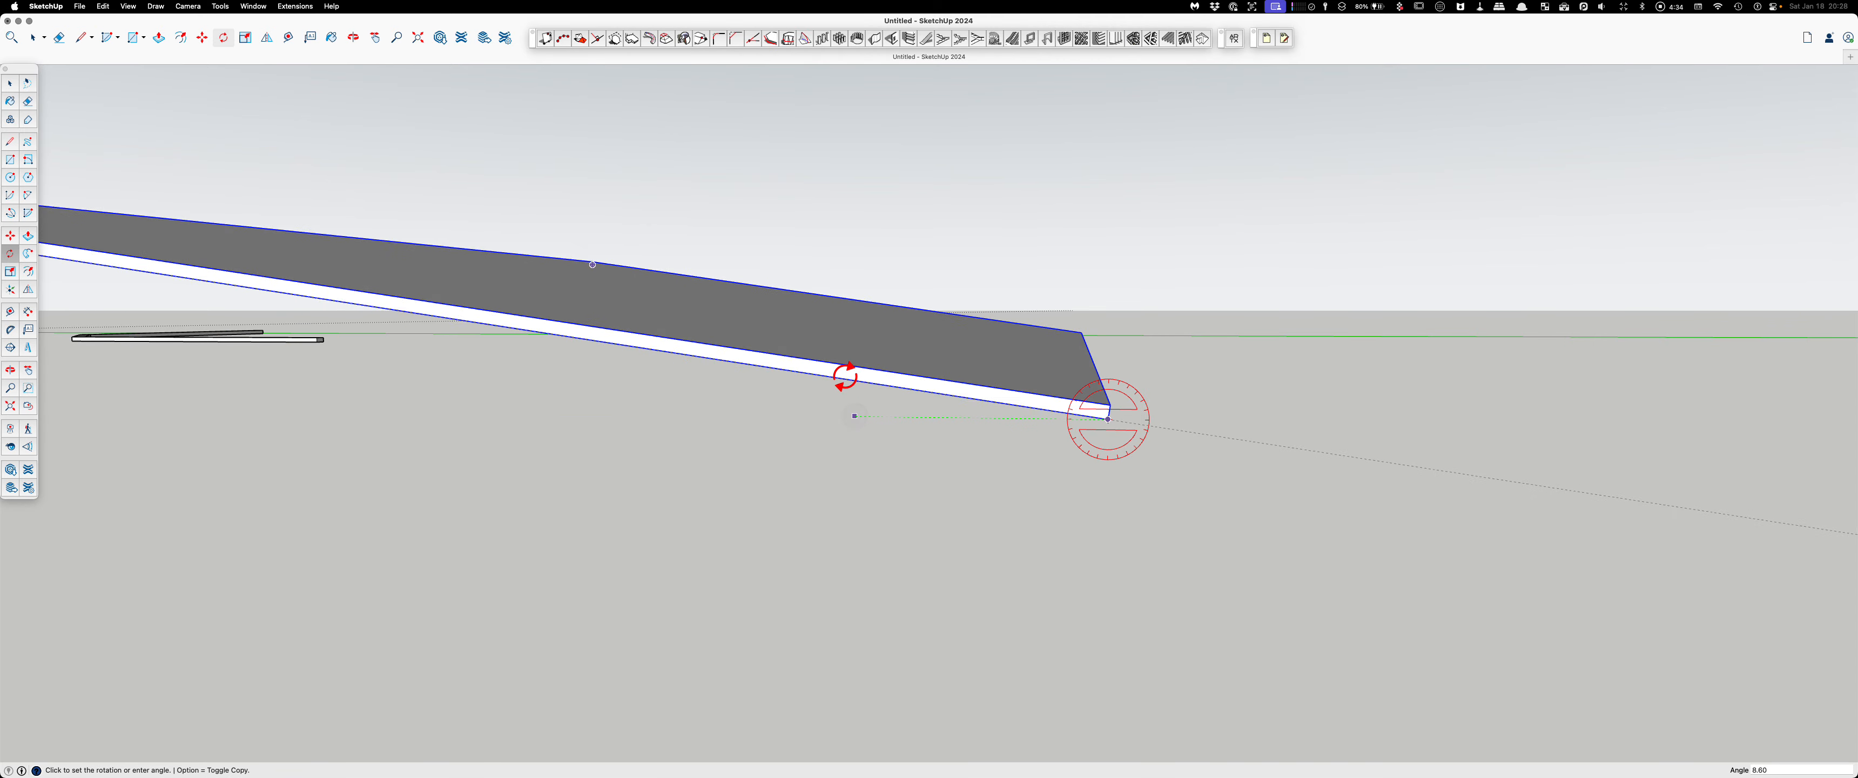
pyautogui.write('15')
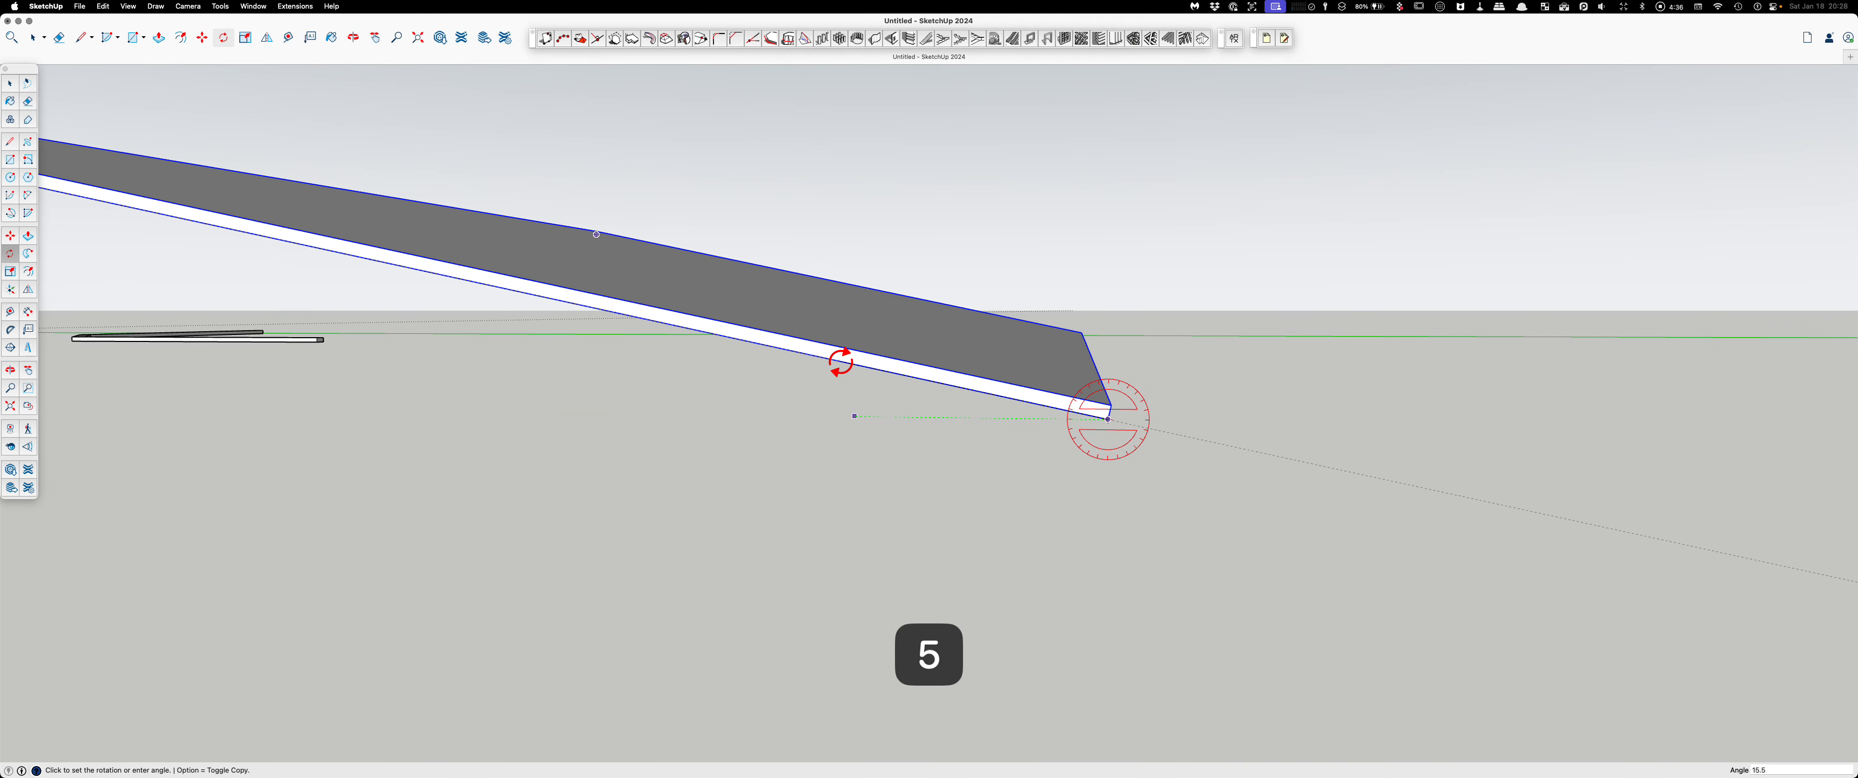
pyautogui.write('.5')
pyautogui.press('Return')
pyautogui.press('Escape')
pyautogui.press('space')
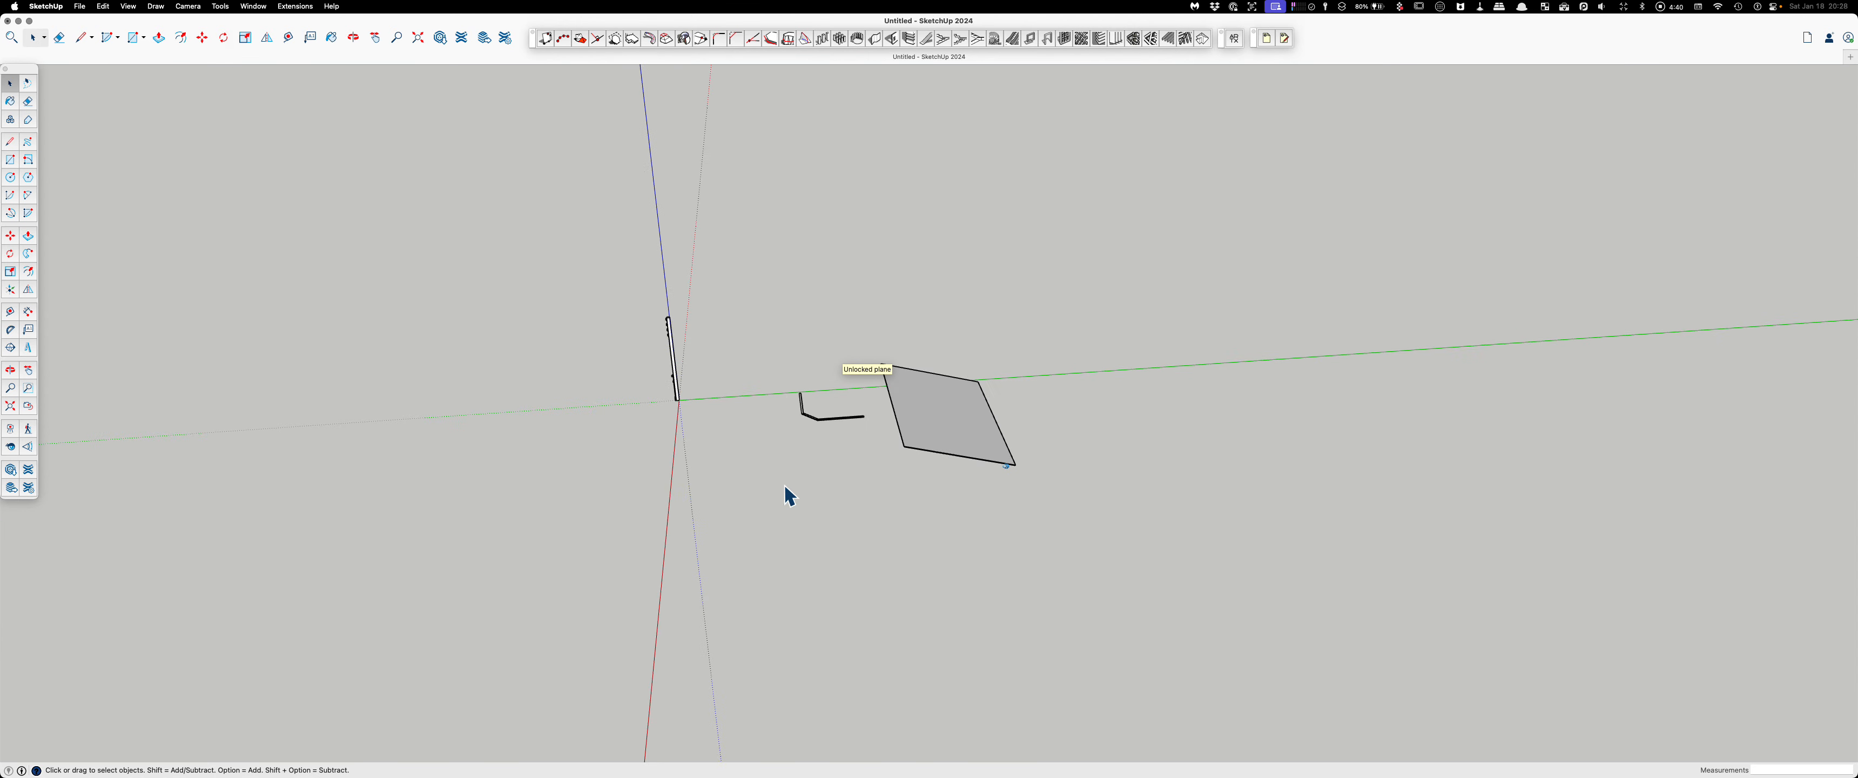
# Step: Move the tilted slab along the green axis and then sideways so it lies over the joined boards
pyautogui.press('Escape')
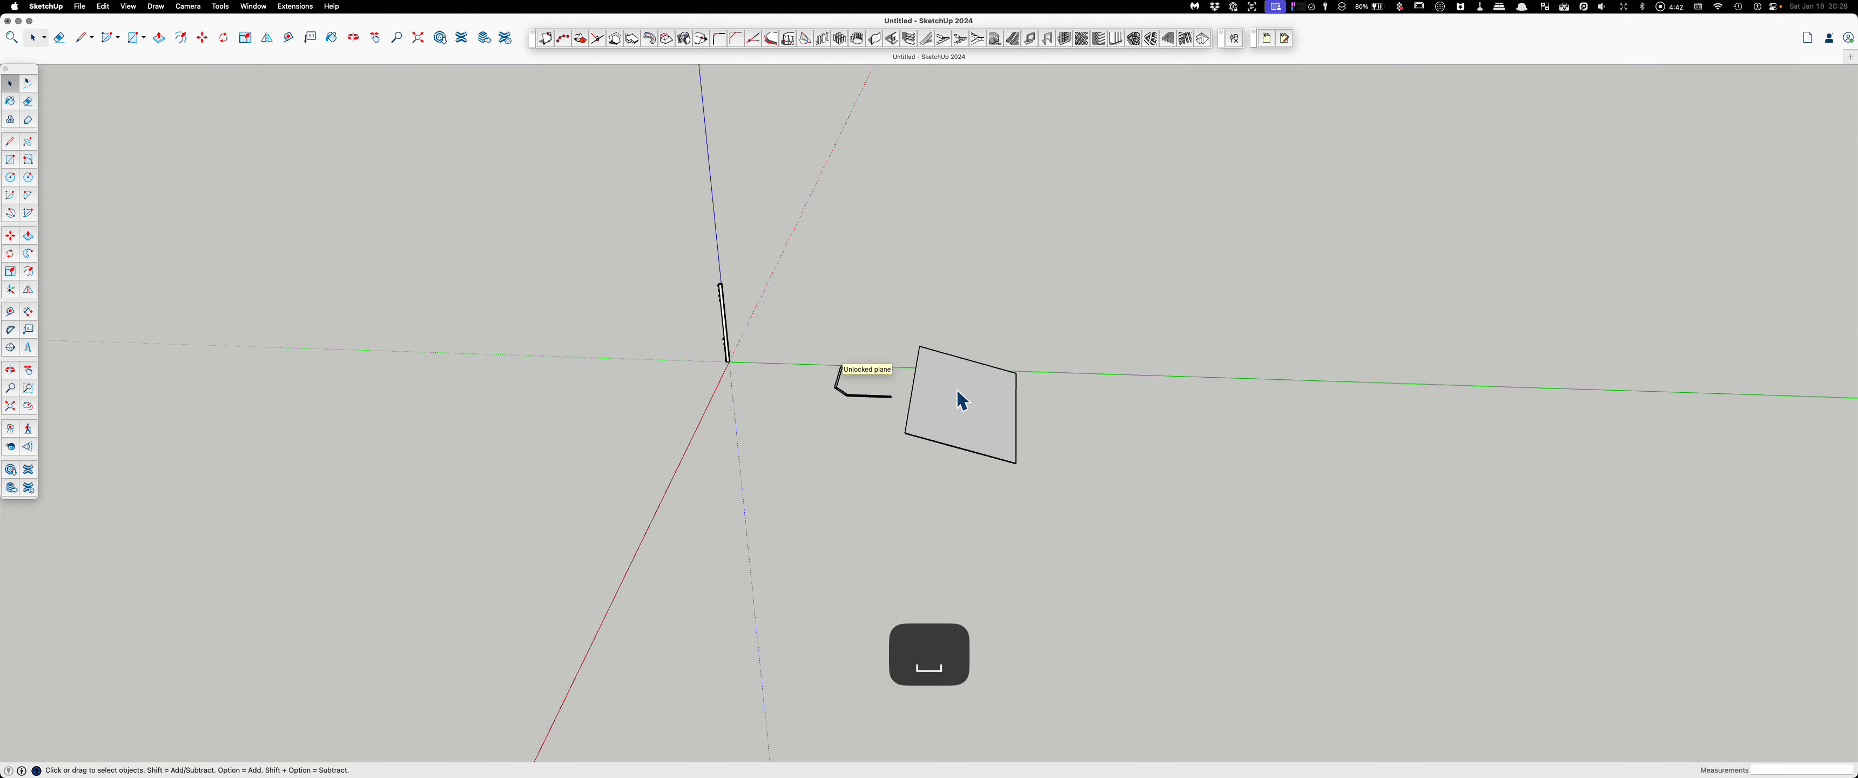
pyautogui.press('space')
pyautogui.click(957, 392)
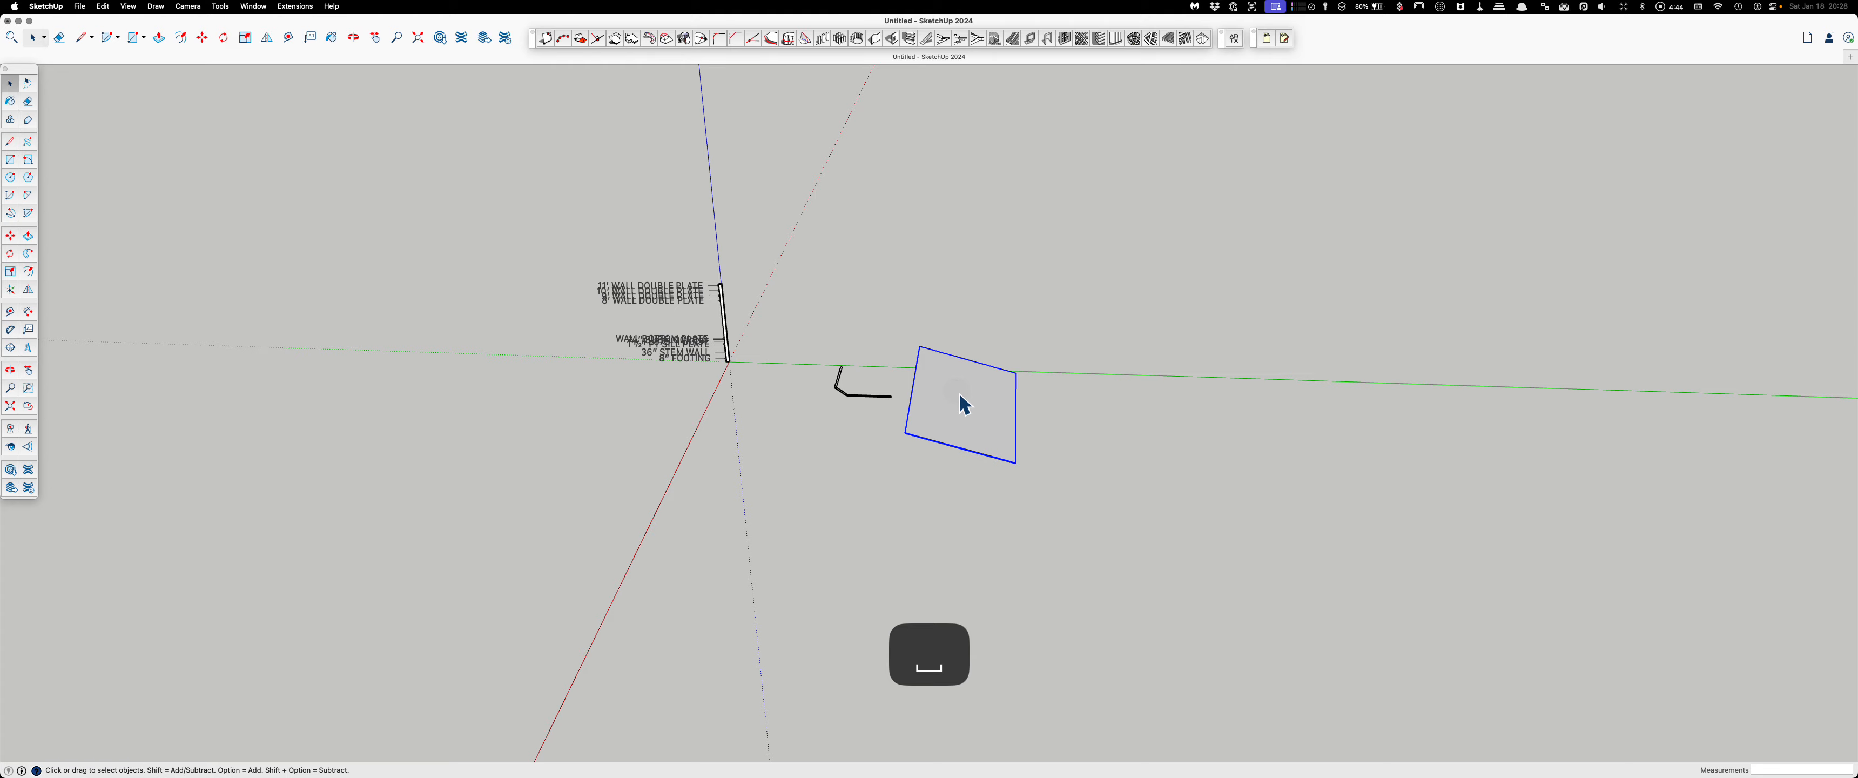
pyautogui.moveTo(964, 410); pyautogui.dragTo(970, 436, button='middle')
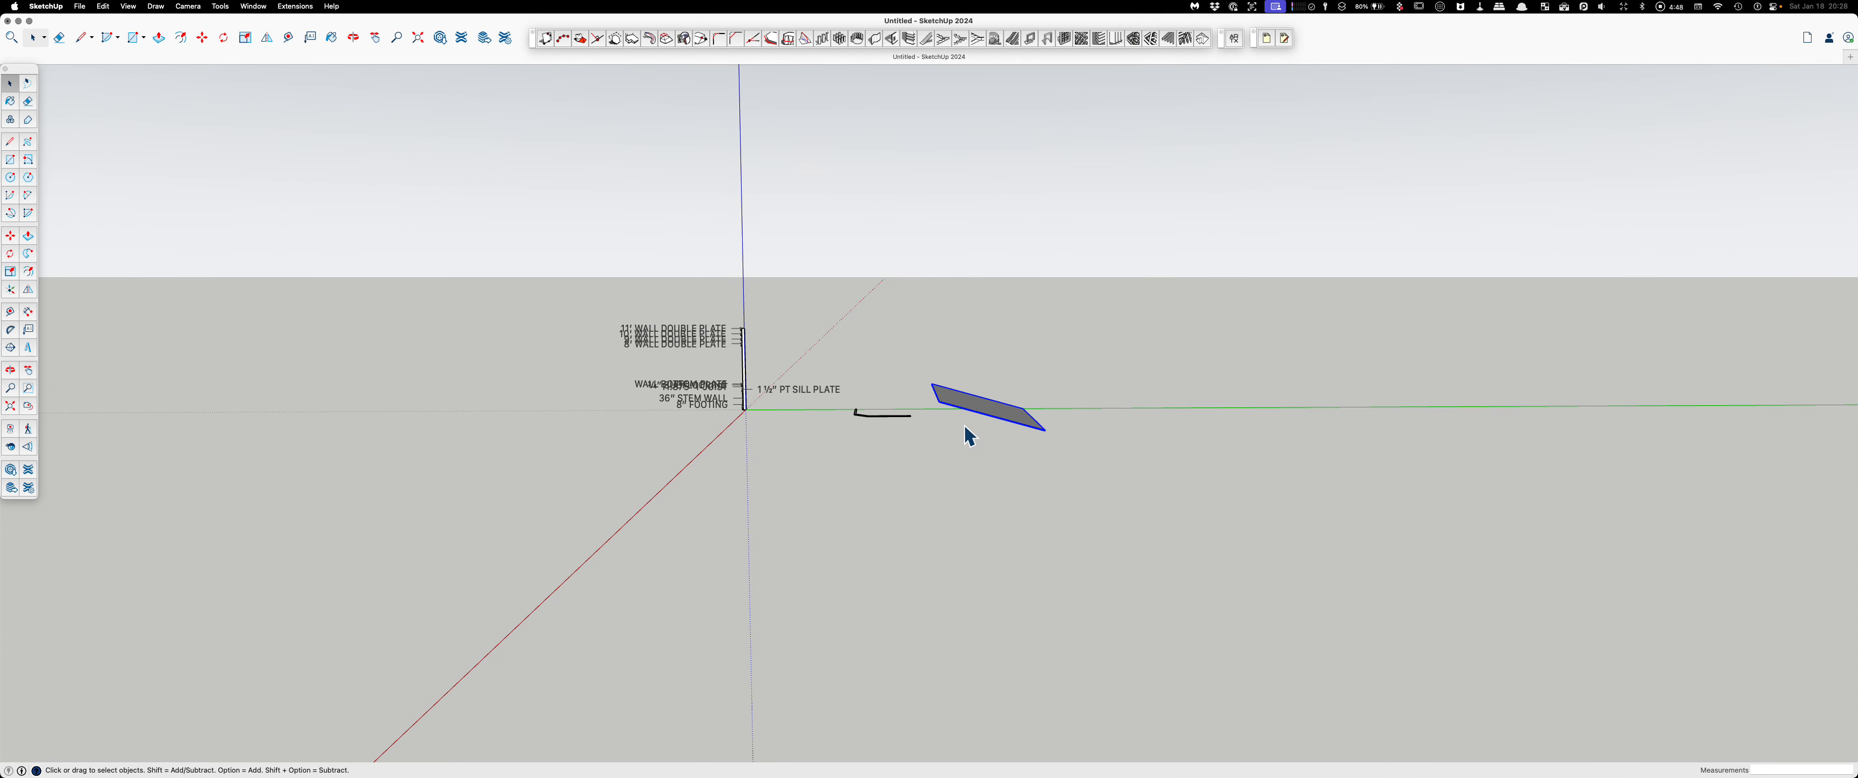
pyautogui.press('m')
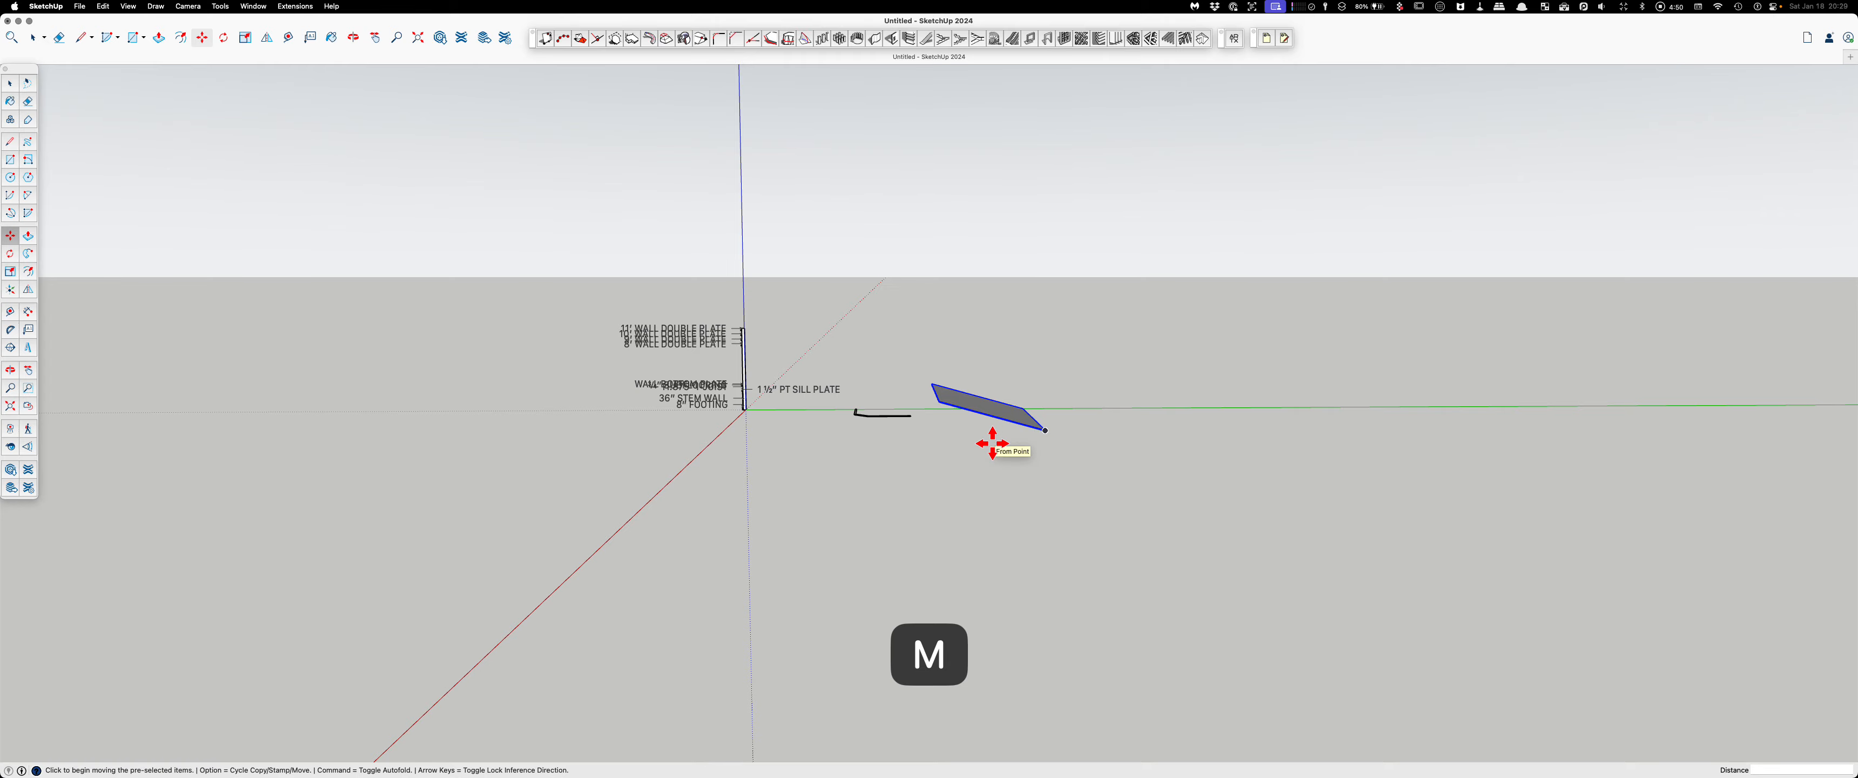
pyautogui.click(990, 437)
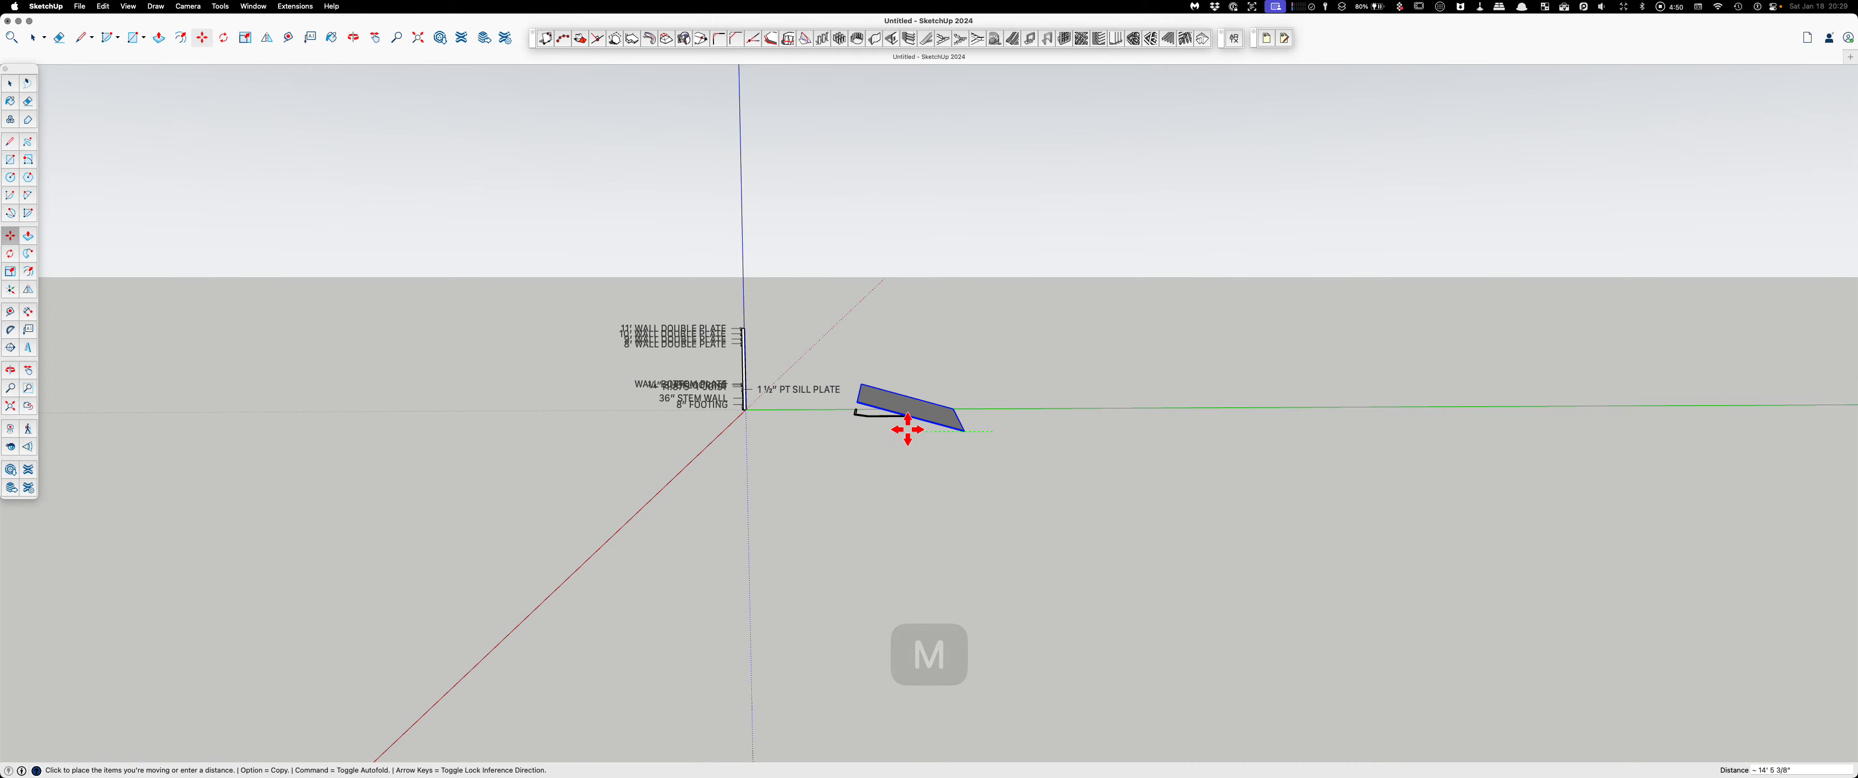
pyautogui.click(881, 431)
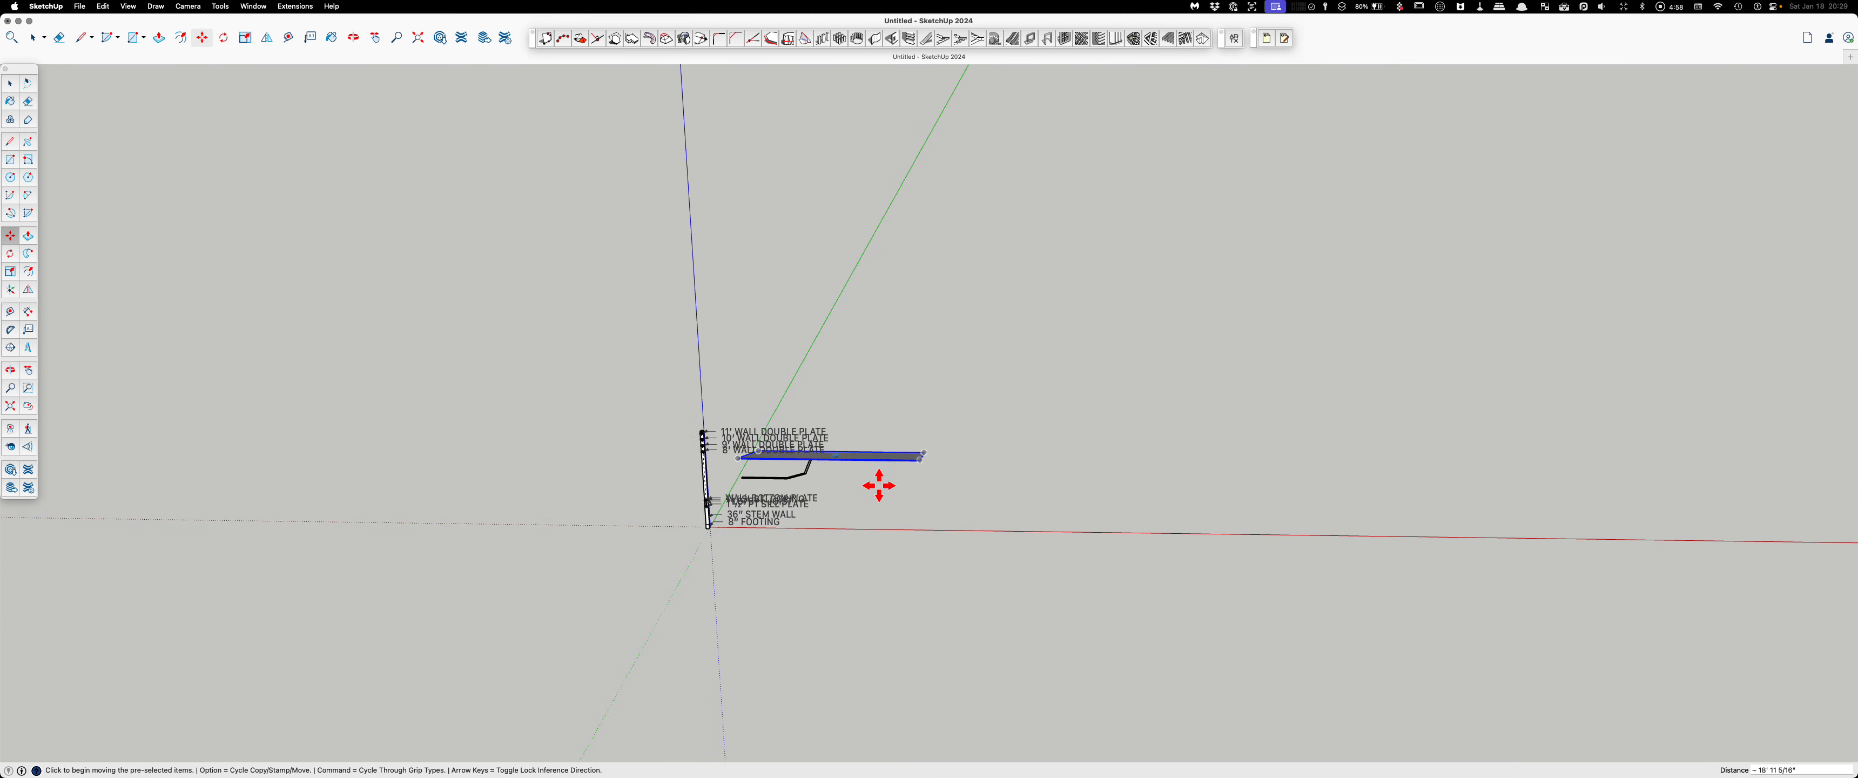
pyautogui.click(898, 424)
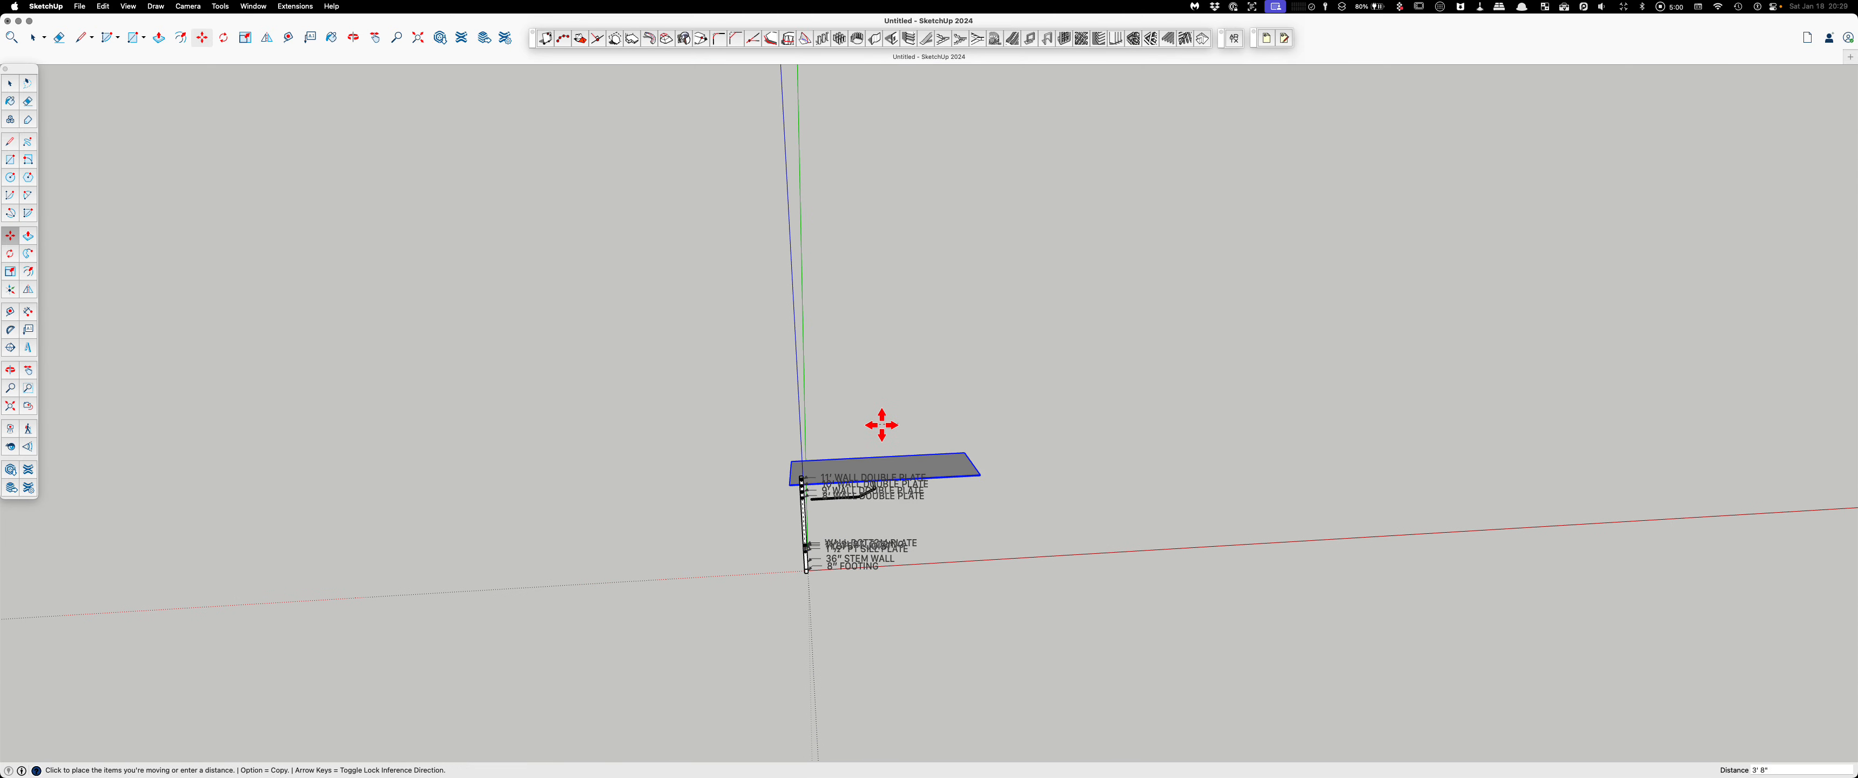
pyautogui.click(883, 424)
pyautogui.press('space')
# Step: Delete the wall-height reference post with its labels and hide the model axes
pyautogui.click(929, 419)
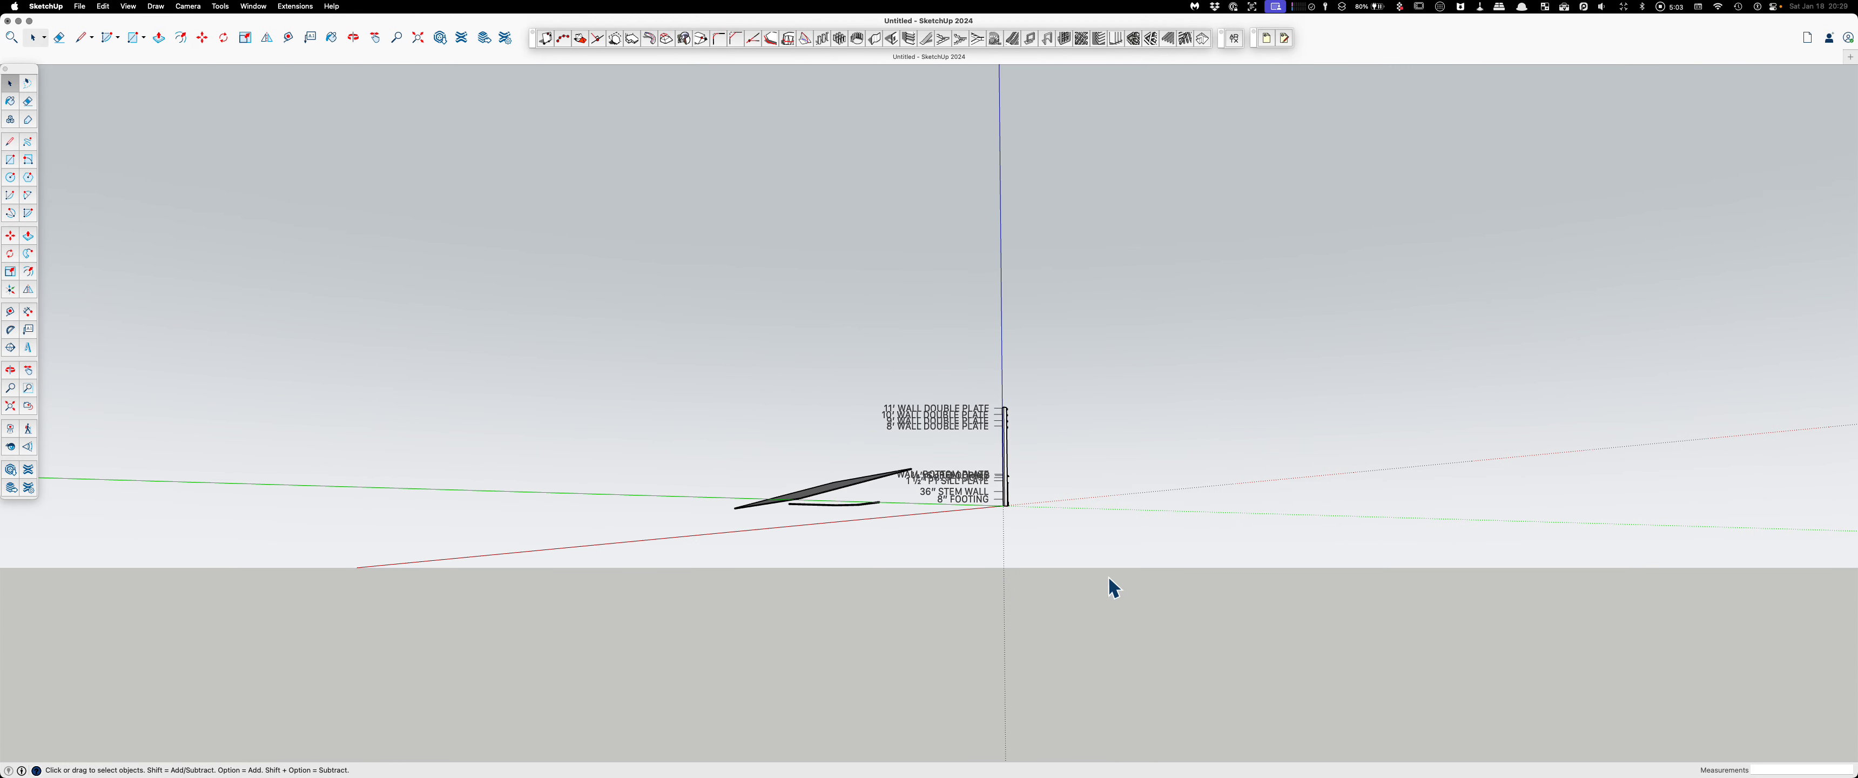
pyautogui.moveTo(1091, 576); pyautogui.dragTo(1035, 510)
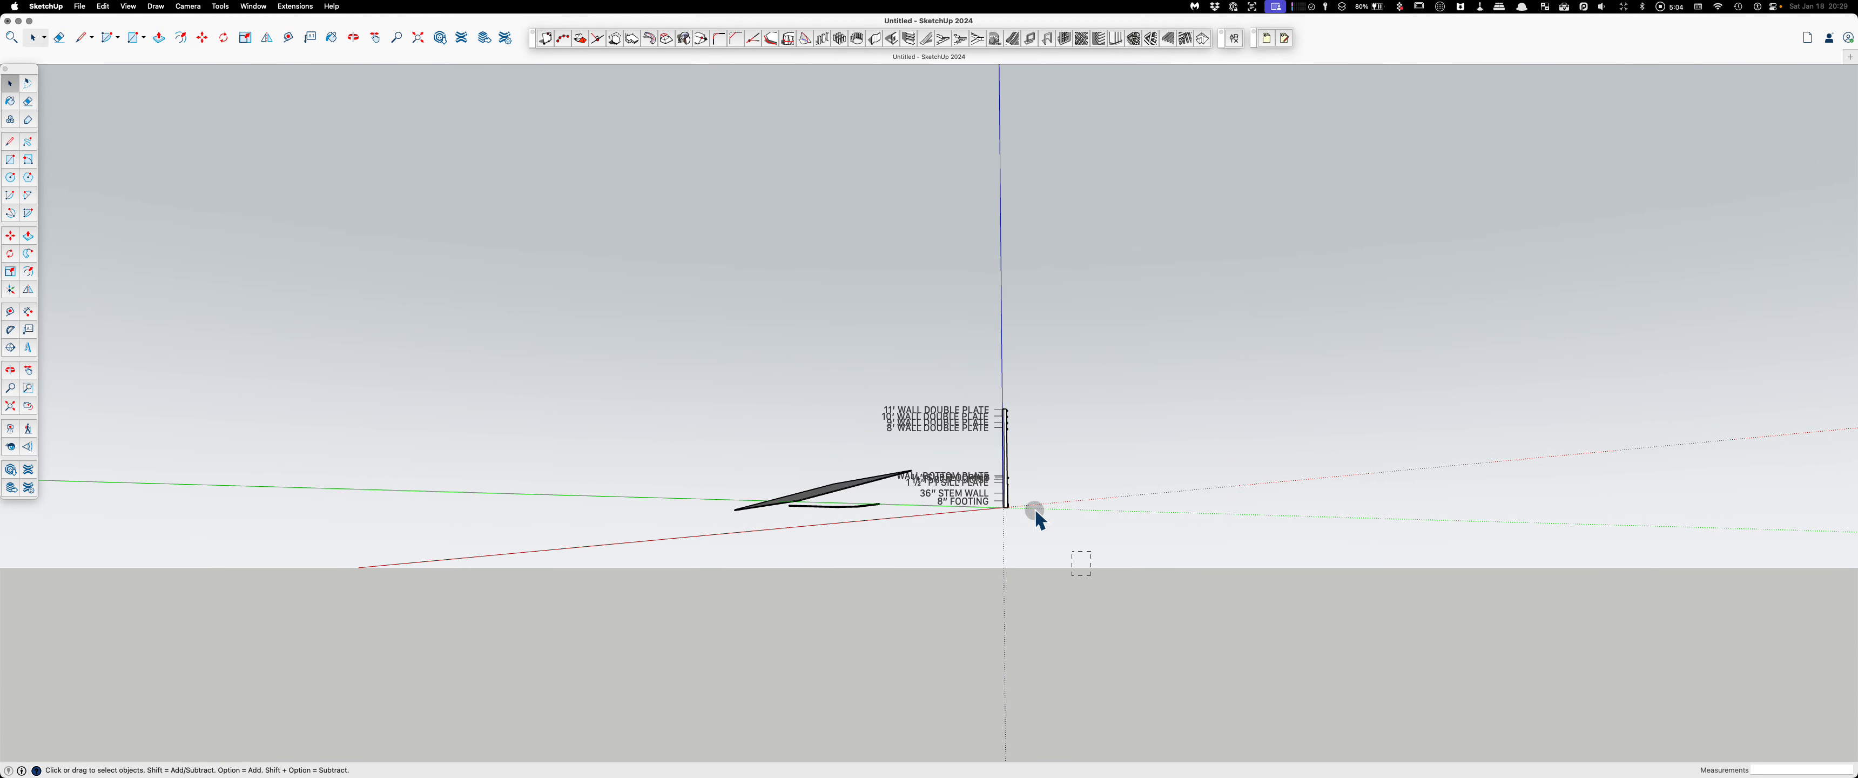
pyautogui.moveTo(954, 378); pyautogui.dragTo(953, 378)
pyautogui.press('Delete')
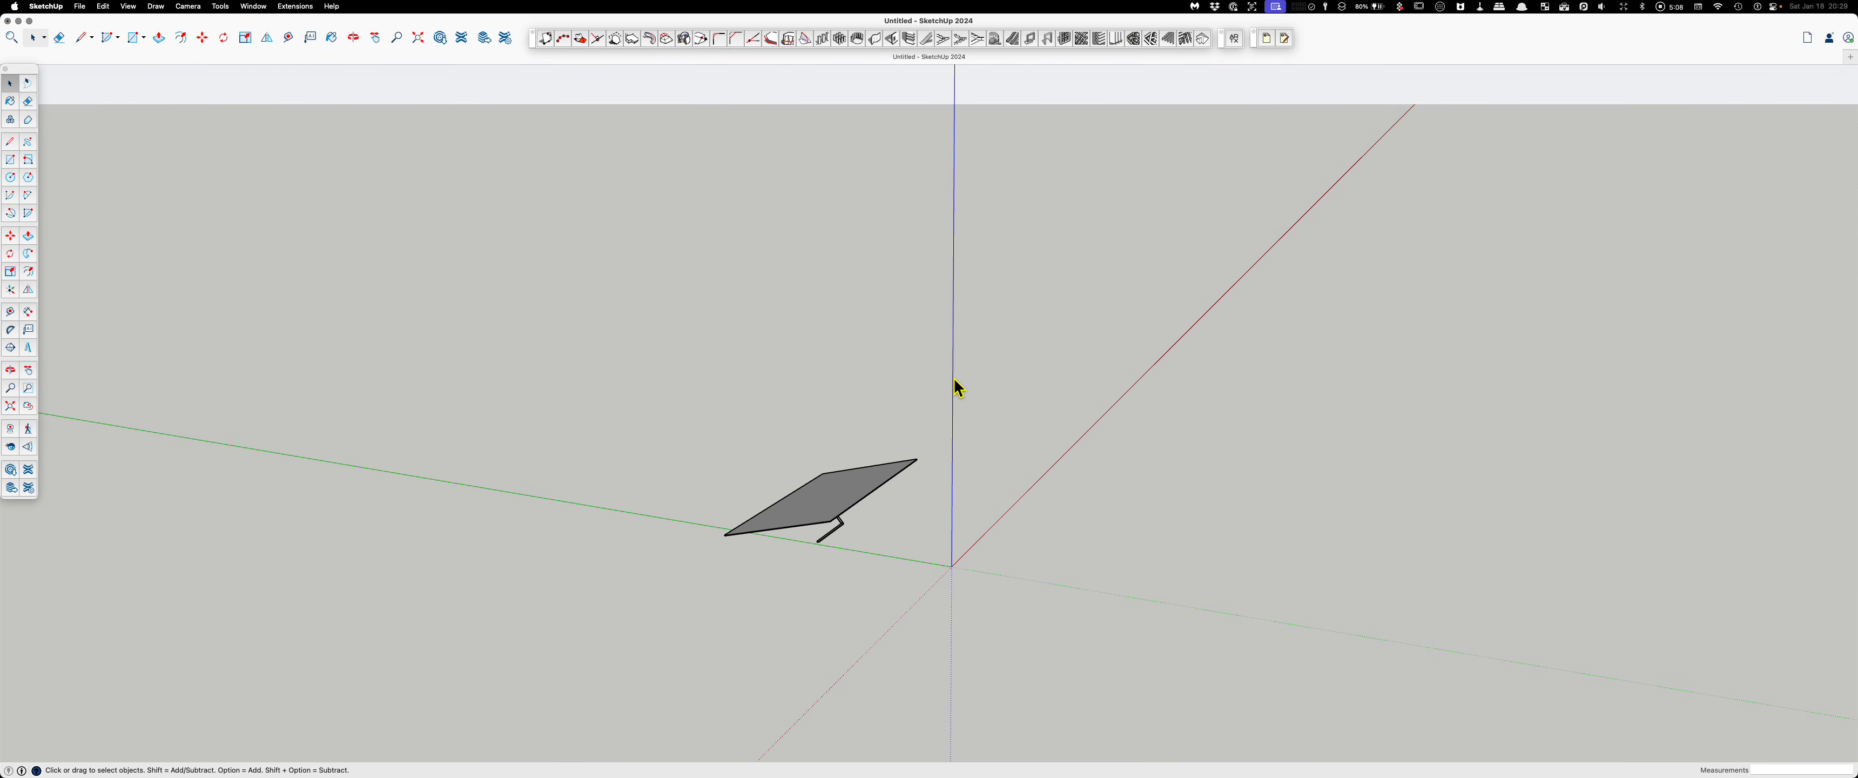
pyautogui.hotkey('alt', 'a')
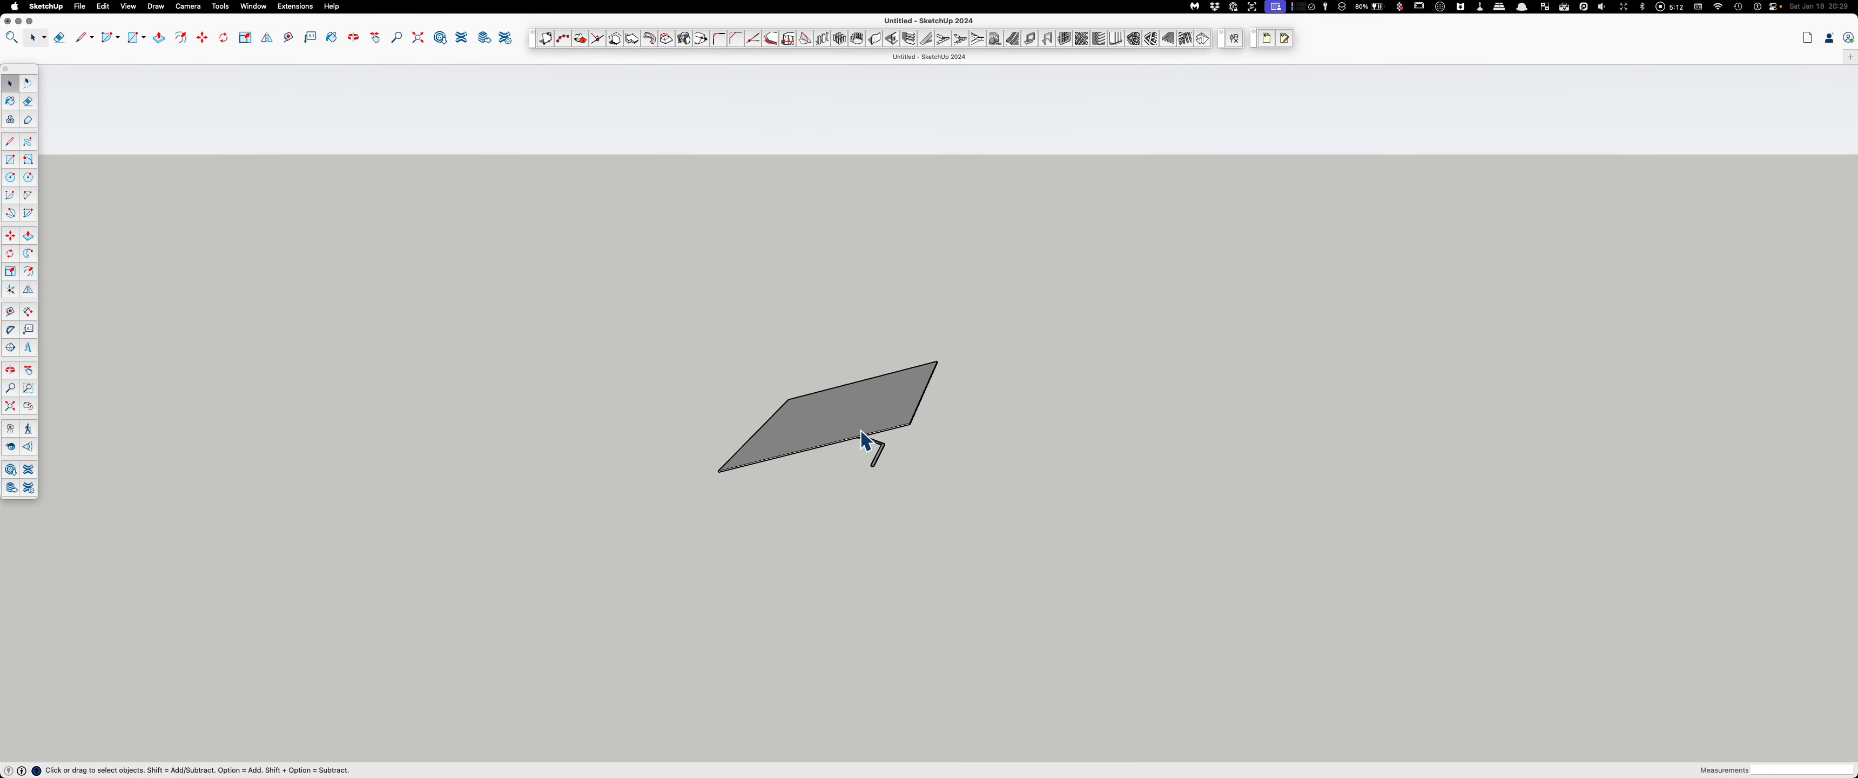
# Step: Raise the tilted slab along the blue axis so it hangs clear above the boards
pyautogui.press('m')
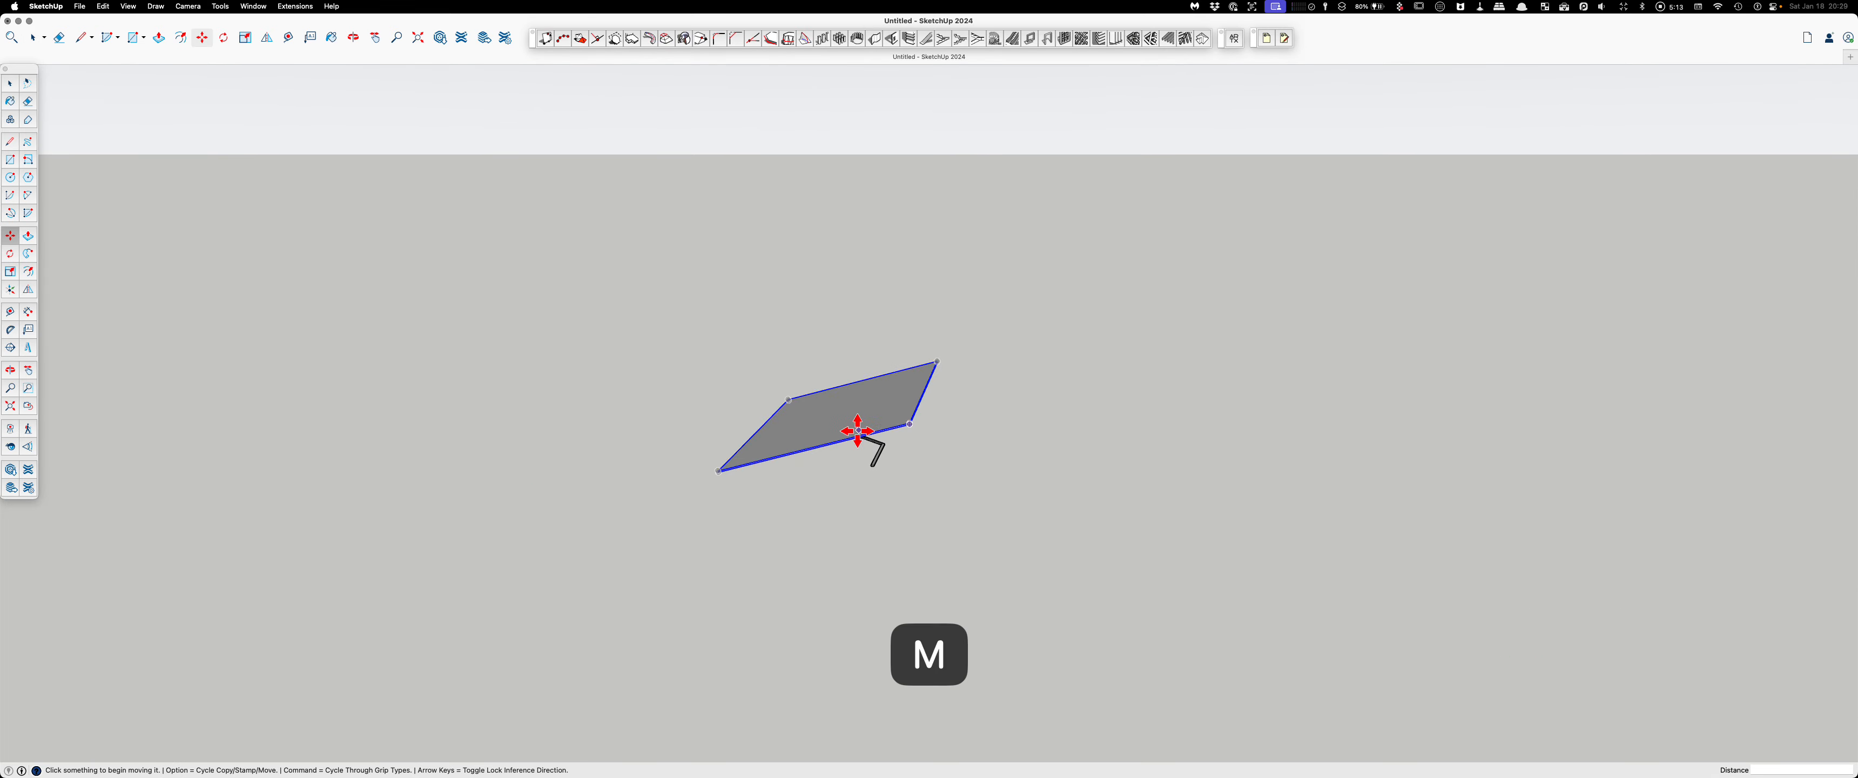
pyautogui.press('Up')
pyautogui.click(819, 419)
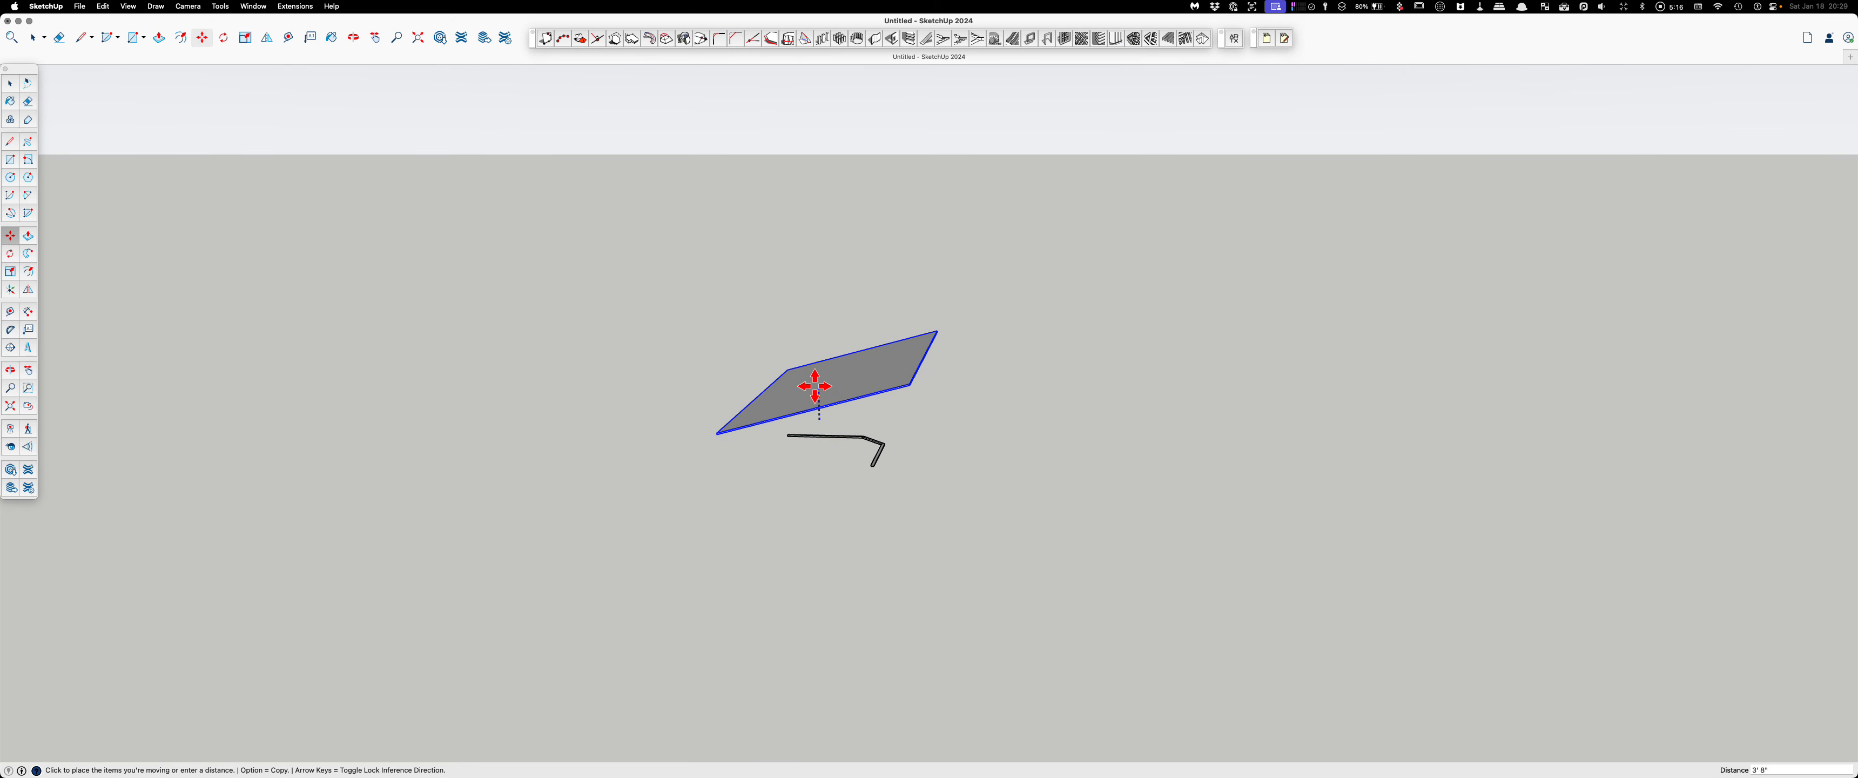
pyautogui.click(815, 357)
pyautogui.press('space')
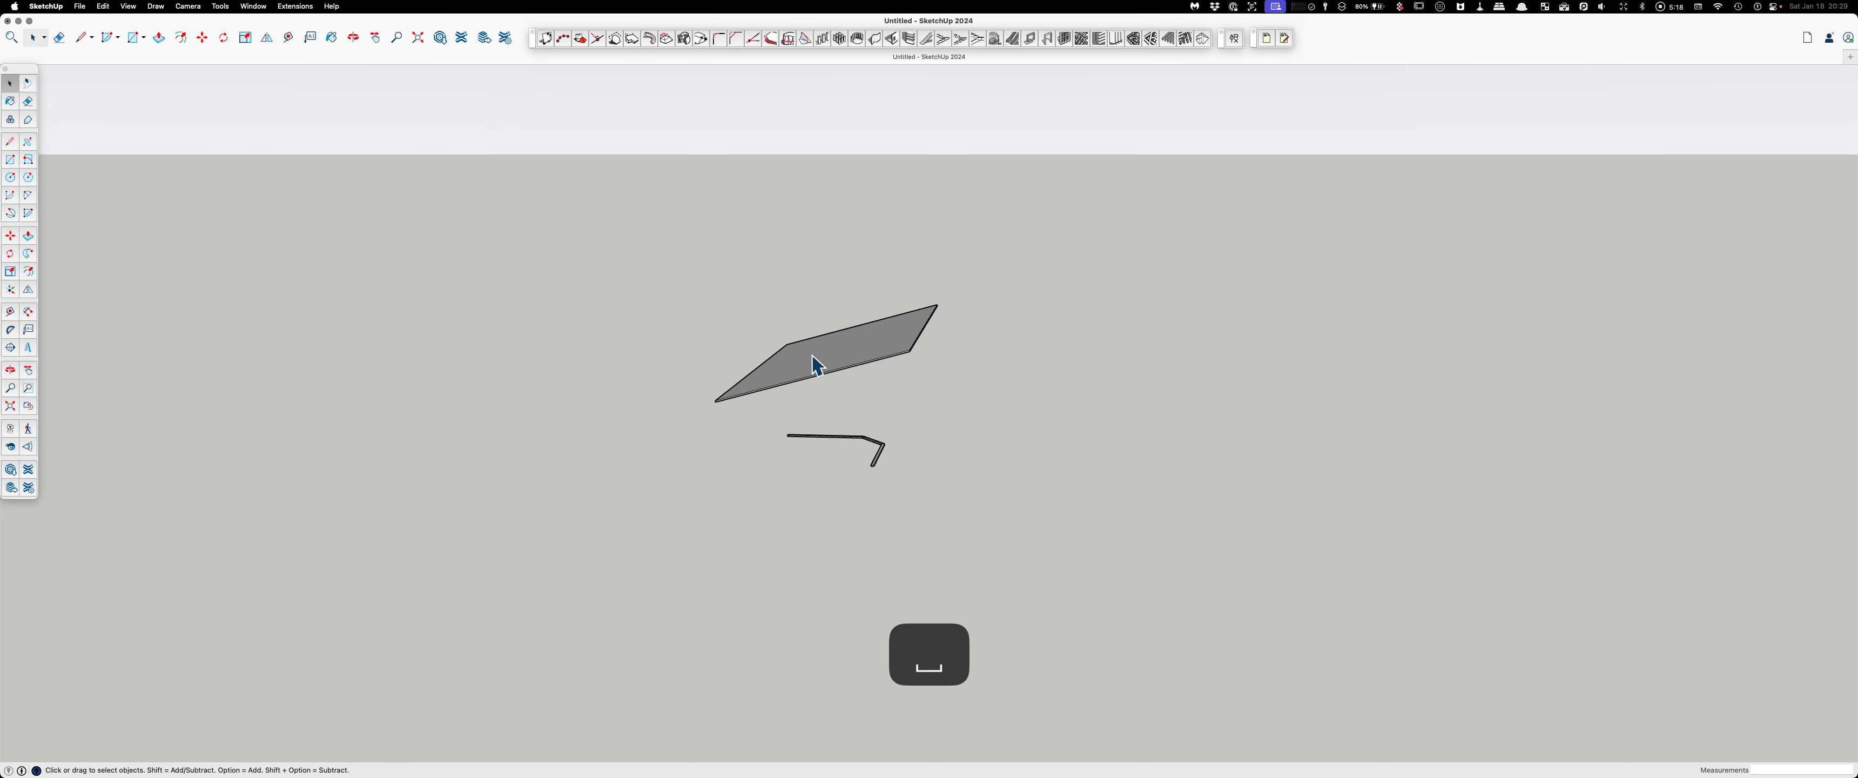
# Step: Copy all three joined boards straight up along the blue axis from the end board's corner
pyautogui.scroll(10, 839, 432)
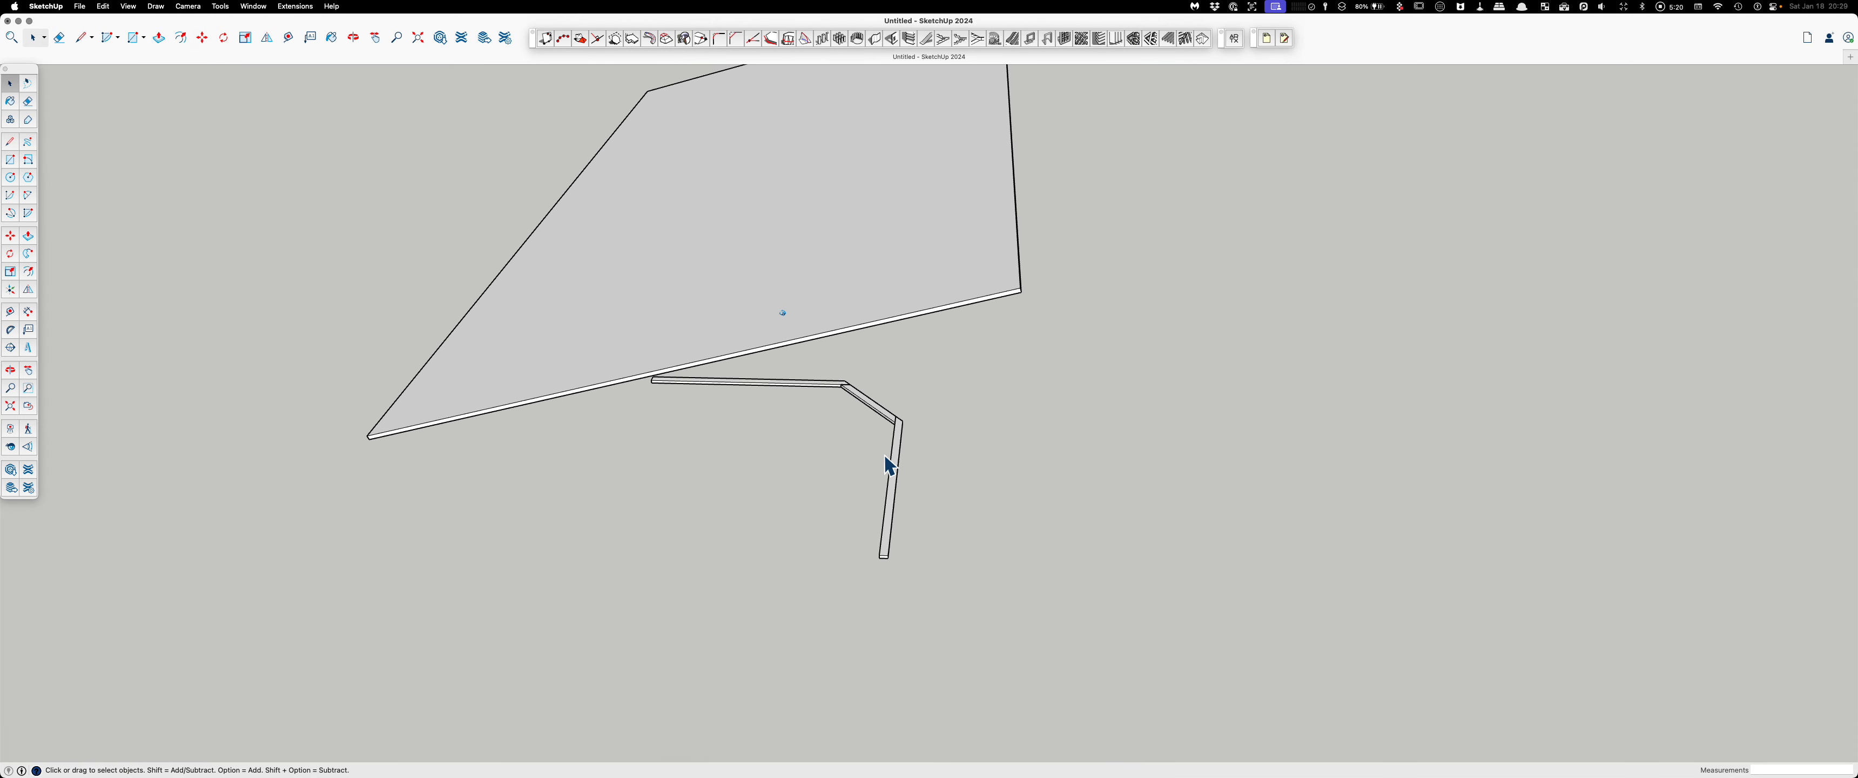
pyautogui.moveTo(912, 445); pyautogui.dragTo(939, 415, button='middle')
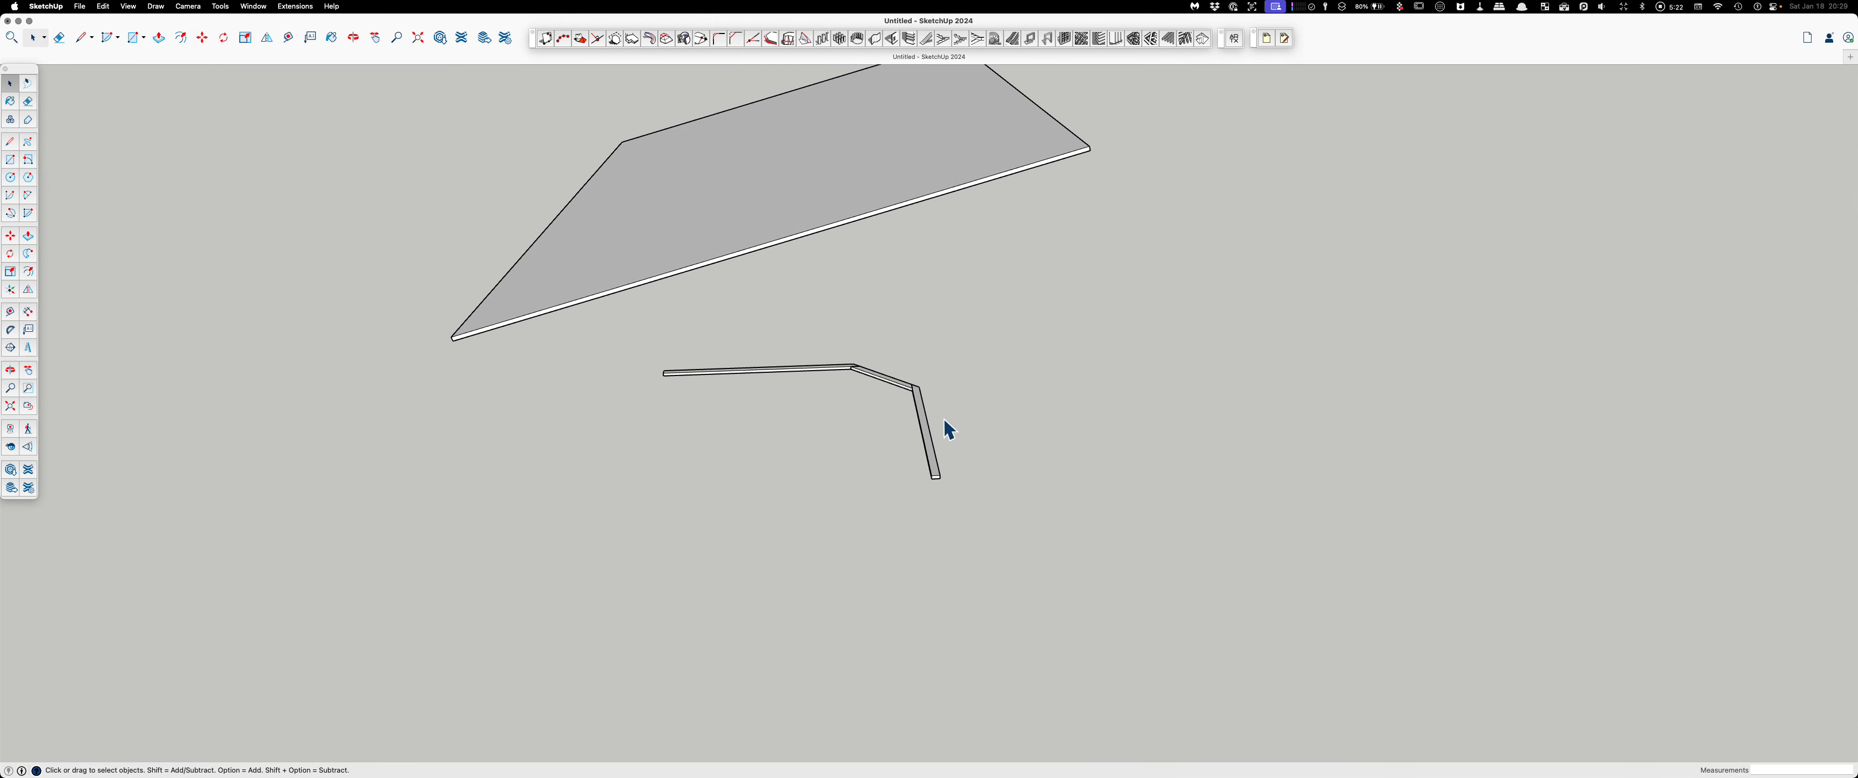
pyautogui.moveTo(943, 419); pyautogui.dragTo(803, 344)
pyautogui.press('m')
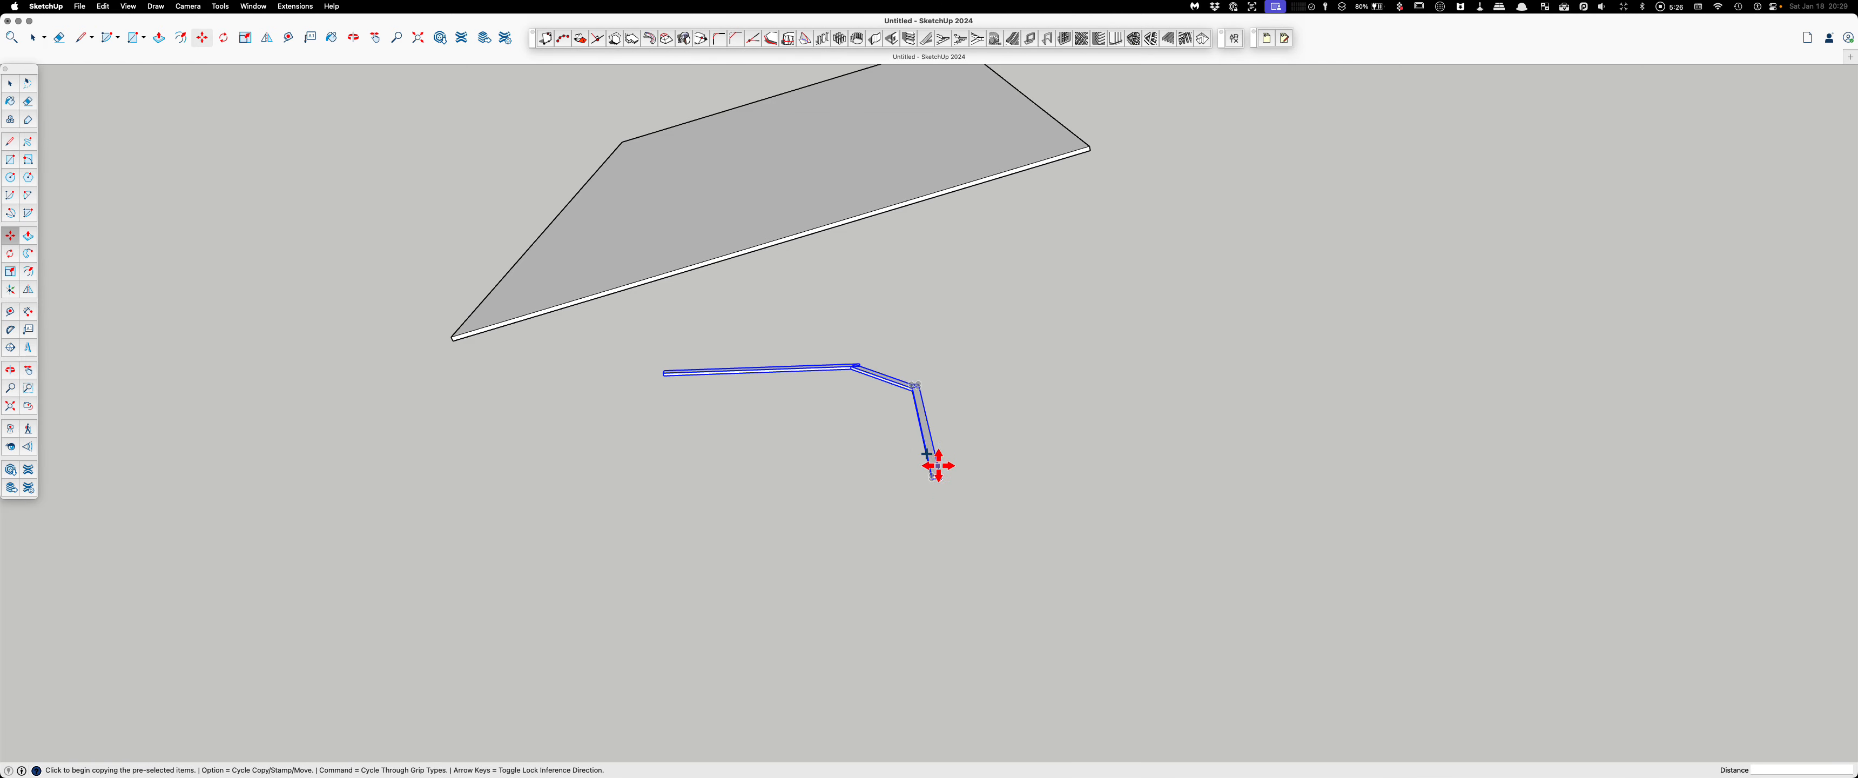
pyautogui.scroll(5, 942, 480)
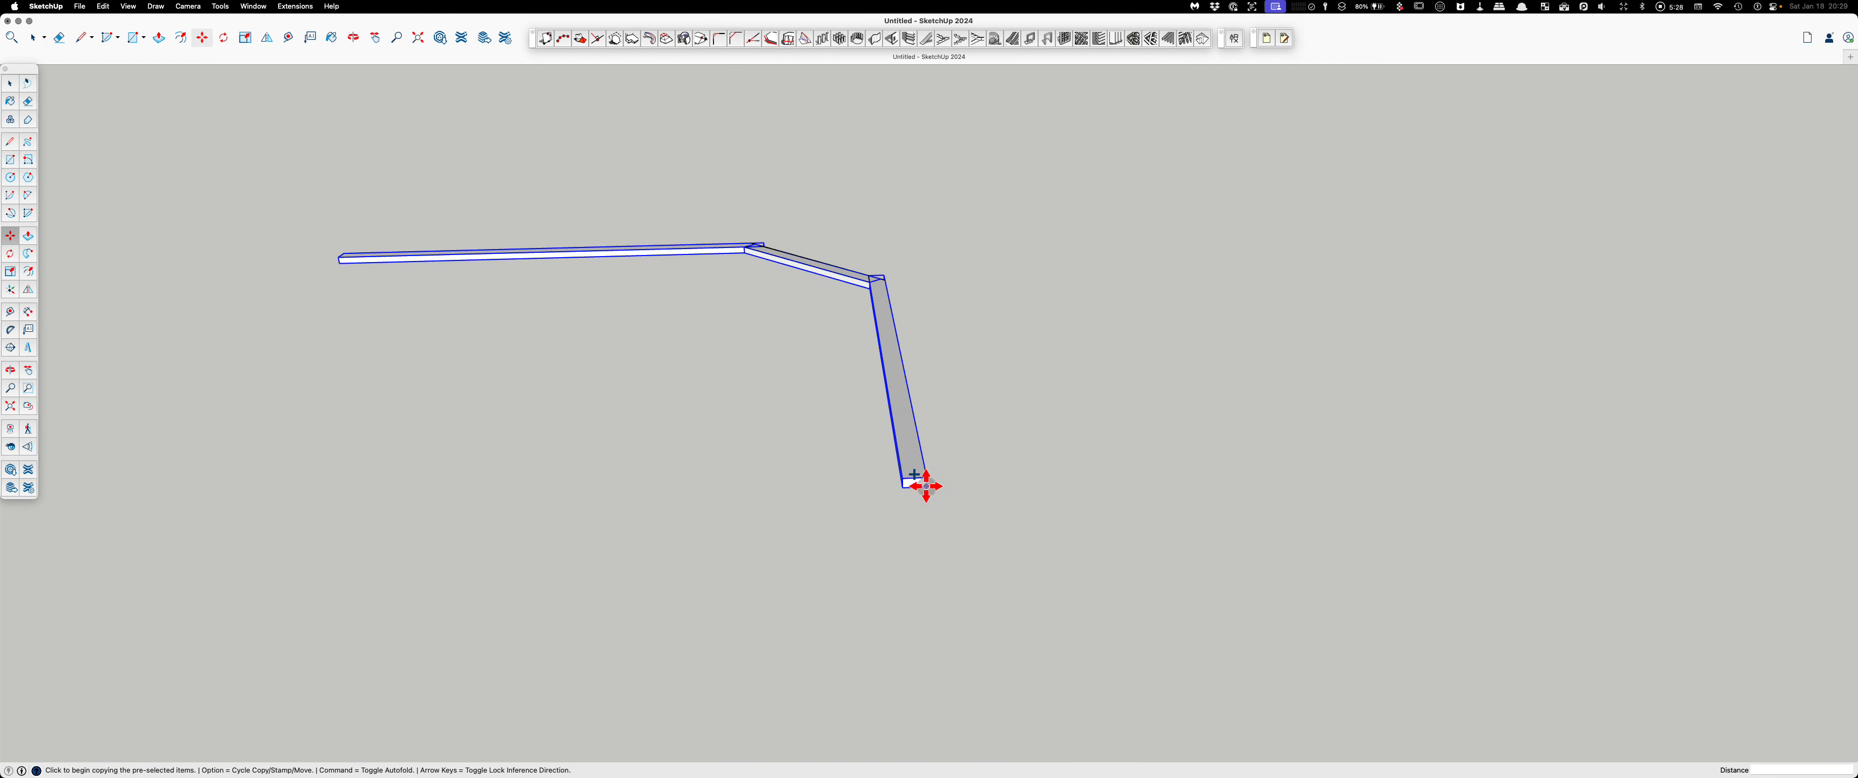
pyautogui.click(927, 486)
pyautogui.press('Up')
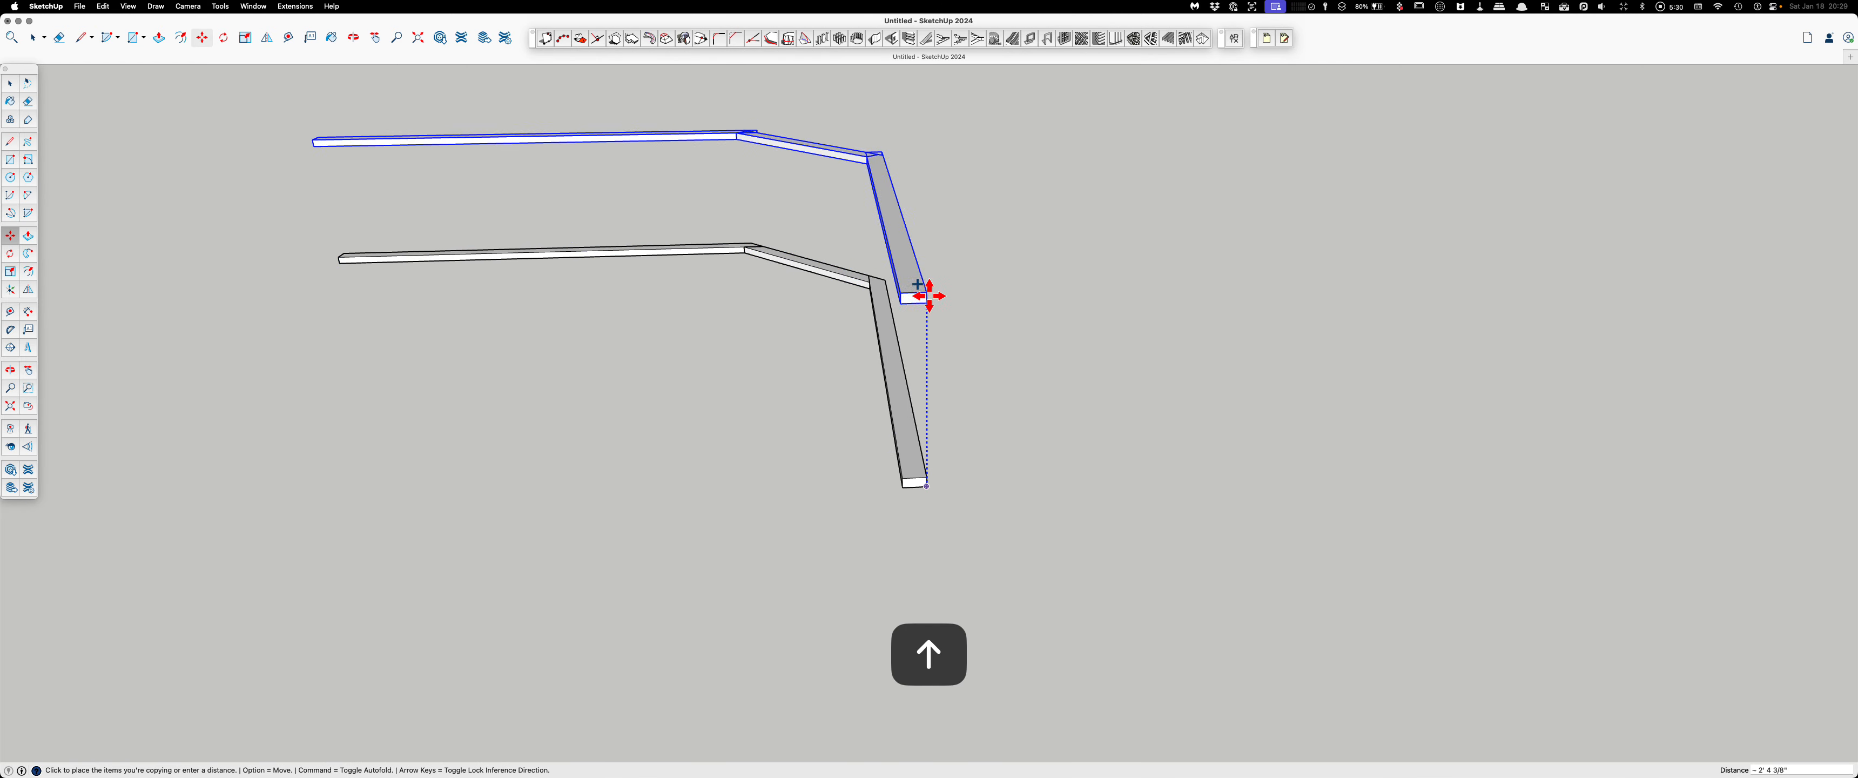
pyautogui.click(928, 213)
pyautogui.press('Escape')
pyautogui.press('space')
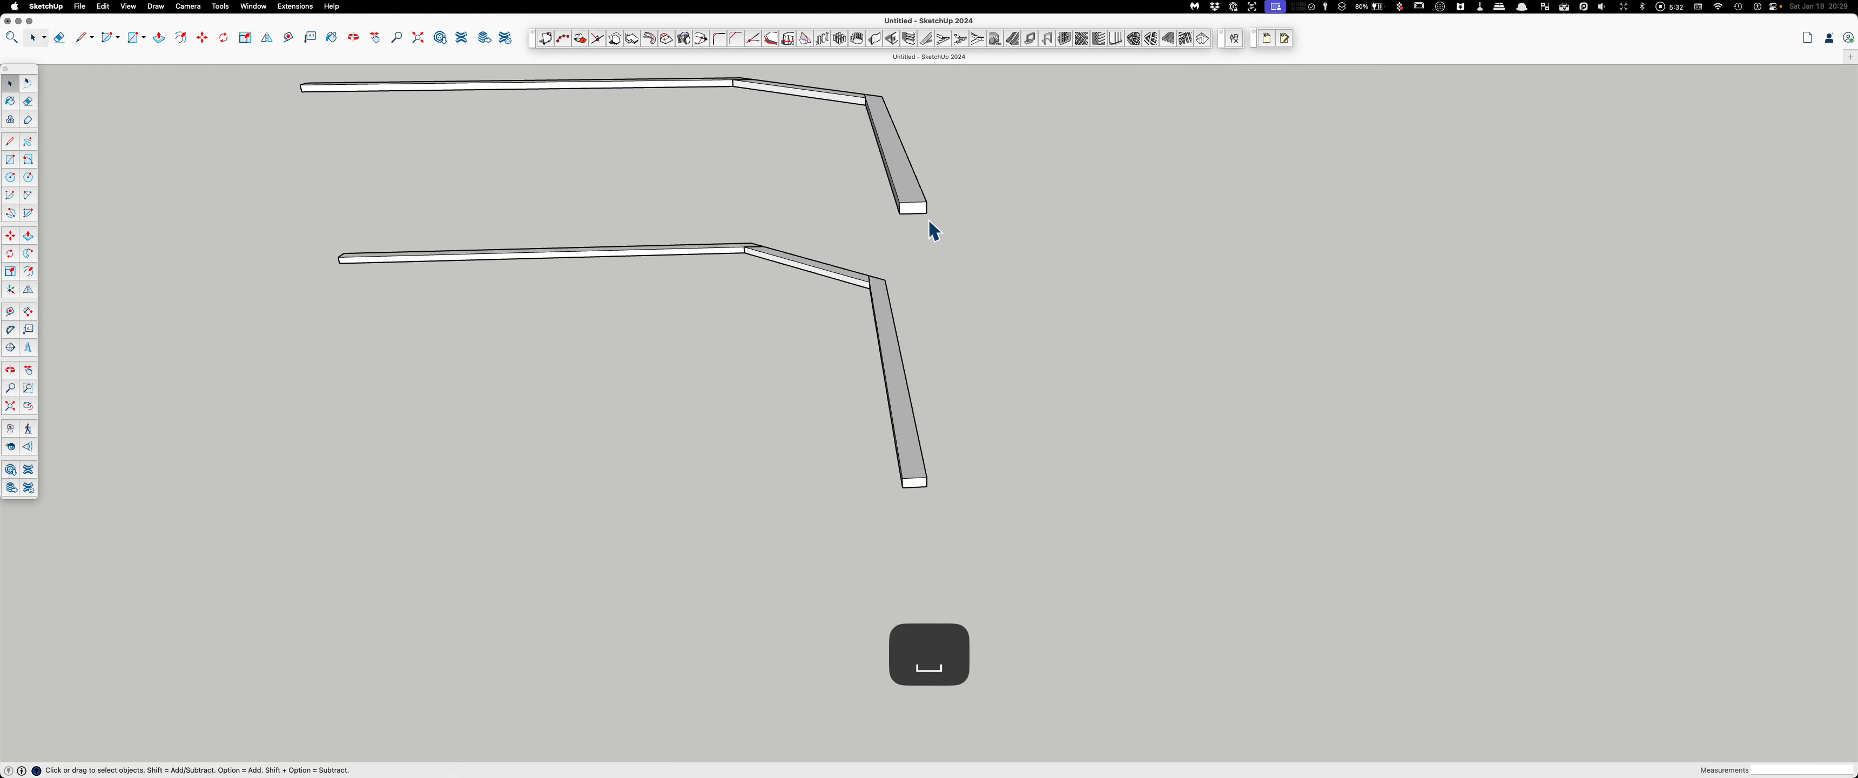
# Step: Push/Pull the top face of one outer board in the upper set up through the tilted slab
pyautogui.moveTo(922, 268)
pyautogui.mouseDown(button='middle')
pyautogui.moveTo(911, 329)
pyautogui.moveTo(858, 324)
pyautogui.moveTo(904, 290)
pyautogui.moveTo(890, 273)
pyautogui.mouseUp(button='middle')
pyautogui.tripleClick(888, 272)
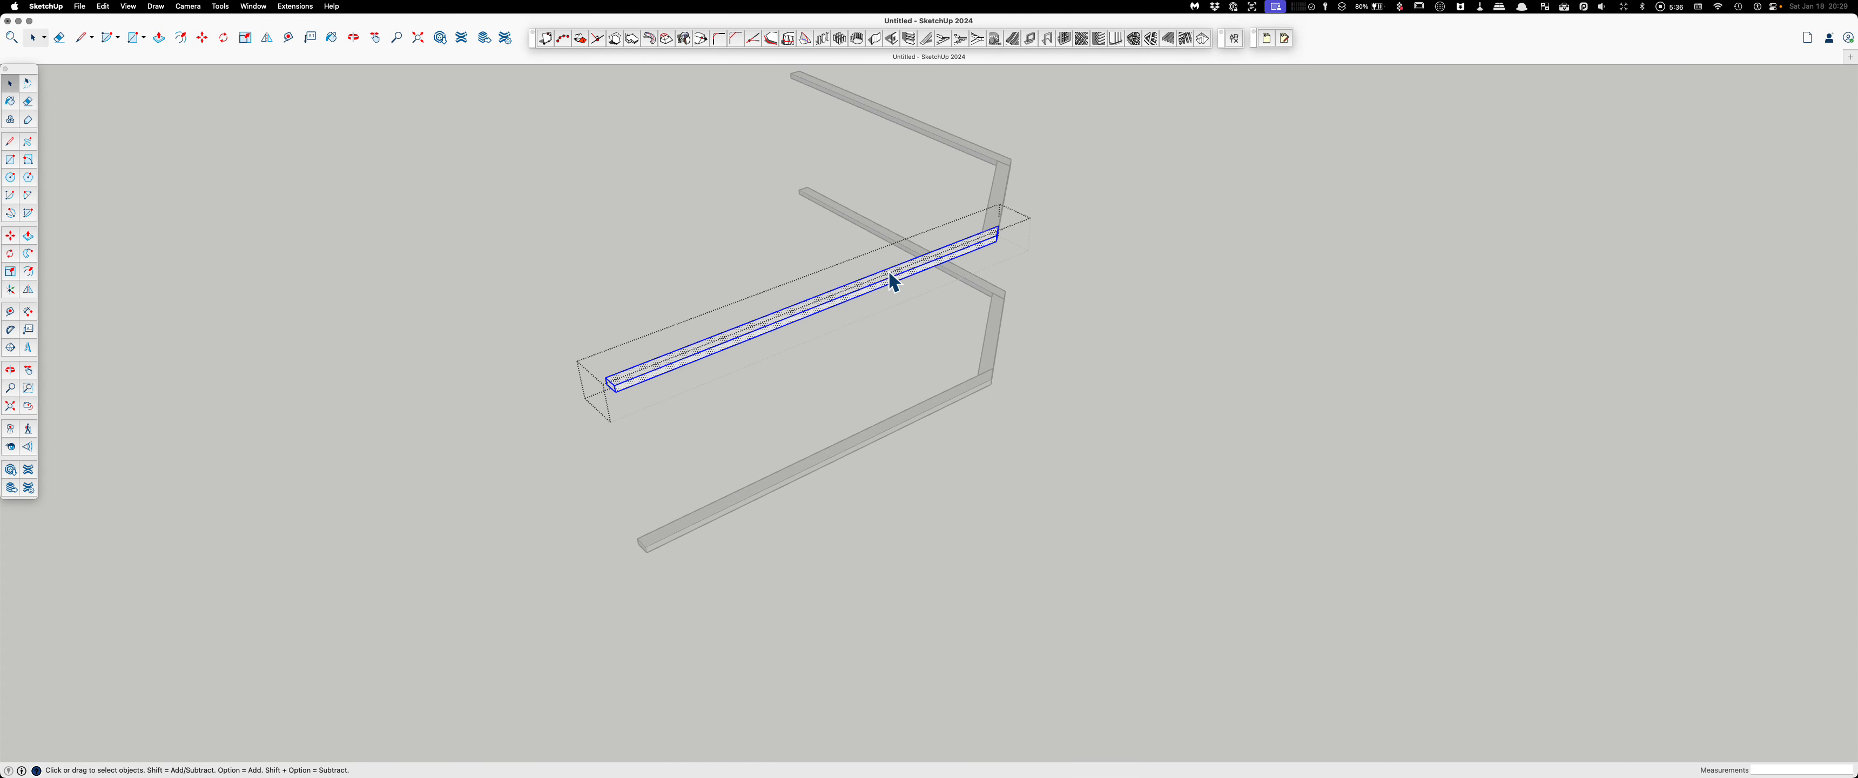
pyautogui.press('p')
pyautogui.scroll(-2, 893, 282)
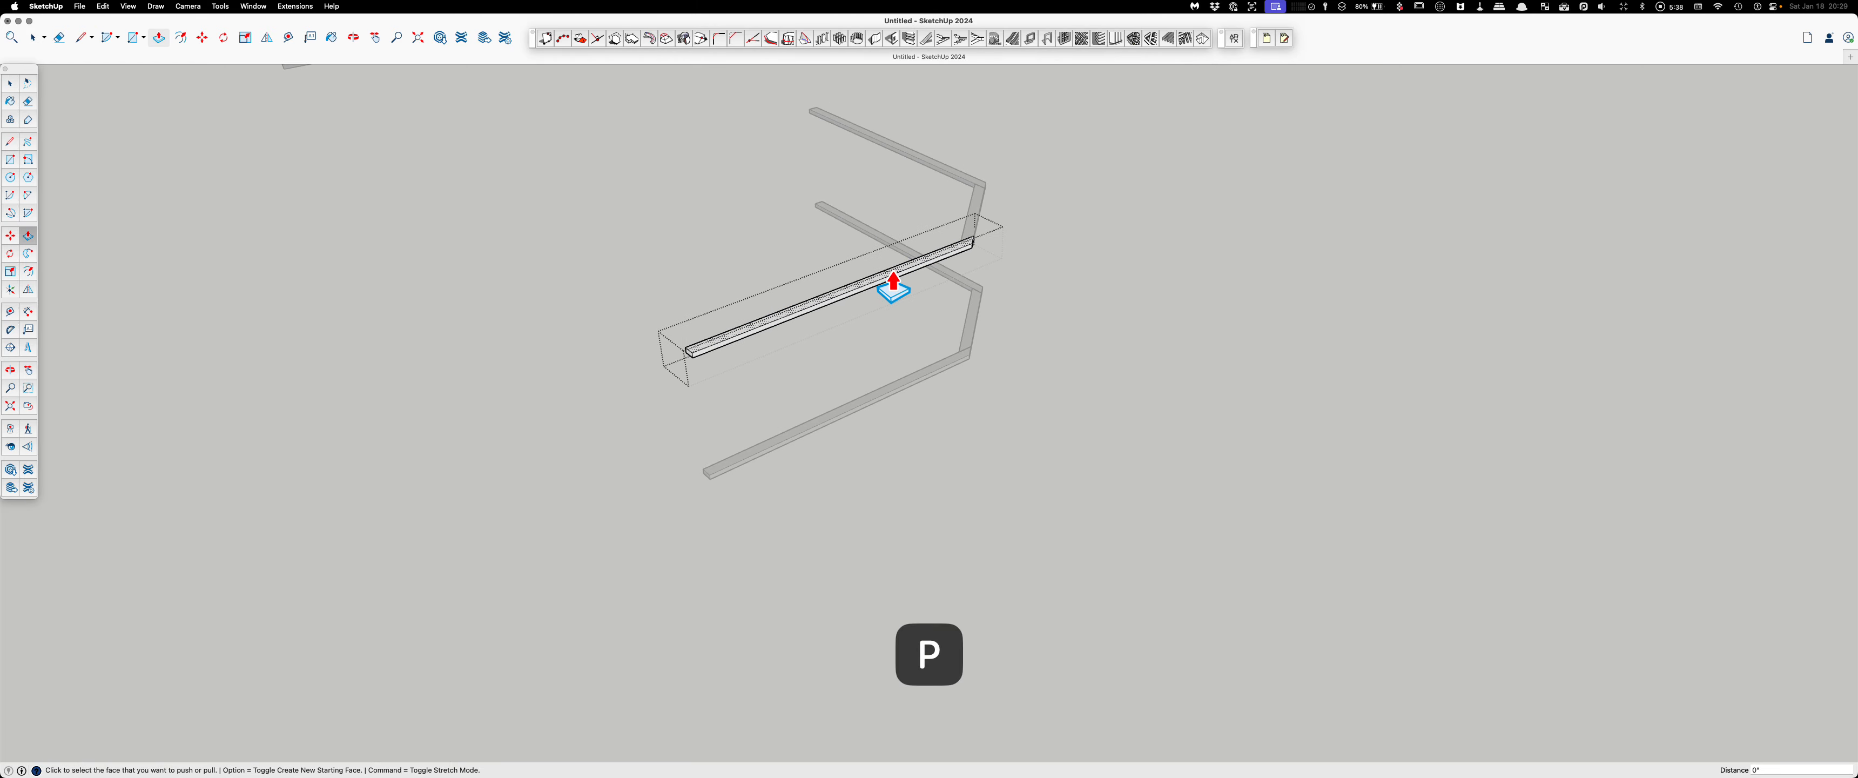
pyautogui.click(893, 275)
pyautogui.scroll(-3, 893, 275)
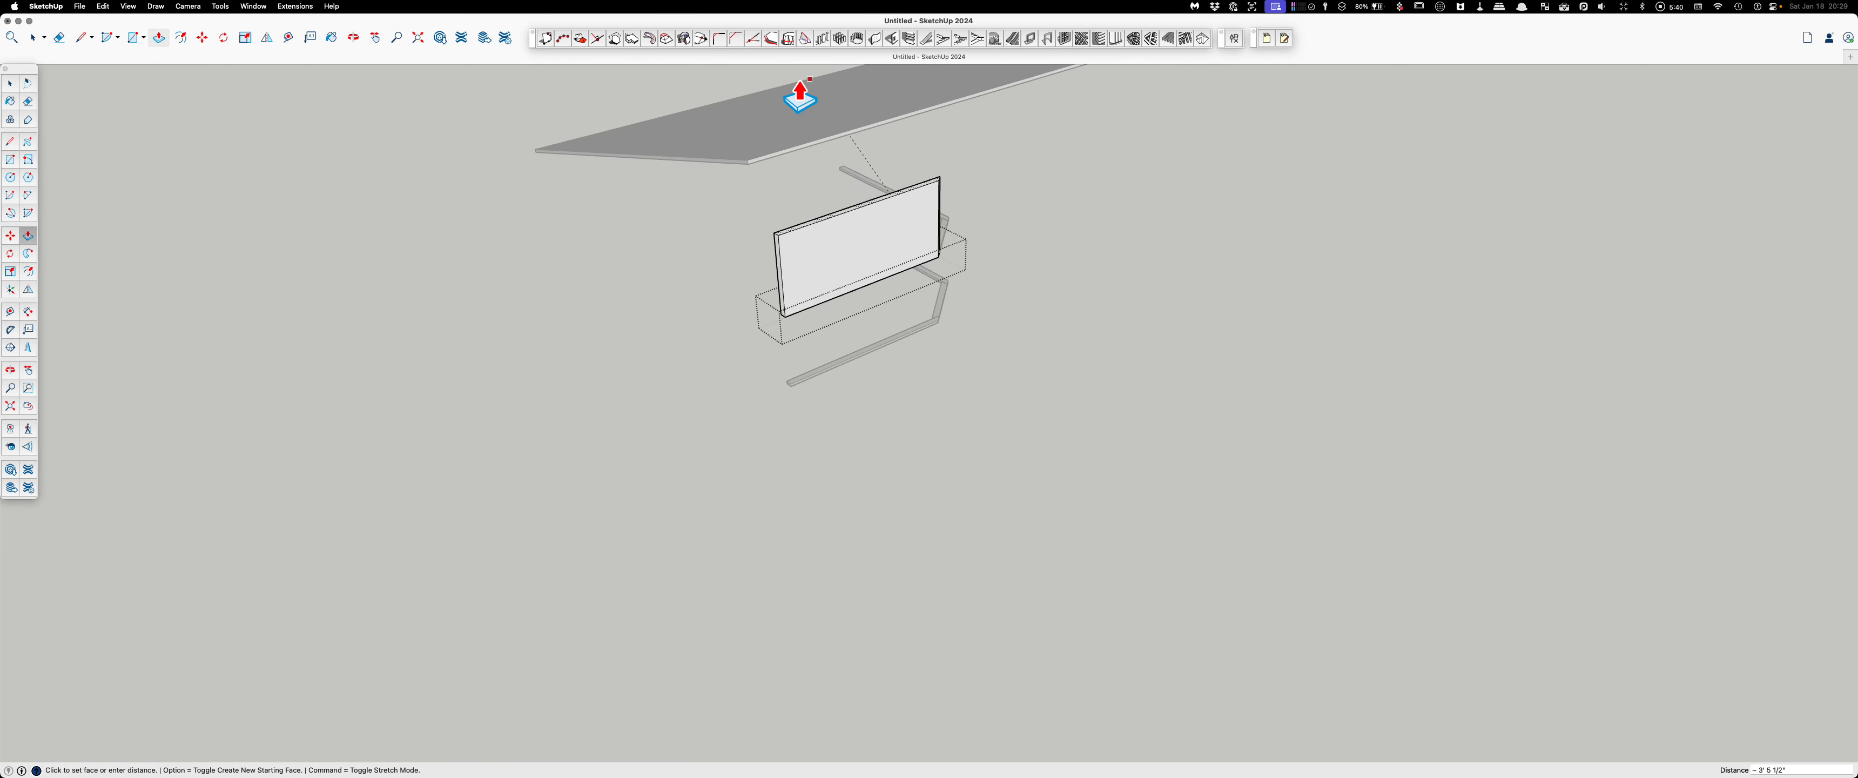
pyautogui.moveTo(776, 107); pyautogui.dragTo(909, 375, button='middle')
pyautogui.click(807, 152)
pyautogui.press('space')
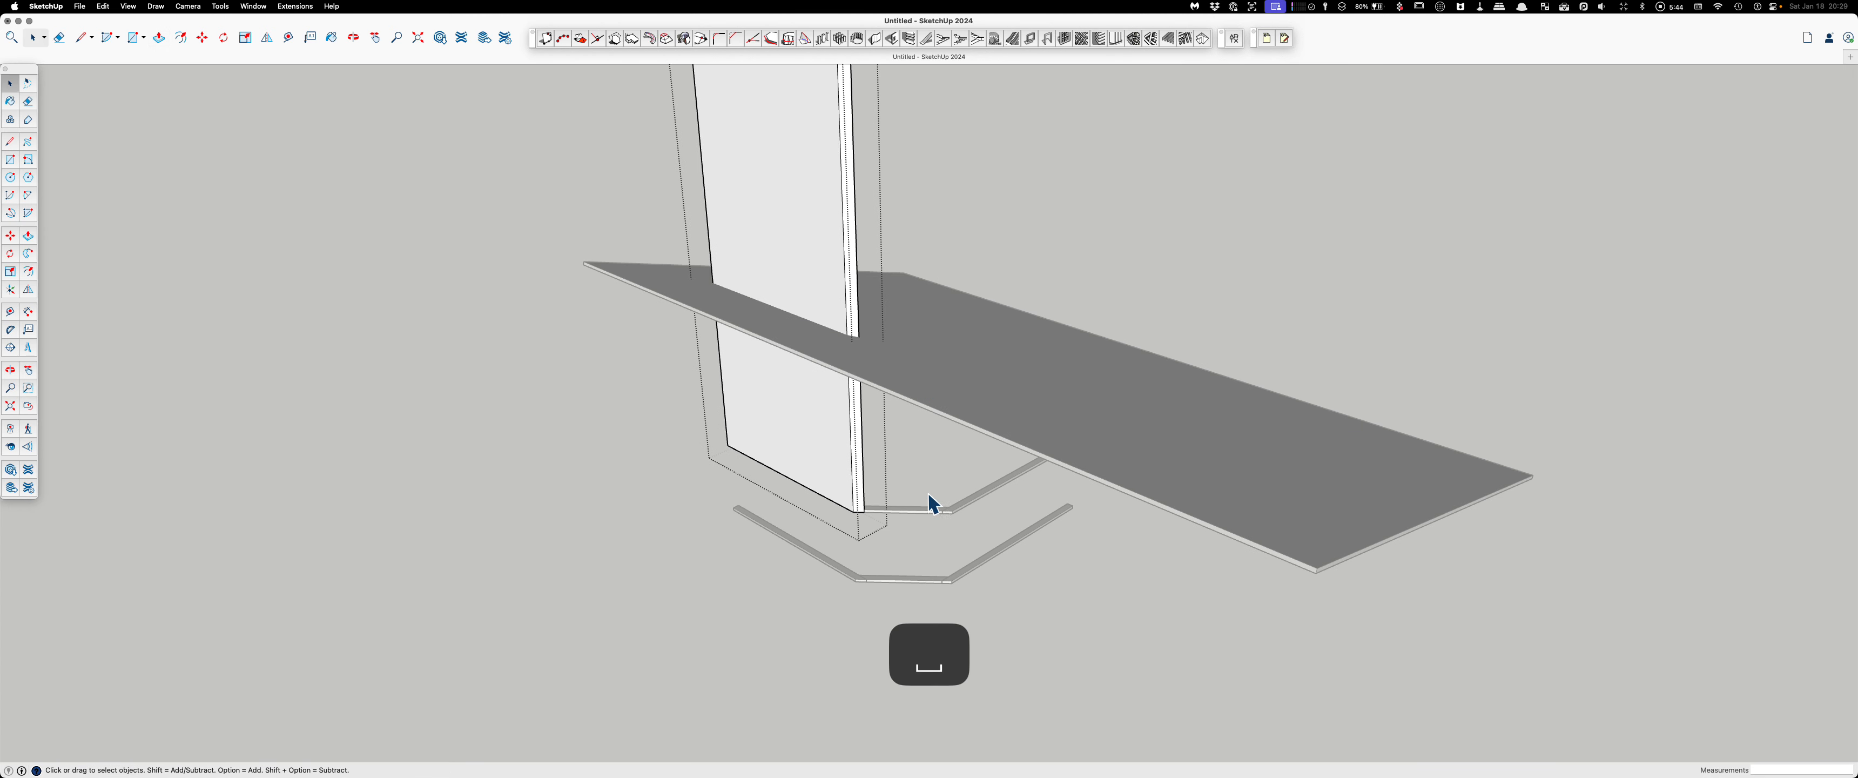
pyautogui.press('Escape')
# Step: Push/Pull the upper connecting board's top face up through the tilted slab
pyautogui.doubleClick(918, 511)
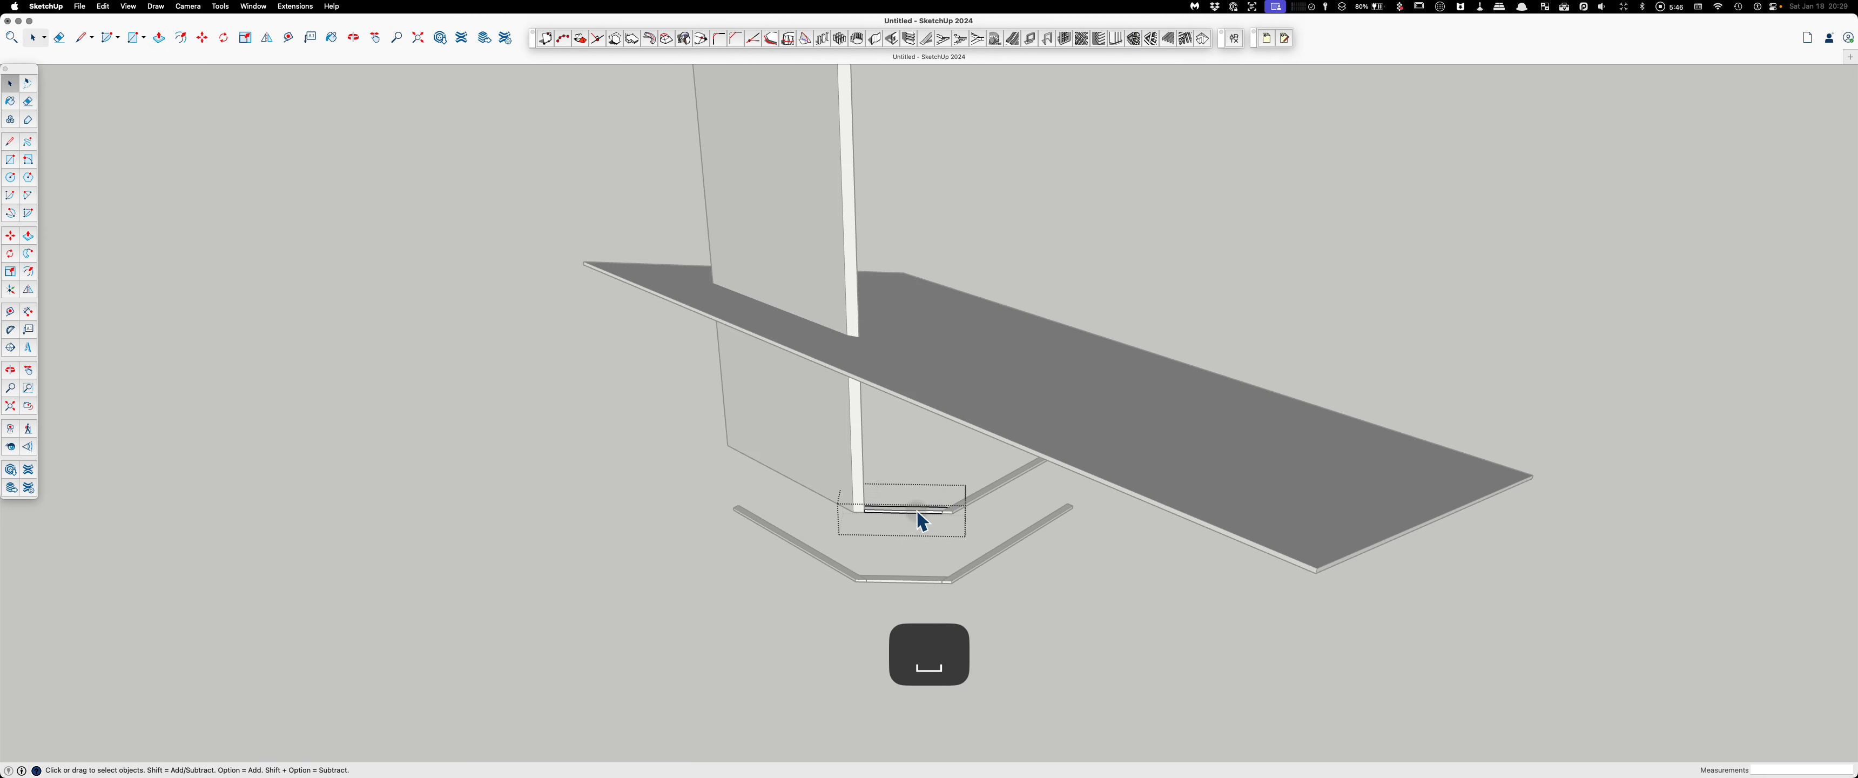
pyautogui.scroll(3, 918, 512)
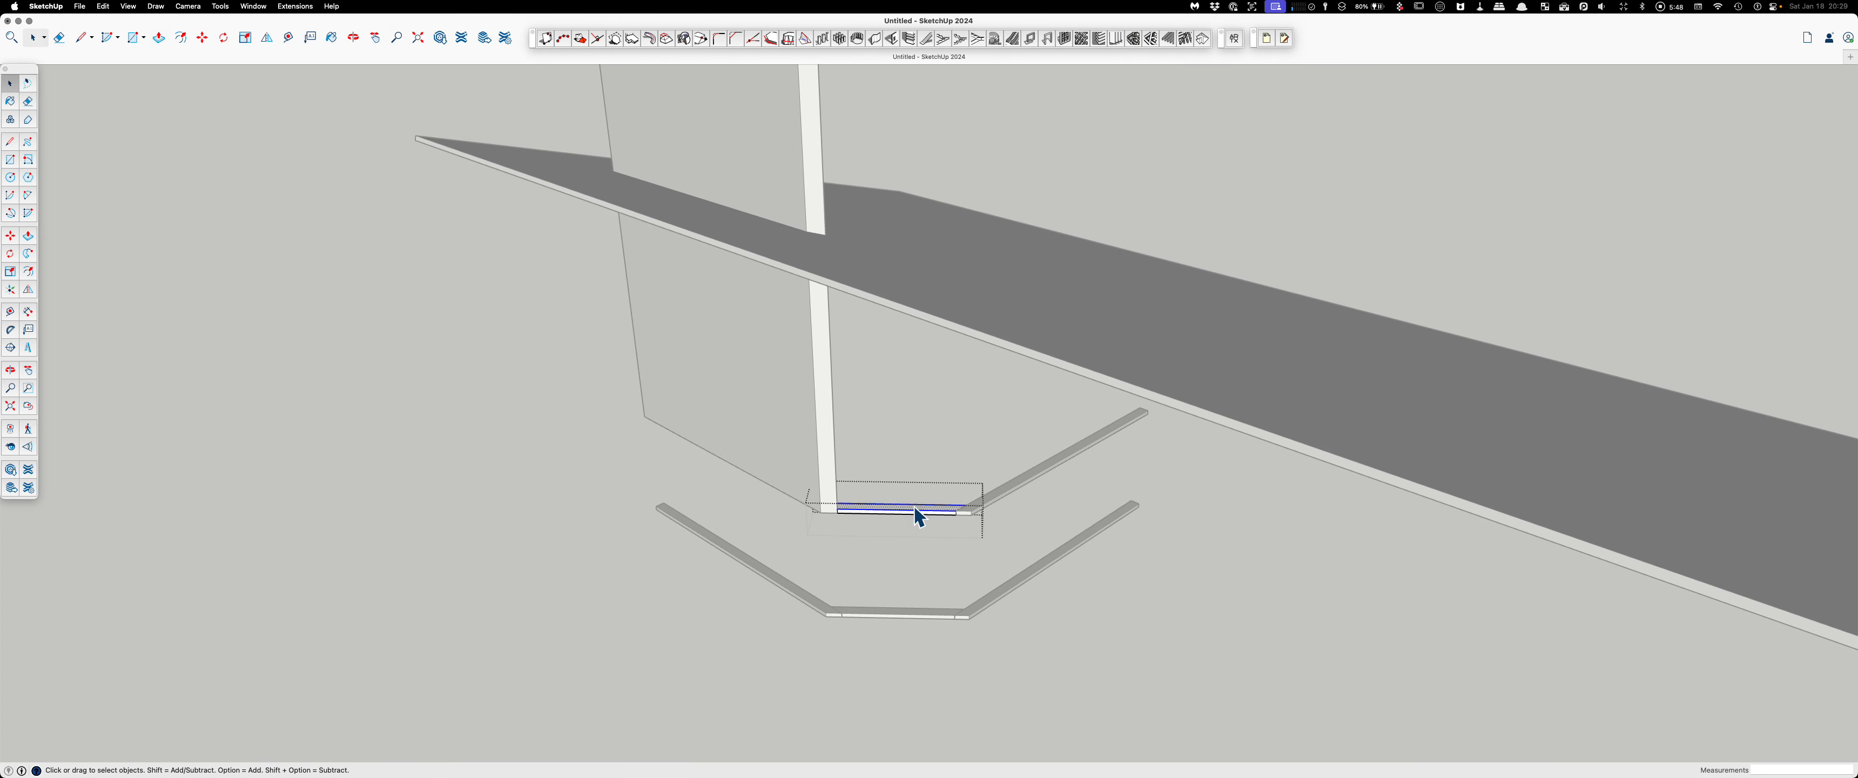
pyautogui.press('p')
pyautogui.moveTo(914, 509); pyautogui.dragTo(884, 104)
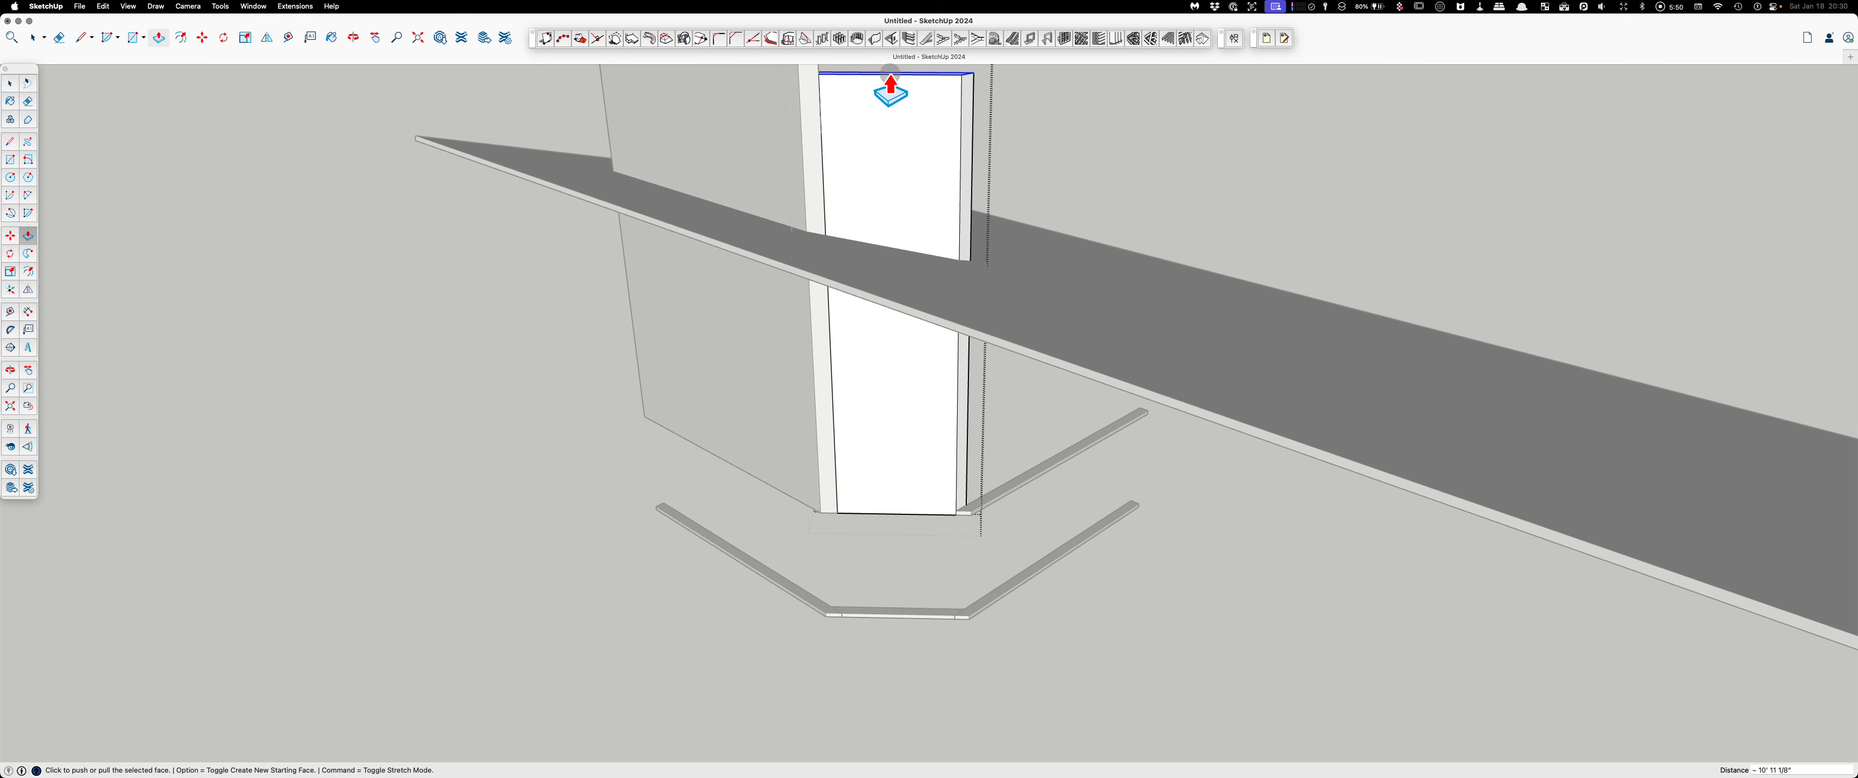
# Step: Push/Pull the remaining upper outer board's top face up through the tilted slab
pyautogui.press('Escape')
pyautogui.press('space')
pyautogui.moveTo(1019, 404); pyautogui.dragTo(1059, 426, button='middle')
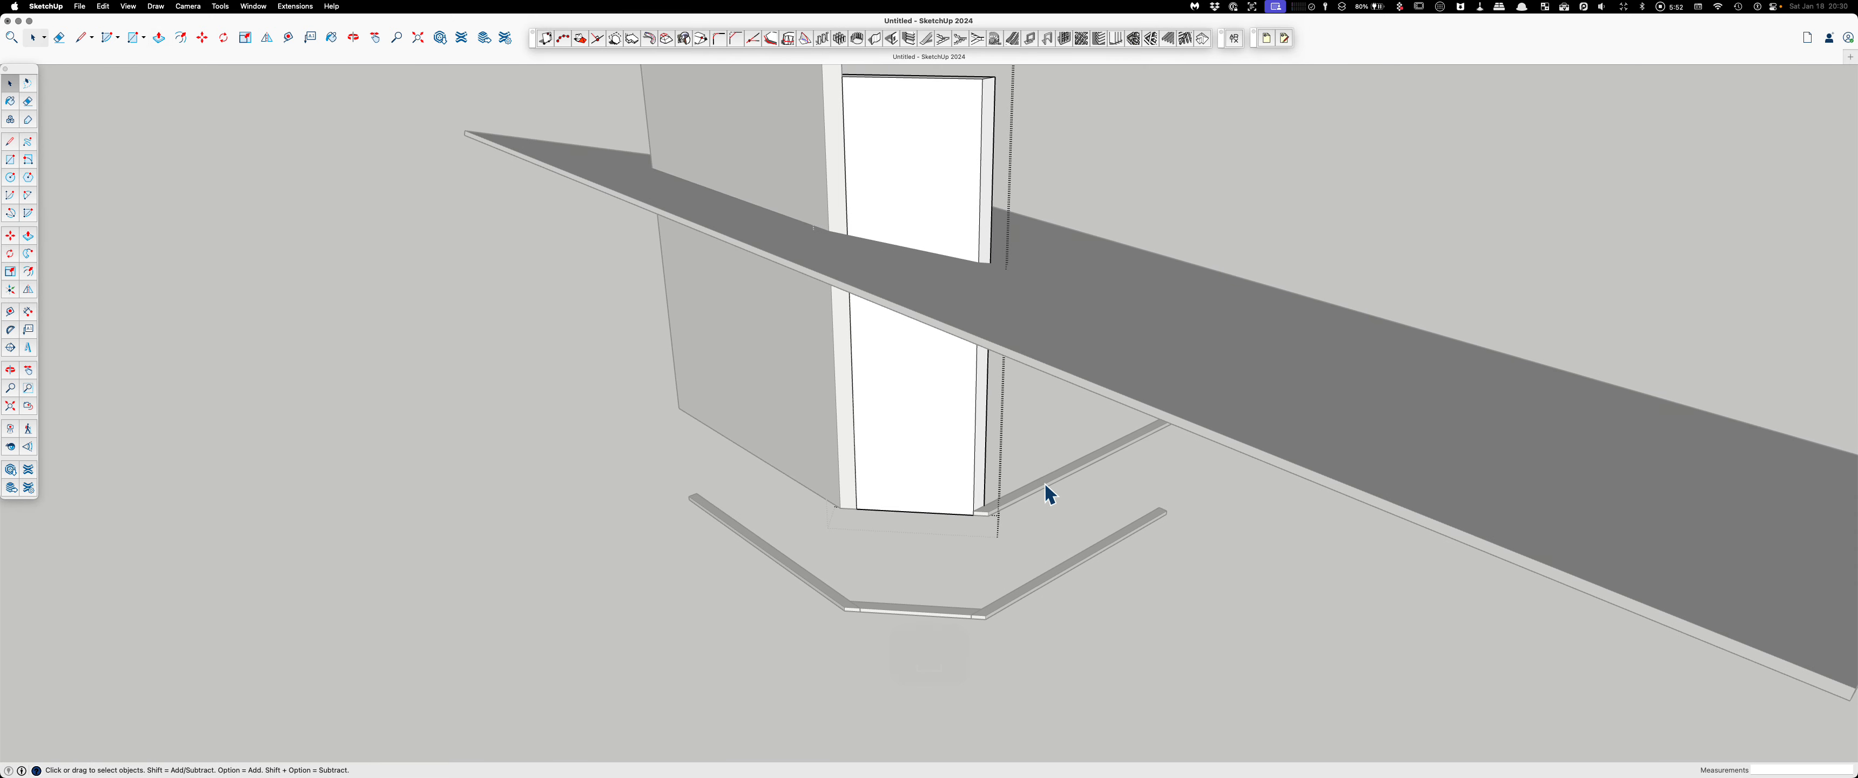
pyautogui.tripleClick(1043, 479)
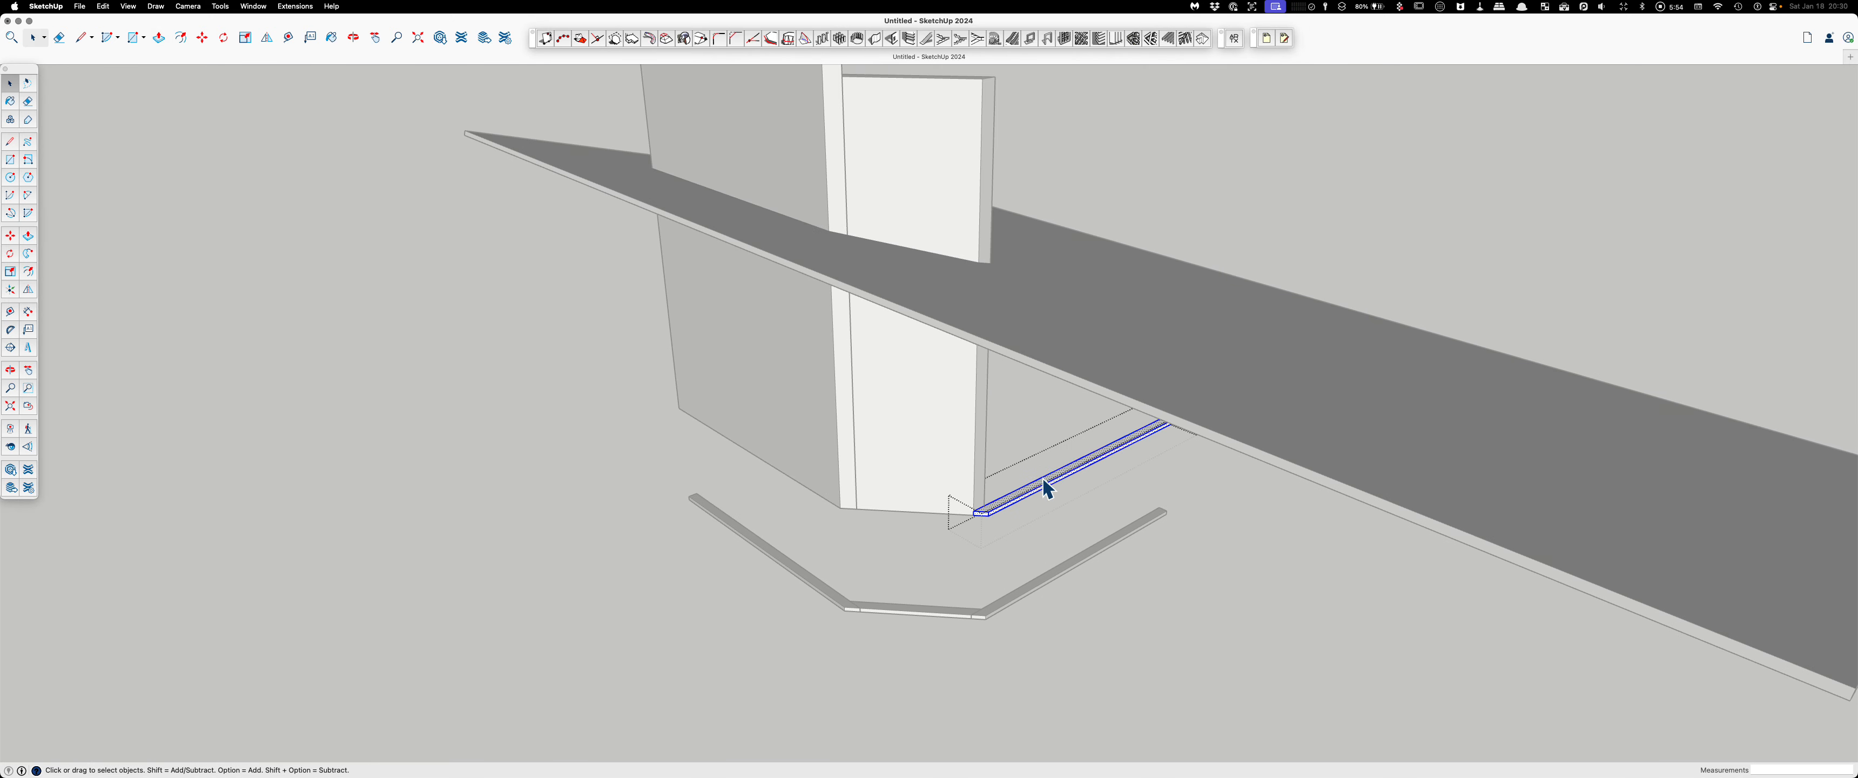
pyautogui.press('p')
pyautogui.moveTo(1043, 497); pyautogui.dragTo(1037, 112)
pyautogui.press('space')
pyautogui.click(1465, 171)
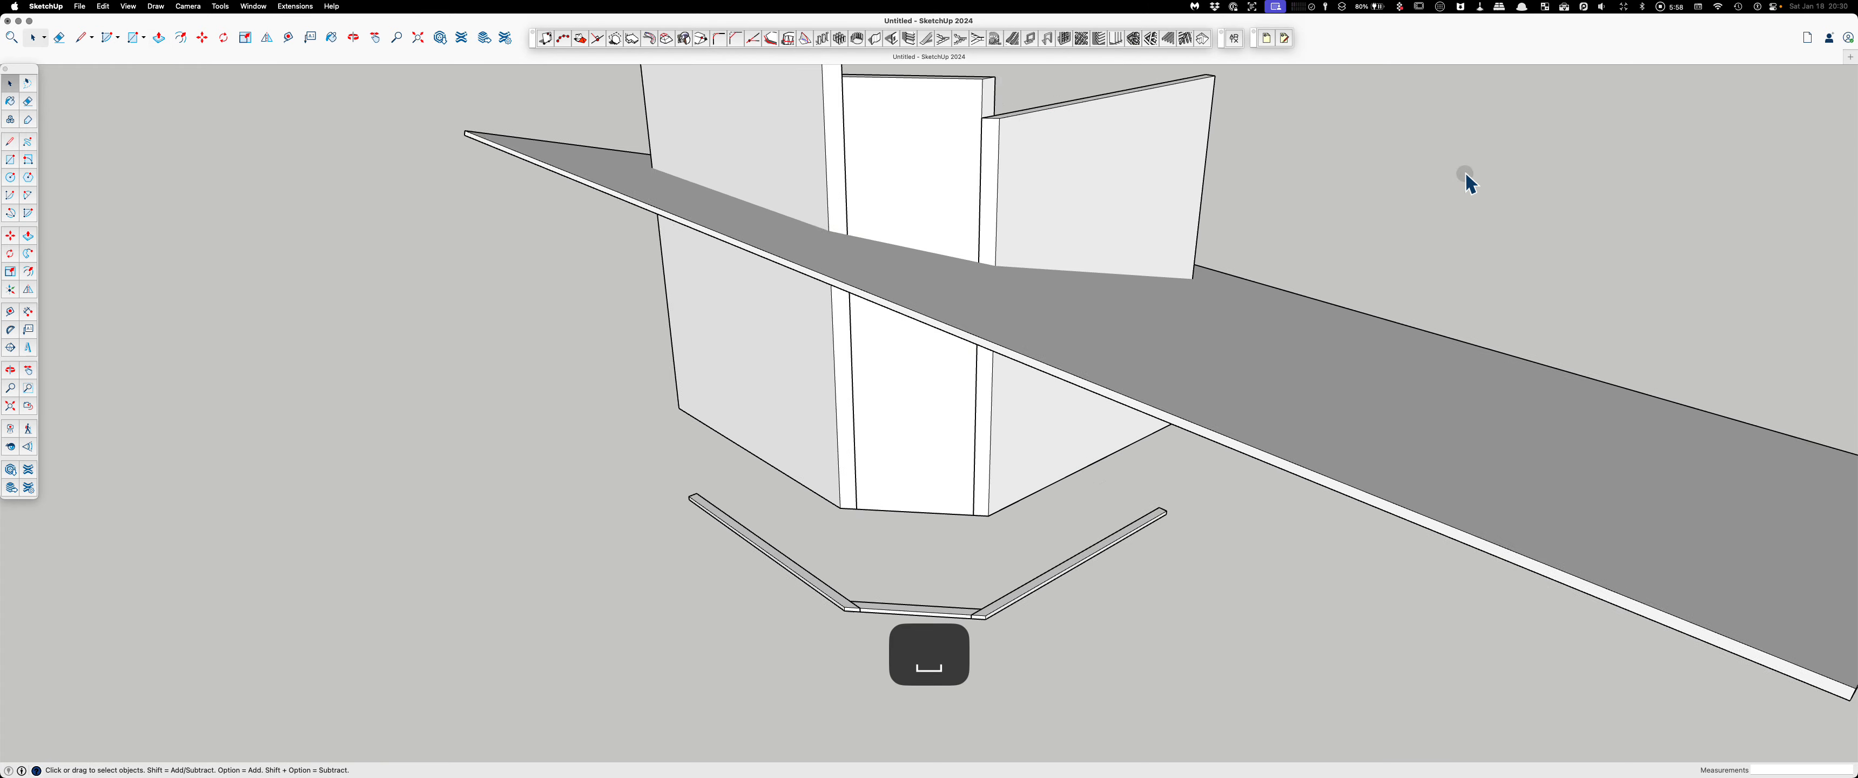
pyautogui.scroll(-3, 1465, 172)
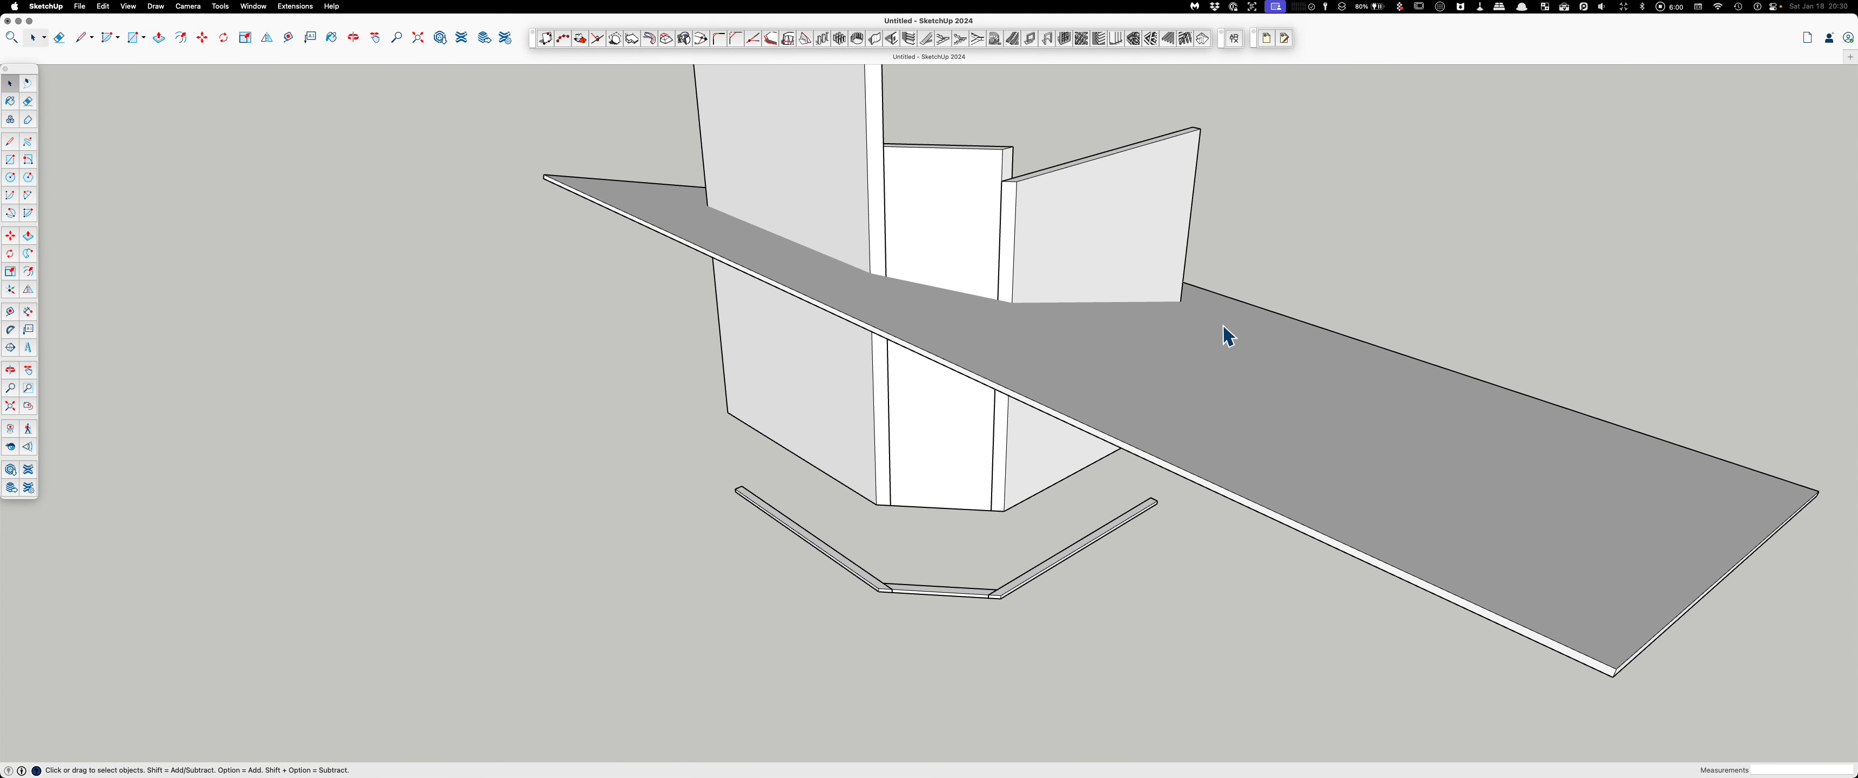
# Step: Trim the three walls with the tilted slab's upper face, removing the parts above it
pyautogui.press('t')
pyautogui.click(1189, 358)
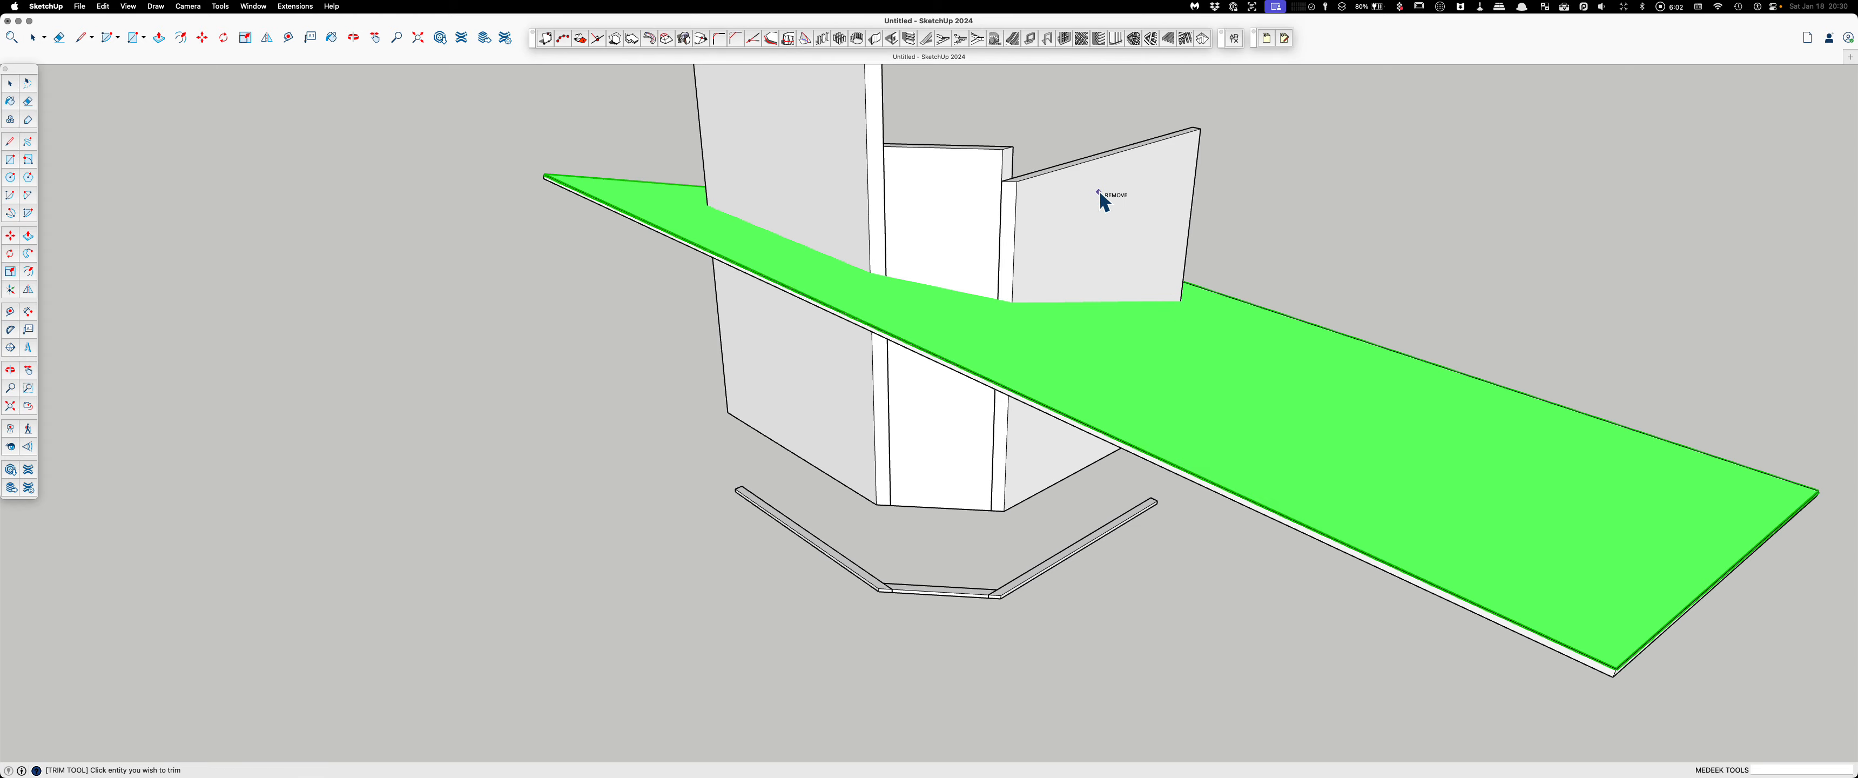
pyautogui.click(1098, 195)
pyautogui.click(910, 163)
pyautogui.click(839, 144)
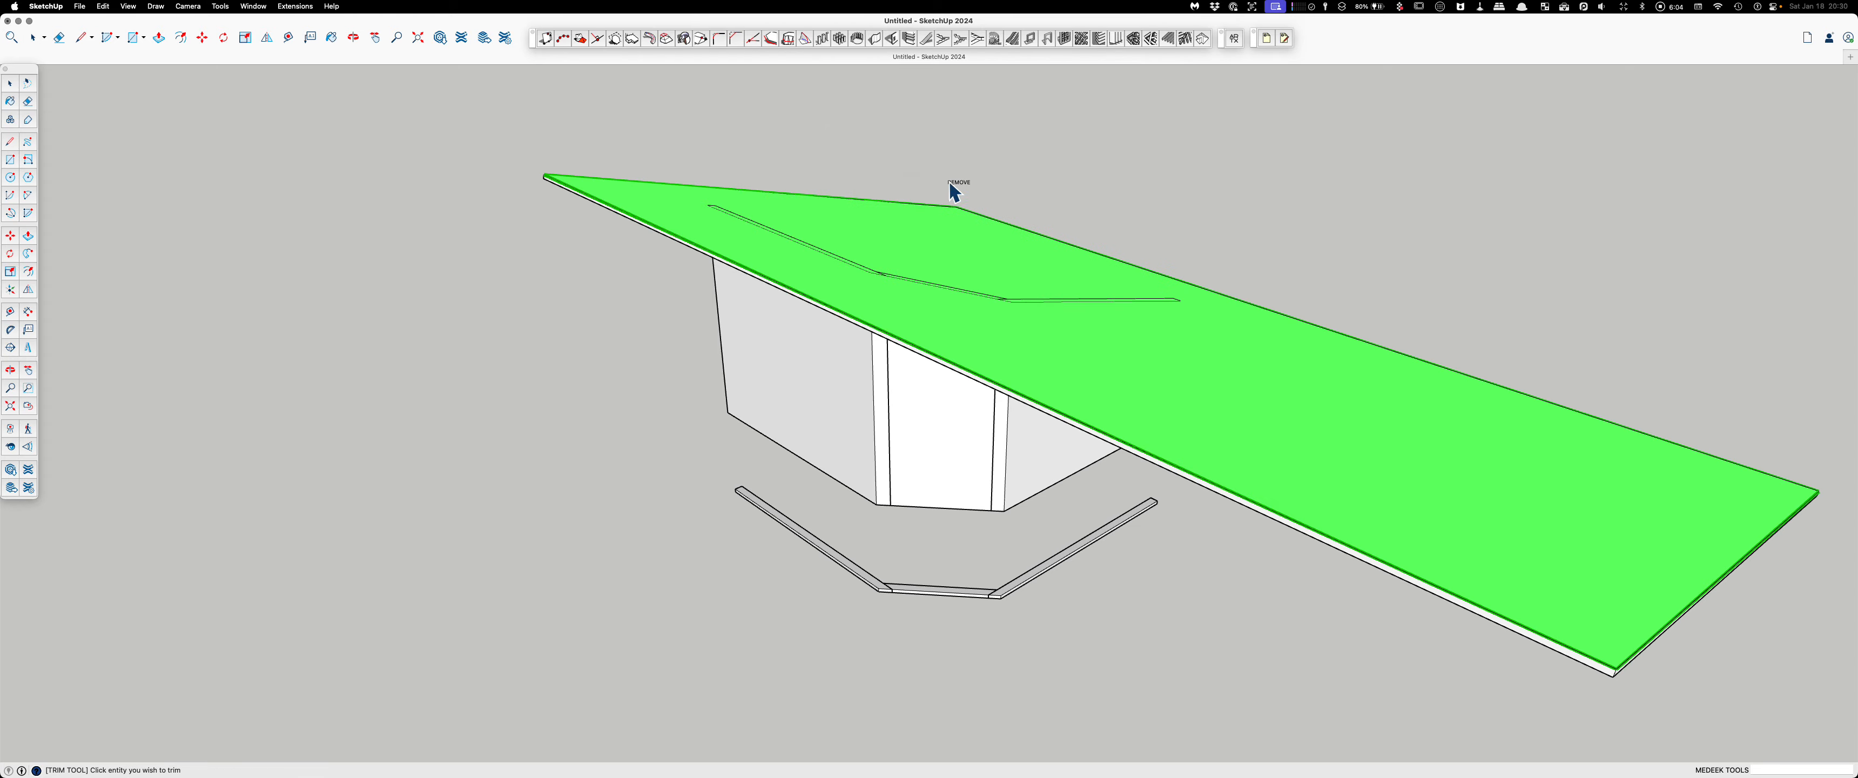
pyautogui.moveTo(953, 184); pyautogui.dragTo(970, 190, button='middle')
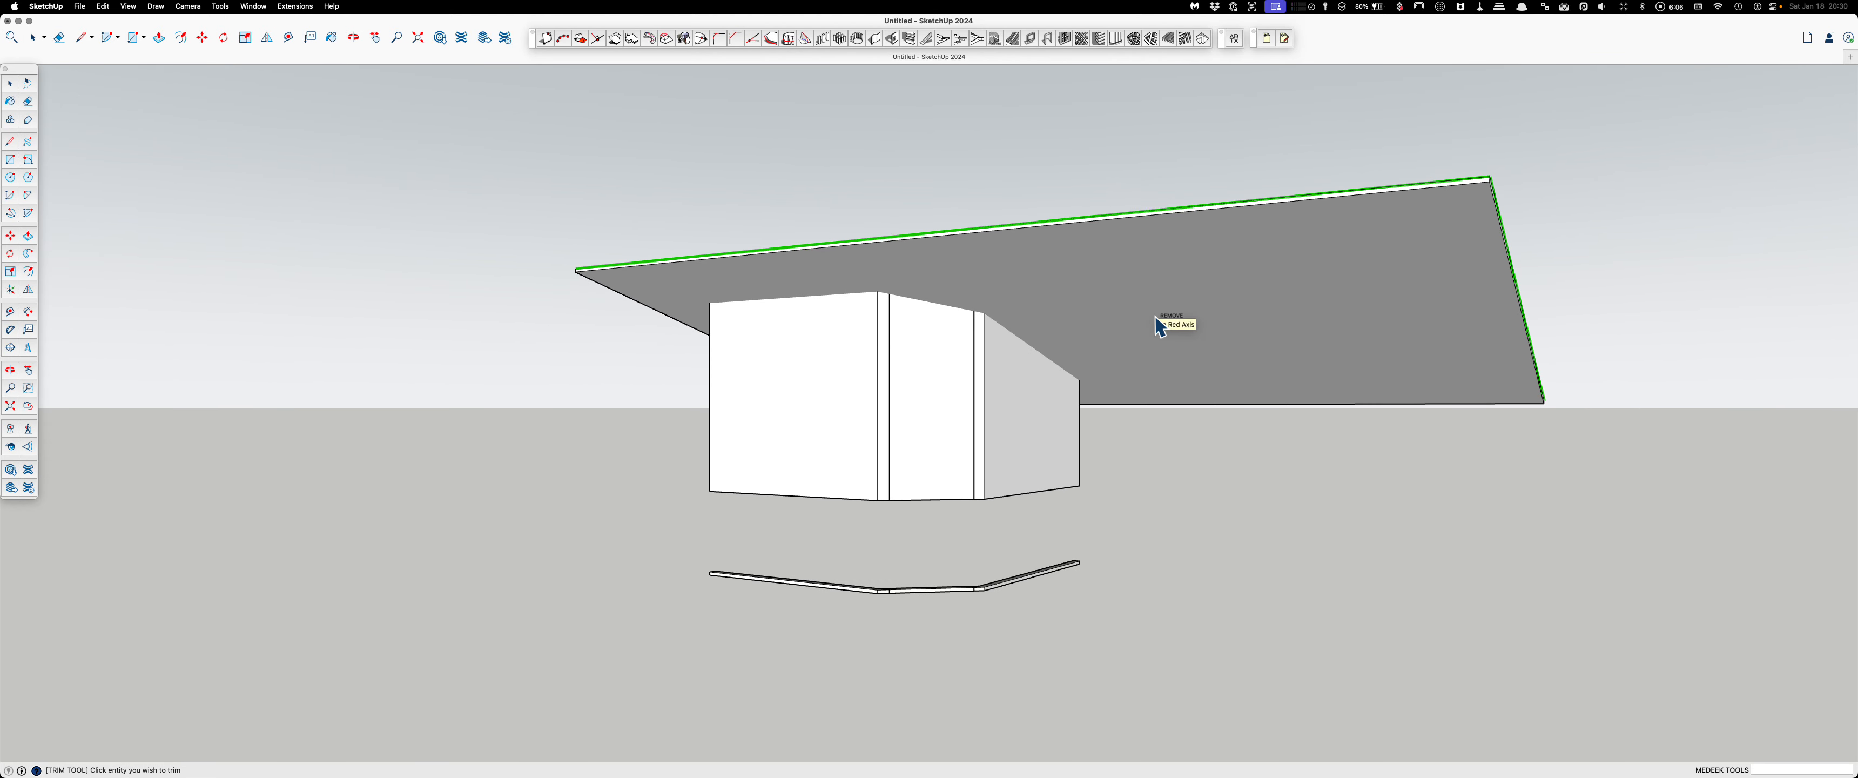
# Step: Trim the three walls with the slab's underside, removing the parts below so only the sloped pieces inside the slab remain
pyautogui.click(1169, 283)
pyautogui.click(1035, 433)
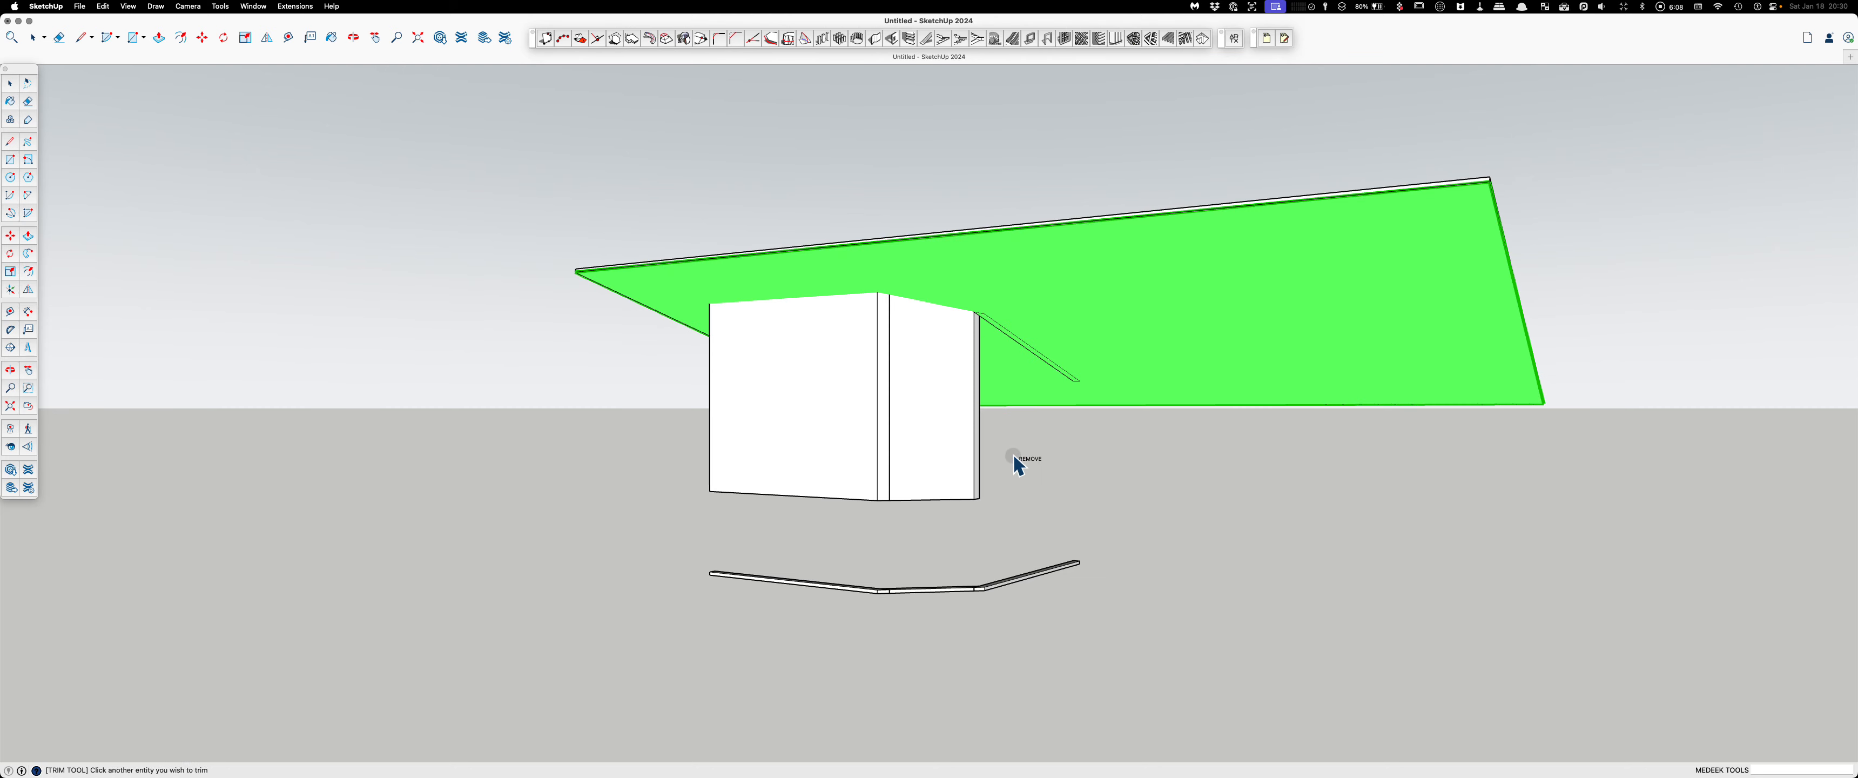
pyautogui.click(942, 443)
pyautogui.click(842, 444)
pyautogui.press('Escape')
pyautogui.press('space')
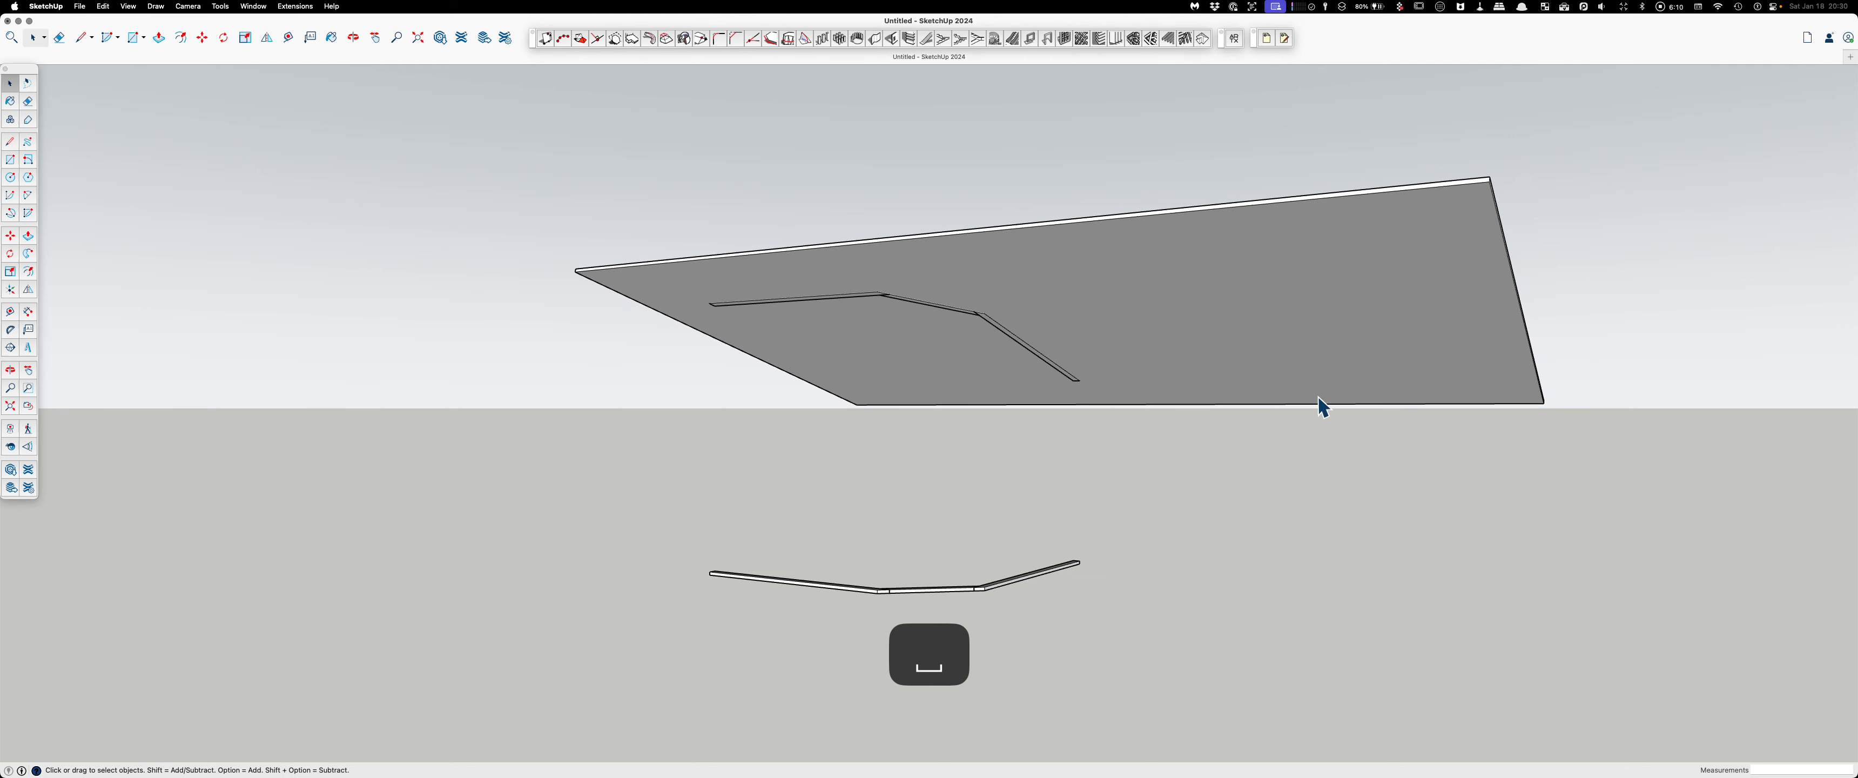
# Step: Move the tilted slab 50' along the green axis, away from the trimmed sloped pieces
pyautogui.moveTo(1317, 258); pyautogui.dragTo(1049, 462, button='middle')
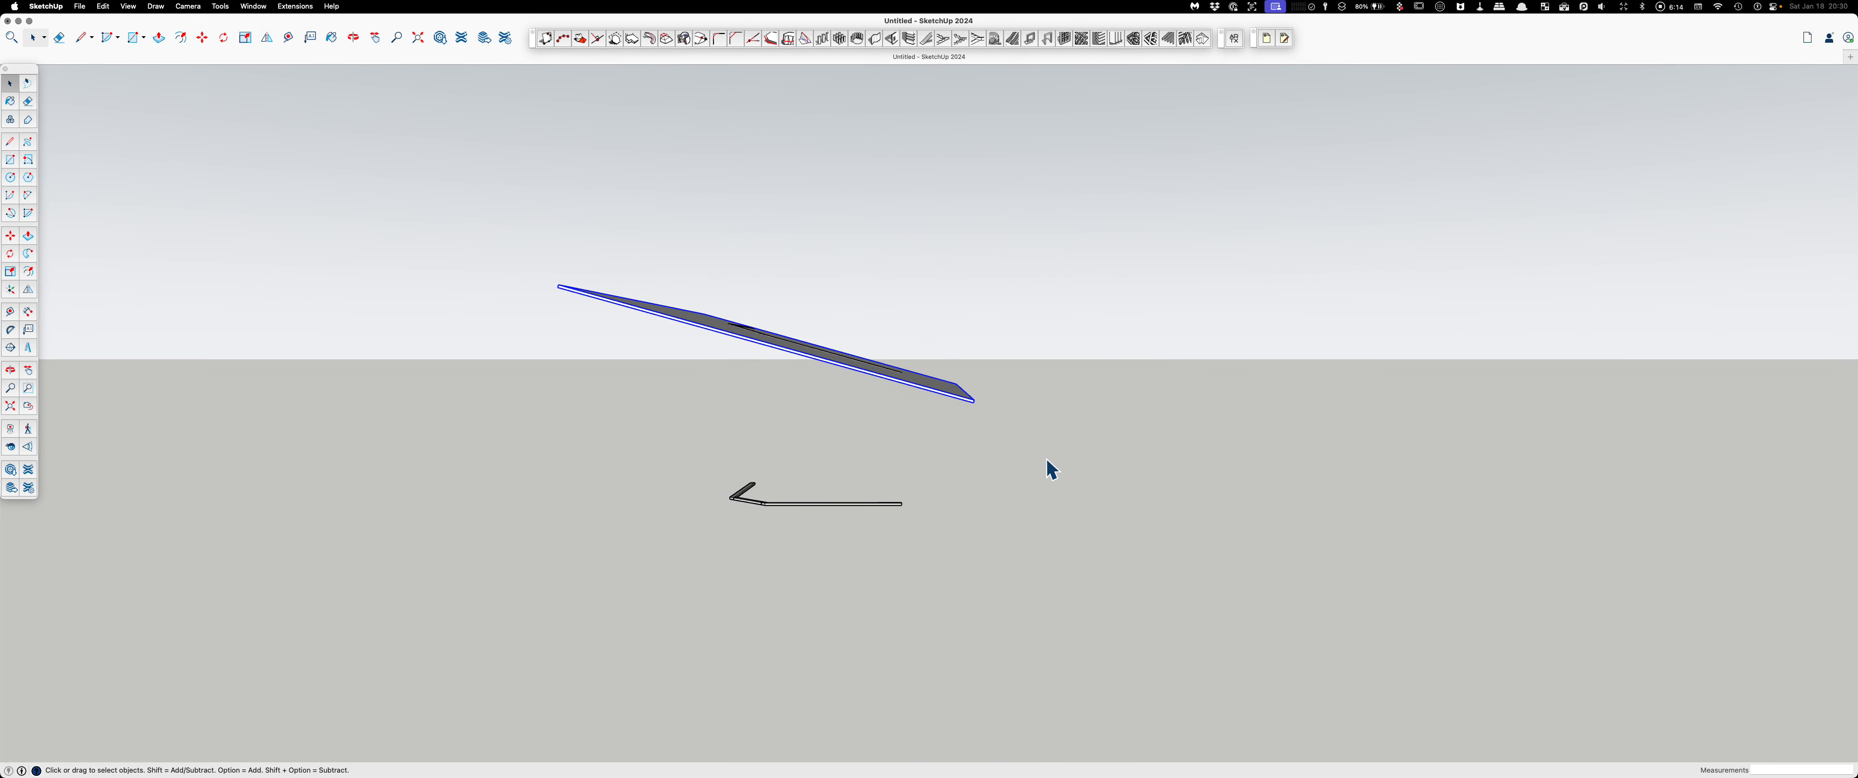
pyautogui.press('m')
pyautogui.click(1056, 477)
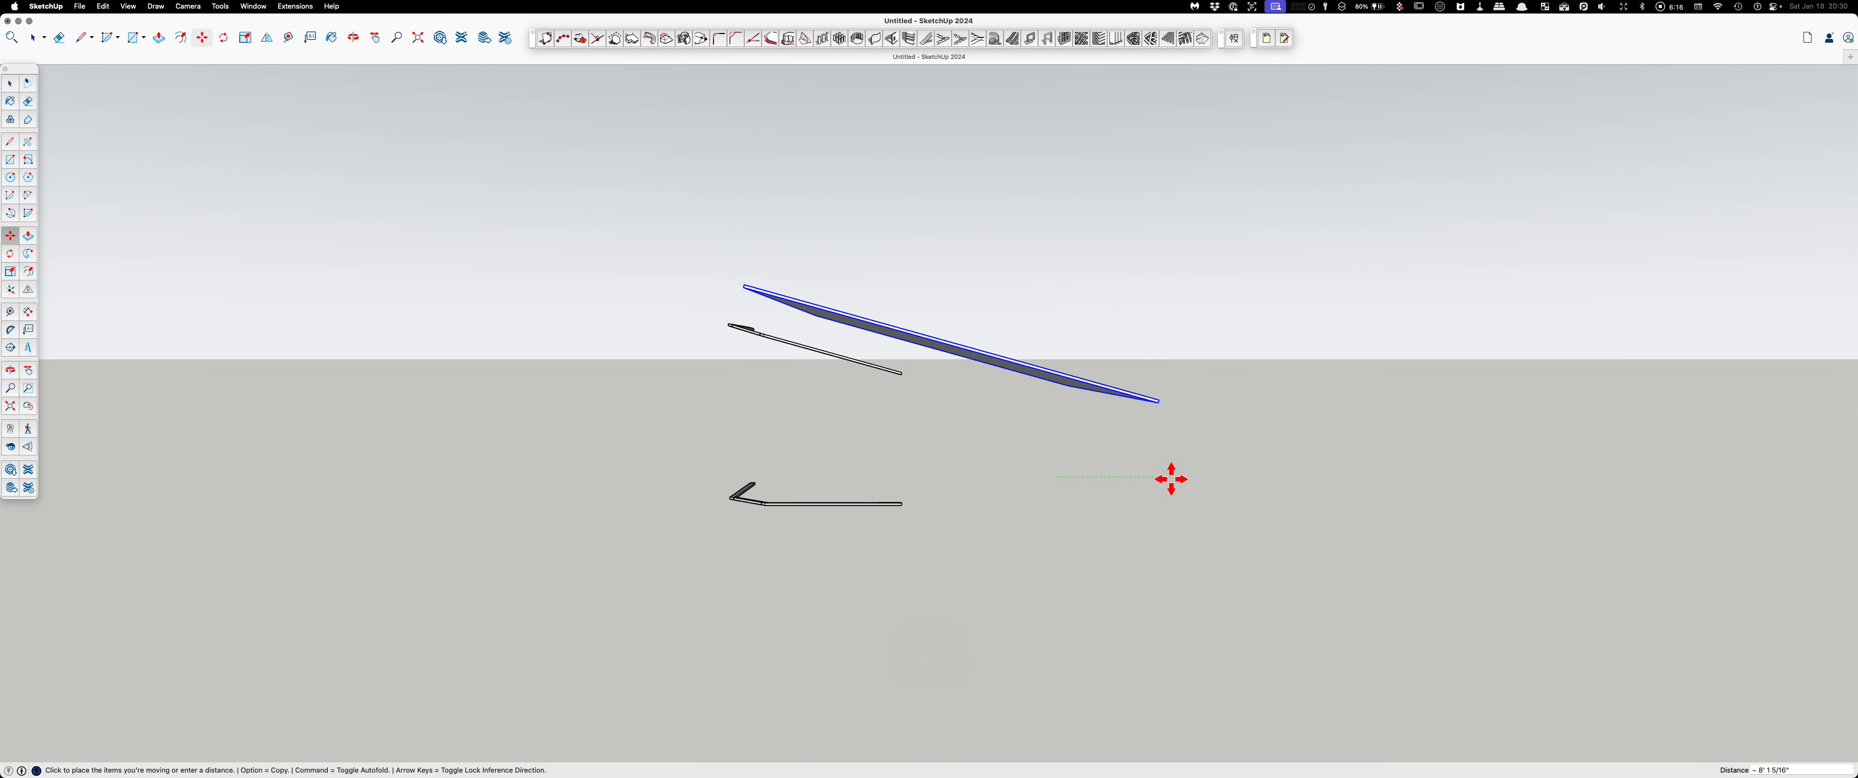
pyautogui.write('50')
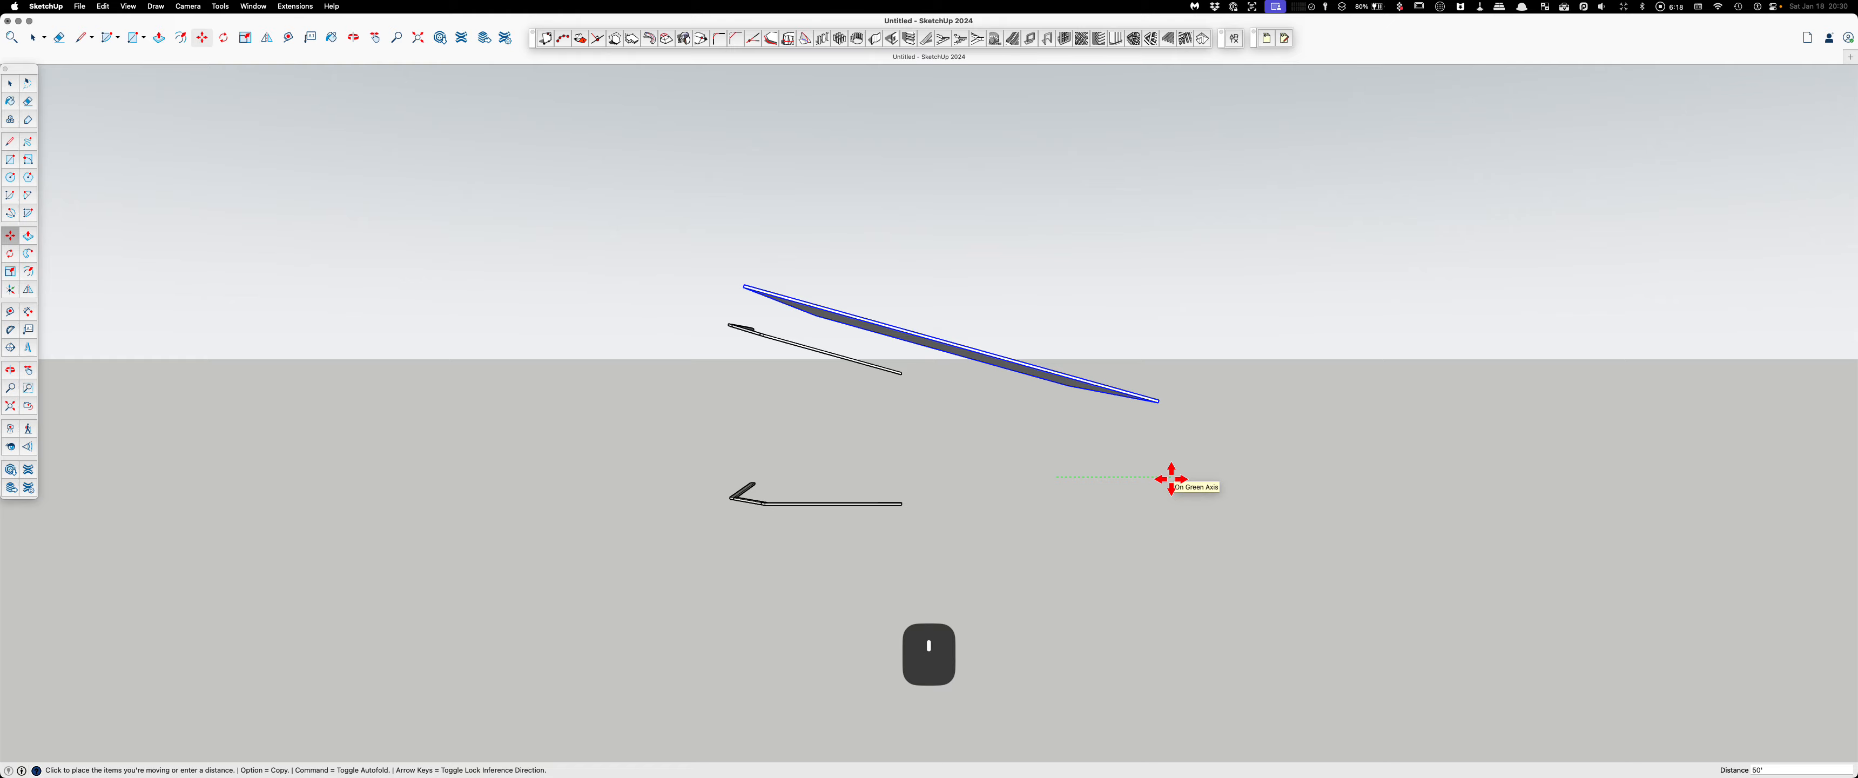
pyautogui.press('Return')
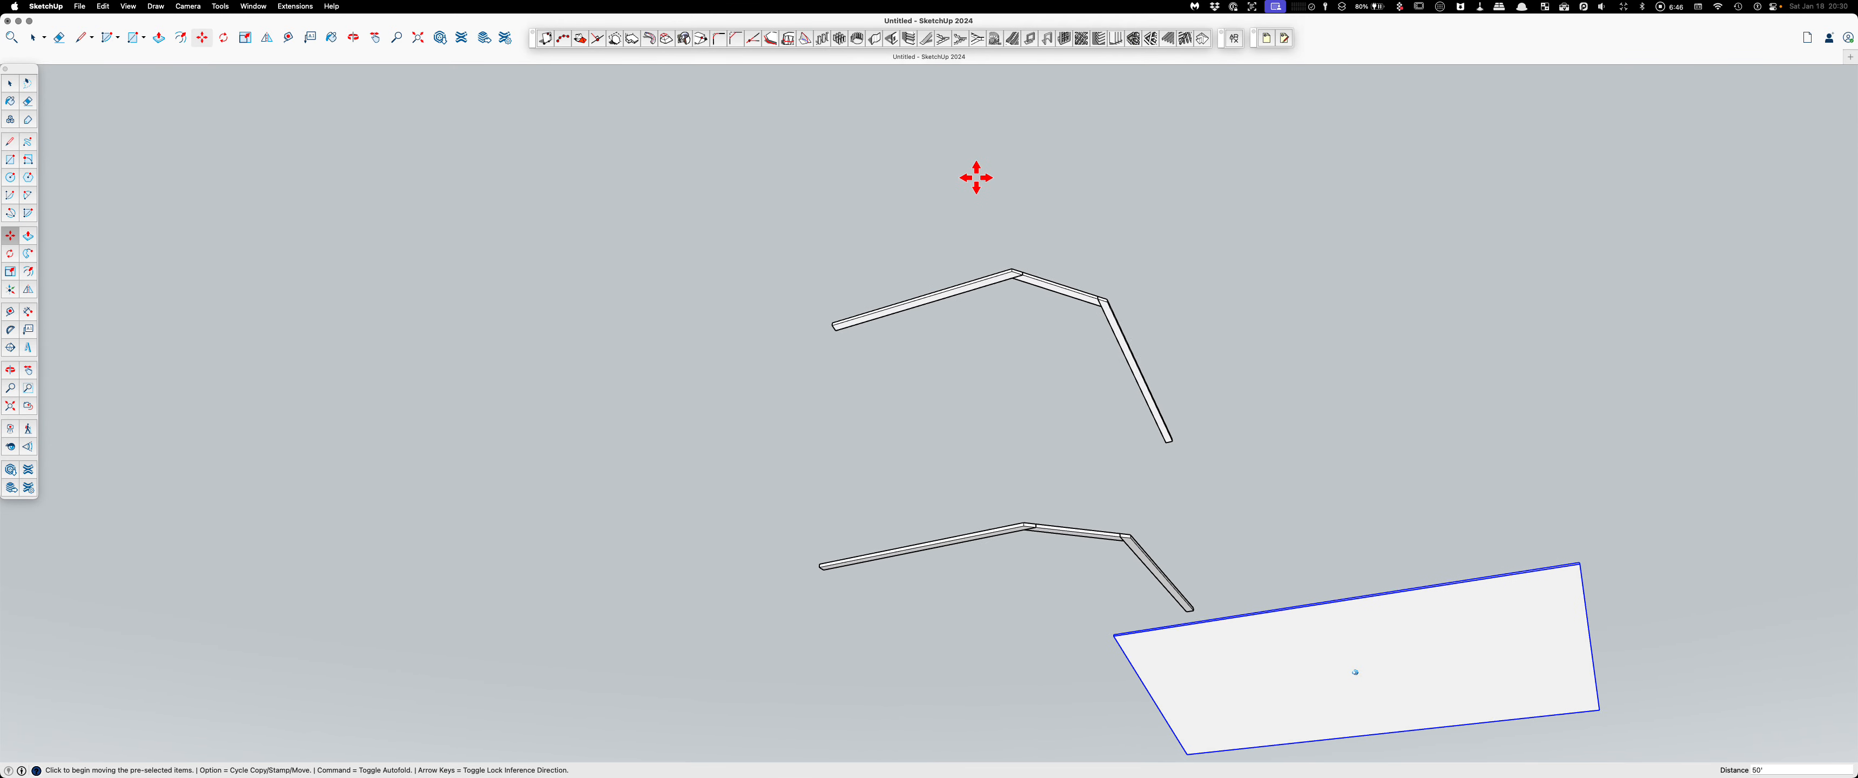
# Step: Copy the sloped connecting piece of the upper set and paste it on open ground away from the lower boards
pyautogui.scroll(5, 1112, 311)
pyautogui.scroll(5, 1027, 265)
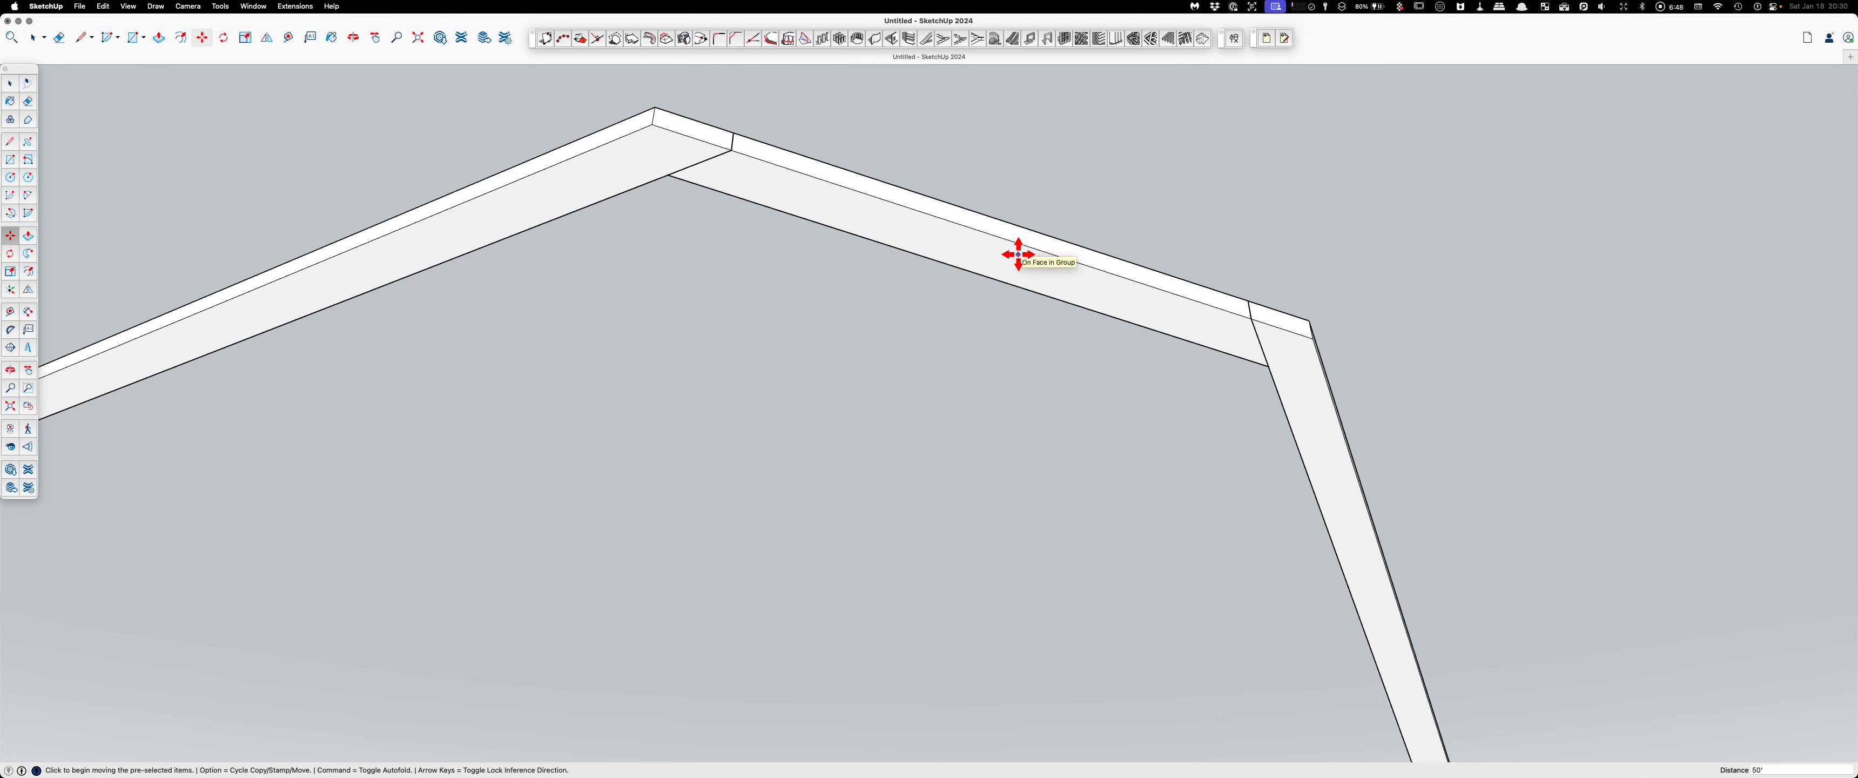
pyautogui.press('space')
pyautogui.click(1000, 257)
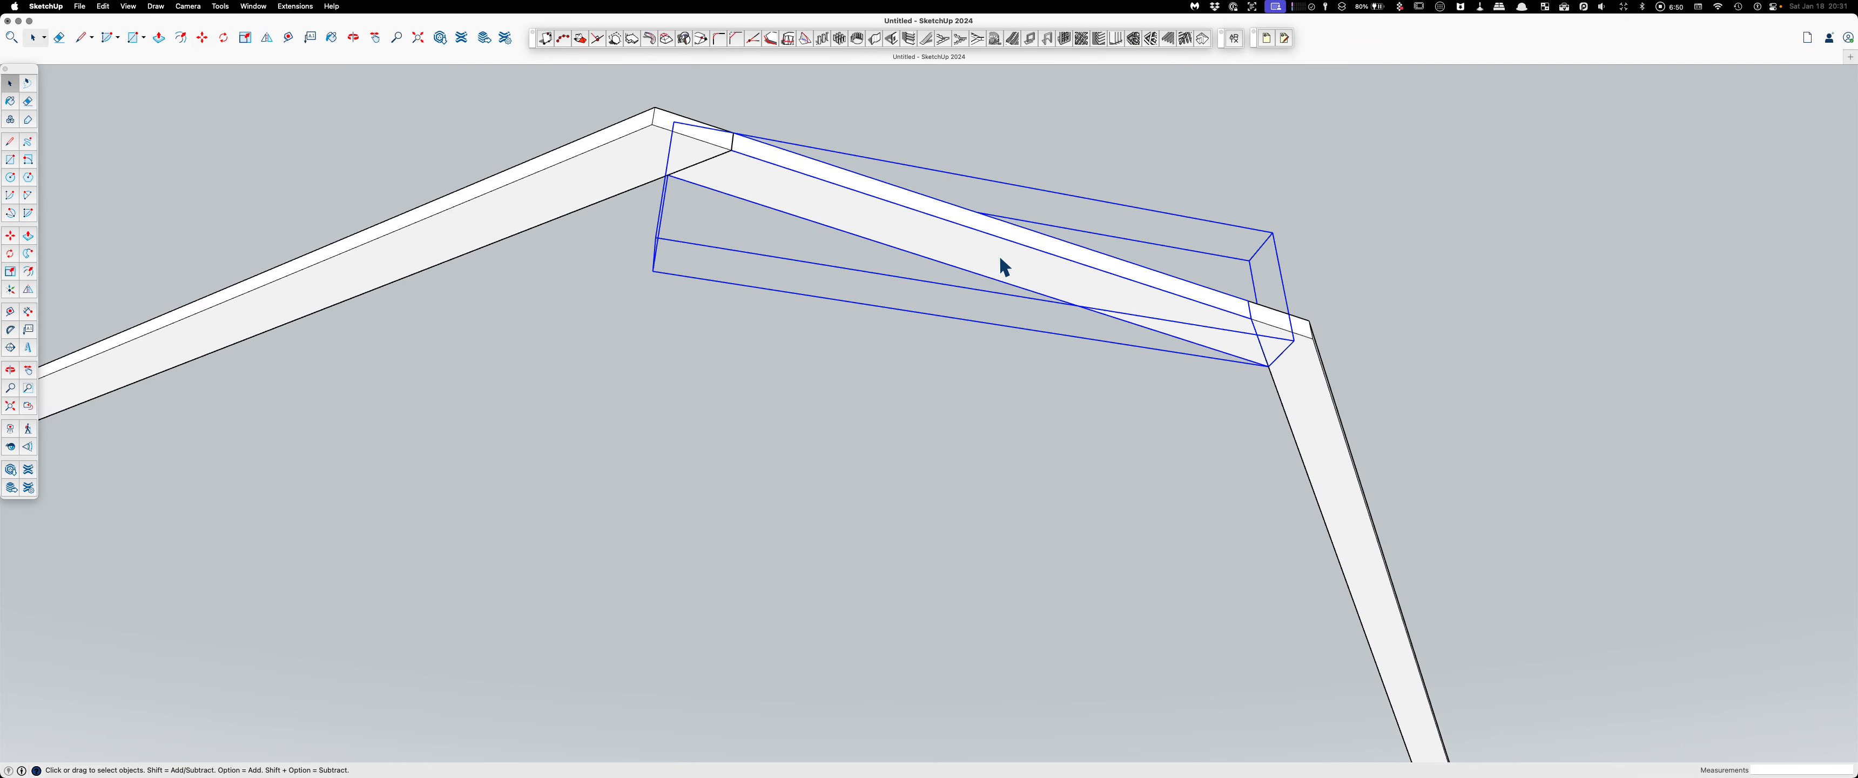
pyautogui.press('super+c')
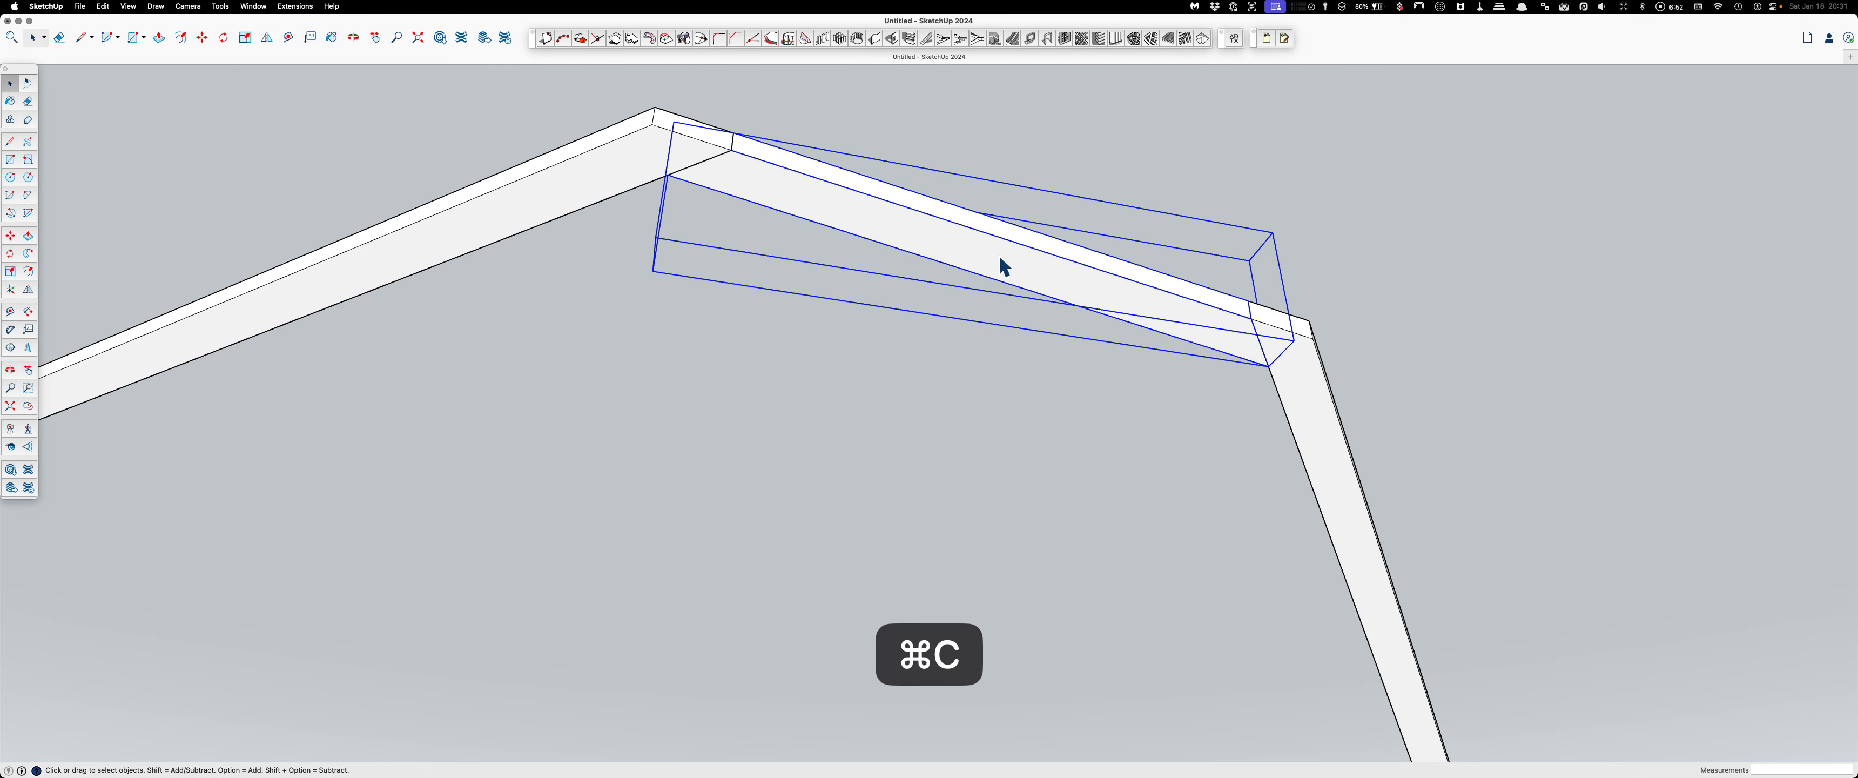
pyautogui.scroll(-5, 1000, 257)
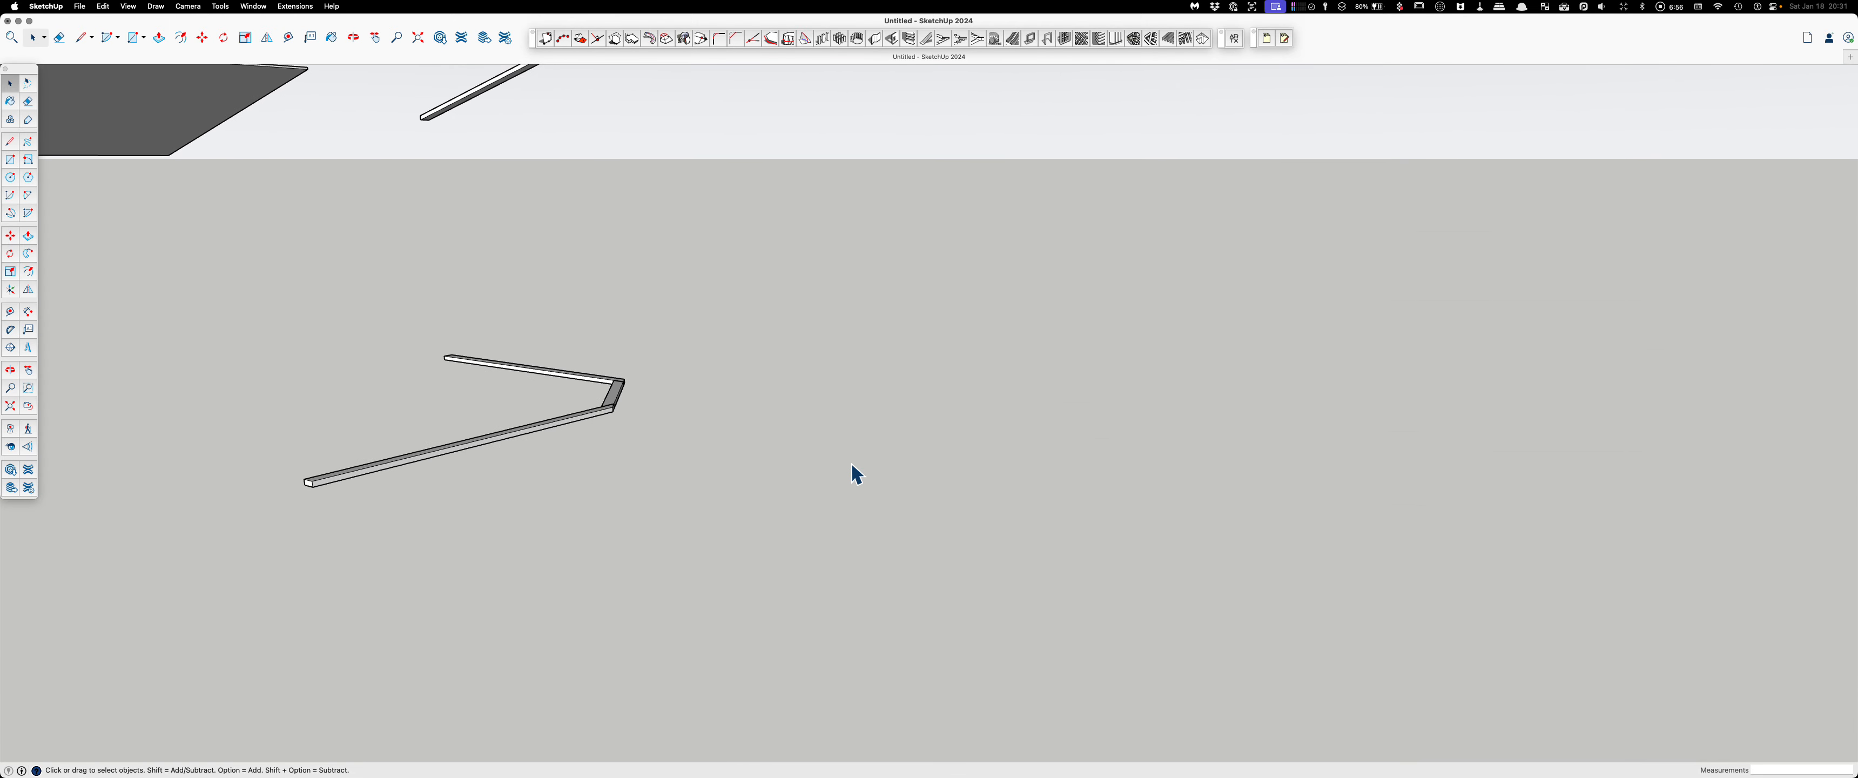
pyautogui.press('super+v')
pyautogui.click(883, 556)
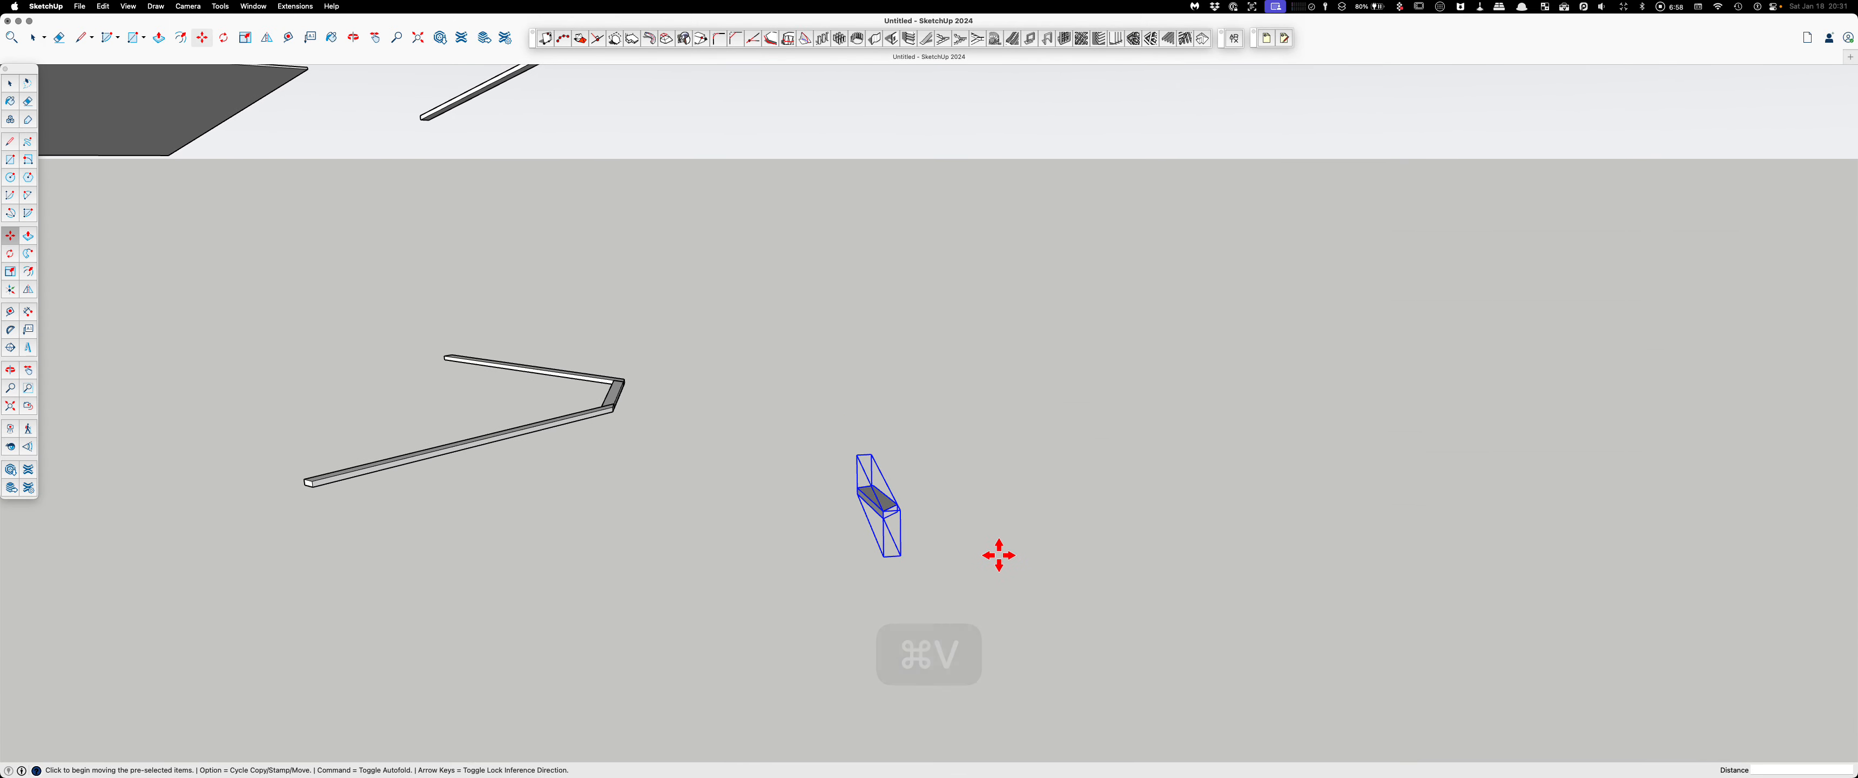
pyautogui.press('space')
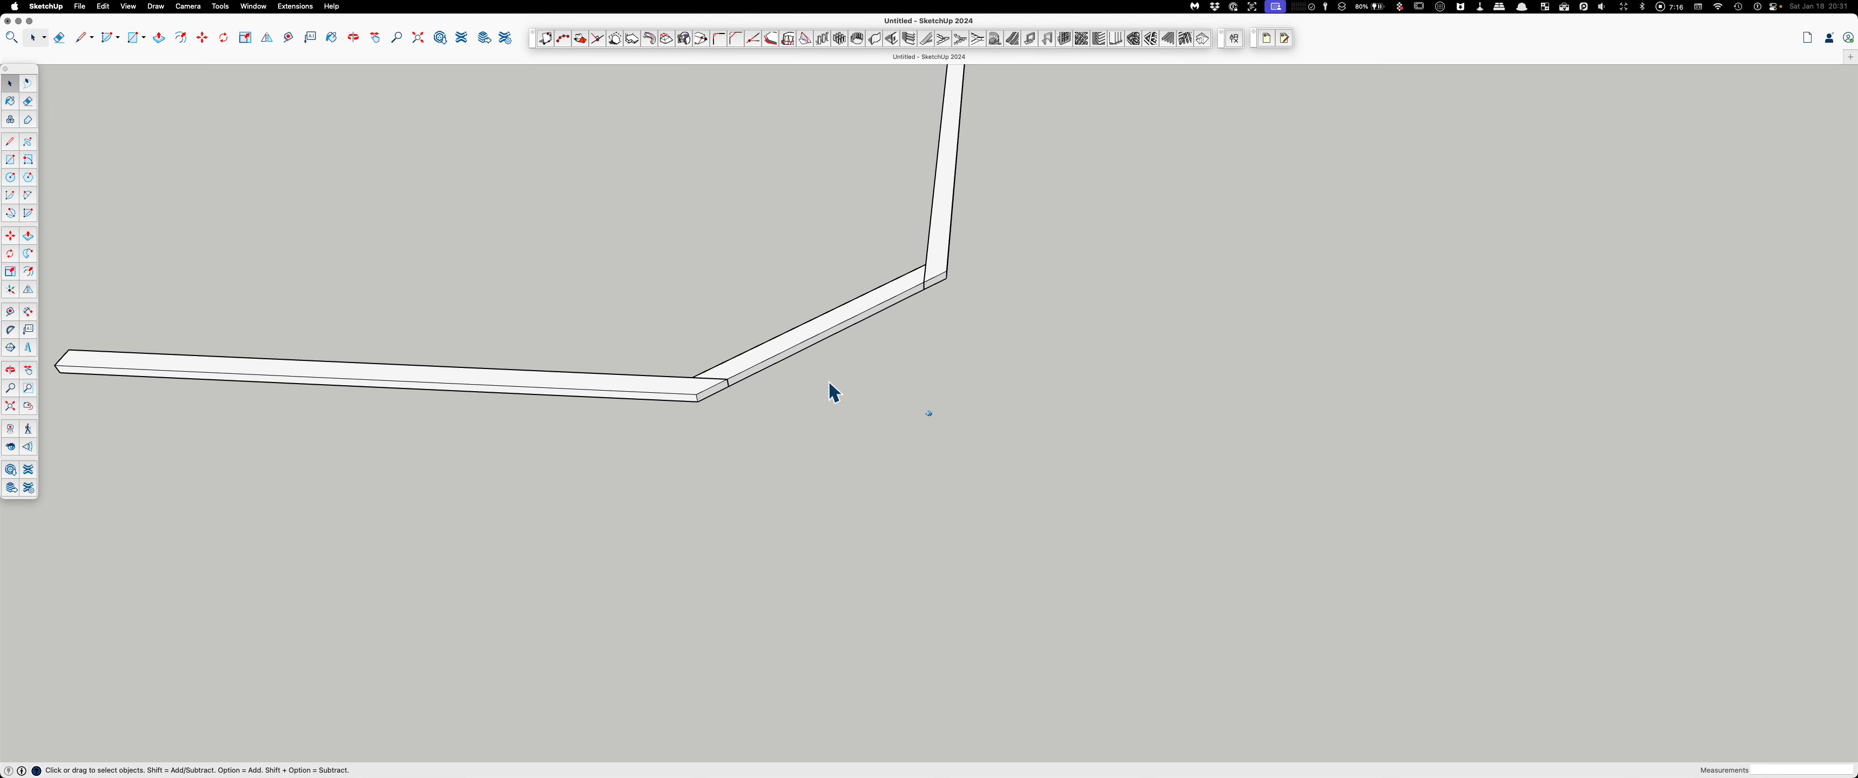
# Step: Rotate the pasted piece about 42 degrees around the blue axis, pivoting on the inner corner of the joined connecting board
pyautogui.scroll(-5, 828, 380)
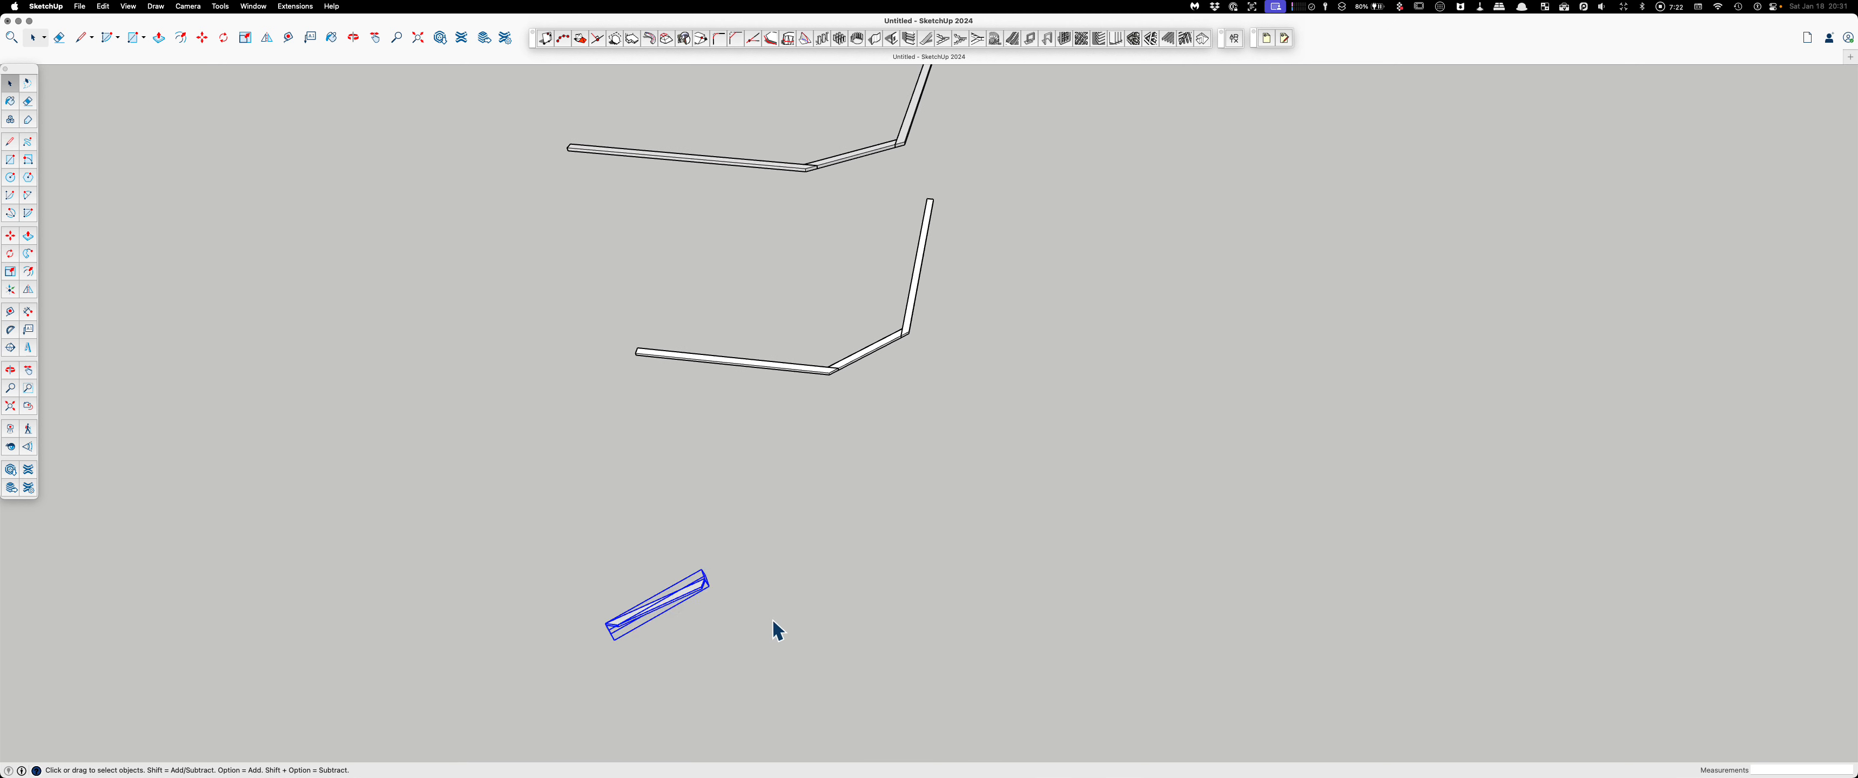
pyautogui.press('q')
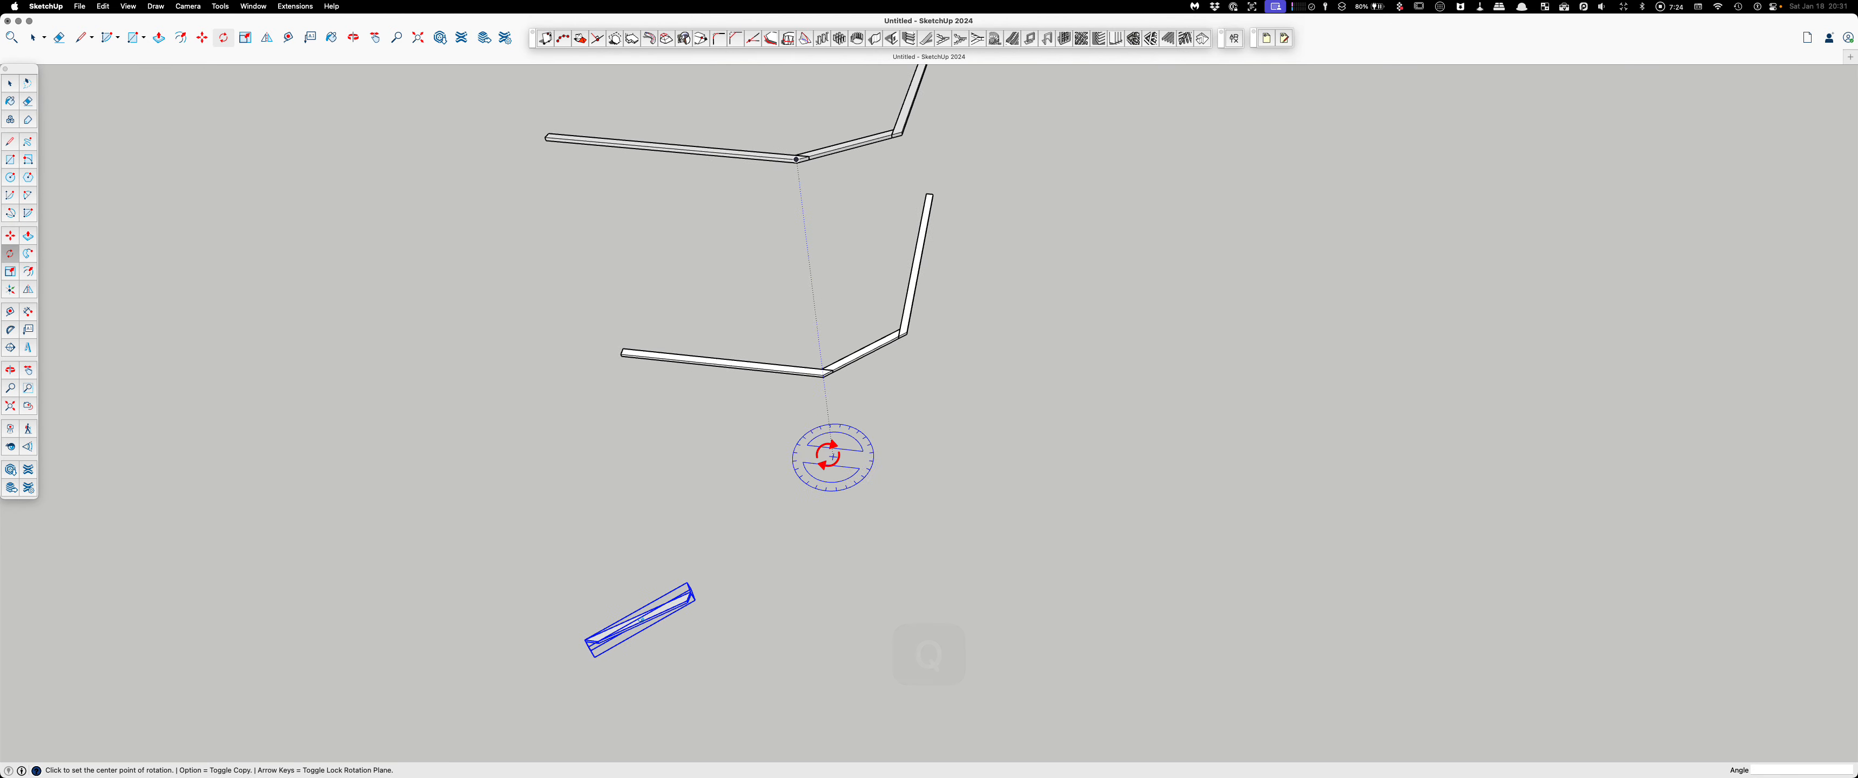
pyautogui.scroll(10, 830, 446)
pyautogui.scroll(5, 642, 491)
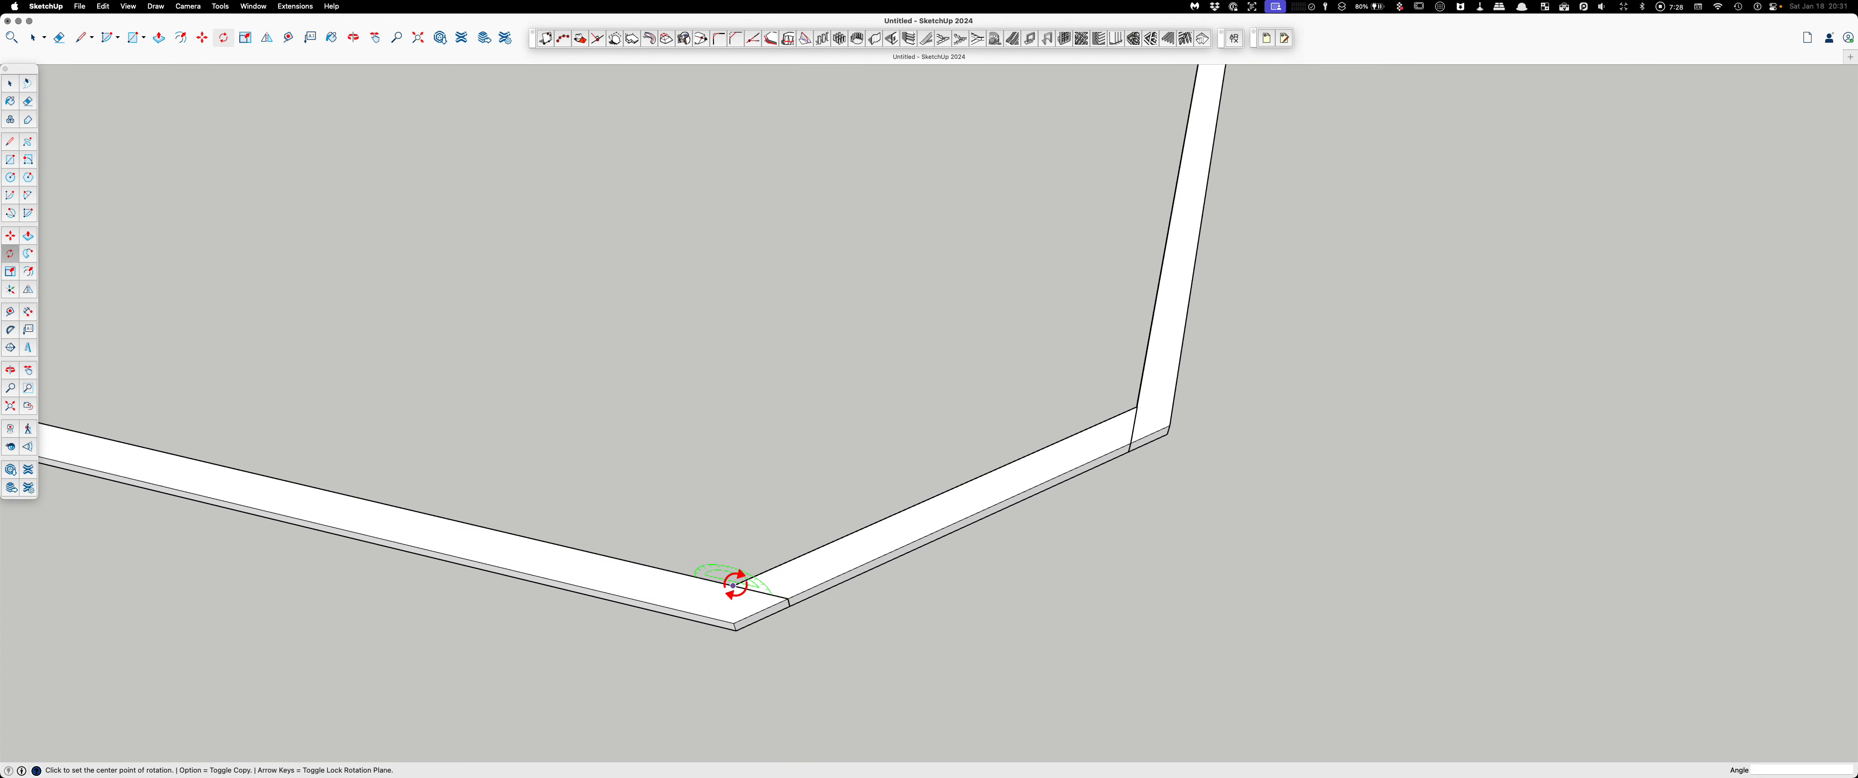
pyautogui.press('Up')
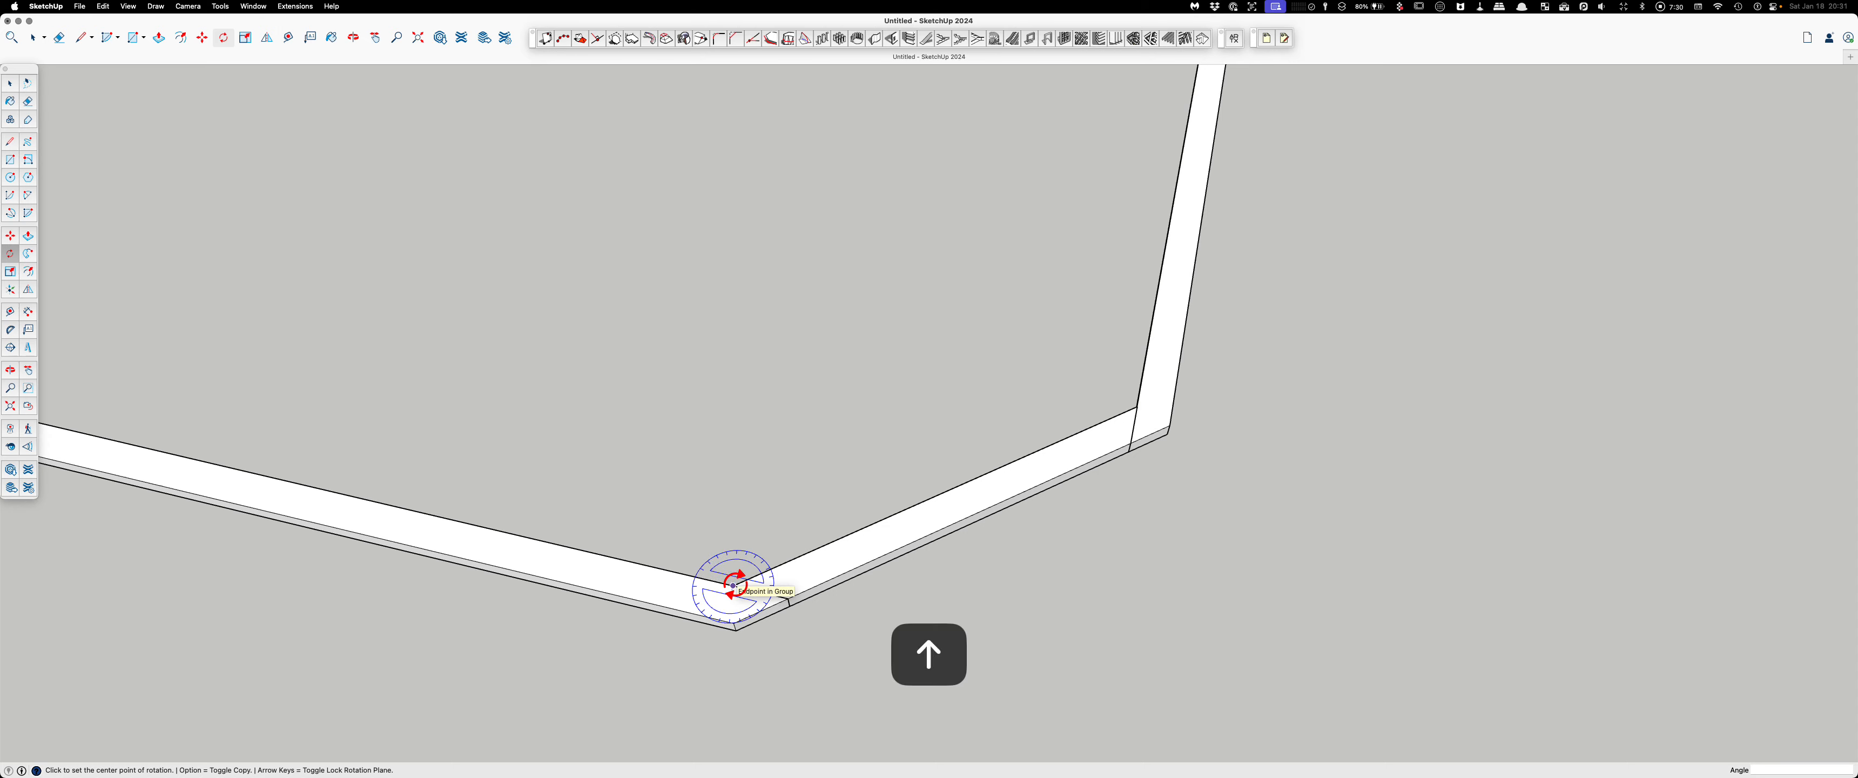
pyautogui.click(733, 585)
pyautogui.click(934, 496)
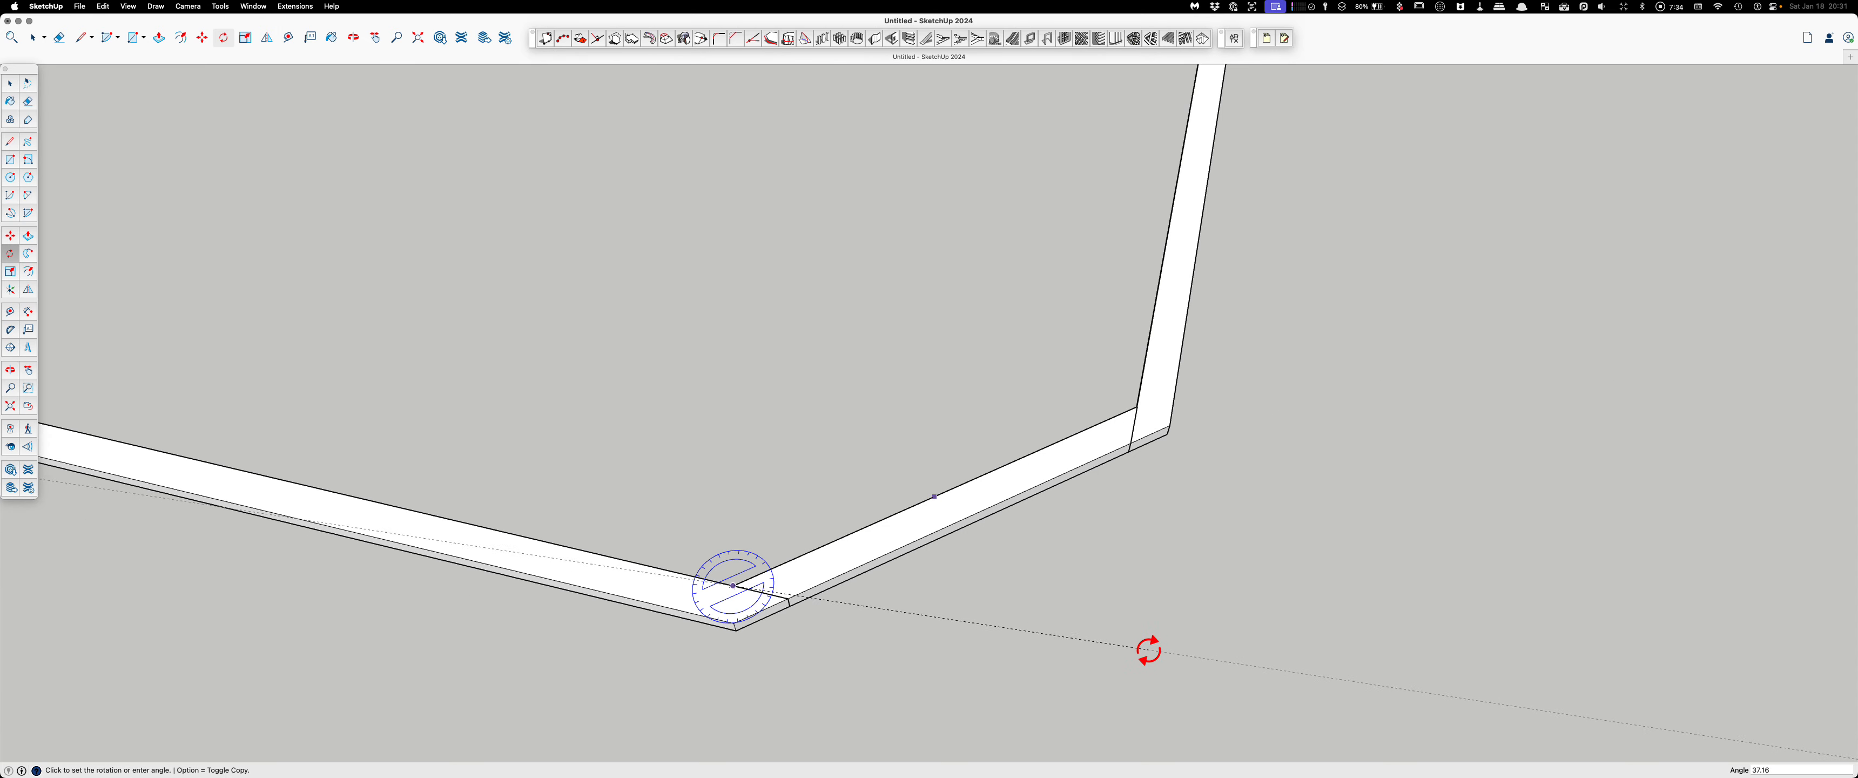
pyautogui.click(1157, 690)
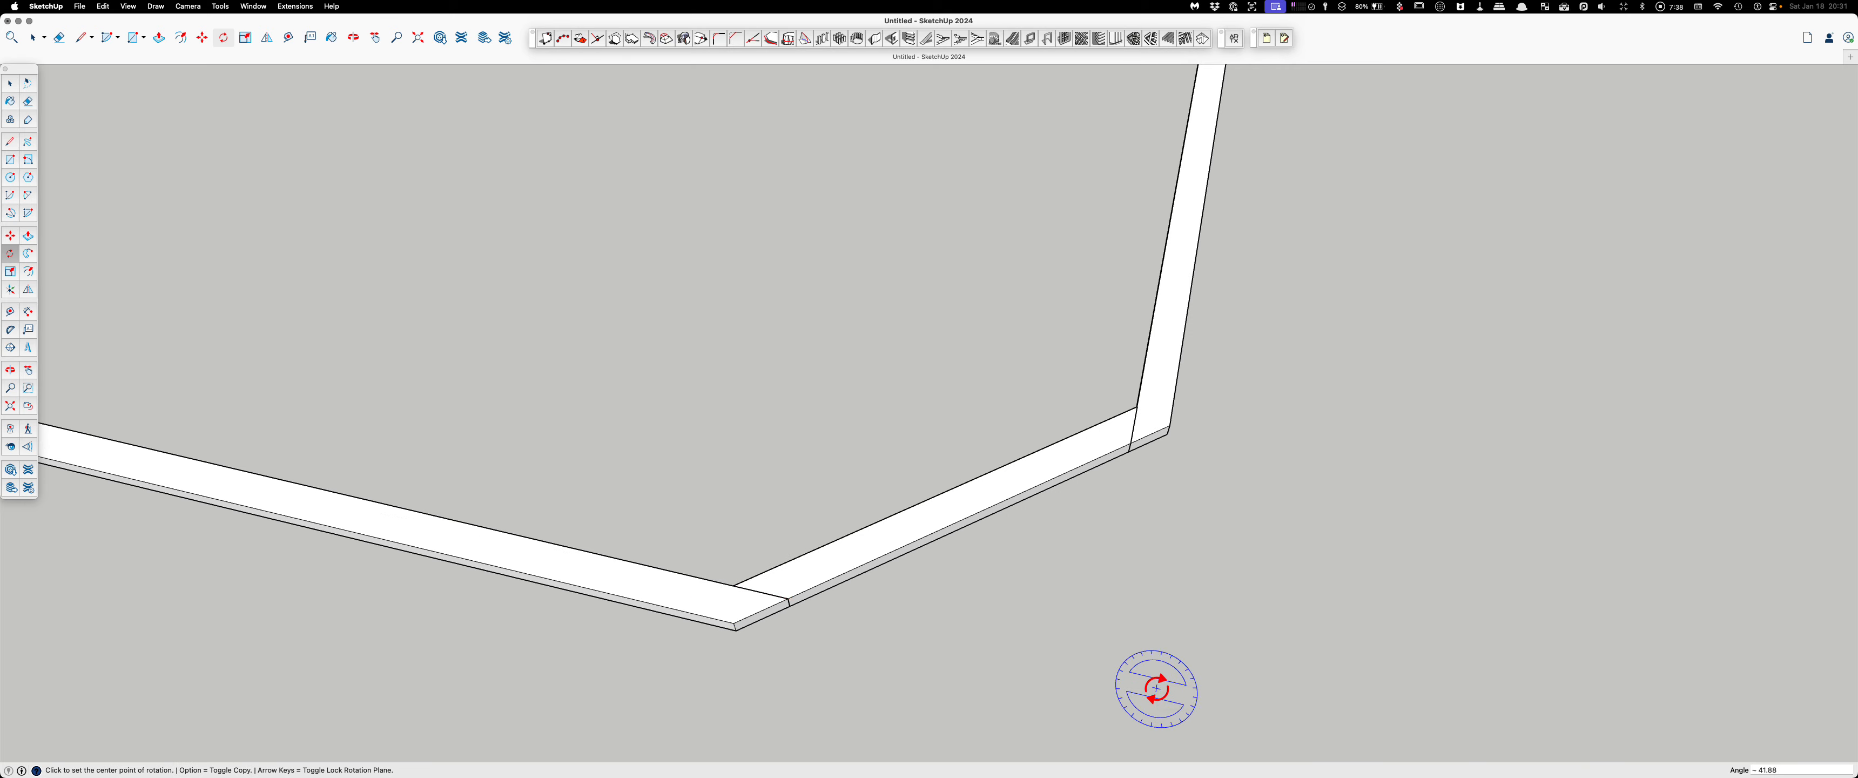
pyautogui.scroll(-6, 1128, 502)
pyautogui.moveTo(1098, 508); pyautogui.dragTo(672, 663, button='middle')
pyautogui.scroll(5, 672, 662)
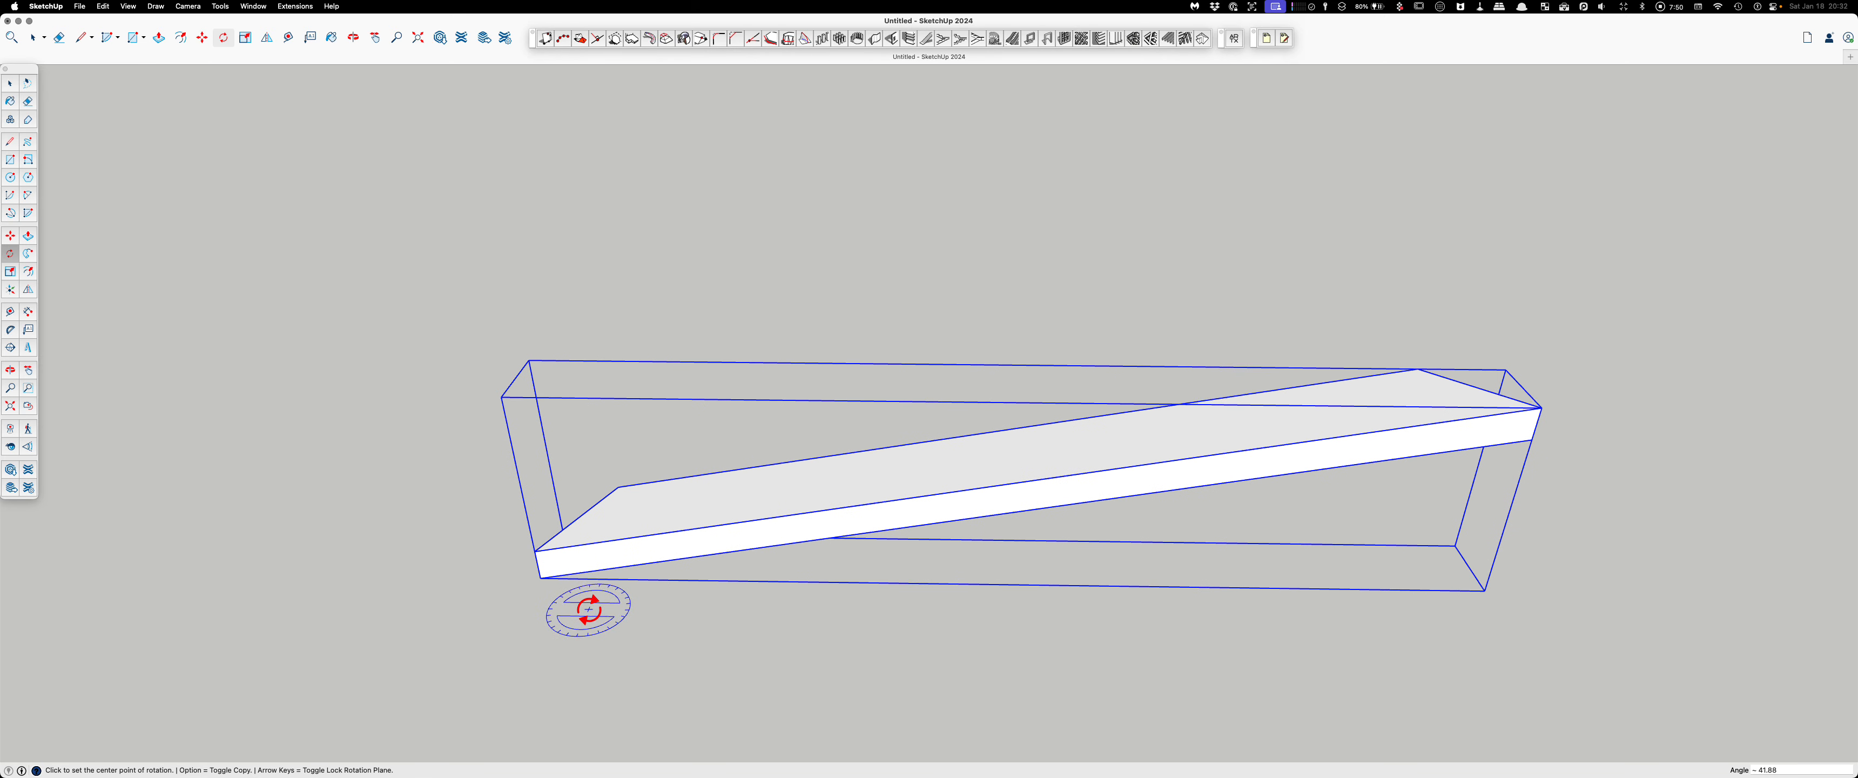
# Step: Rotate the pasted piece about 15.5 degrees around the green axis from its lower end corner so it aligns with the red axis
pyautogui.press('q')
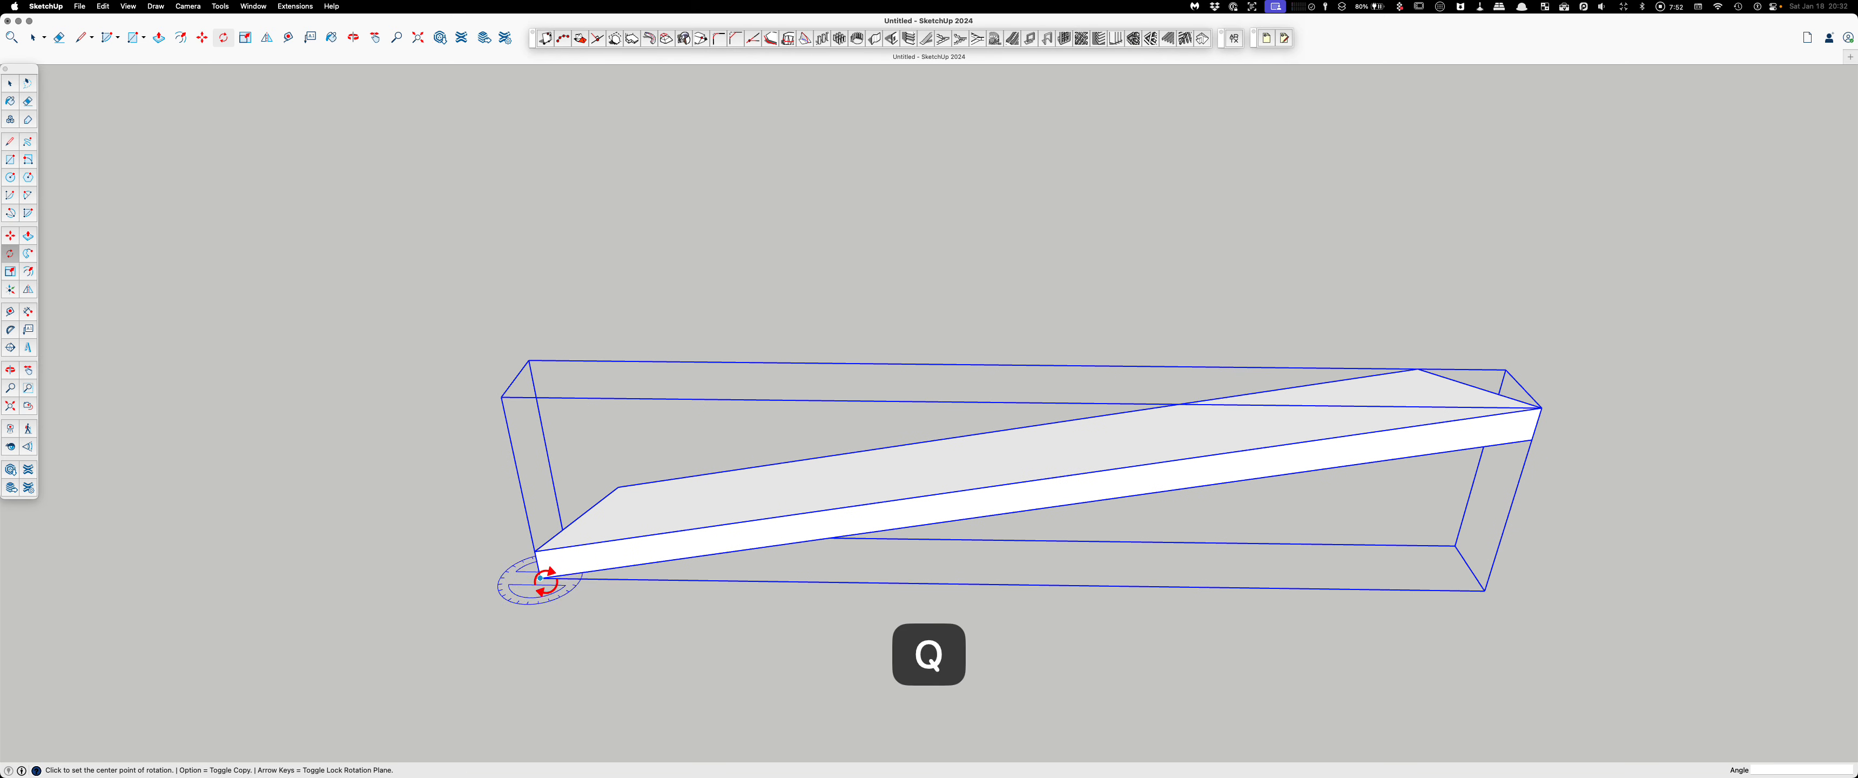
pyautogui.press('Left')
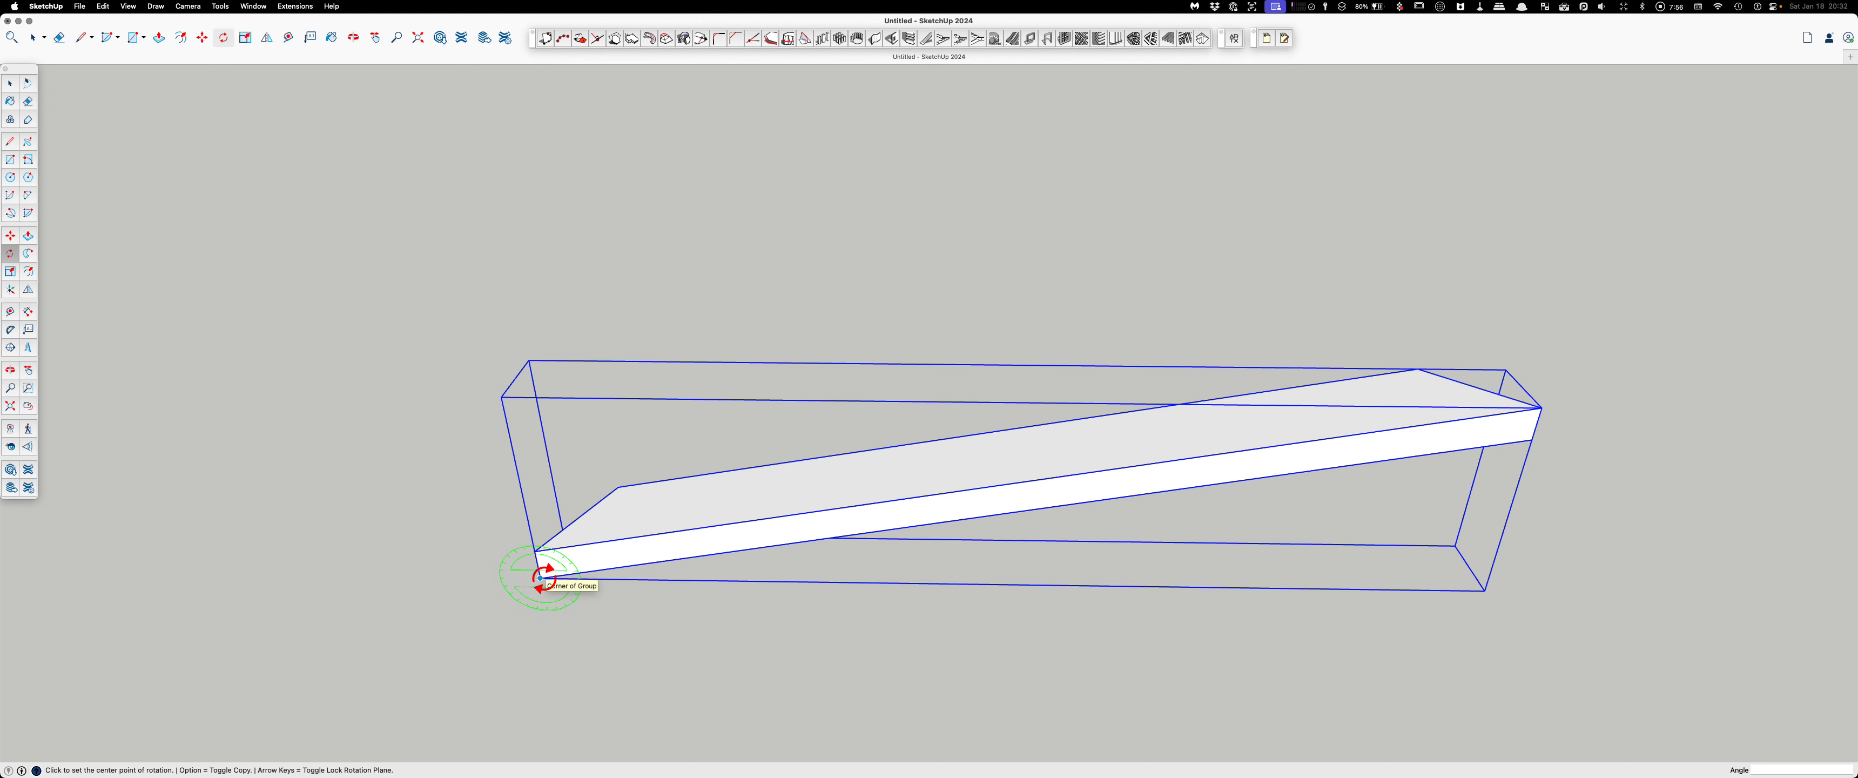
pyautogui.click(540, 577)
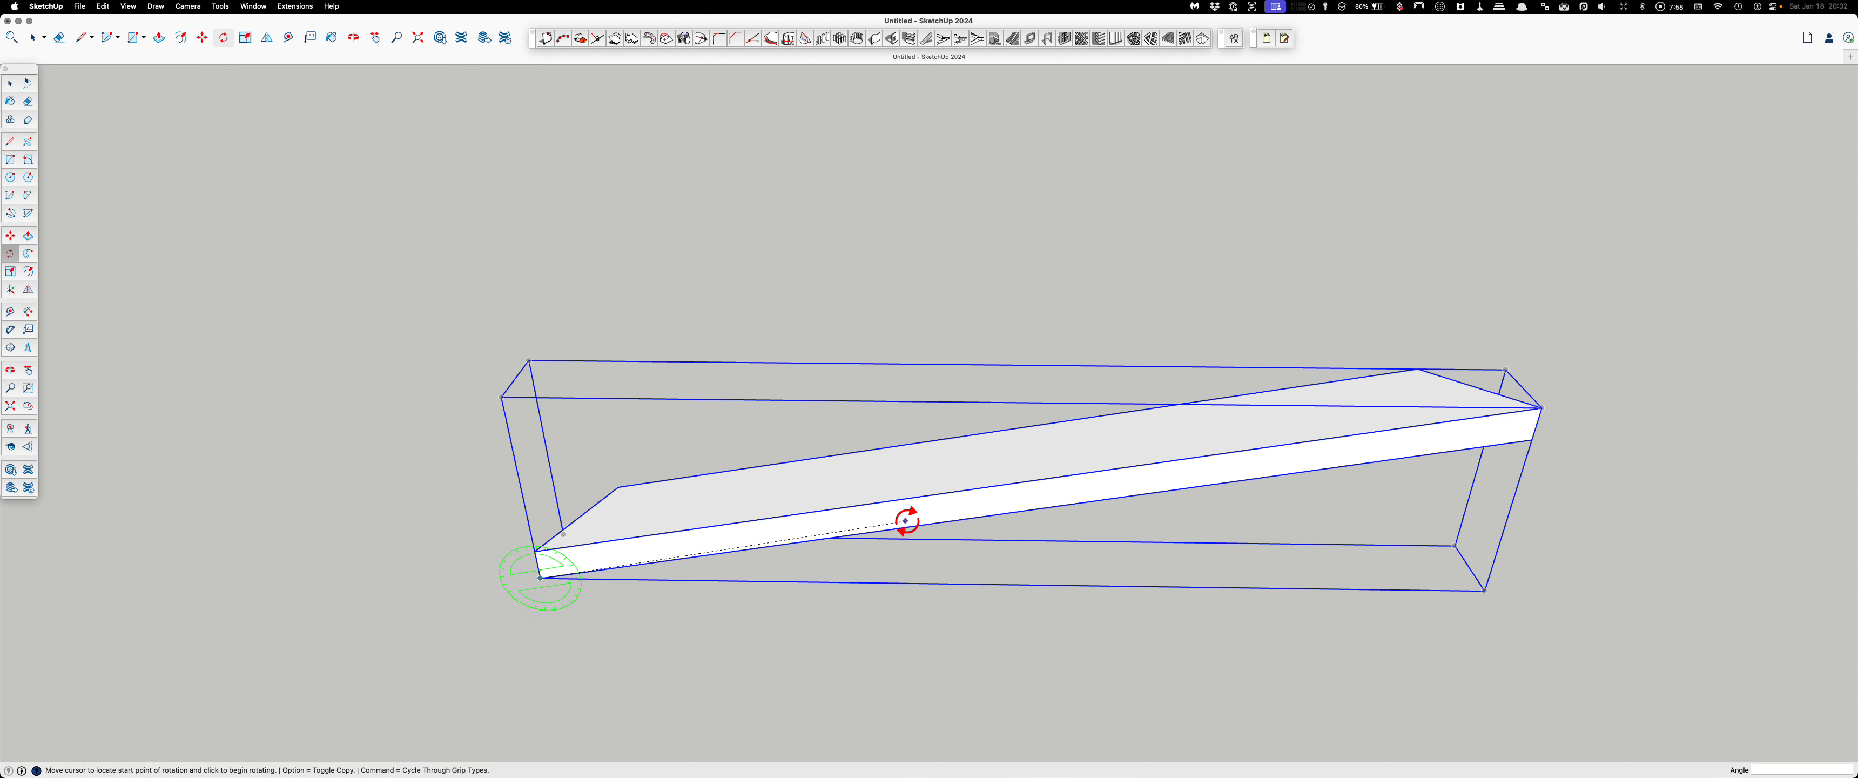
pyautogui.click(947, 520)
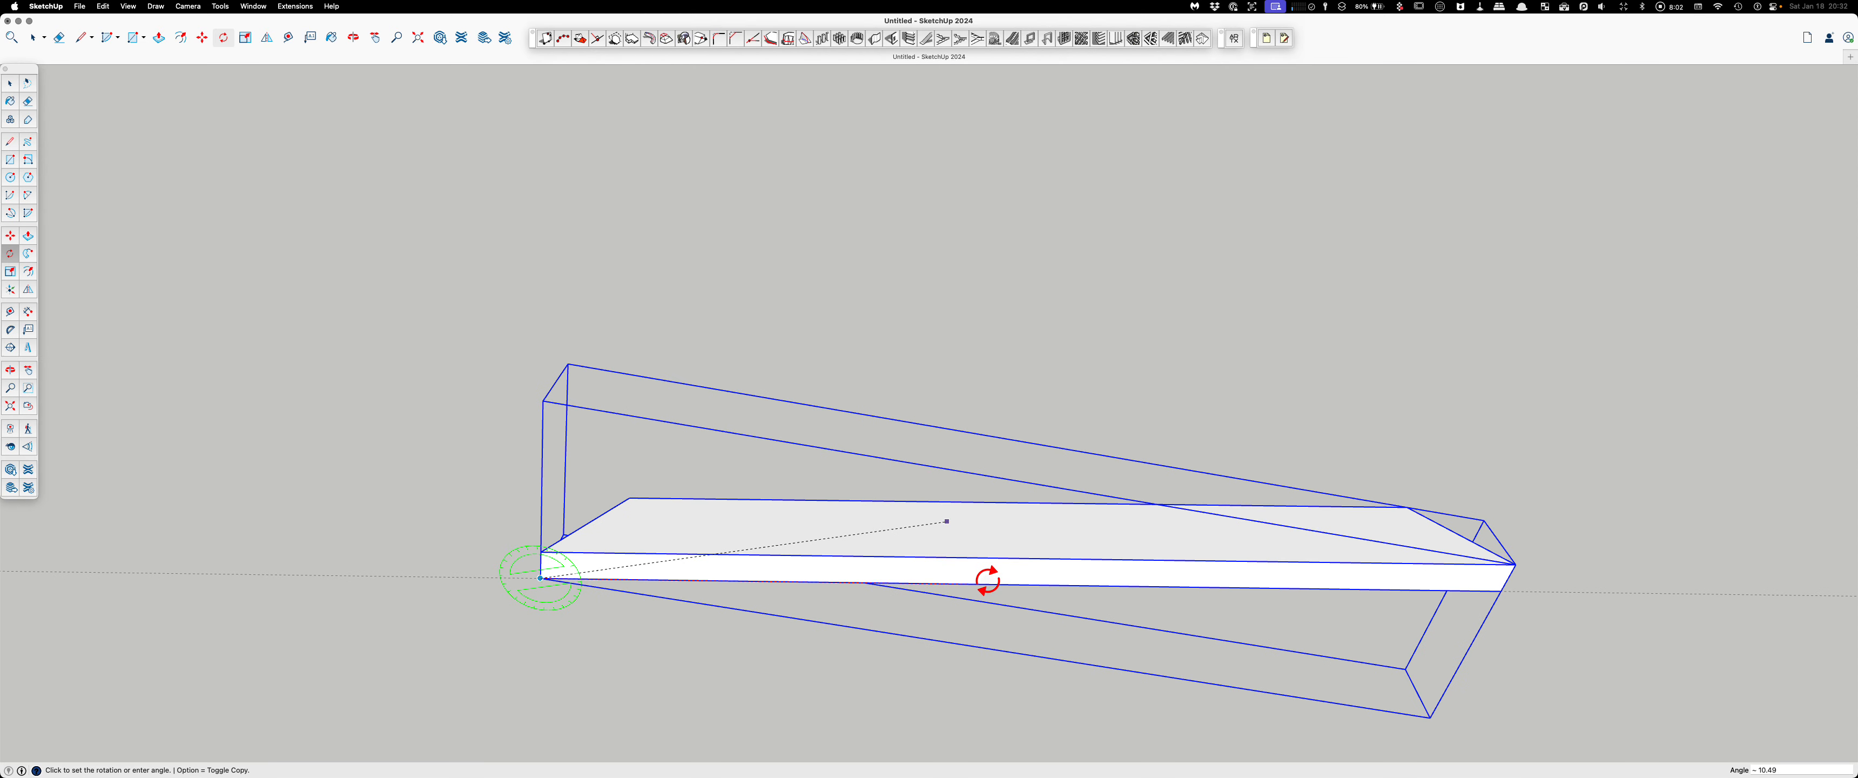
pyautogui.press('Escape')
pyautogui.press('space')
pyautogui.scroll(-2, 1017, 386)
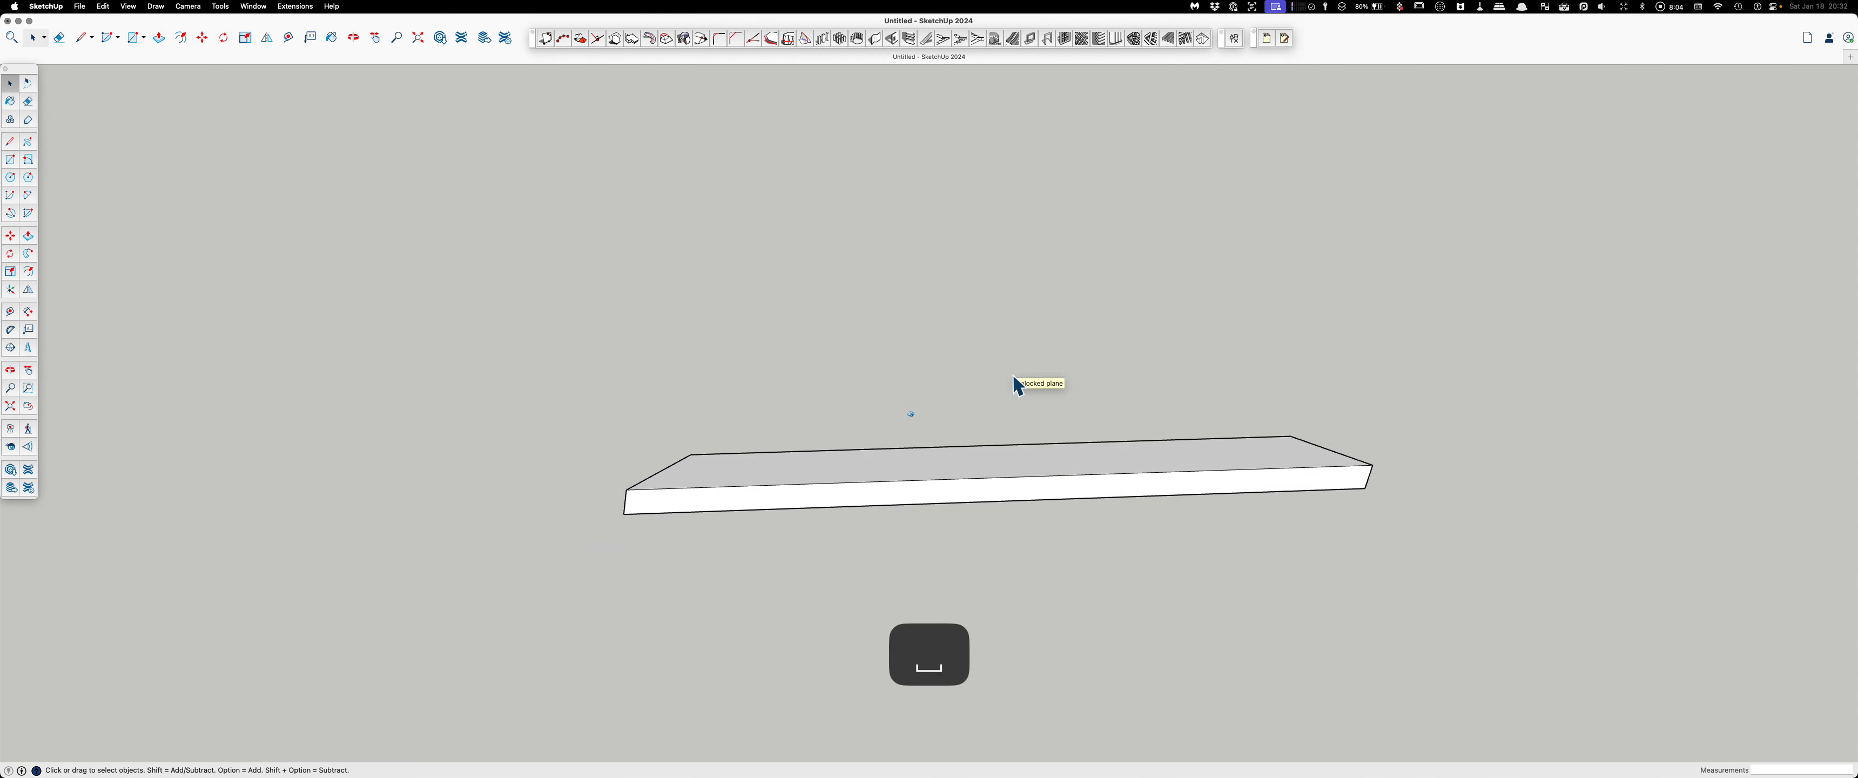
# Step: Draw a line about 3 13/16" long across the broad underside face of the pasted piece, from edge to edge
pyautogui.scroll(-5, 1017, 386)
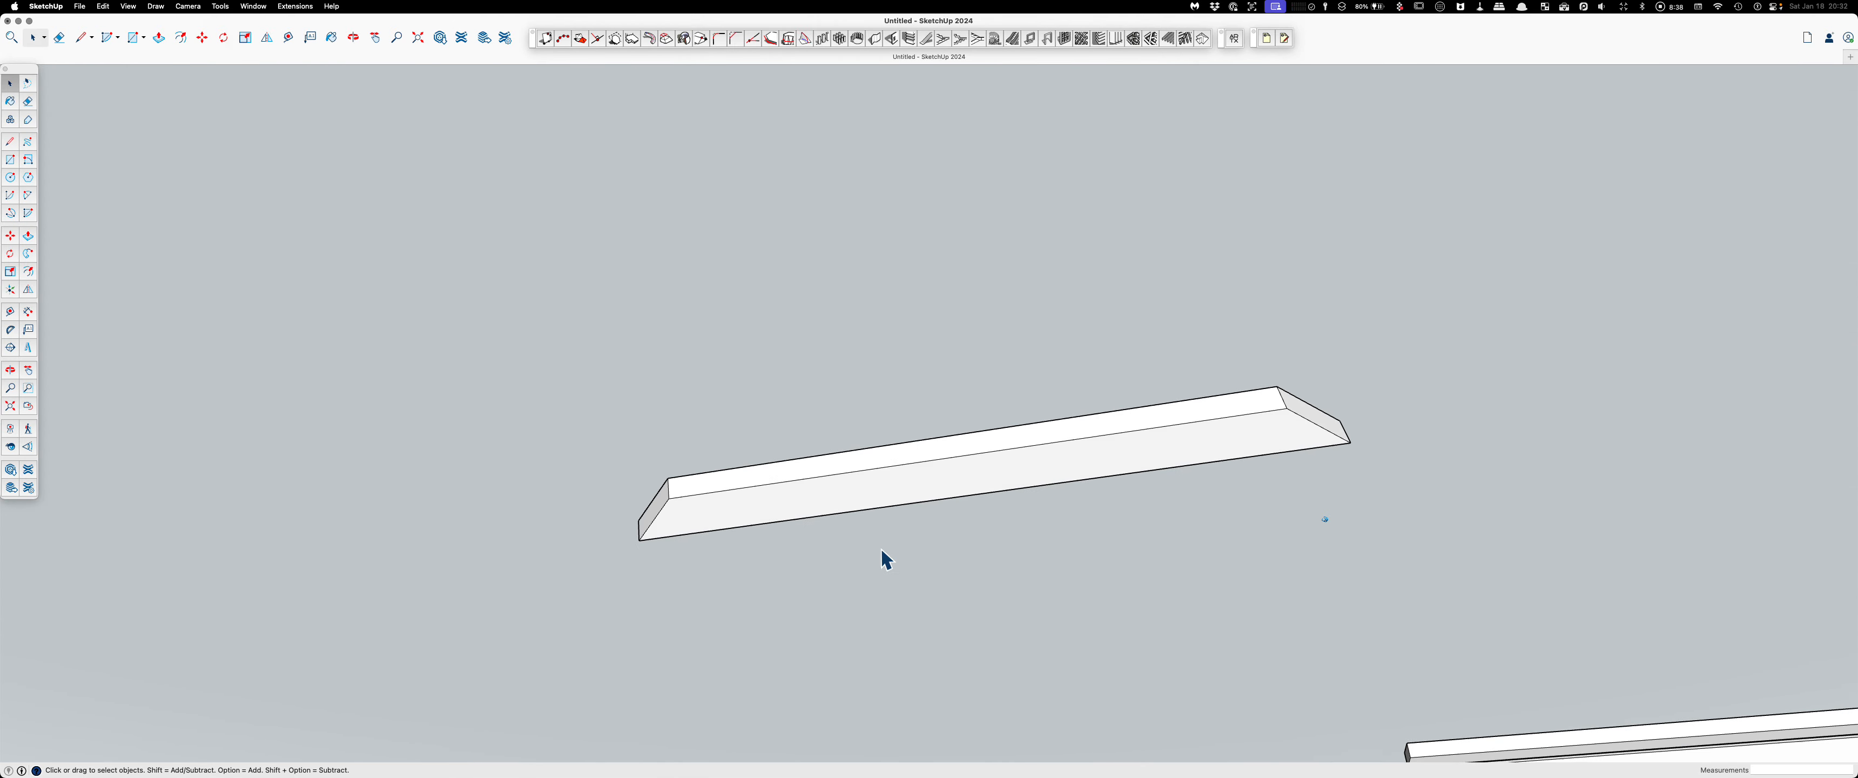
pyautogui.press('l')
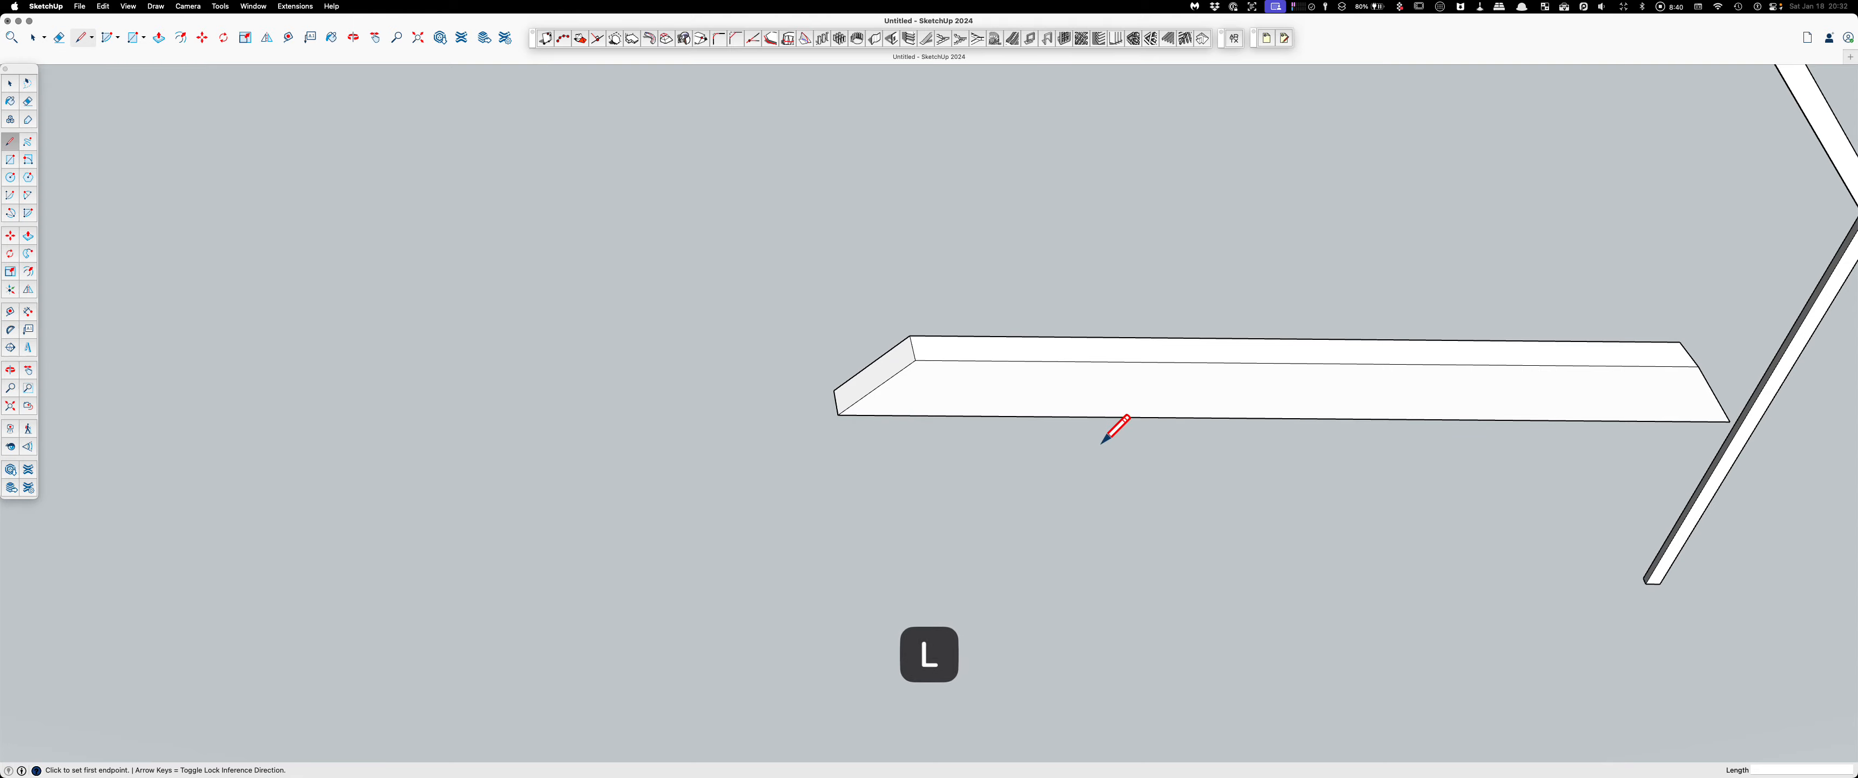
pyautogui.click(1094, 416)
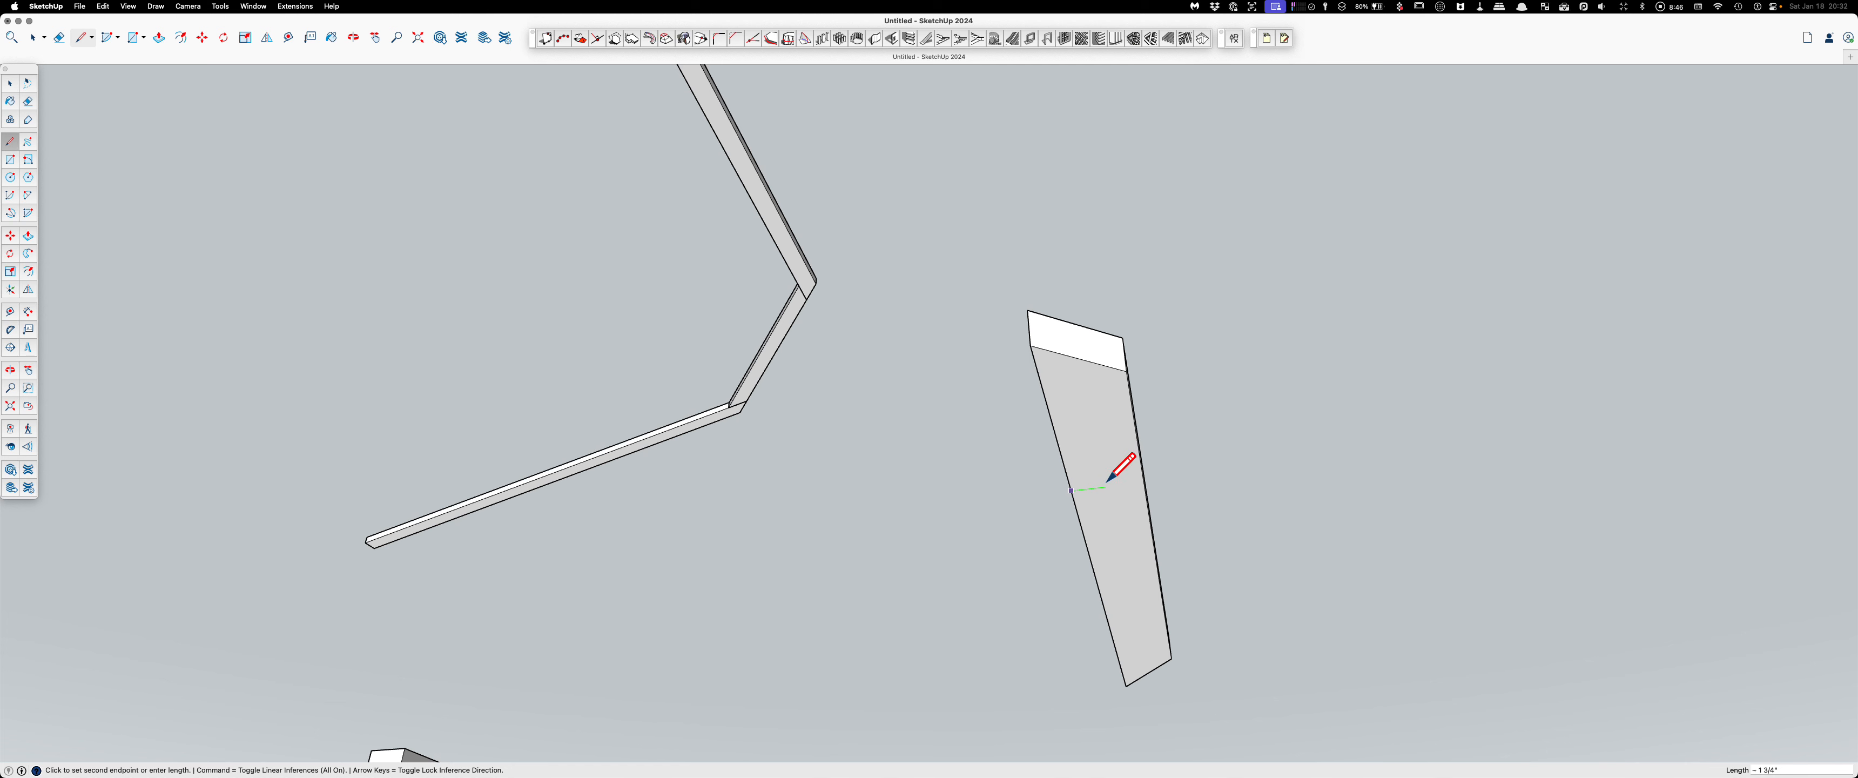
pyautogui.click(1146, 480)
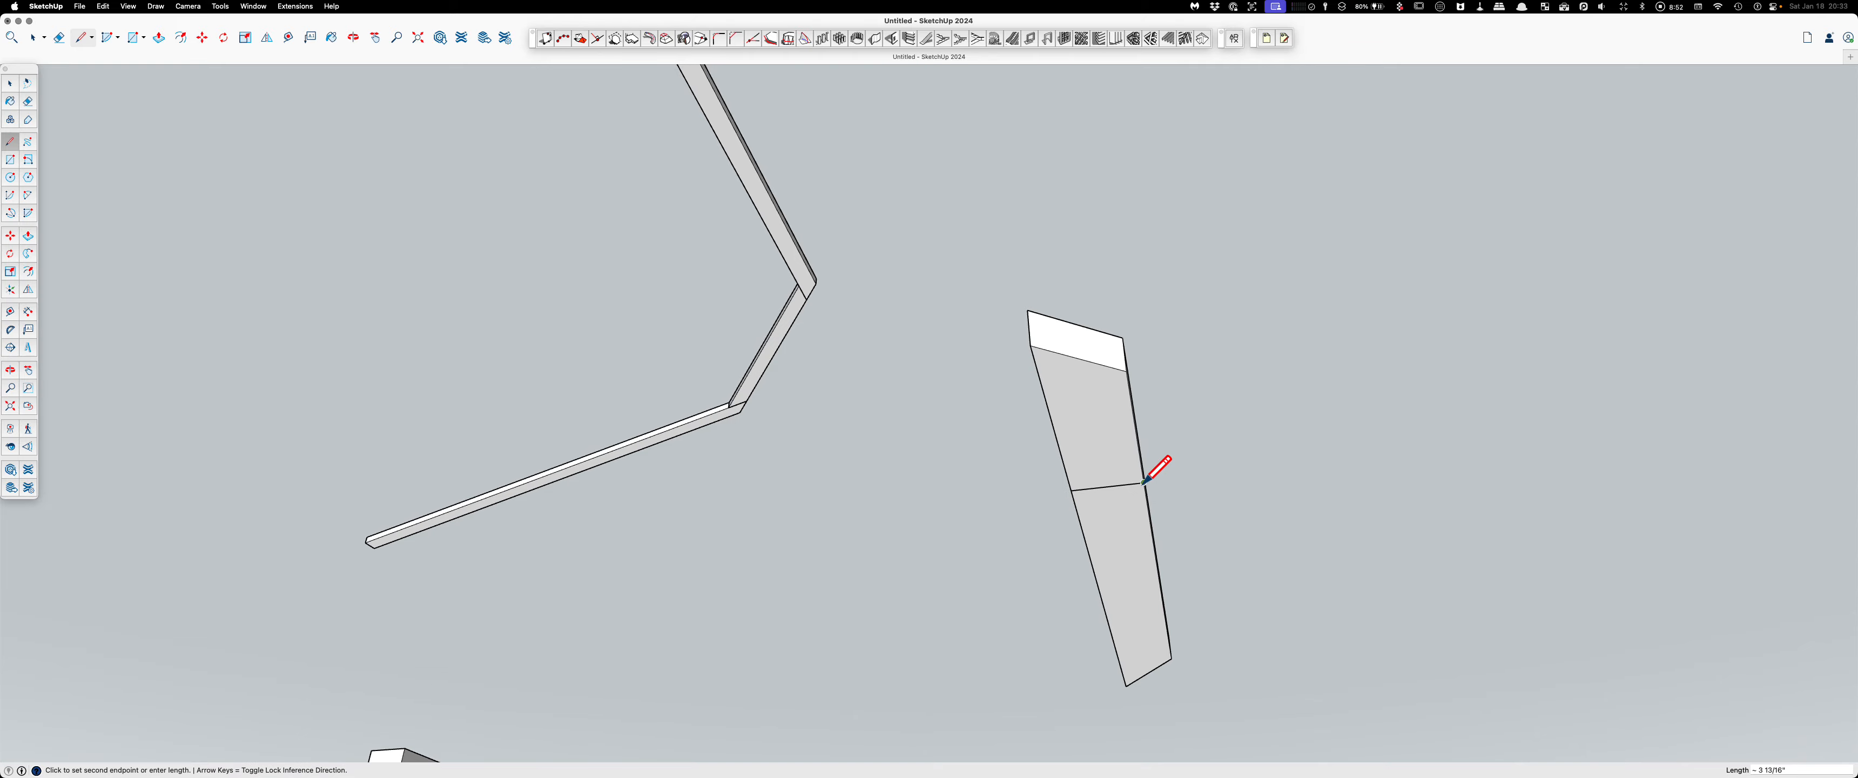
# Step: Delete the line drawn across the underside of the pasted piece
pyautogui.press('Escape')
pyautogui.press('space')
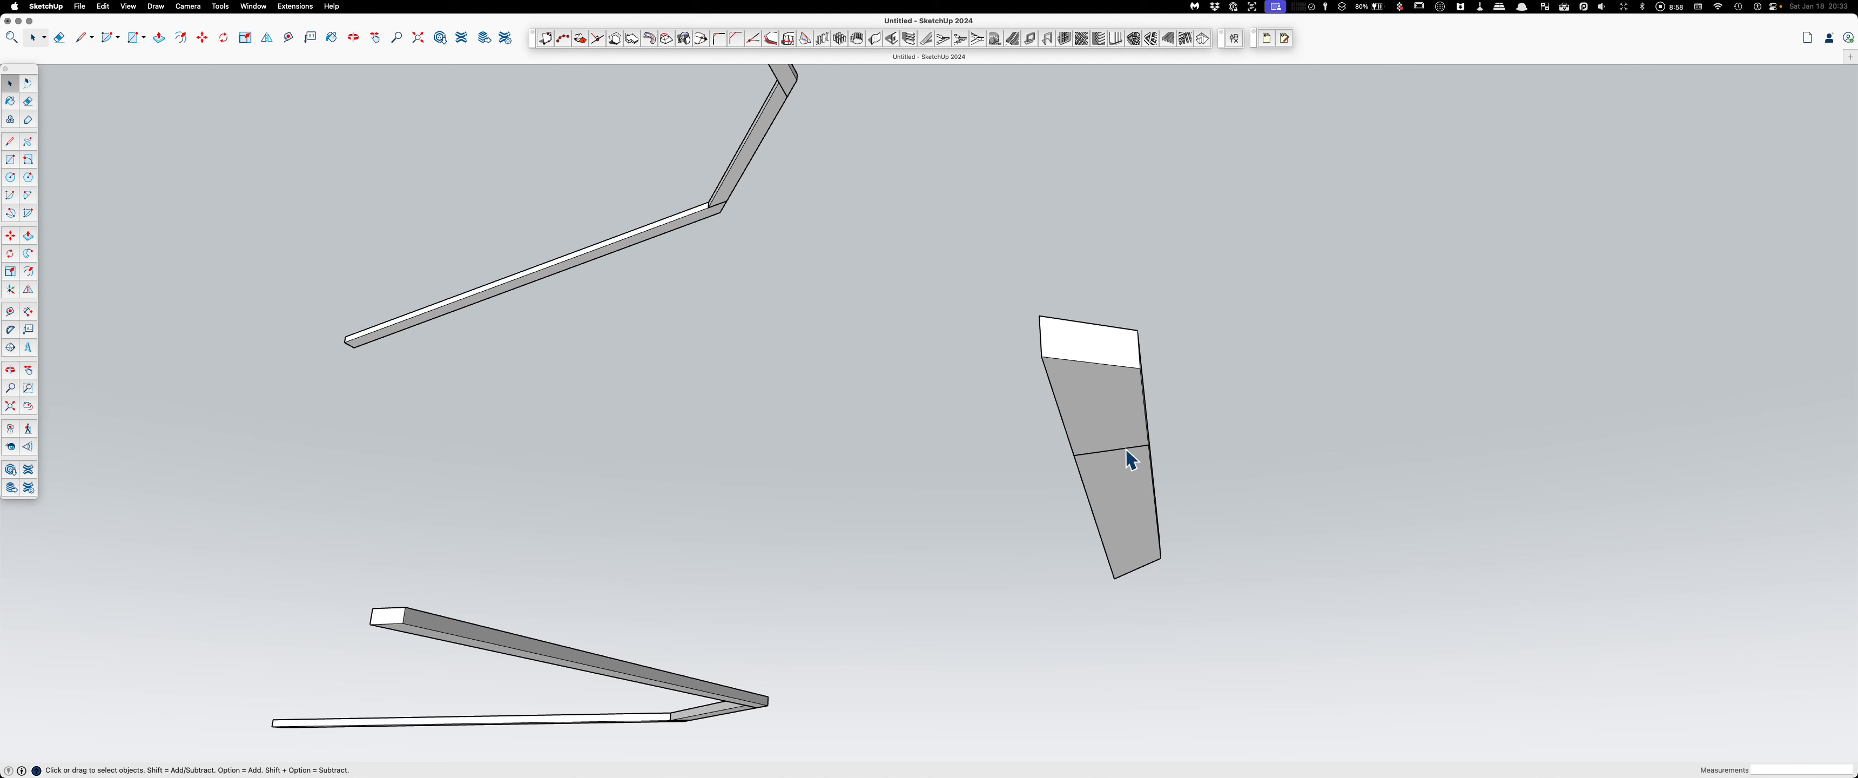
pyautogui.press('Delete')
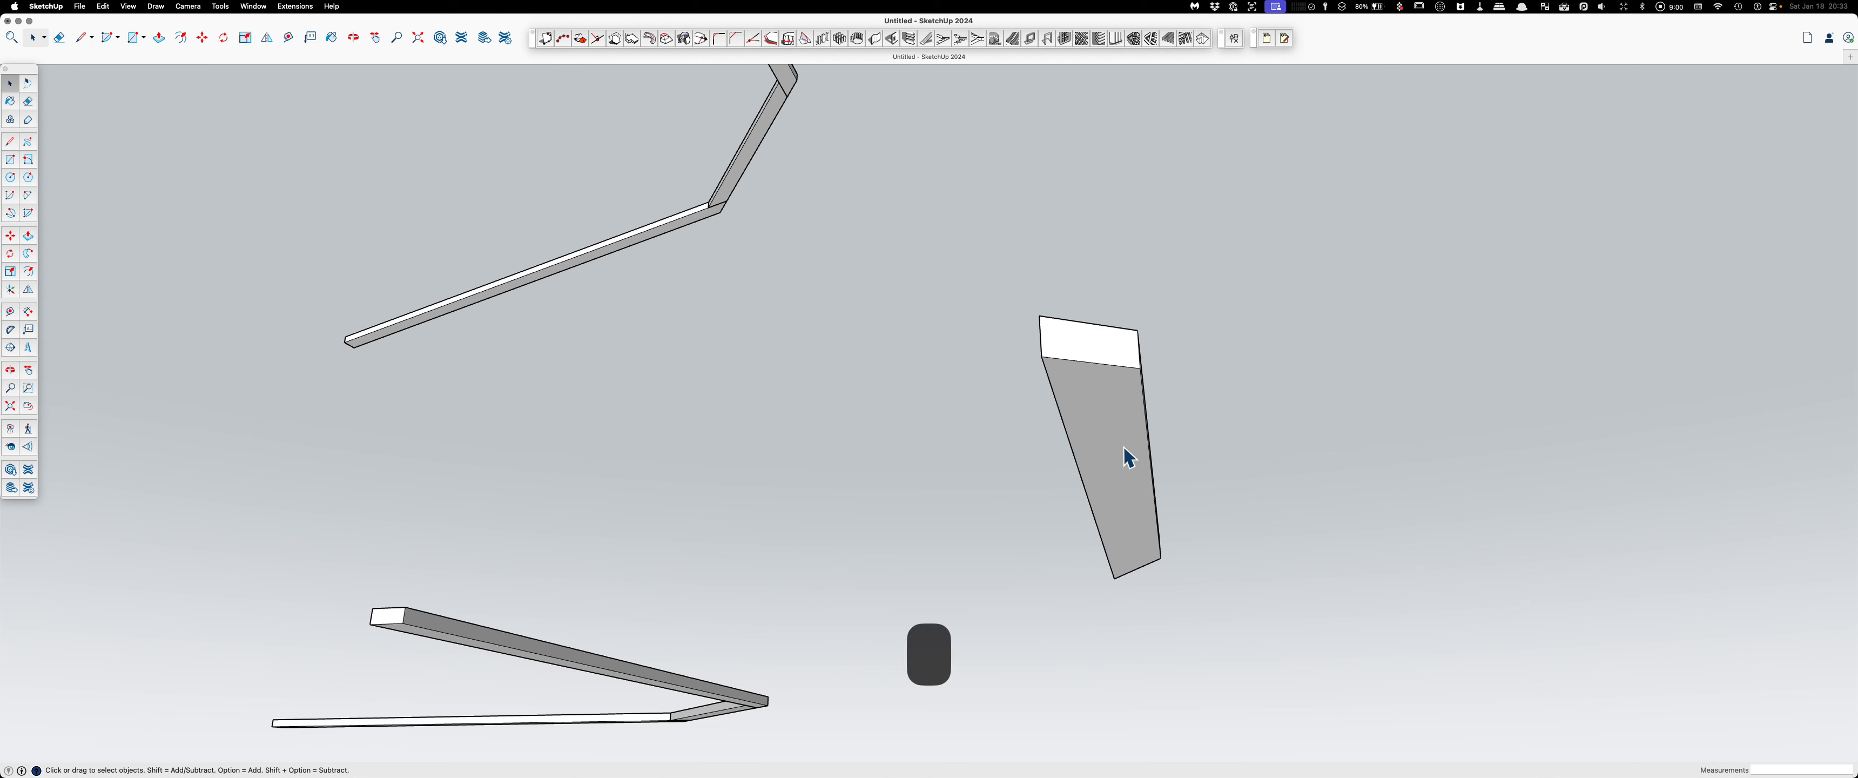
# Step: Draw a guide line about 11 3/8" long parallel to the green axis, starting on the pasted piece's long underside edge
pyautogui.press('l')
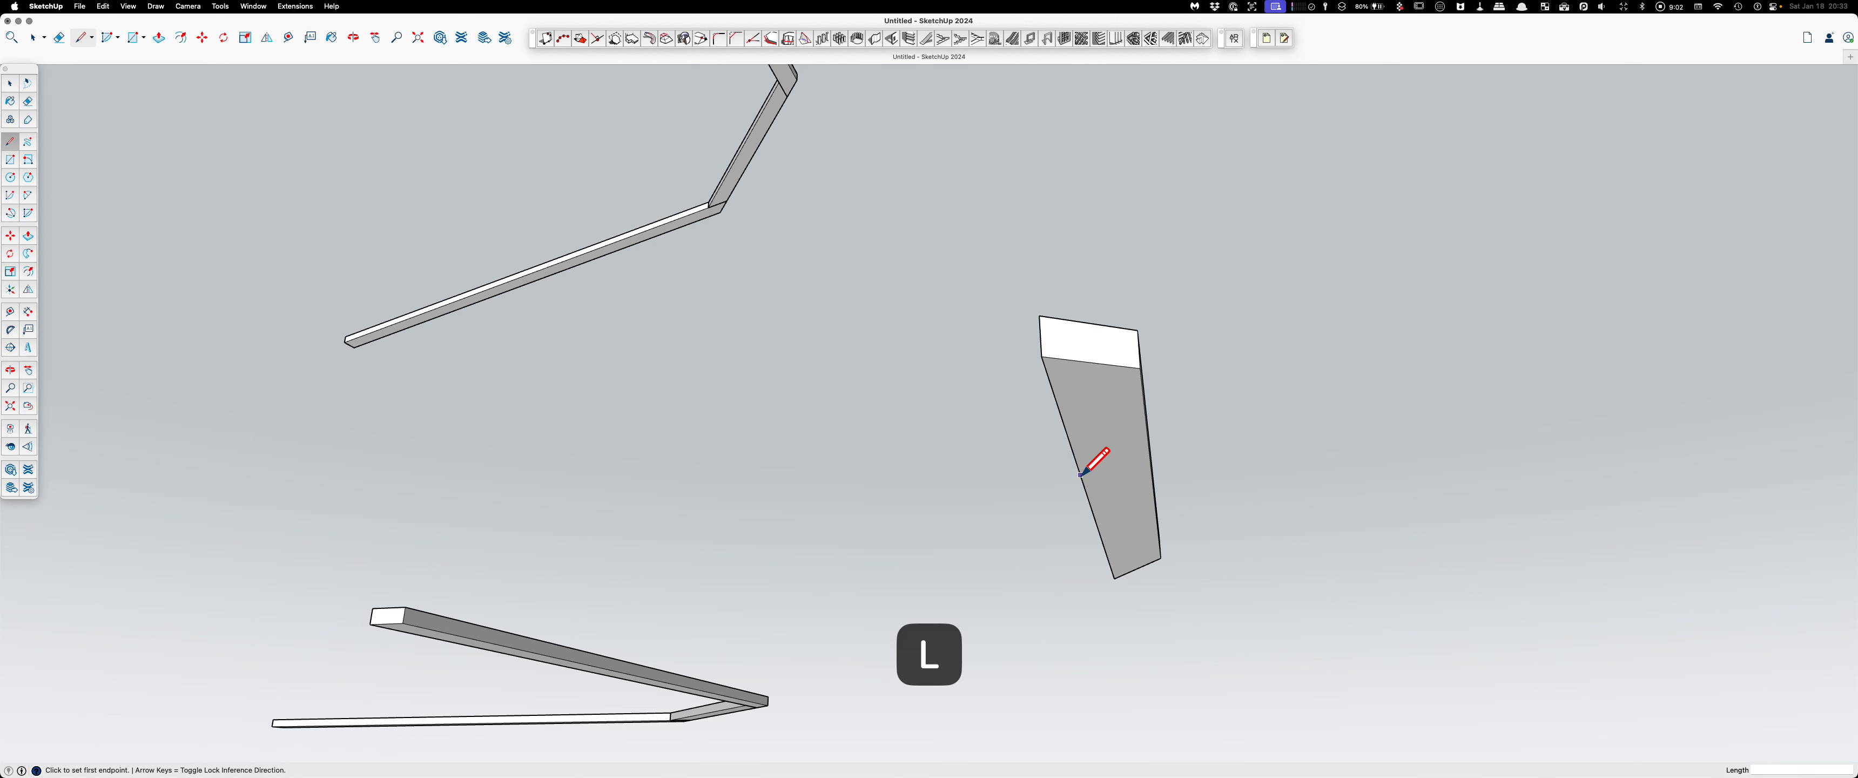
pyautogui.click(1080, 474)
pyautogui.press('Left')
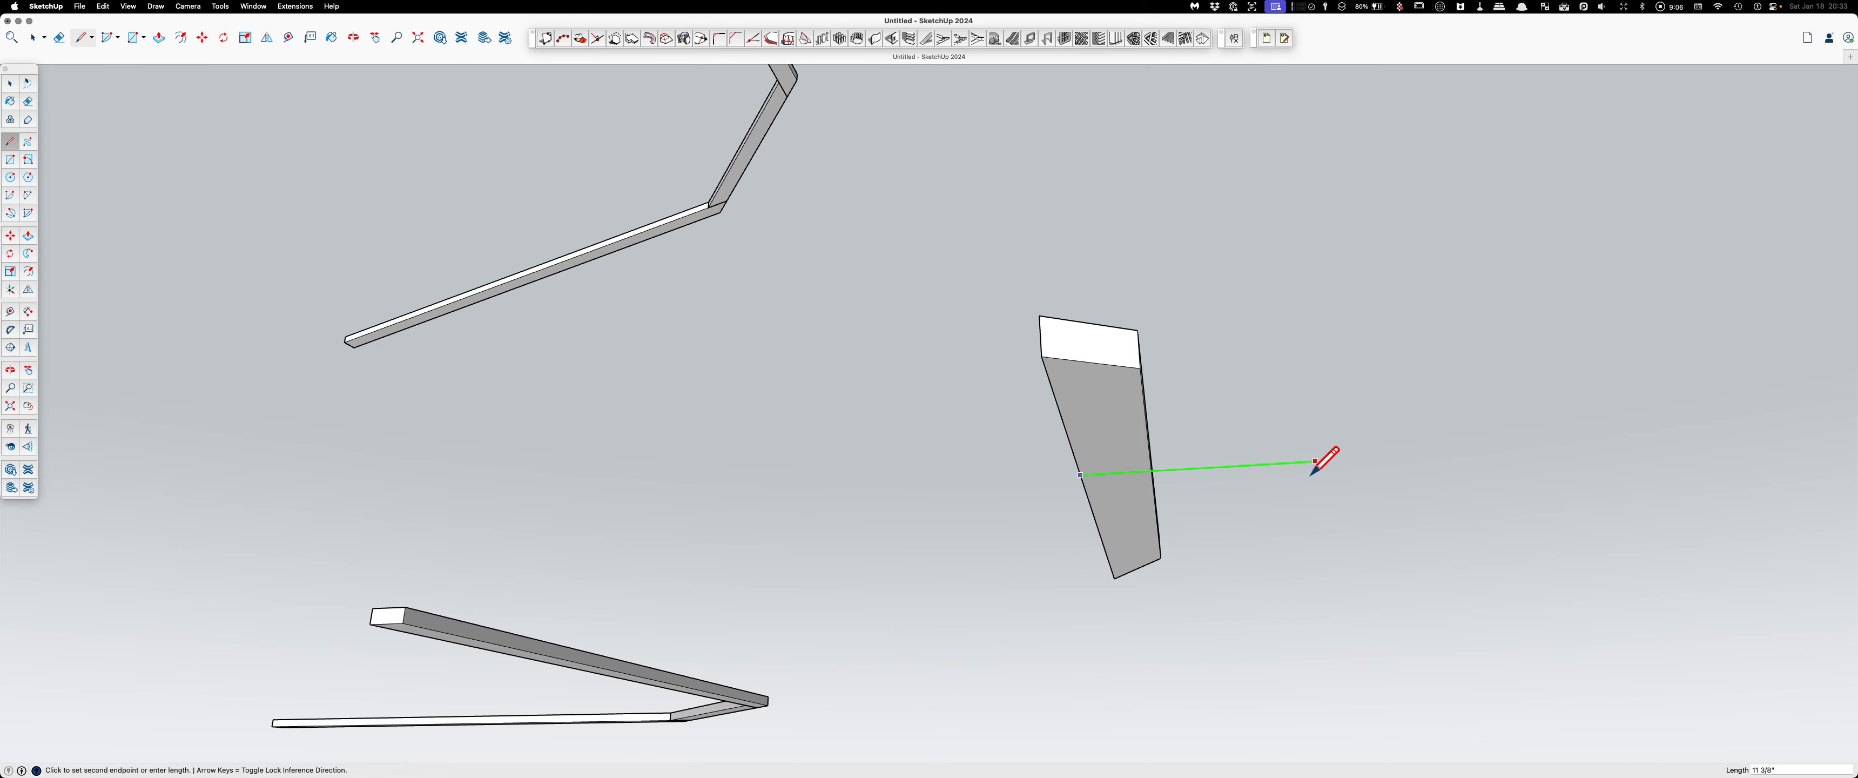
pyautogui.click(1315, 460)
pyautogui.press('Escape')
pyautogui.press('space')
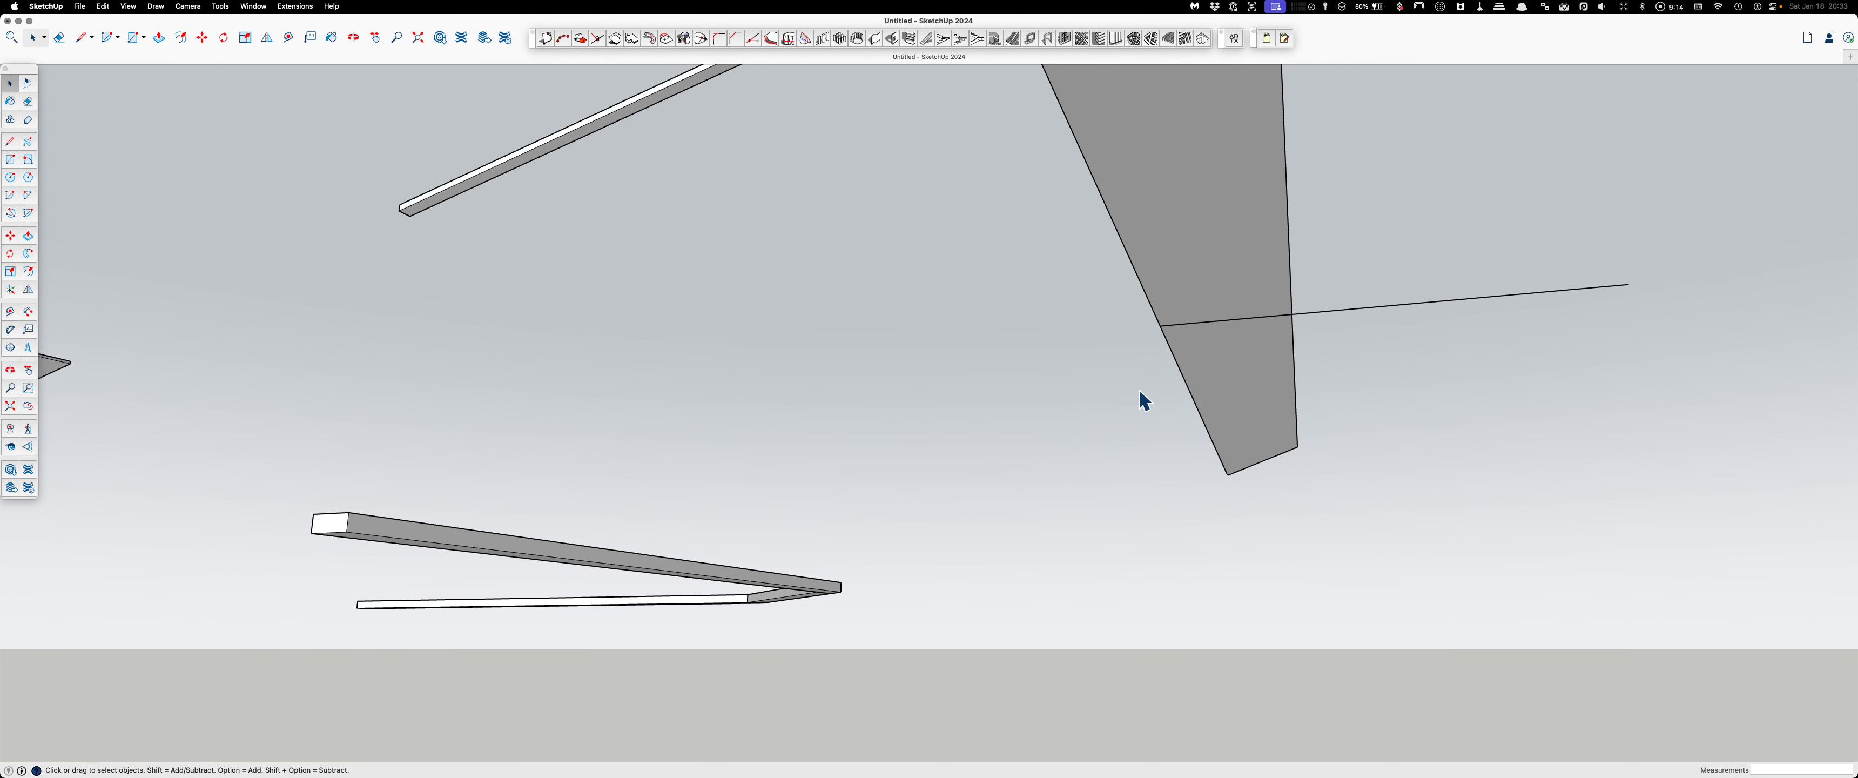
# Step: Rotate the pasted piece around the red axis from the guide line's start to level its broad face with that line, and delete the line
pyautogui.press('q')
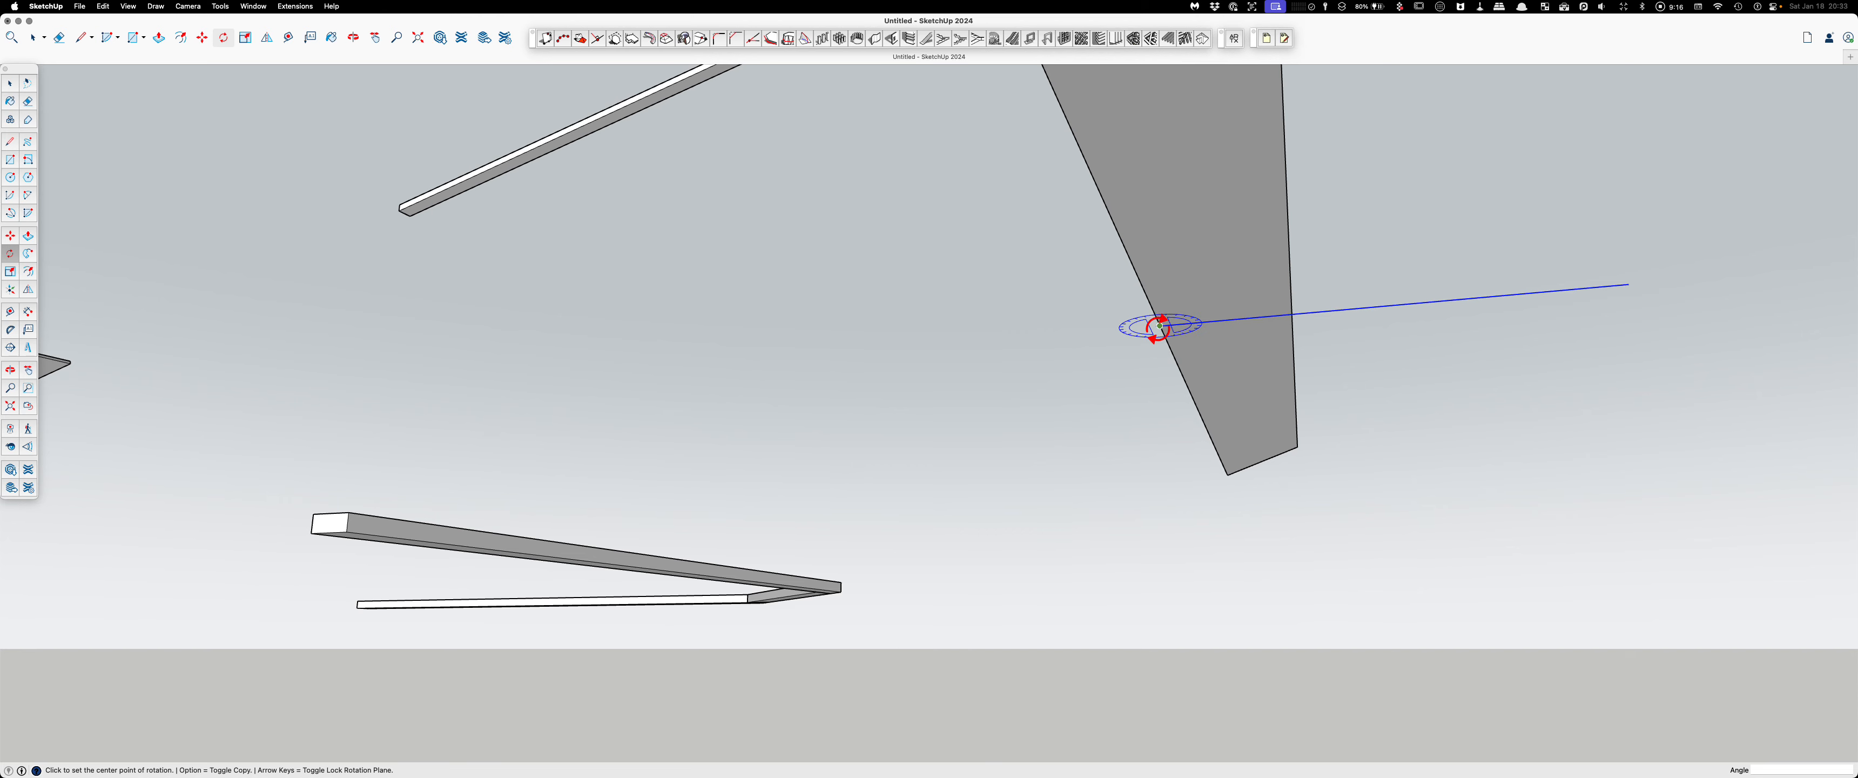
pyautogui.press('space')
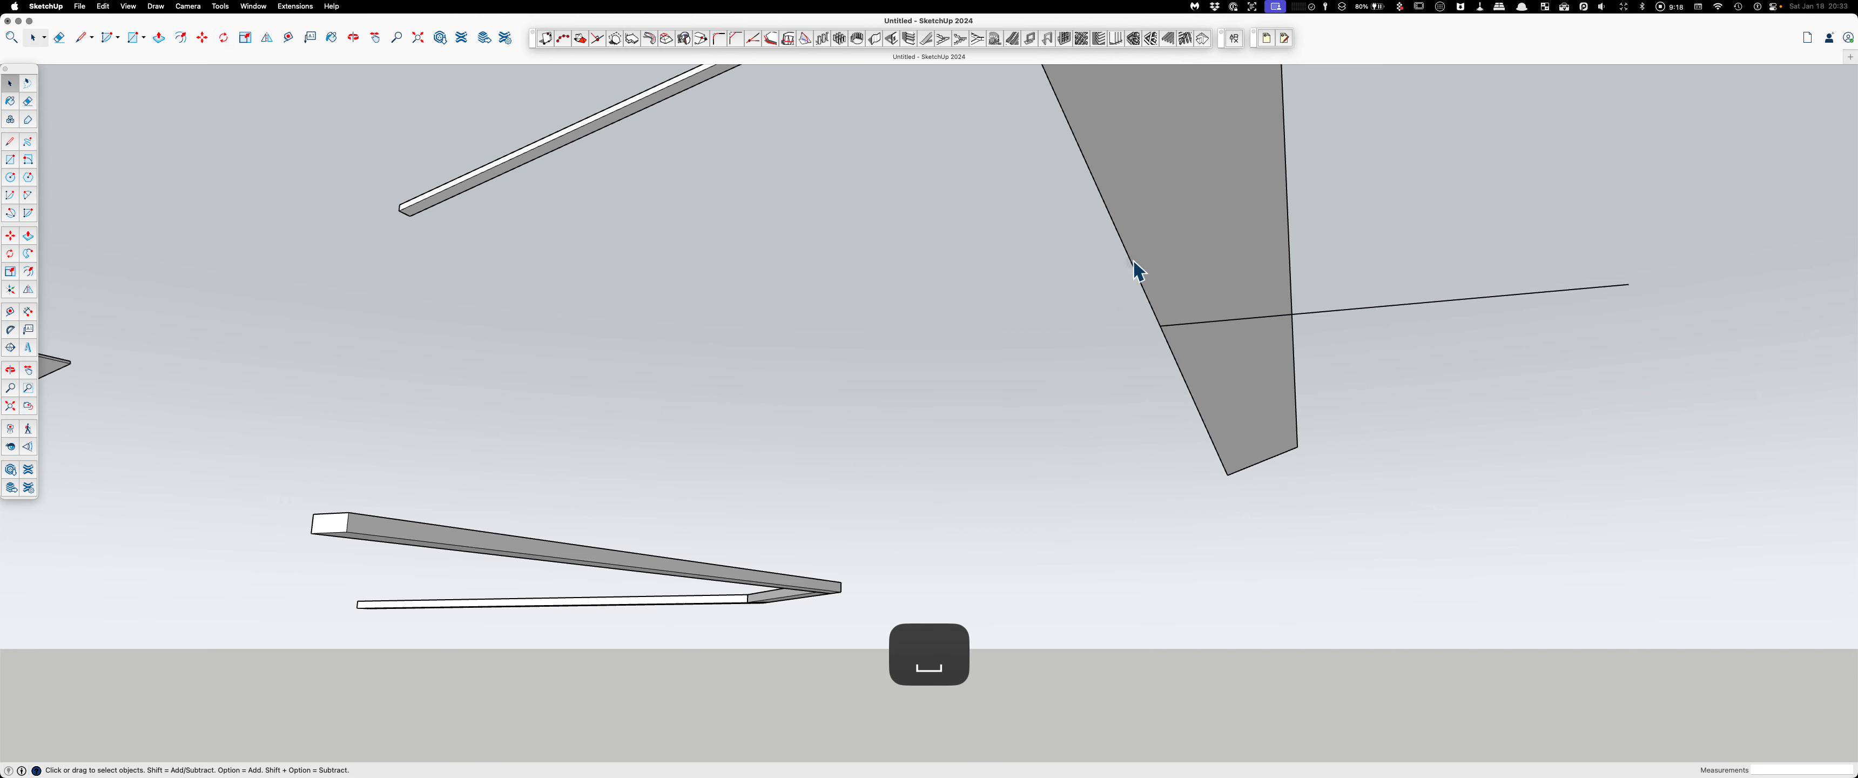
pyautogui.click(1151, 292)
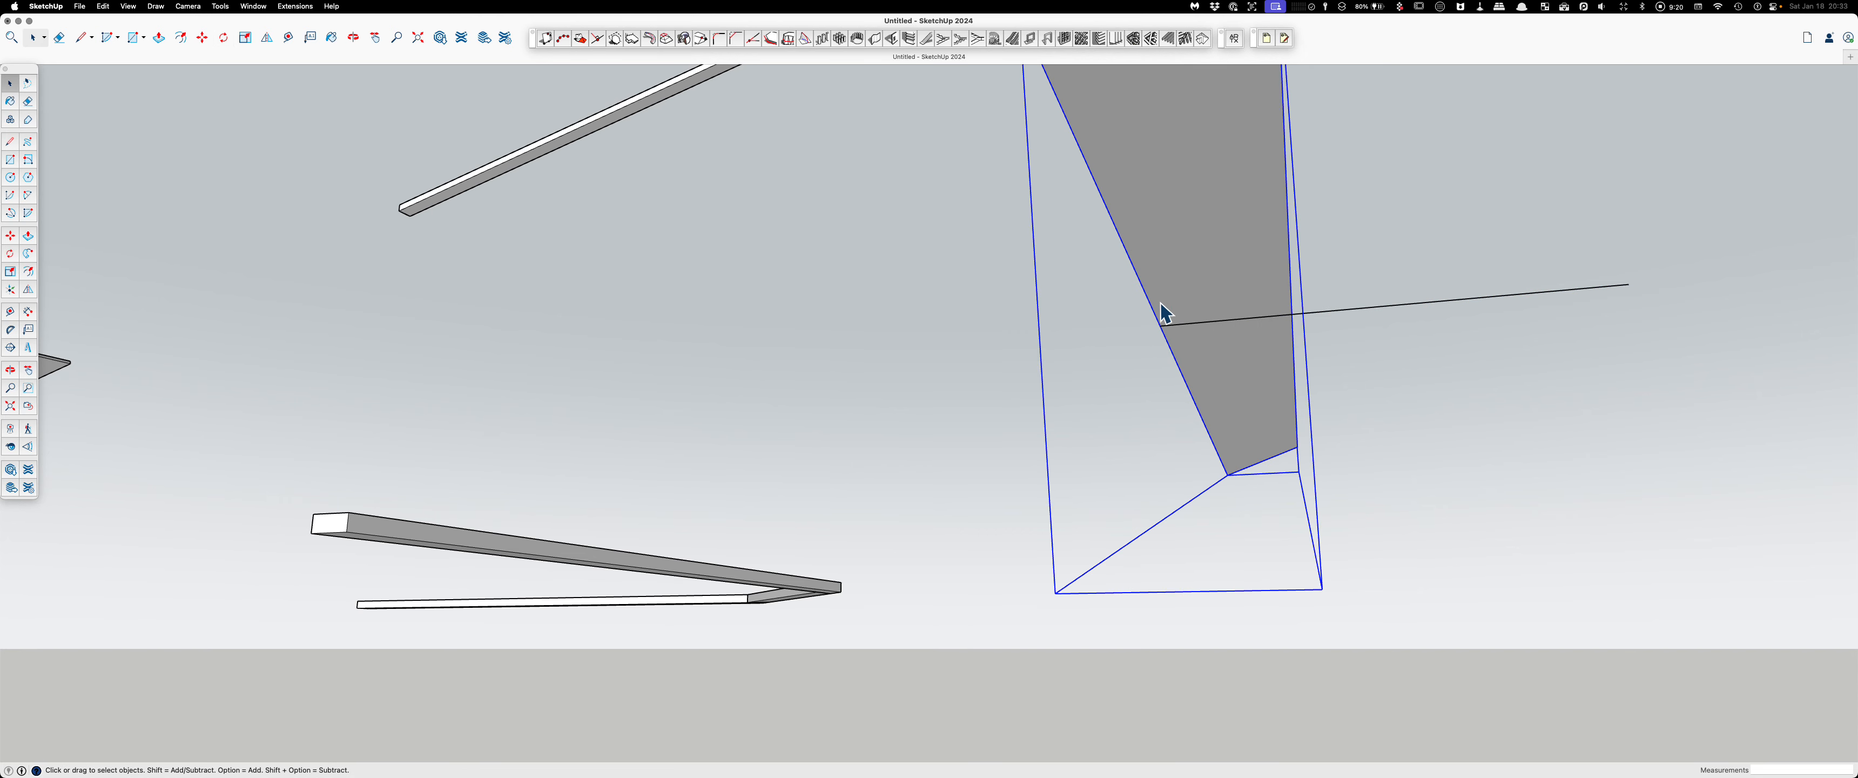
pyautogui.press('q')
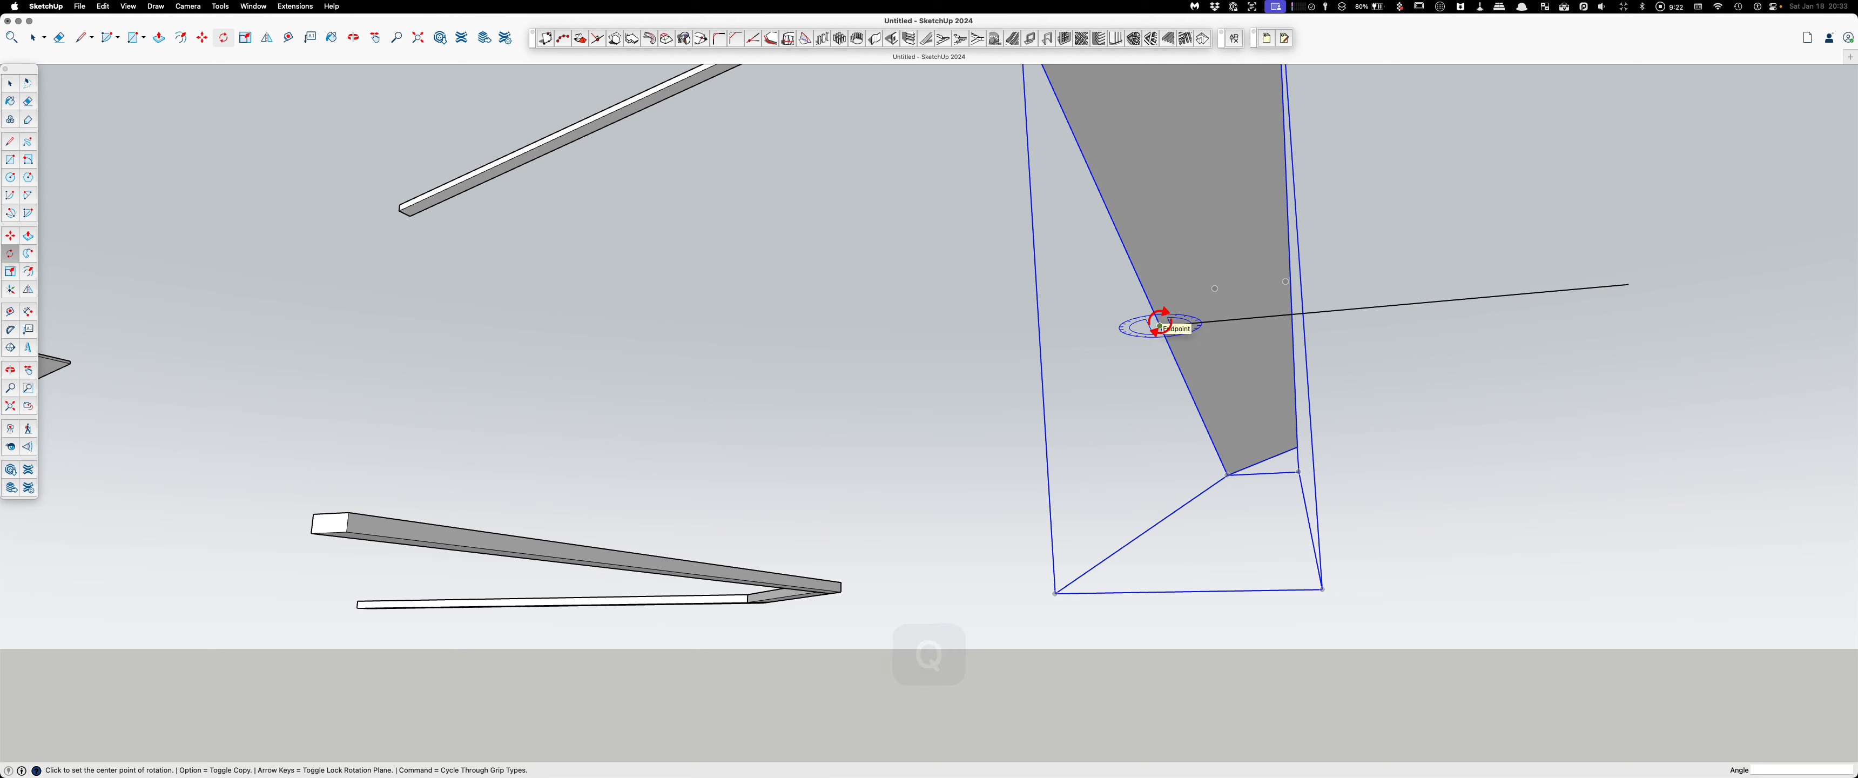
pyautogui.press('Left')
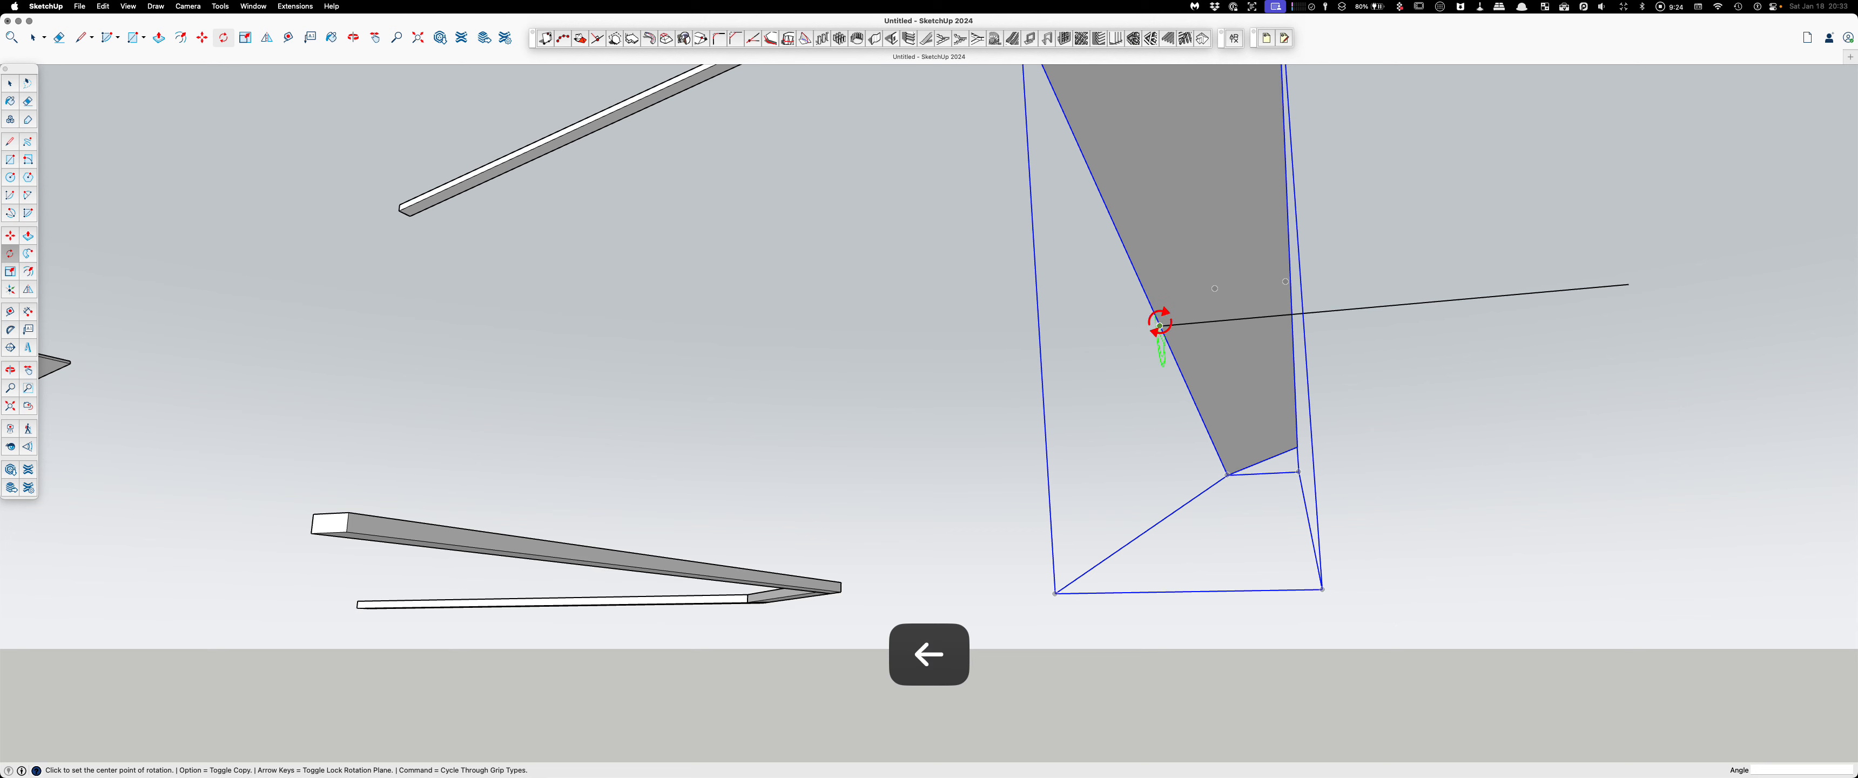
pyautogui.press('Right')
pyautogui.click(1159, 327)
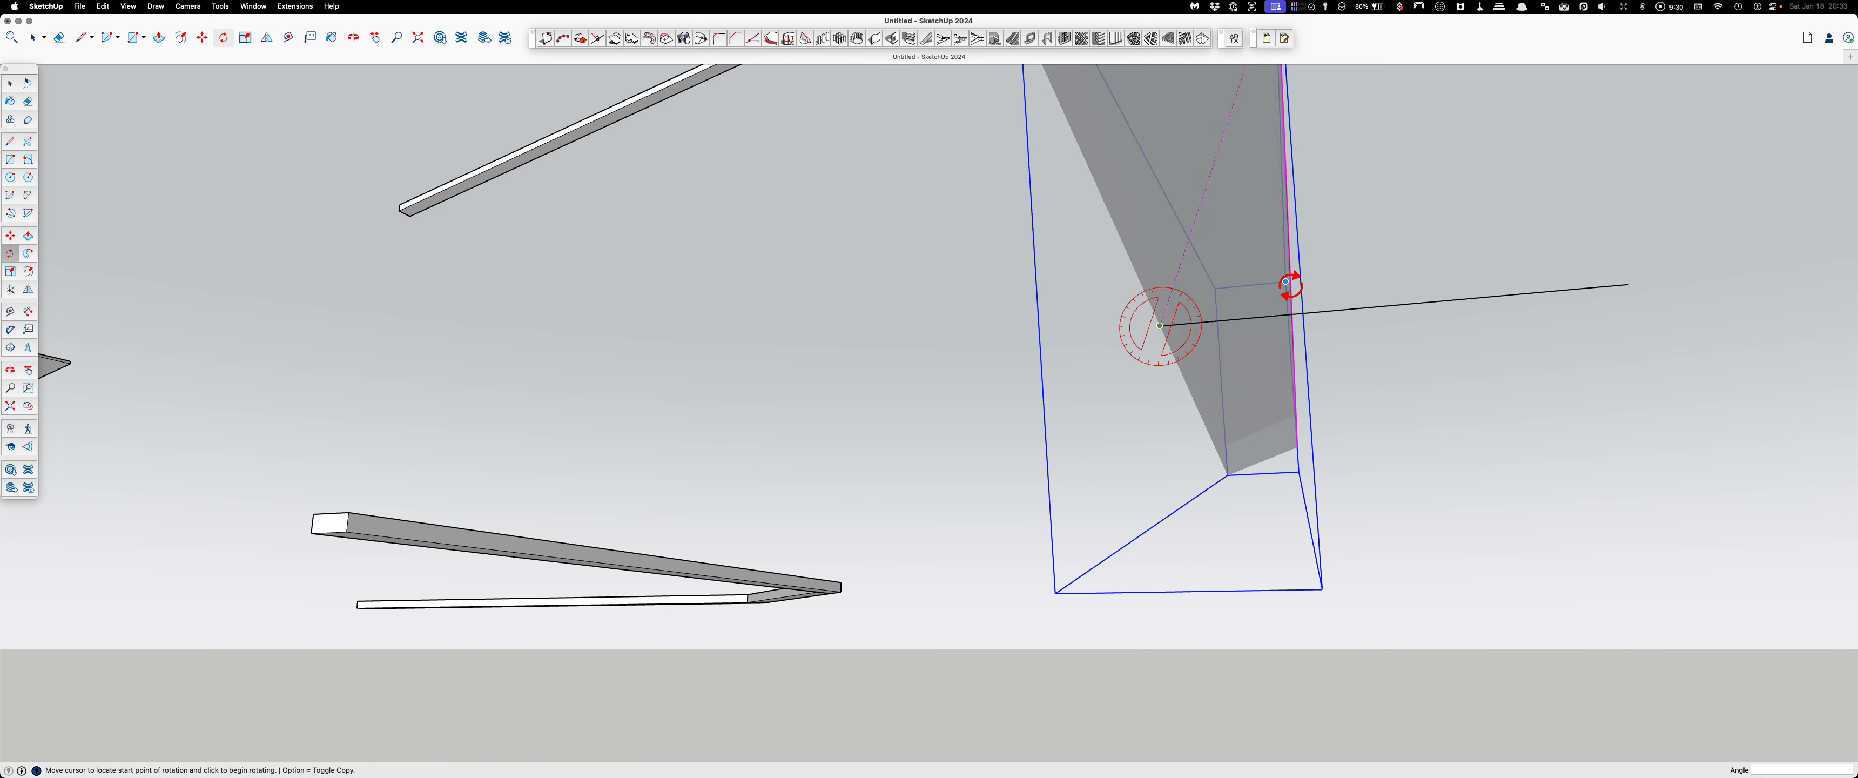
pyautogui.click(1291, 289)
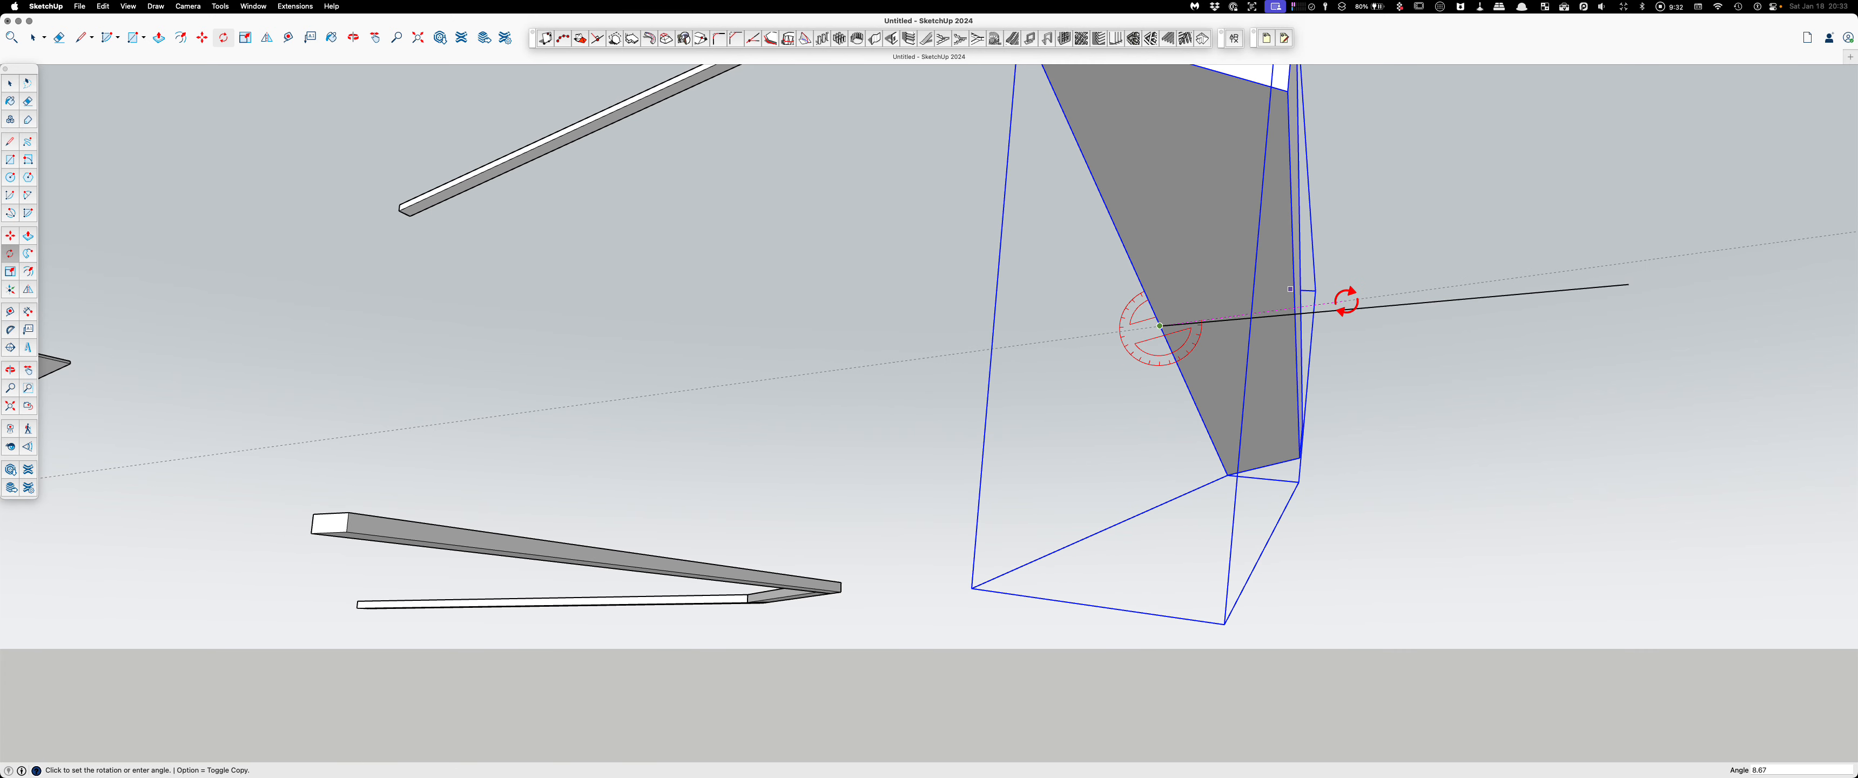
pyautogui.press('space')
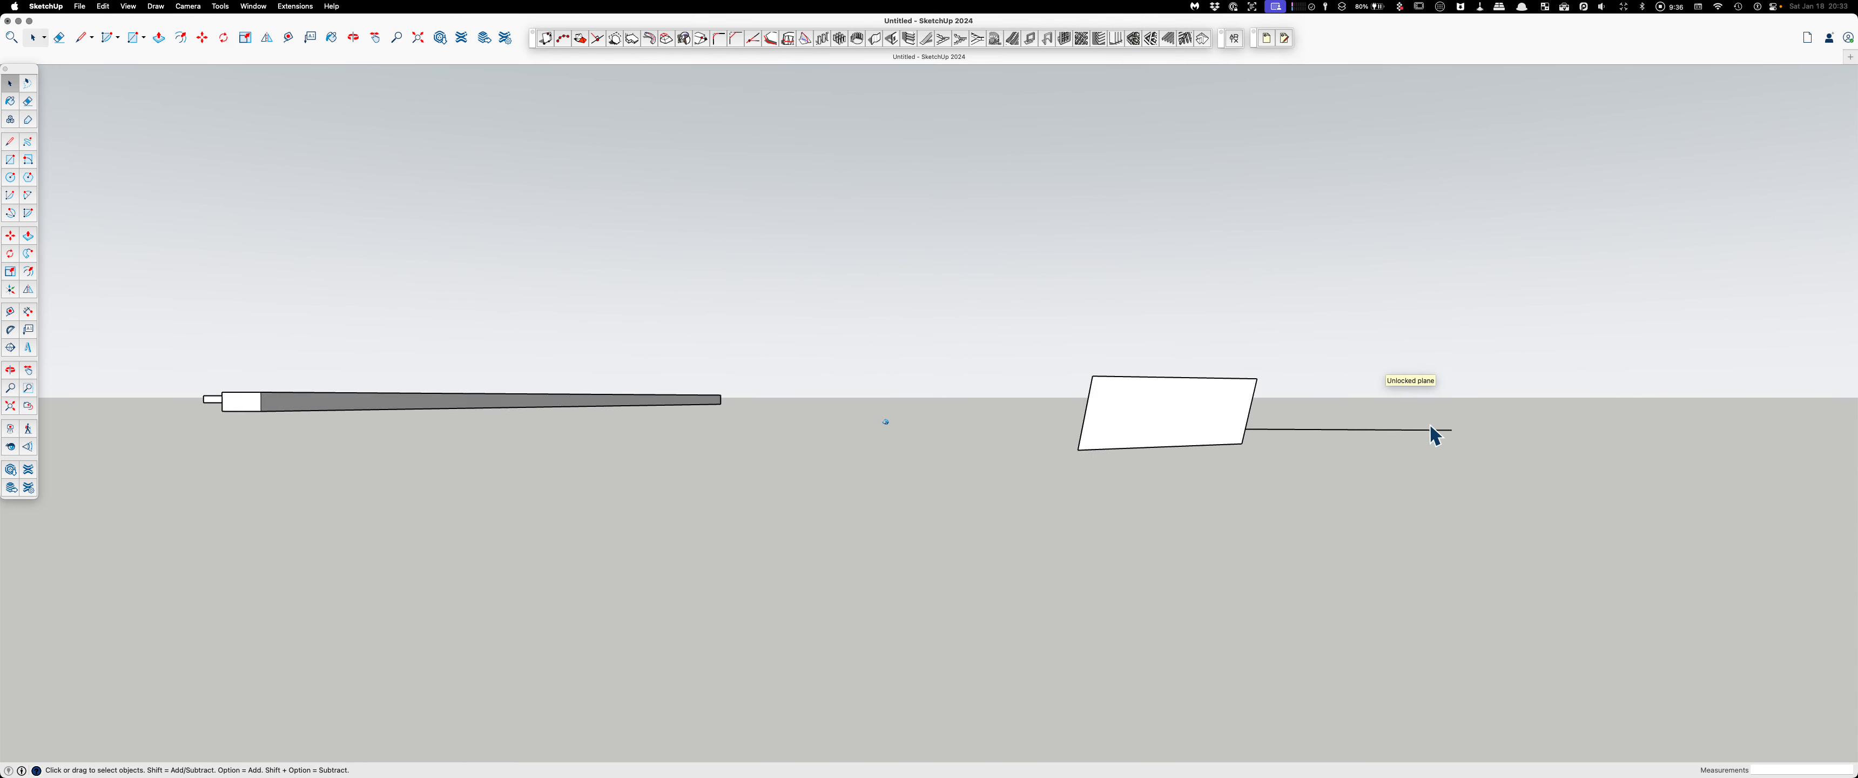
pyautogui.click(1393, 412)
pyautogui.press('Delete')
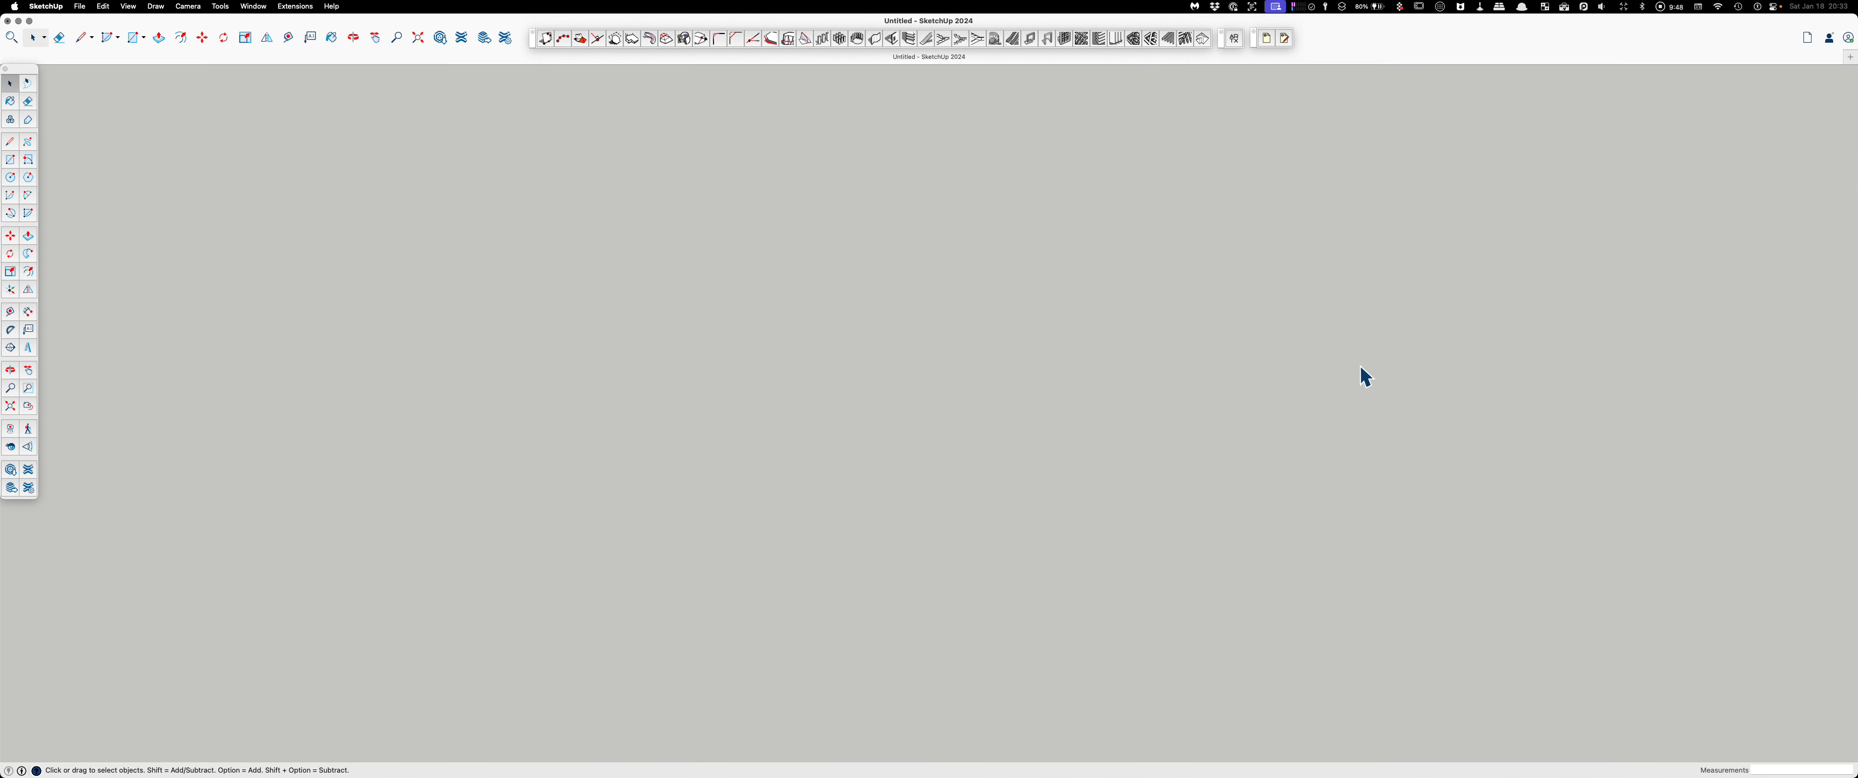
# Step: Draw a flat rectangle about 4' 2 5/8" by 11 11/16" that surrounds the pasted piece at its lower face
pyautogui.scroll(-8, 1153, 552)
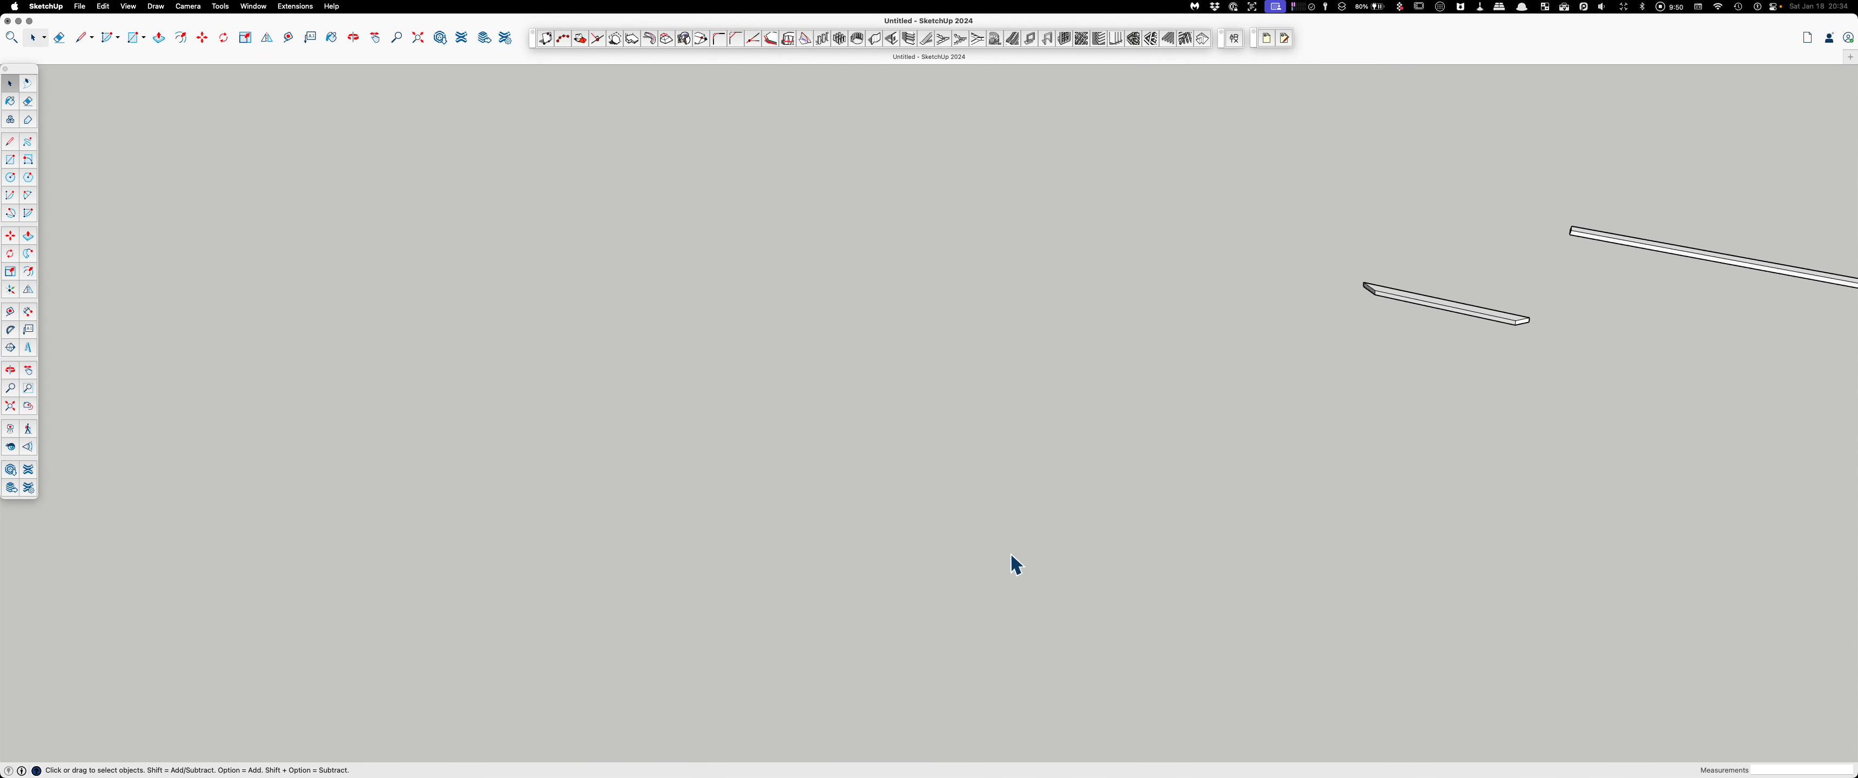
pyautogui.scroll(8, 1151, 343)
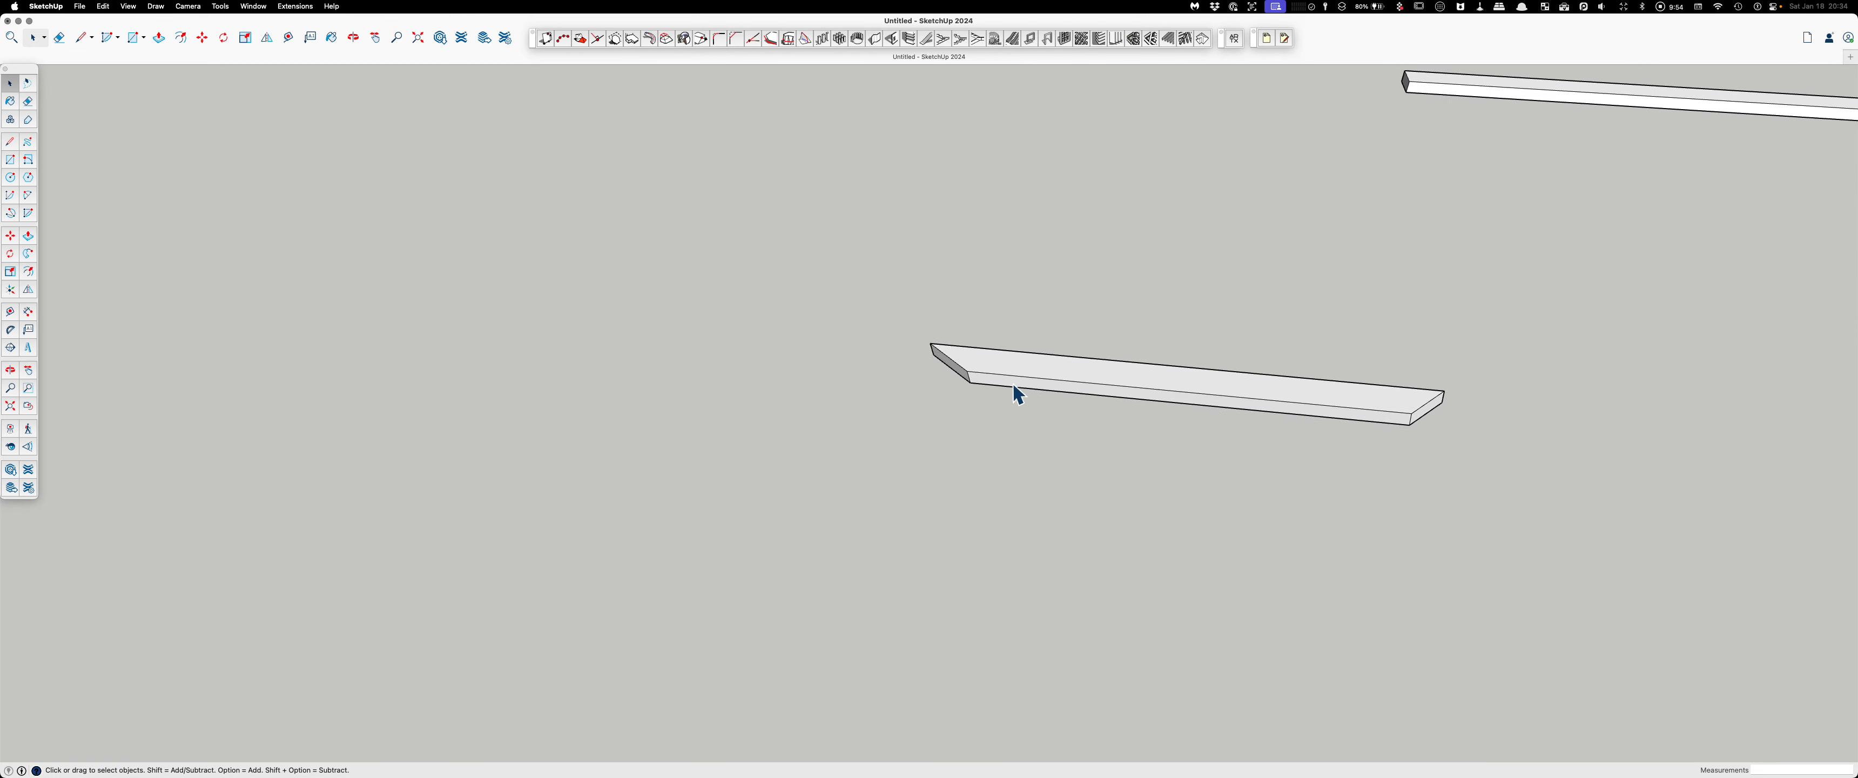
pyautogui.press('r')
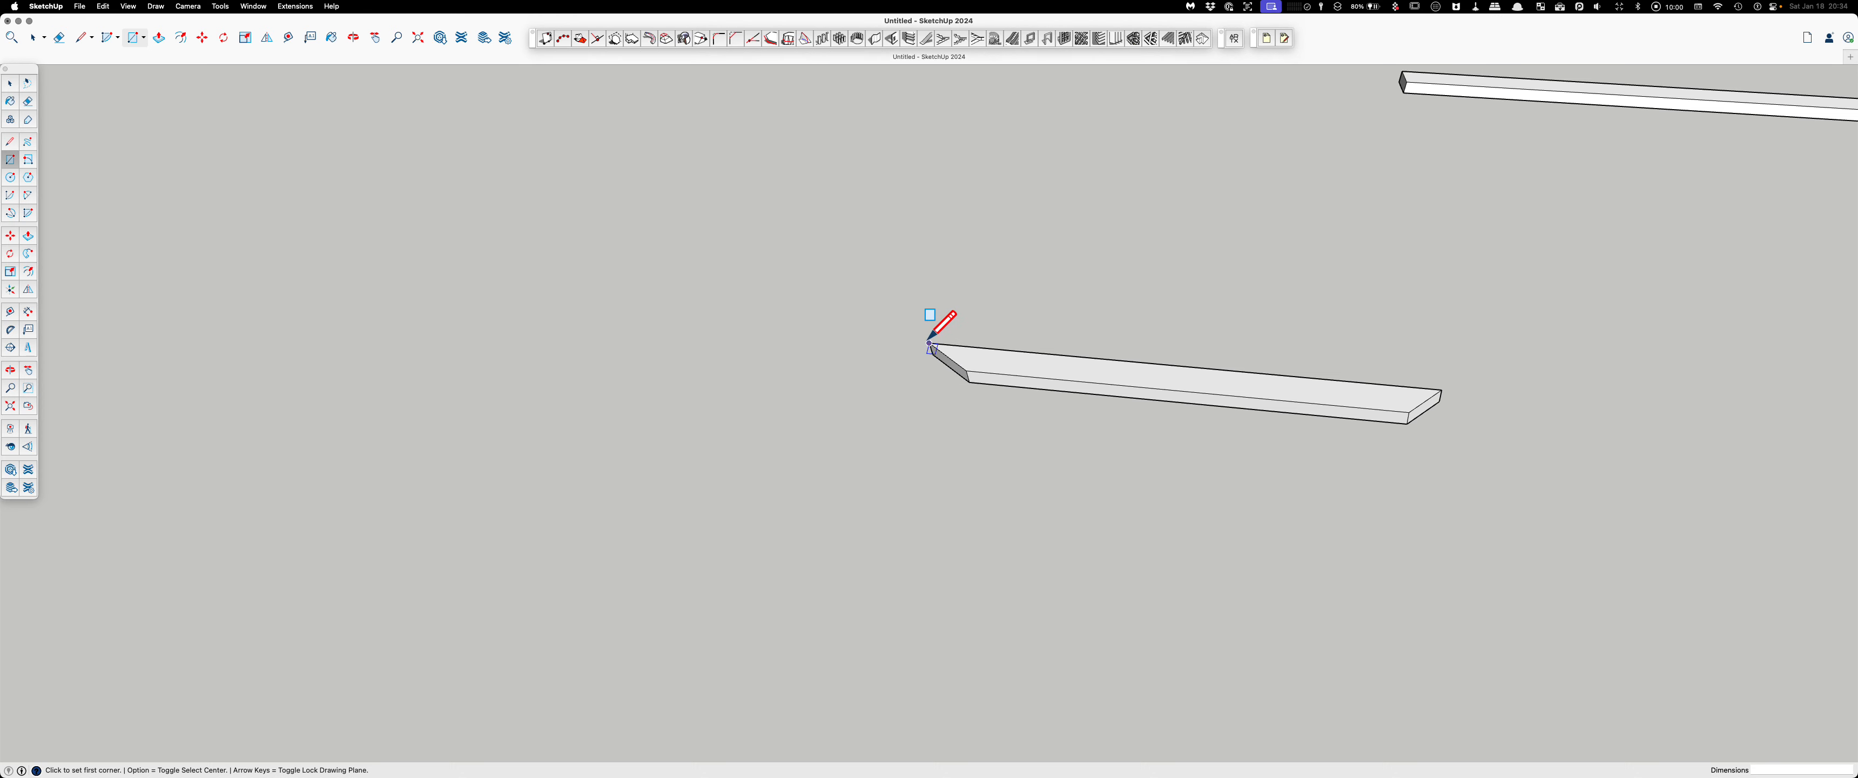
pyautogui.click(897, 322)
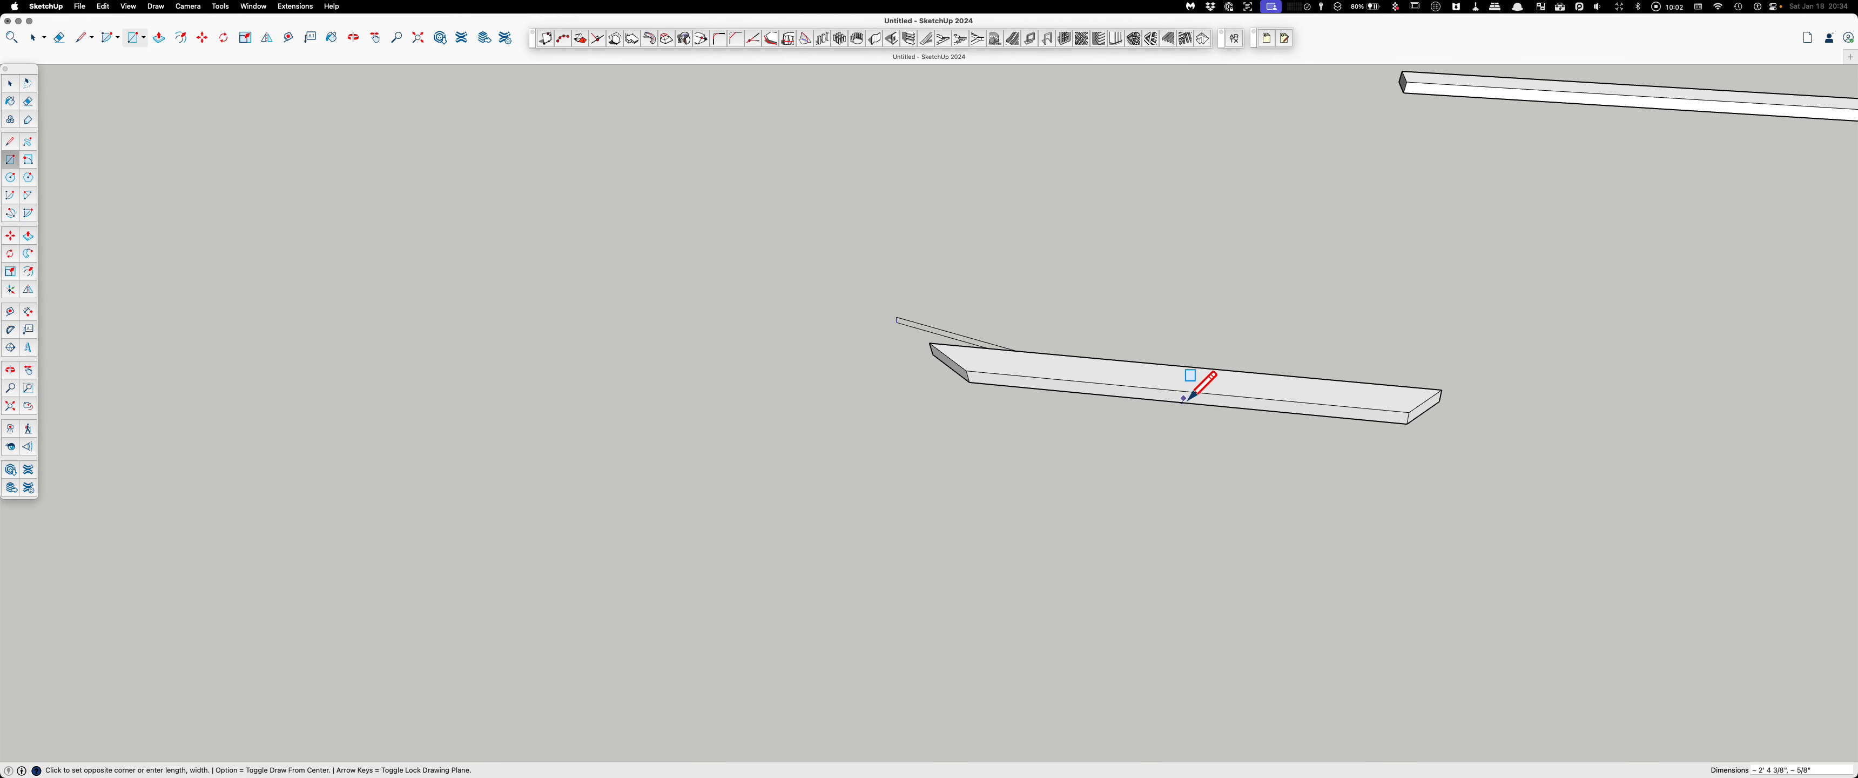
pyautogui.click(1478, 456)
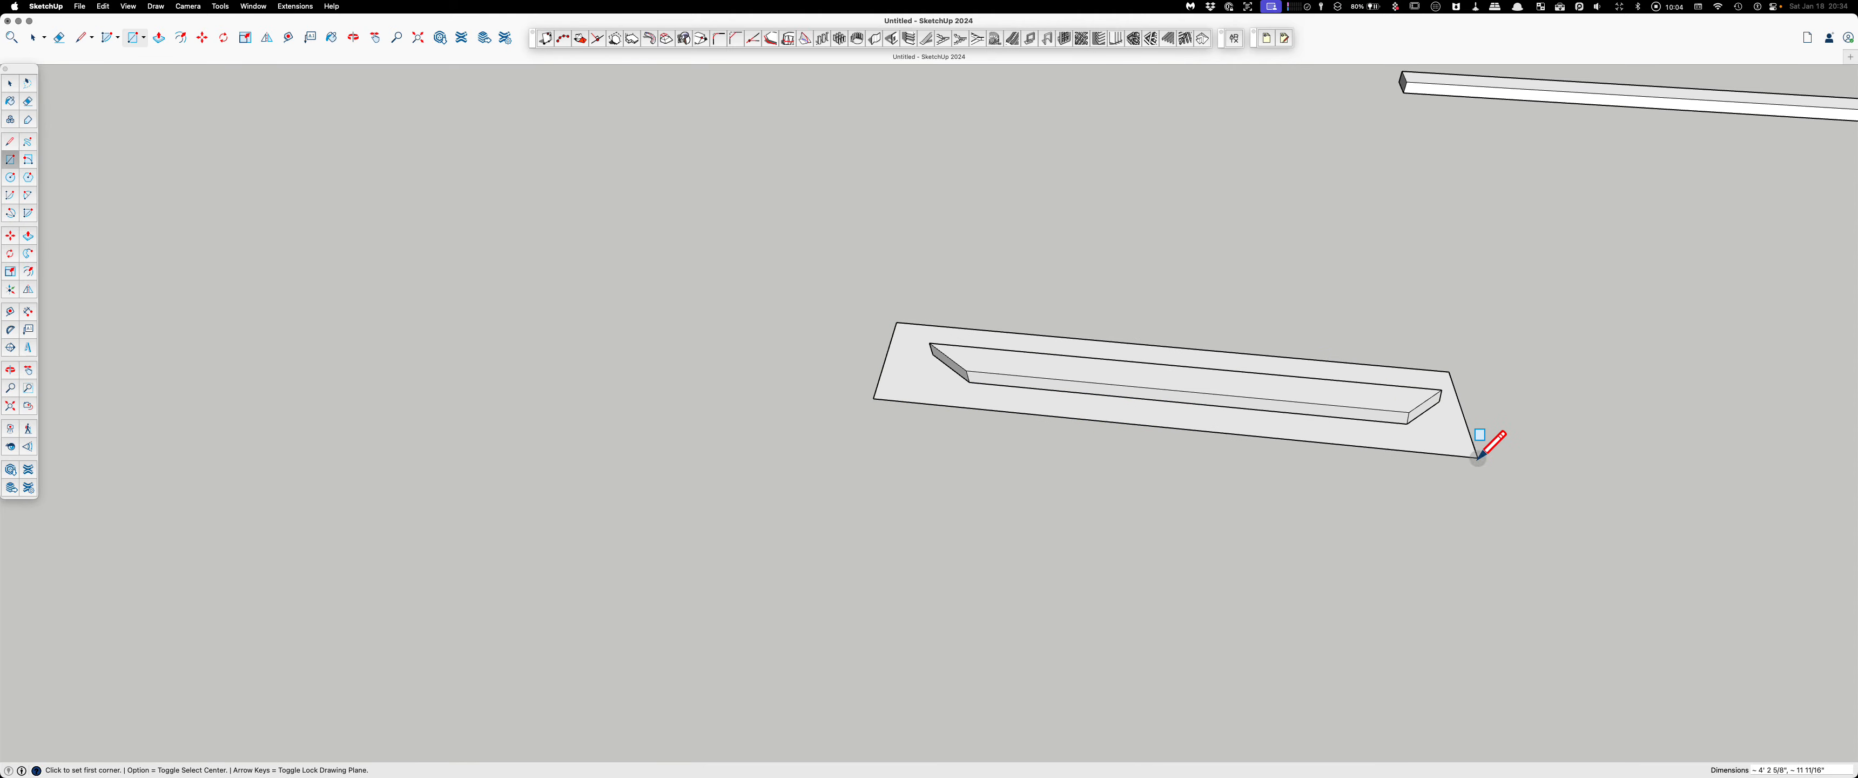
pyautogui.press('Escape')
pyautogui.press('space')
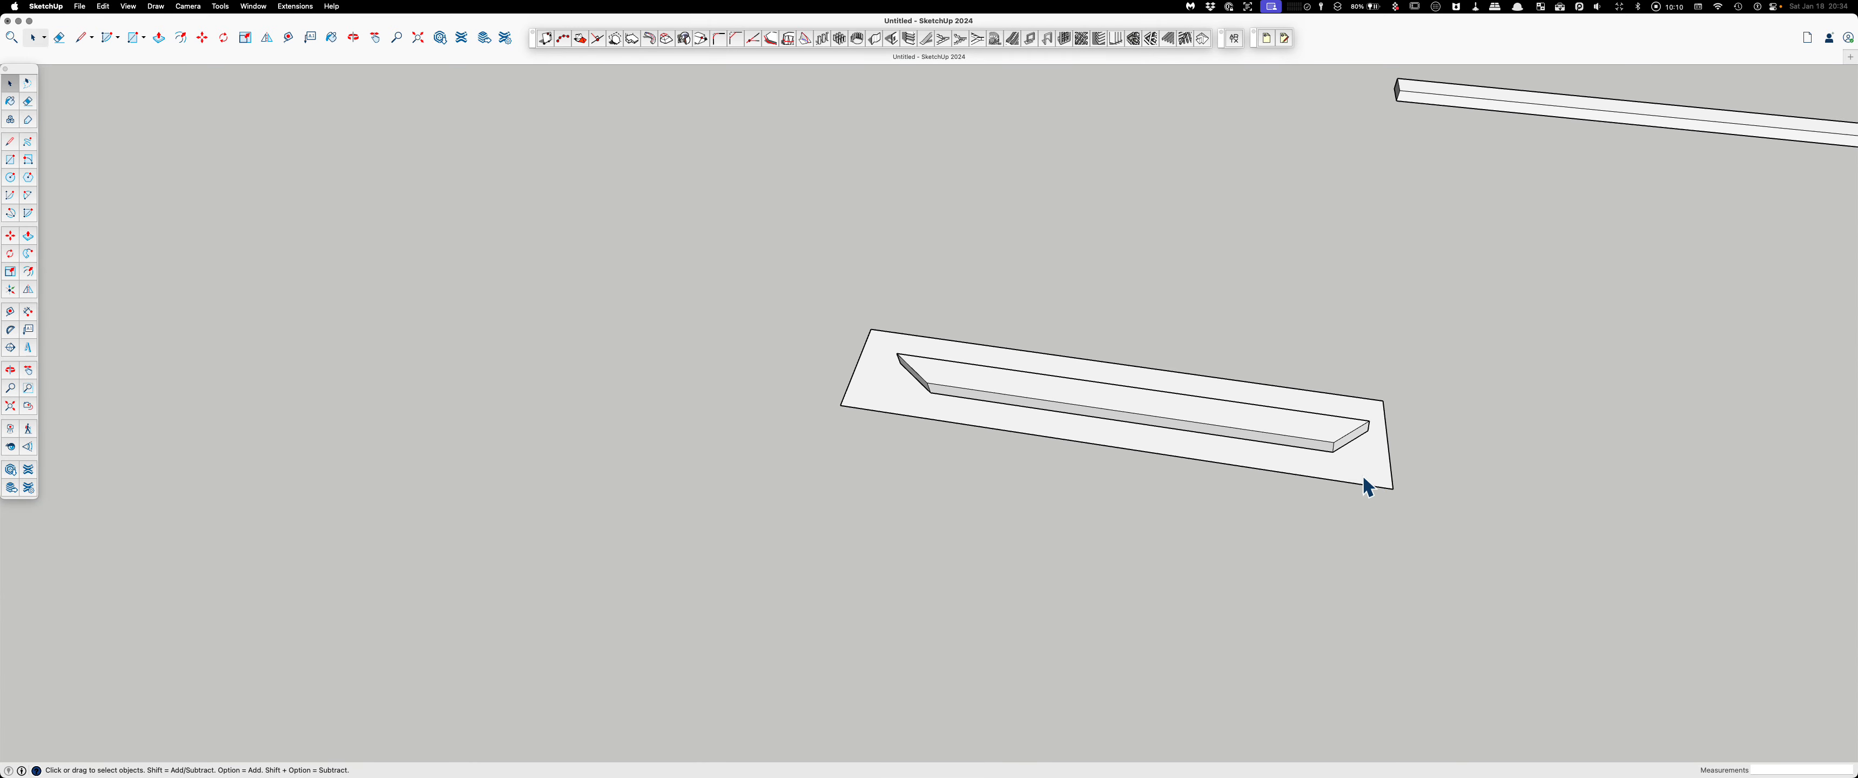
# Step: Extrude the surrounding rectangle 1 1/2" to the height of the pasted piece, and make the resulting slab a group
pyautogui.press('p')
pyautogui.doubleClick(1357, 471)
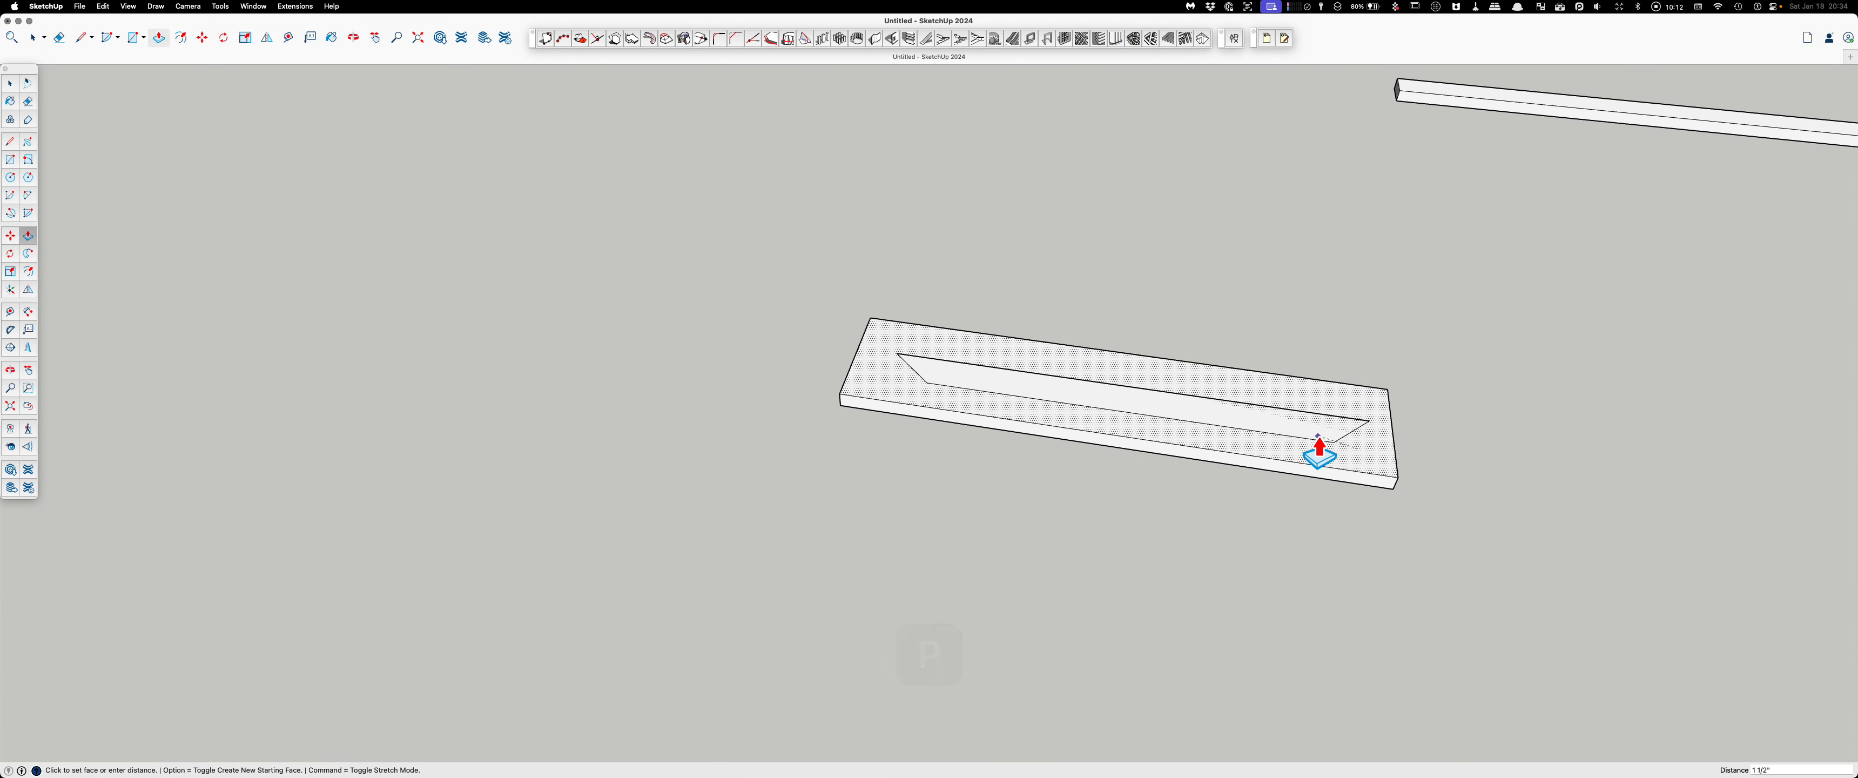
pyautogui.press('space')
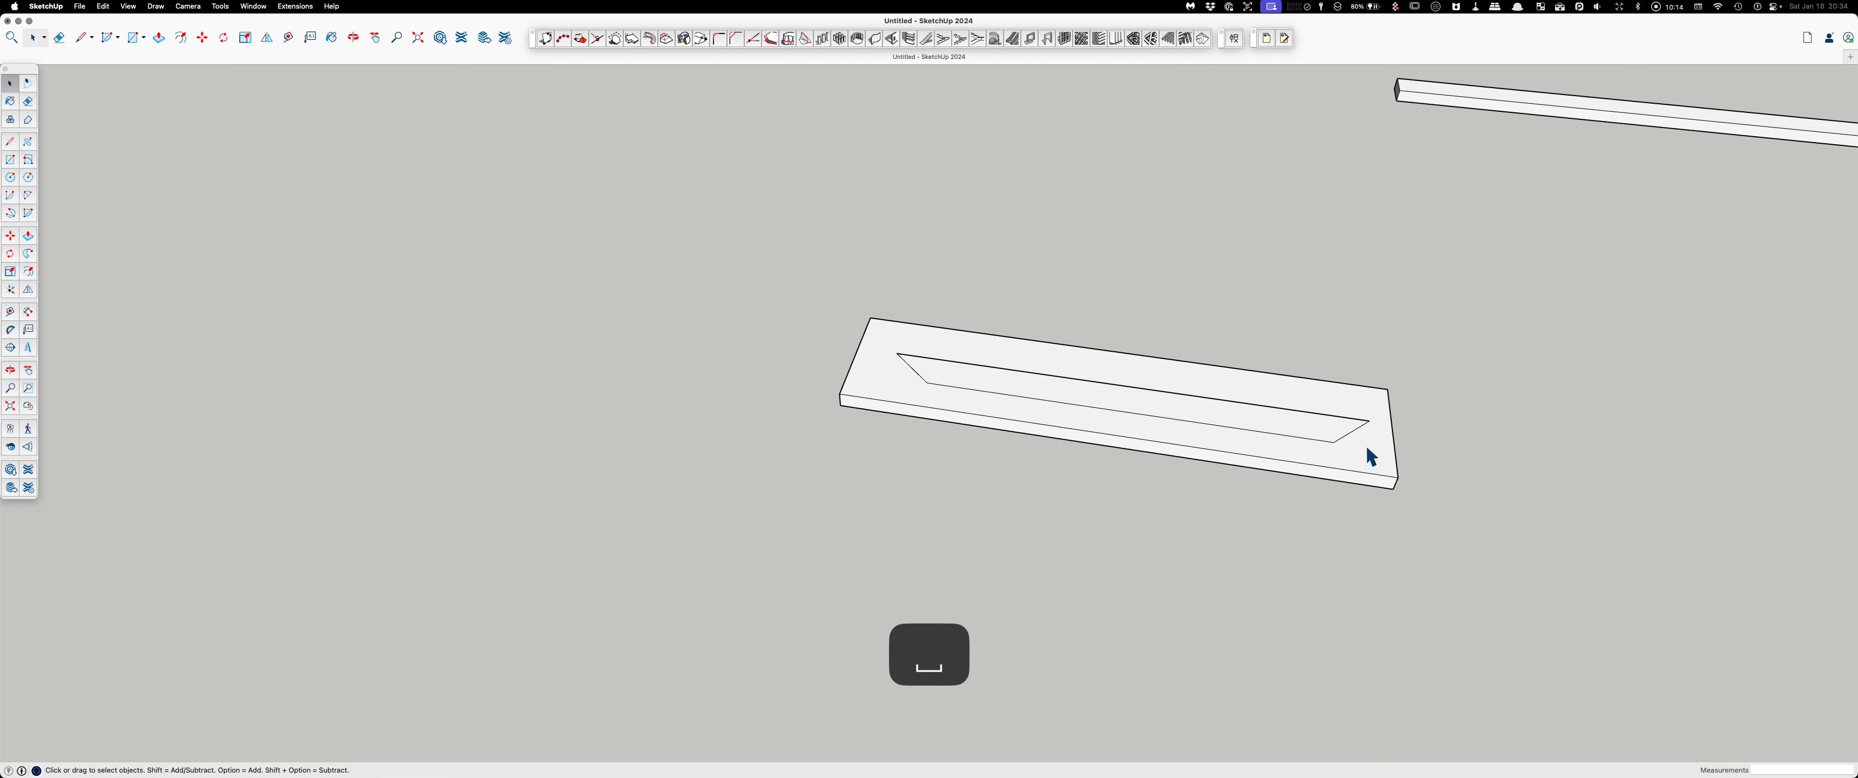
pyautogui.doubleClick(1367, 447)
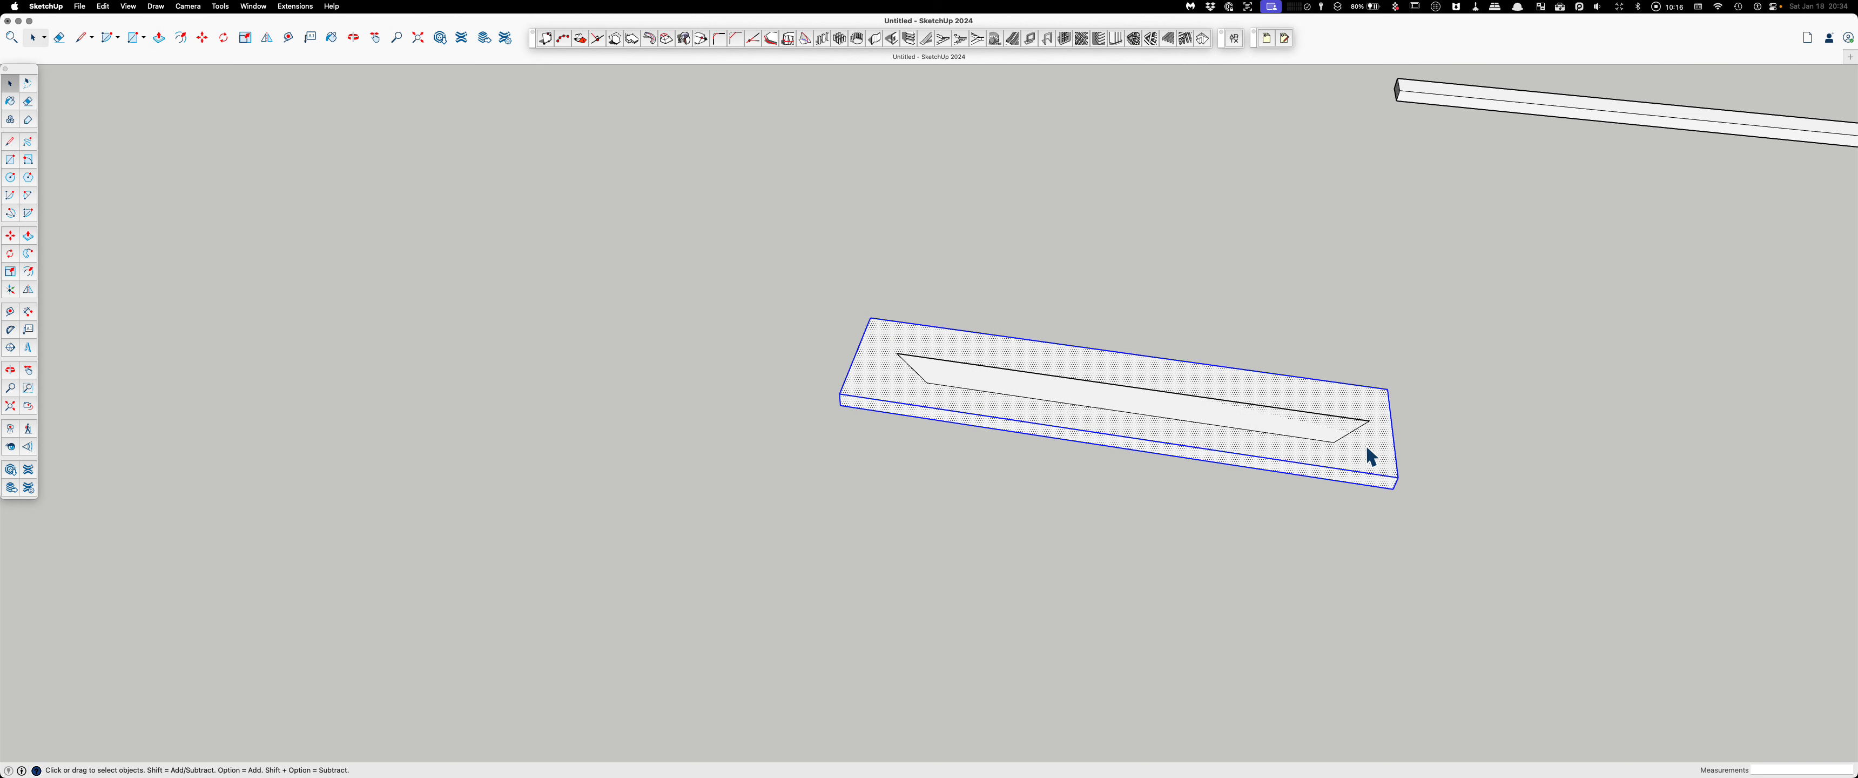
pyautogui.press('g')
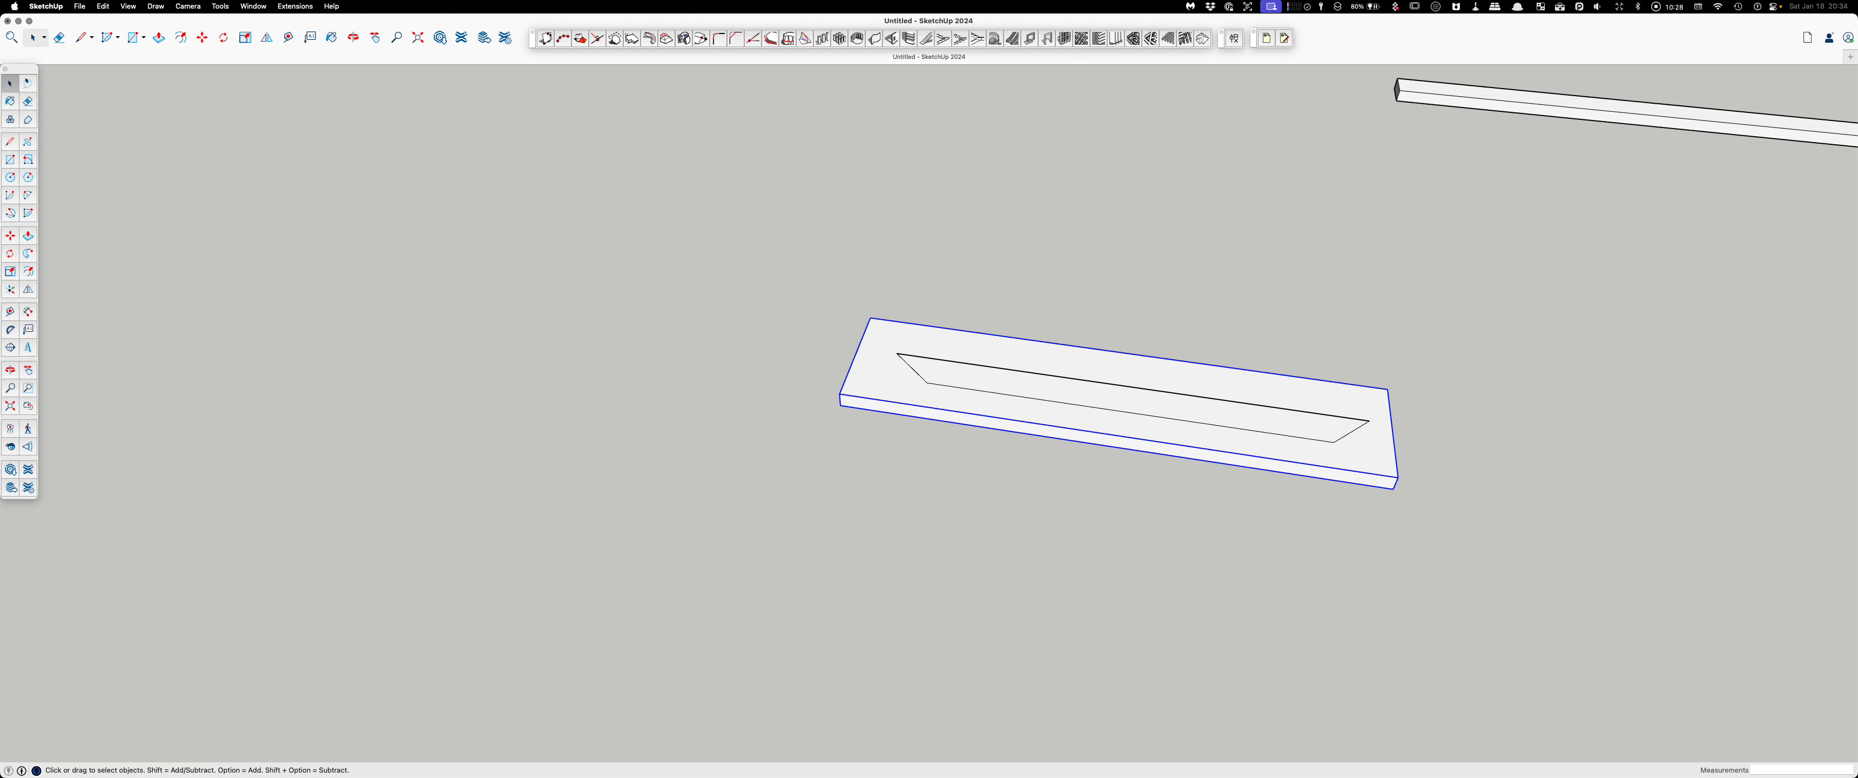
# Step: Paint the slab group with the translucent blue material so the enclosed piece shows through
pyautogui.press('b')
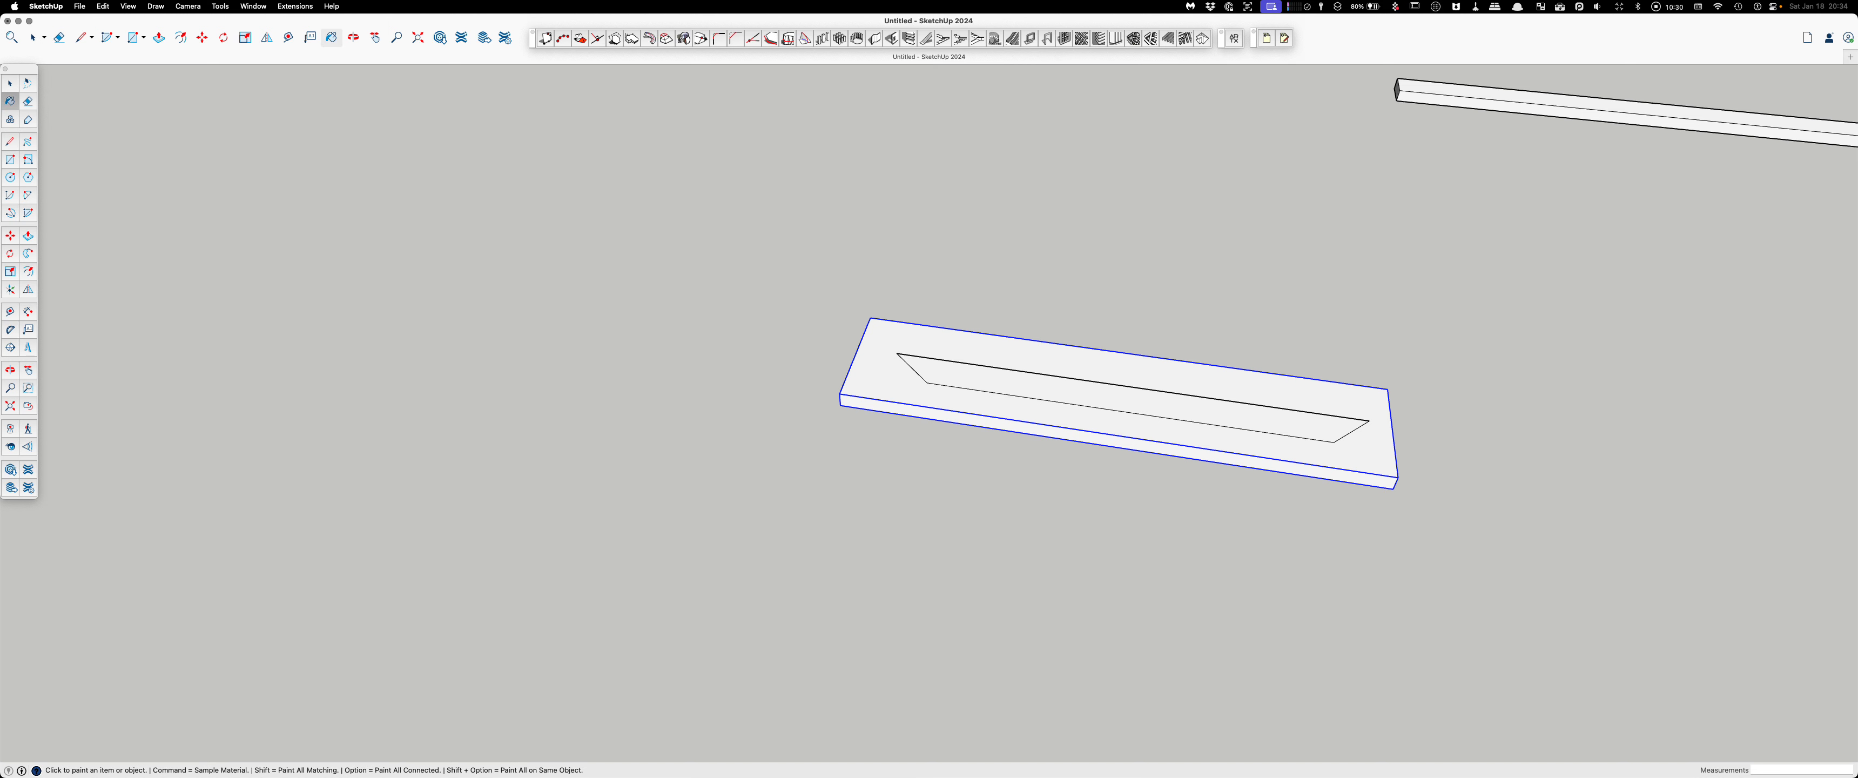
pyautogui.click(1262, 380)
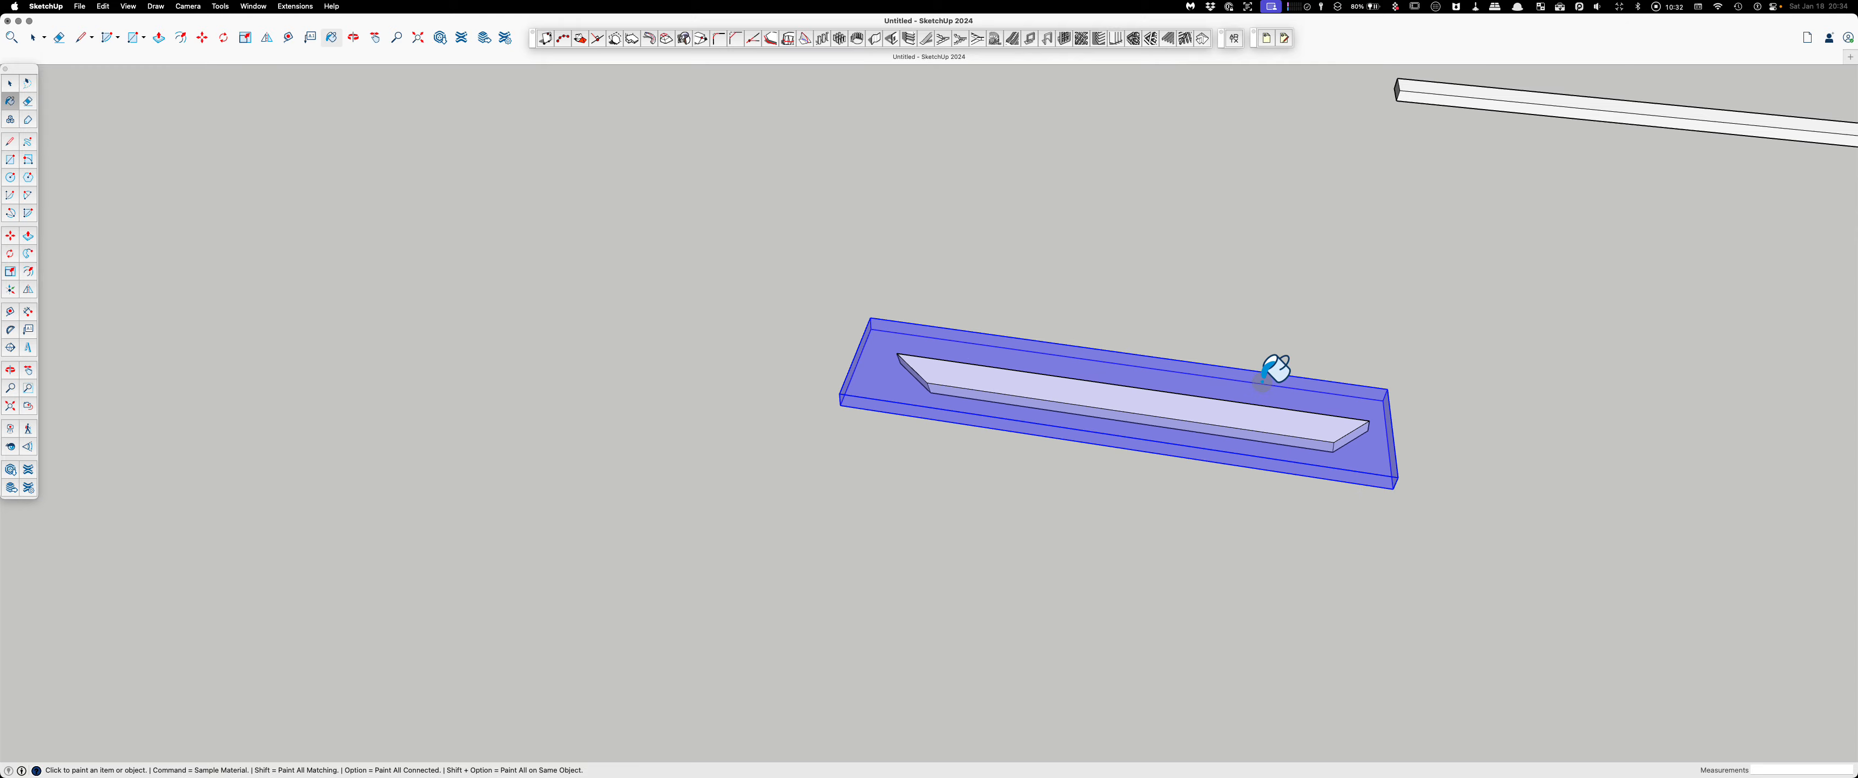
pyautogui.press('Escape')
pyautogui.press('space')
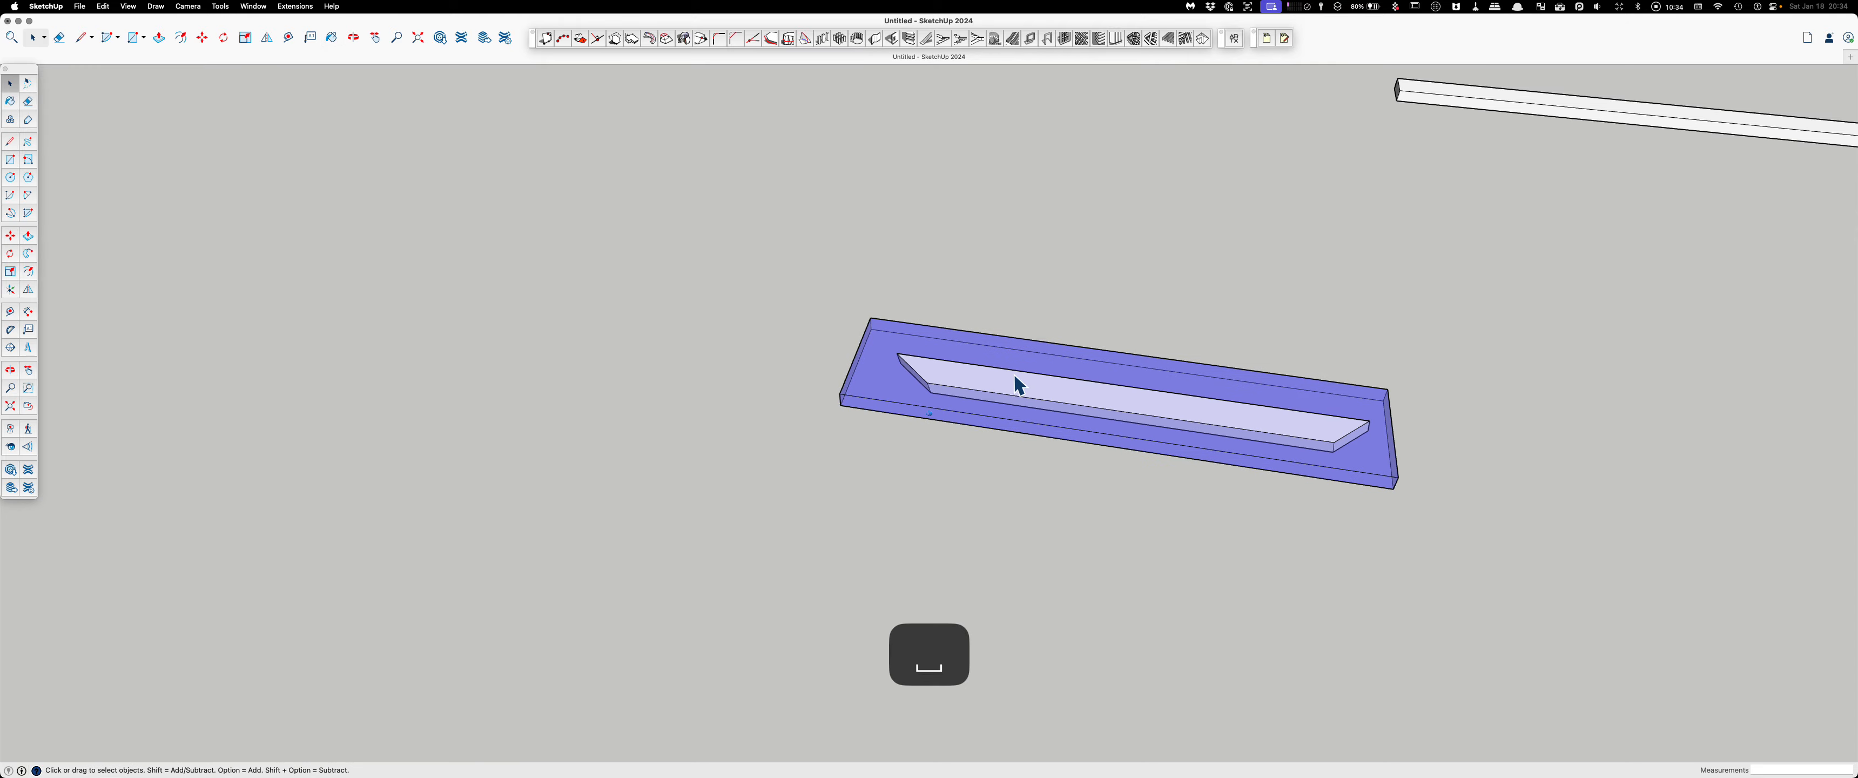
# Step: Open the blue slab group for editing and push one long side inward 3 1/4" to the enclosed piece's edge
pyautogui.moveTo(1017, 382); pyautogui.dragTo(1017, 386, button='middle')
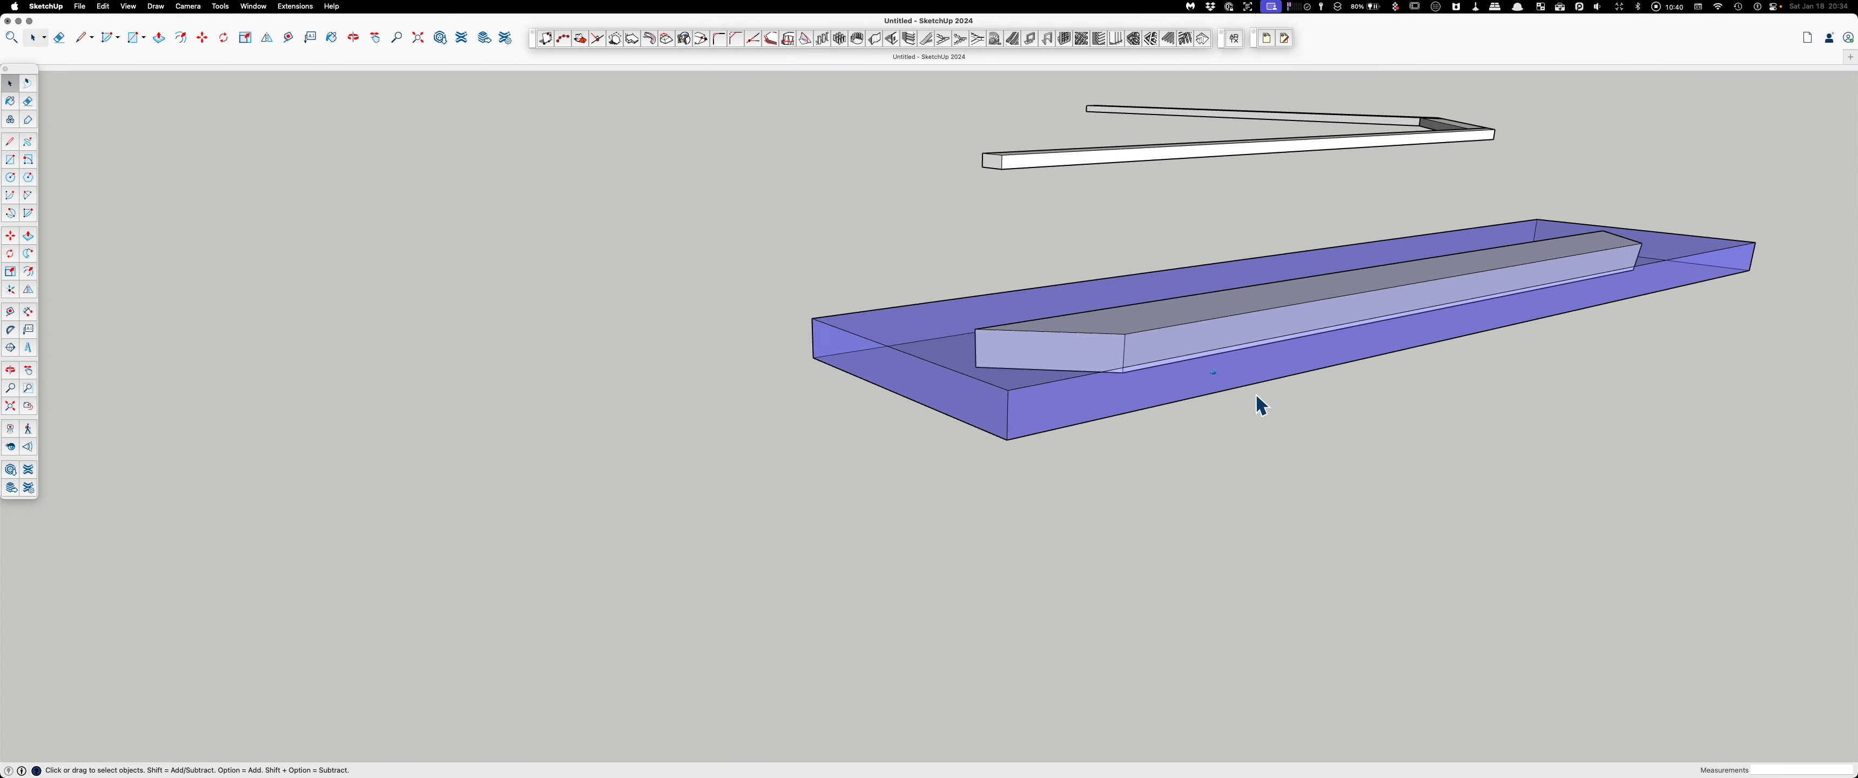
pyautogui.click(1413, 396)
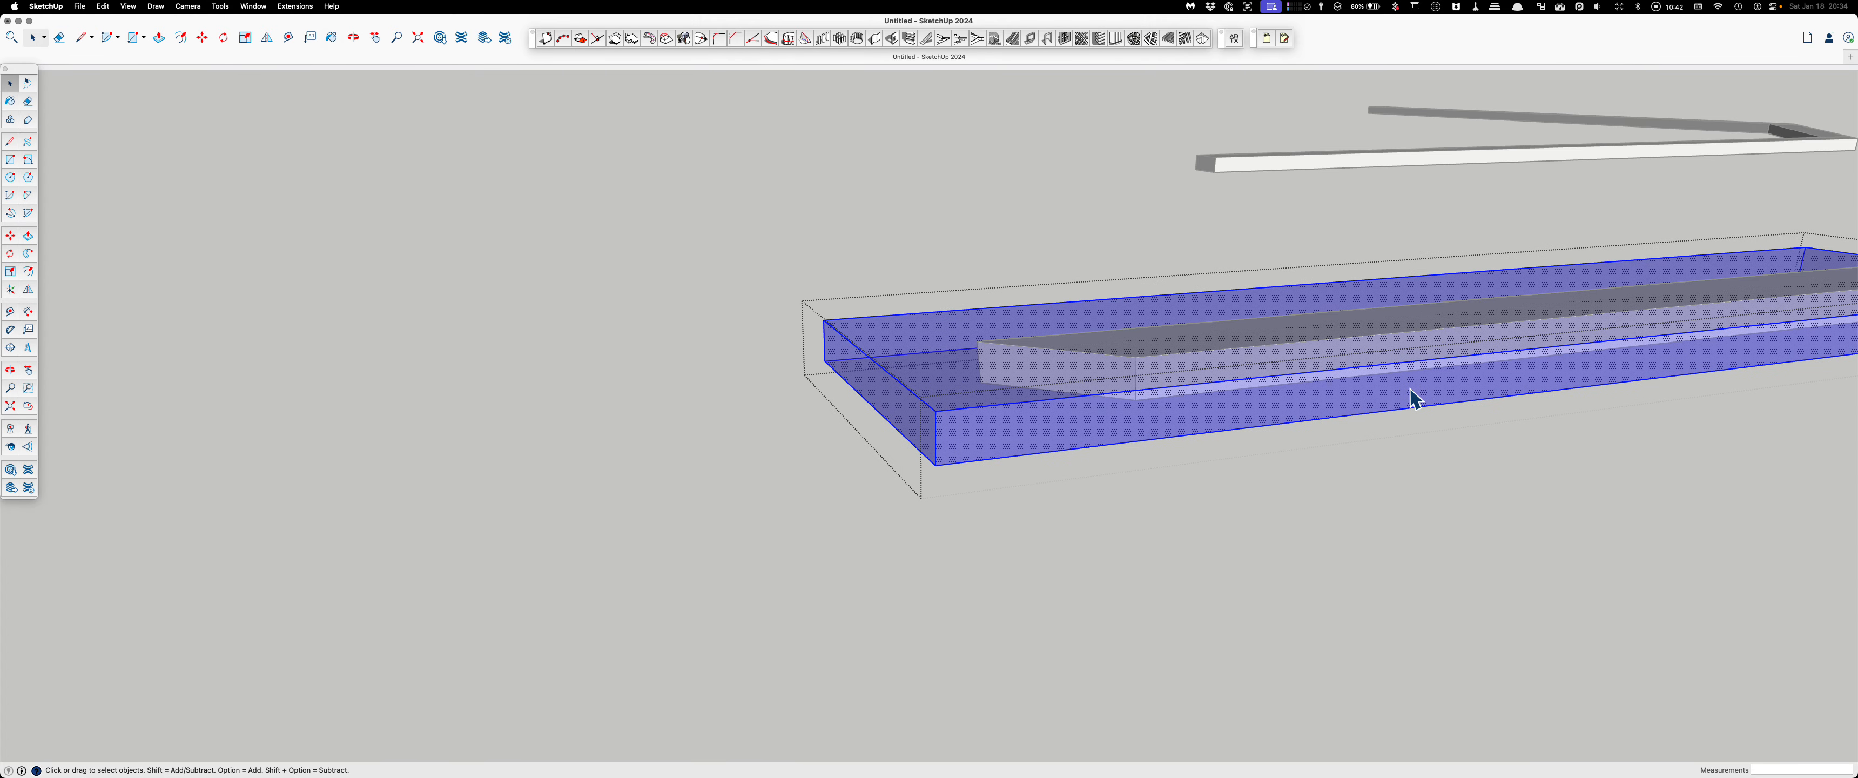
pyautogui.press('p')
pyautogui.moveTo(1182, 422); pyautogui.dragTo(1153, 375)
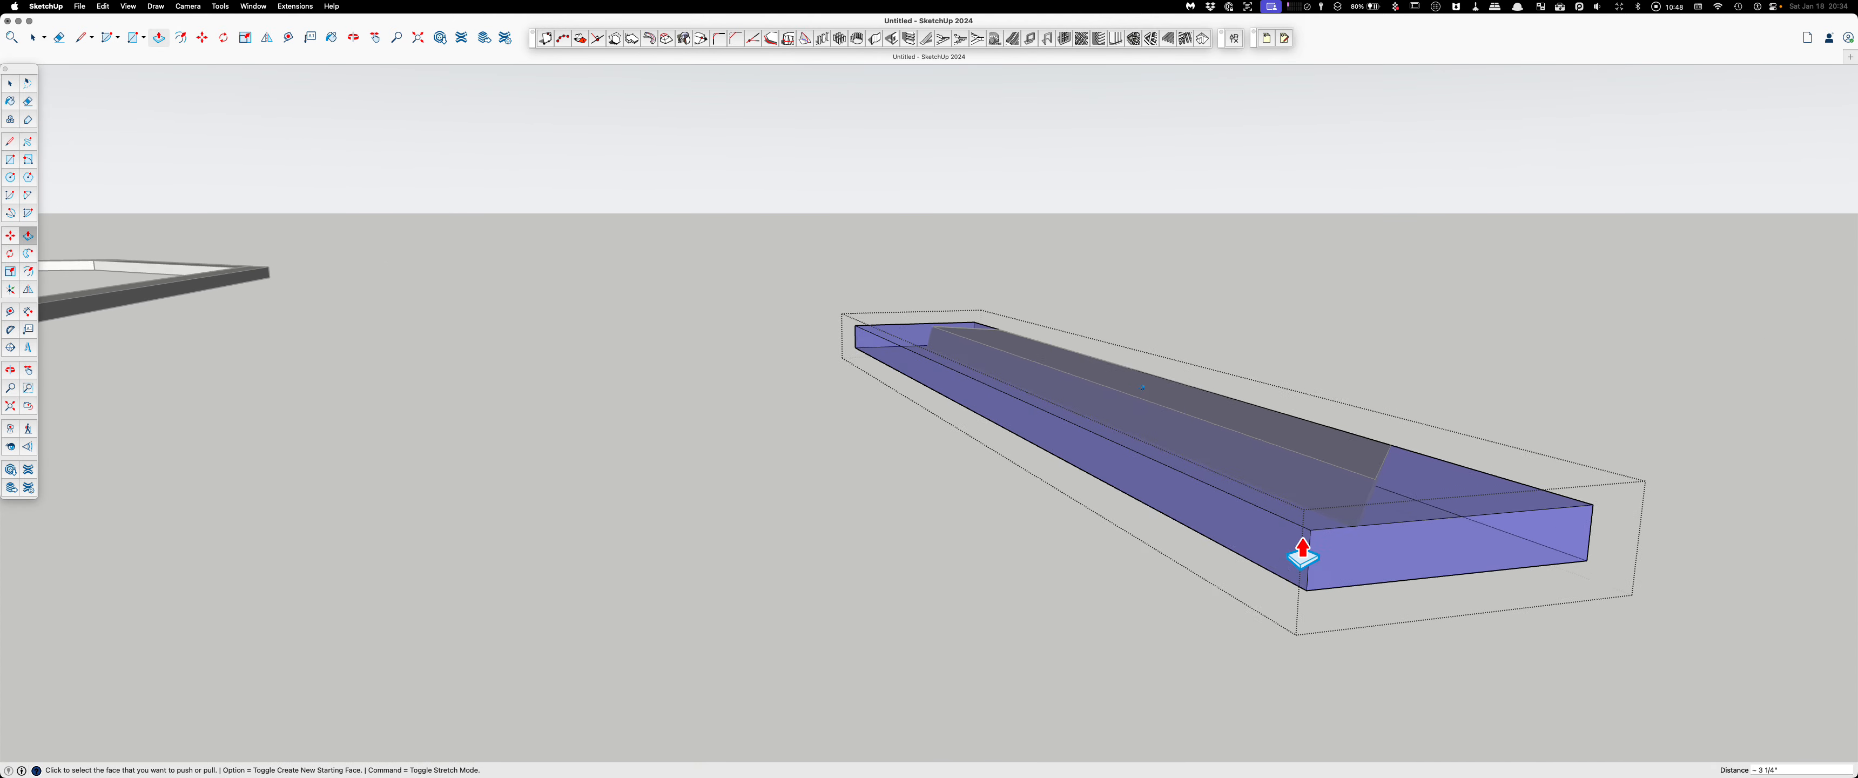
# Step: Push one end of the blue slab inward 3 15/16" and its opposite long side inward 4 1/2", flush with the enclosed piece
pyautogui.click(1125, 552)
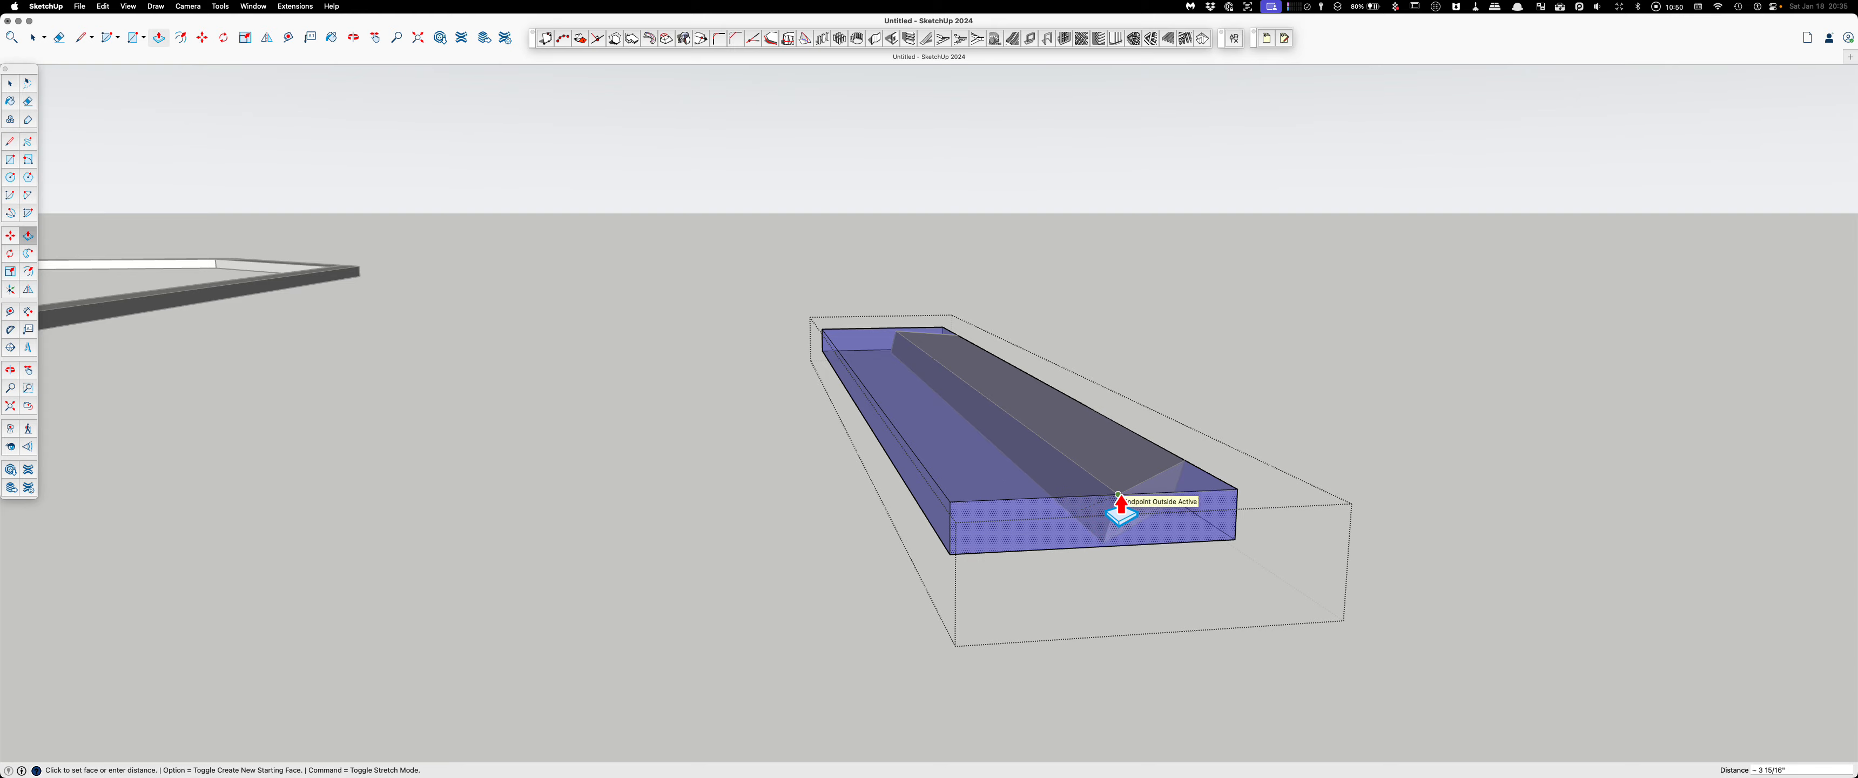
pyautogui.click(1118, 495)
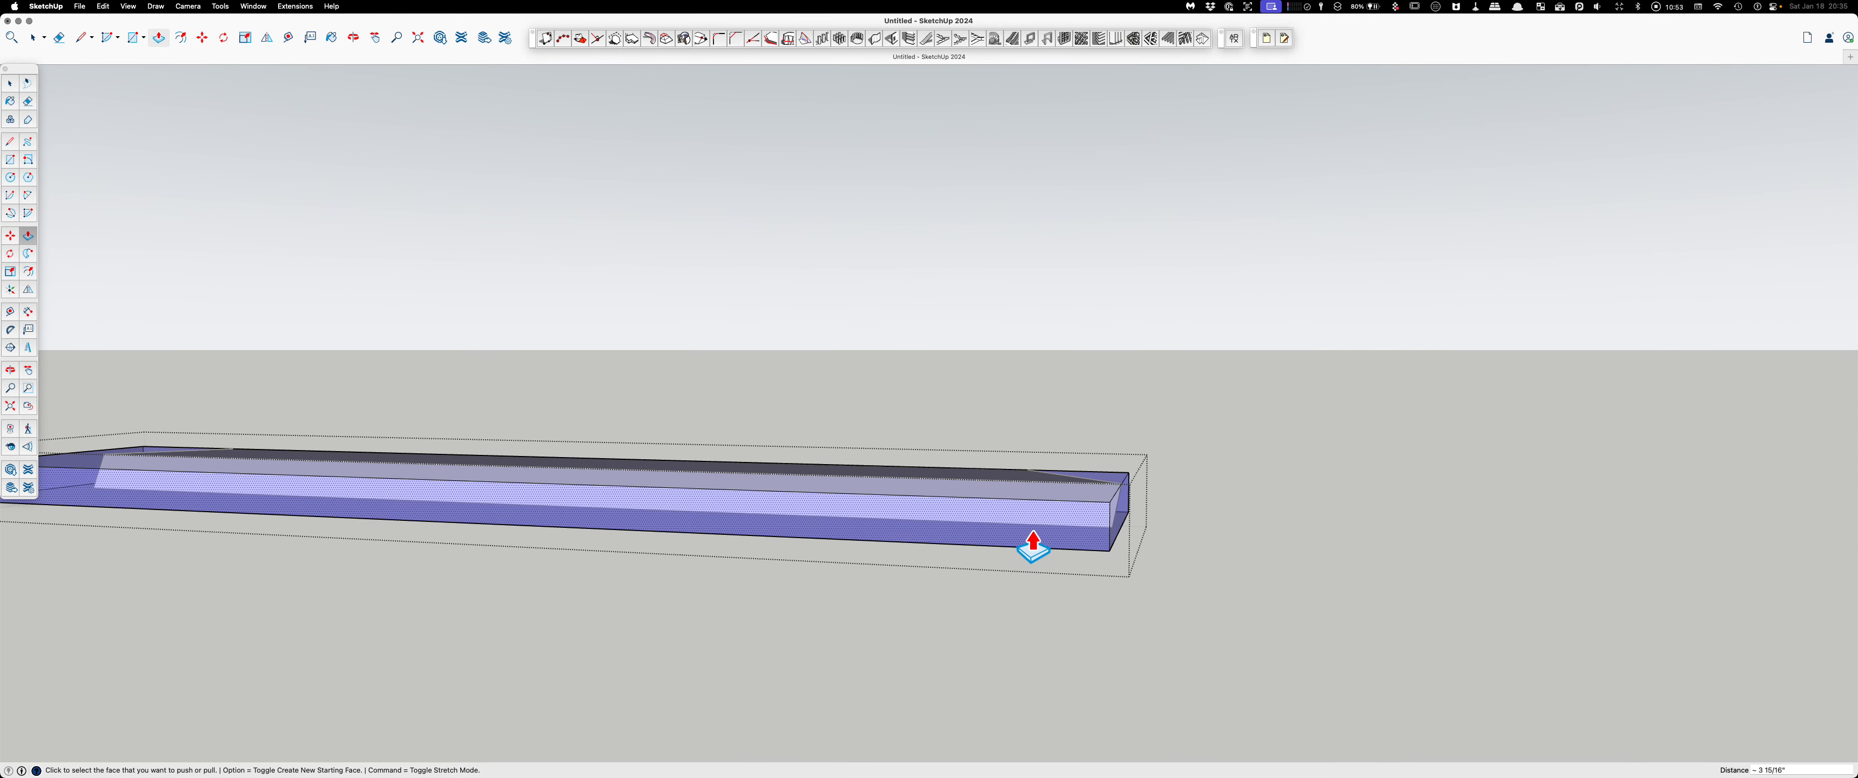
pyautogui.click(1039, 527)
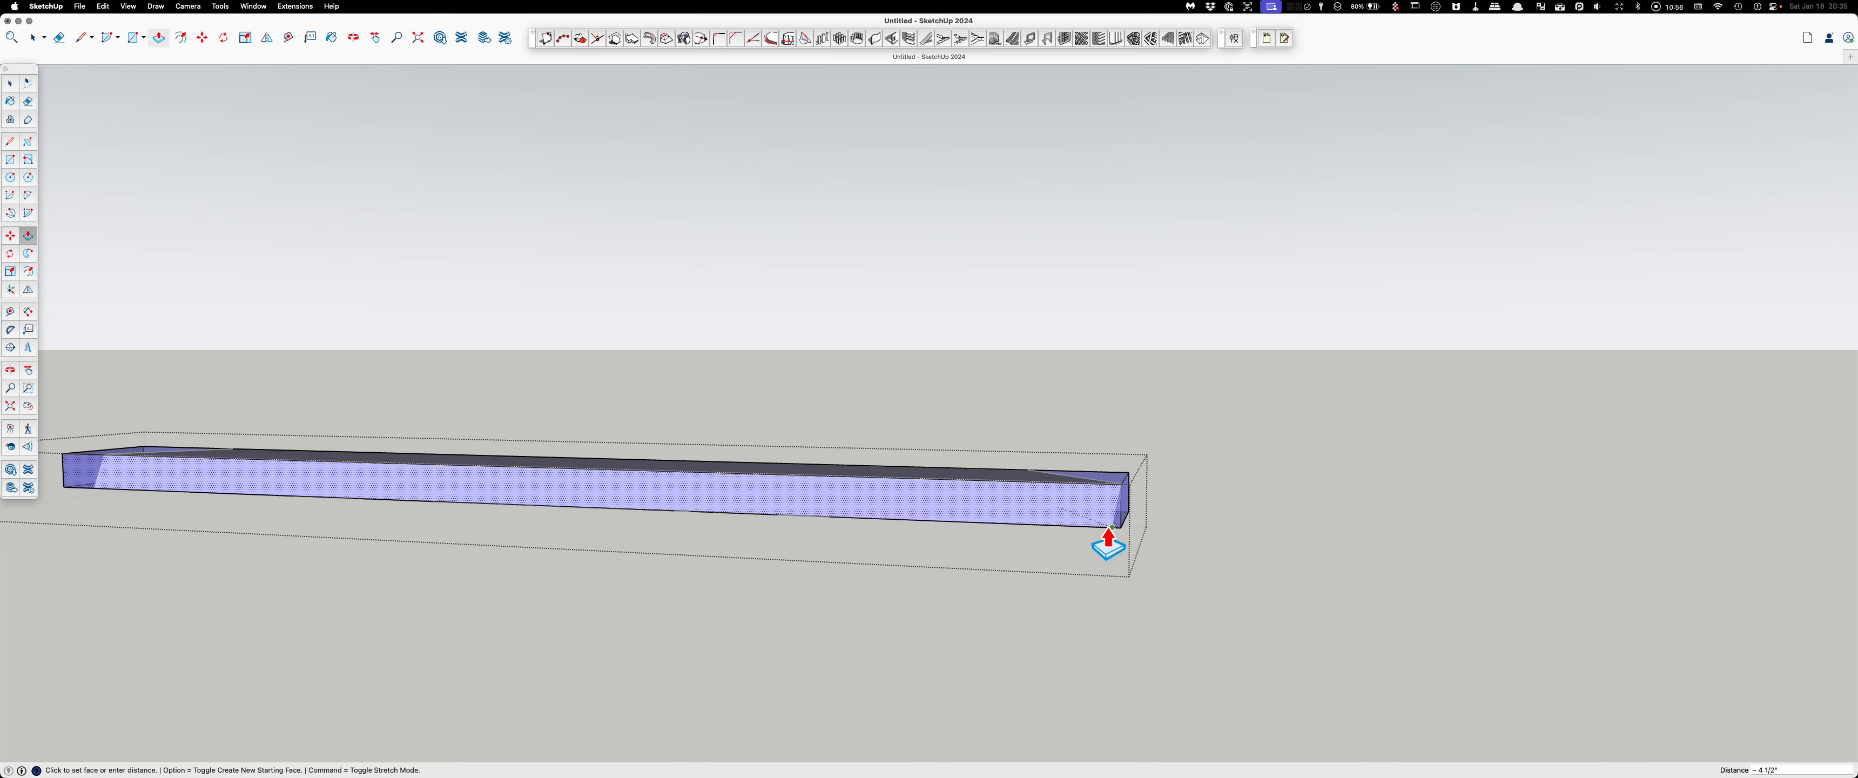
pyautogui.click(1110, 529)
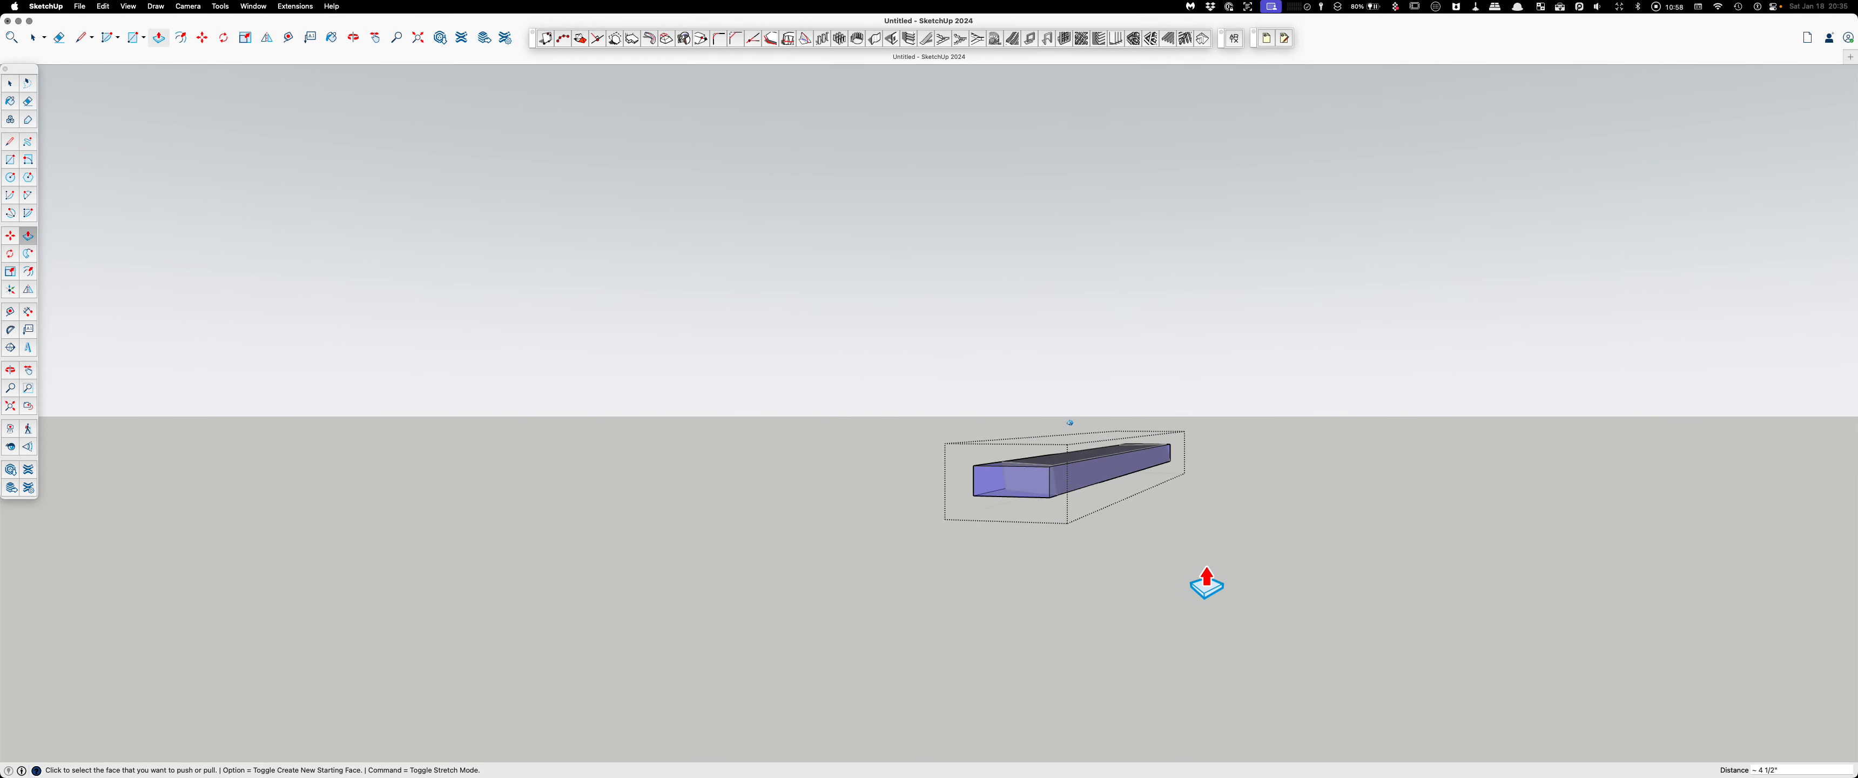
pyautogui.moveTo(1206, 585); pyautogui.dragTo(1108, 462, button='middle')
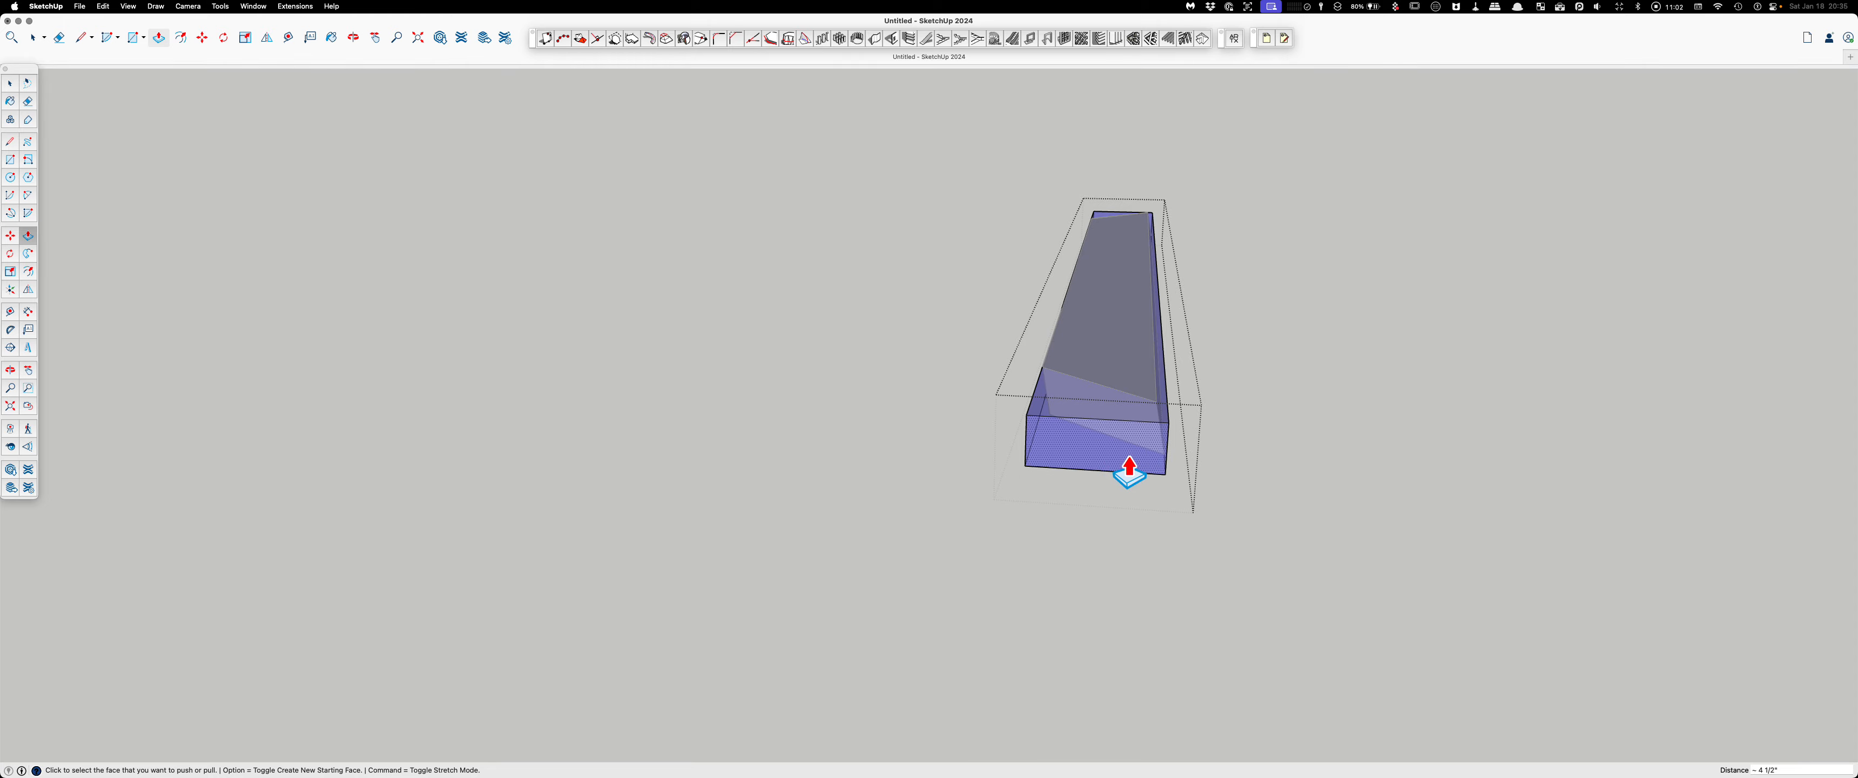
# Step: Push the remaining end of the blue slab inward 1 11/16" to the enclosed piece's corner, and close the group
pyautogui.click(1129, 465)
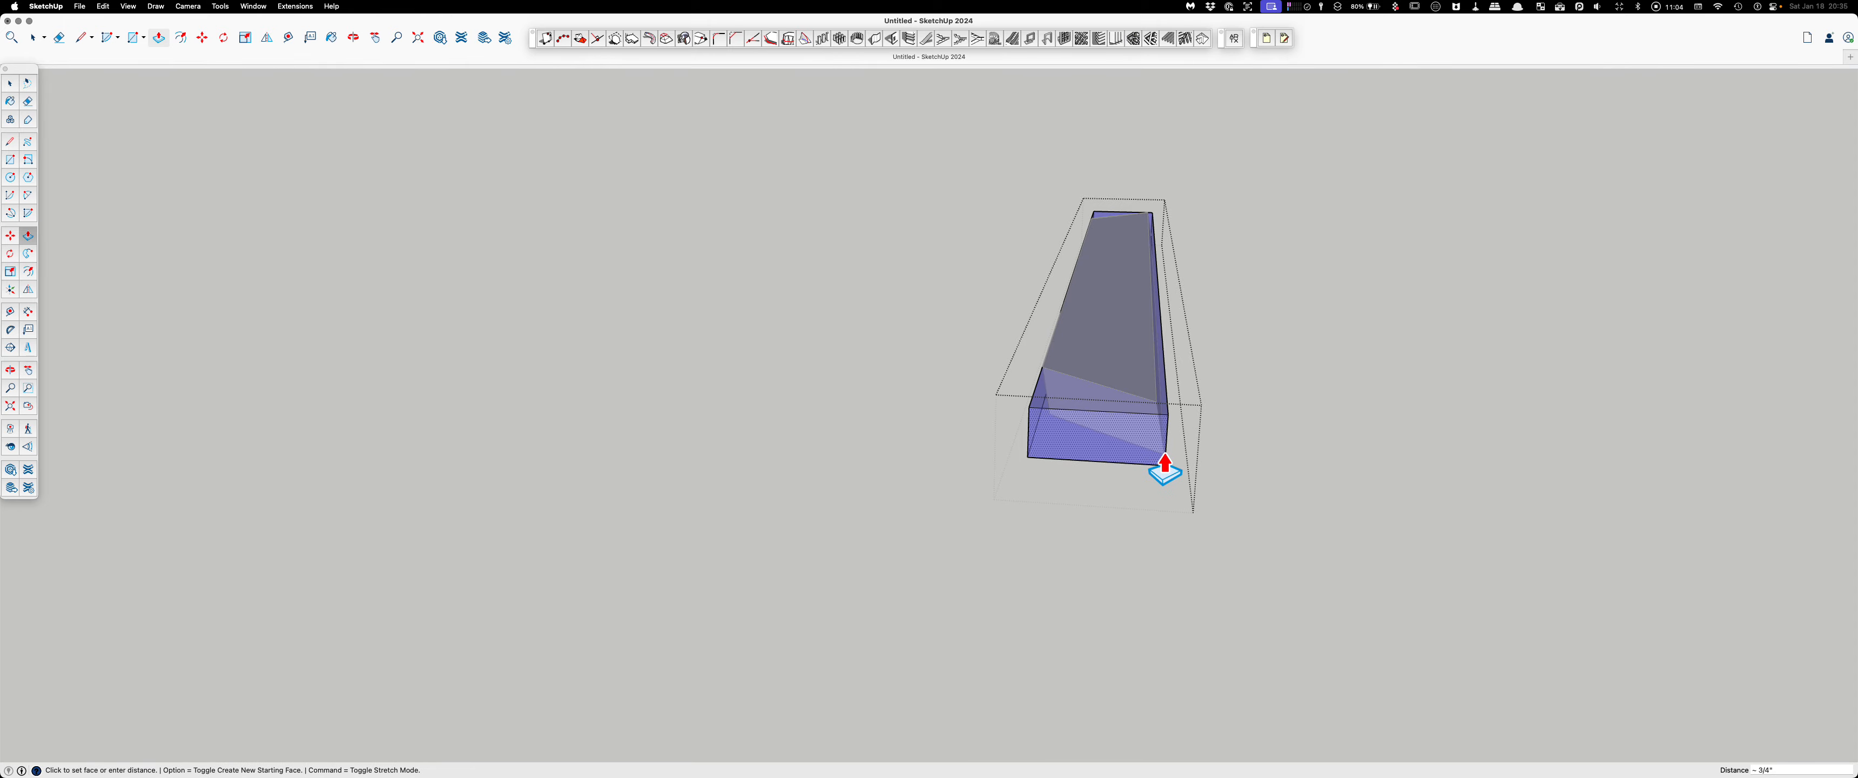
pyautogui.scroll(2, 1159, 460)
pyautogui.scroll(4, 1171, 465)
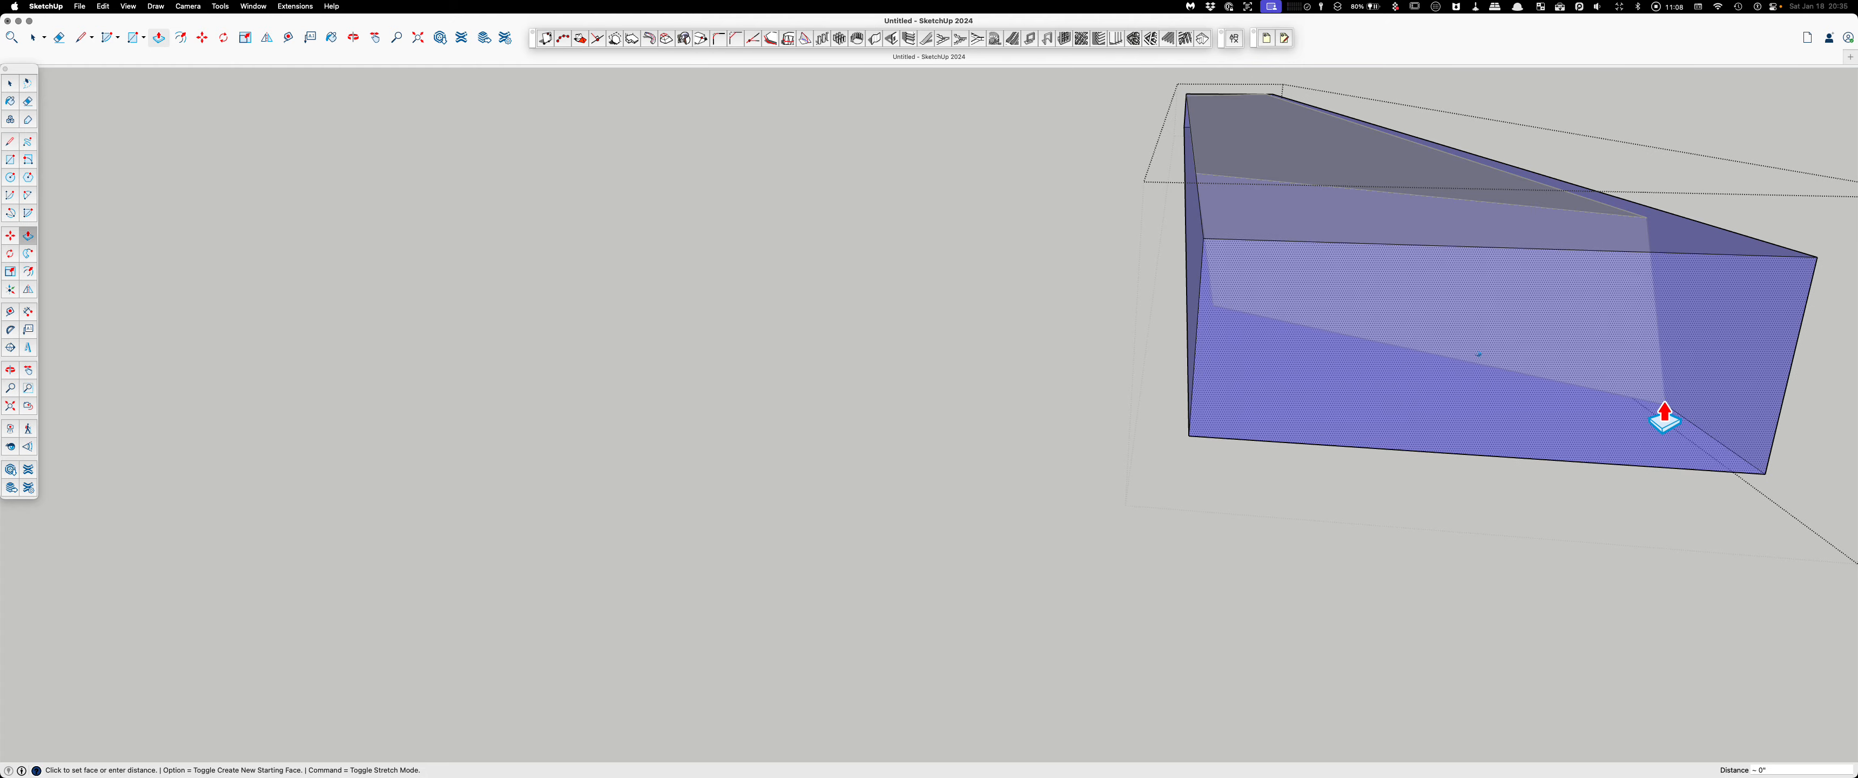
pyautogui.moveTo(1666, 415); pyautogui.dragTo(1775, 464, button='middle')
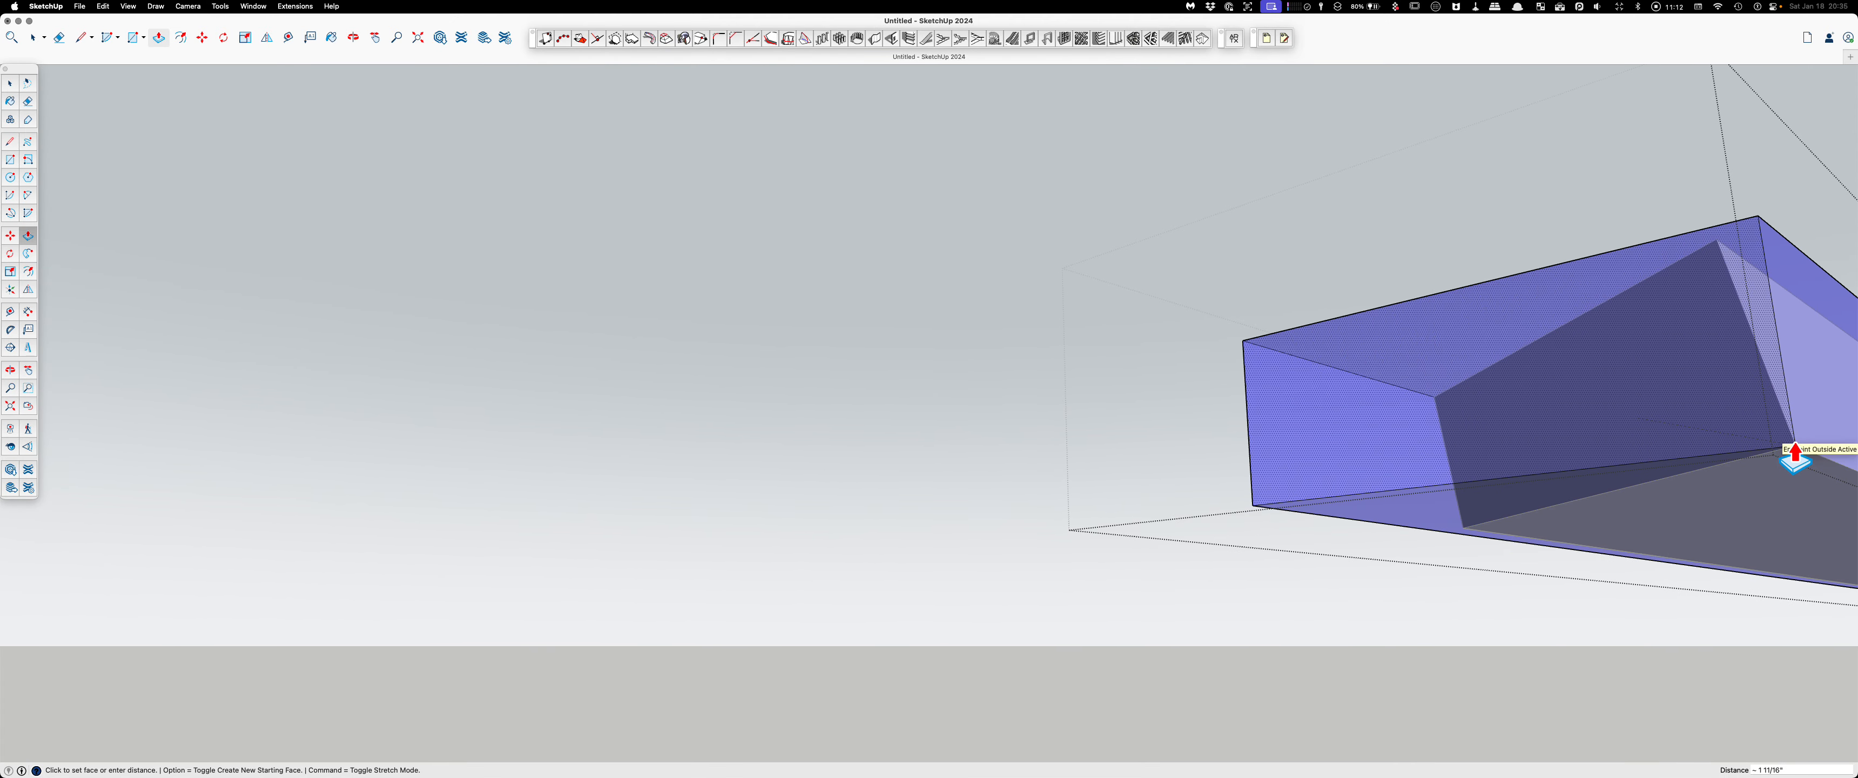
pyautogui.click(1794, 453)
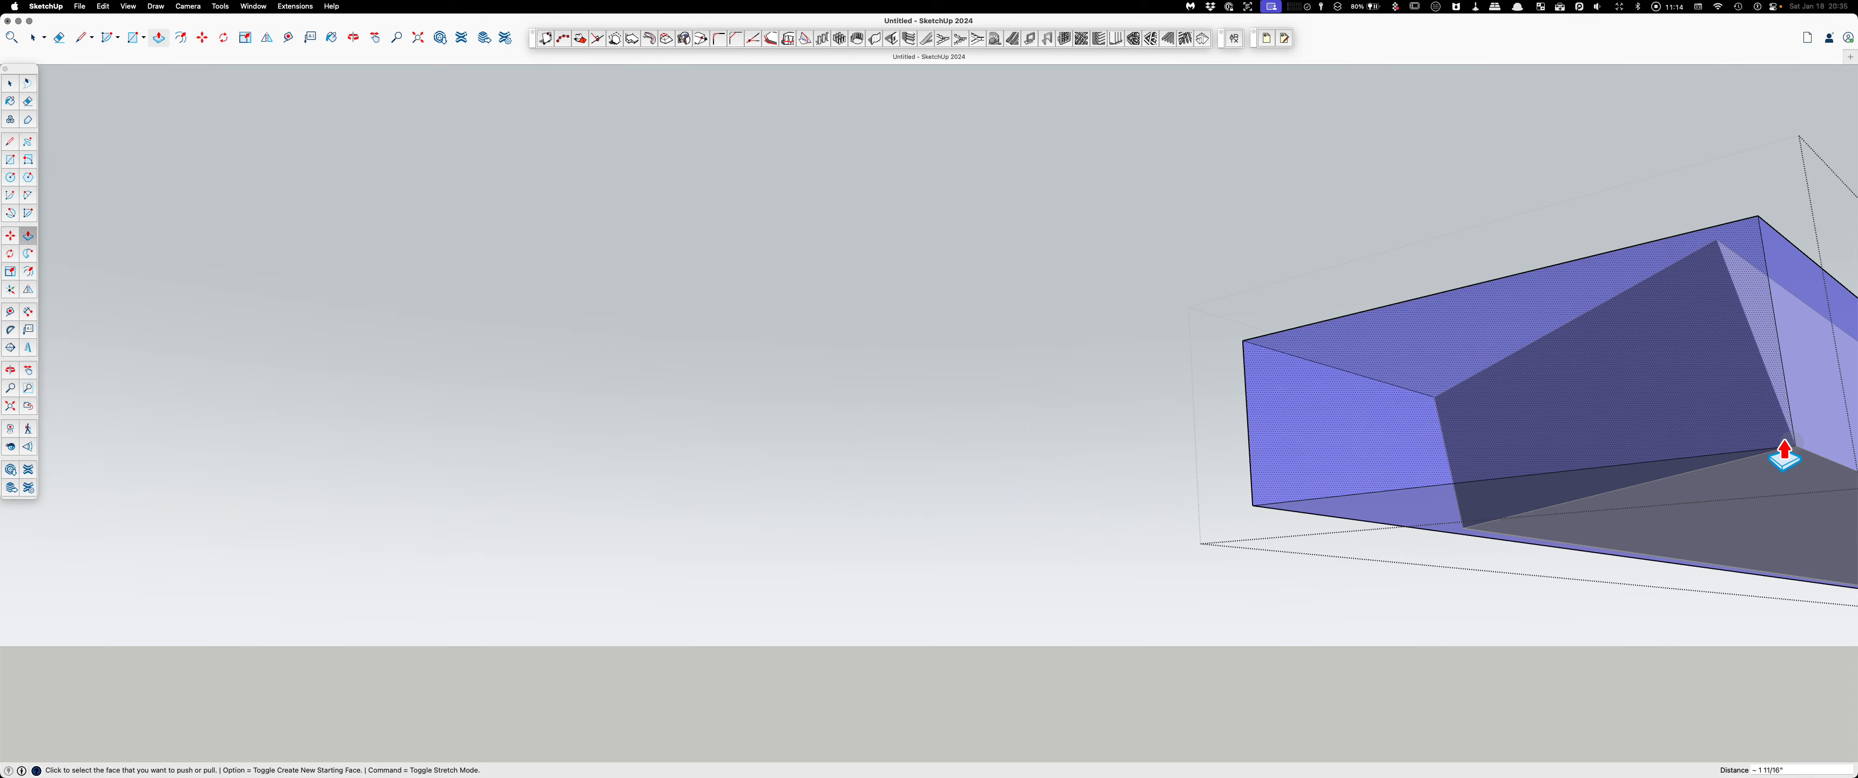
pyautogui.press('space')
pyautogui.click(1091, 161)
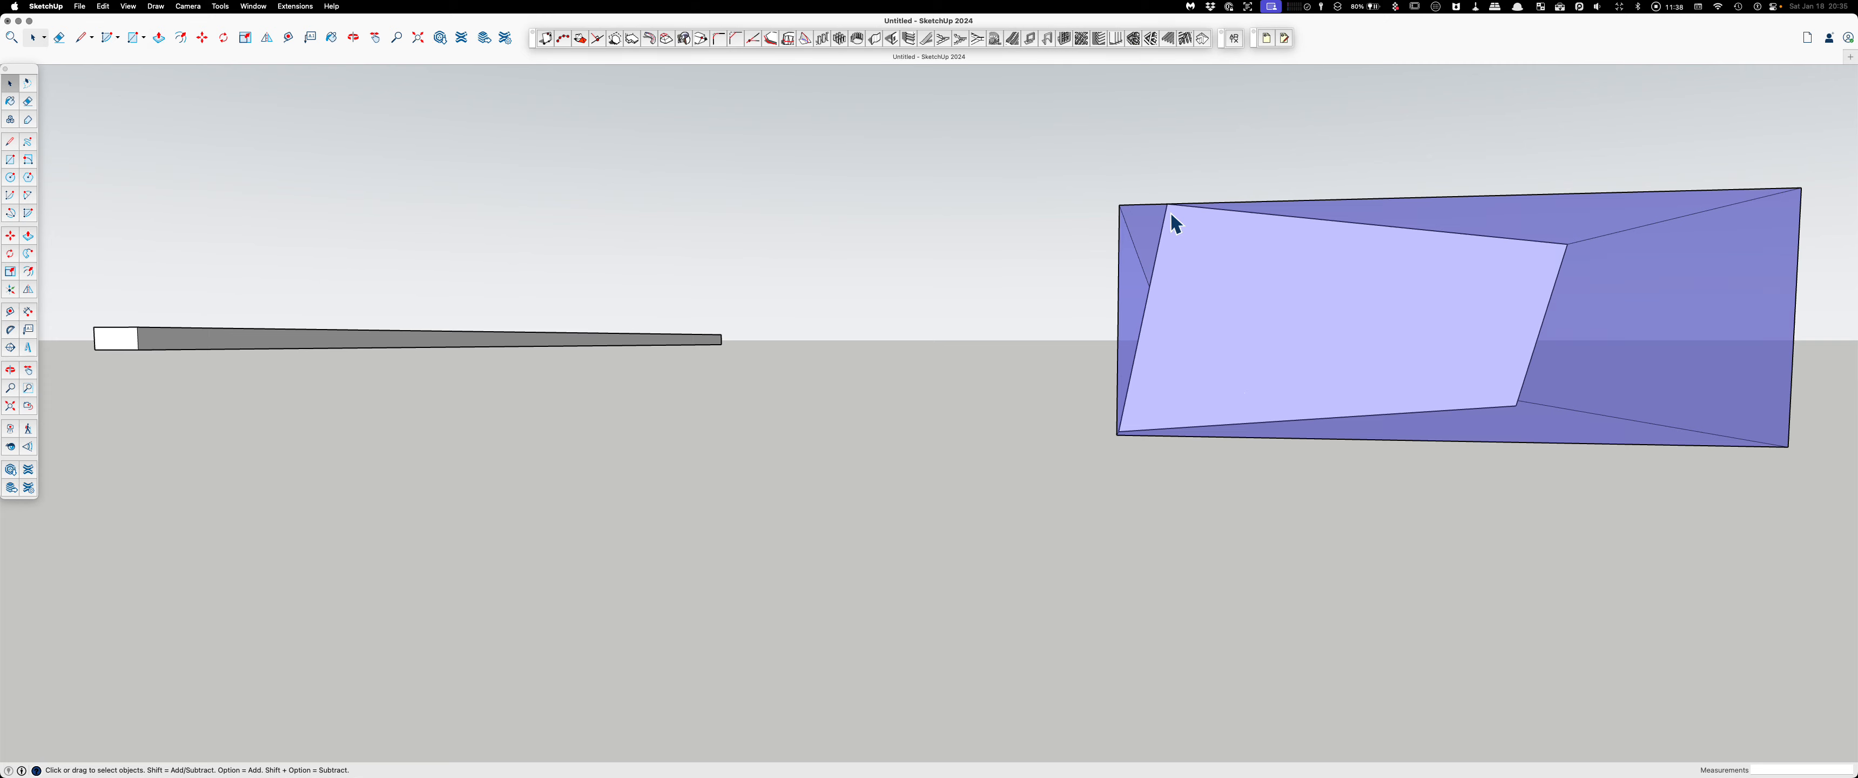
# Step: Draw a line on the slab's end face along the enclosed piece's slanted edge, from upper to lower corner
pyautogui.press('l')
pyautogui.click(1168, 204)
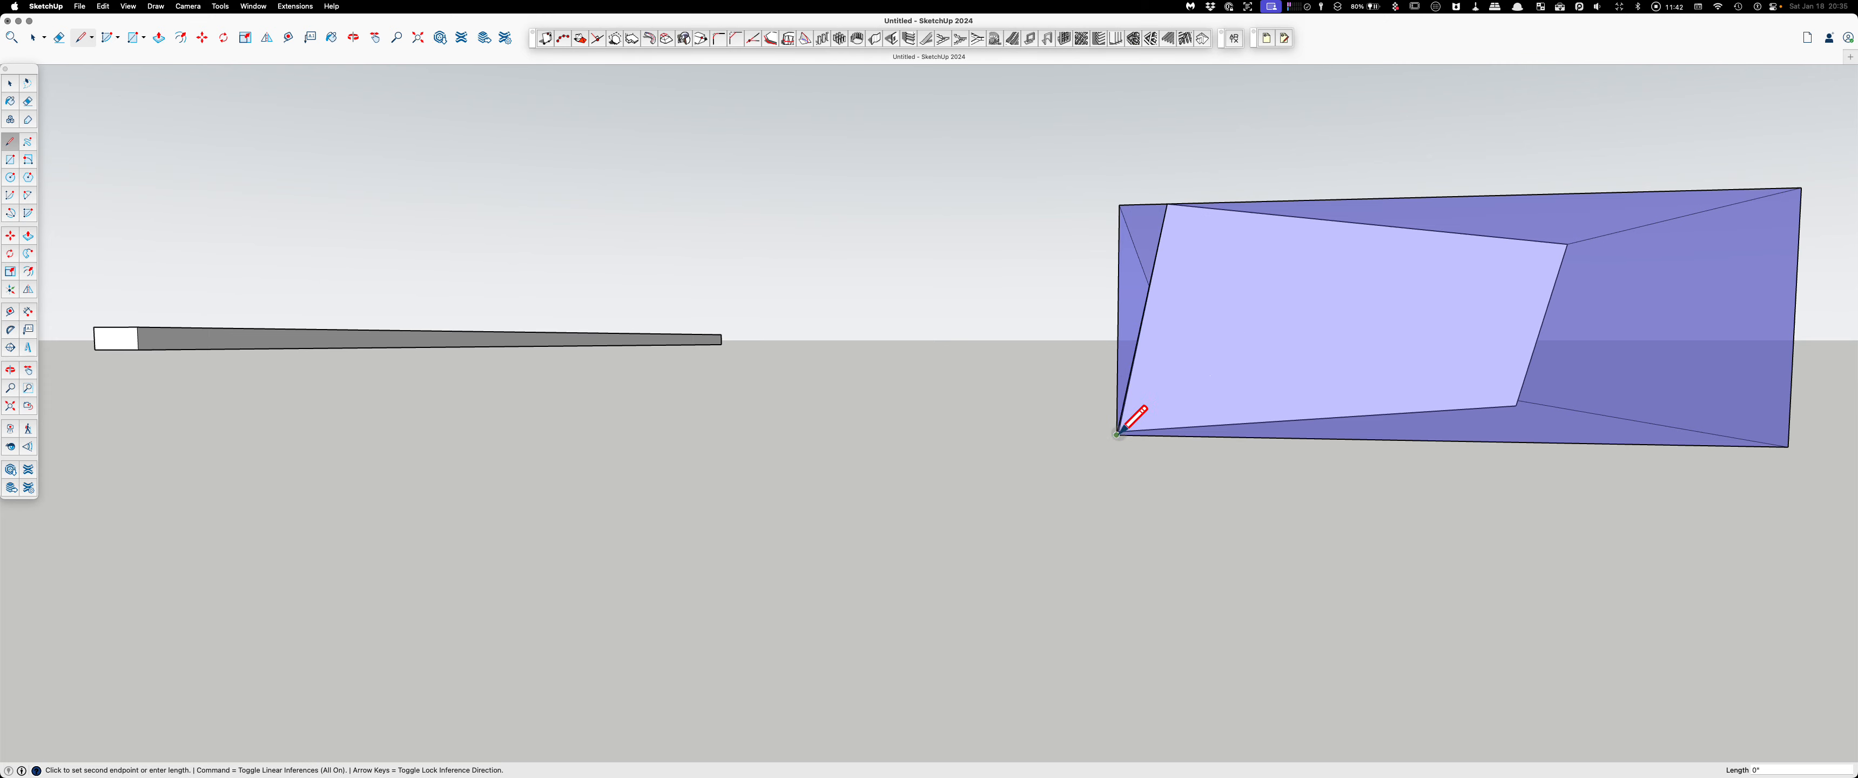
pyautogui.press('space')
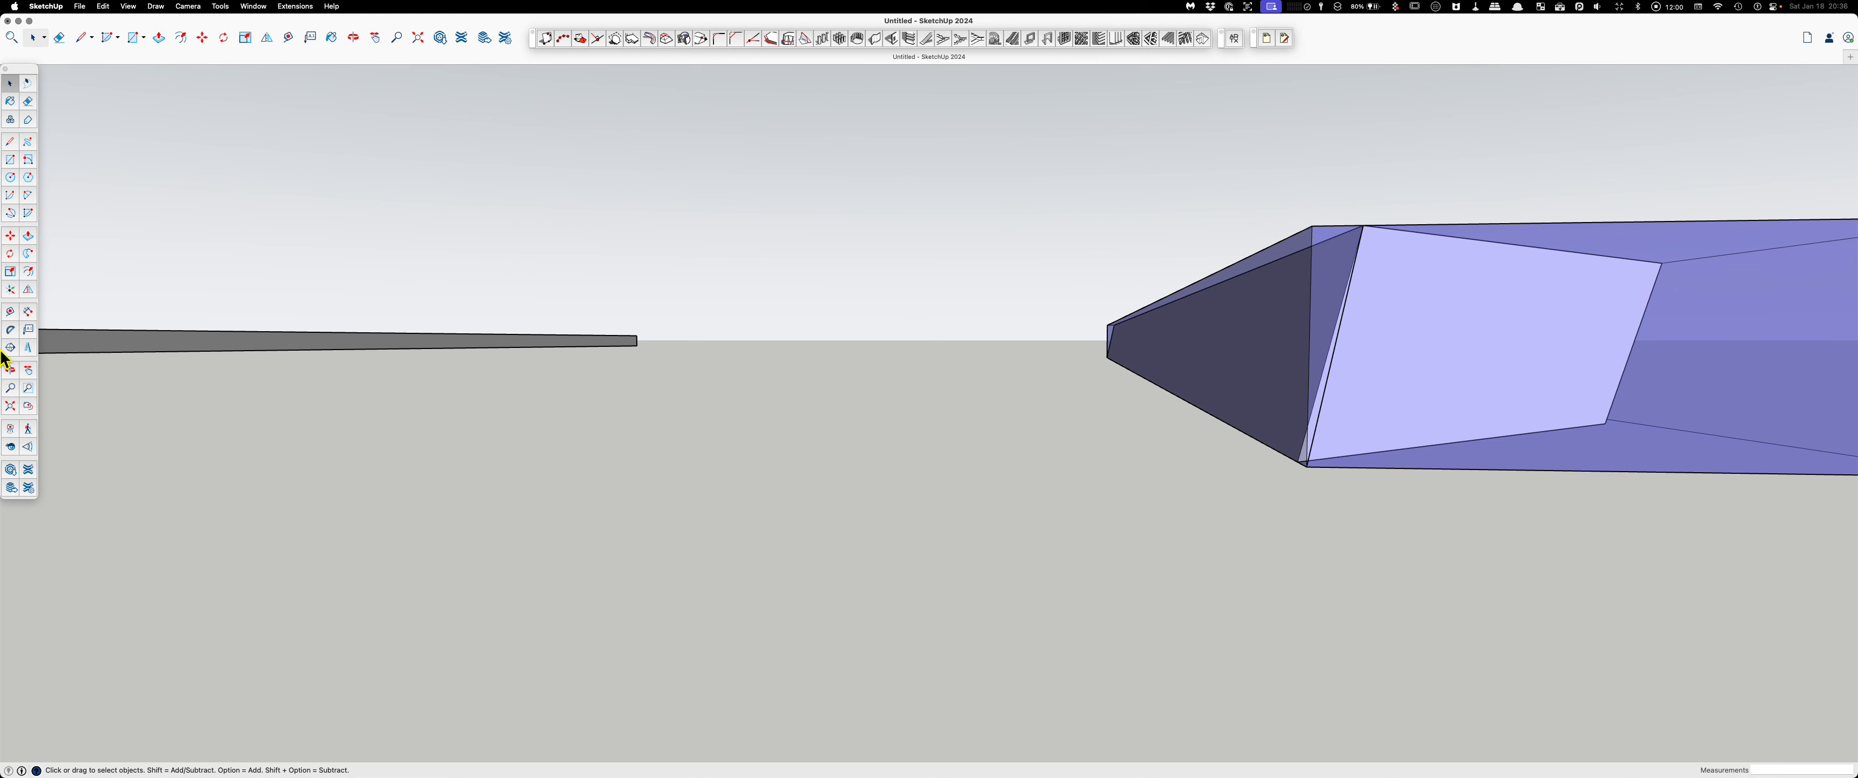
# Step: Measure the angle between the slab's vertical end edge and the slanted line with the Protractor, without placing a guide
pyautogui.click(10, 330)
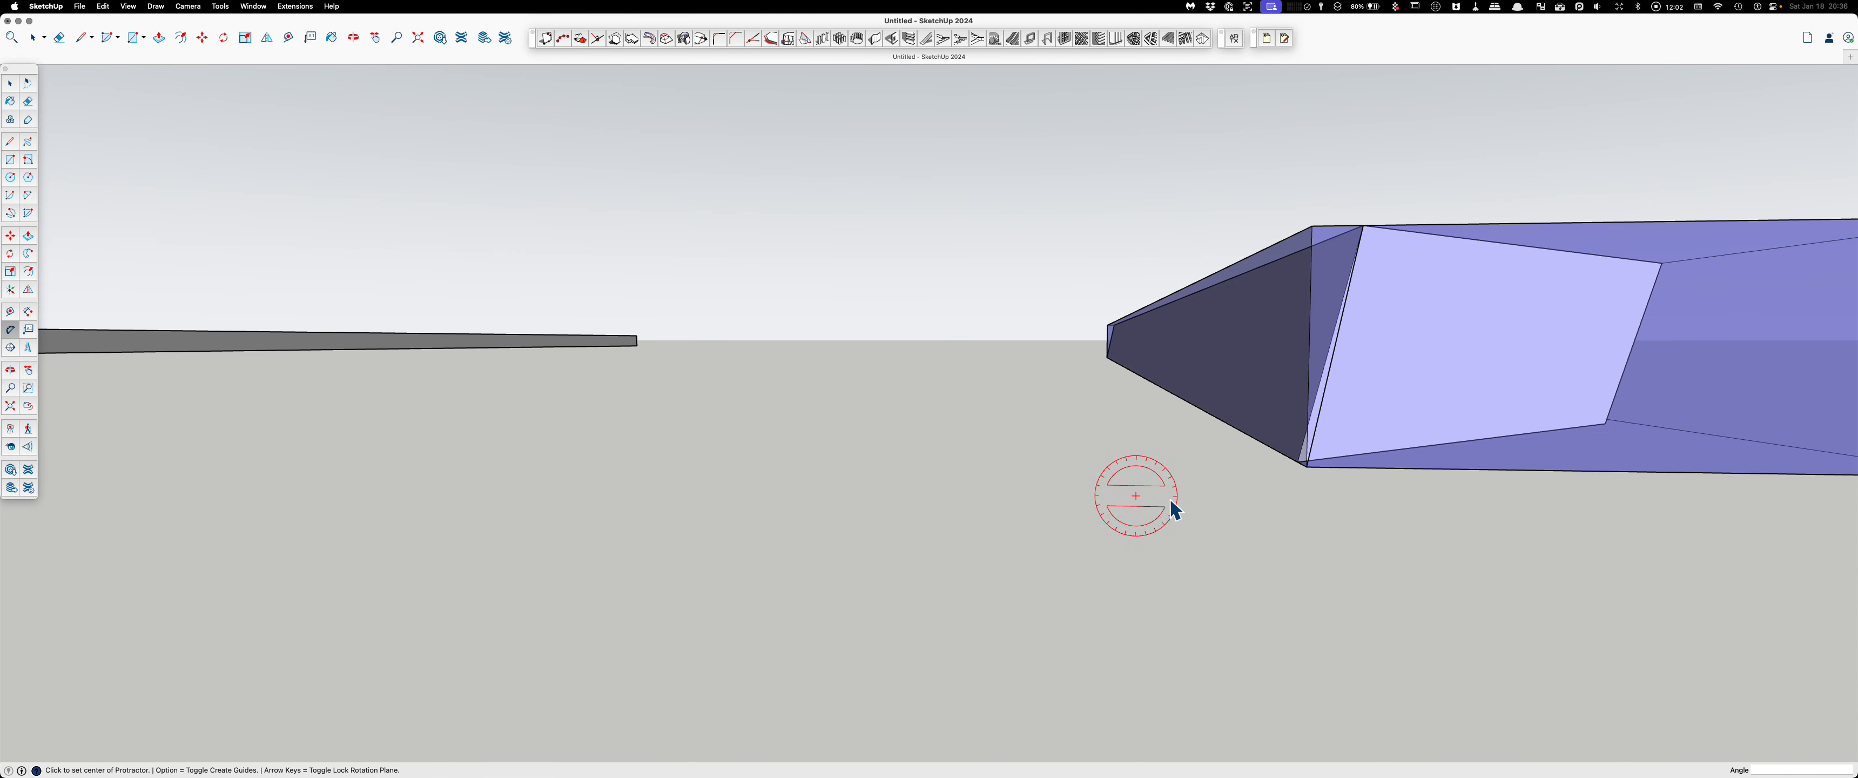
pyautogui.scroll(3, 1342, 480)
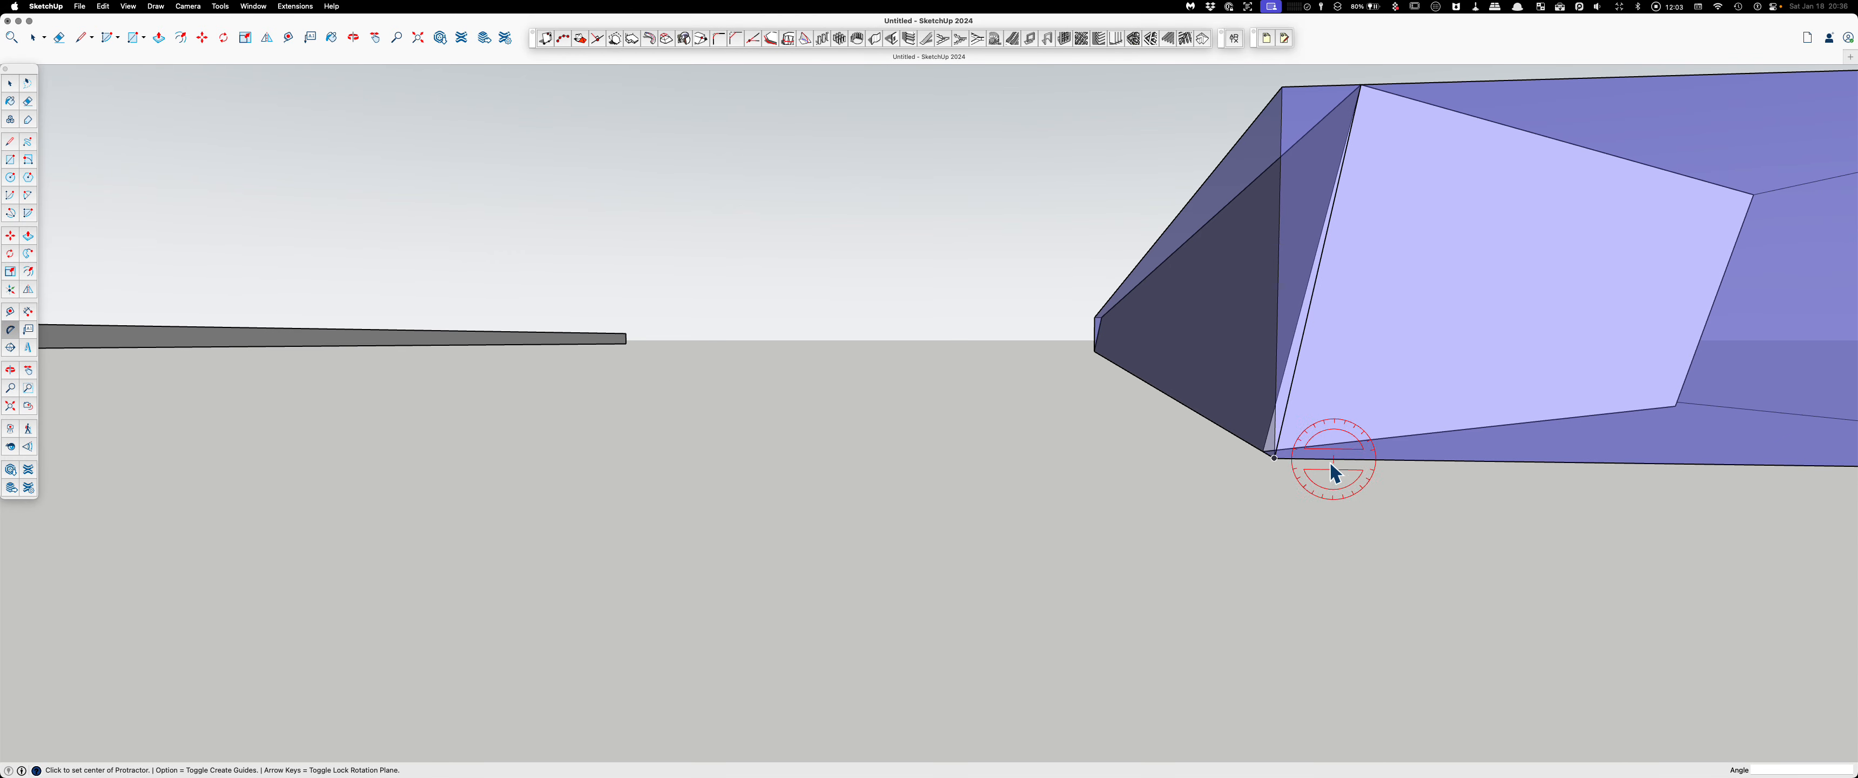
pyautogui.click(1275, 458)
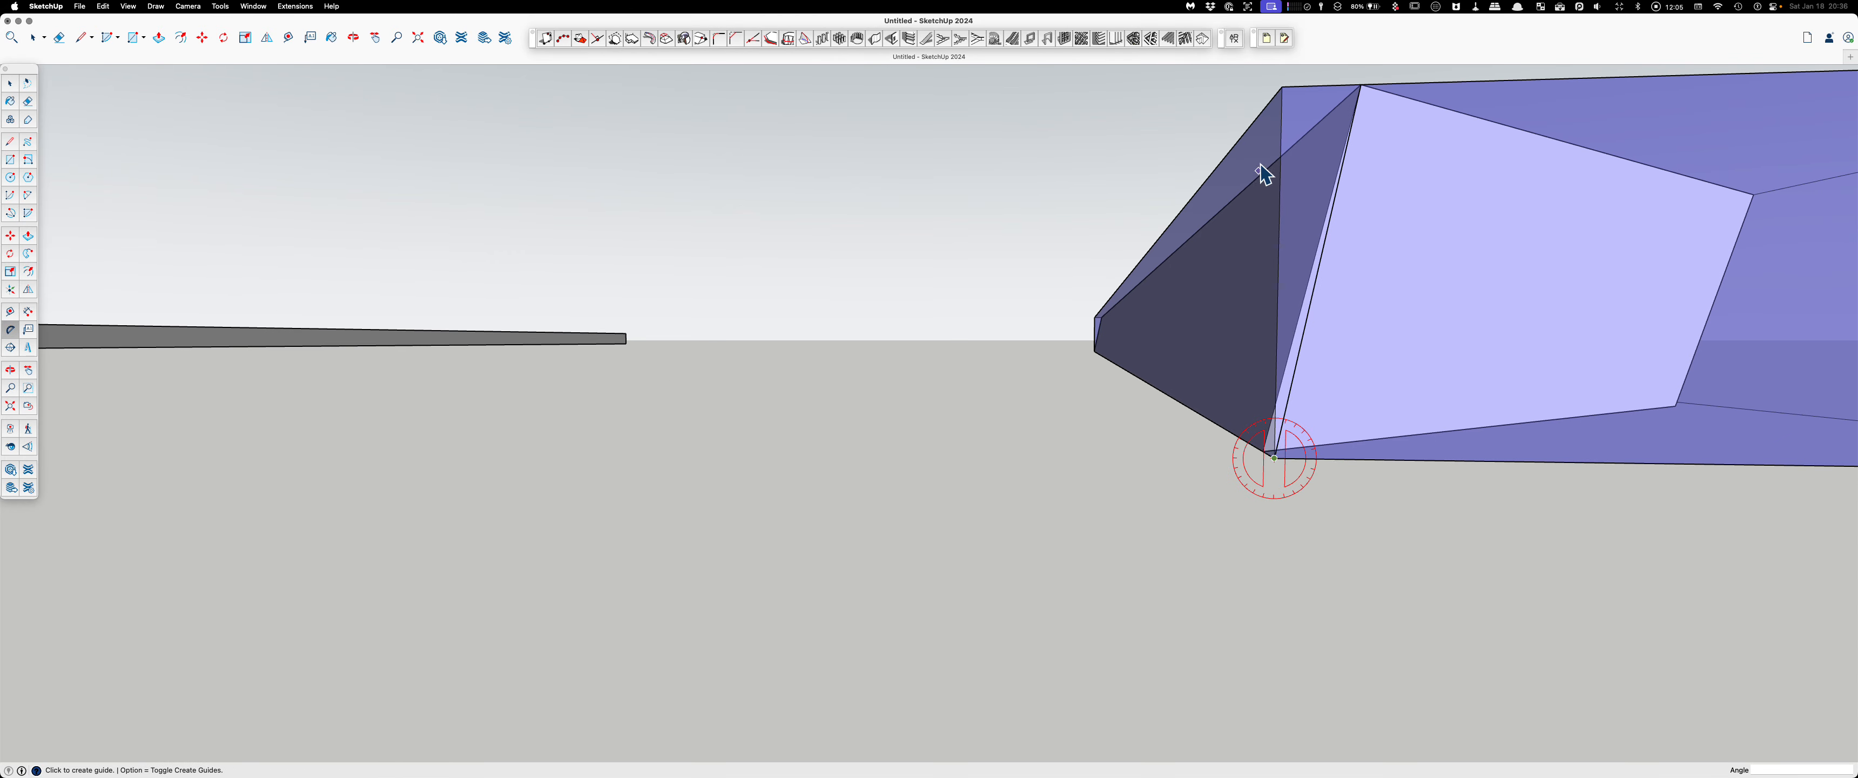
pyautogui.click(1282, 107)
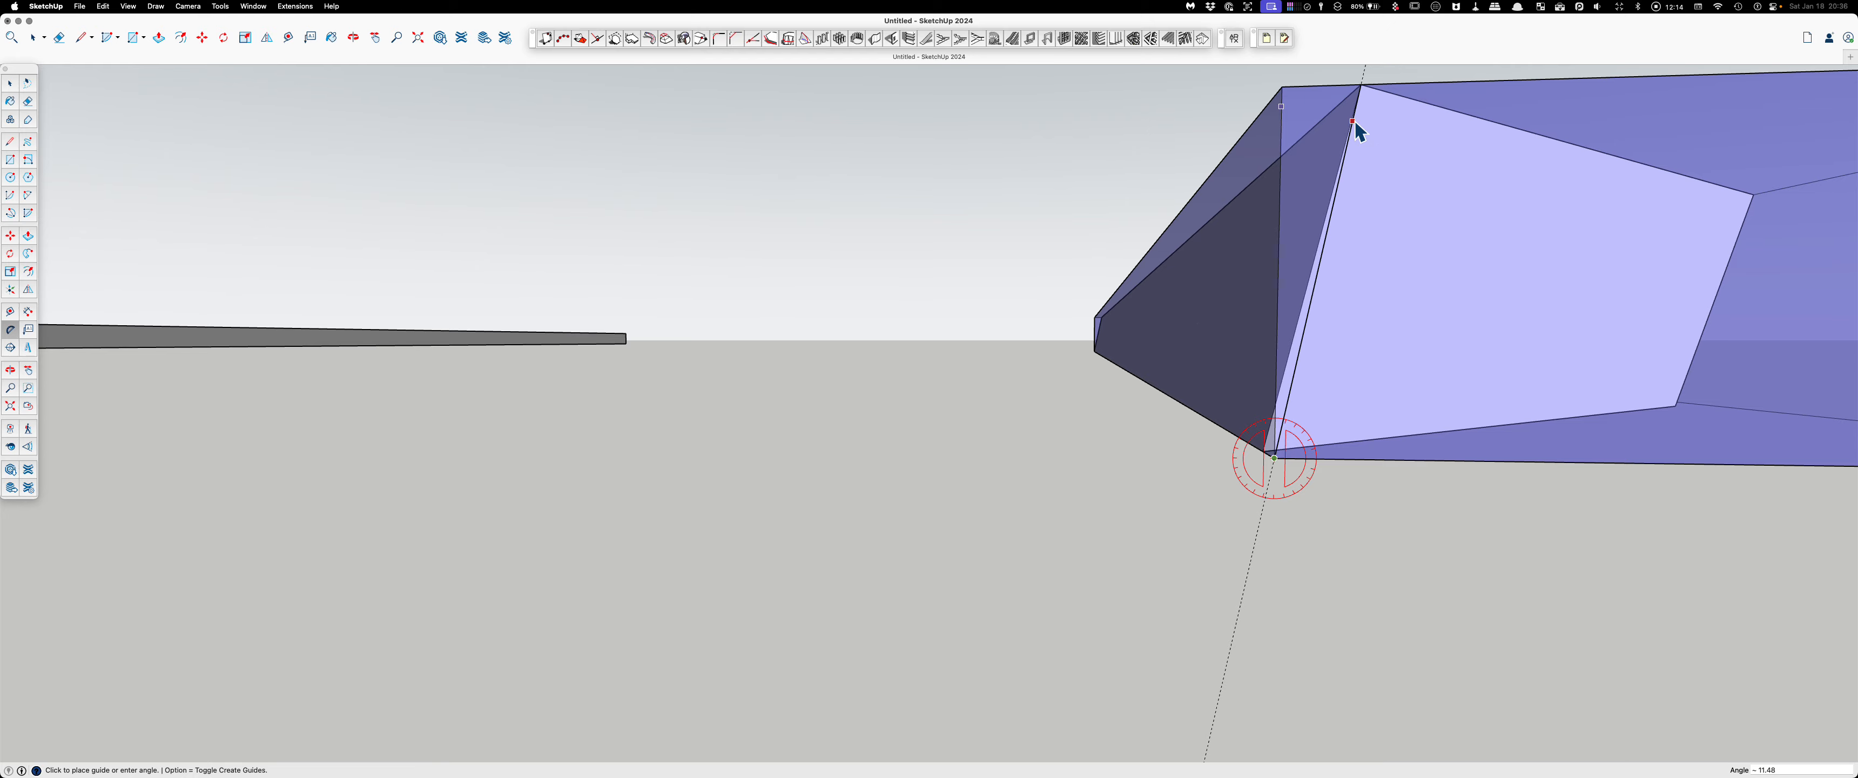
pyautogui.press('Escape')
pyautogui.press('space')
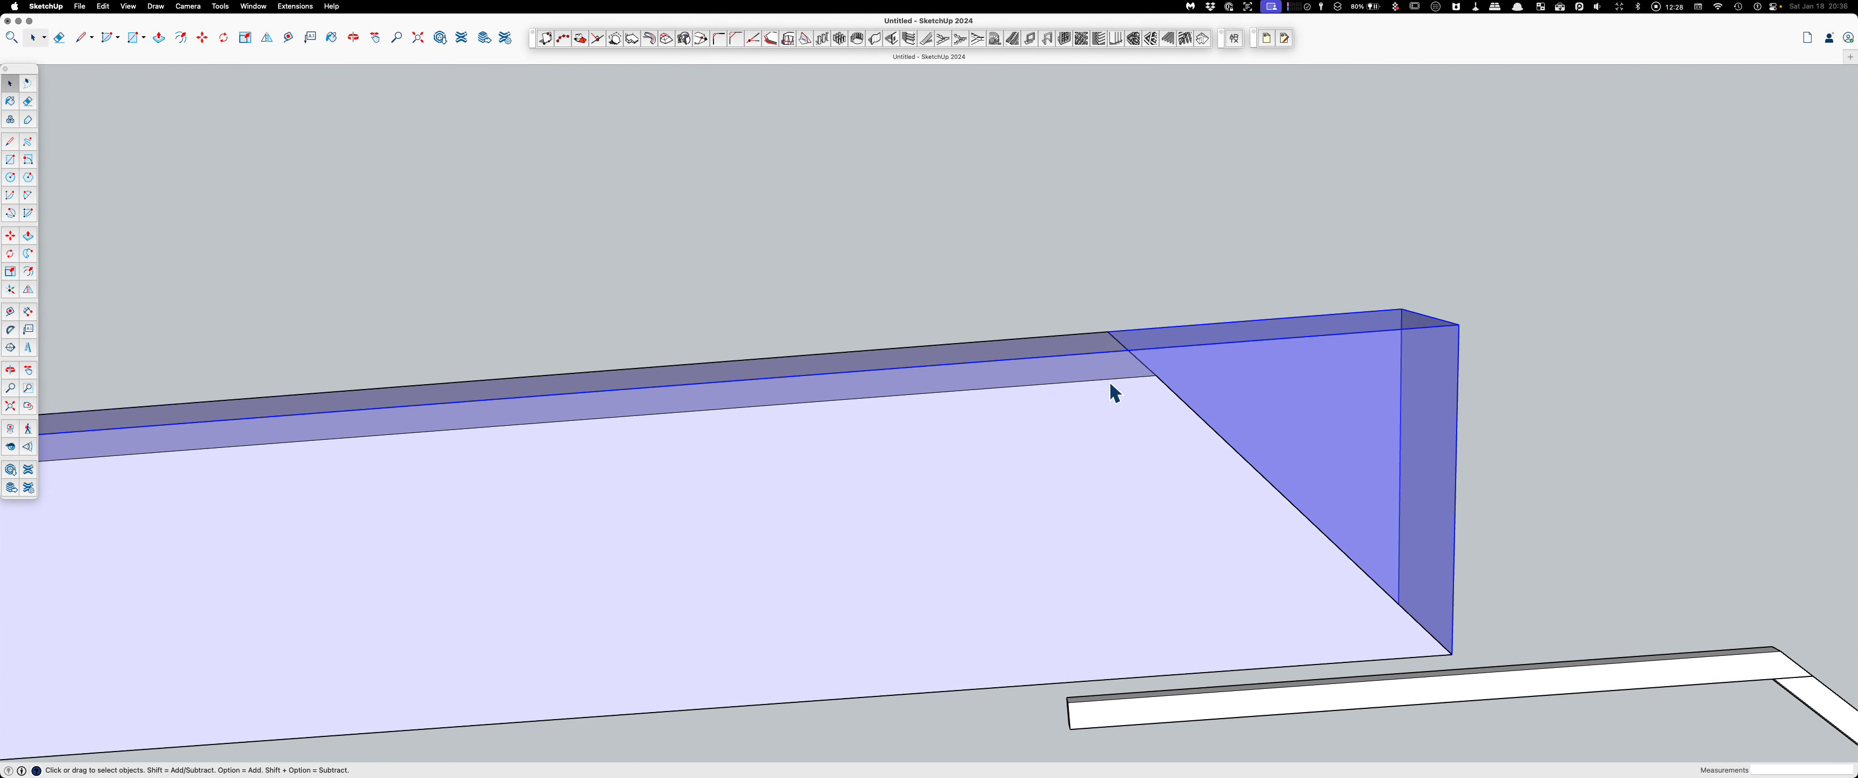
# Step: Using X-ray view temporarily, draw a line extending the enclosed piece's long edge to the slab's end edge
pyautogui.press('Escape')
pyautogui.press('x')
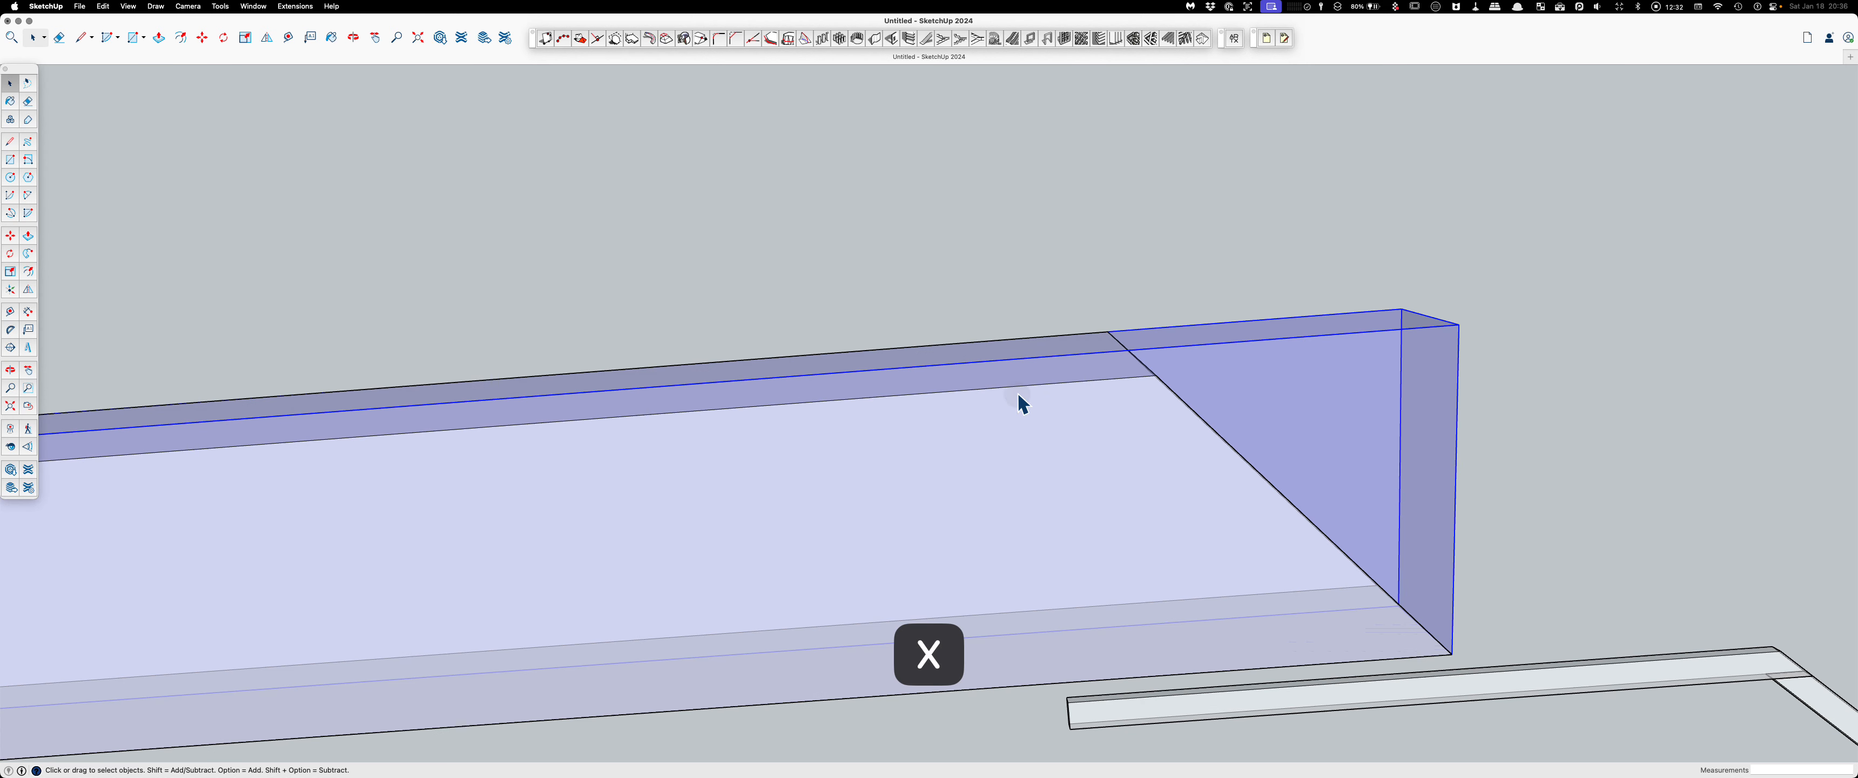
pyautogui.press('Escape')
pyautogui.press('l')
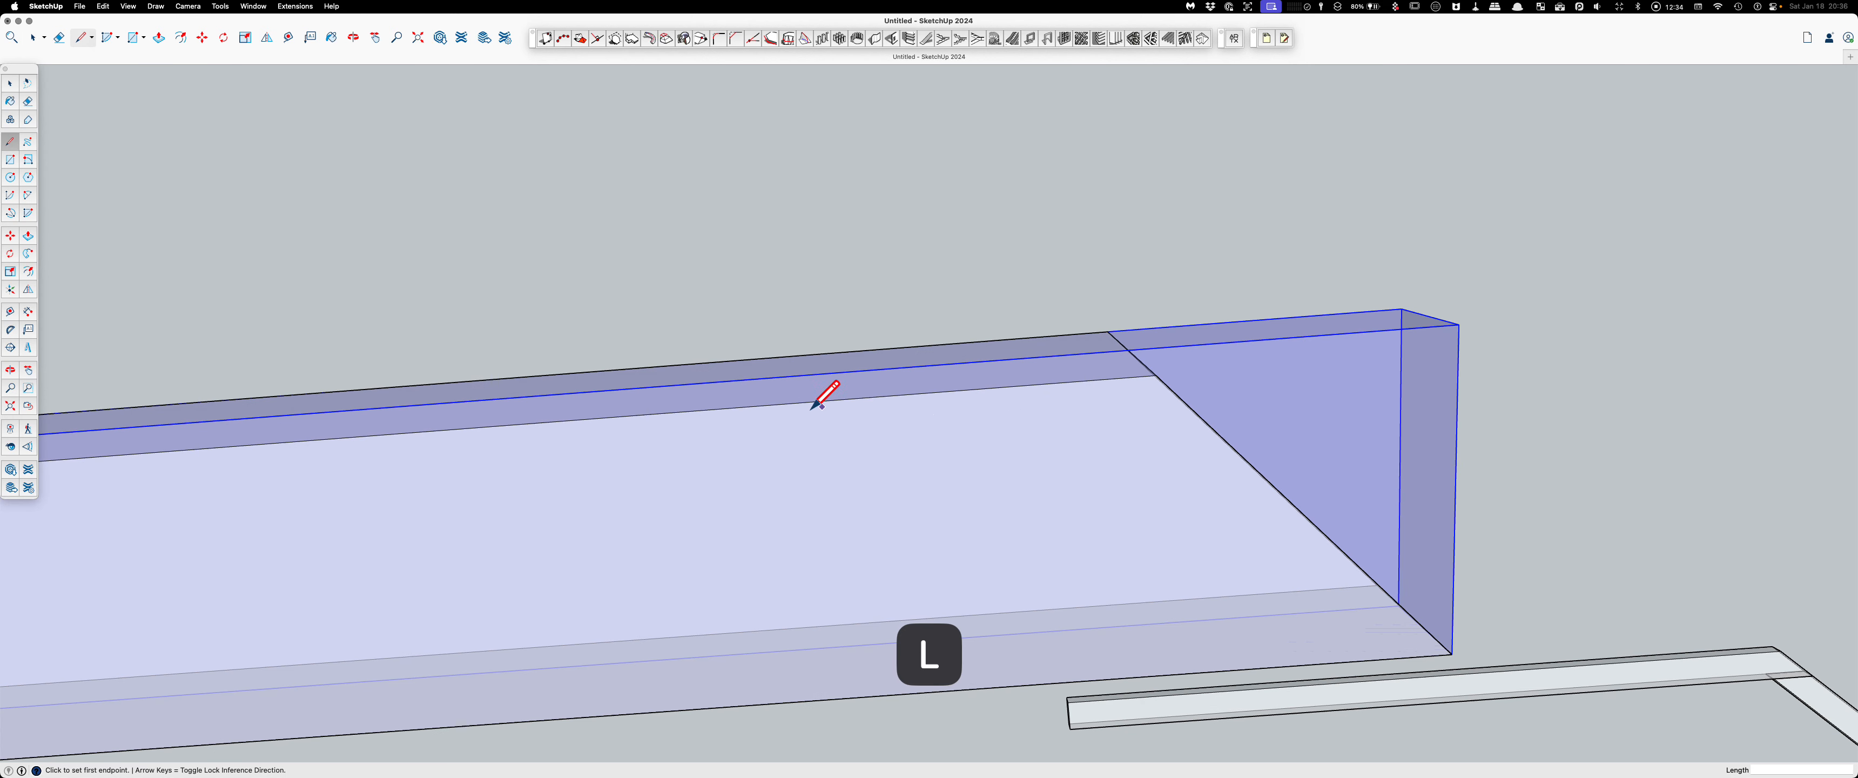
pyautogui.click(731, 408)
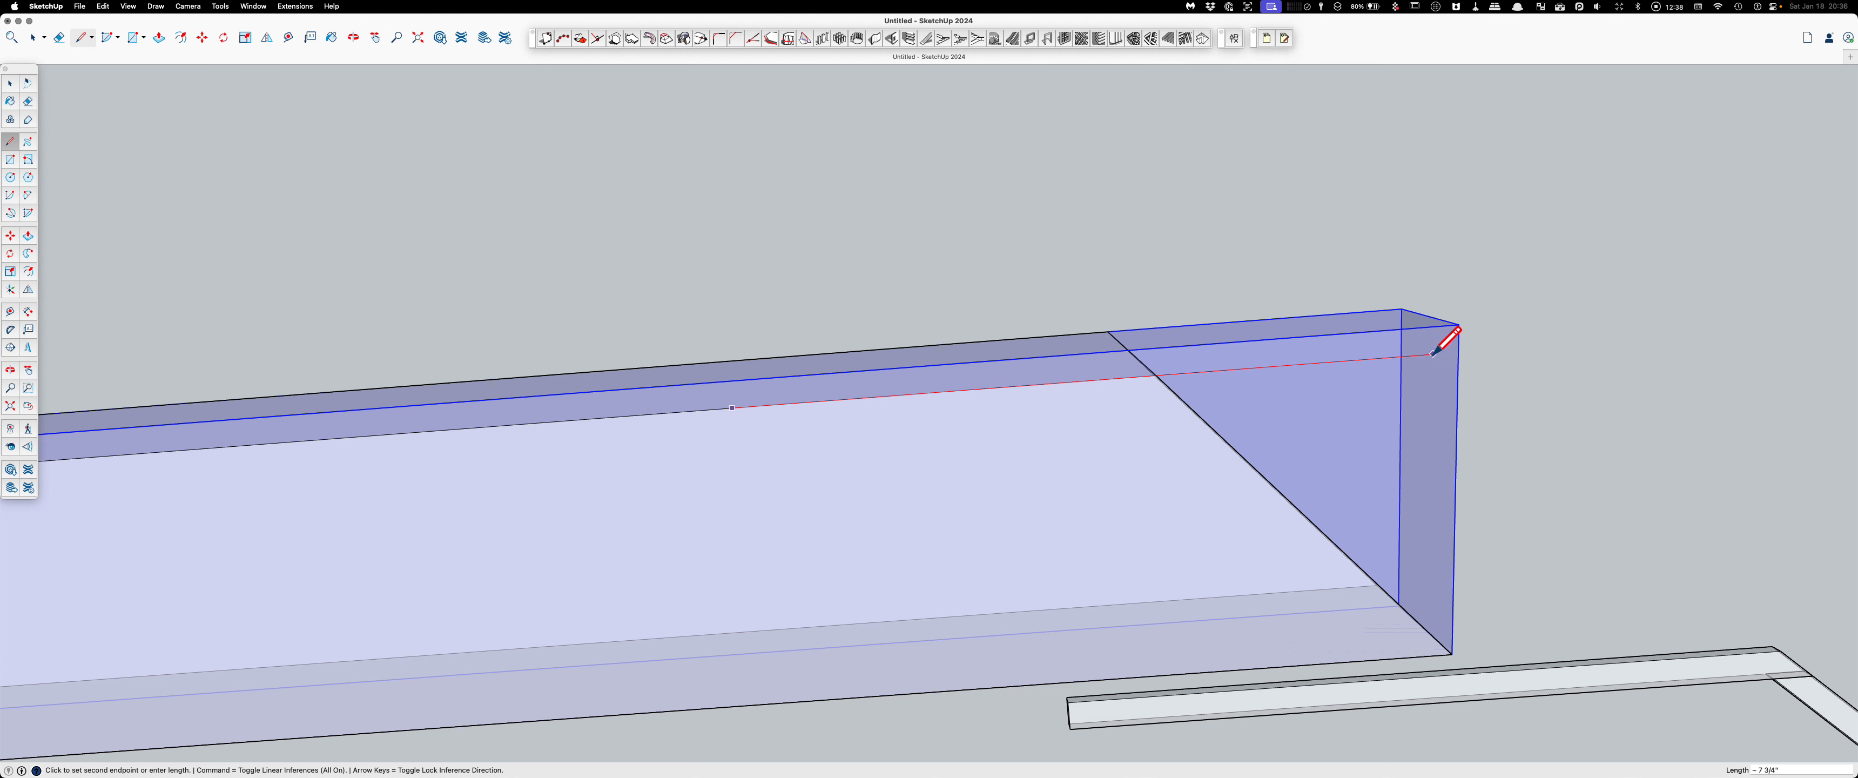
pyautogui.click(1458, 352)
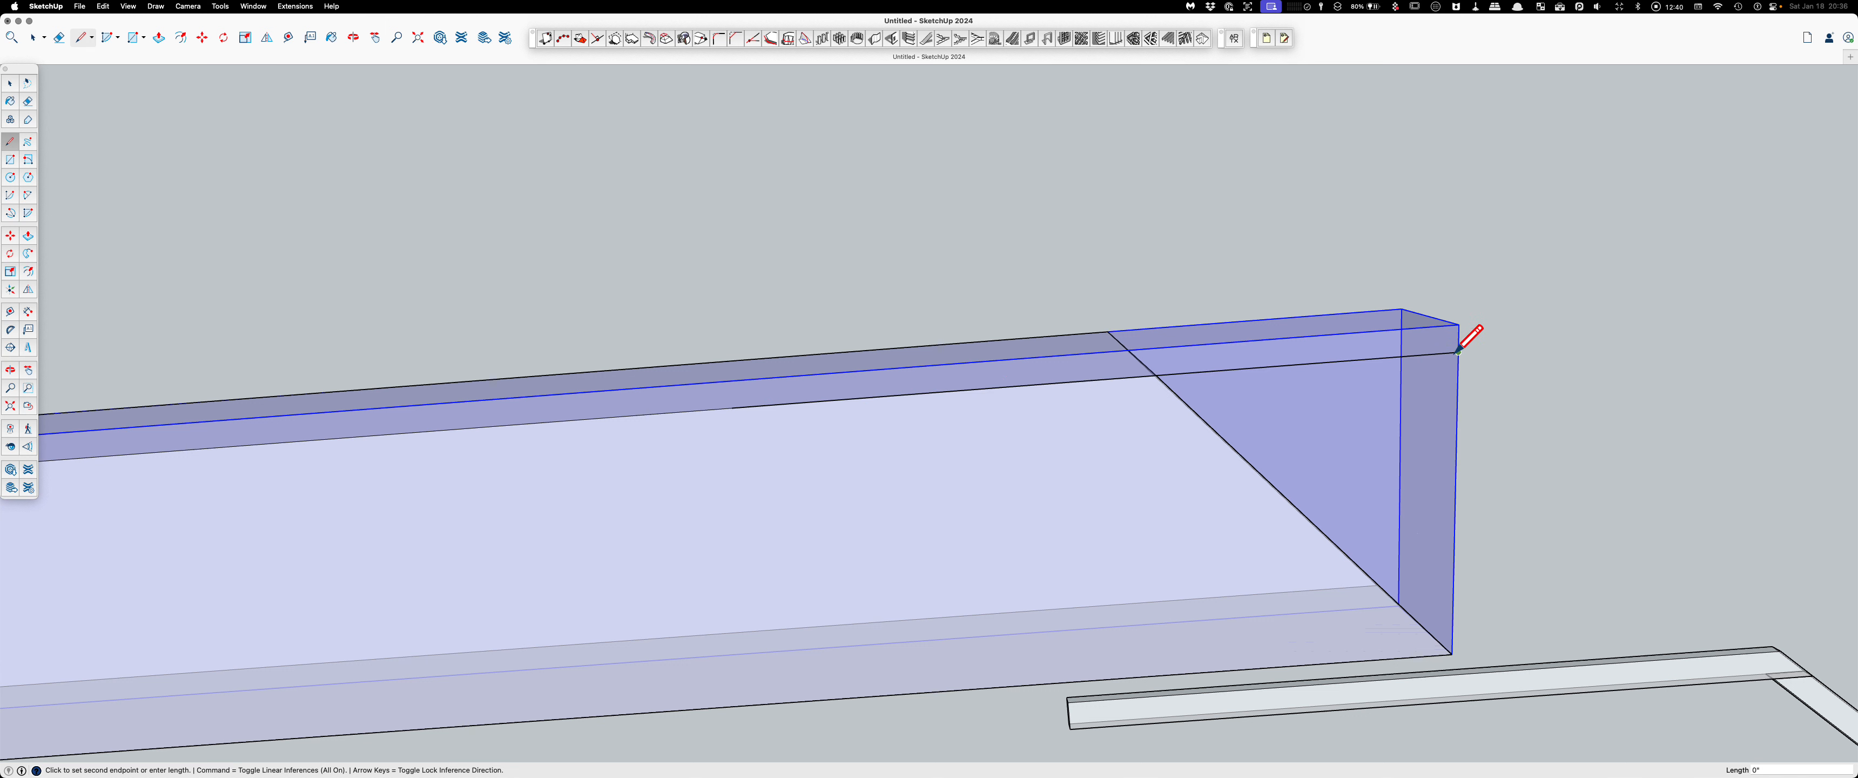
pyautogui.press('space')
pyautogui.click(1528, 362)
pyautogui.moveTo(1539, 364); pyautogui.dragTo(1398, 415, button='middle')
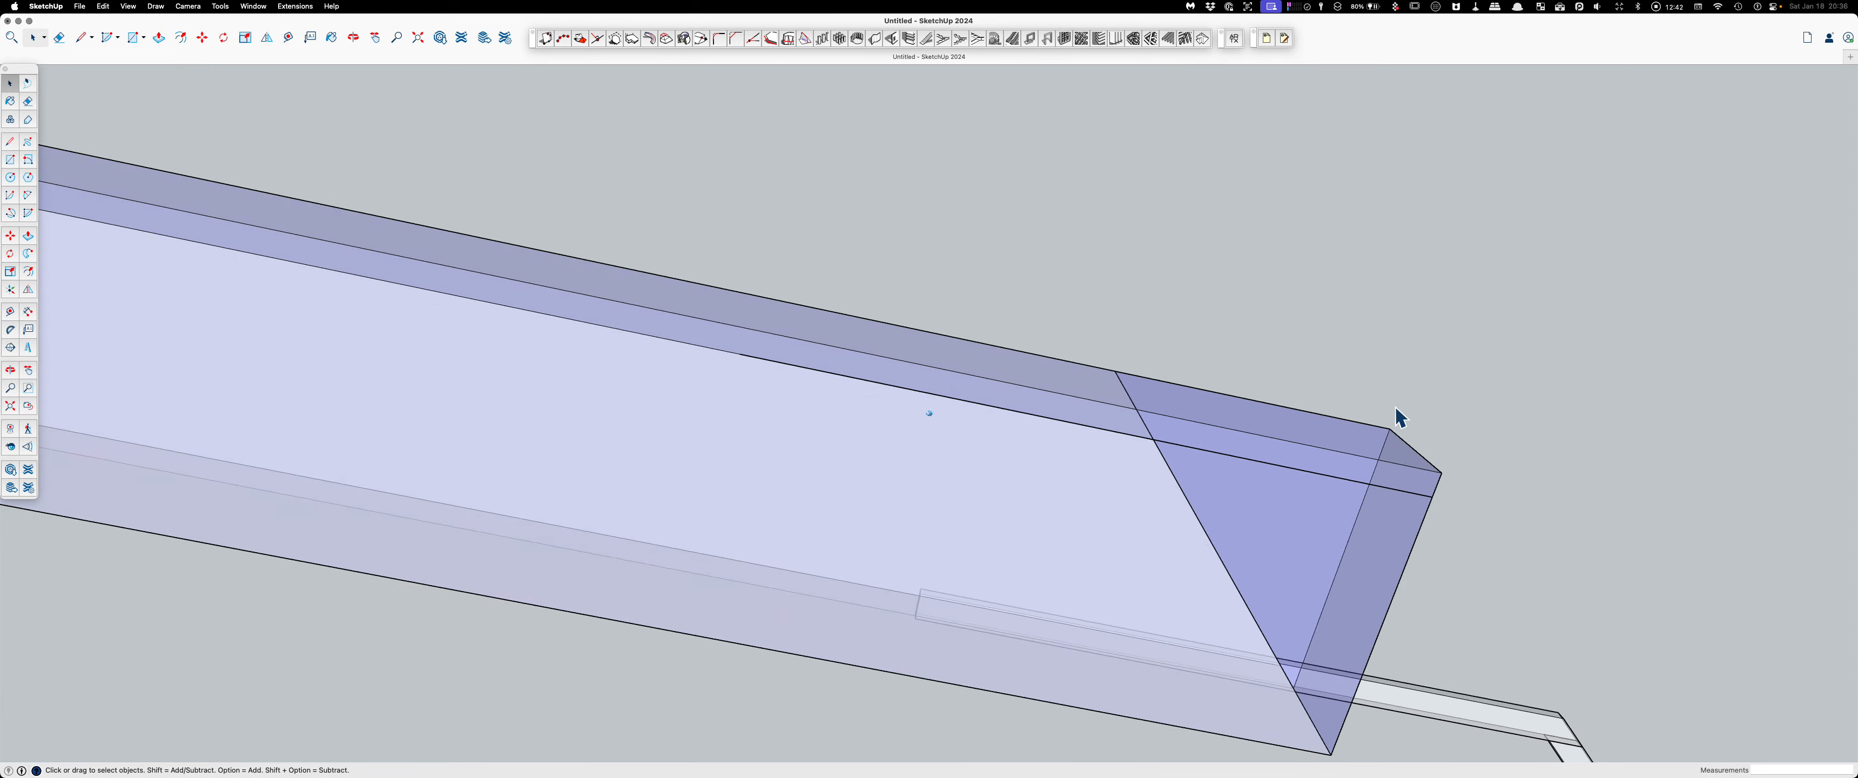
pyautogui.press('x')
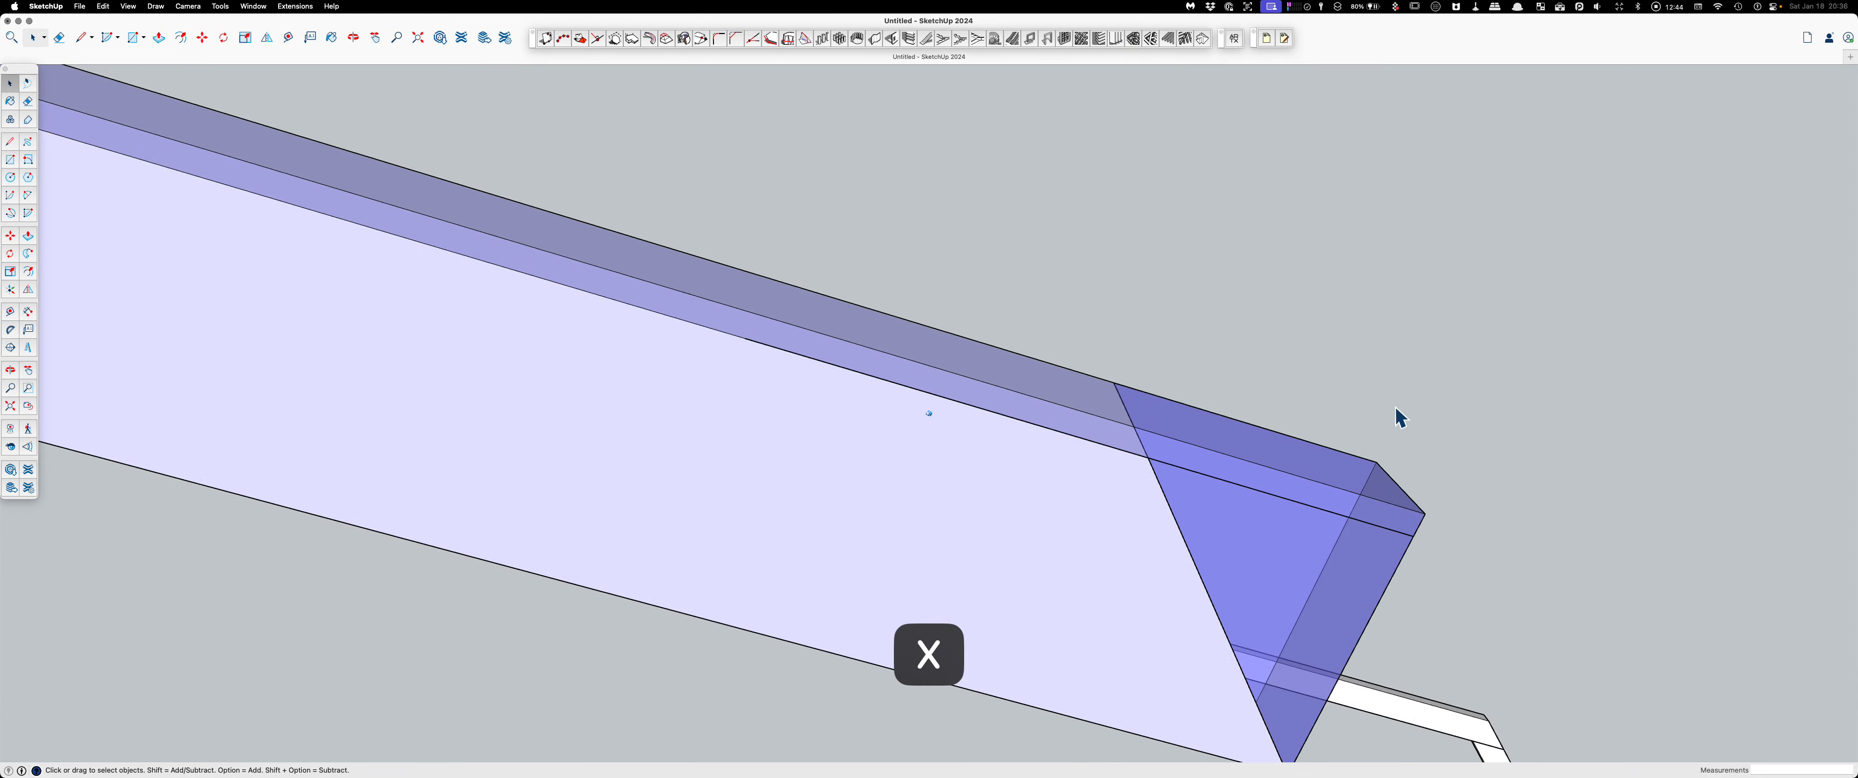
pyautogui.moveTo(1399, 418); pyautogui.dragTo(1219, 503, button='middle')
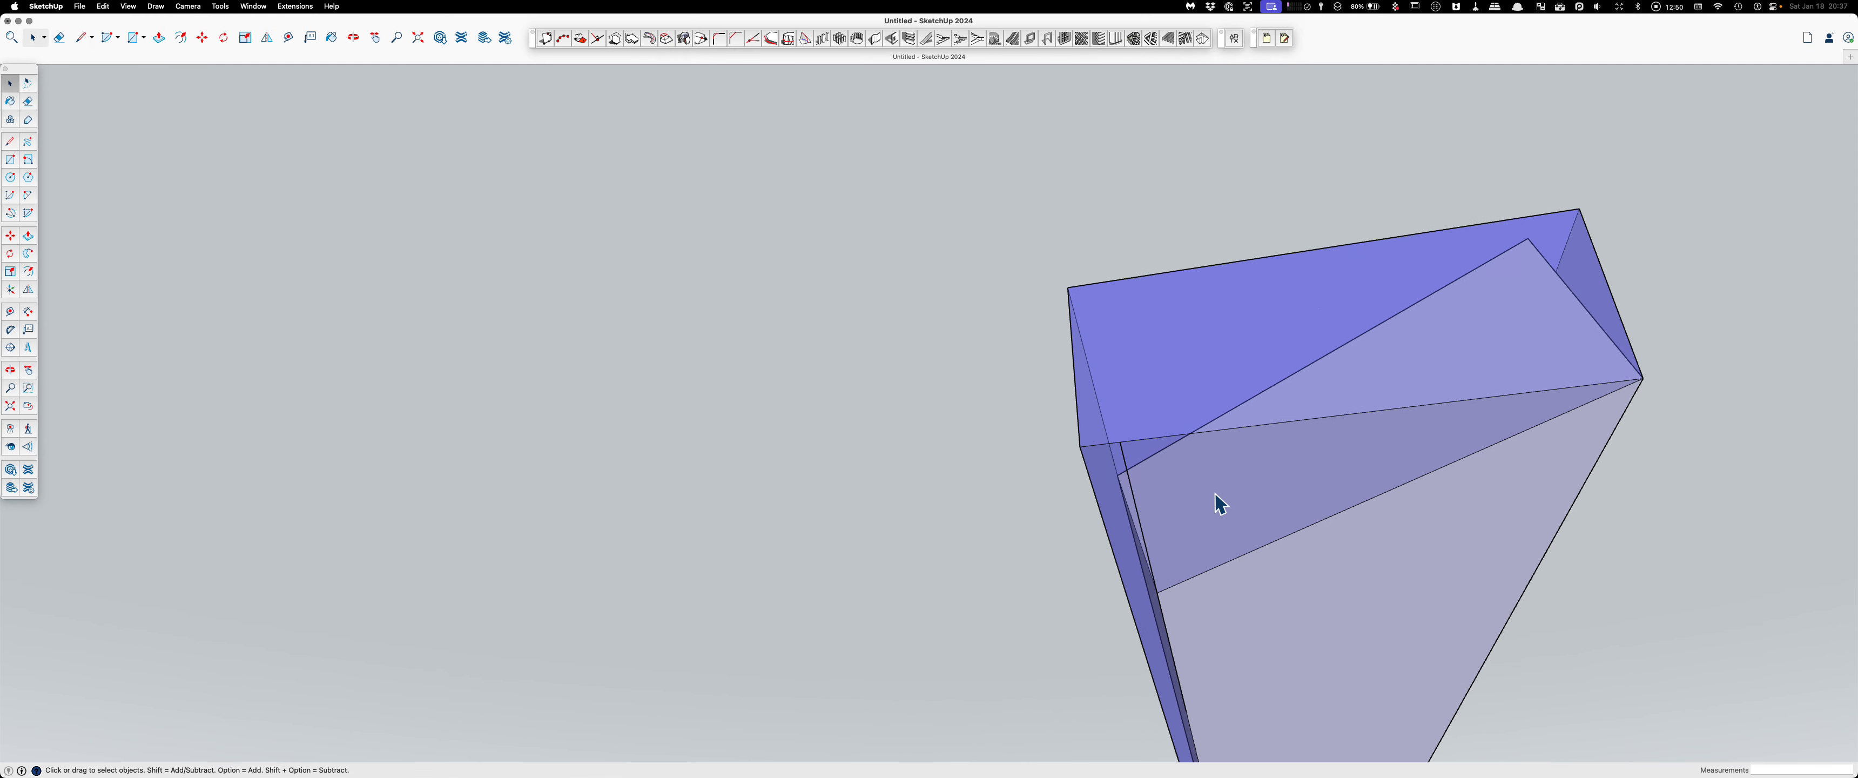
# Step: Draw a line across the slab's end face from the extended line's endpoint to the slab's outer corner
pyautogui.press('l')
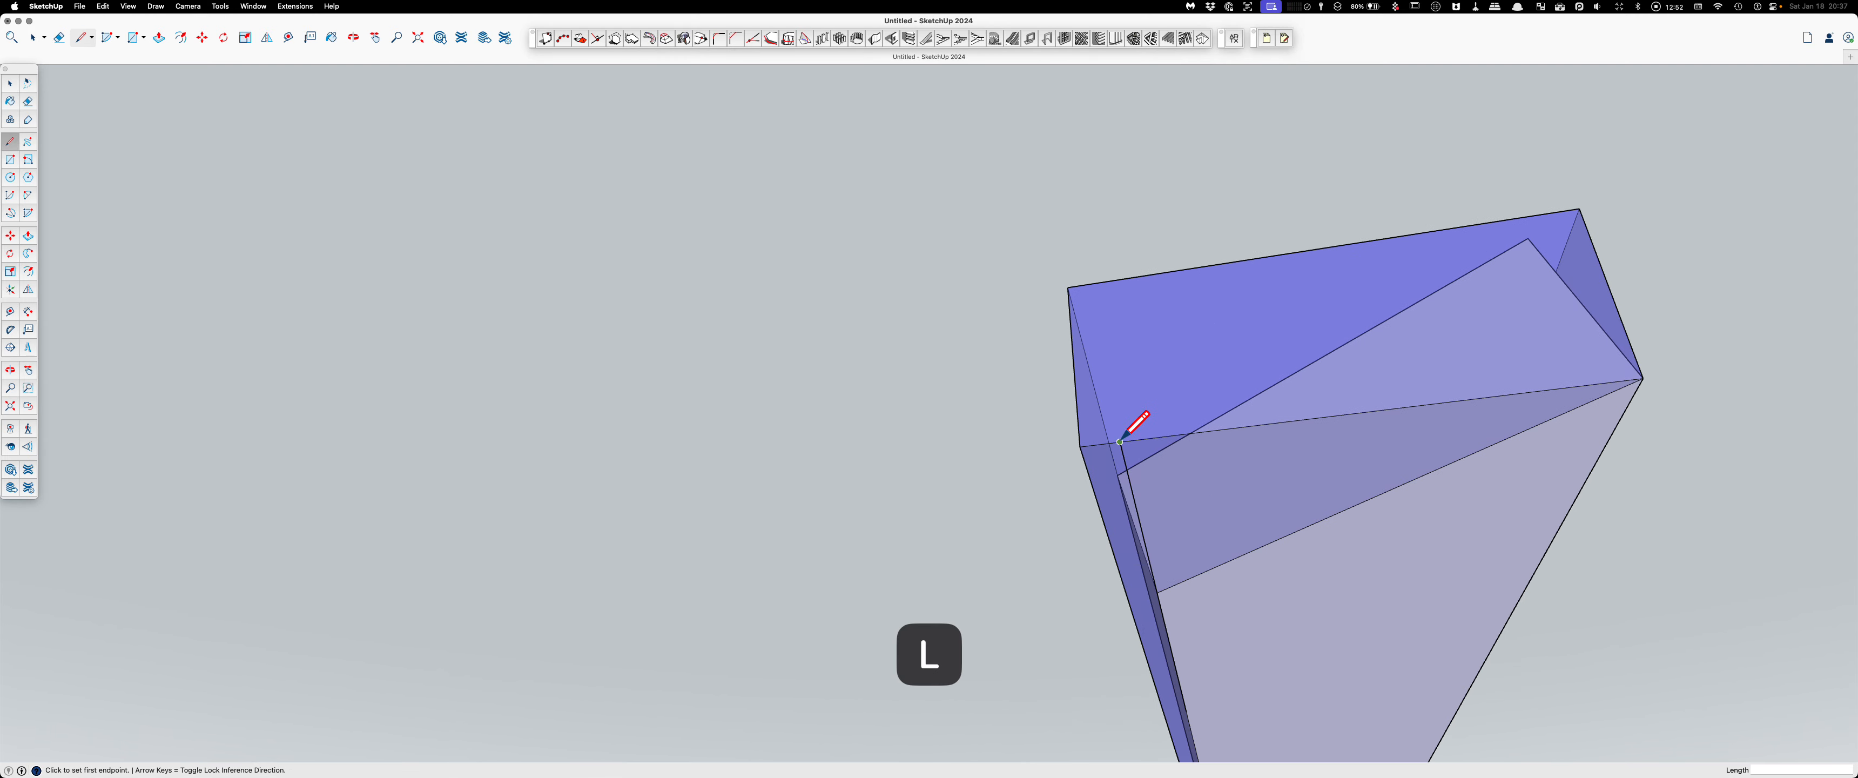
pyautogui.click(1119, 442)
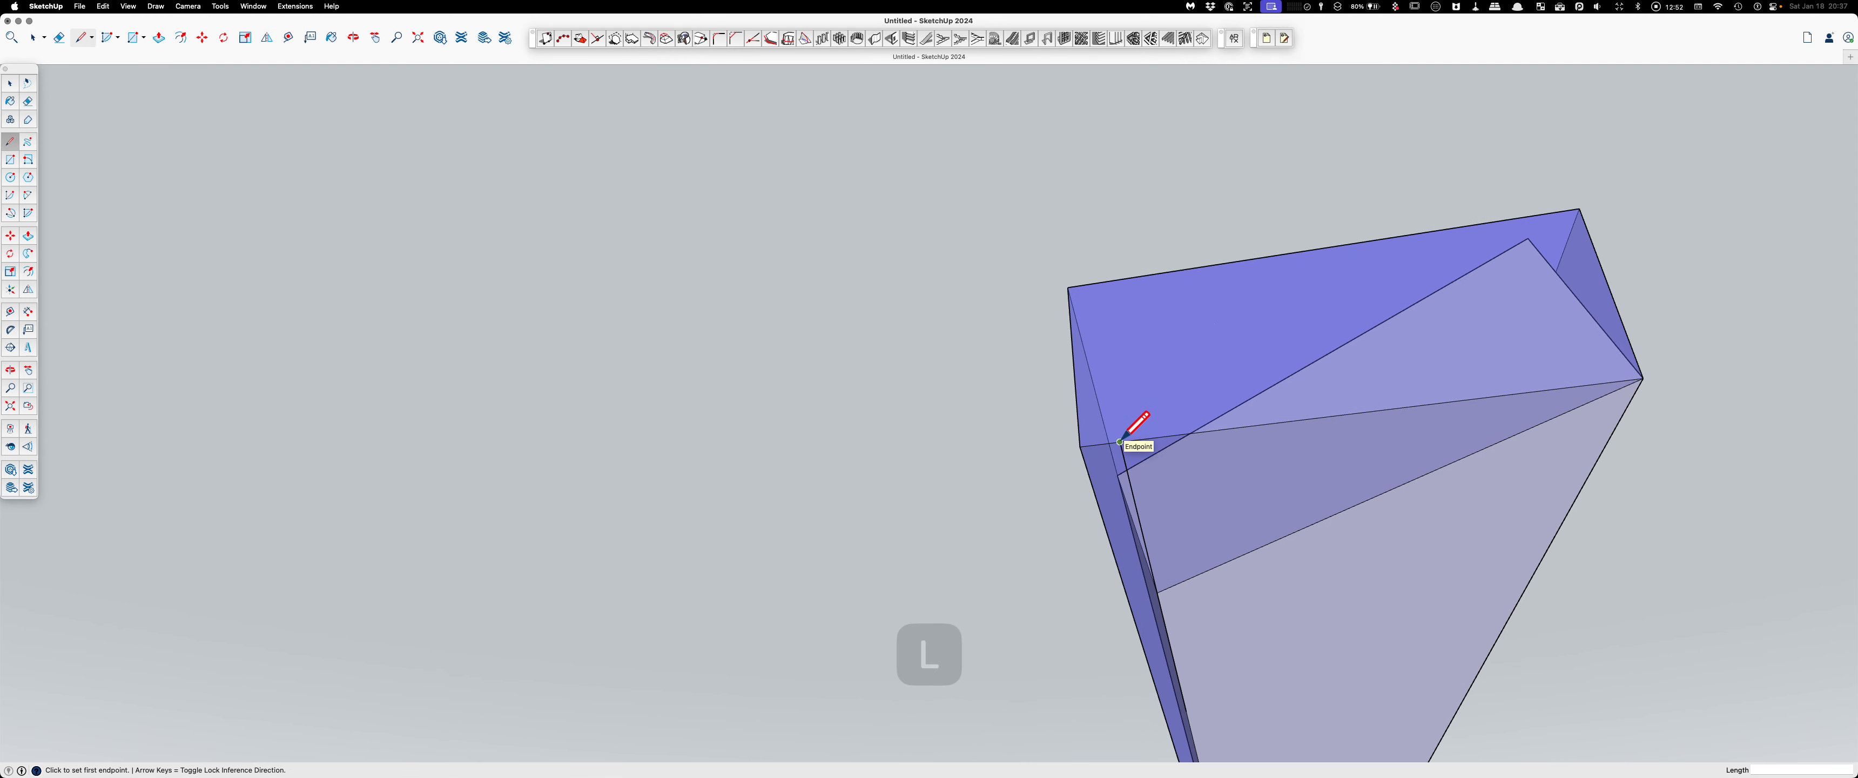
pyautogui.click(1068, 288)
pyautogui.press('space')
pyautogui.moveTo(1099, 314); pyautogui.dragTo(1010, 350, button='middle')
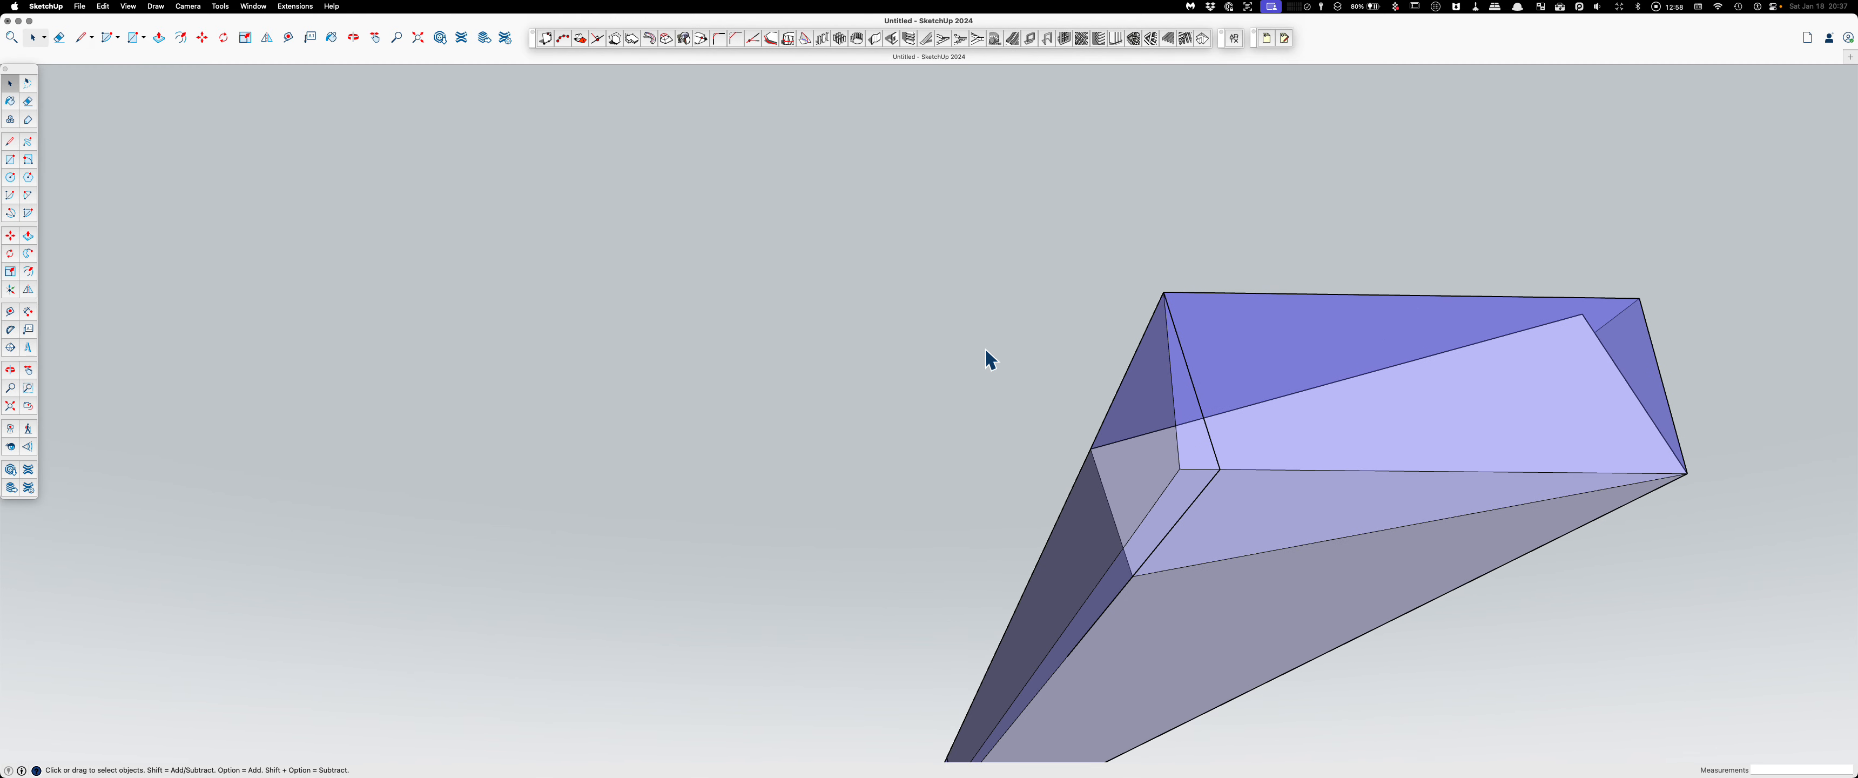
# Step: Measure the angle at the slab's corner between its vertical edge and the new end line, with the Protractor locked to the red axis
pyautogui.hotkey('shift', 'p')
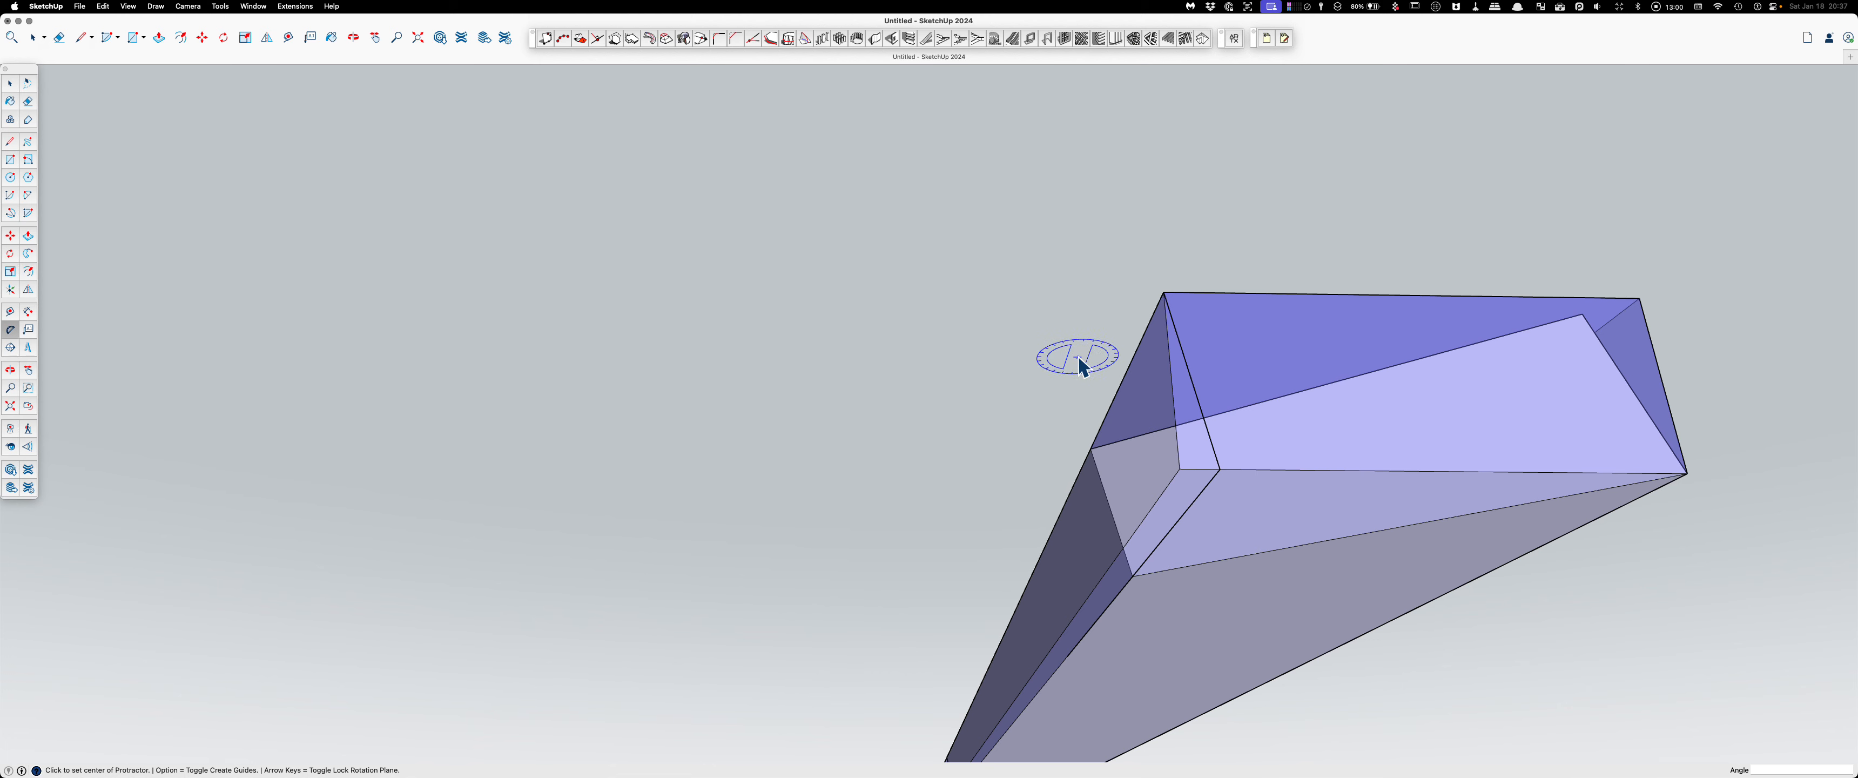
pyautogui.press('Left')
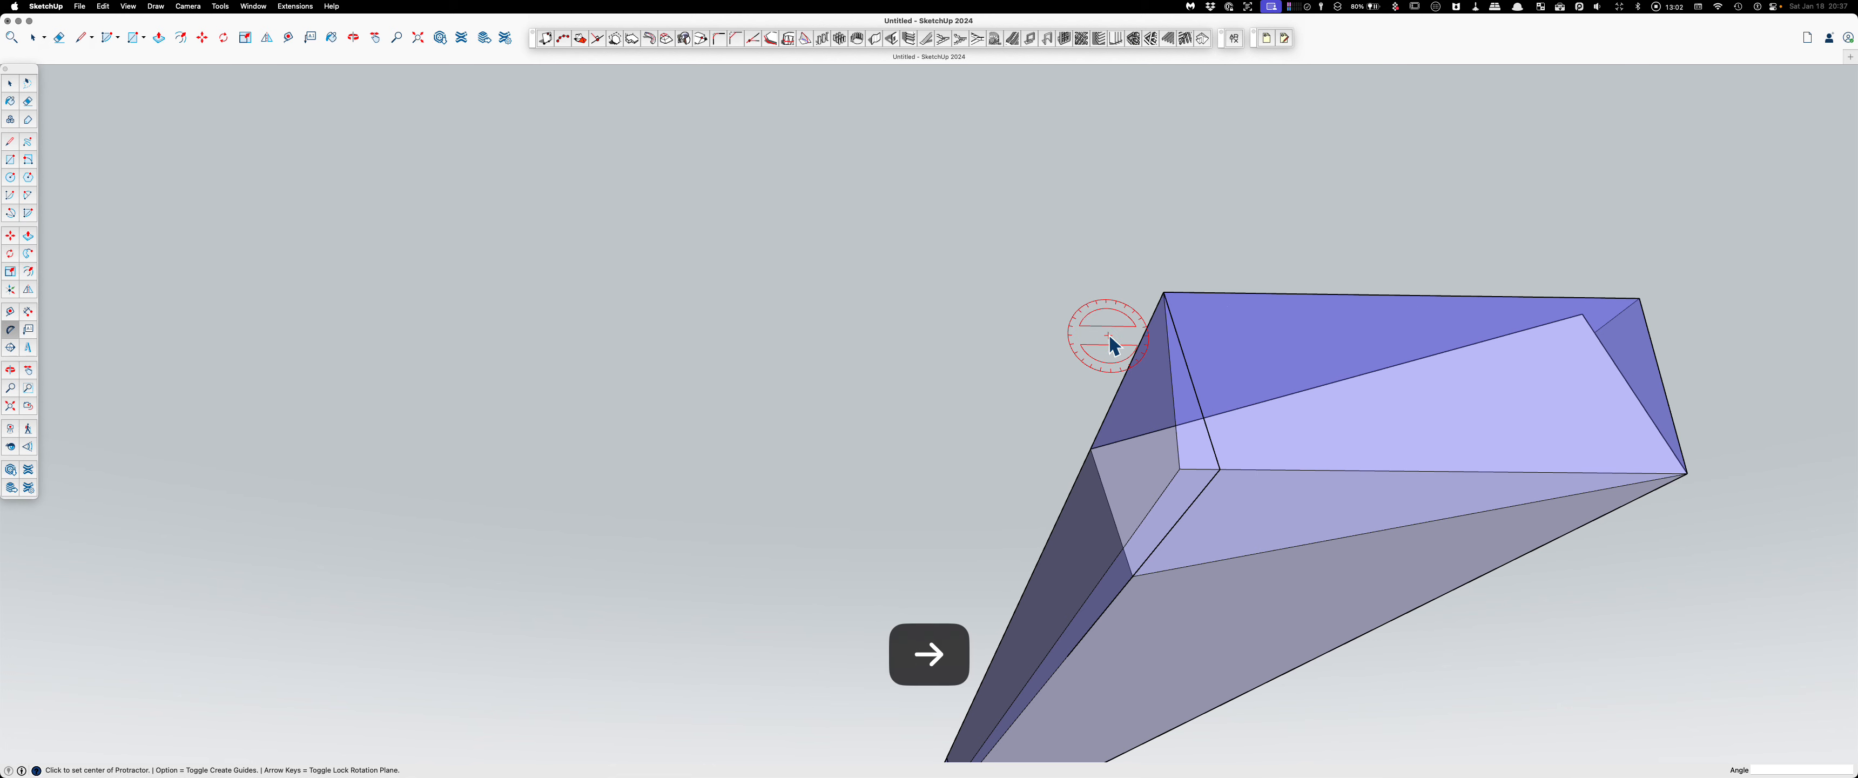
pyautogui.click(1163, 293)
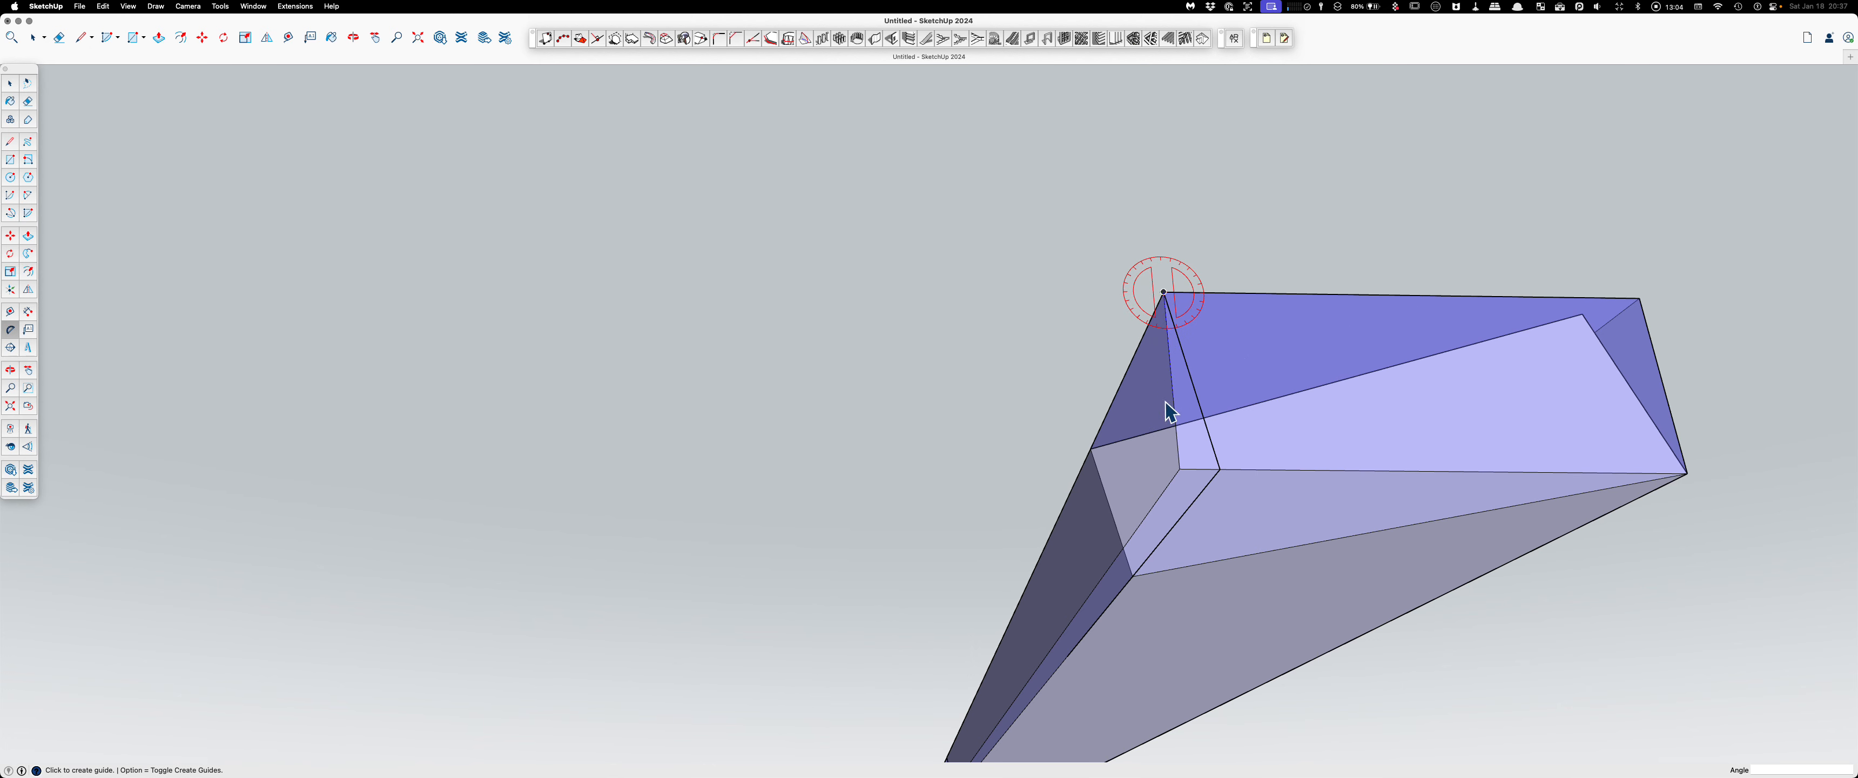
pyautogui.click(1178, 438)
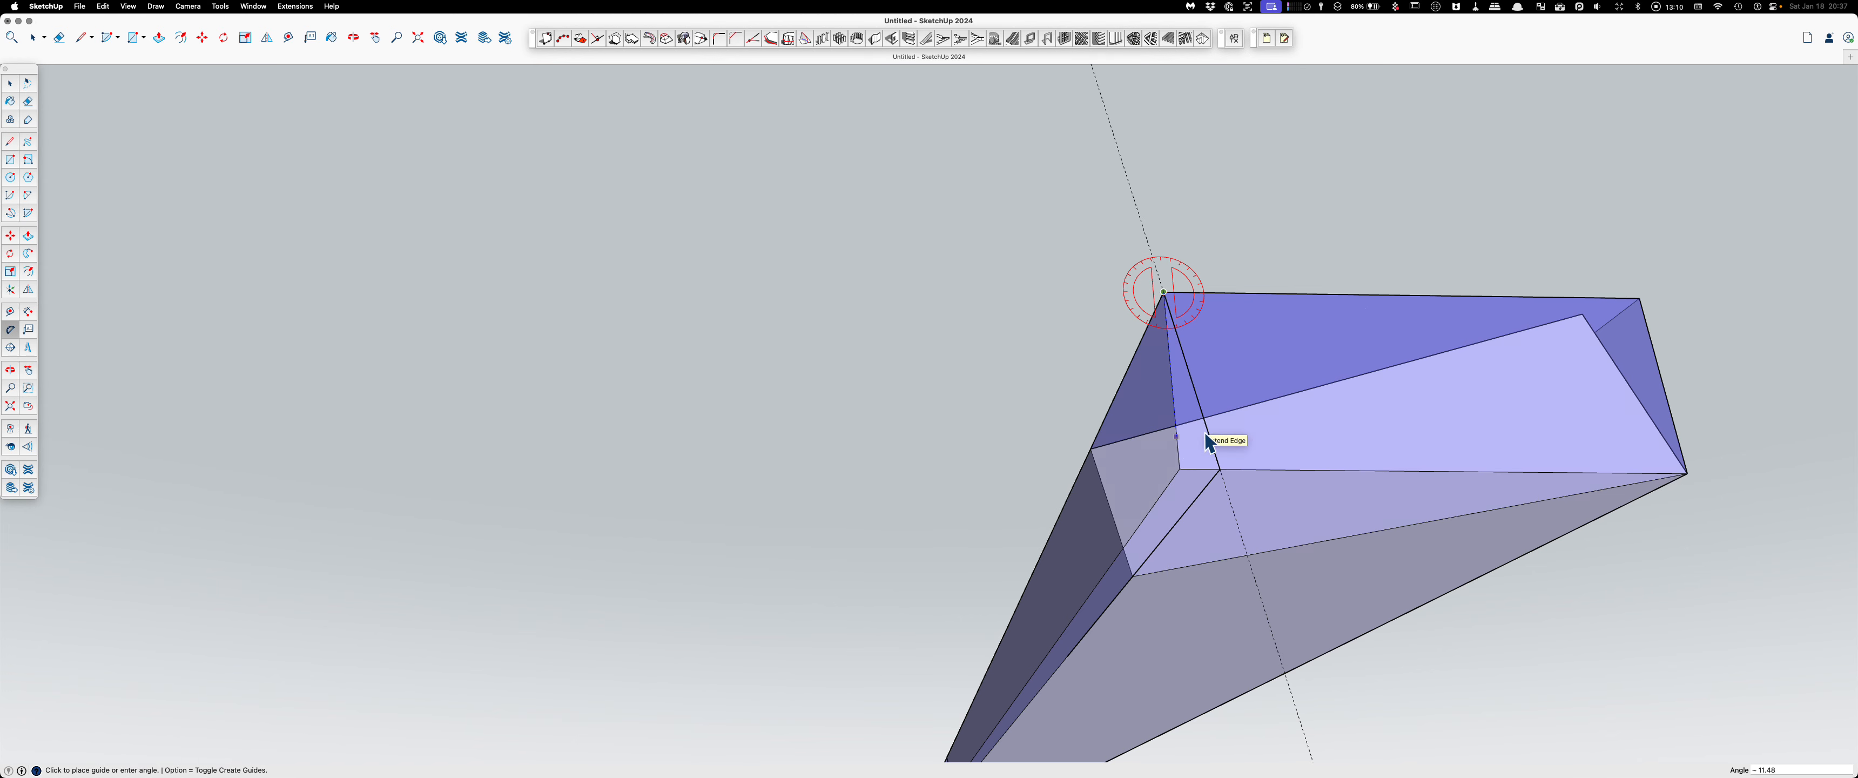
pyautogui.press('space')
# Step: Measure the slab's overall length between its end corners with the Dimension tool, without placing the dimension
pyautogui.scroll(-3, 599, 425)
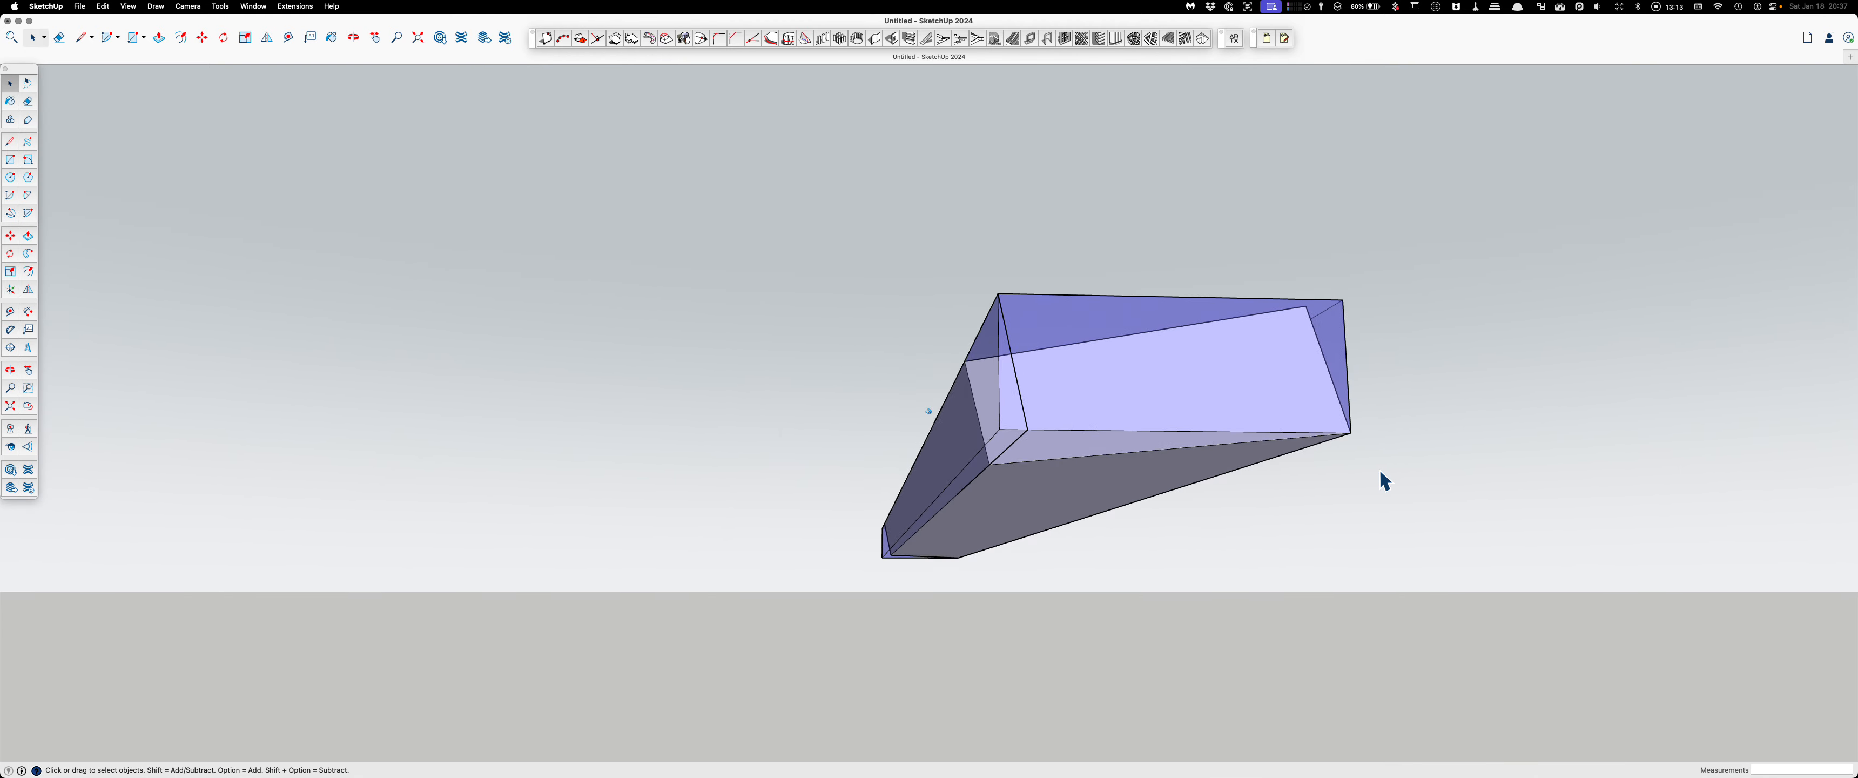
pyautogui.moveTo(1381, 471); pyautogui.dragTo(676, 243, button='middle')
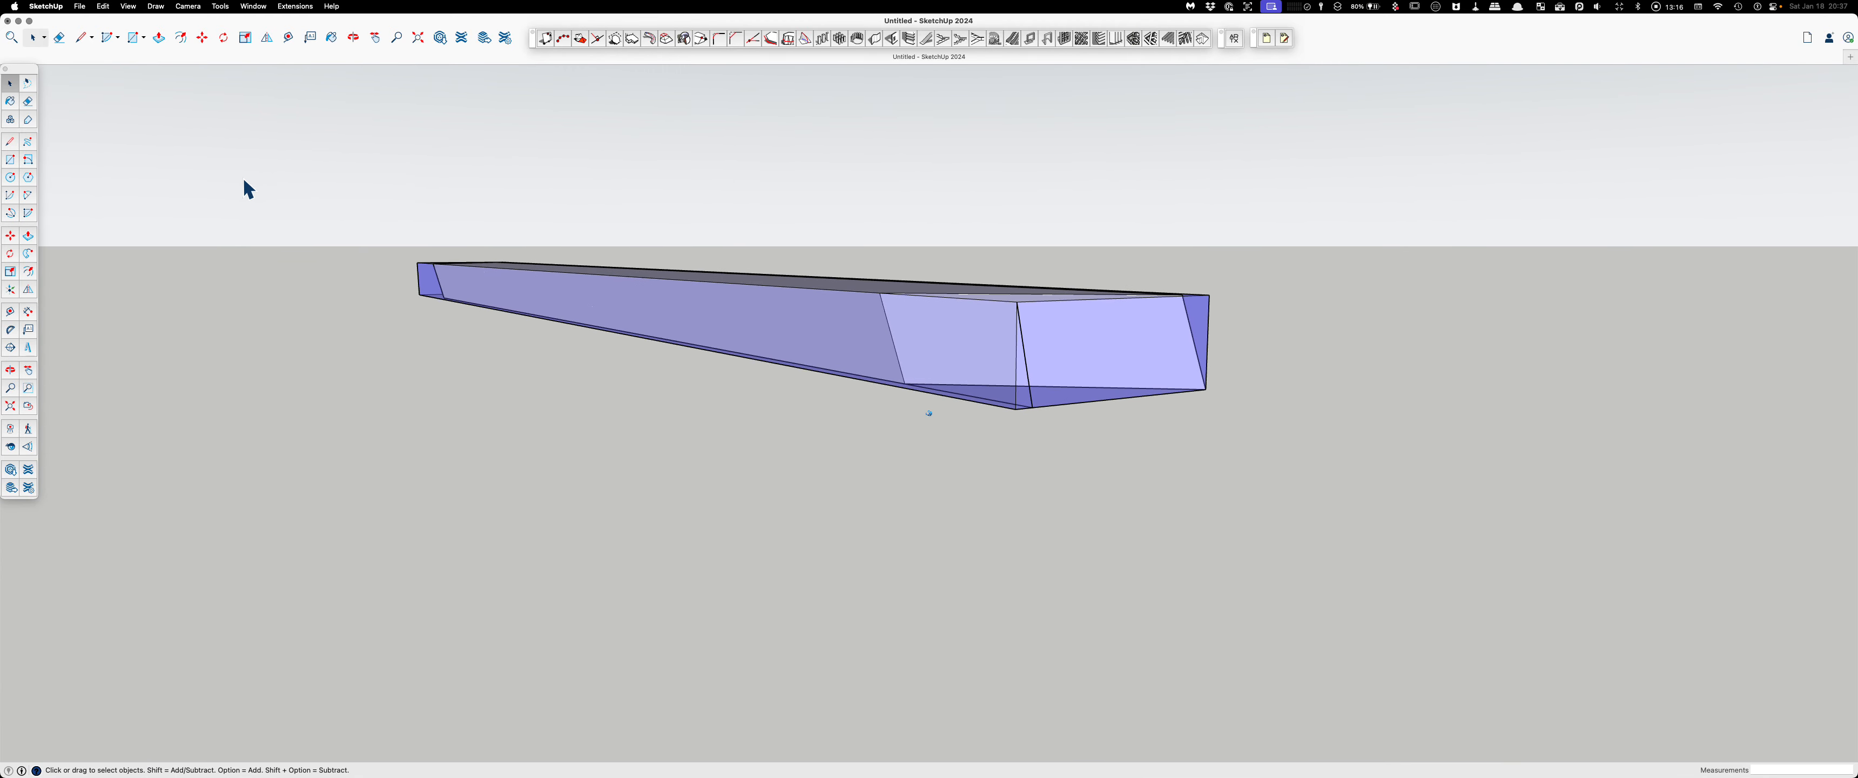
pyautogui.moveTo(247, 189); pyautogui.dragTo(765, 427, button='middle')
pyautogui.press('d')
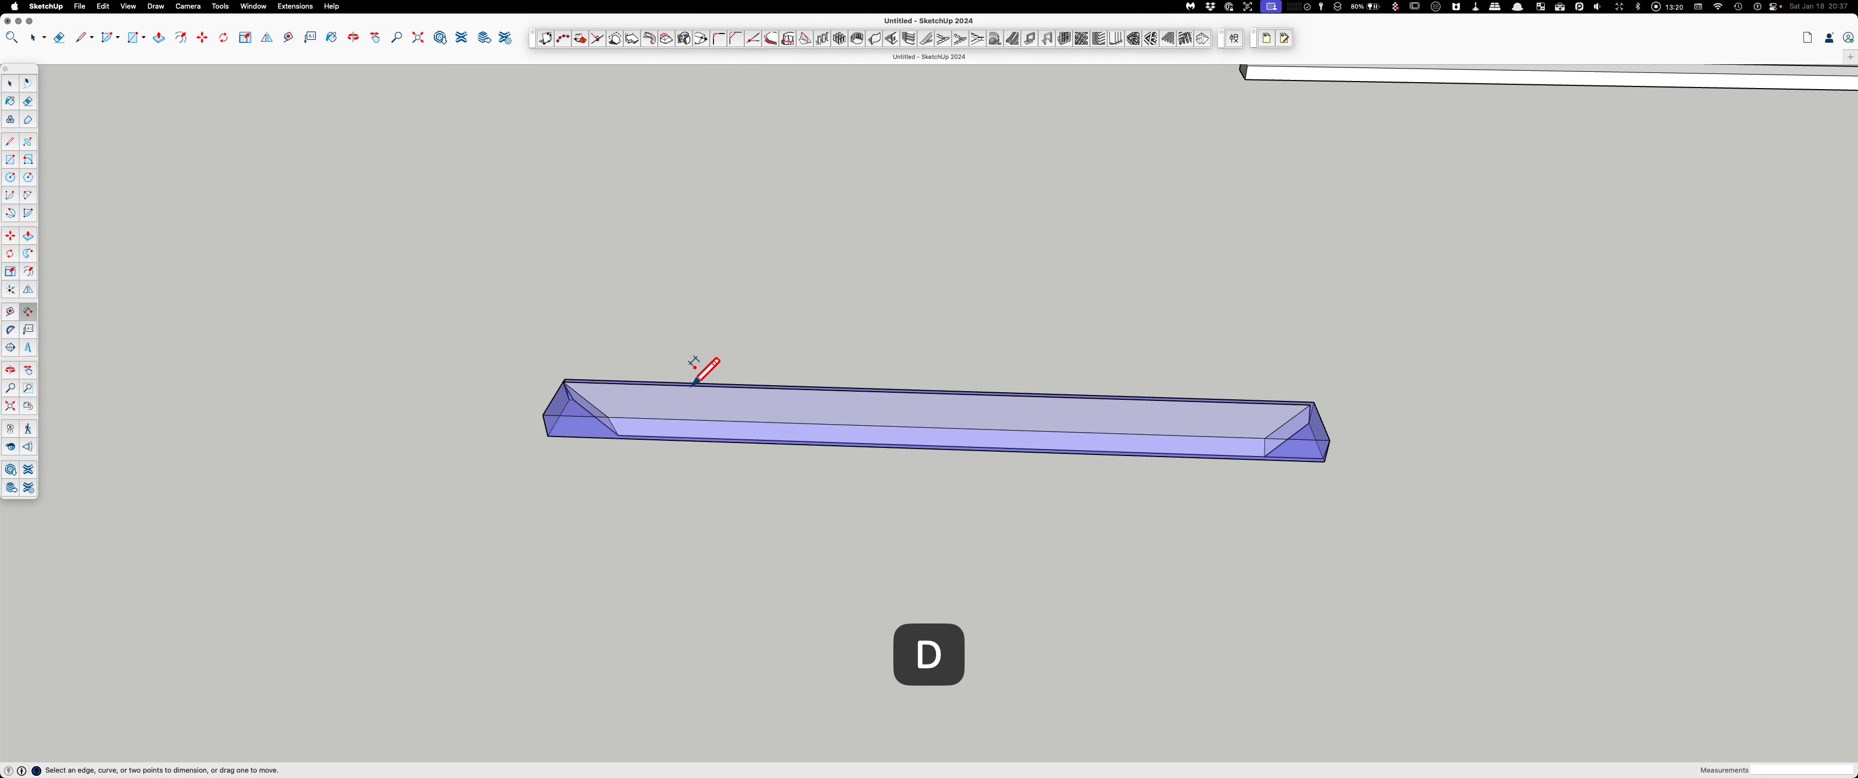
pyautogui.click(542, 415)
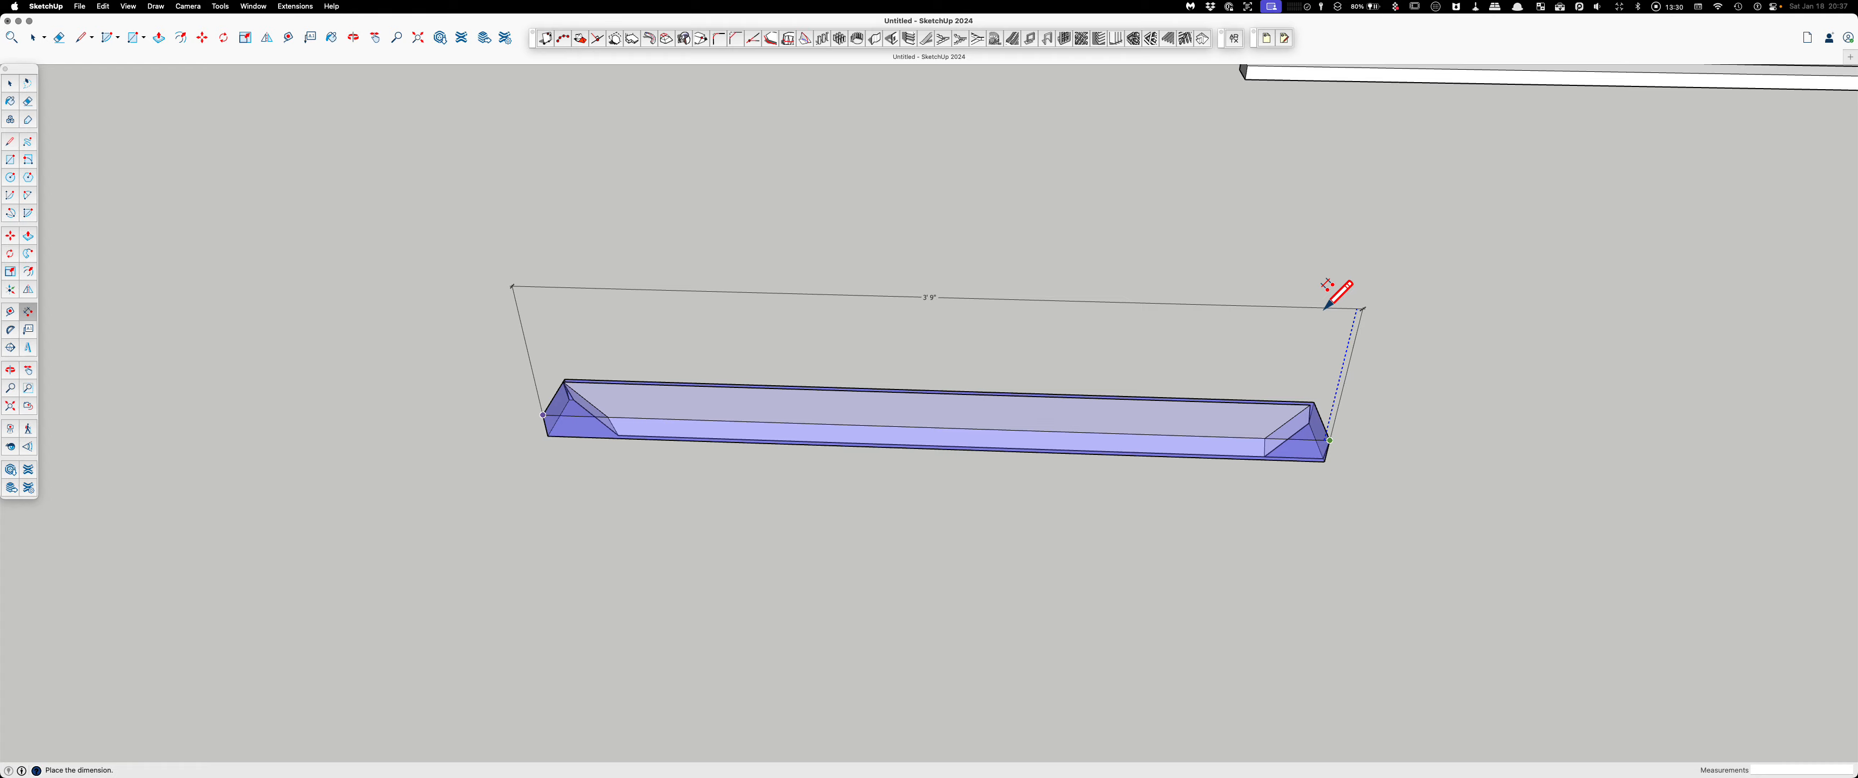
pyautogui.press('Escape')
pyautogui.press('space')
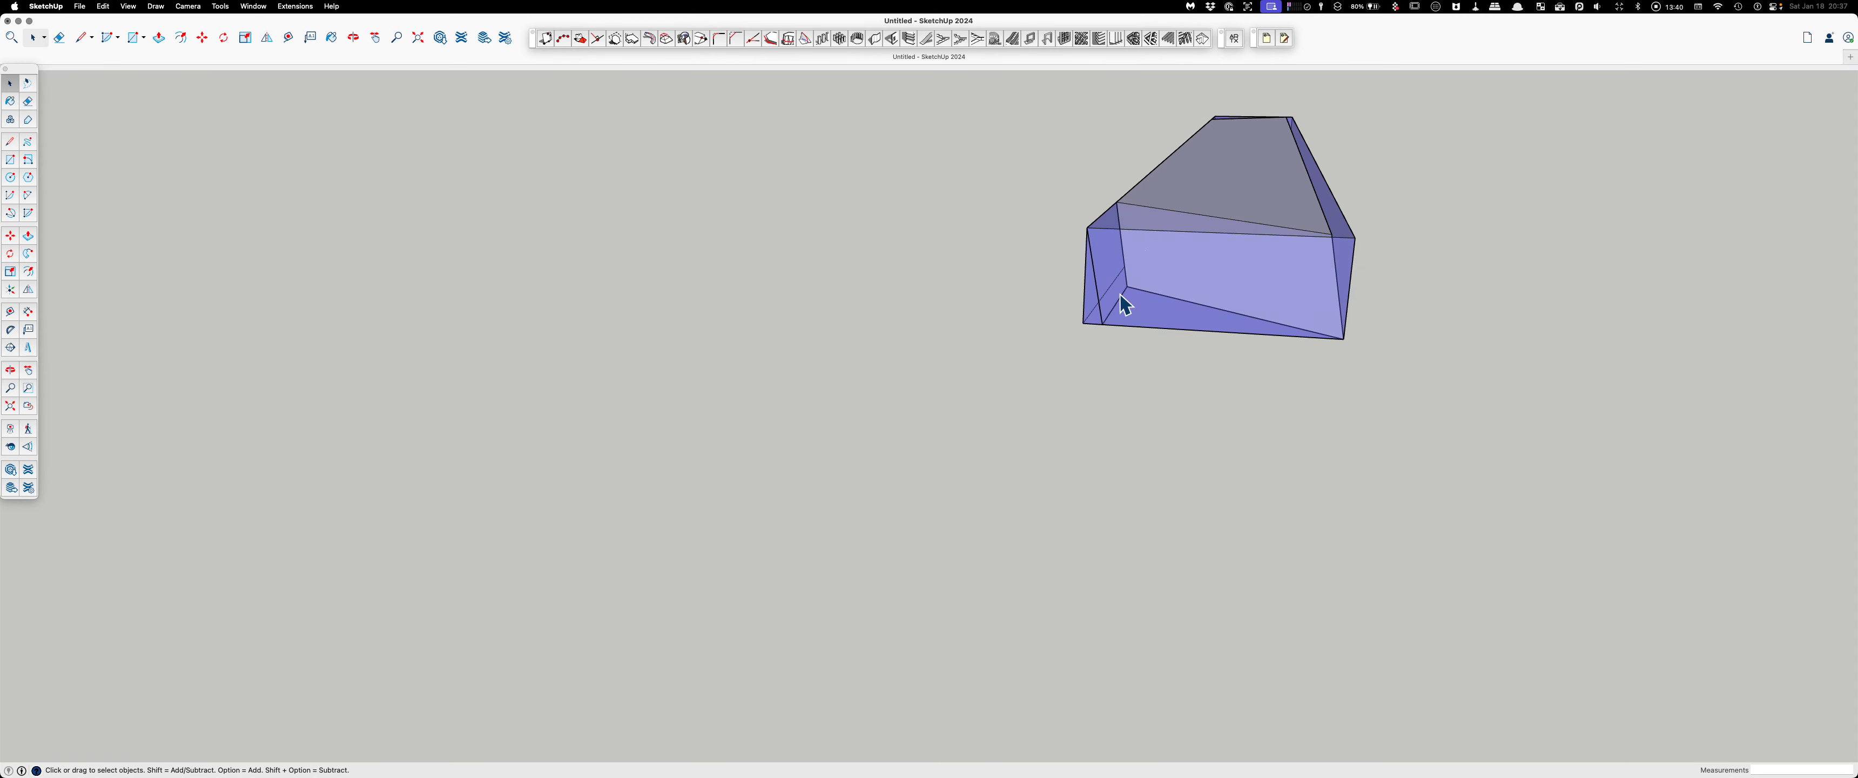
# Step: Measure the width of the slab's end along its lower edge with the Dimension tool
pyautogui.press('d')
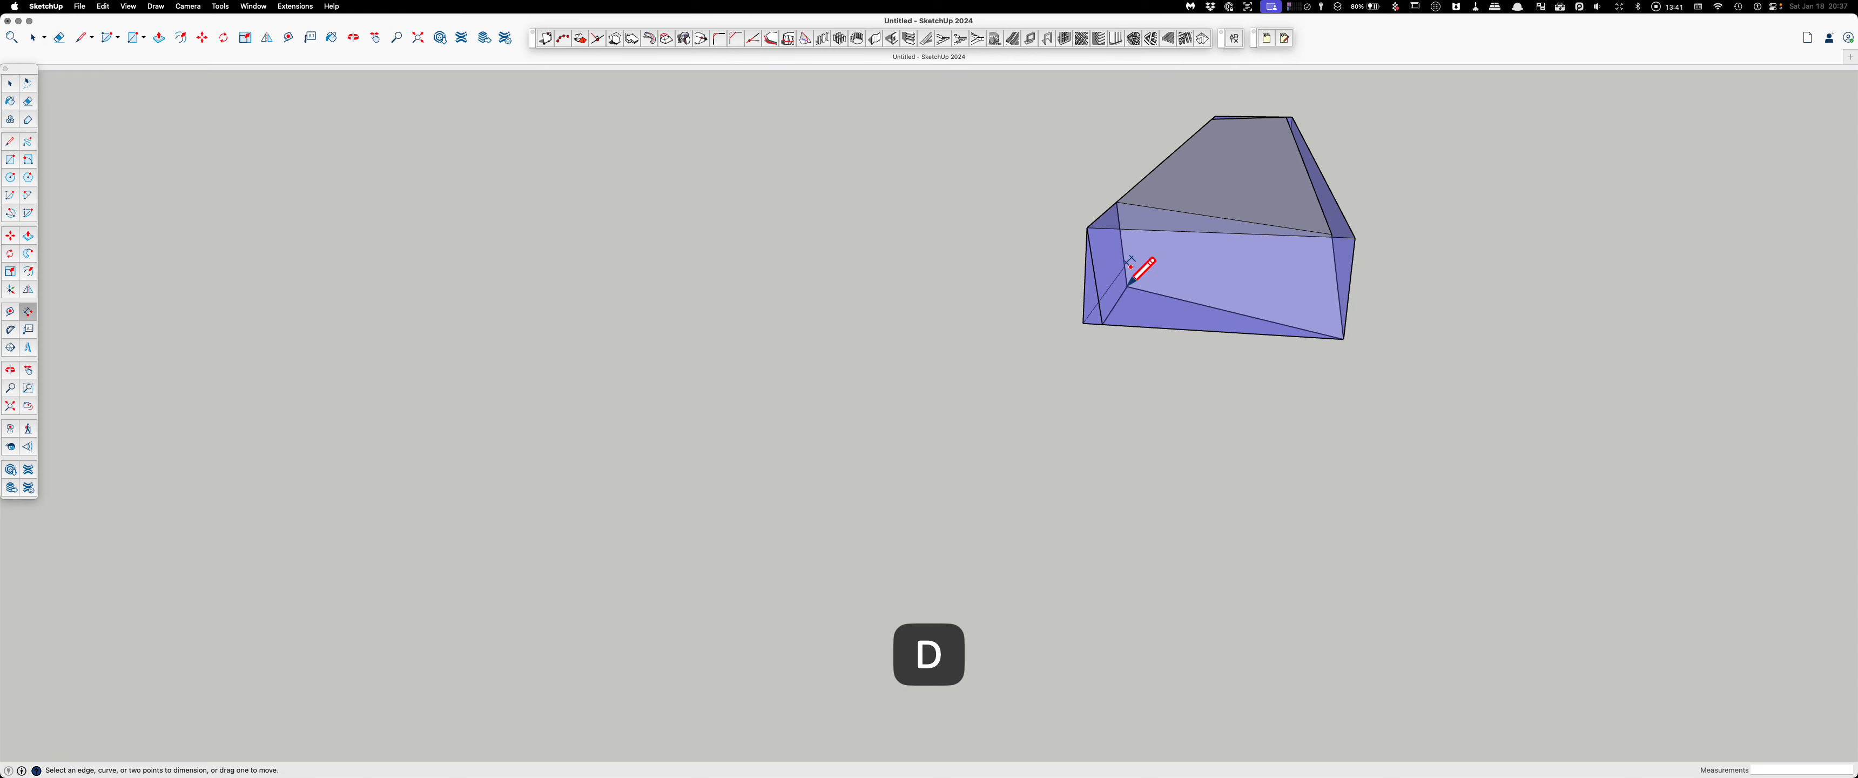
pyautogui.click(1082, 322)
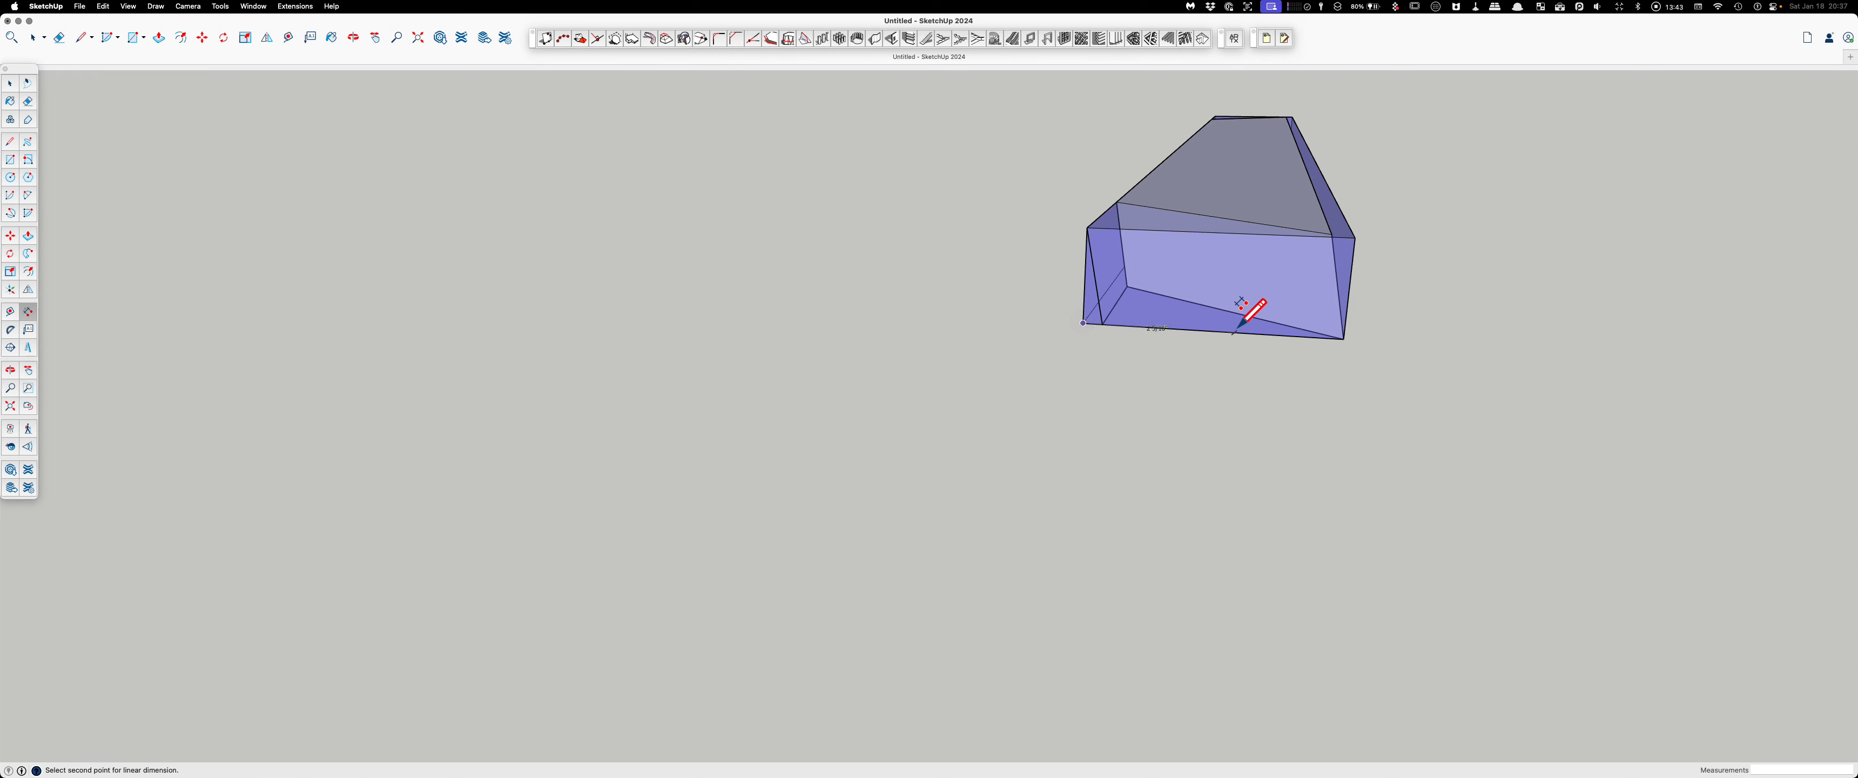
pyautogui.click(1336, 337)
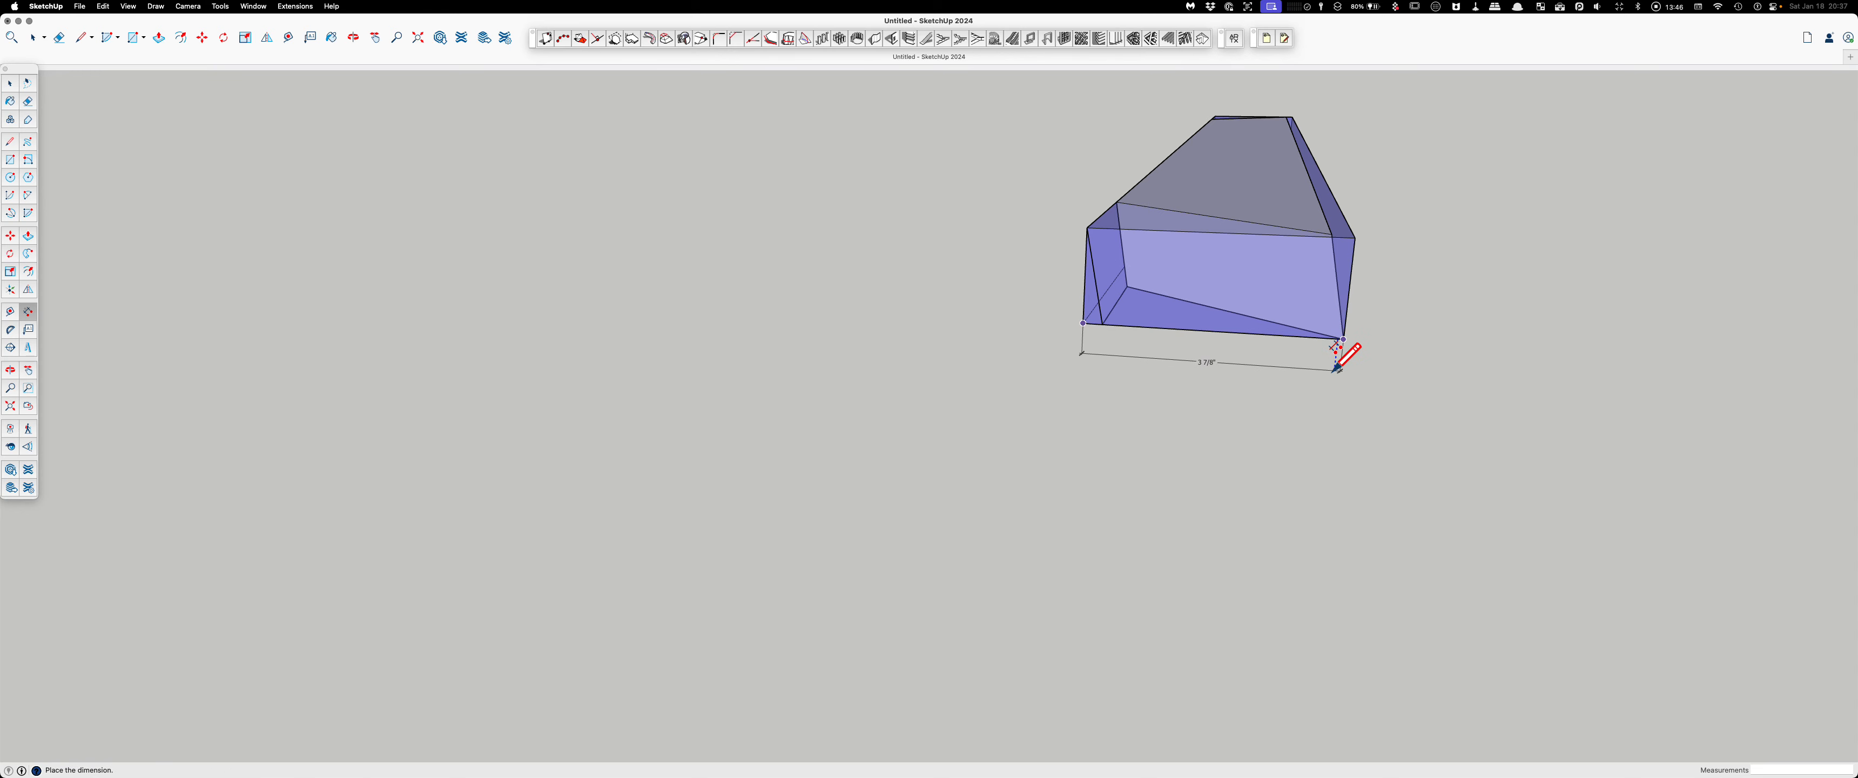
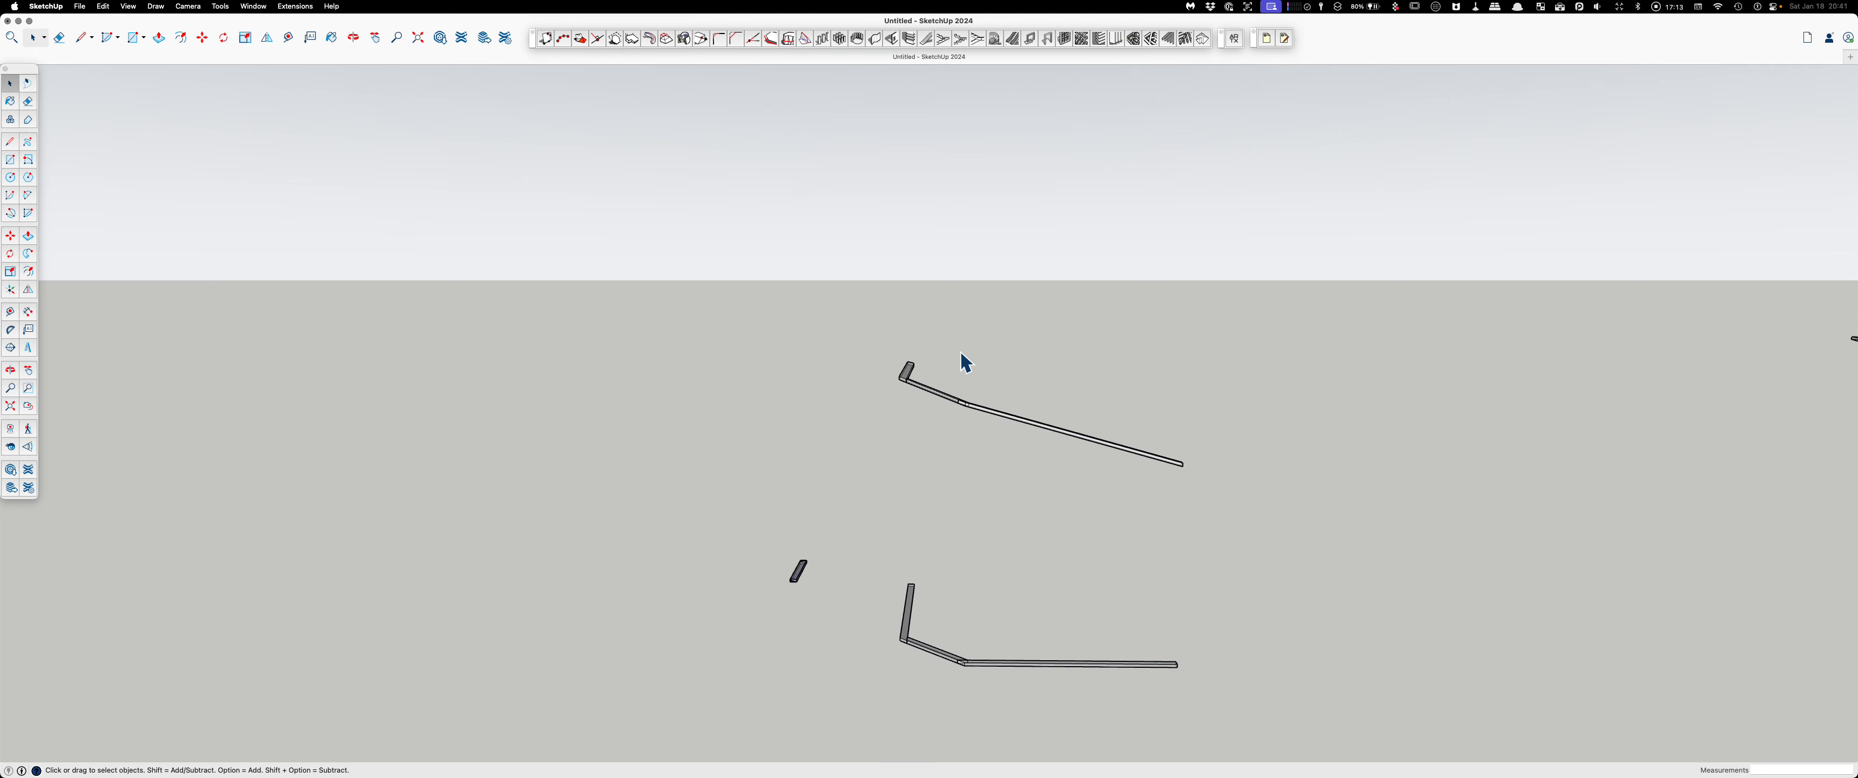
# Step: Try to draw a line along the connecting plate's end edge at the slab's other end and past the plate's corner
pyautogui.moveTo(910, 558); pyautogui.dragTo(1003, 526, button='middle')
pyautogui.scroll(8, 1002, 523)
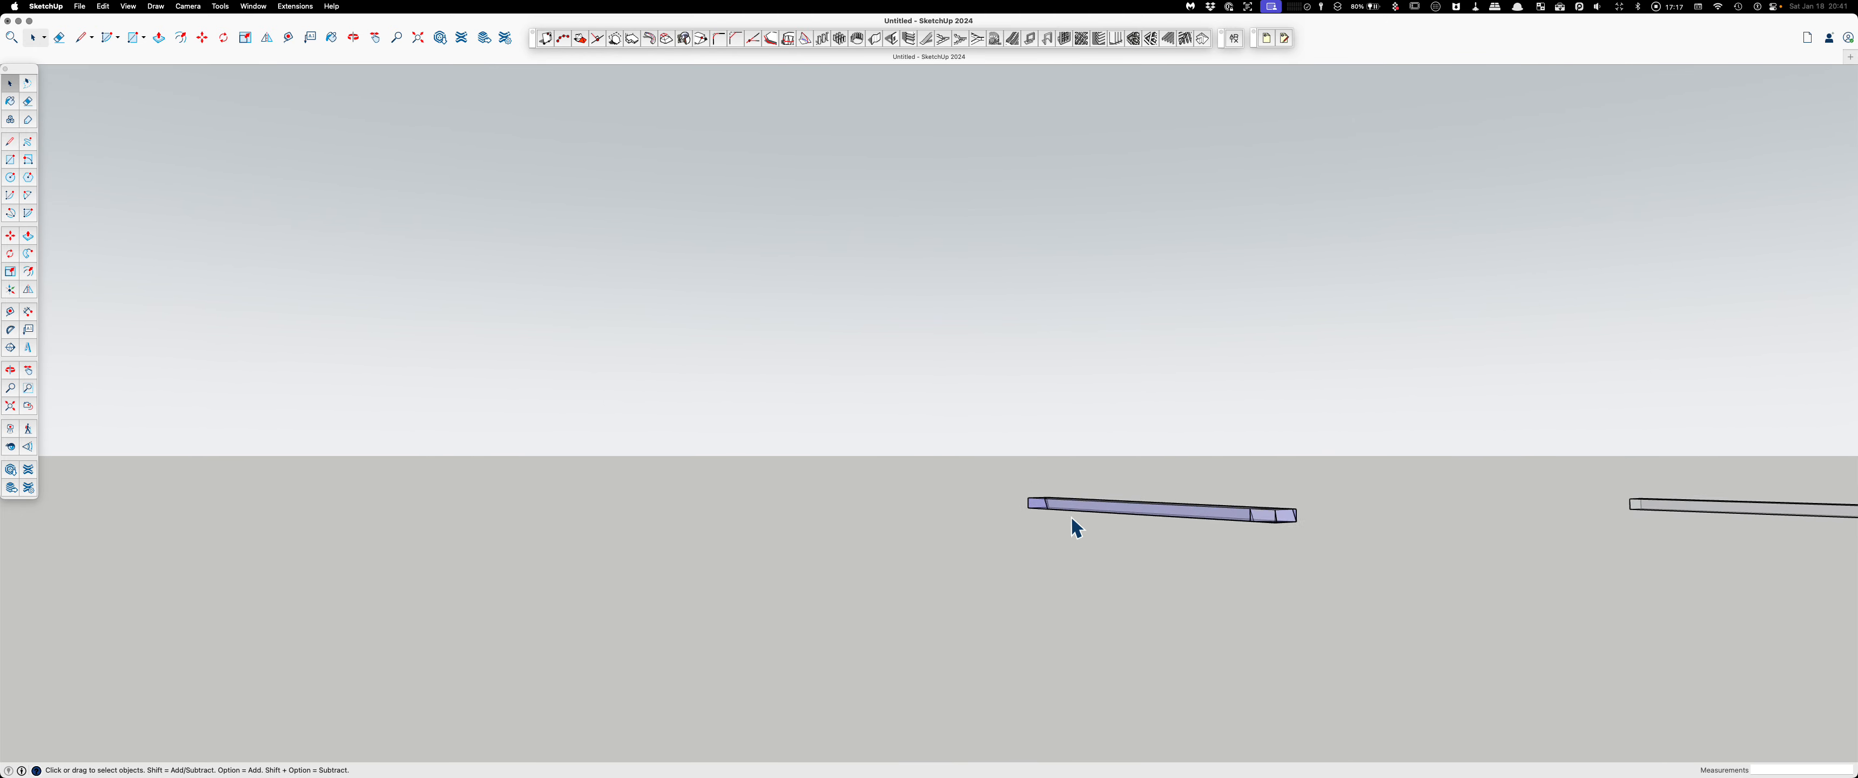
pyautogui.scroll(3, 1118, 490)
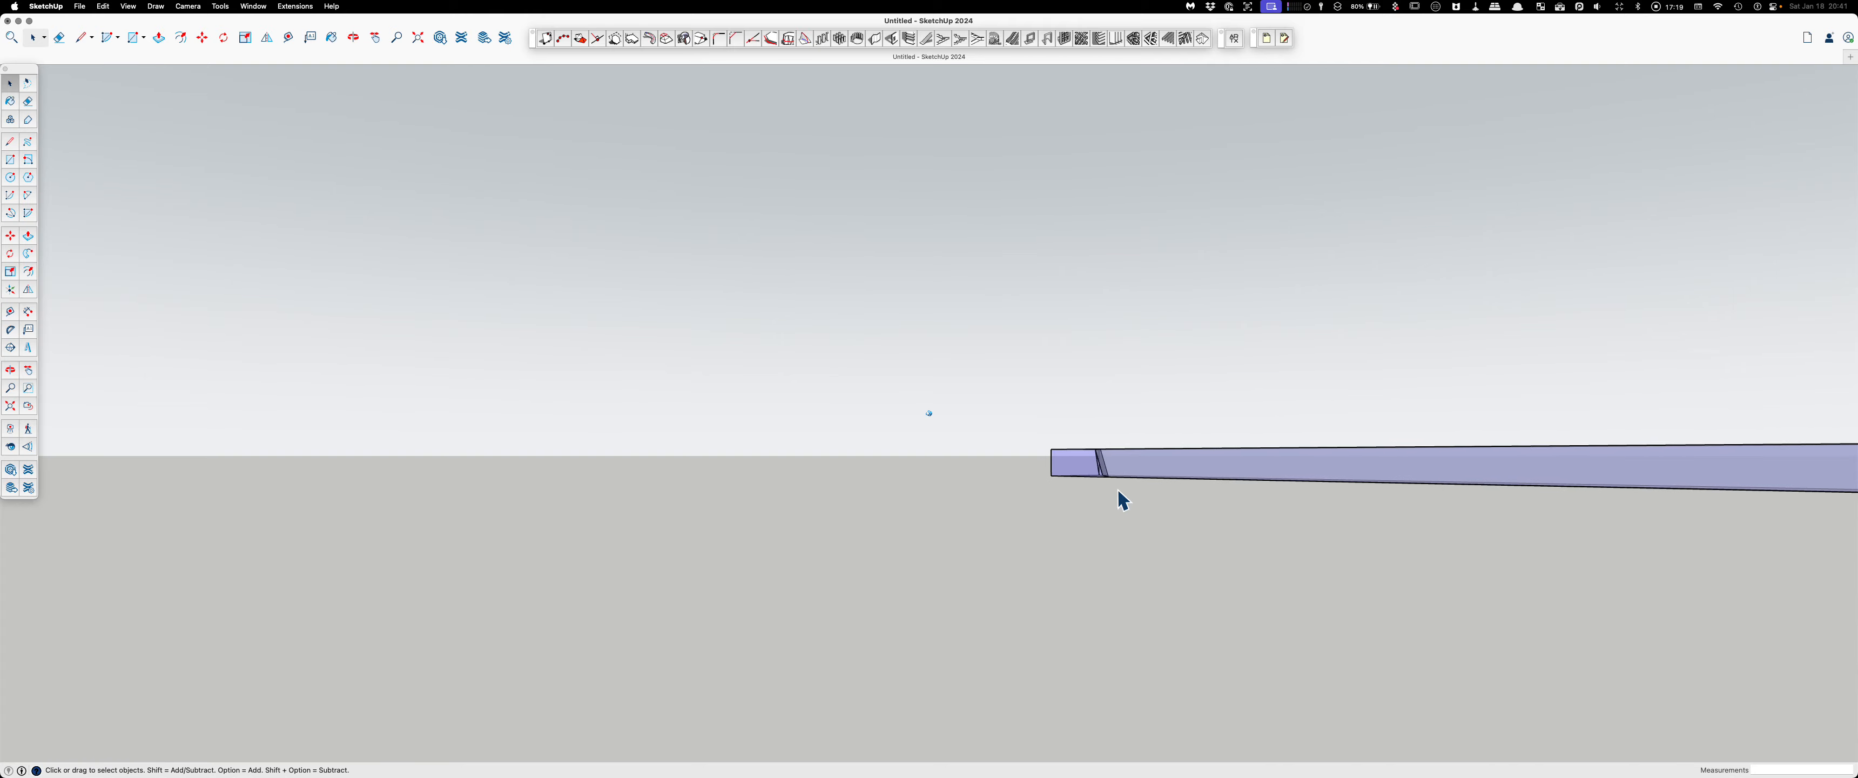
pyautogui.scroll(5, 1122, 473)
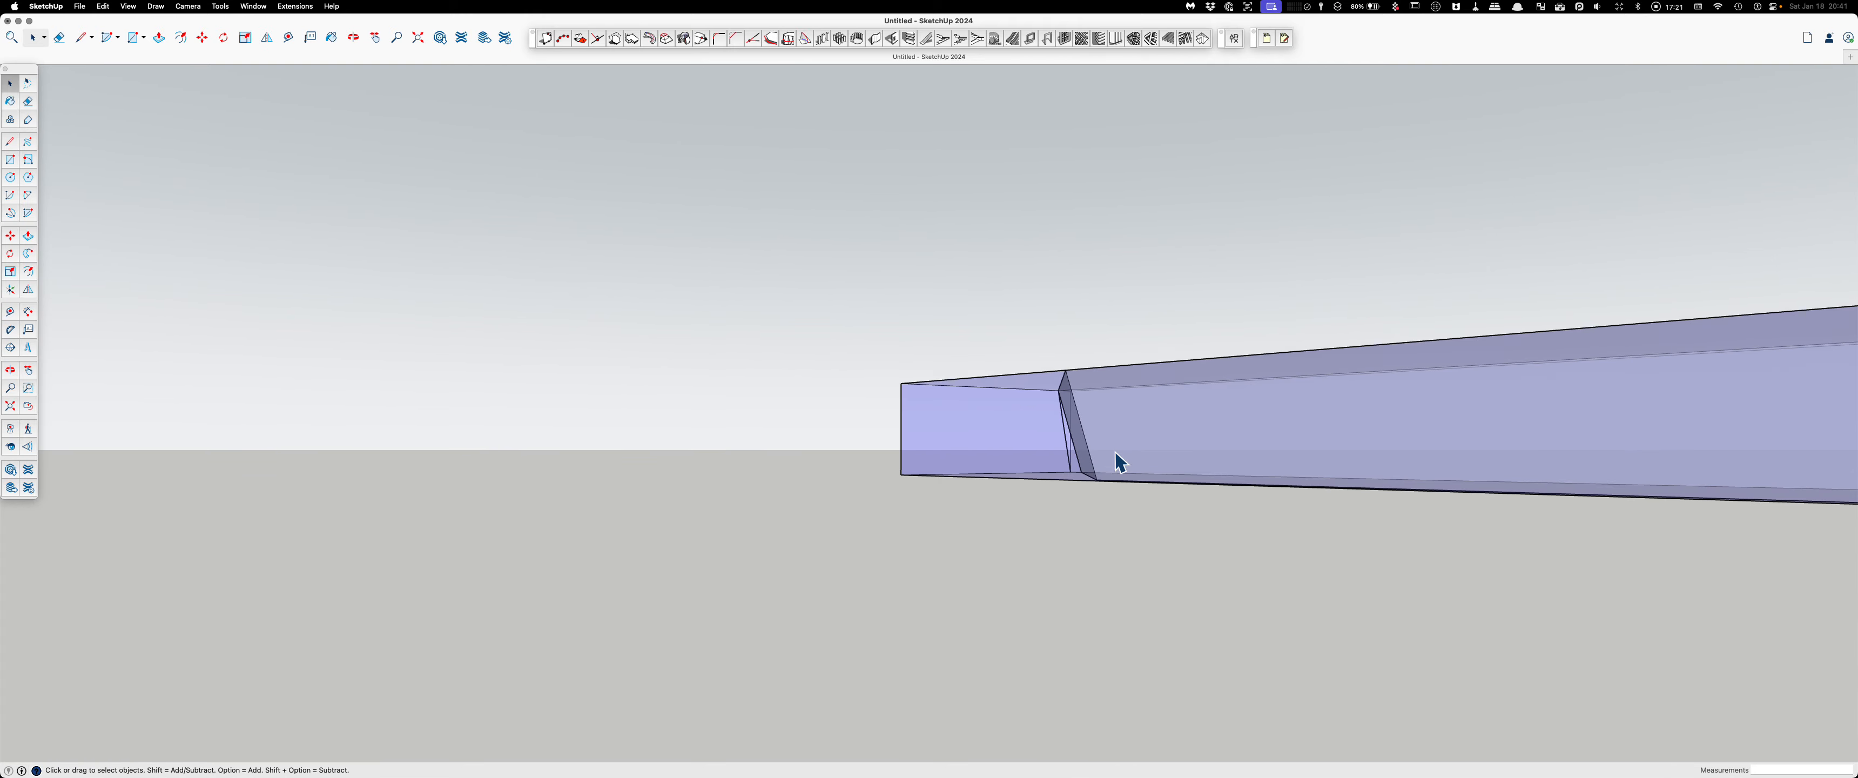
pyautogui.moveTo(1118, 462); pyautogui.dragTo(1157, 446, button='middle')
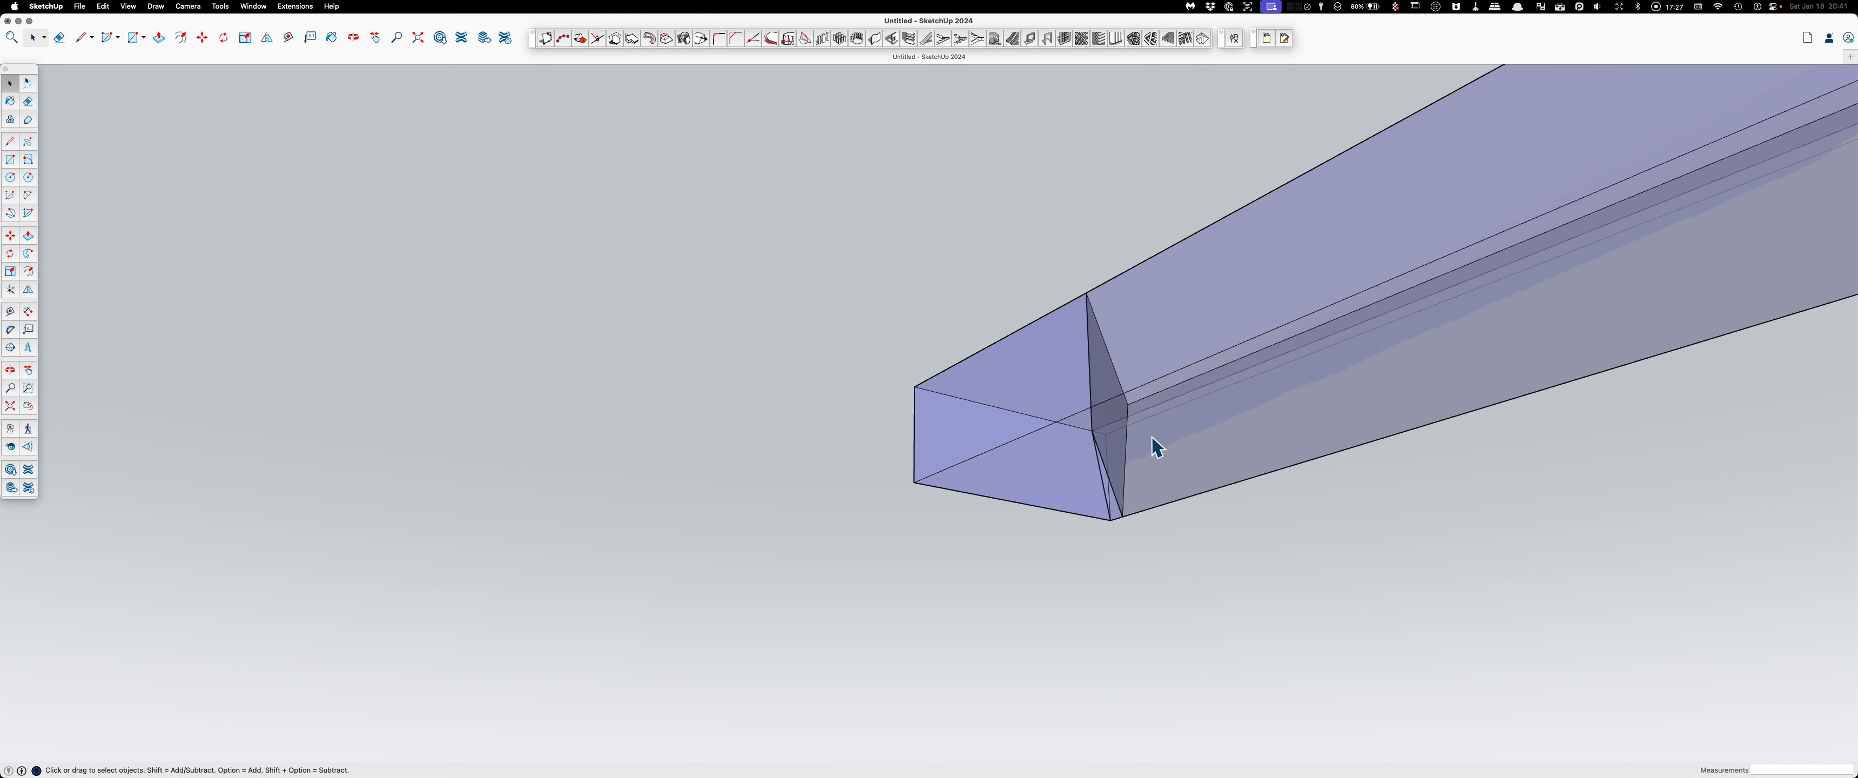
pyautogui.press('x')
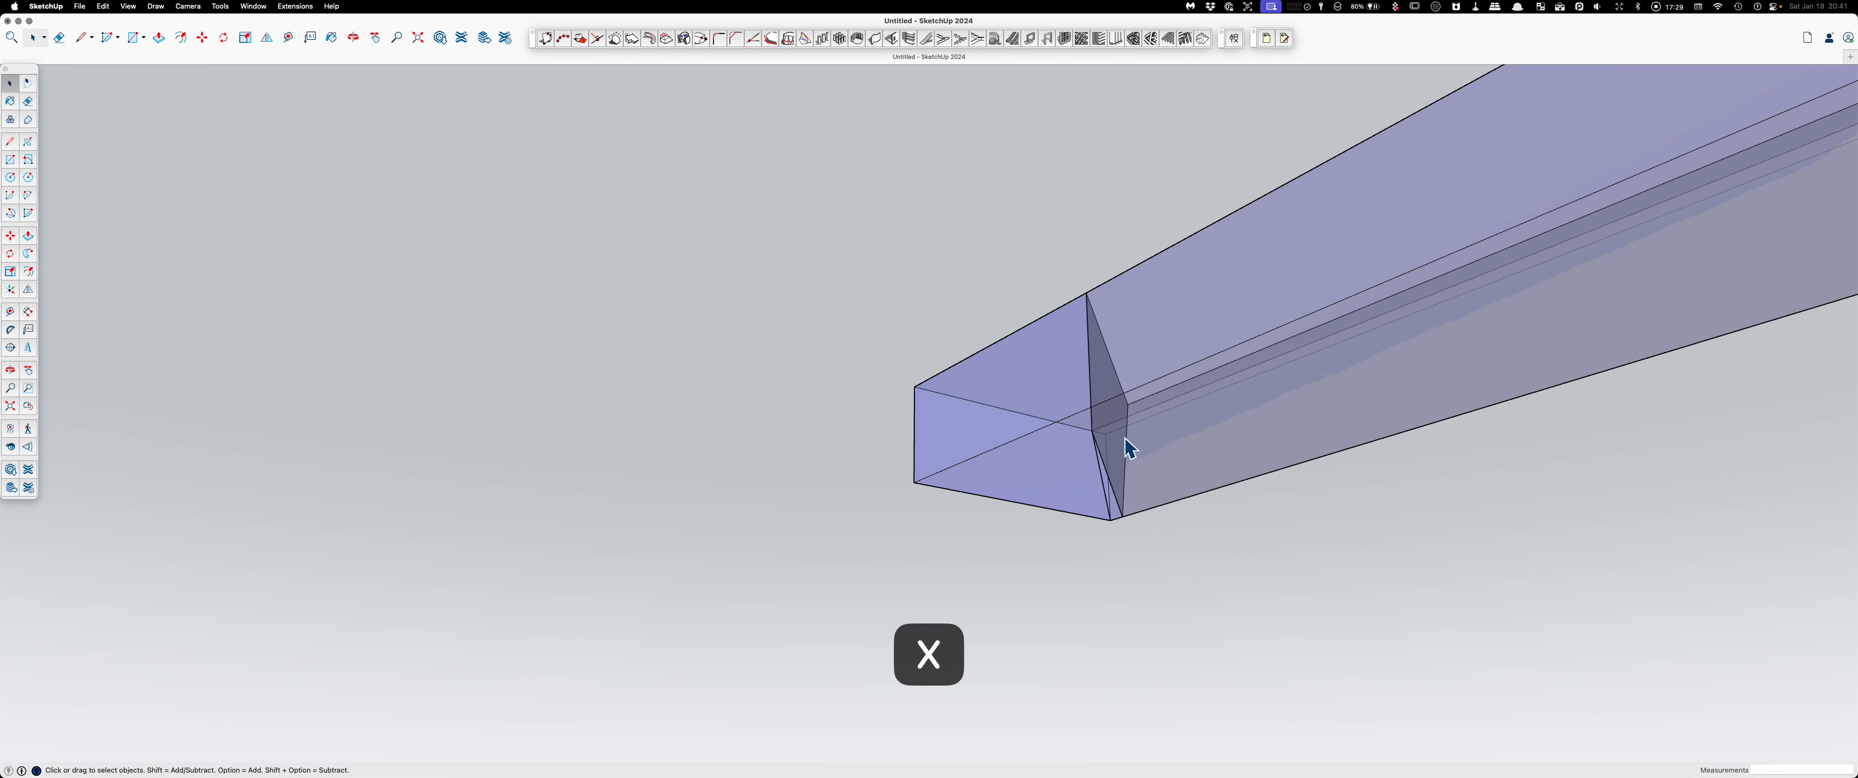
pyautogui.press('l')
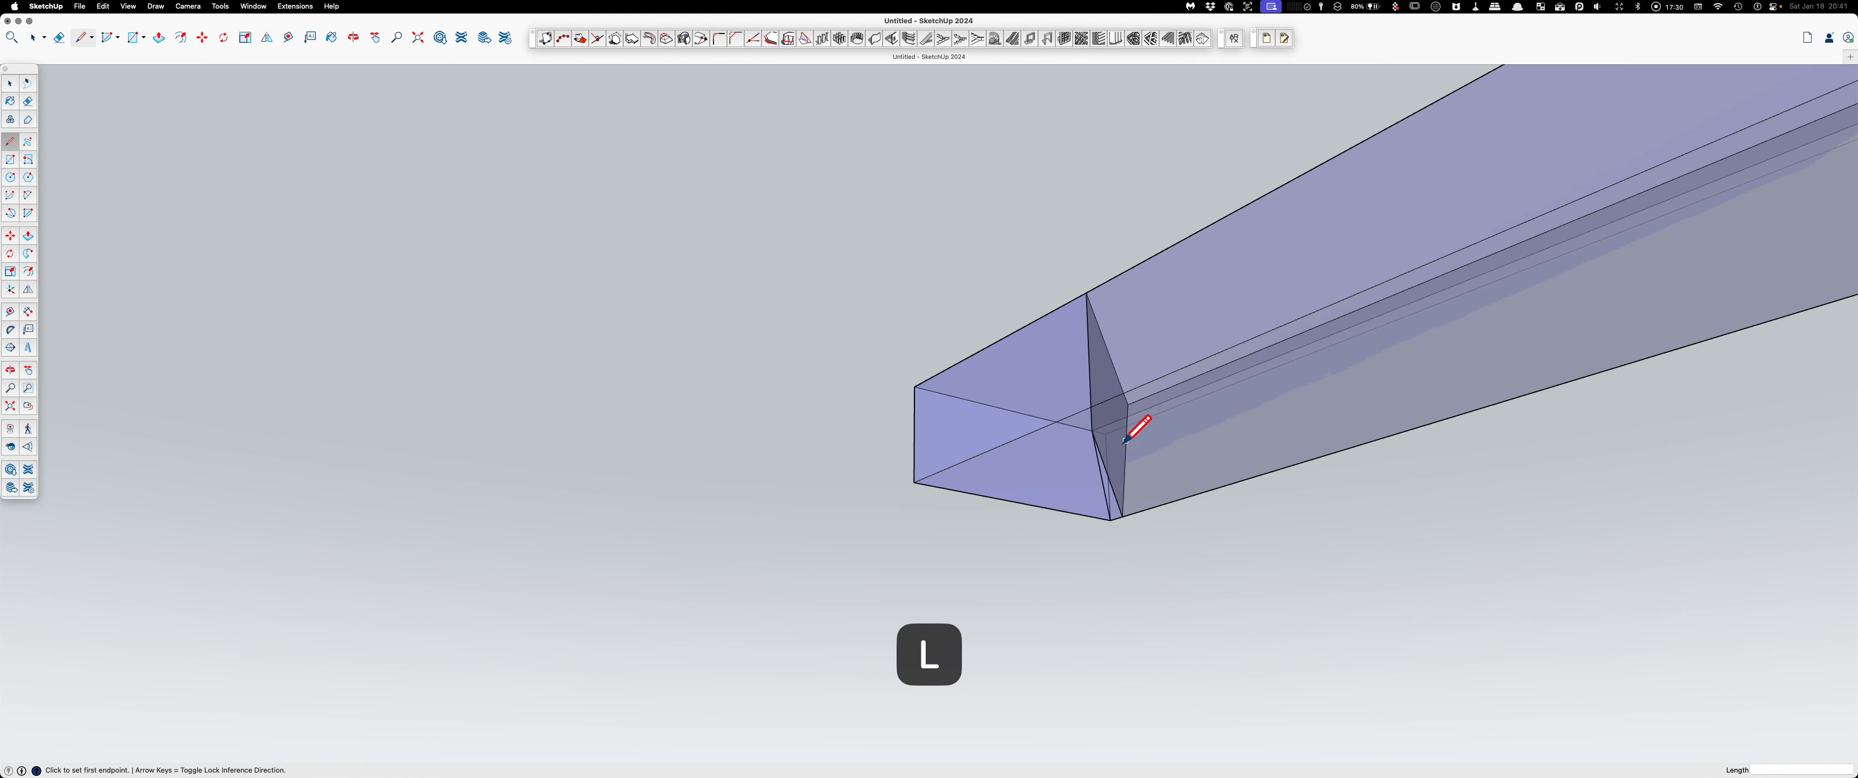
pyautogui.click(1123, 499)
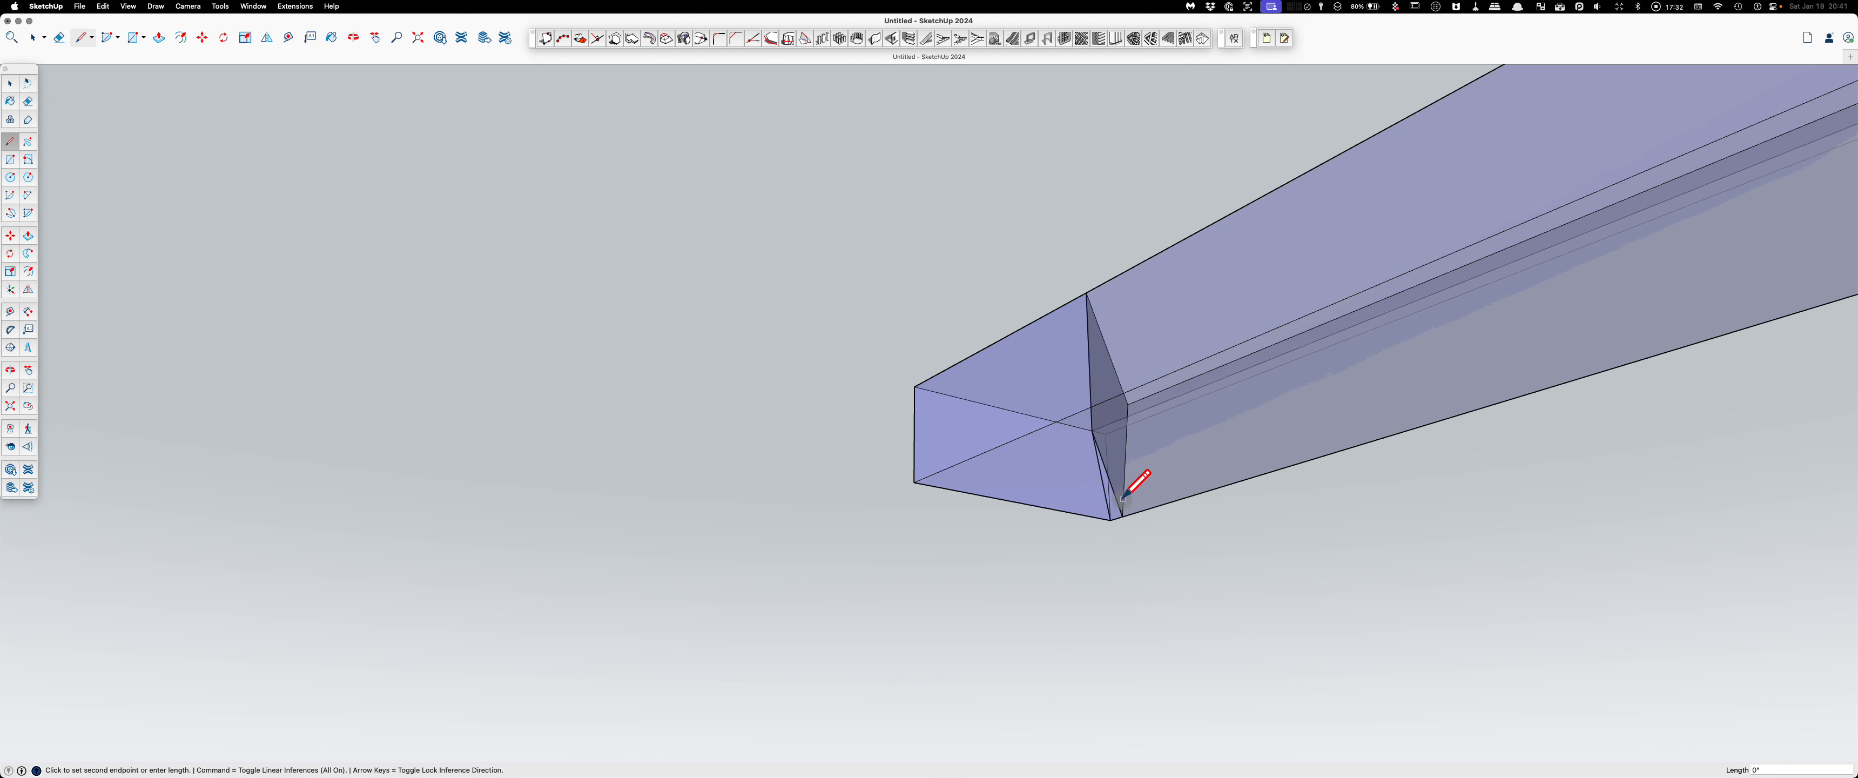
pyautogui.click(1130, 390)
pyautogui.press('super+z')
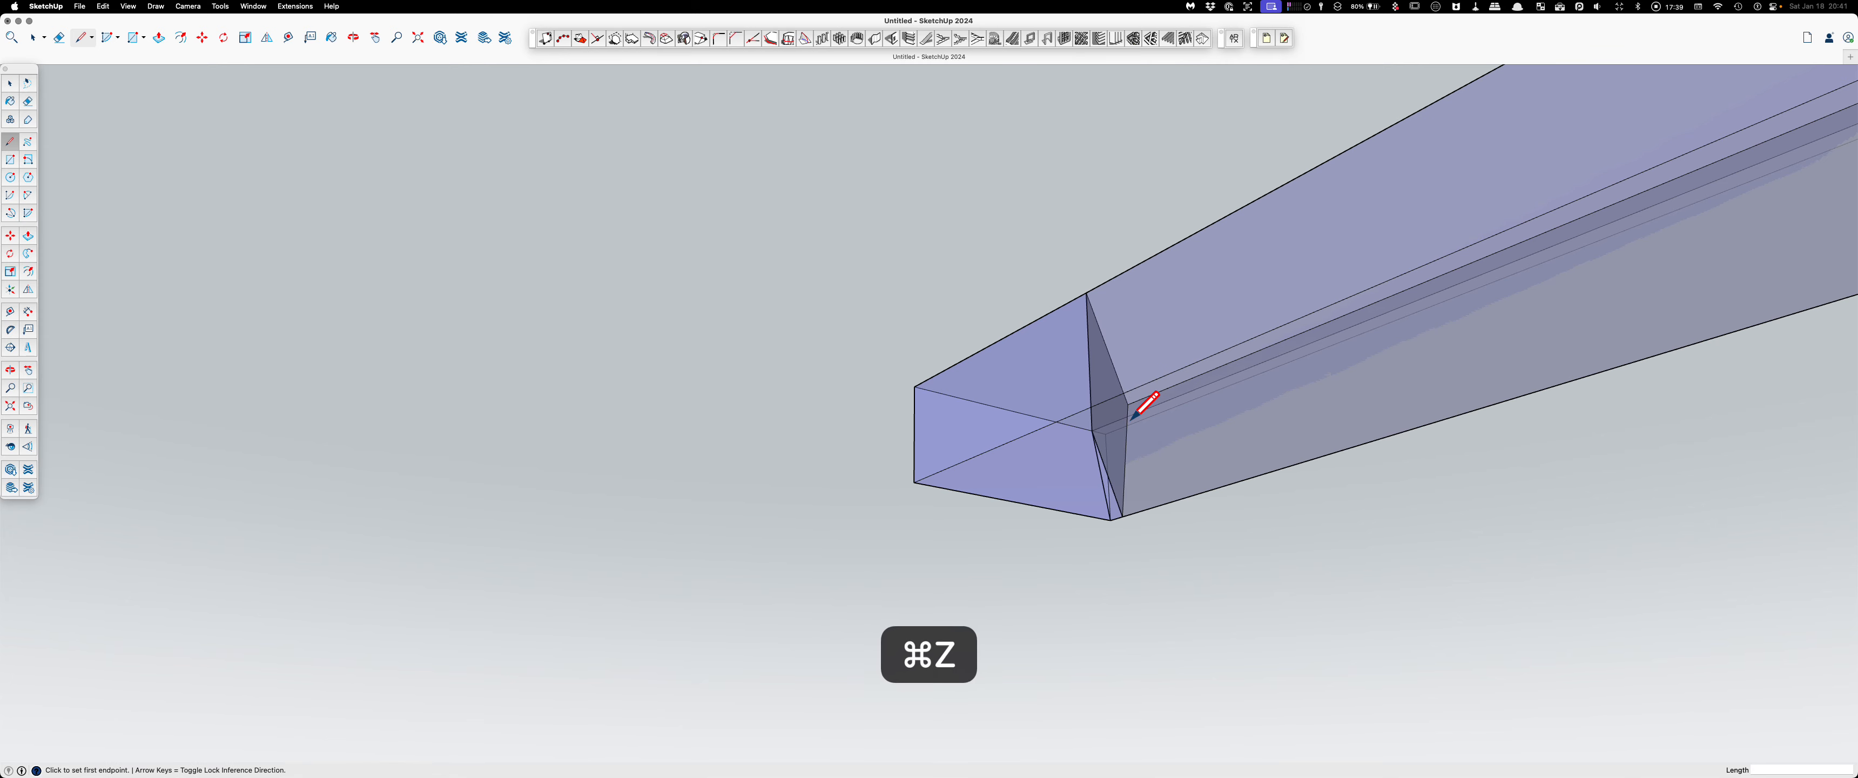
# Step: Extend the connecting plate's end edge with a line past its corner to the slab's long edge
pyautogui.scroll(5, 1130, 417)
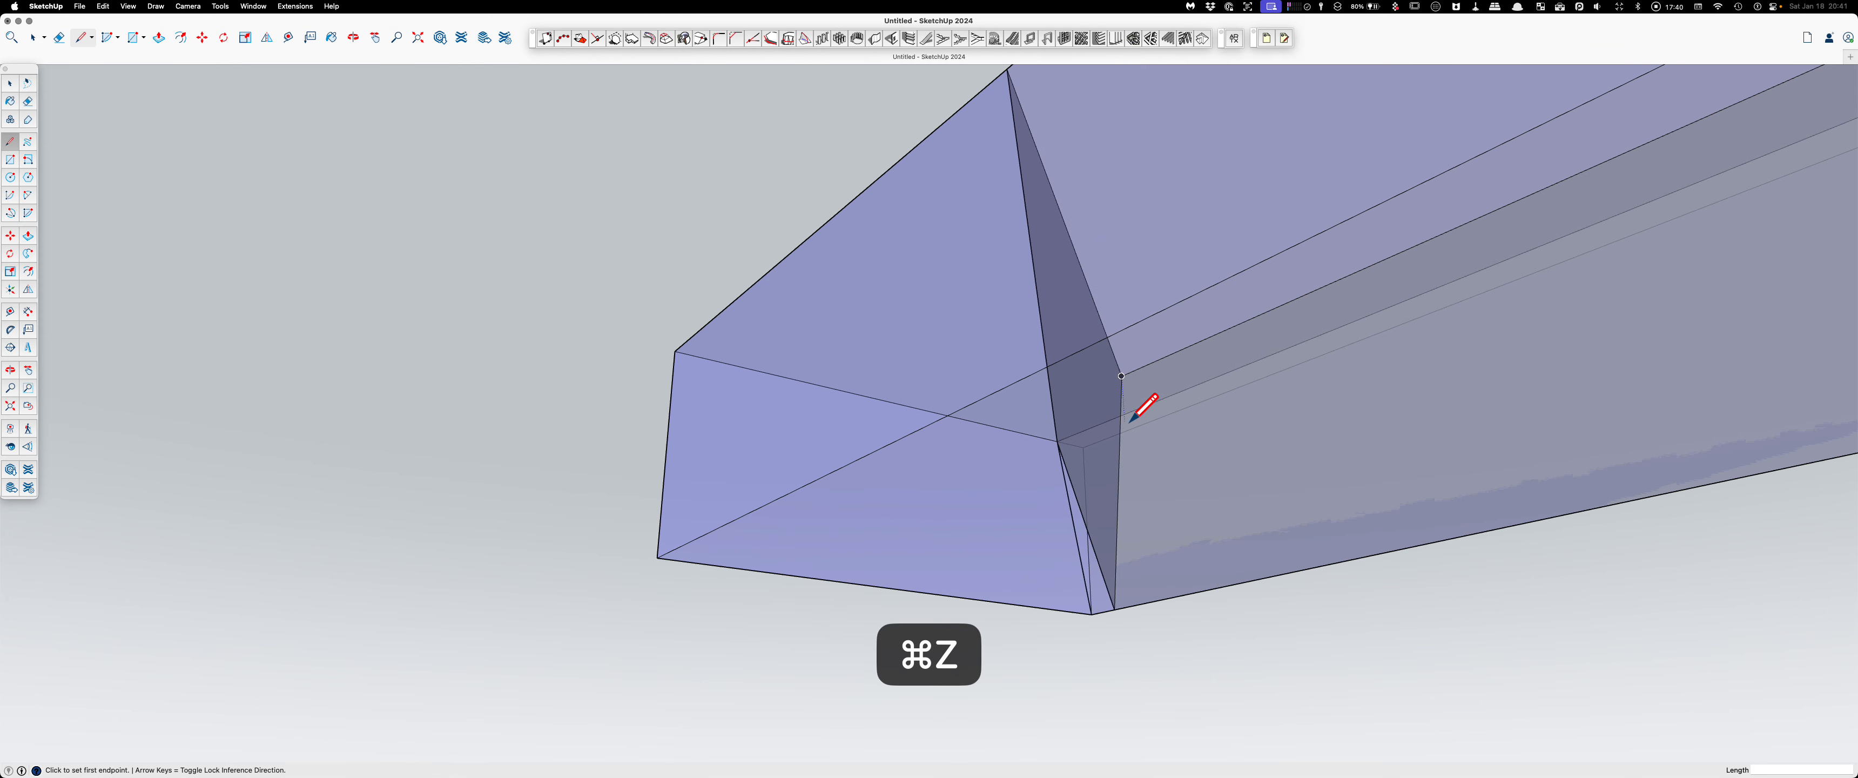
pyautogui.click(1117, 527)
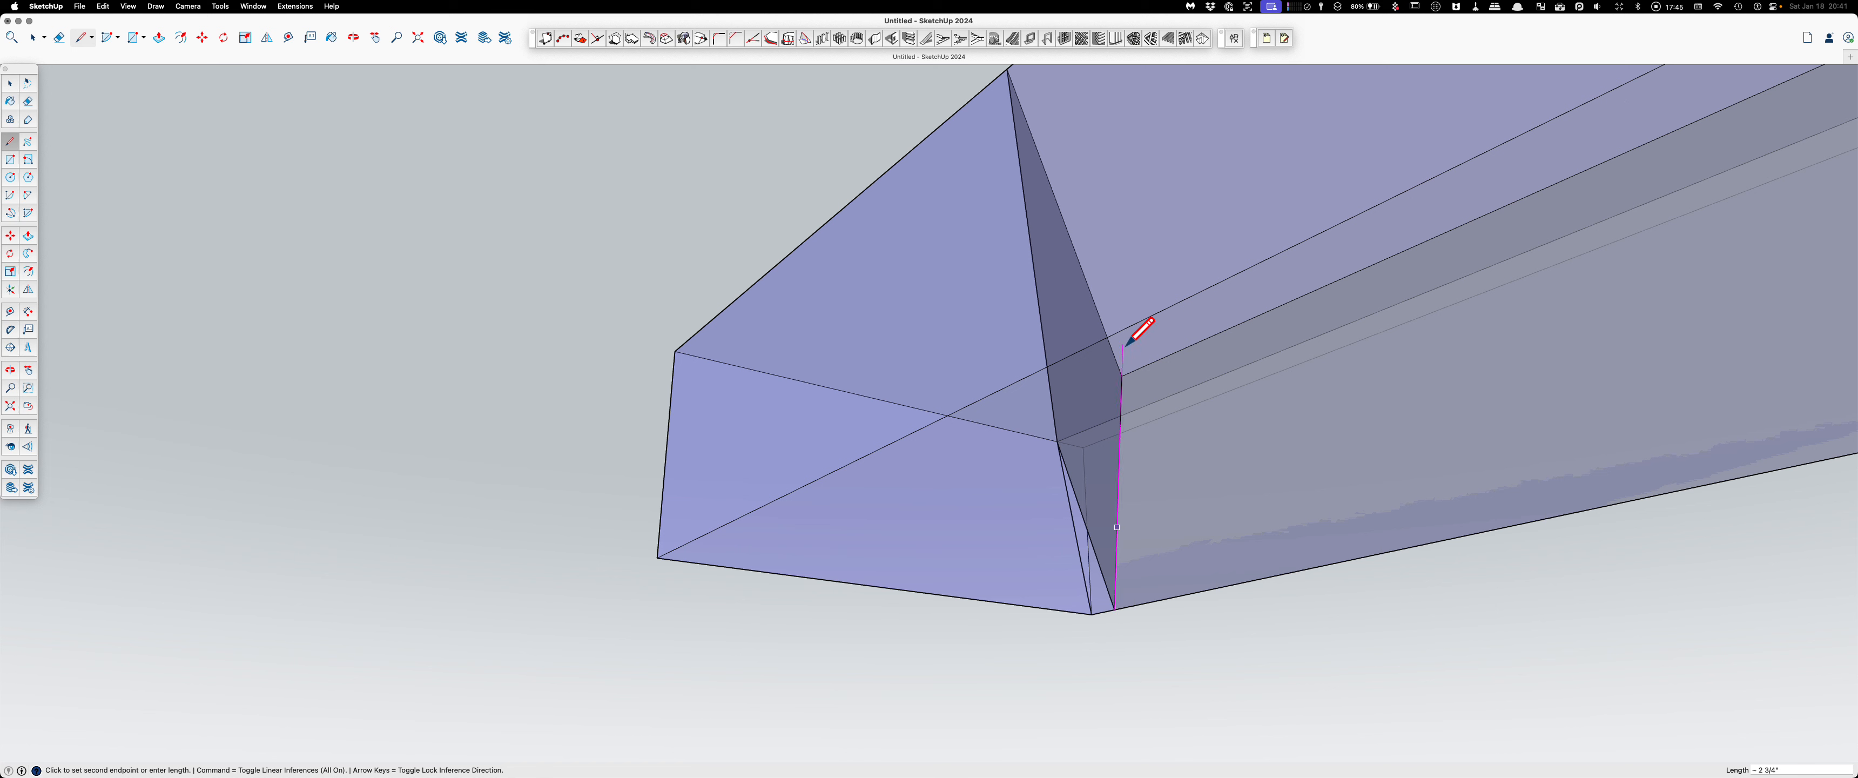
pyautogui.click(1123, 329)
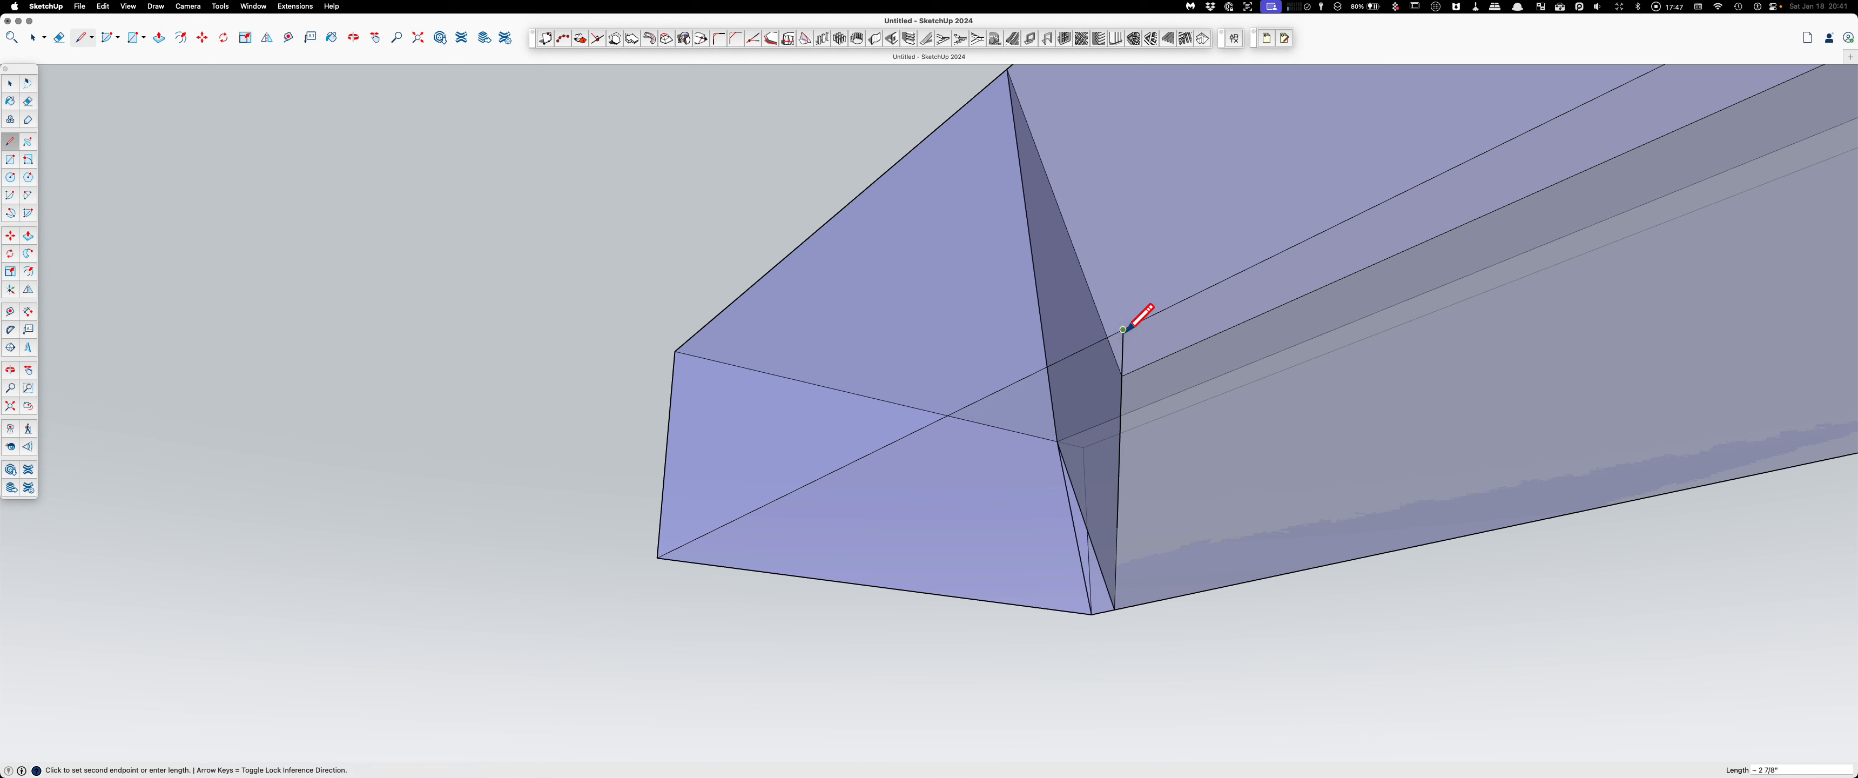
pyautogui.press('Escape')
# Step: Draw a line across the slab's side face from the plate's corner on the opposite edge to the extended line's endpoint
pyautogui.moveTo(1188, 411)
pyautogui.mouseDown(button='middle')
pyautogui.moveTo(1261, 490)
pyautogui.moveTo(1255, 513)
pyautogui.moveTo(1203, 461)
pyautogui.moveTo(1135, 261)
pyautogui.mouseUp(button='middle')
pyautogui.click(1088, 233)
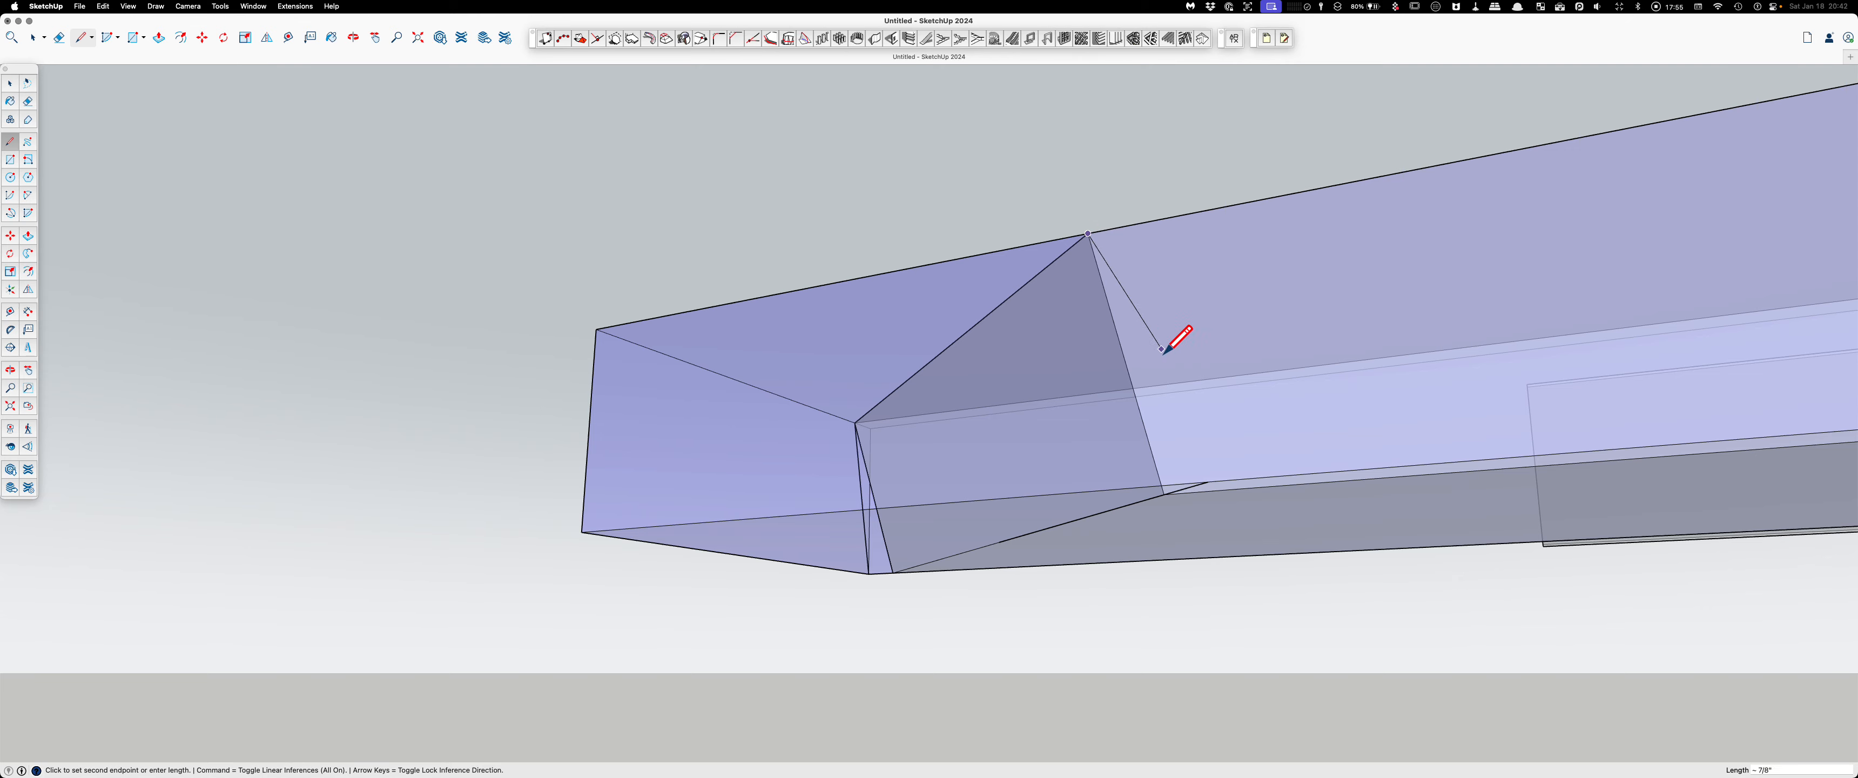
pyautogui.click(1209, 482)
pyautogui.press('Escape')
pyautogui.press('space')
# Step: Draw a 1 1/2" line locked to the blue axis from the plate's corner on the slab's edge to the opposite edge
pyautogui.moveTo(1233, 460)
pyautogui.mouseDown(button='middle')
pyautogui.moveTo(1352, 431)
pyautogui.moveTo(1361, 350)
pyautogui.mouseUp(button='middle')
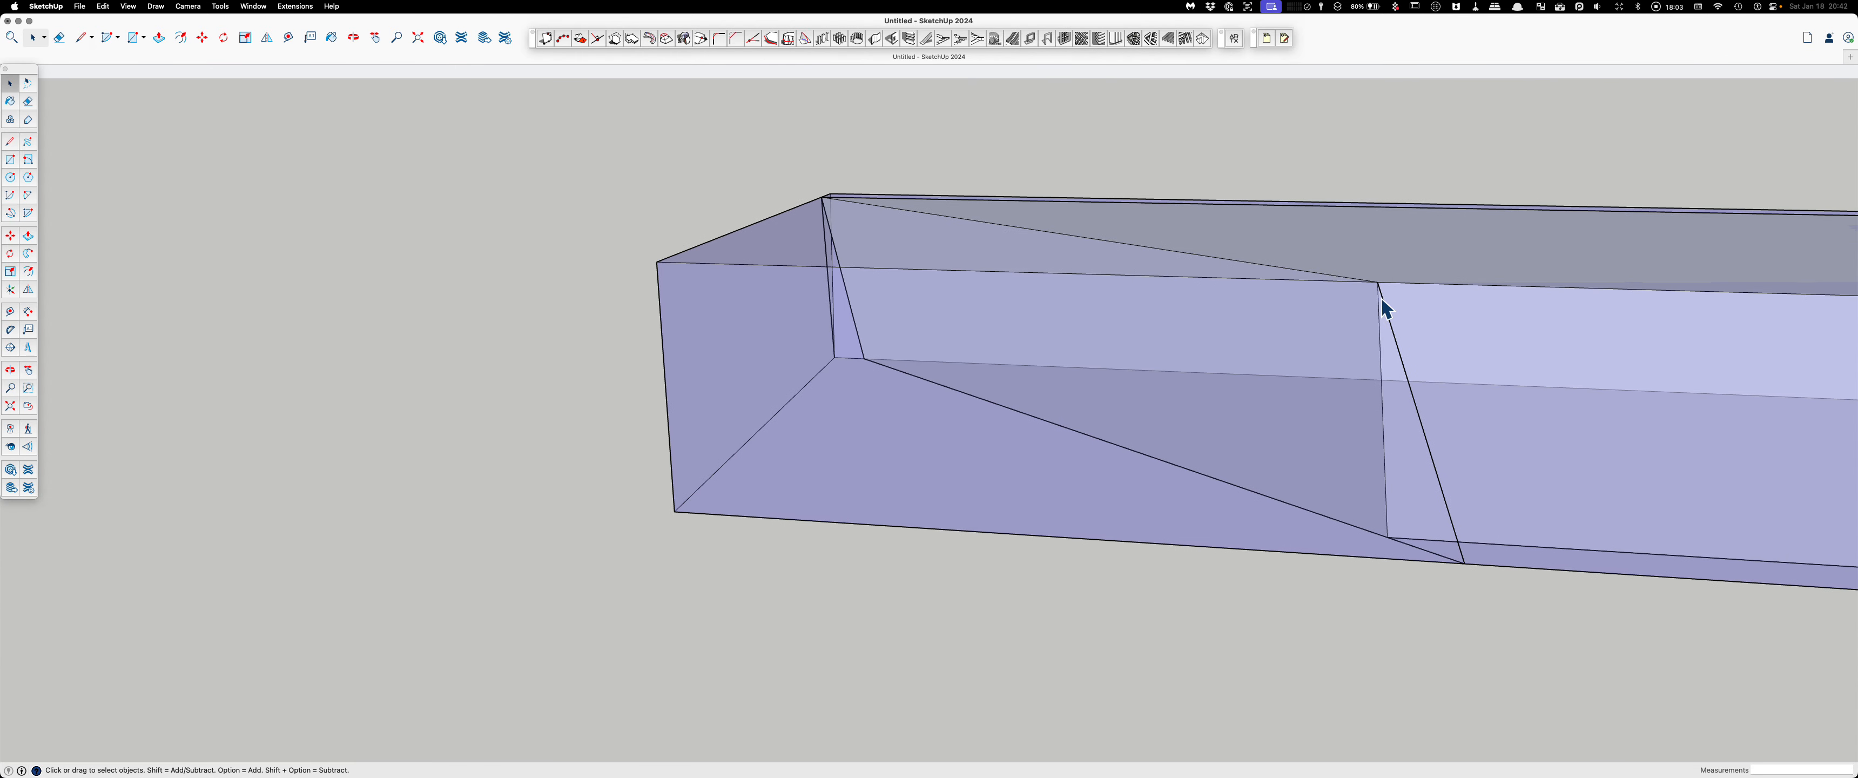
pyautogui.press('l')
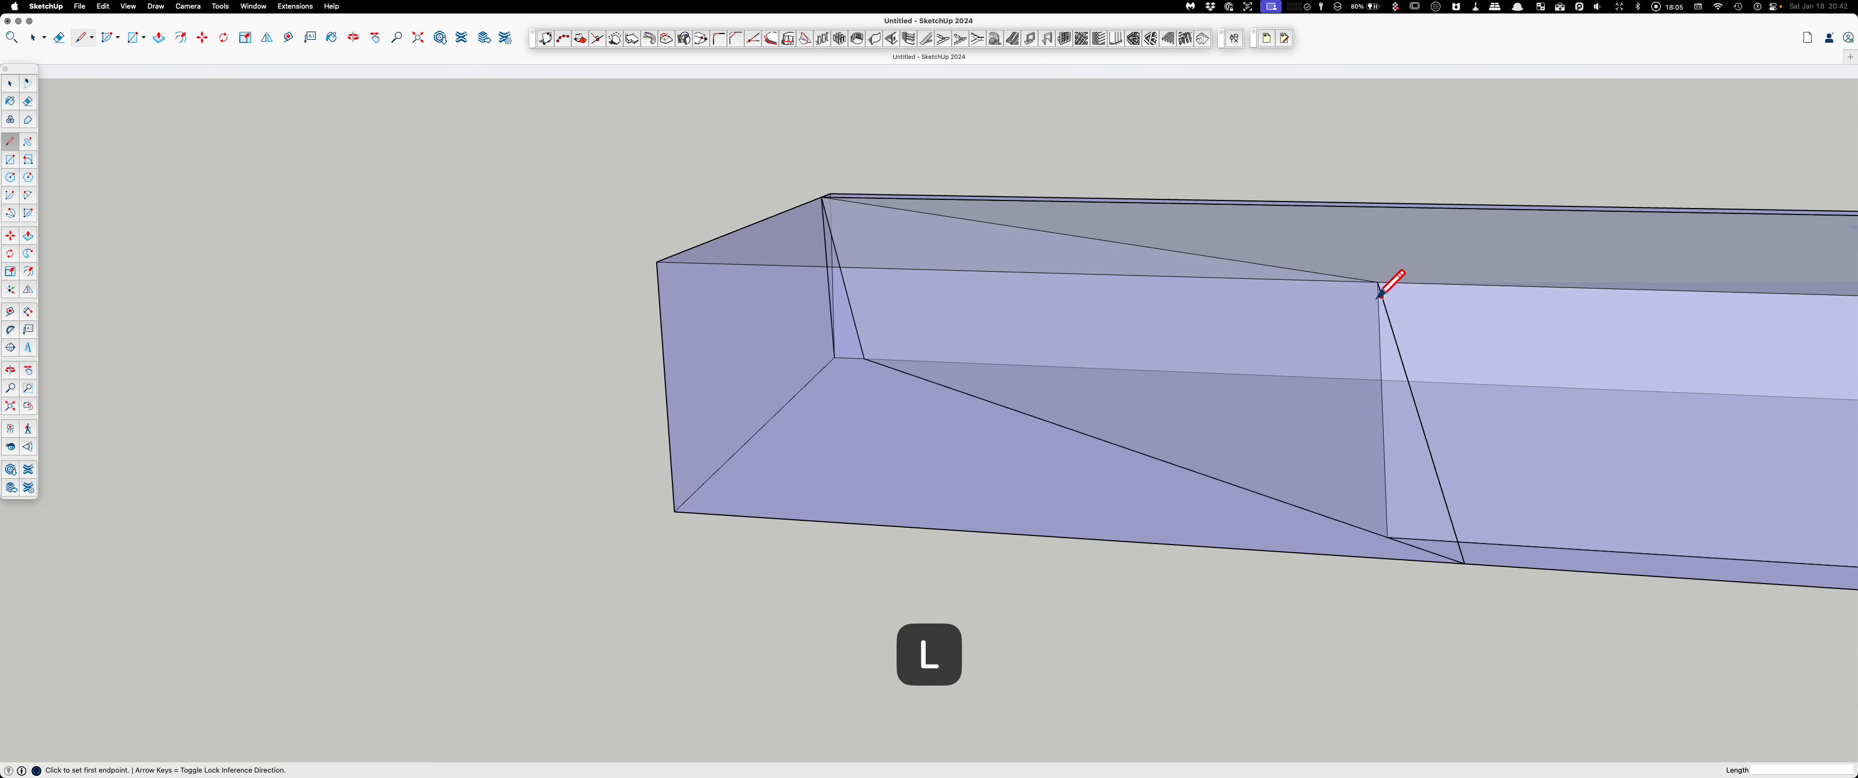
pyautogui.click(1377, 281)
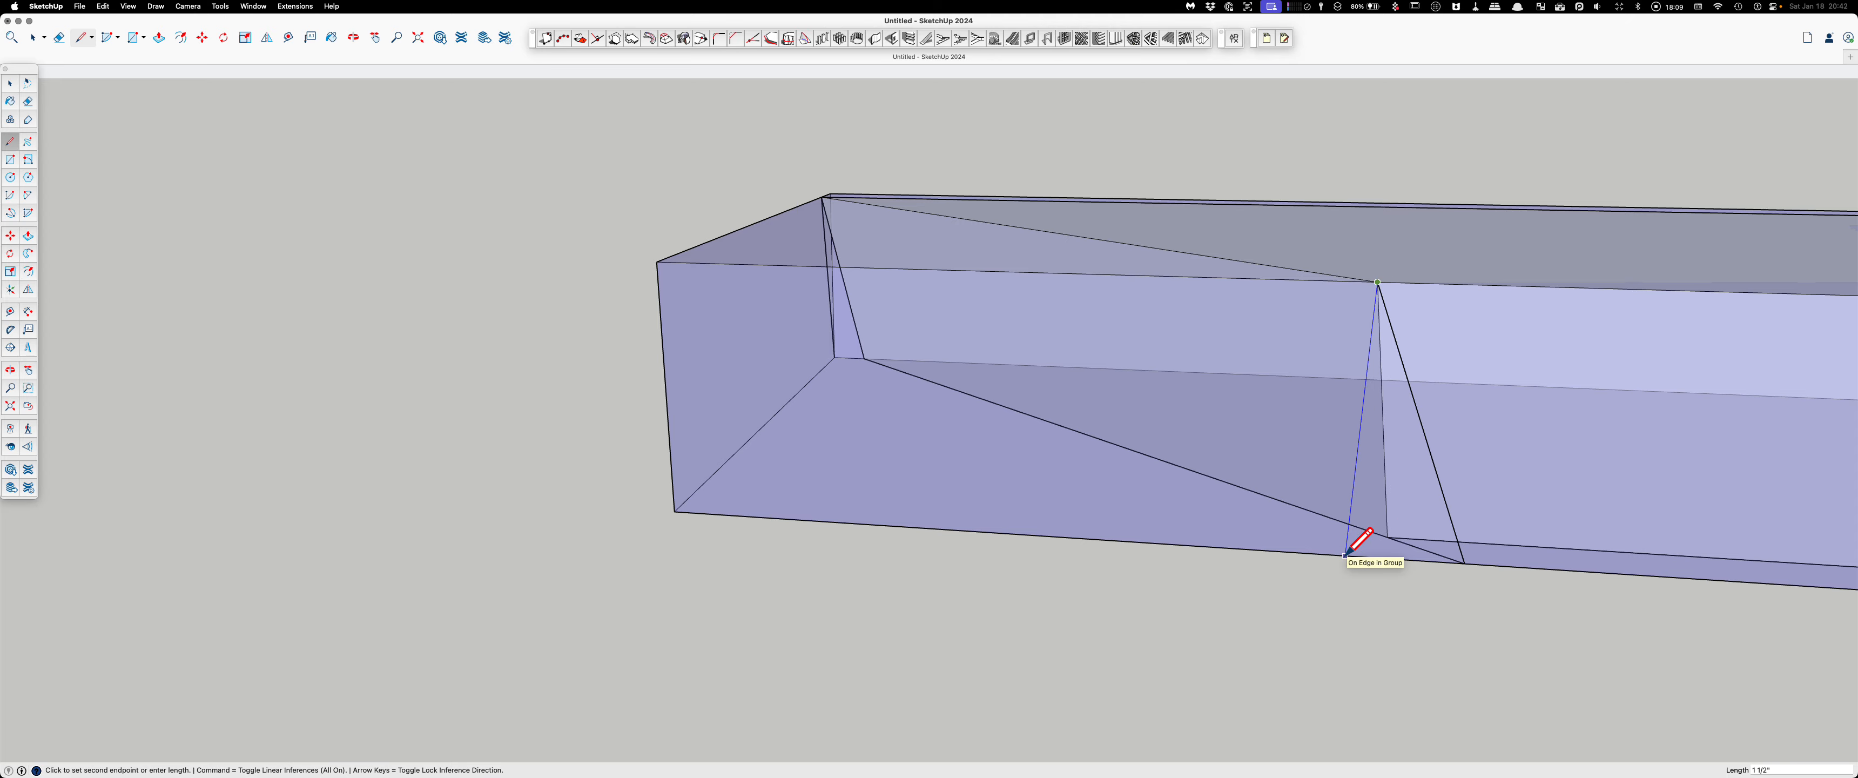
pyautogui.moveTo(1356, 533); pyautogui.dragTo(1357, 509, button='middle')
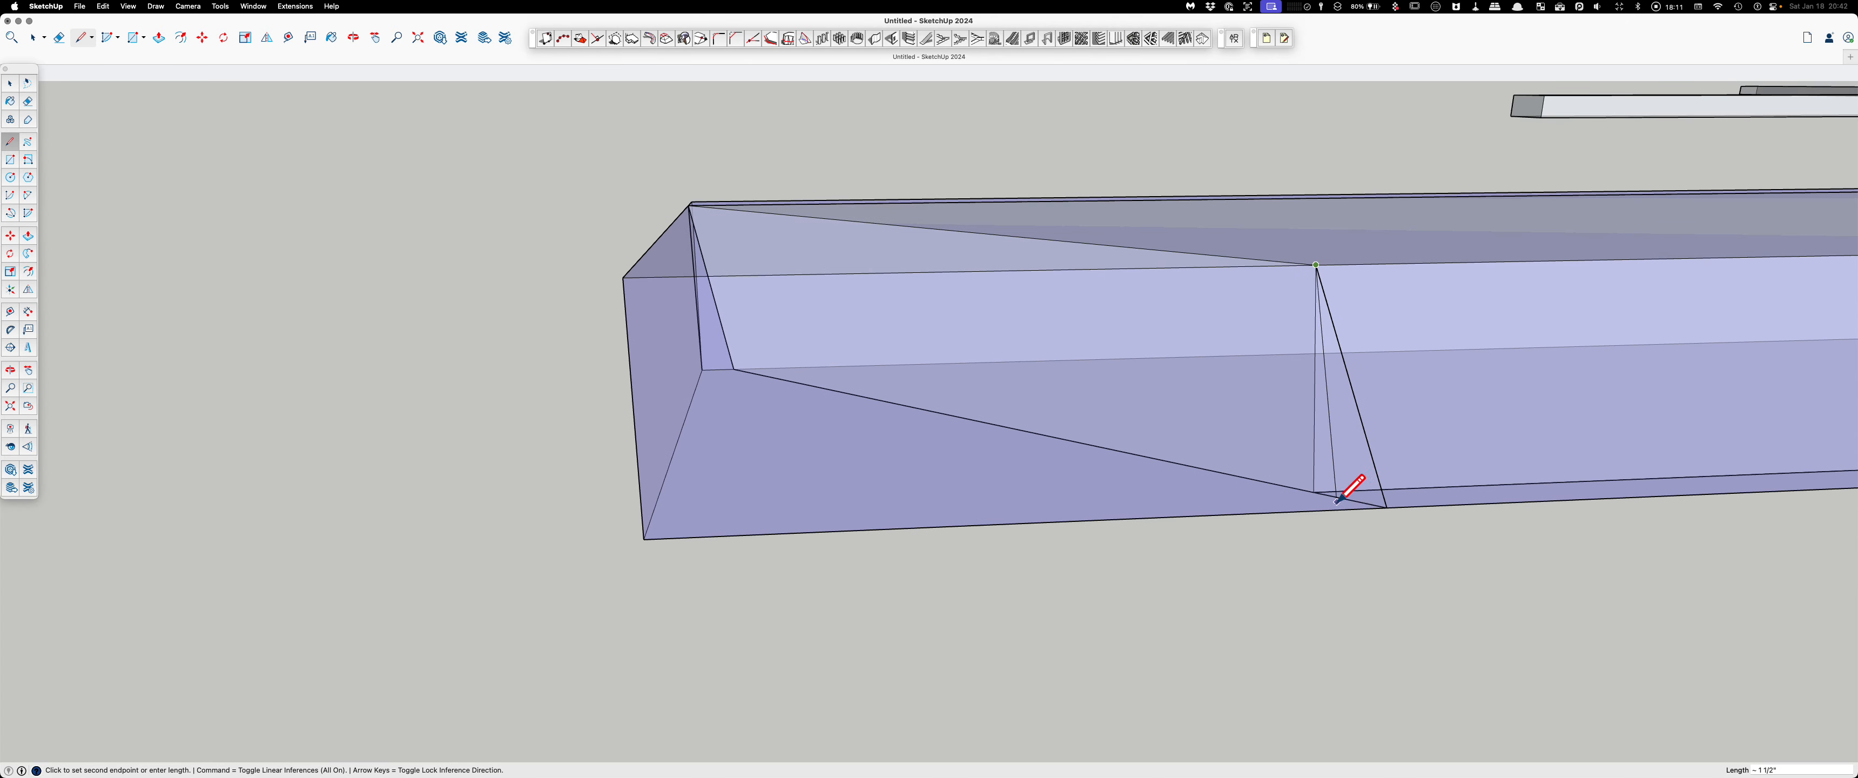
pyautogui.press('Up')
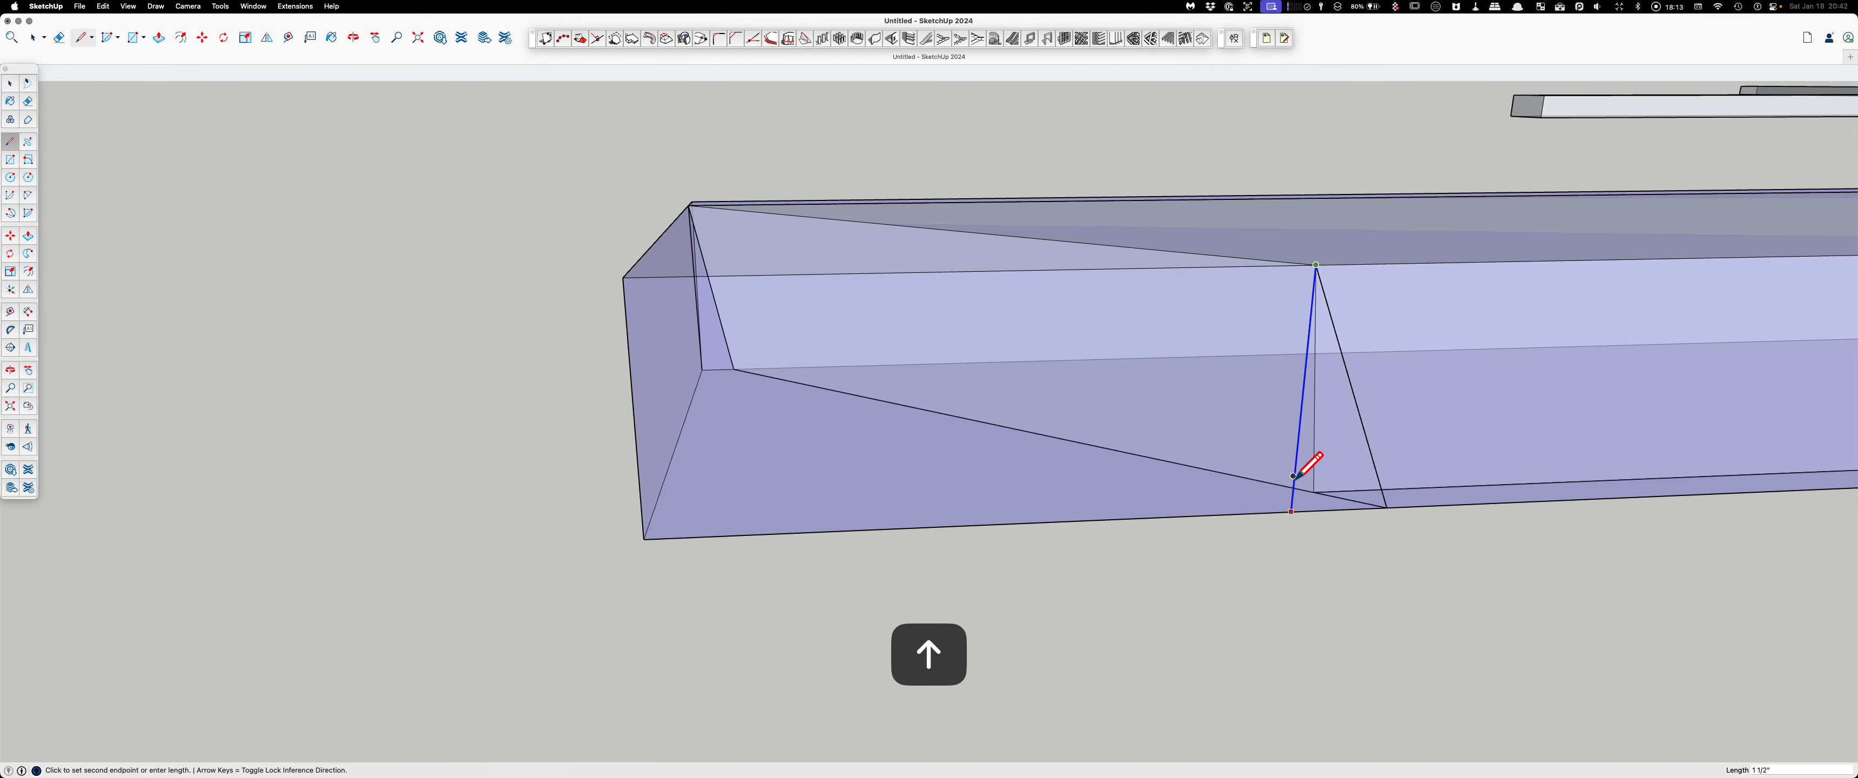
pyautogui.click(1291, 508)
pyautogui.press('space')
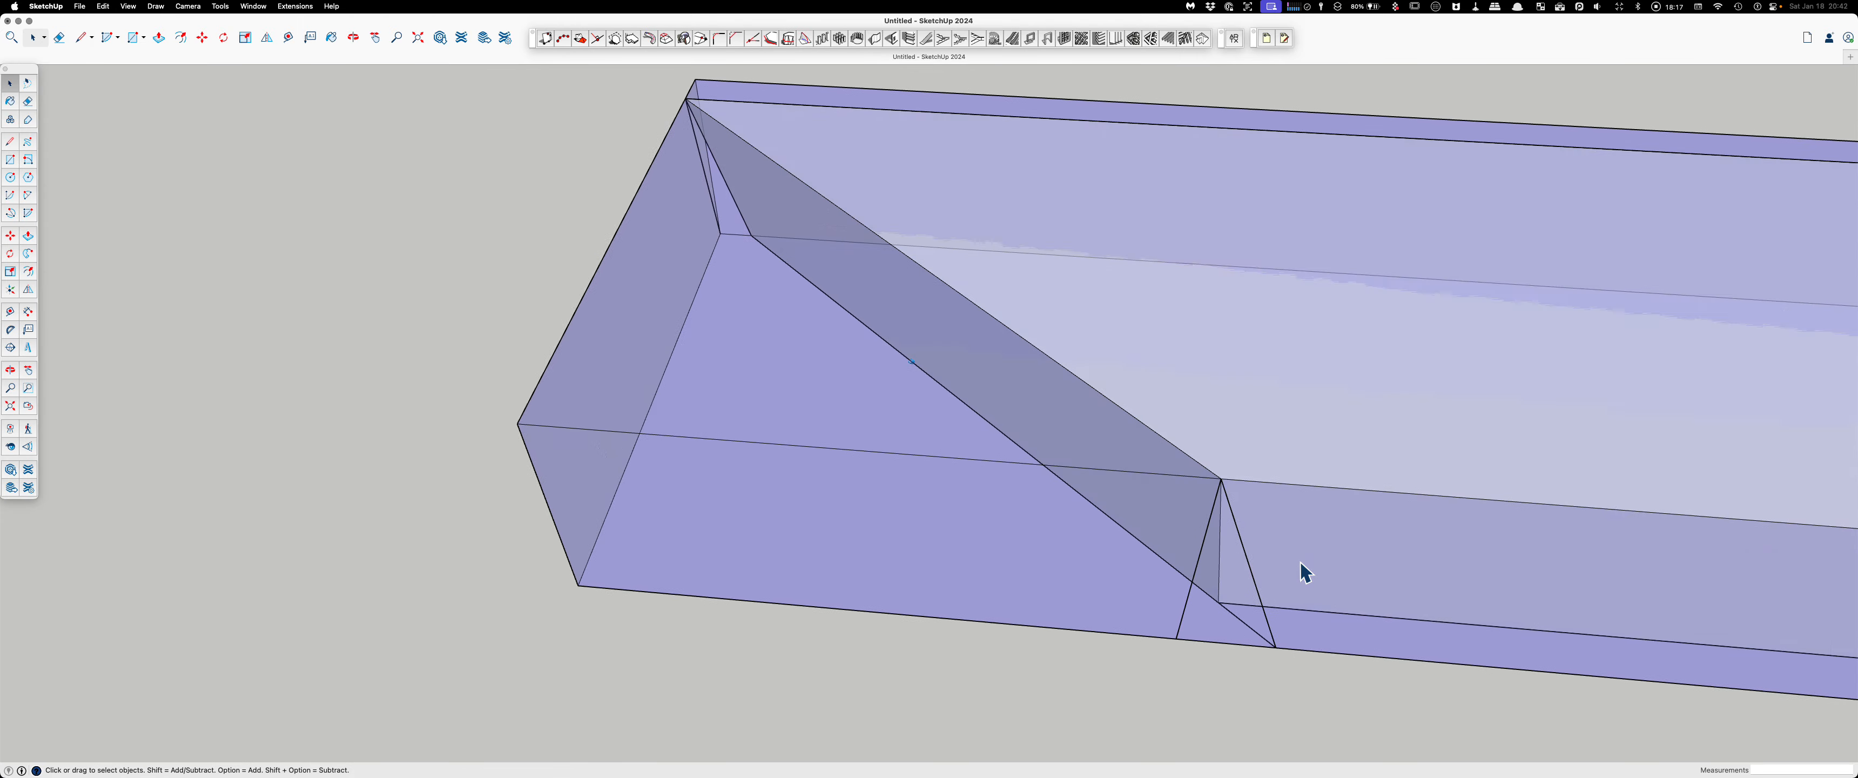
# Step: Delete the vertical reference line on the slab's side face
pyautogui.doubleClick(1085, 533)
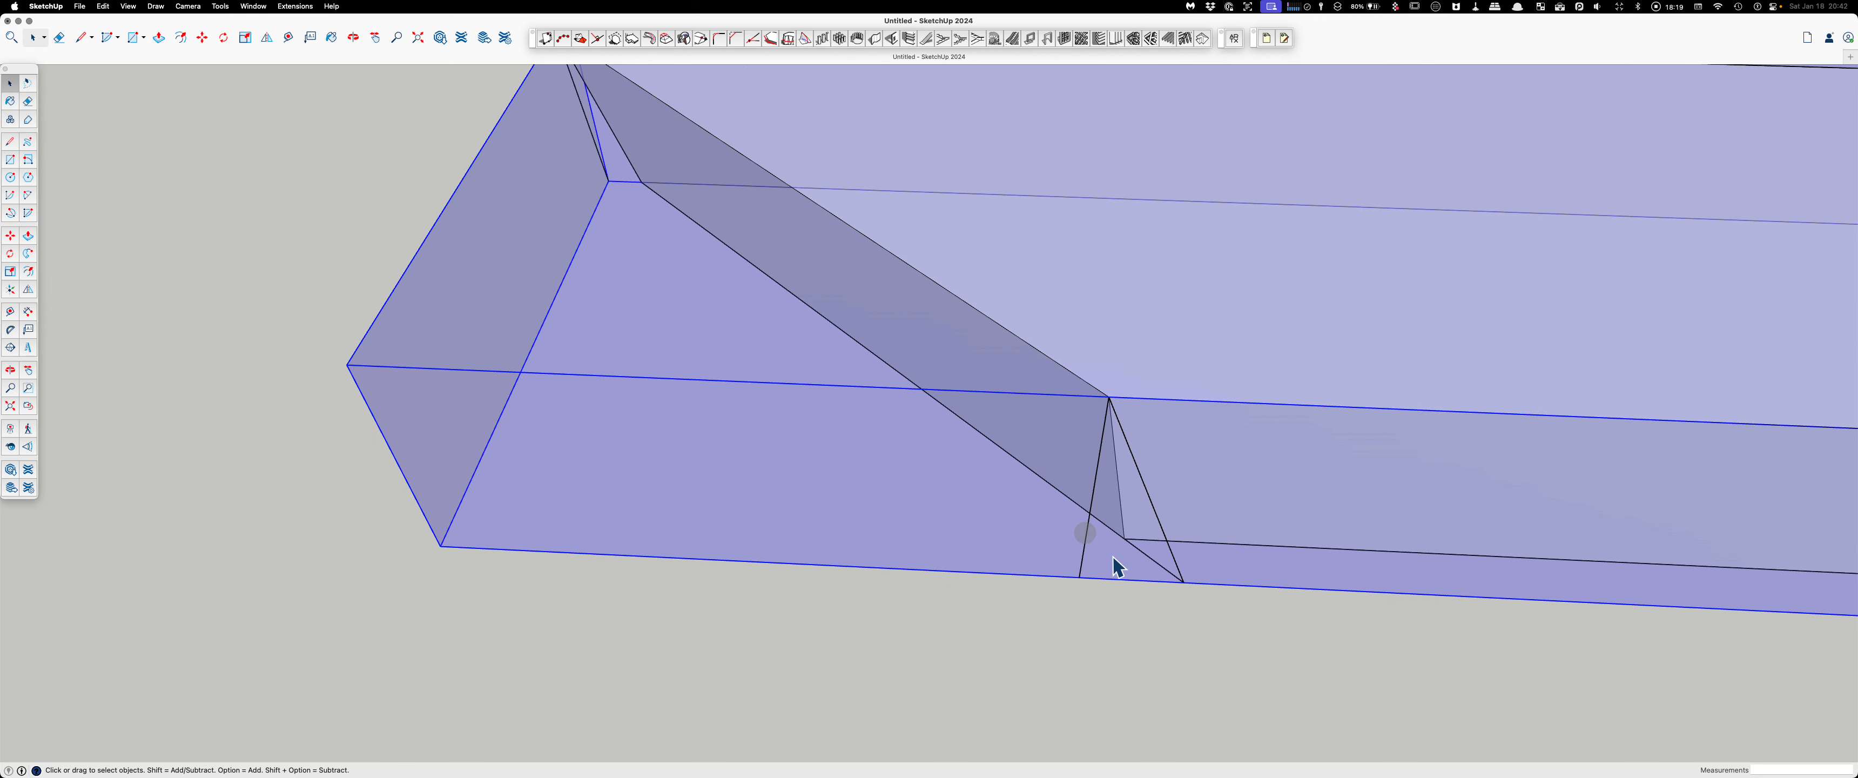
pyautogui.press('Escape')
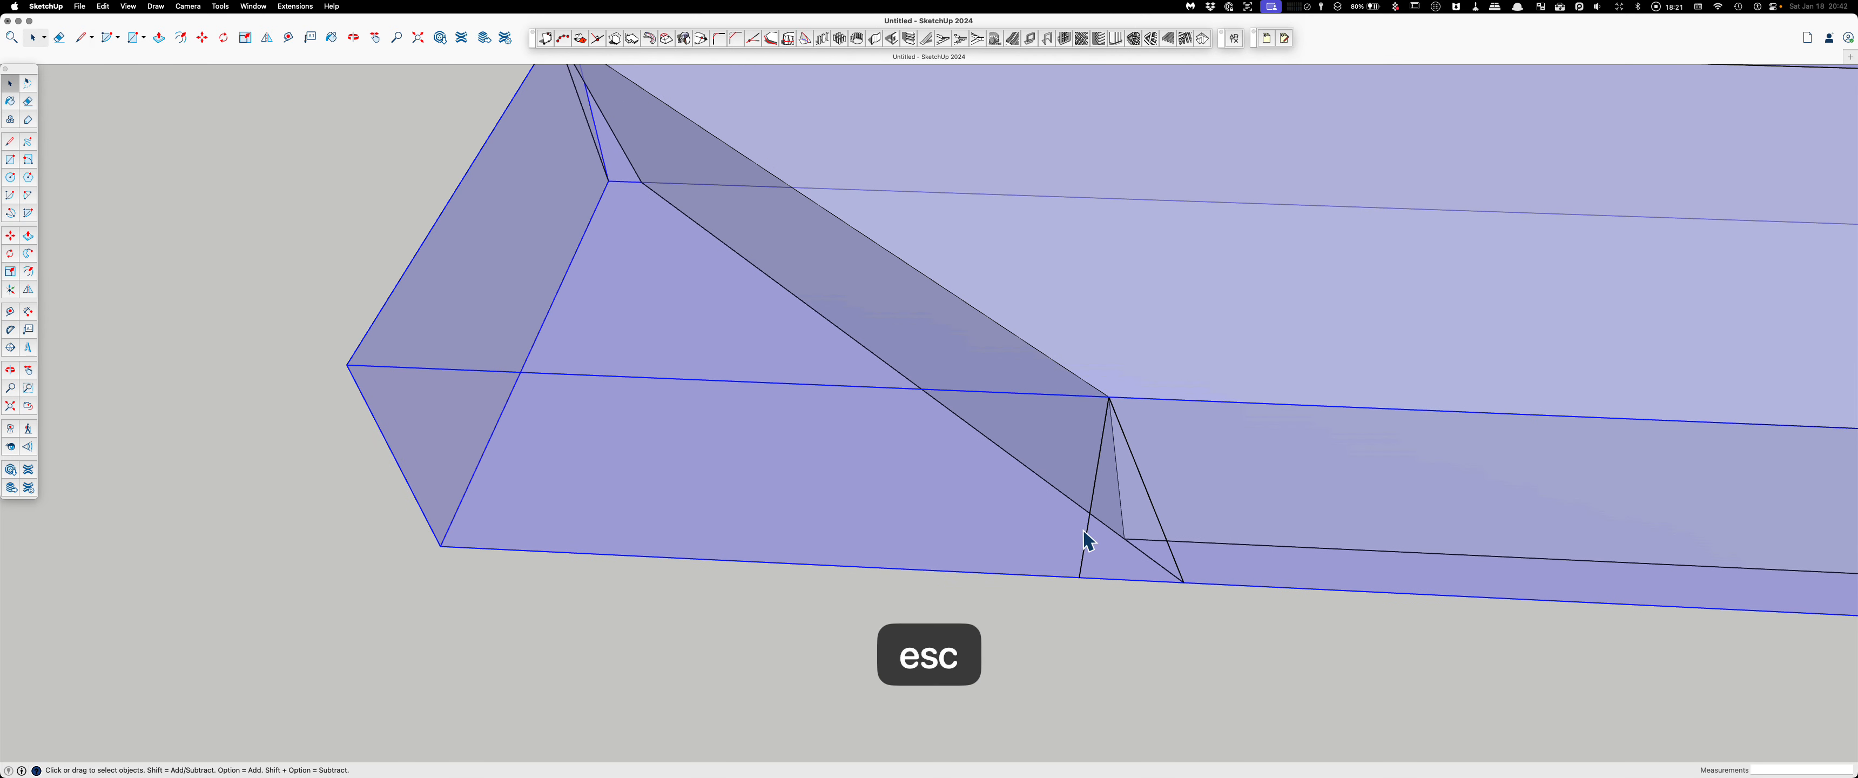
pyautogui.click(1086, 540)
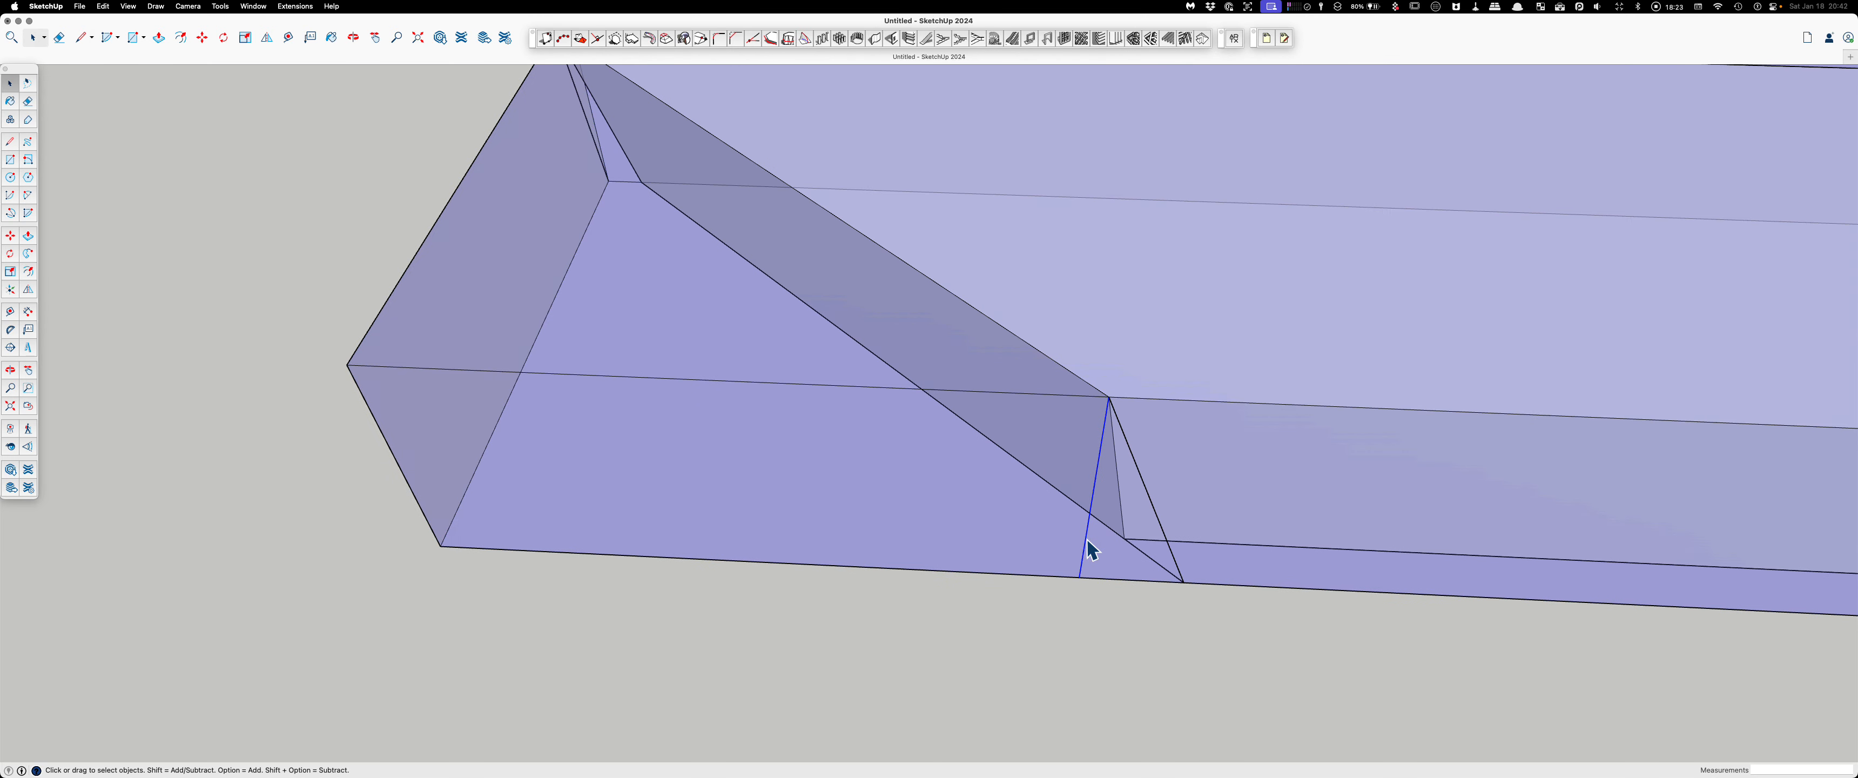
pyautogui.press('BackSpace')
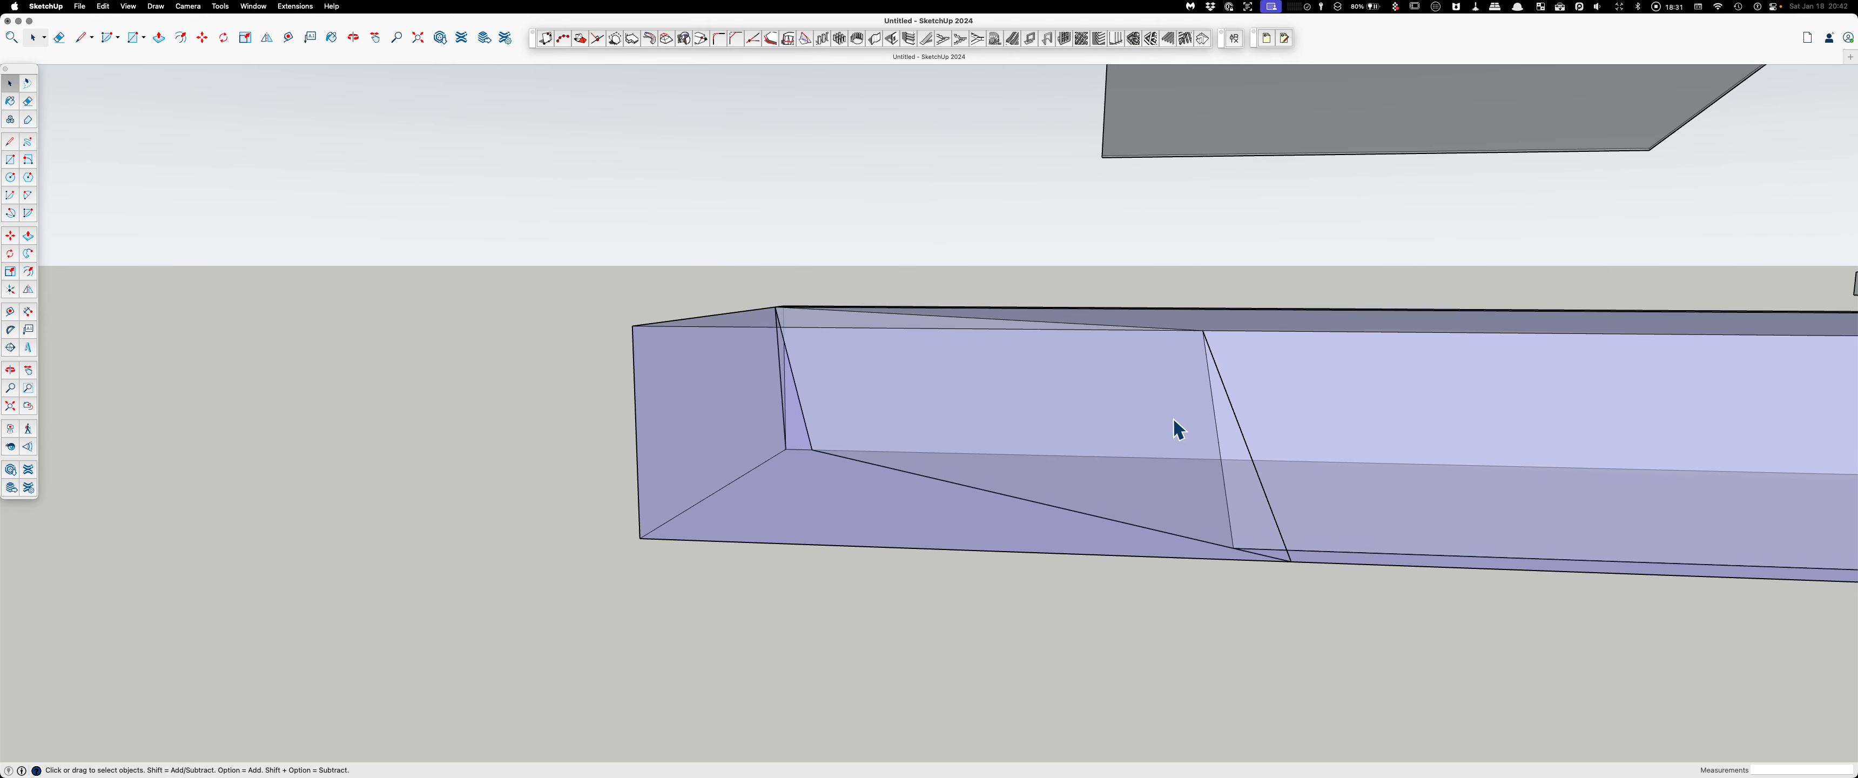
# Step: Draw a new reference line straight across the slab's side face from the angled line's start corner to the opposite edge
pyautogui.press('l')
pyautogui.click(1202, 331)
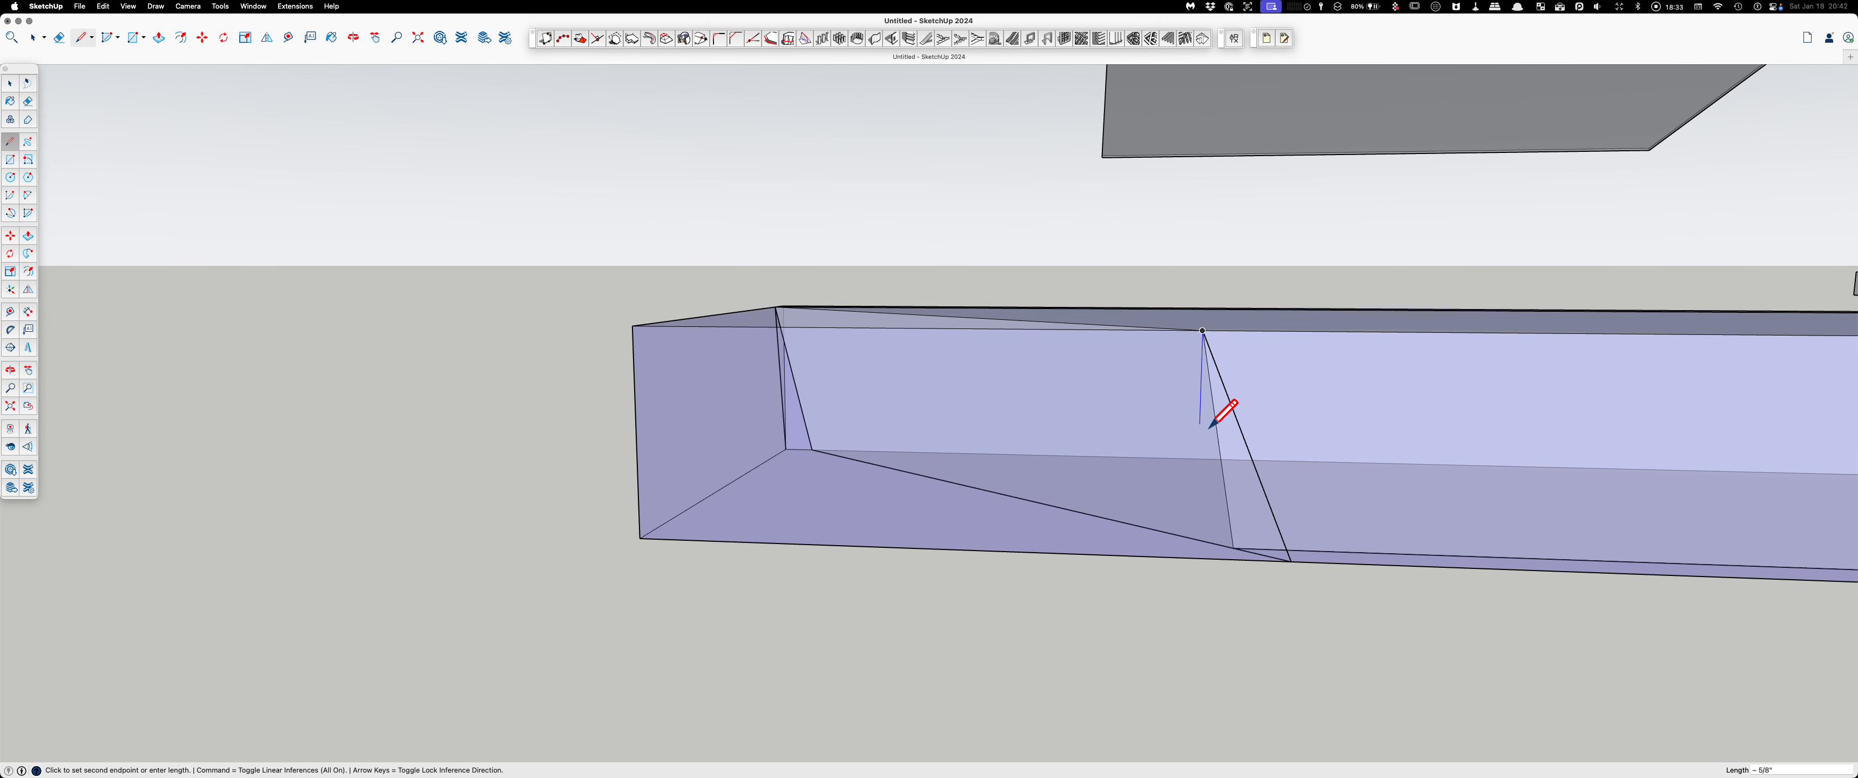
pyautogui.click(1196, 557)
pyautogui.press('space')
pyautogui.moveTo(1201, 558); pyautogui.dragTo(1201, 552, button='middle')
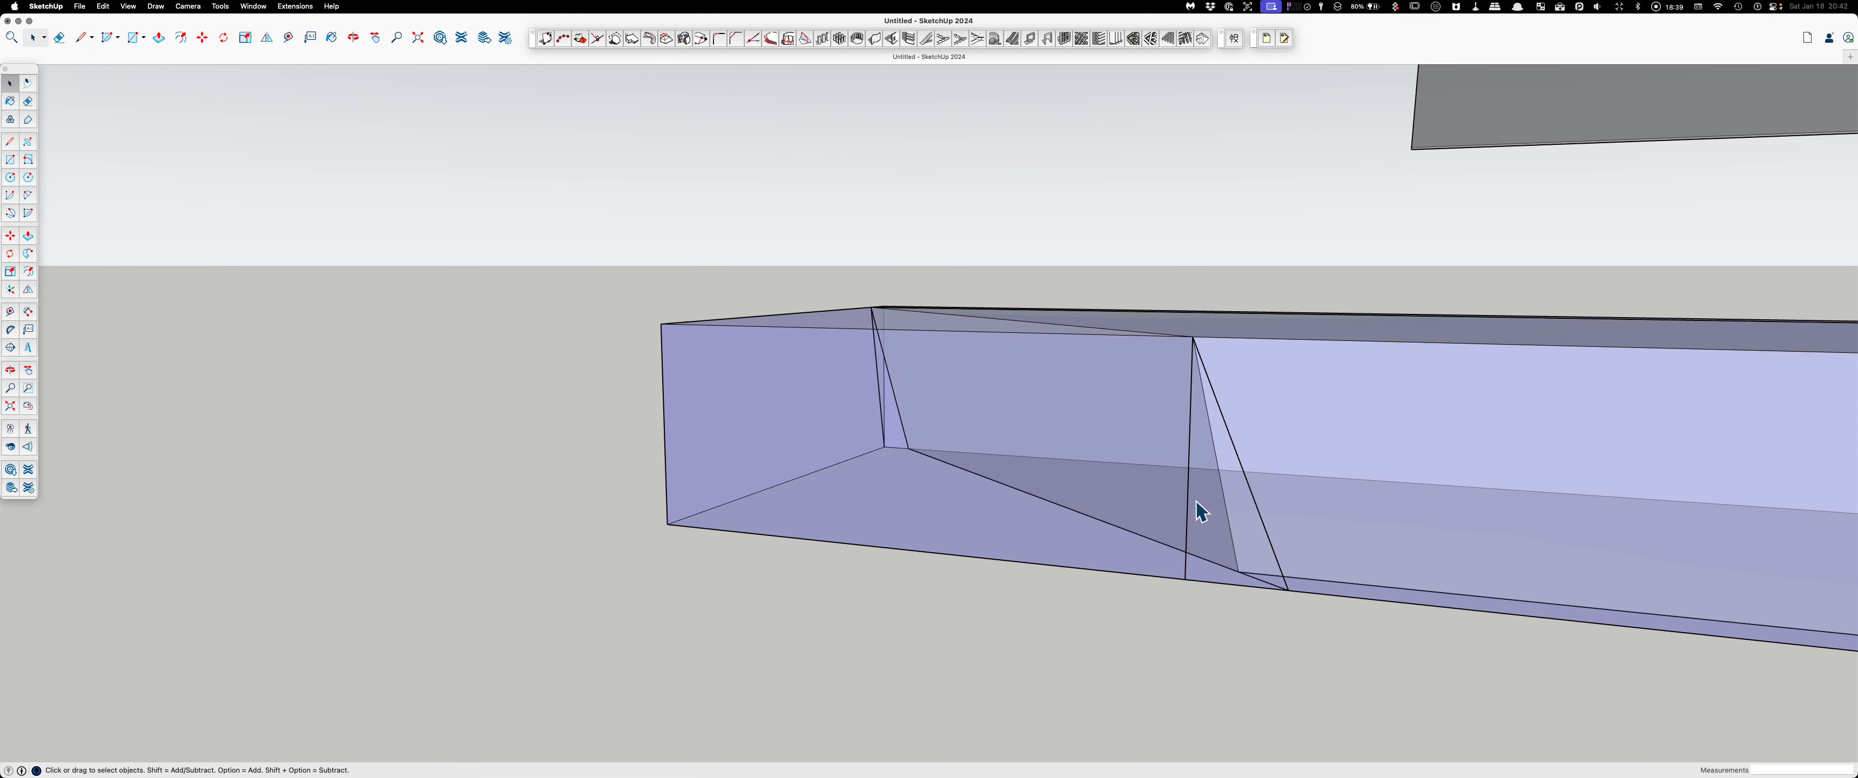
# Step: Measure the angle between the straight reference line and the angled line with the Protractor on the green axis, and remove its guide
pyautogui.hotkey('shift', 'p')
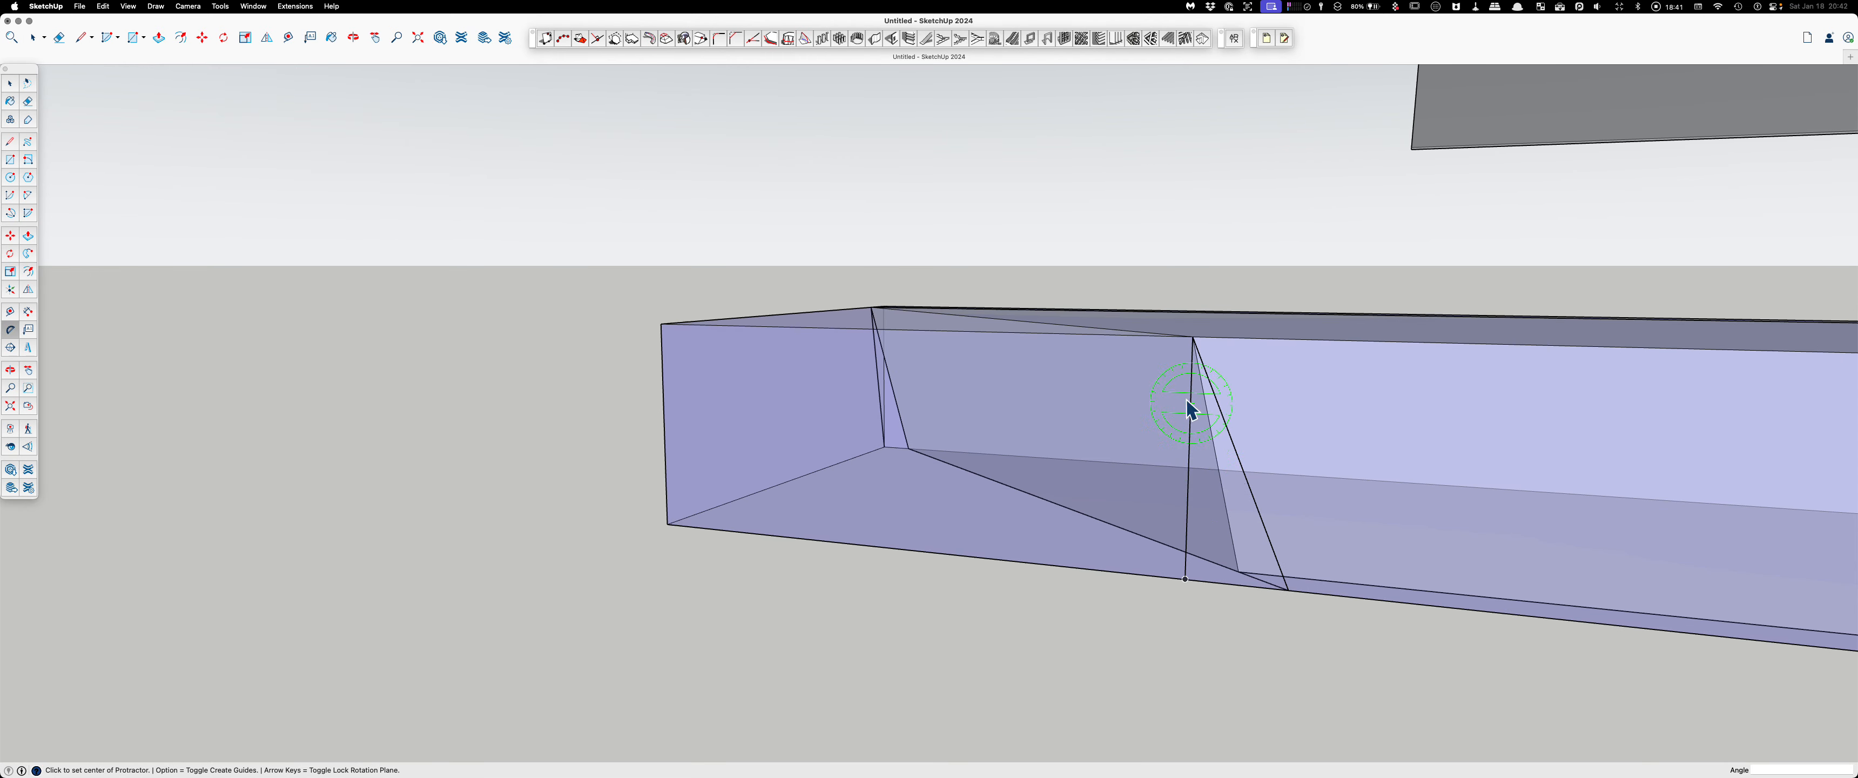
pyautogui.click(1194, 337)
pyautogui.click(1188, 500)
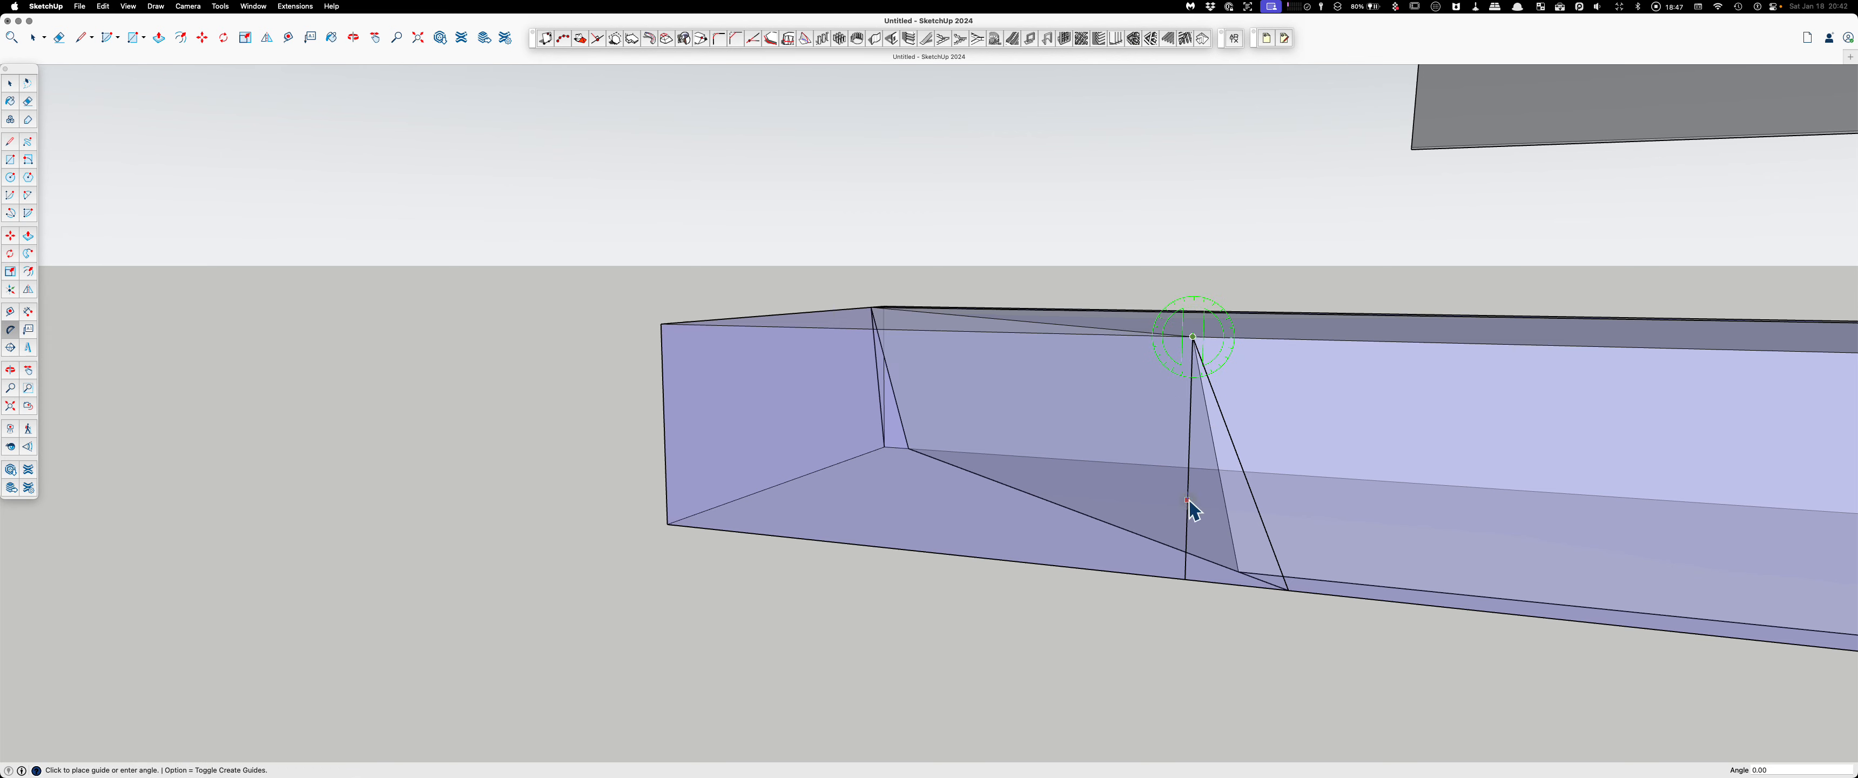
pyautogui.click(1257, 511)
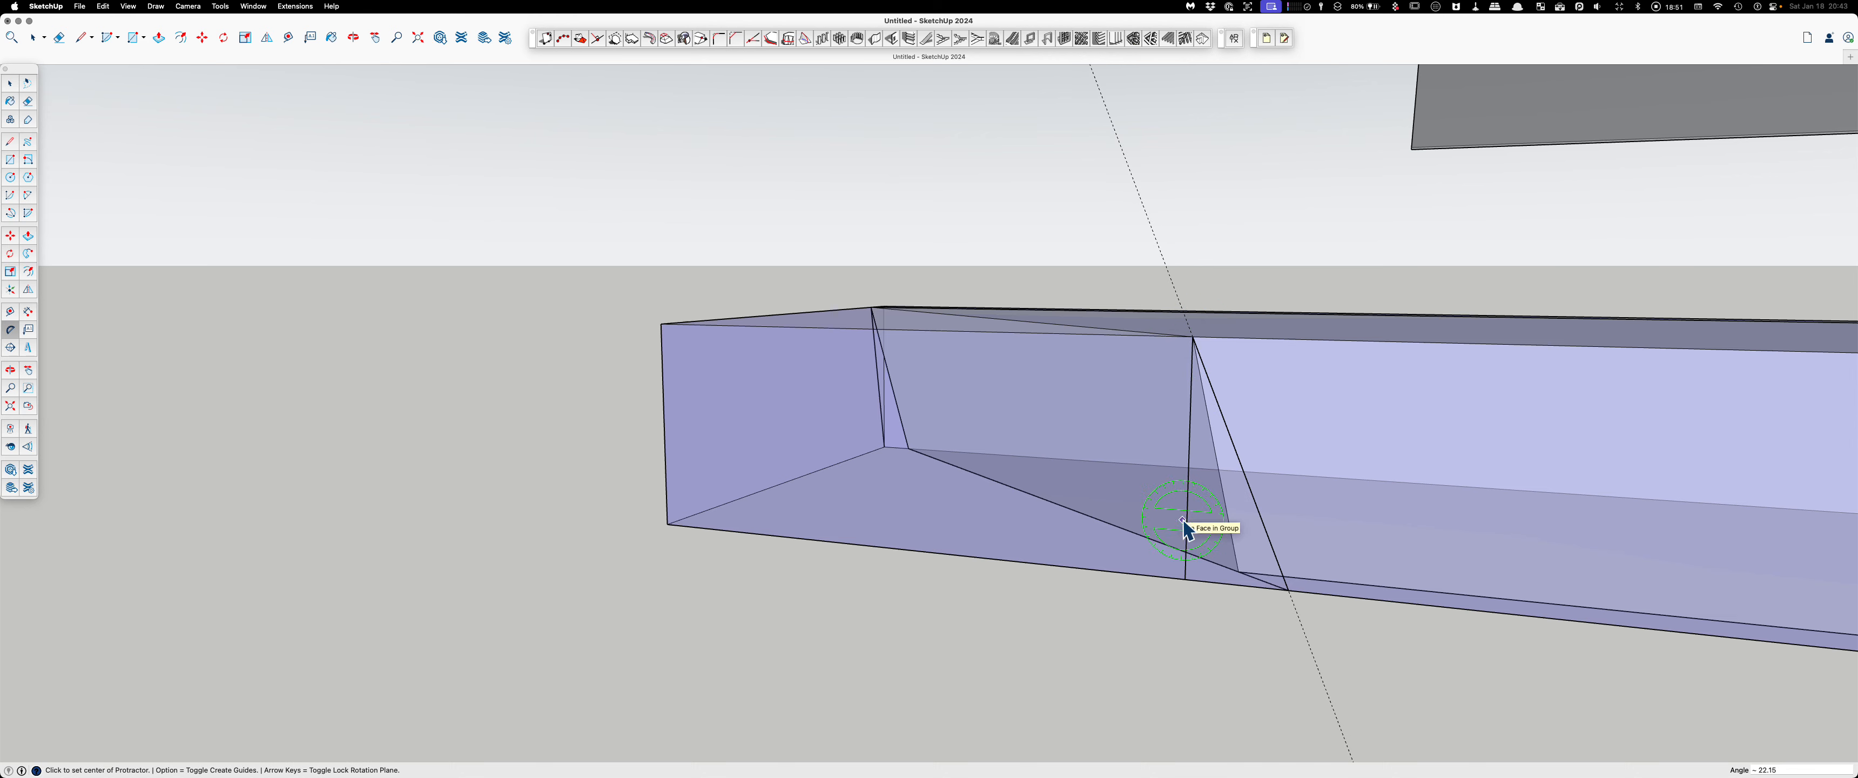
pyautogui.press('Escape')
pyautogui.press('space')
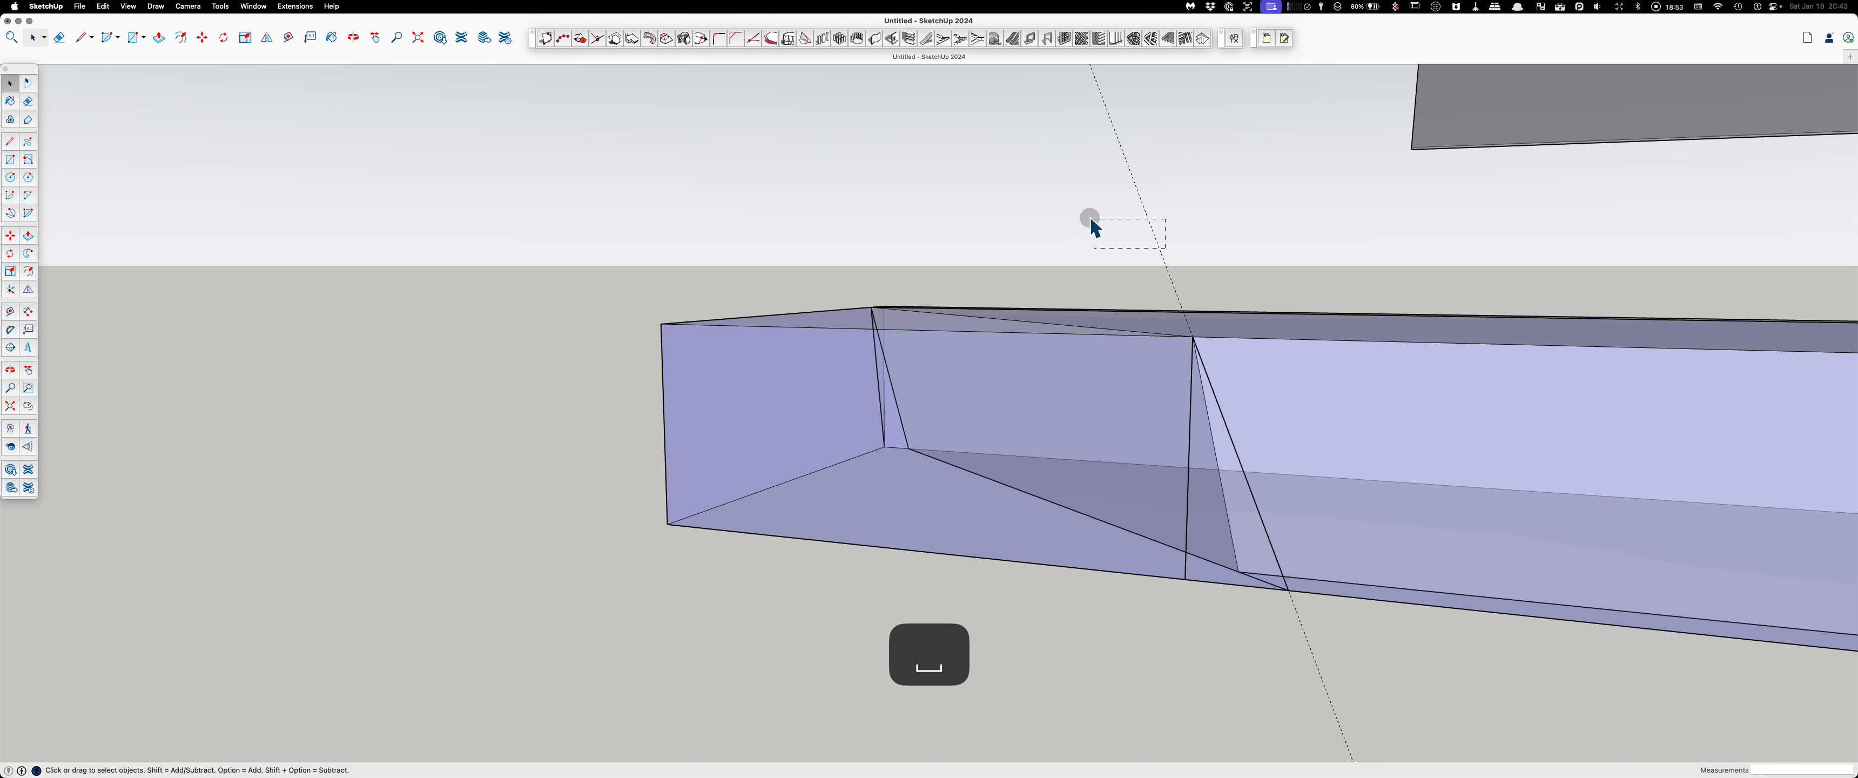
pyautogui.click(1090, 220)
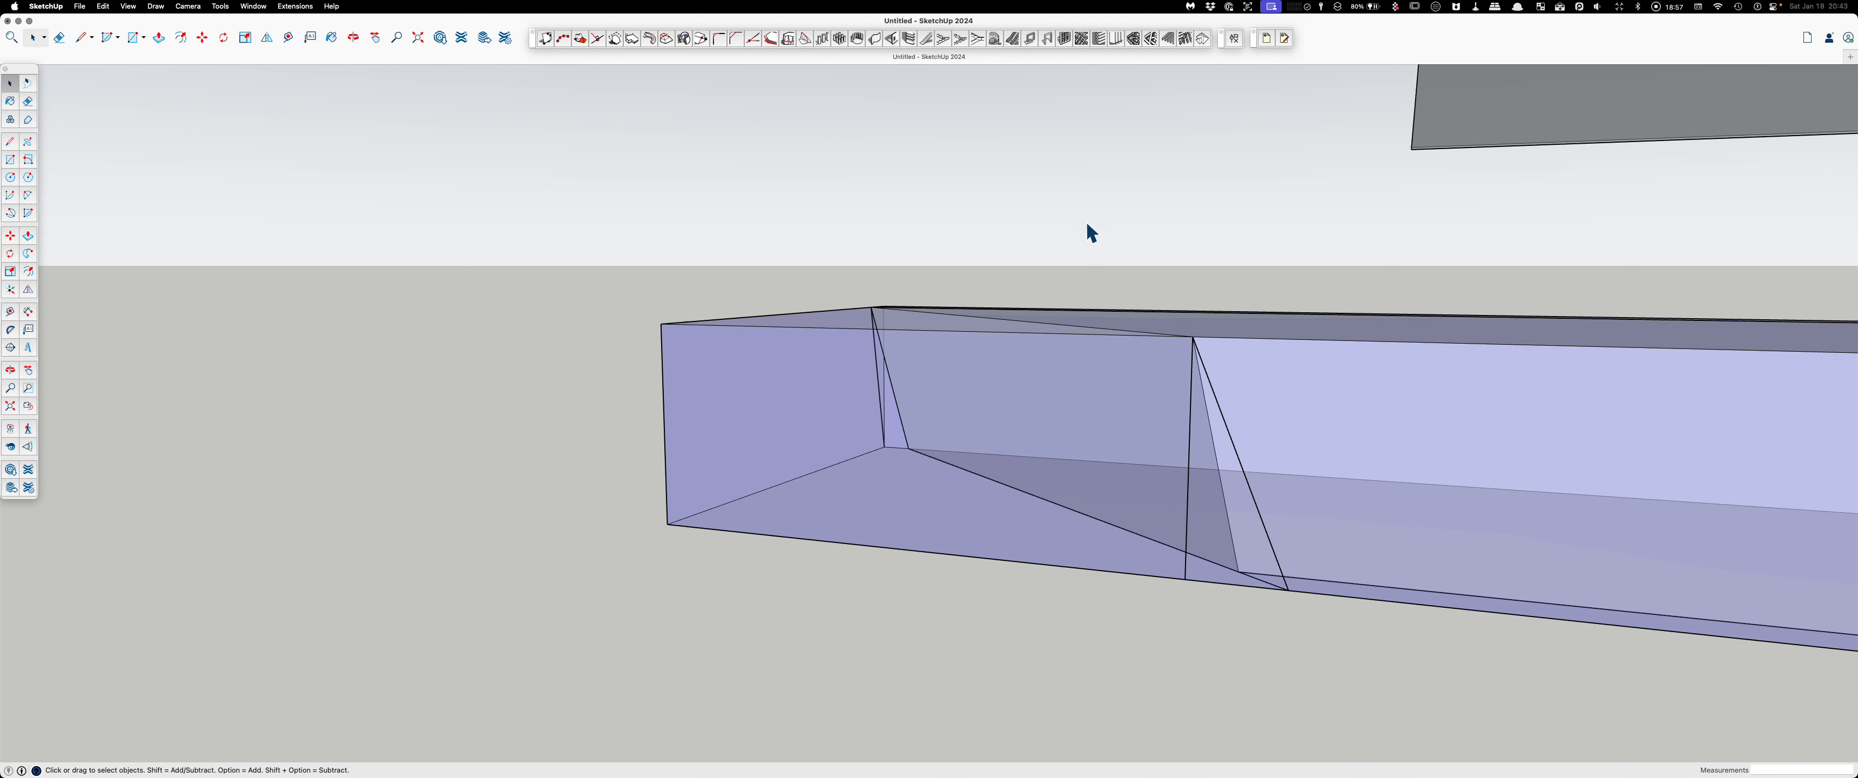
# Step: Recheck the bevel angle with the Protractor centred on the same corner and based on the reference line, without placing a guide
pyautogui.hotkey('shift', 't')
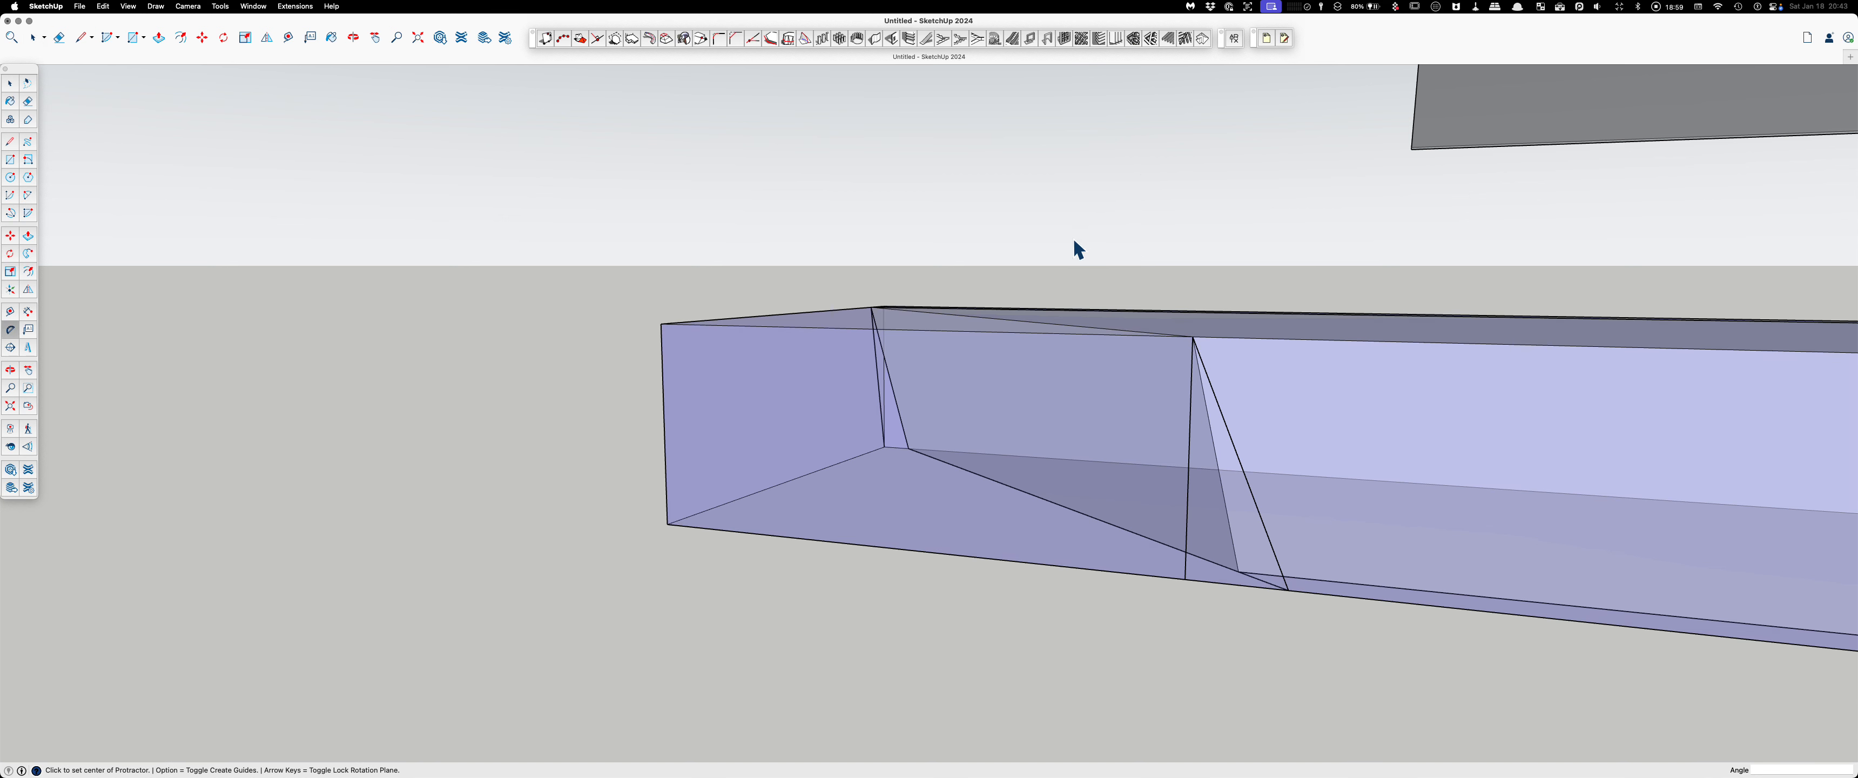
pyautogui.click(1193, 337)
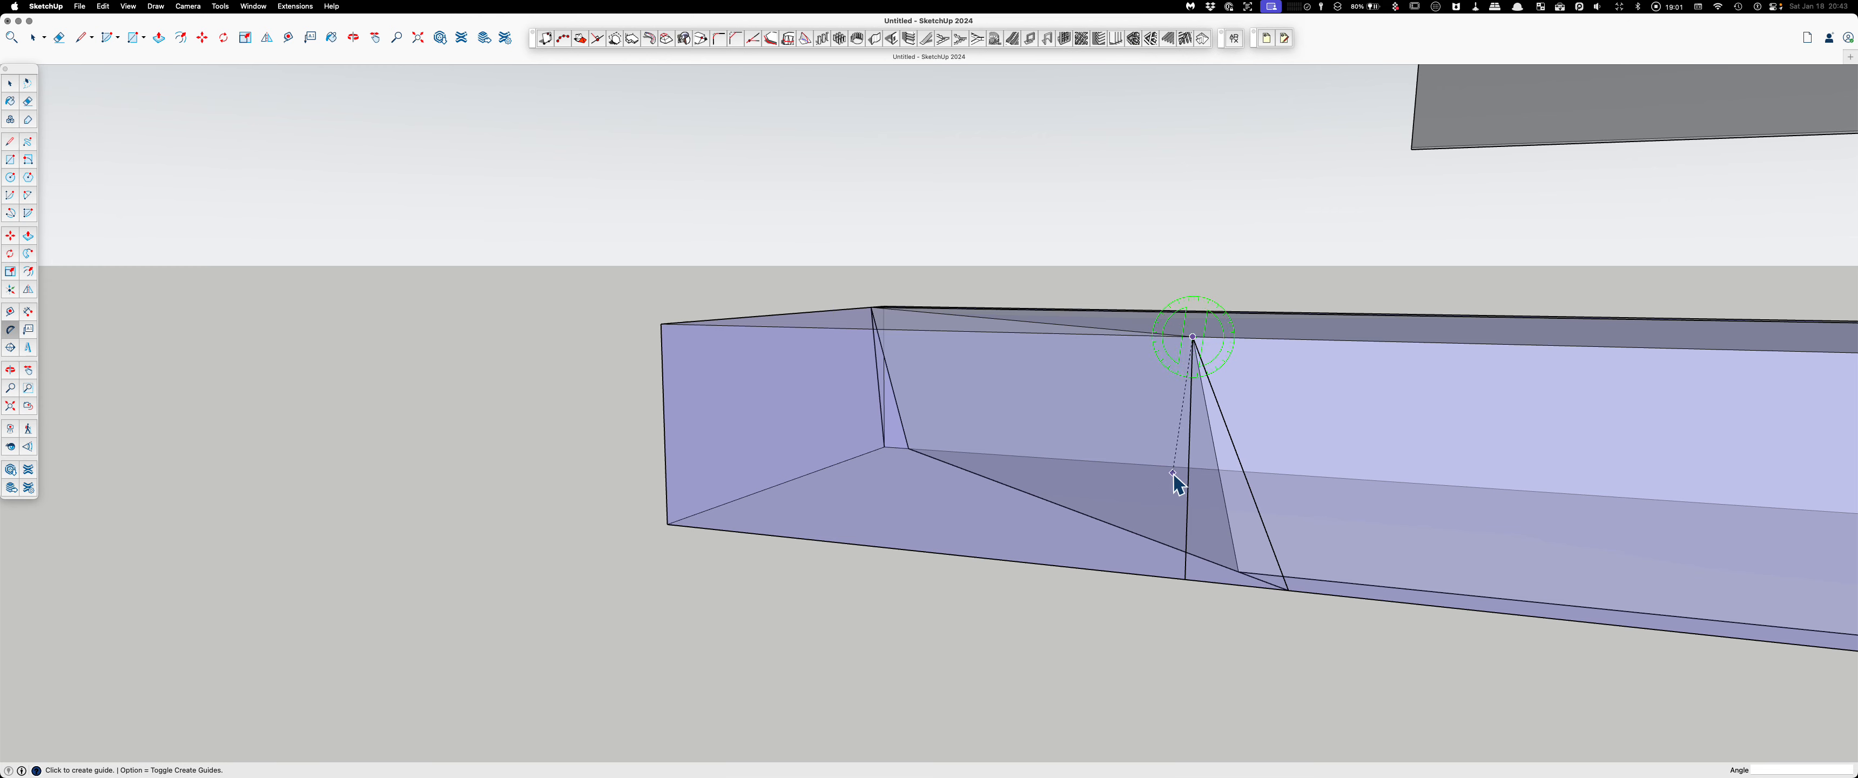
pyautogui.click(1187, 499)
pyautogui.press('space')
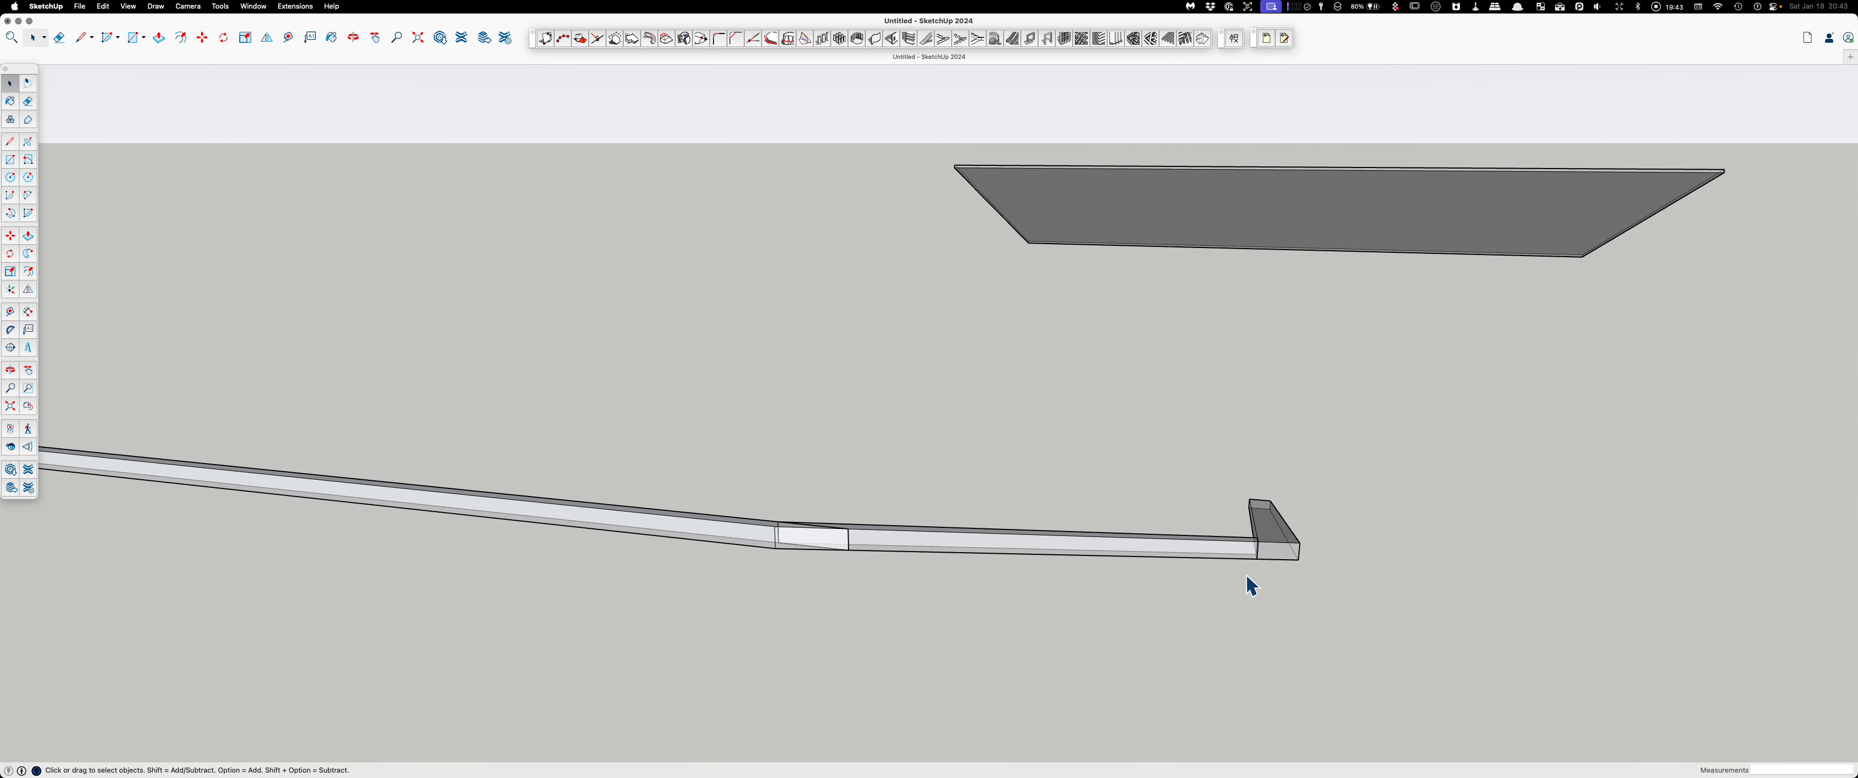
pyautogui.scroll(5, 1246, 574)
pyautogui.scroll(-5, 1269, 489)
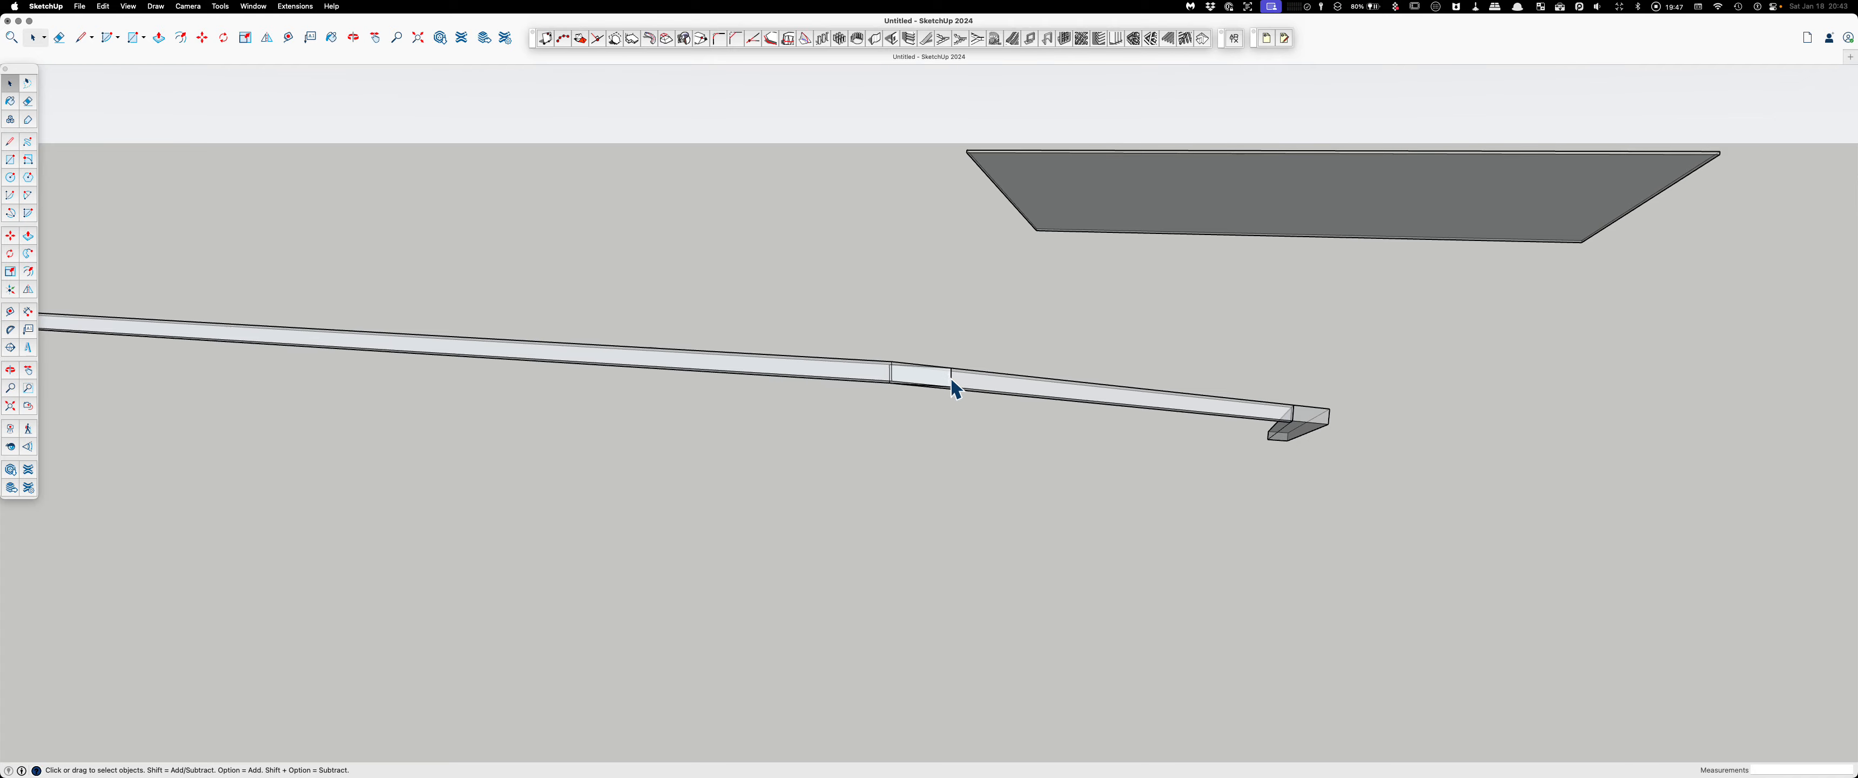
pyautogui.scroll(-6, 980, 358)
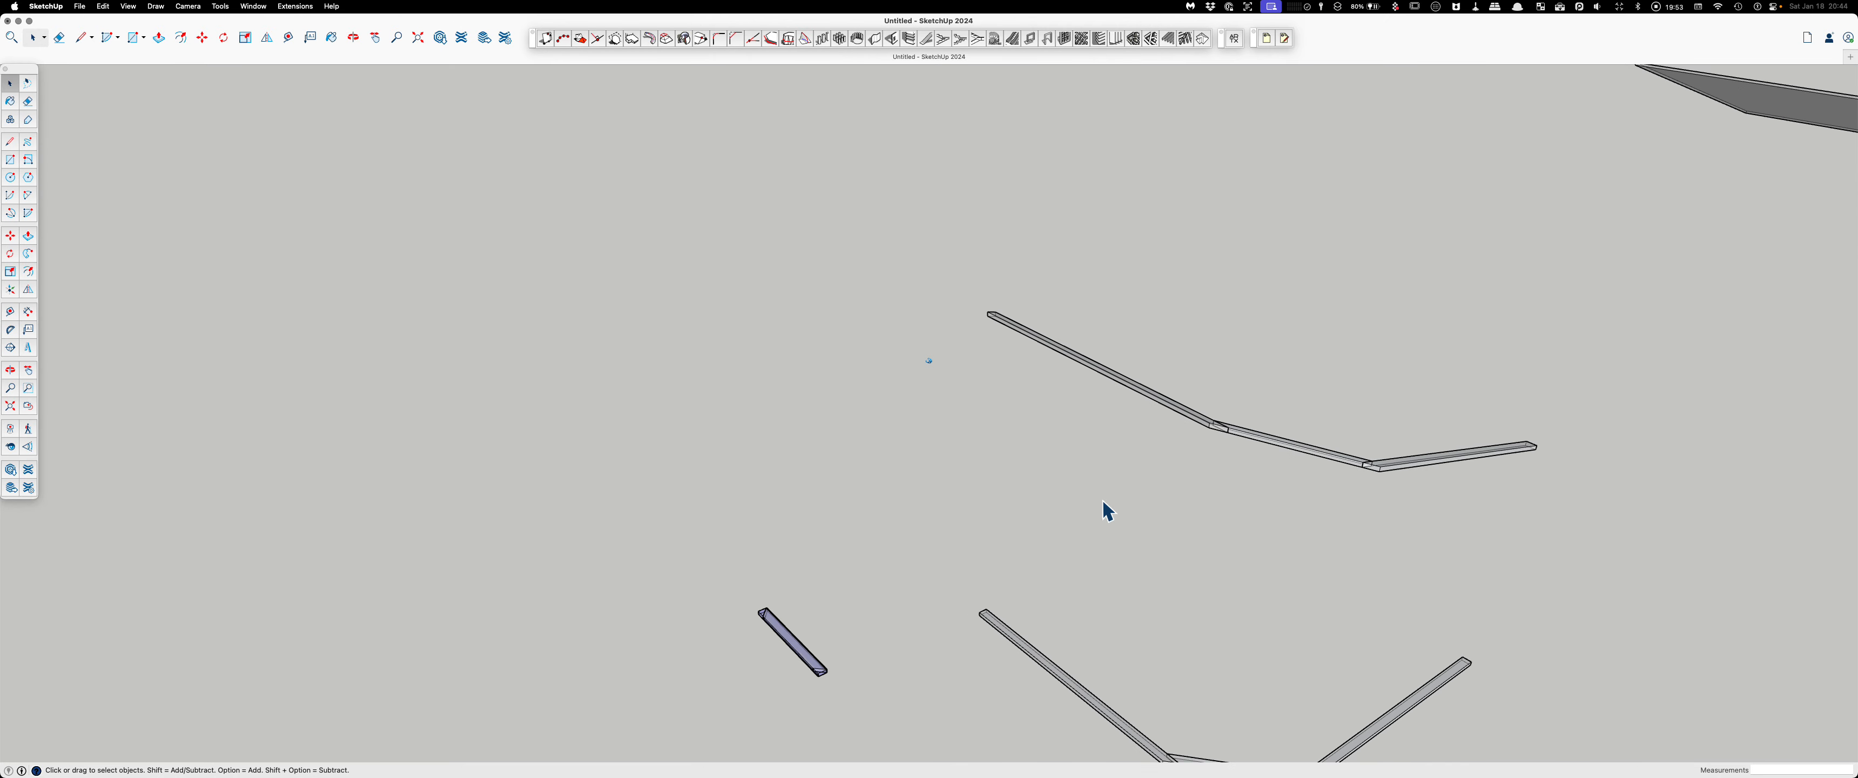
pyautogui.scroll(5, 1153, 457)
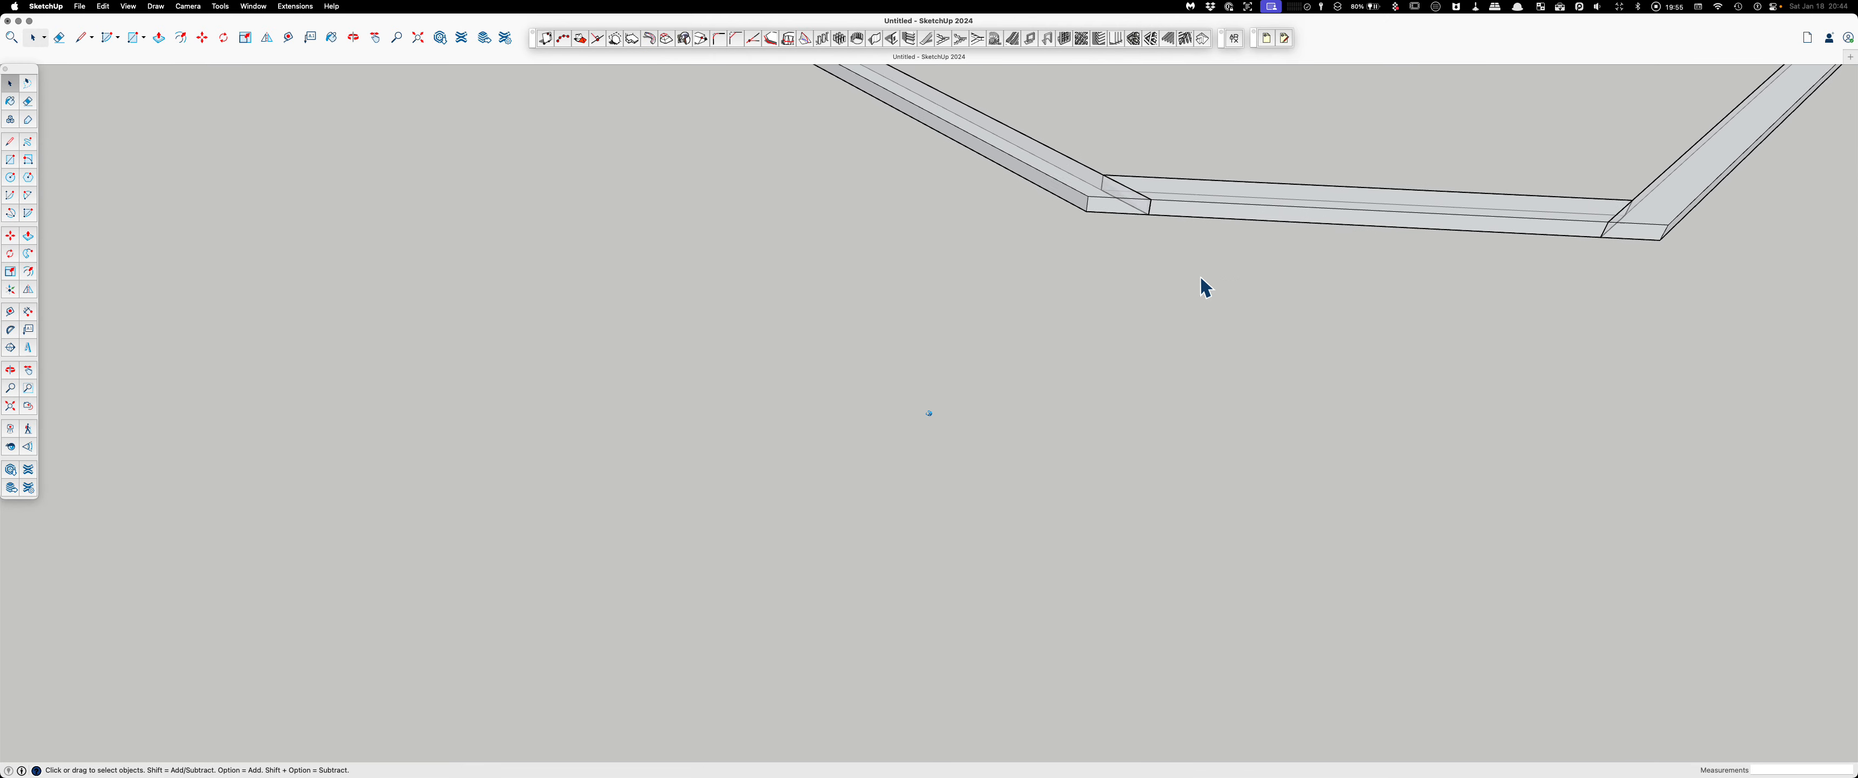
# Step: Draw a 1.5 × 3 1/2 inch rectangle across the connecting plate, starting from its corner at the plate joint
pyautogui.scroll(5, 1124, 179)
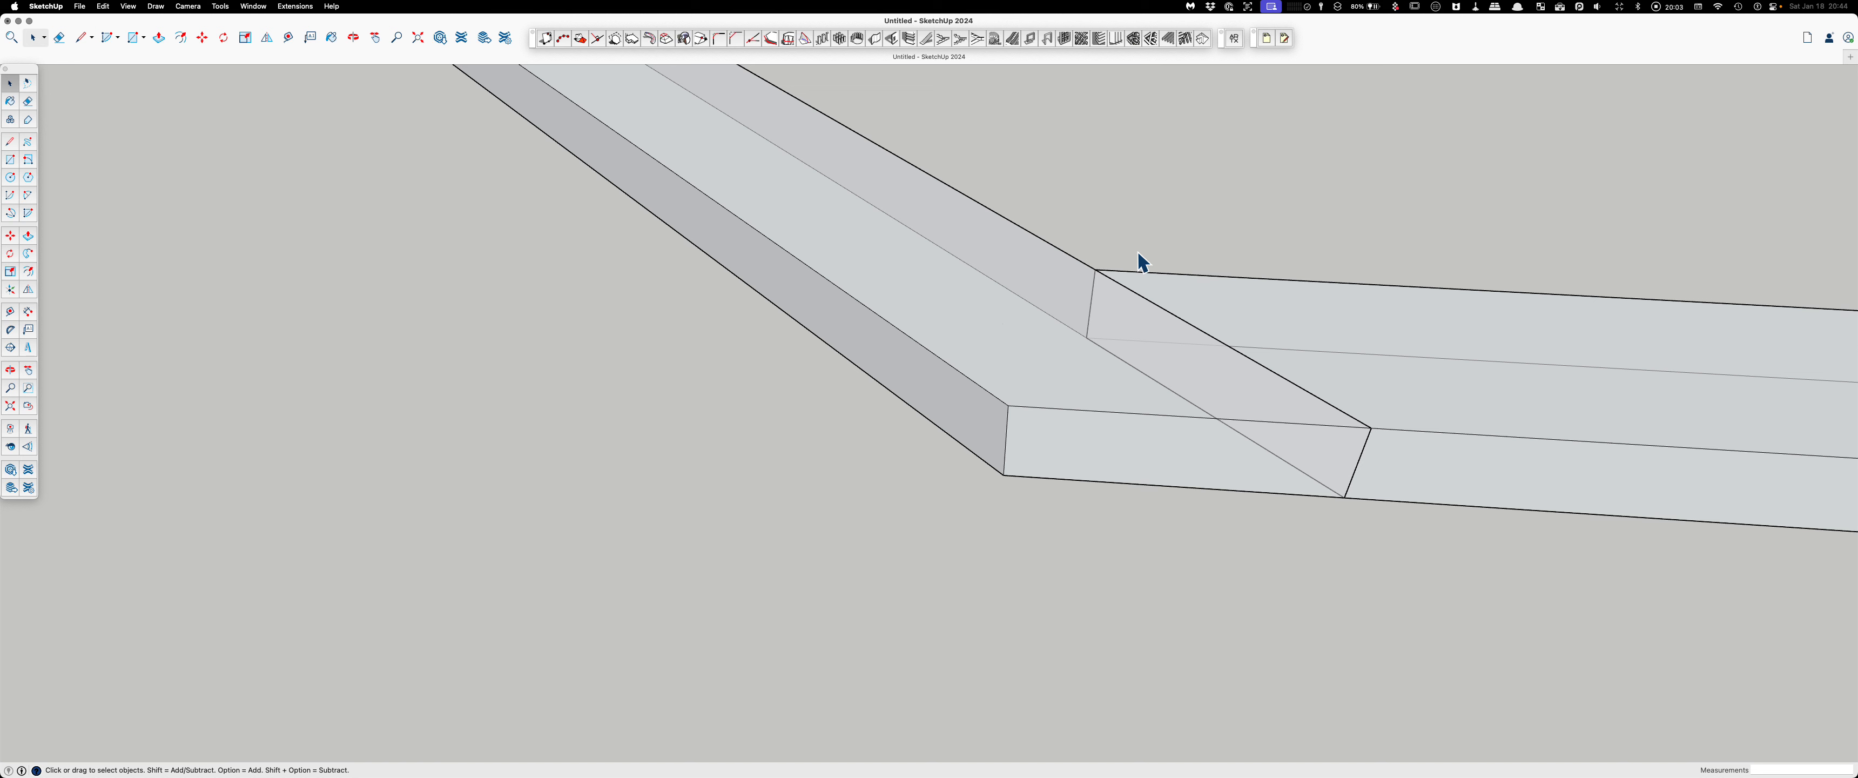
pyautogui.press('r')
pyautogui.click(1097, 270)
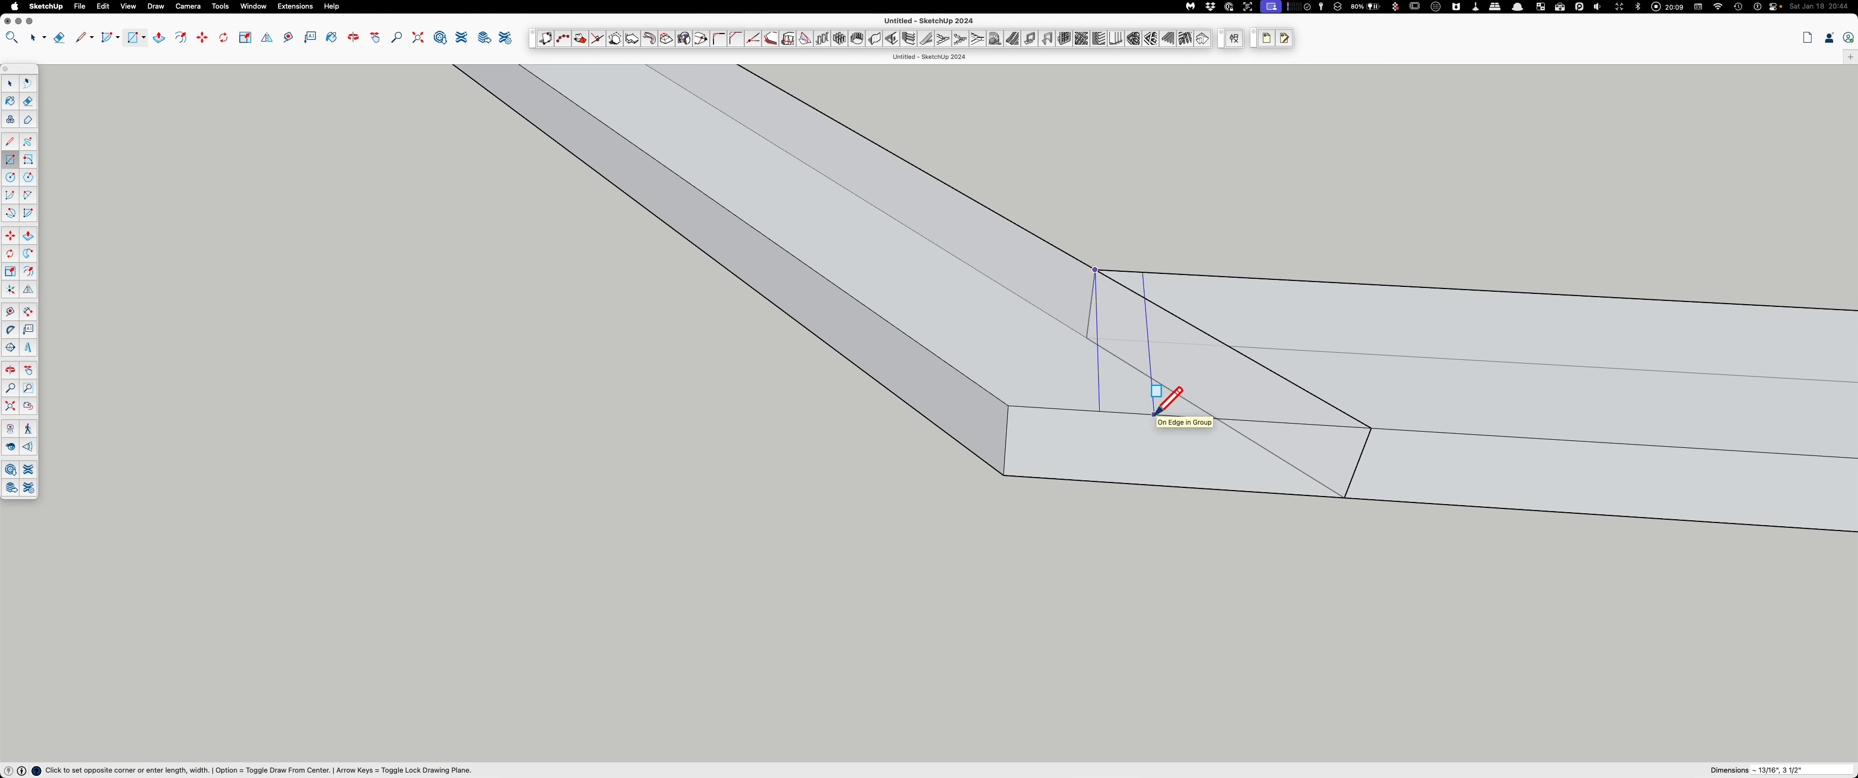
pyautogui.write('1.5')
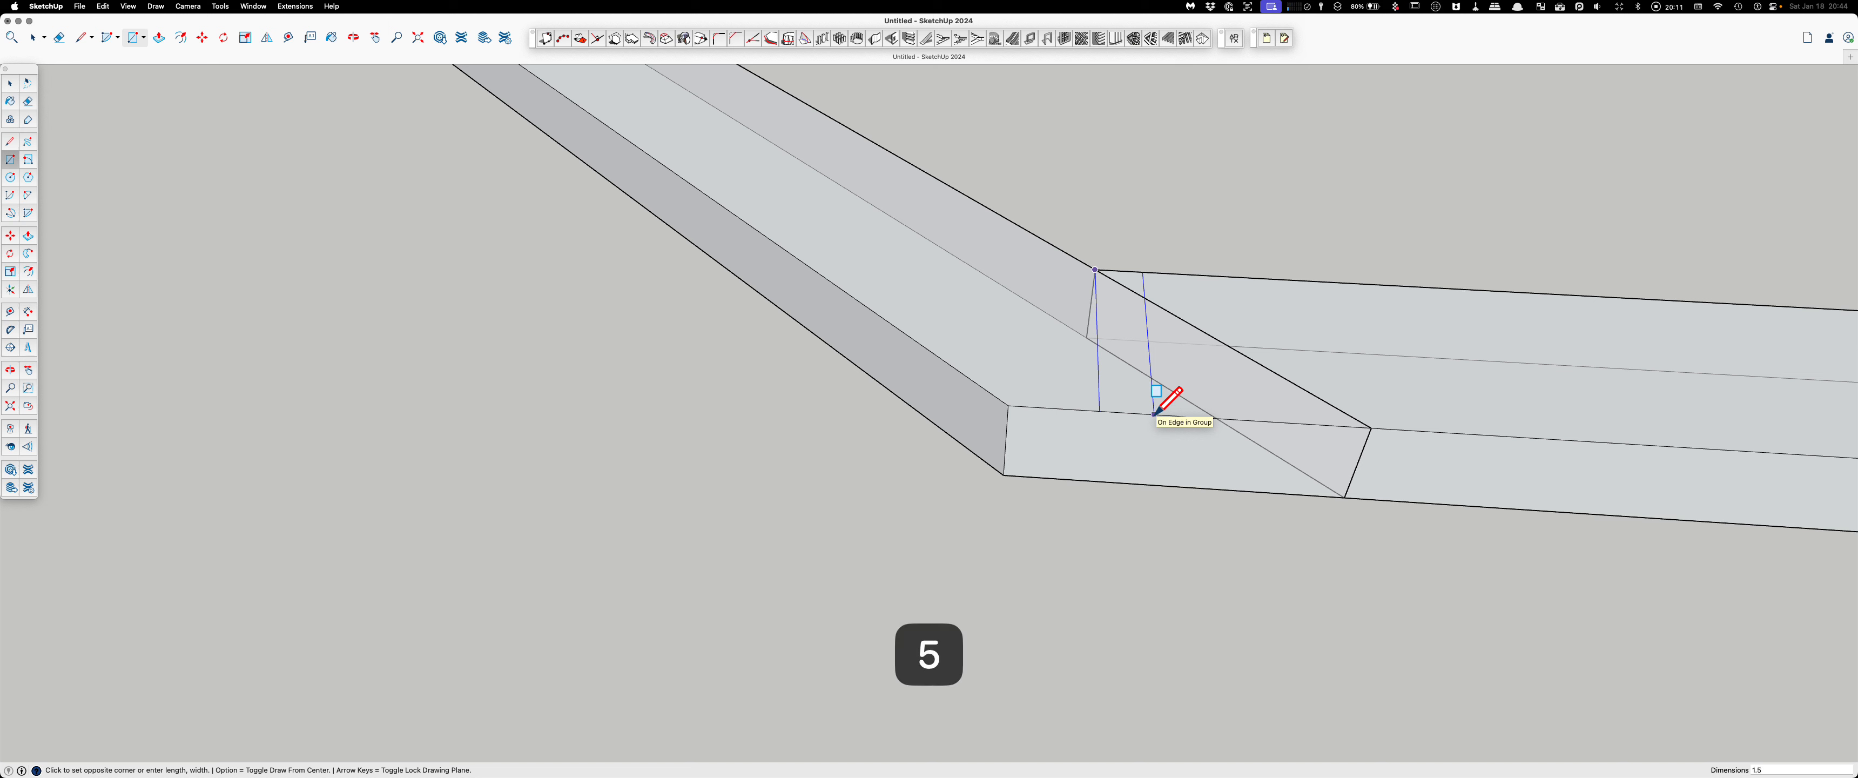
pyautogui.write(',')
pyautogui.press('Return')
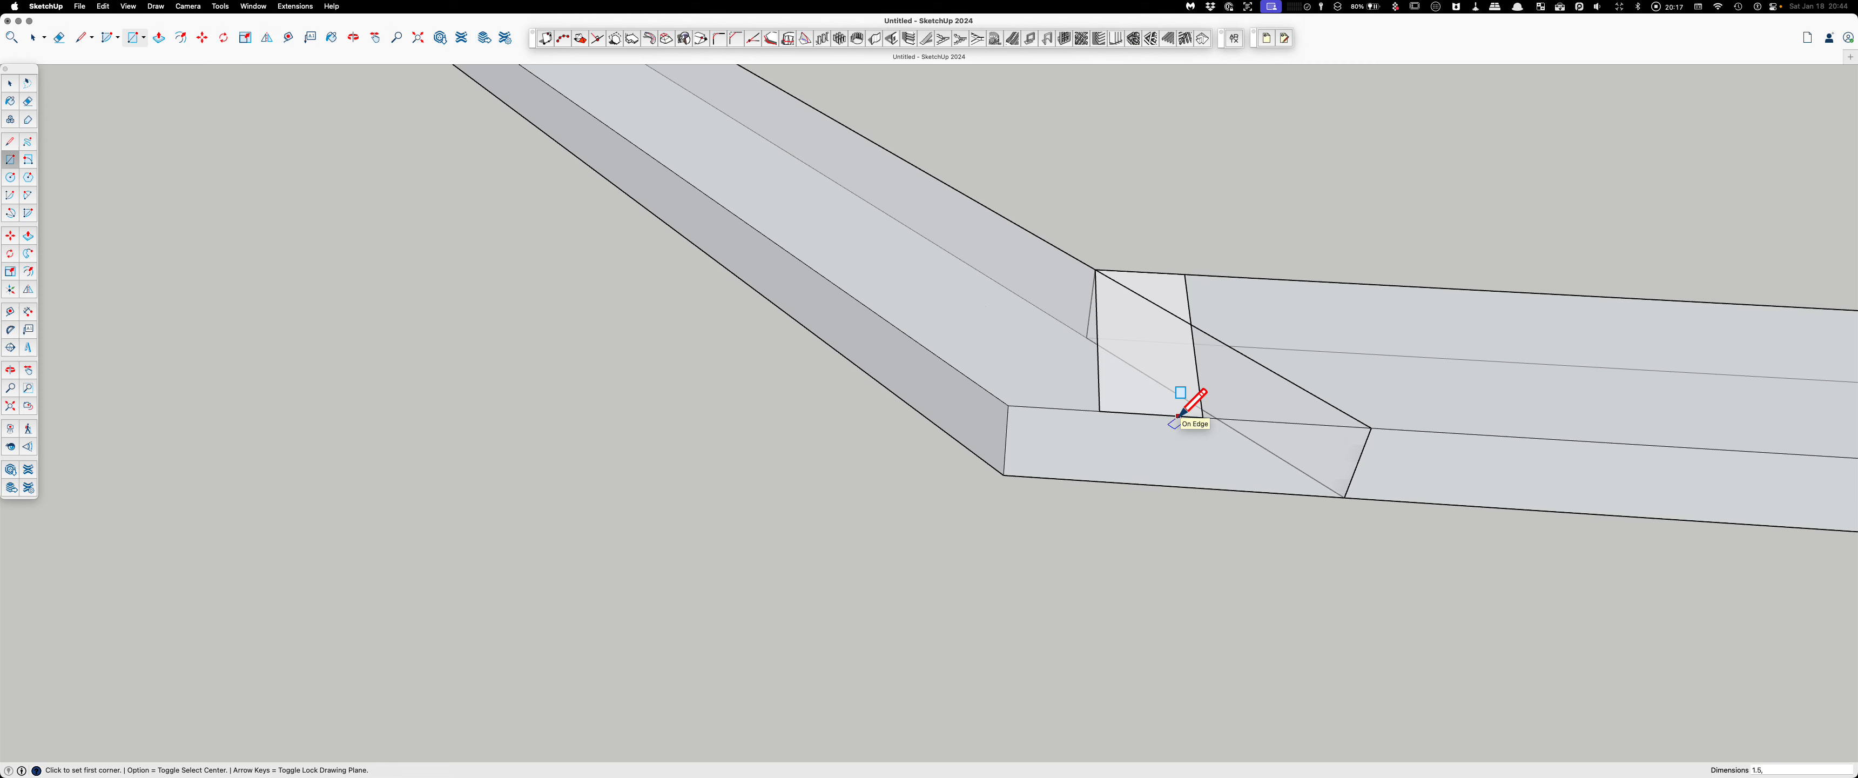
# Step: Extrude the rectangle upward into a short post, turn off X-ray display, and group the whole post
pyautogui.press('p')
pyautogui.click(1174, 361)
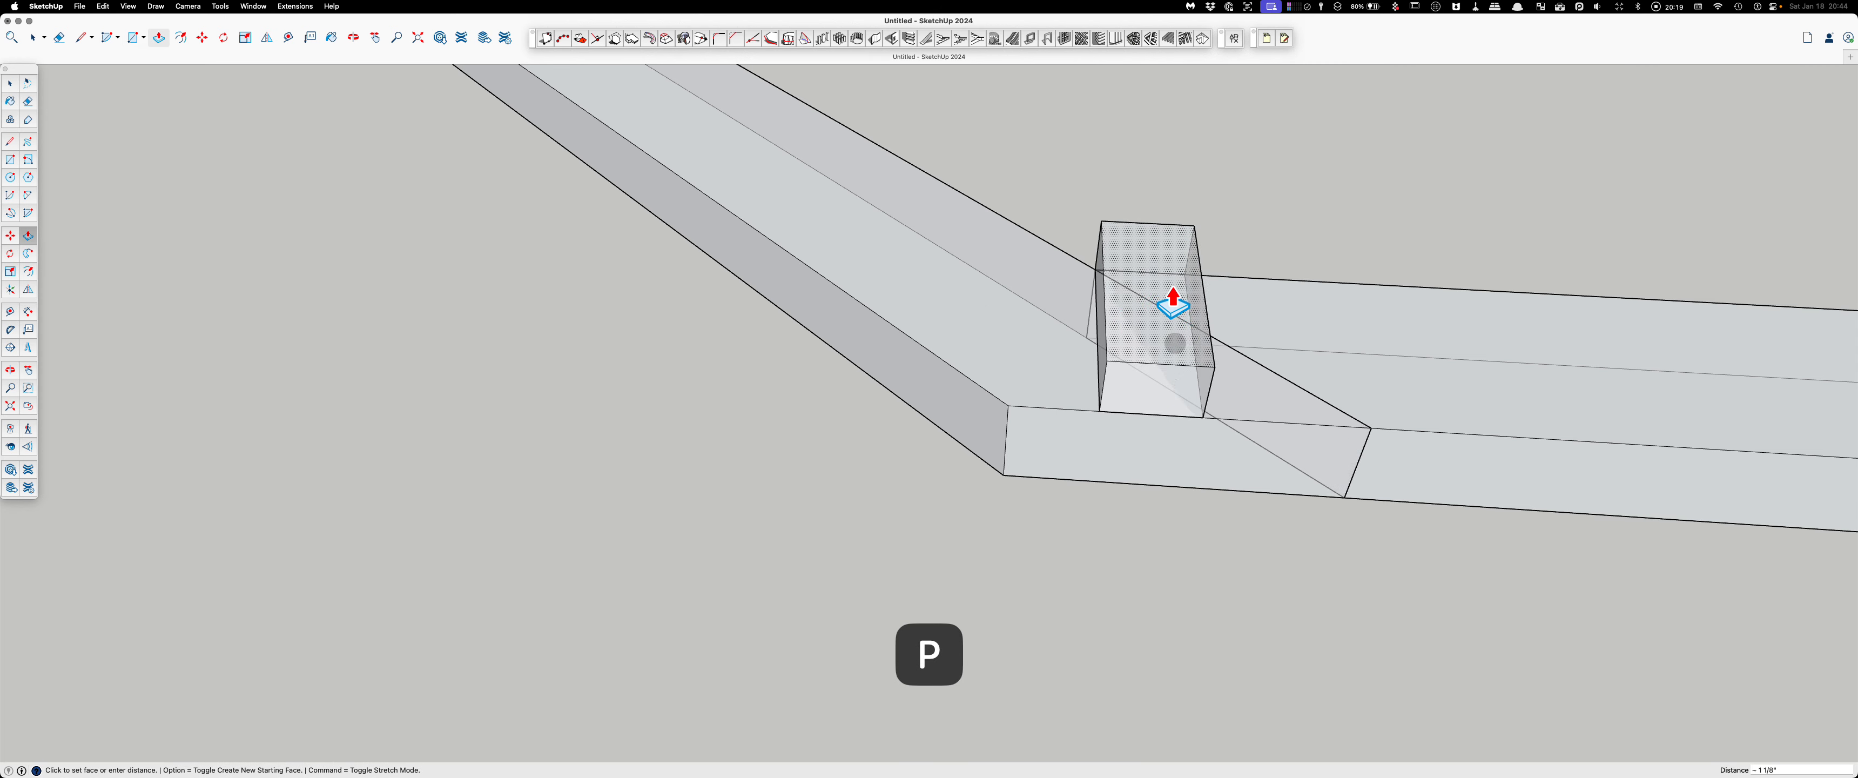
pyautogui.click(1181, 138)
pyautogui.press('space')
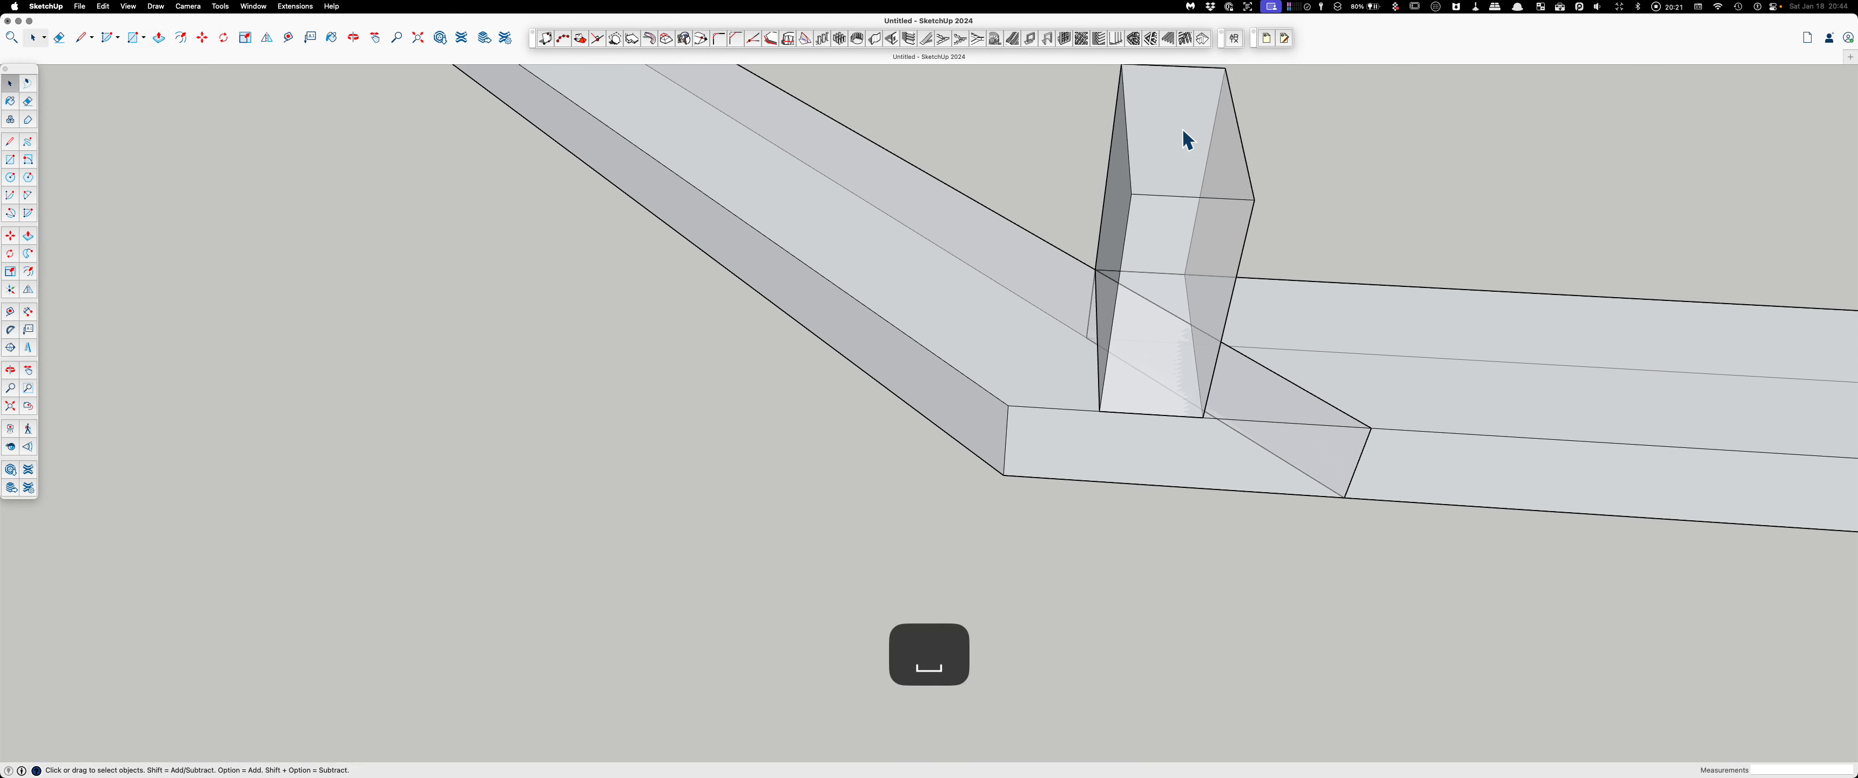
pyautogui.press('x')
pyautogui.tripleClick(1183, 137)
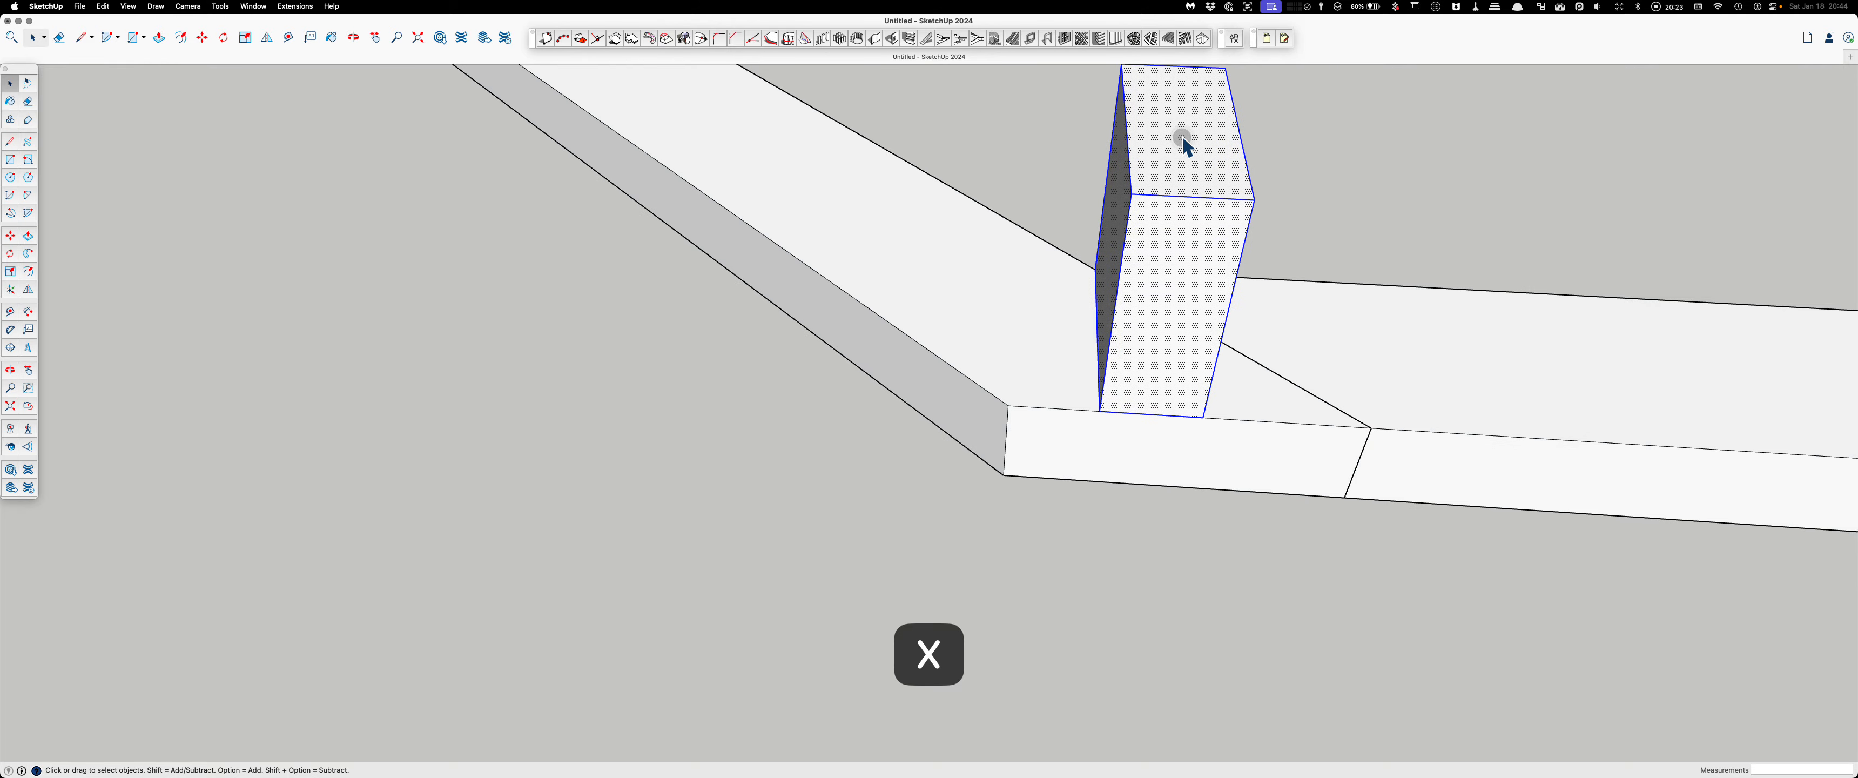
pyautogui.press('g')
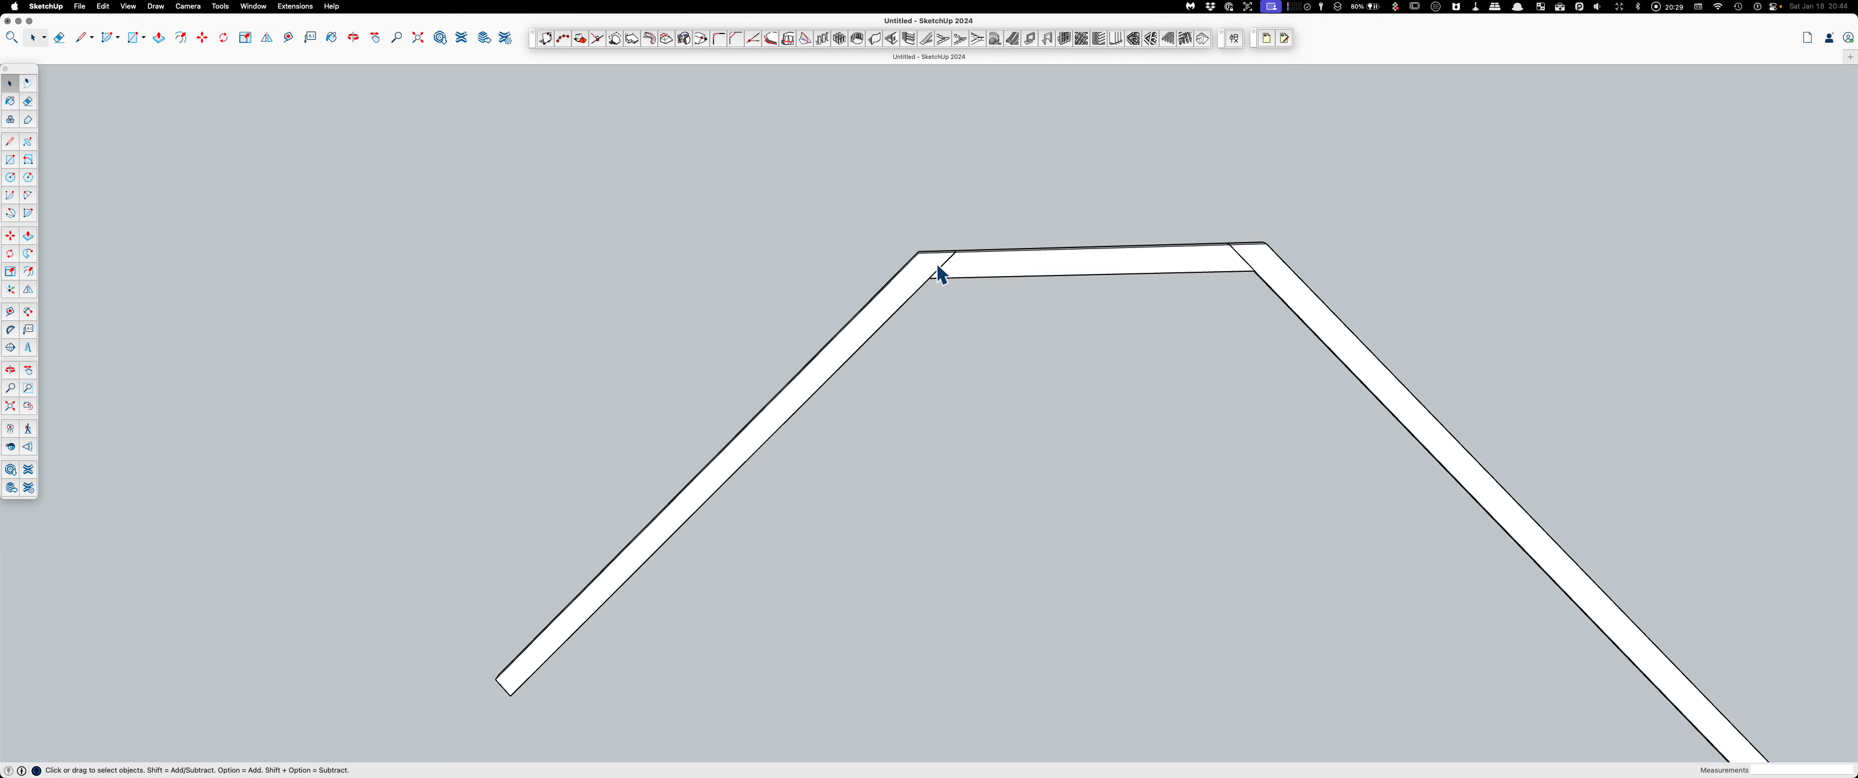
# Step: Extend the post to the underside of the top plate with the Extend tool
pyautogui.press('e')
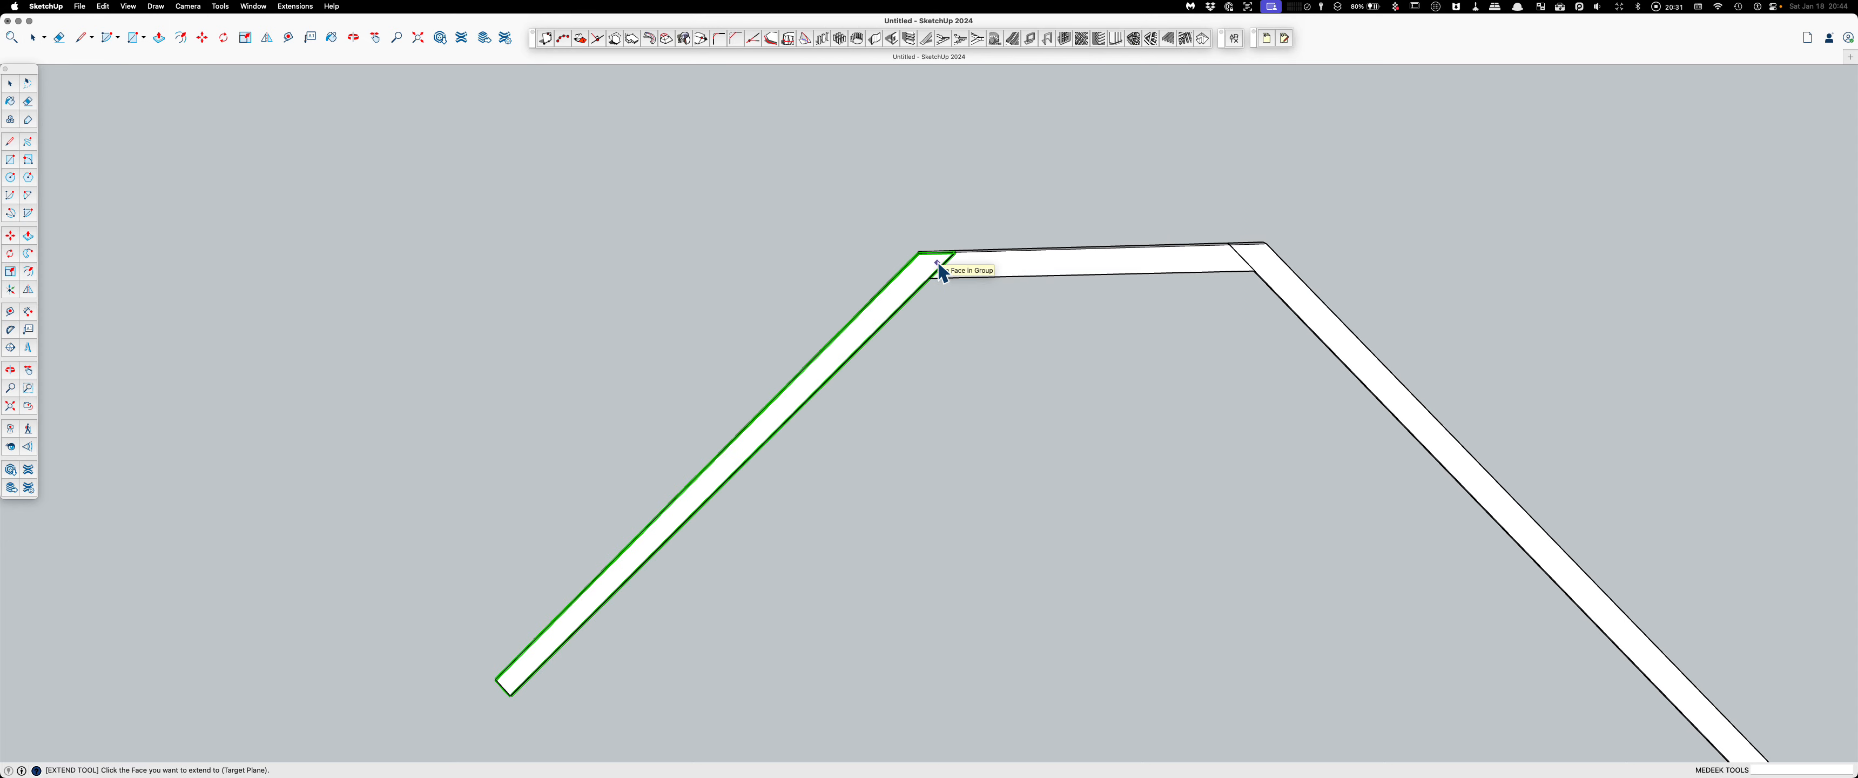
pyautogui.click(937, 264)
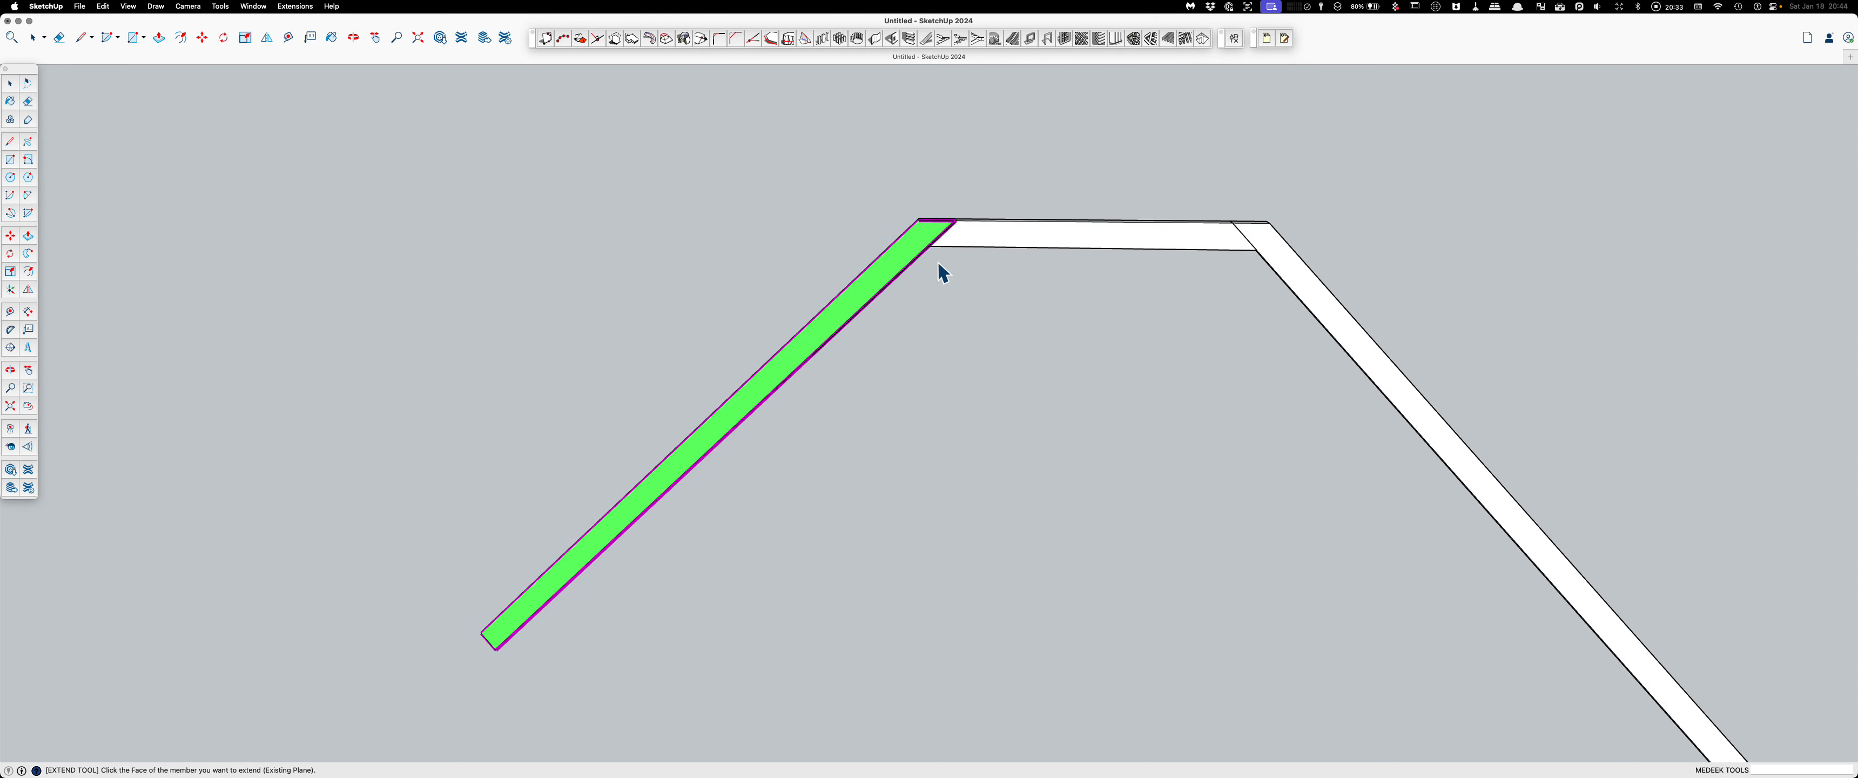
pyautogui.press('space')
pyautogui.click(962, 201)
# Step: Draw a rectangle 1.5 inches wide across the long bottom plate, directly beside the first post at the corner
pyautogui.scroll(-6, 966, 208)
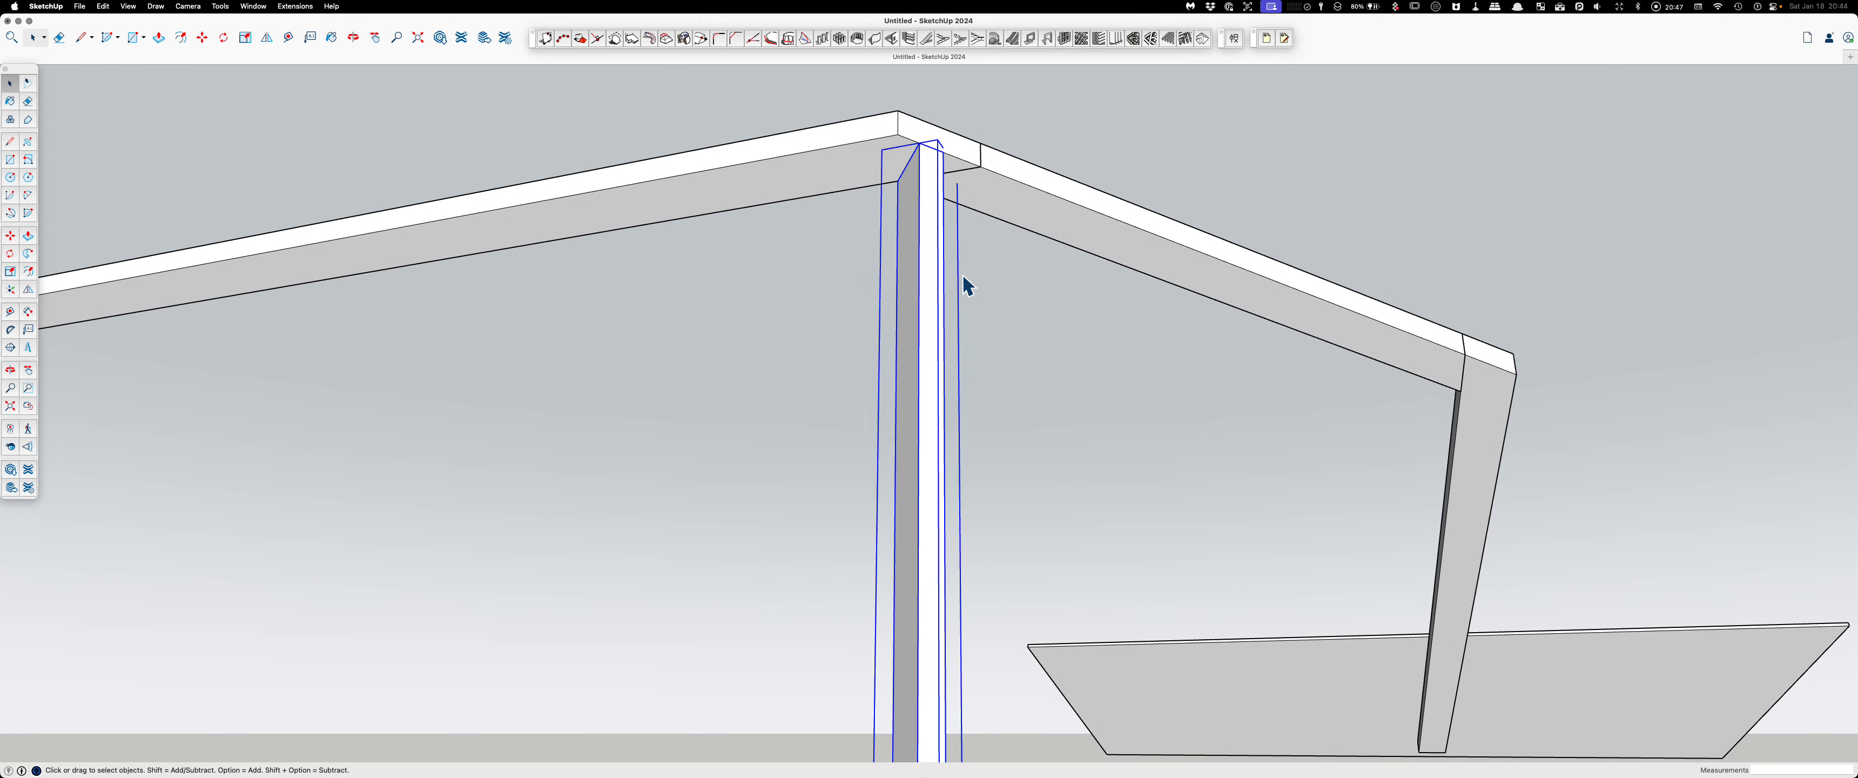
pyautogui.scroll(-3, 914, 237)
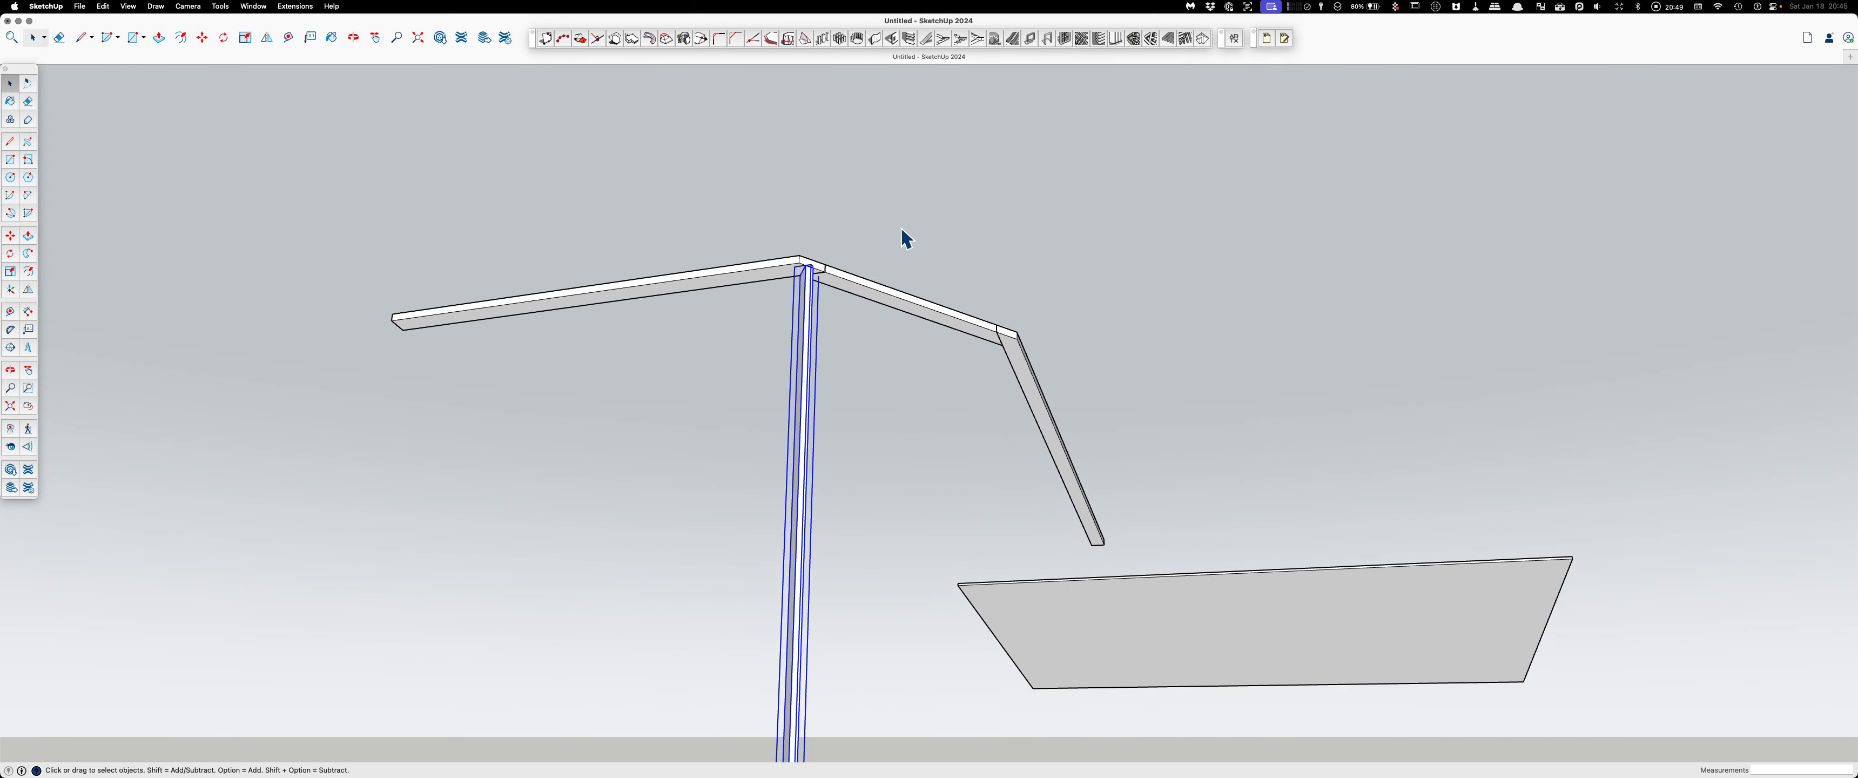
pyautogui.moveTo(858, 253); pyautogui.dragTo(705, 350, button='middle')
pyautogui.scroll(8, 704, 358)
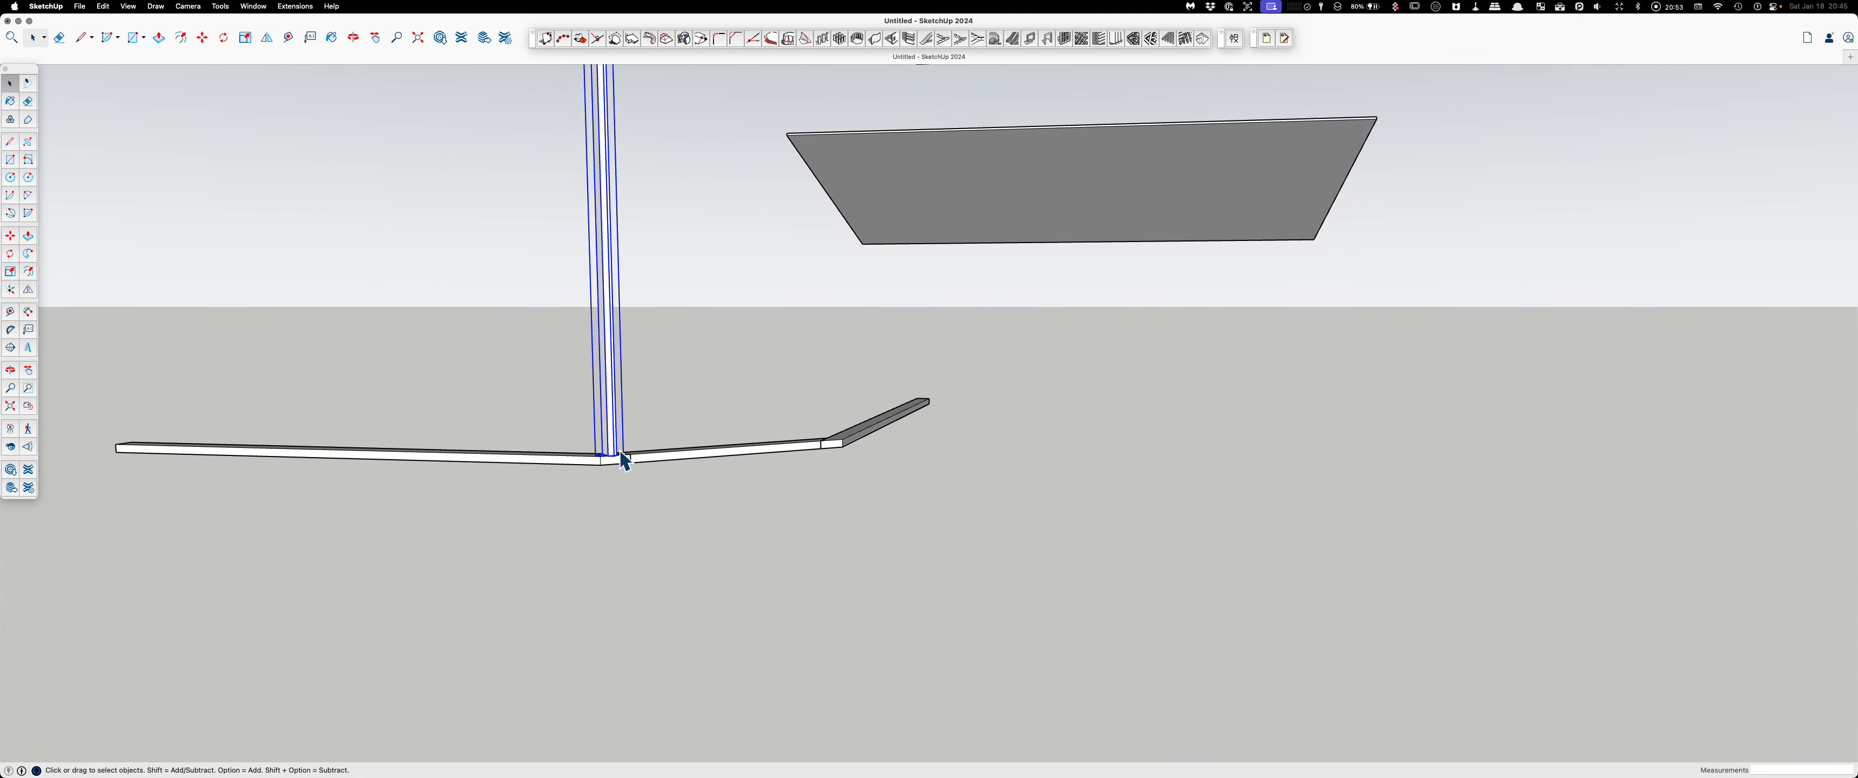
pyautogui.scroll(3, 664, 500)
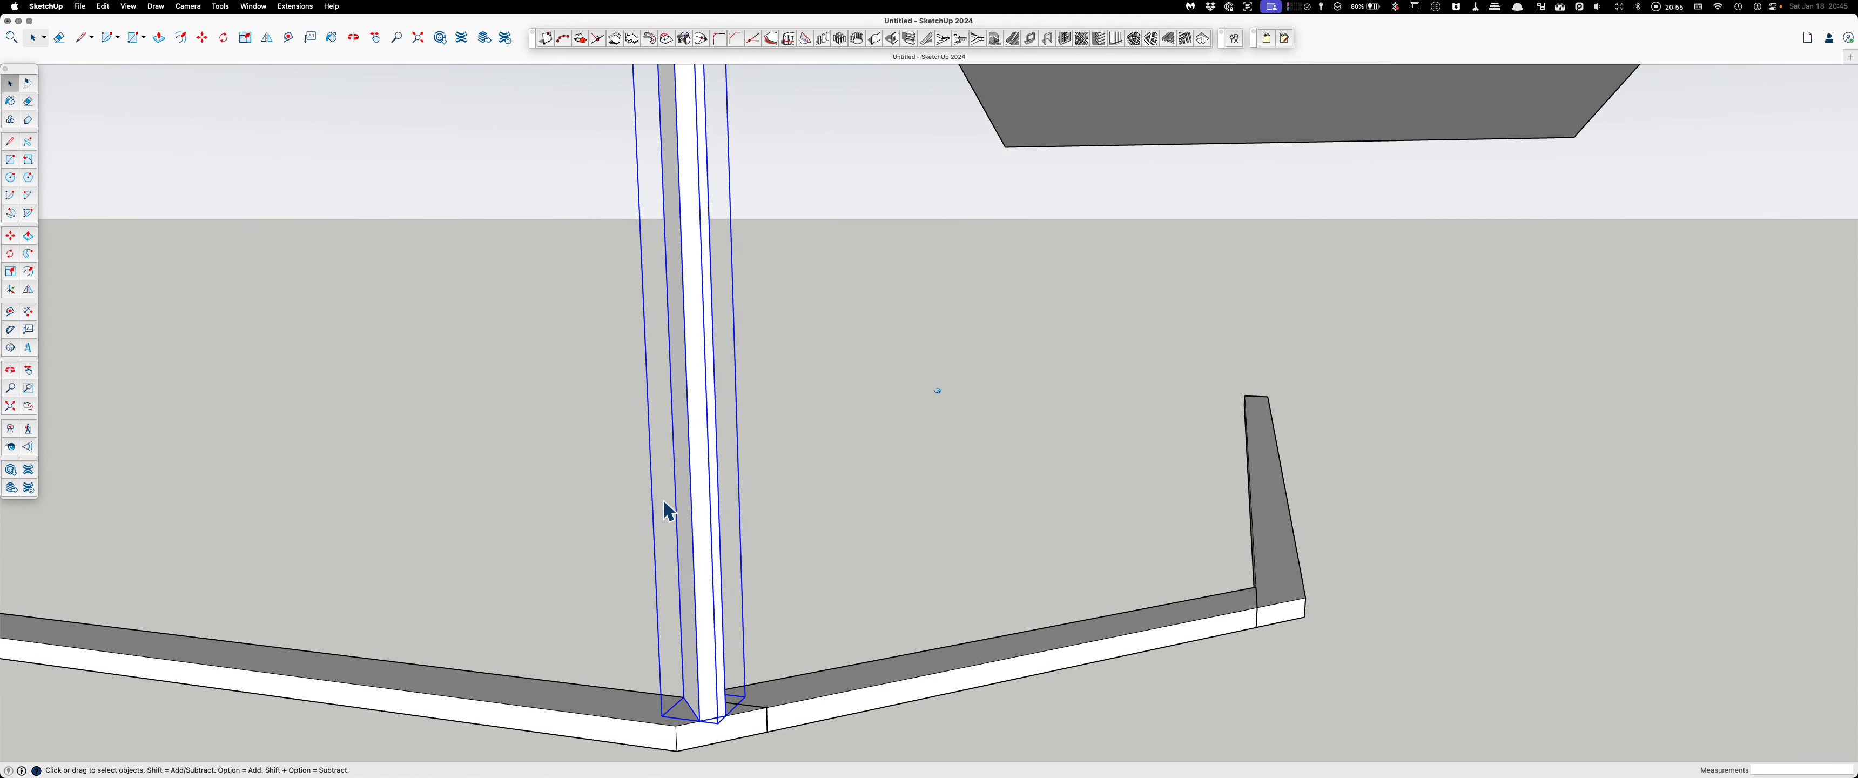
pyautogui.scroll(2, 669, 501)
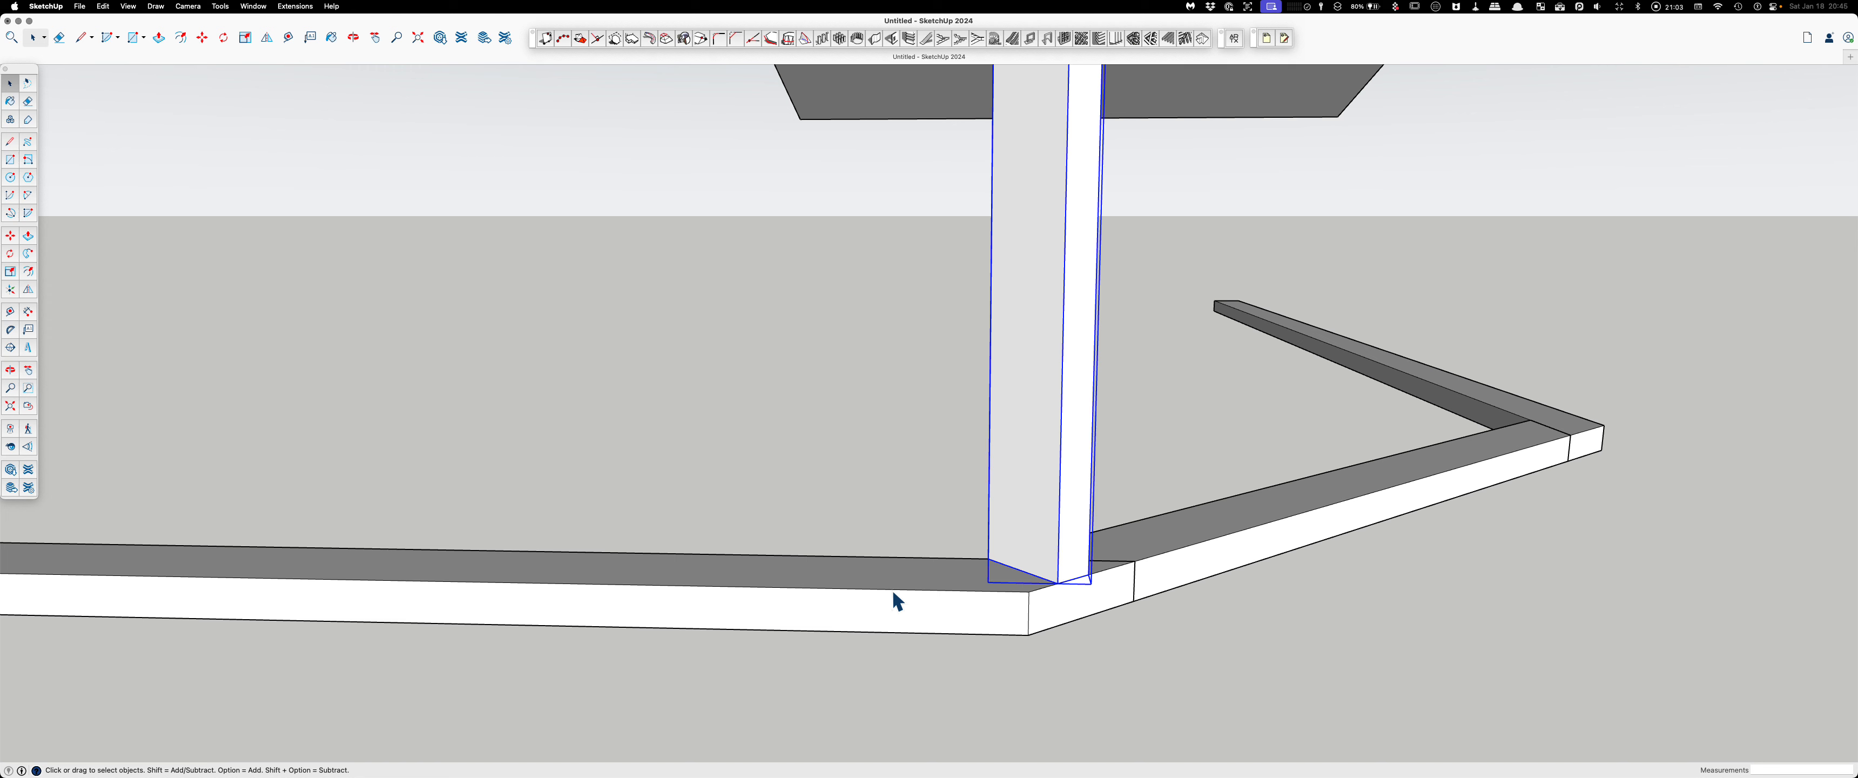
pyautogui.press('r')
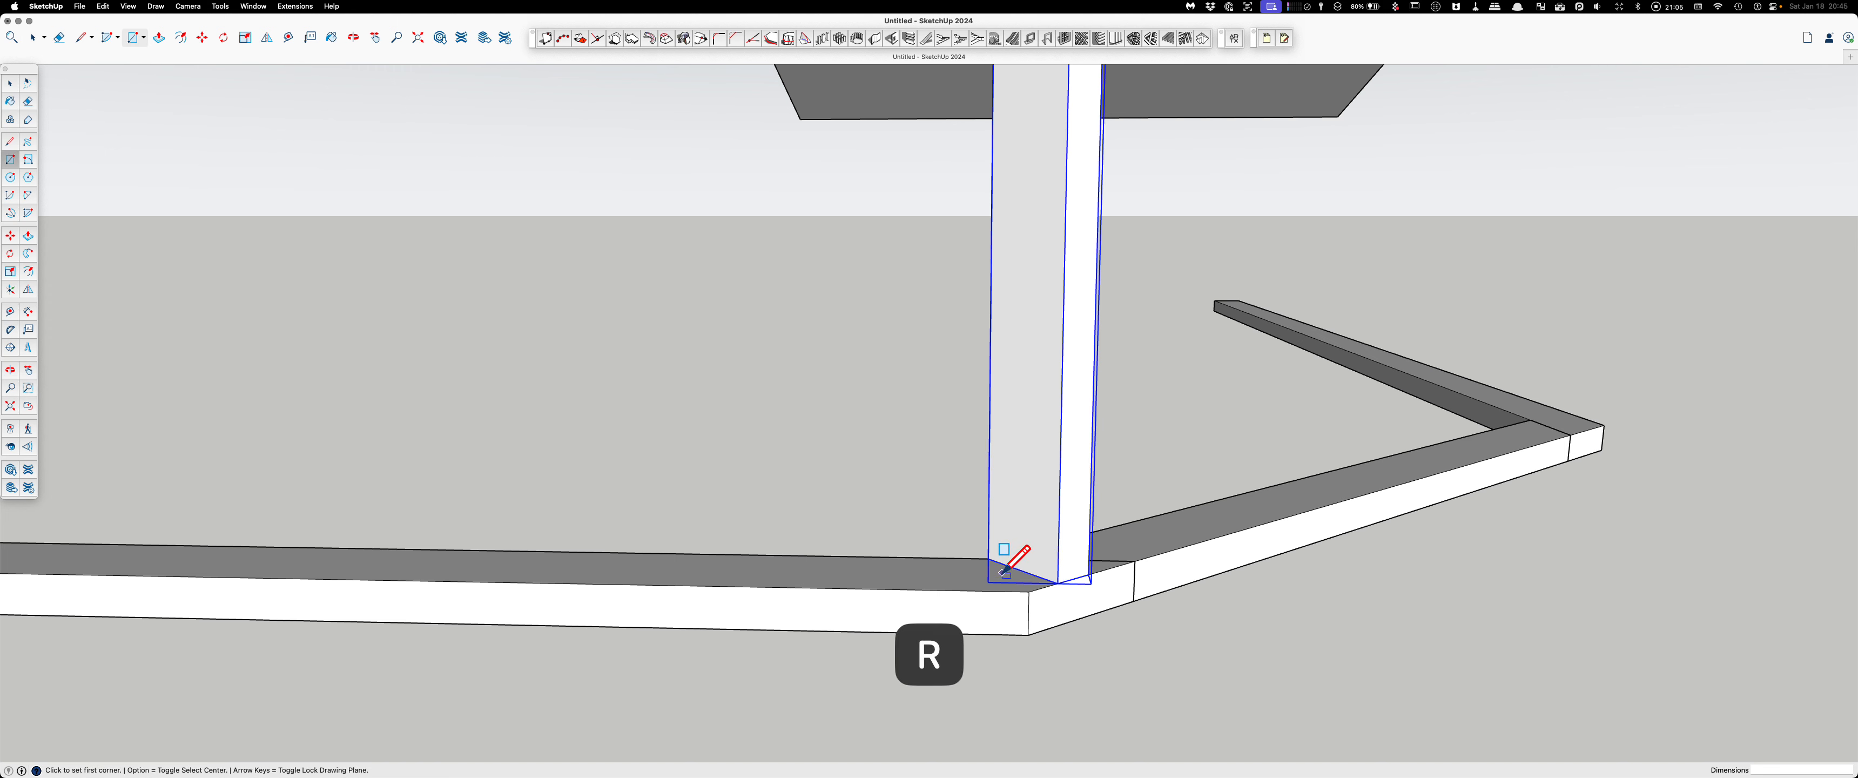
pyautogui.click(987, 558)
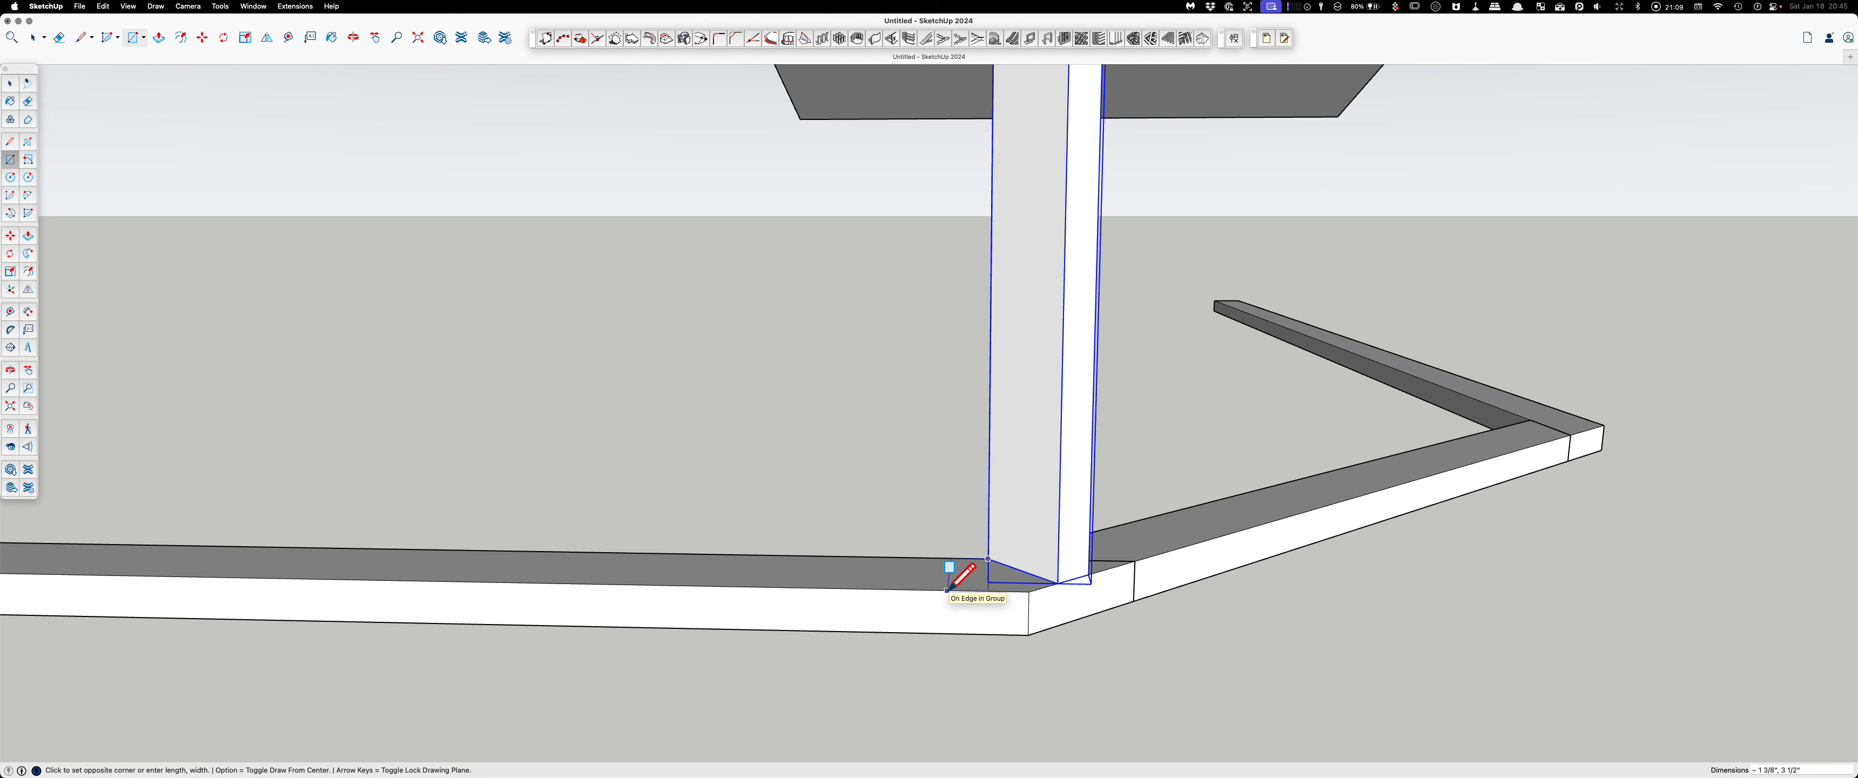
pyautogui.write('1.5')
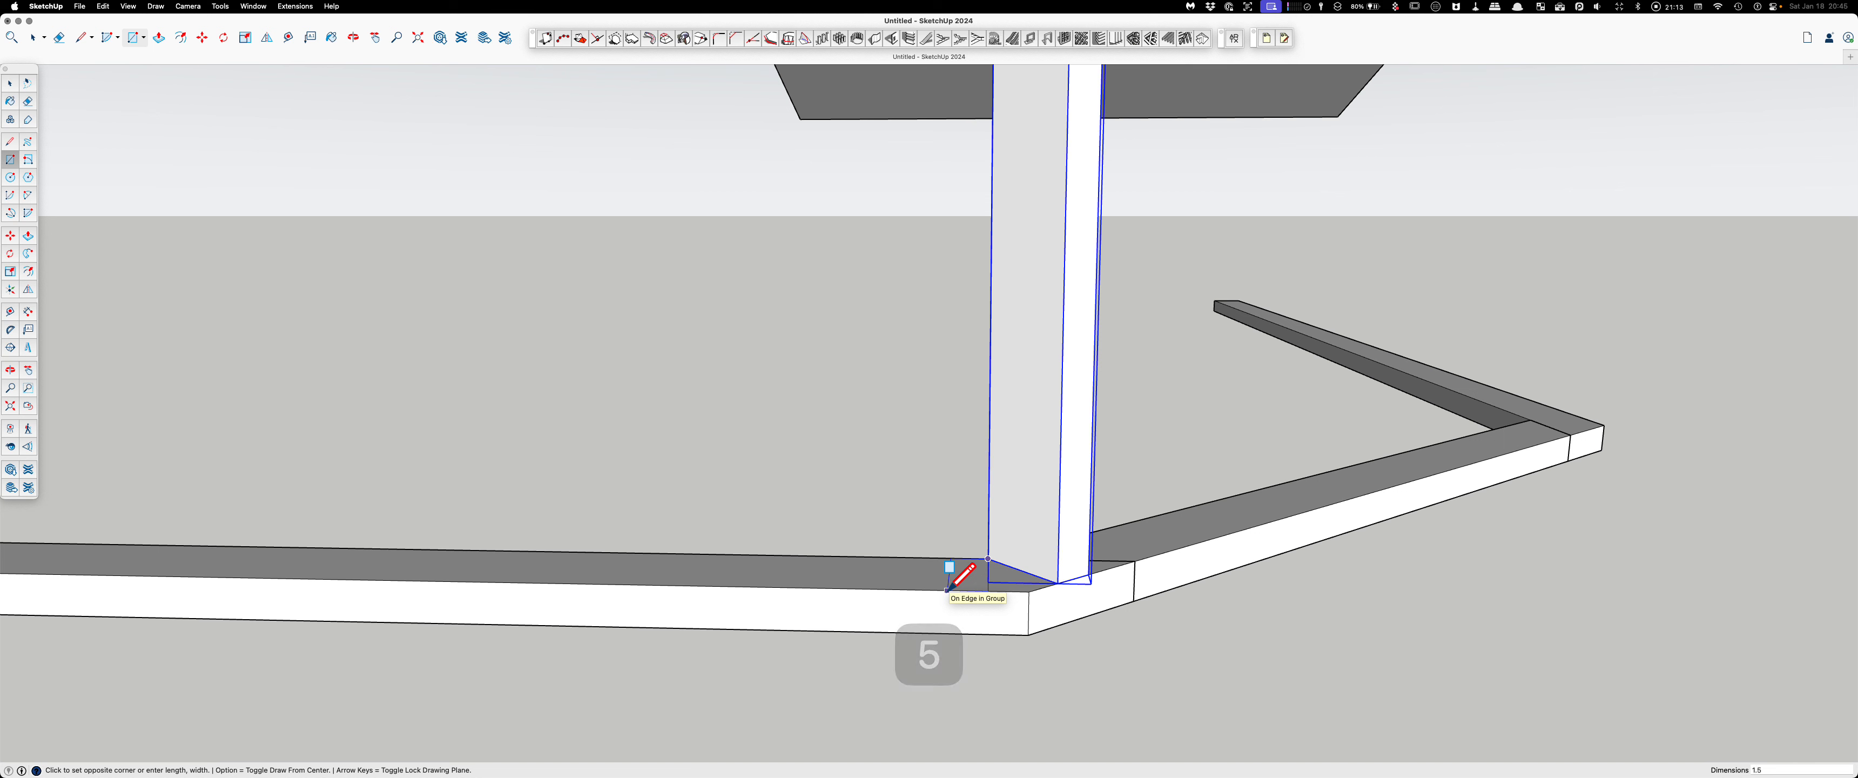
pyautogui.press('Return')
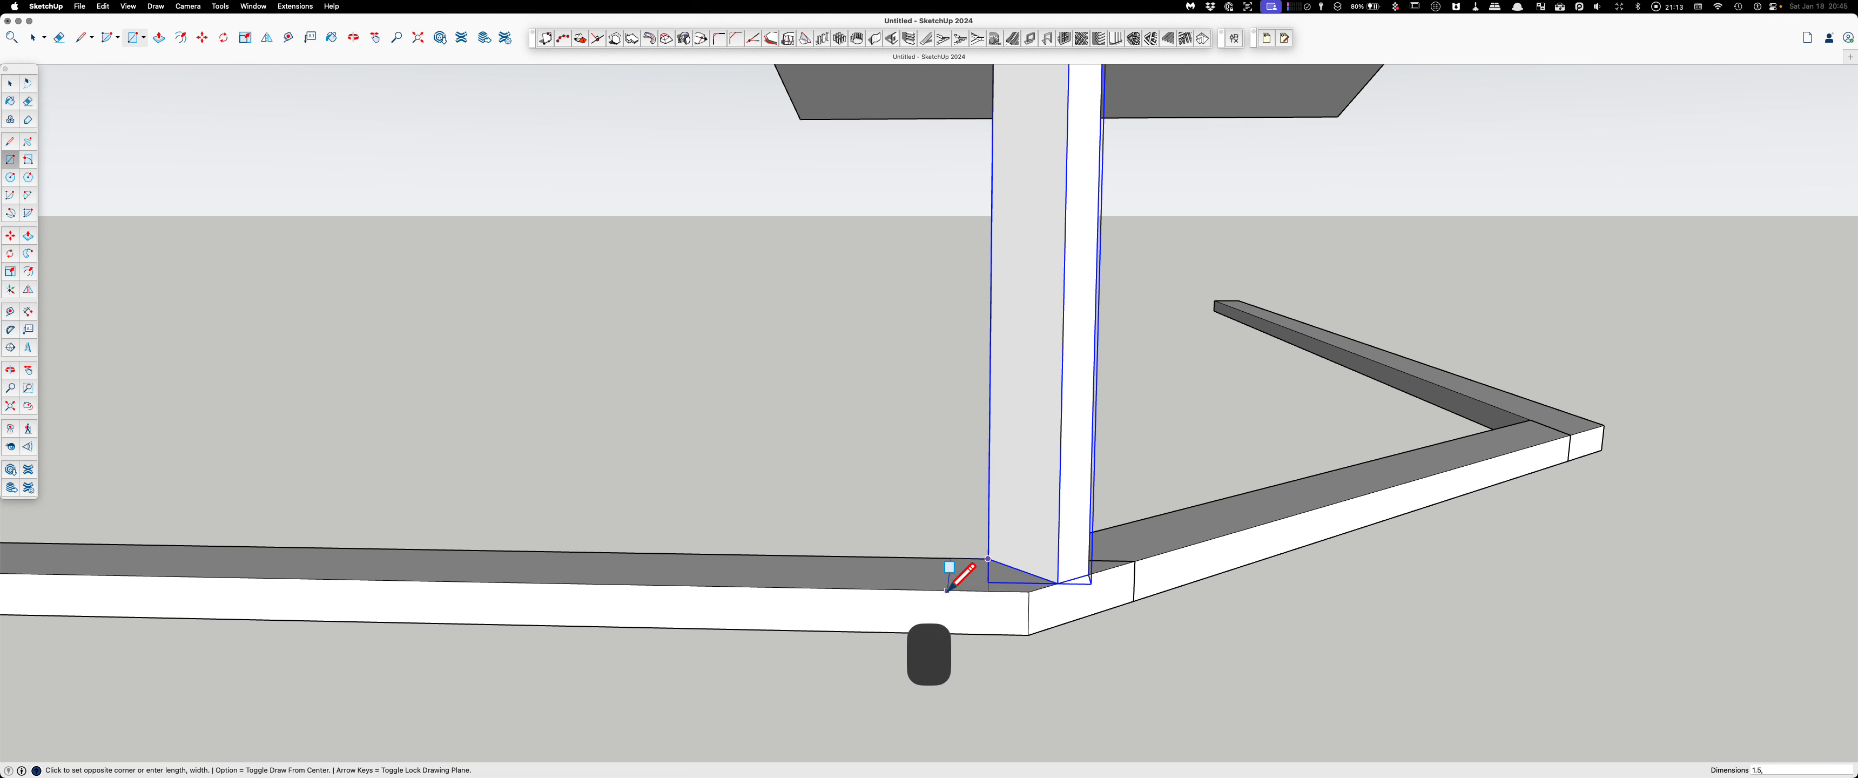
pyautogui.press('space')
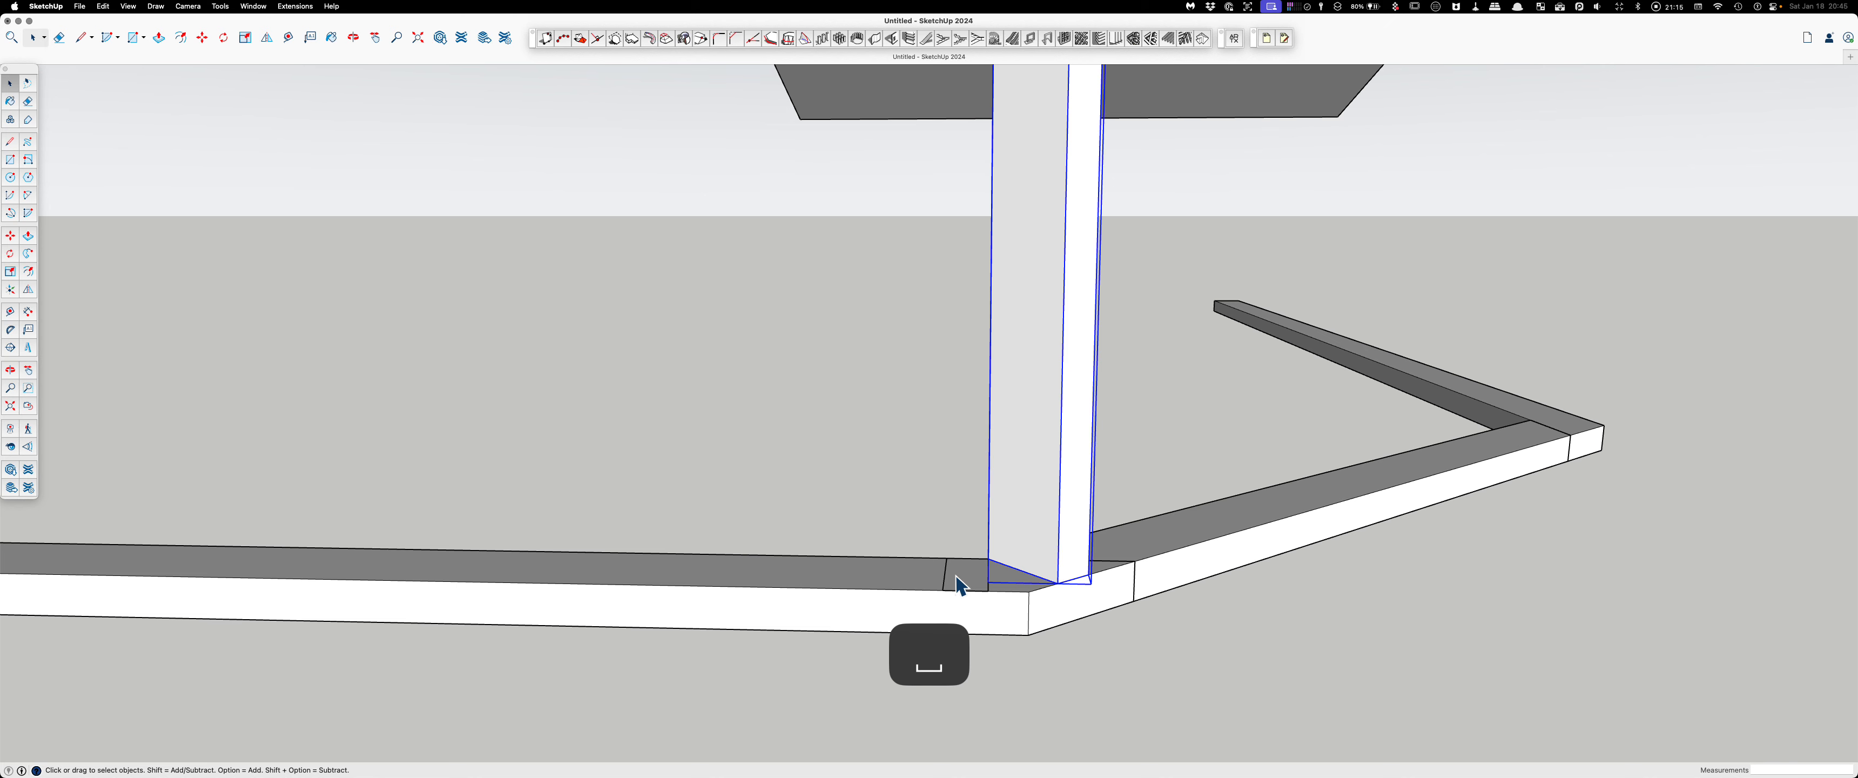
# Step: Extrude the second rectangle into a short block and group it
pyautogui.press('p')
pyautogui.click(963, 581)
pyautogui.press('Return')
pyautogui.press('space')
pyautogui.click(957, 510)
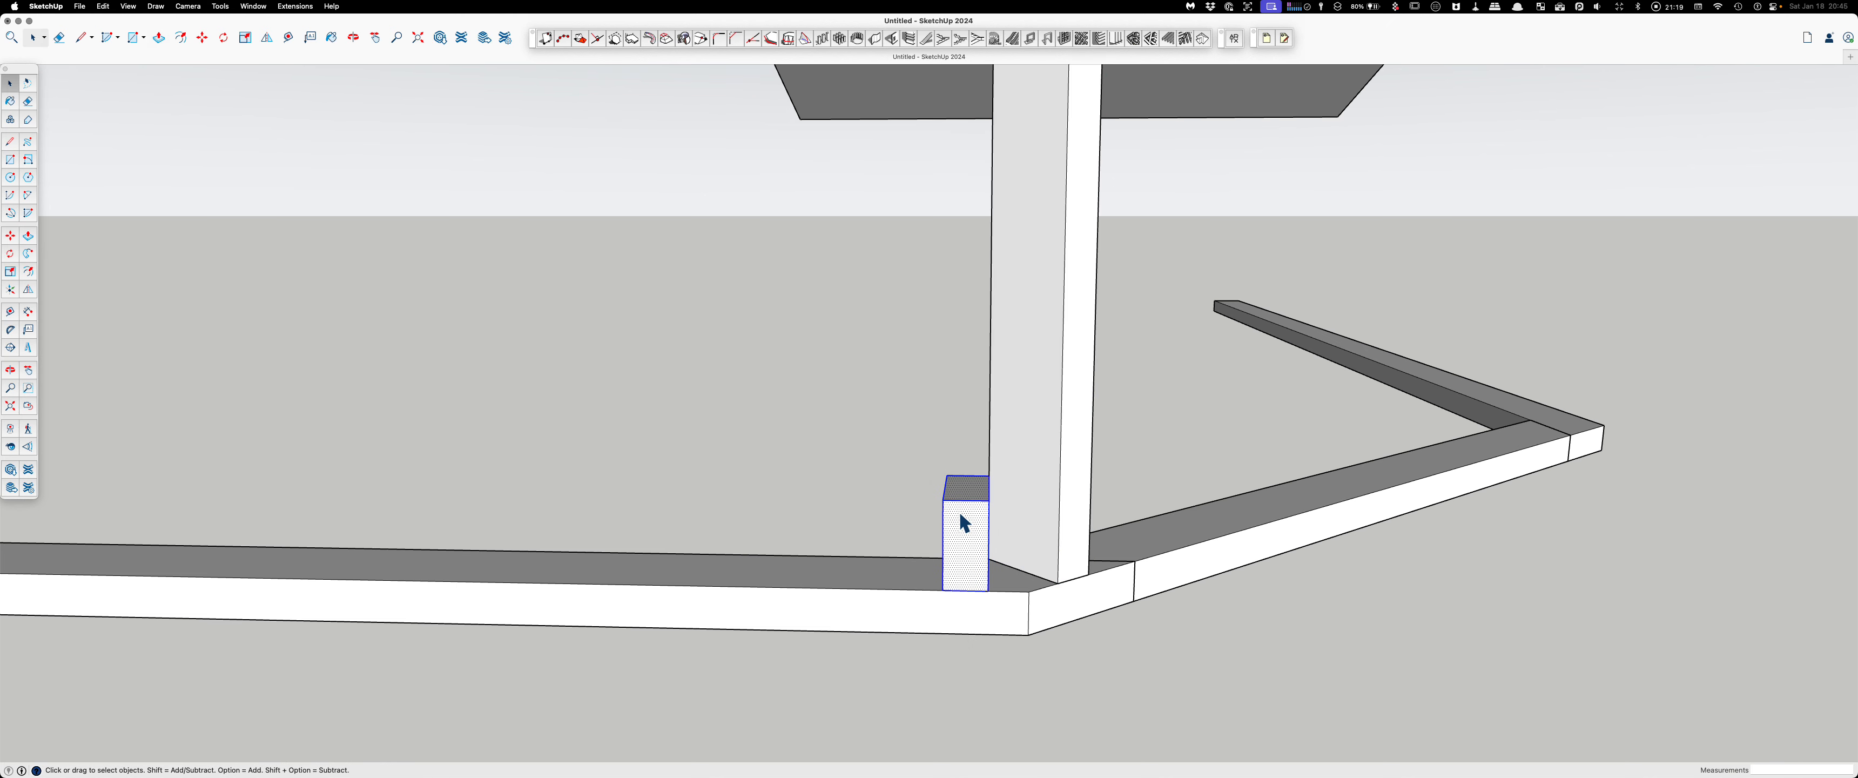
pyautogui.press('g')
# Step: Extend the second block to the underside of the long top plate to make a full-height post
pyautogui.moveTo(960, 513); pyautogui.dragTo(958, 185, button='middle')
pyautogui.press('t')
pyautogui.press('Tab')
pyautogui.click(923, 185)
pyautogui.moveTo(934, 208); pyautogui.dragTo(1152, 485, button='middle')
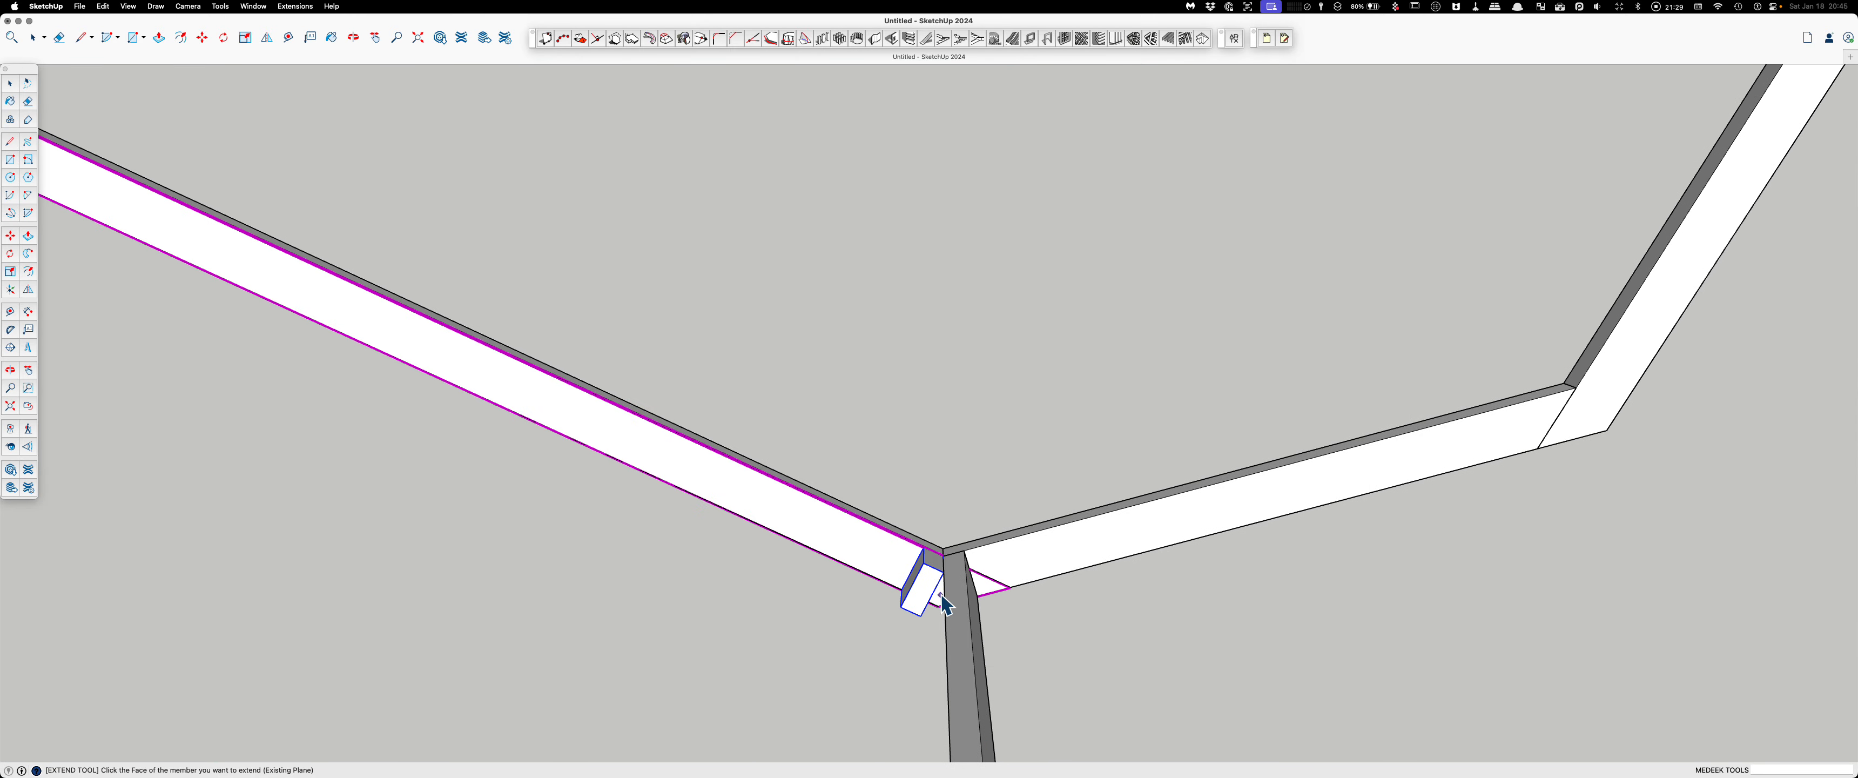
pyautogui.click(920, 593)
pyautogui.scroll(-10, 998, 498)
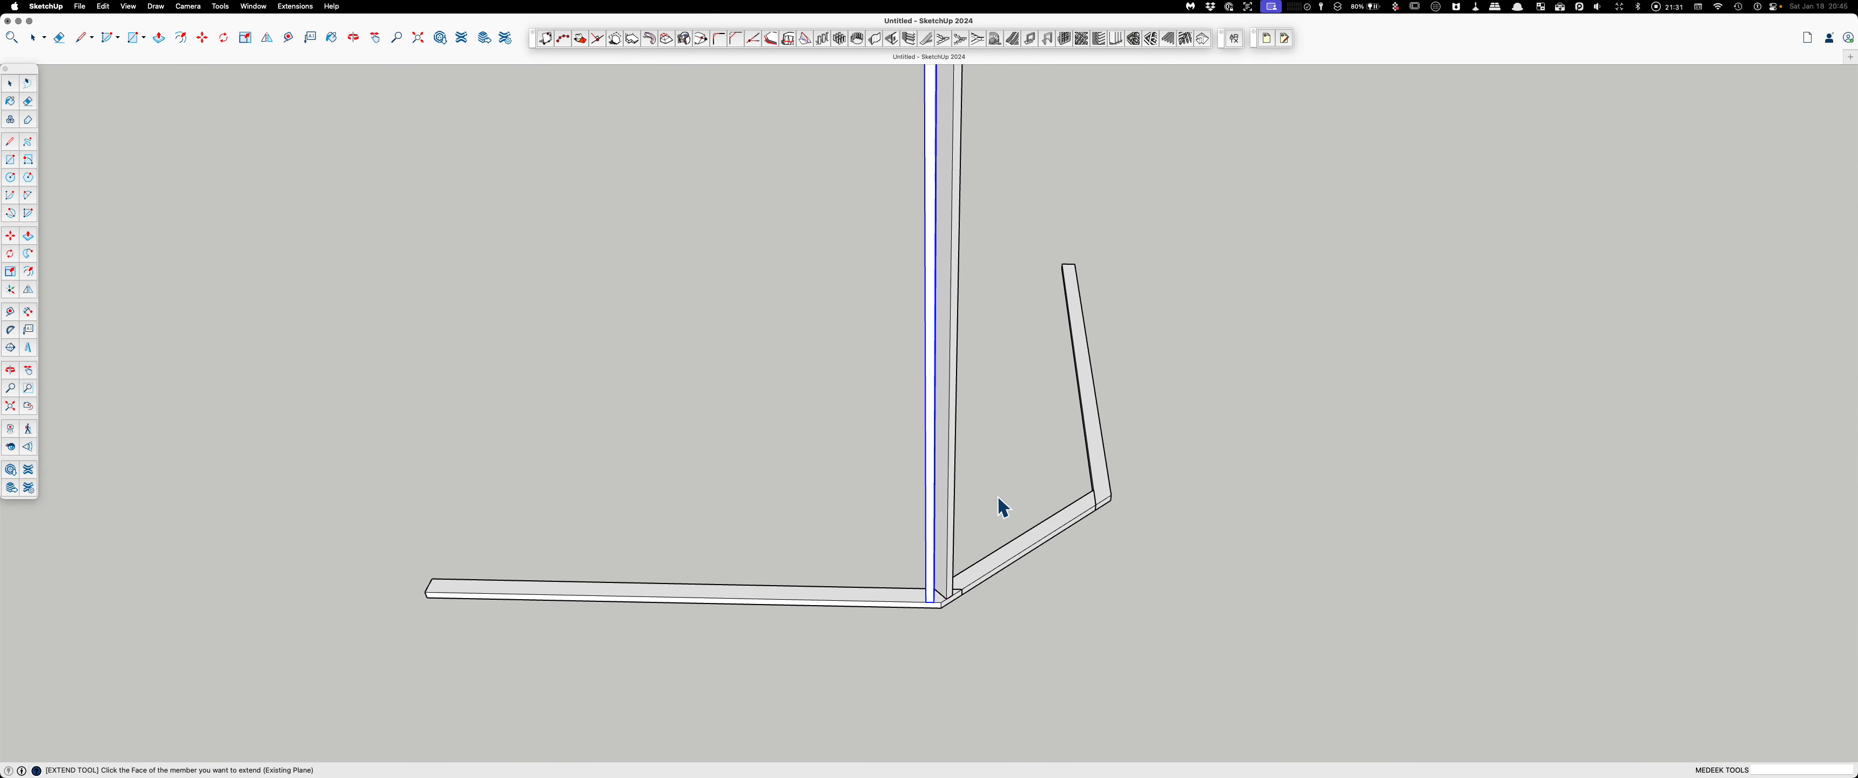
# Step: Add a full-height post at the other corner of the connecting plate
pyautogui.press('space')
pyautogui.moveTo(997, 497); pyautogui.dragTo(979, 401, button='middle')
pyautogui.scroll(3, 978, 402)
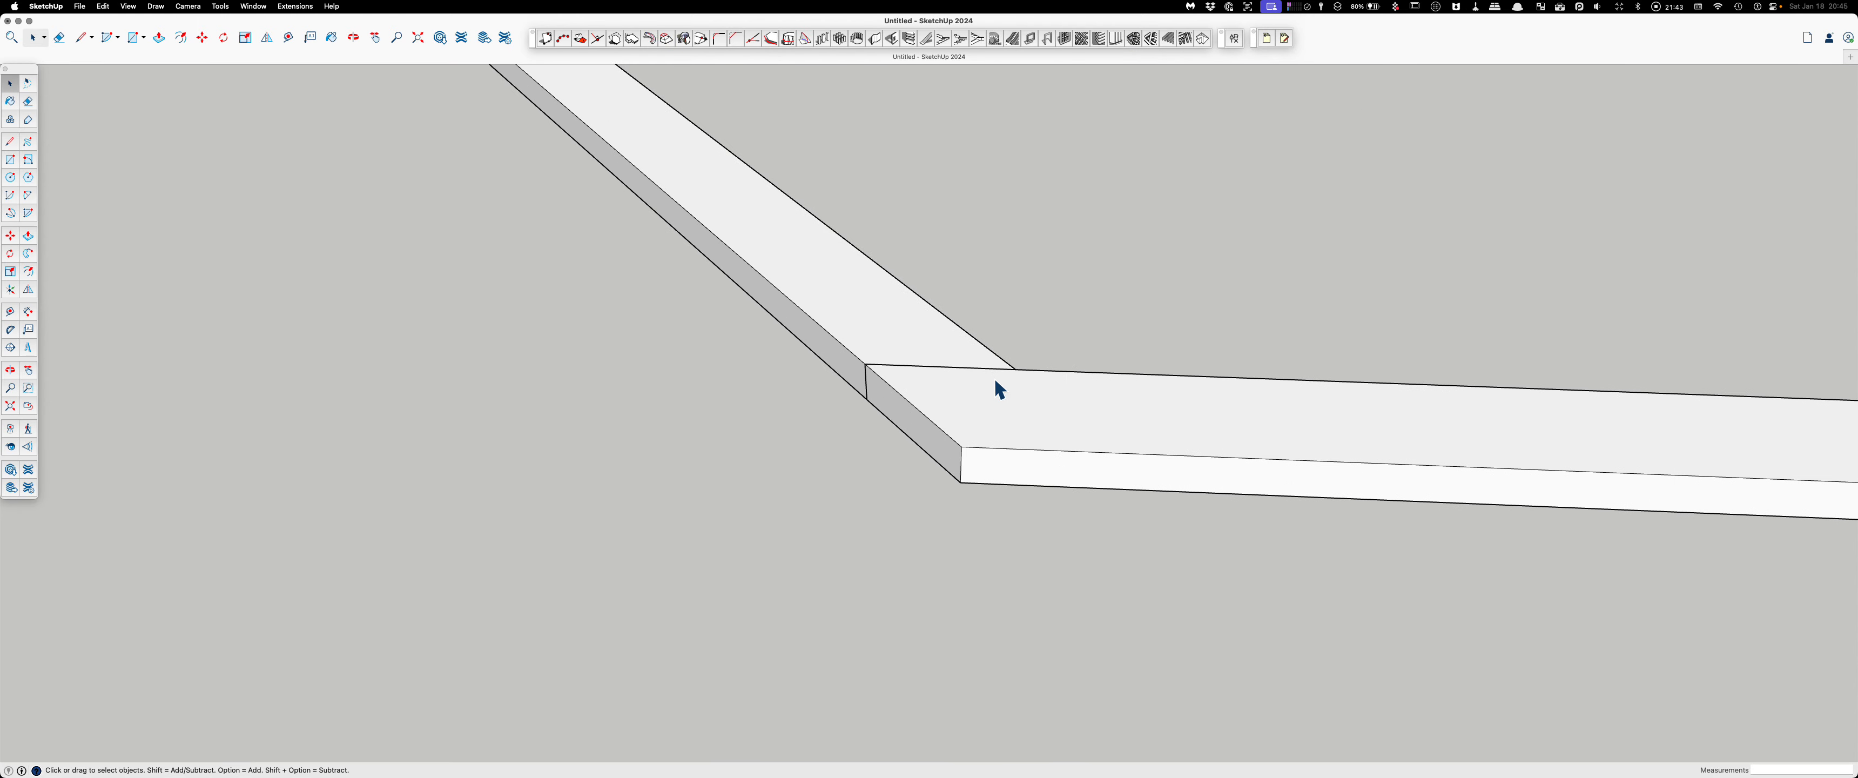
pyautogui.press('r')
pyautogui.press('space')
# Step: Copy the connecting plate's post at the double-post corner and paste it next to the detached translucent board
pyautogui.click(1214, 387)
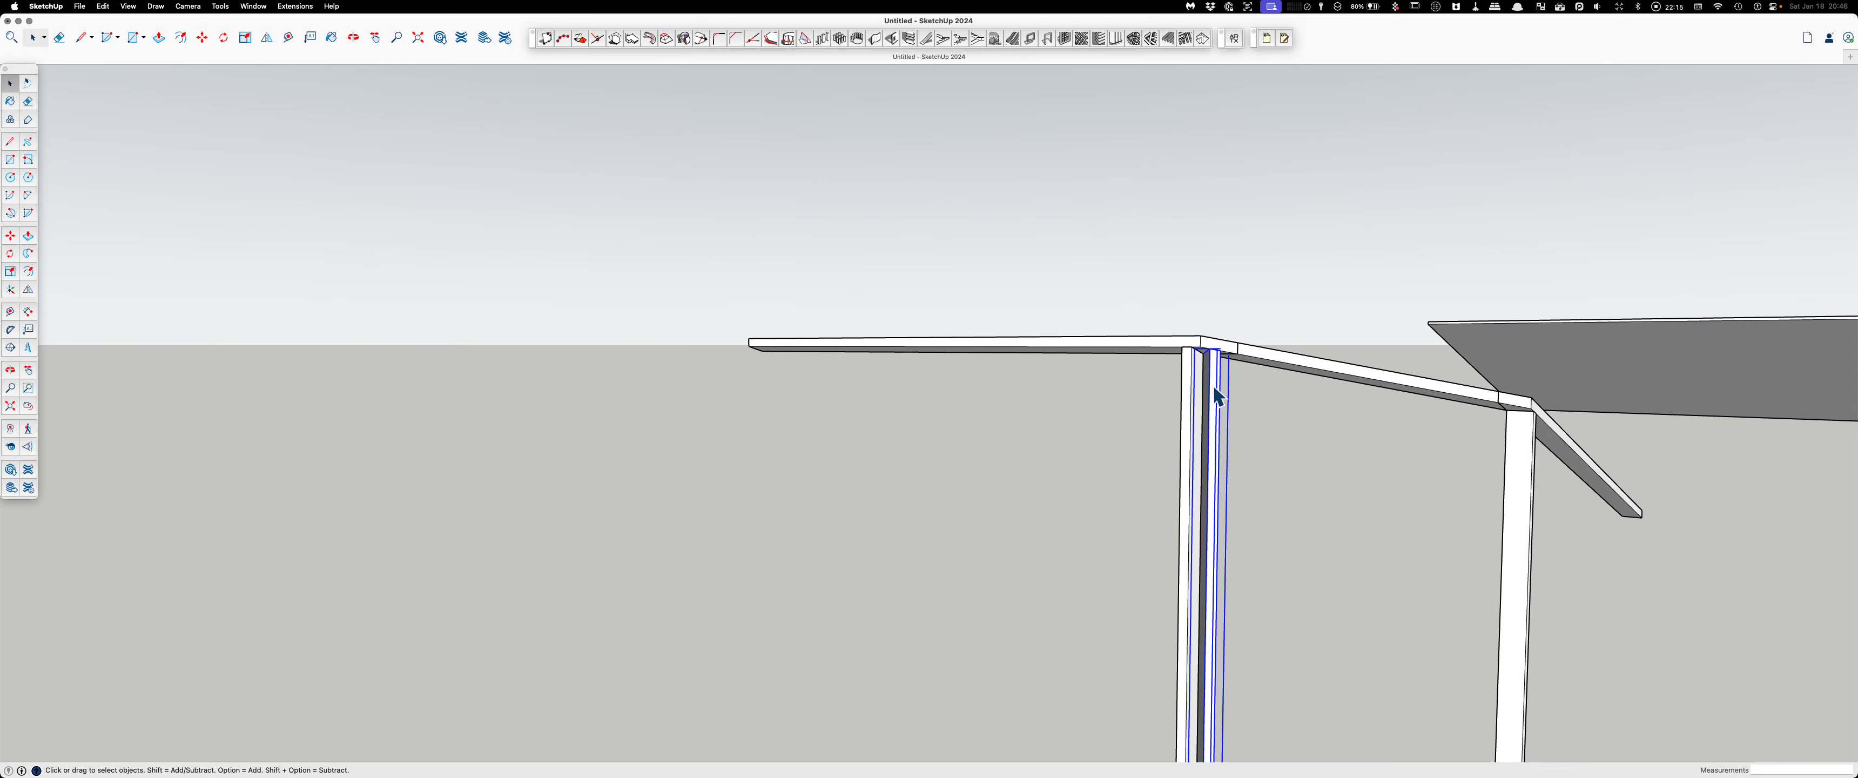
pyautogui.press('super+c')
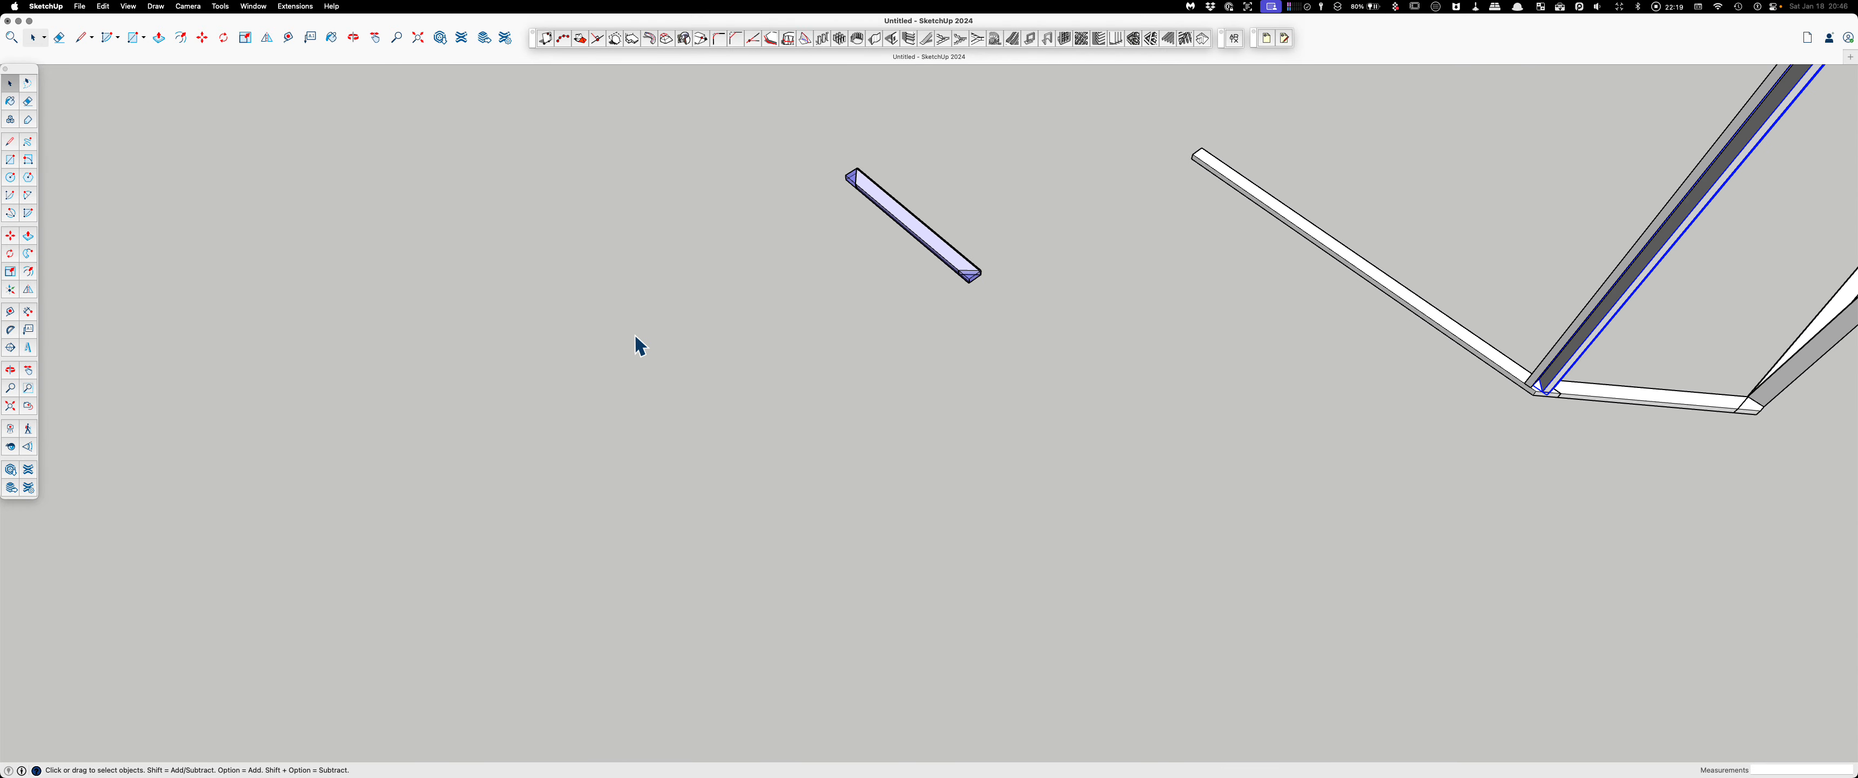
pyautogui.press('super+v')
pyautogui.click(857, 576)
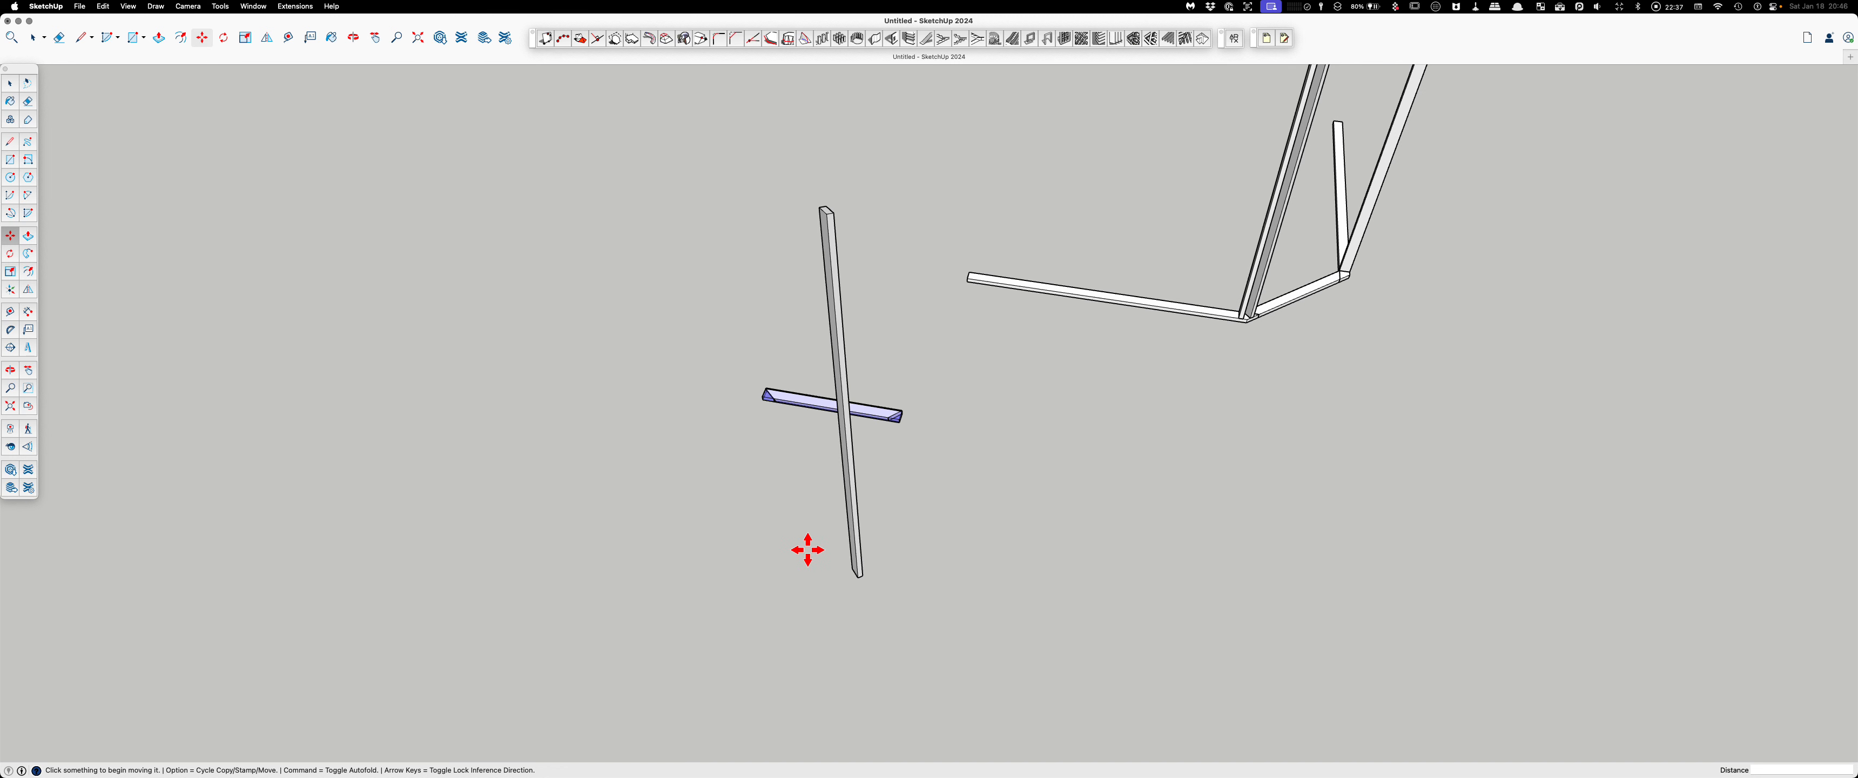
pyautogui.press('Escape')
pyautogui.press('space')
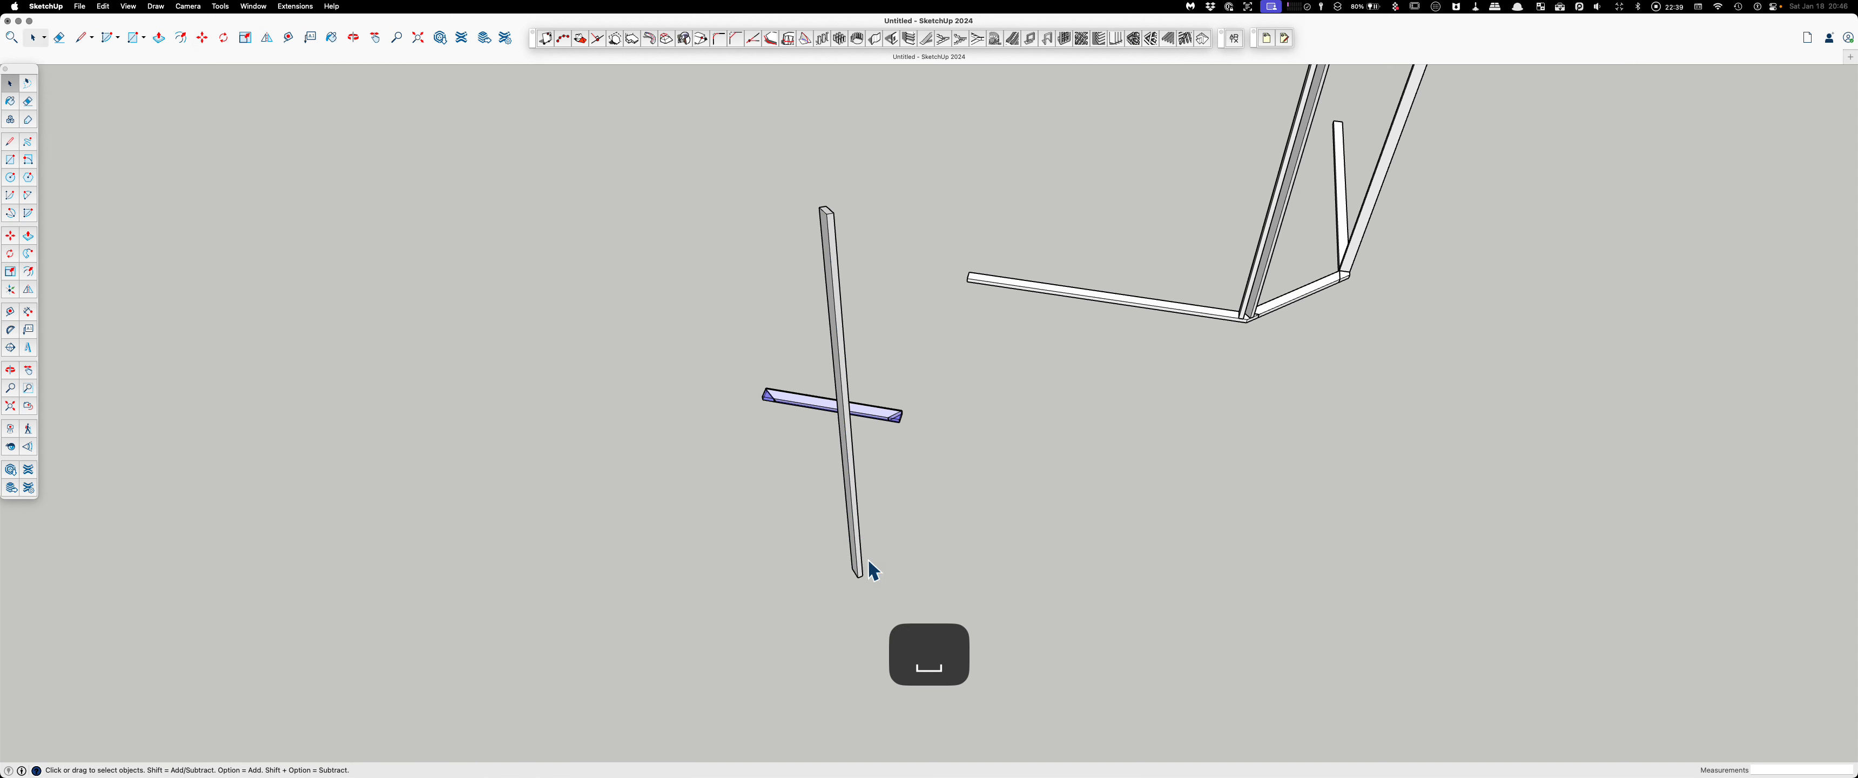
pyautogui.click(857, 574)
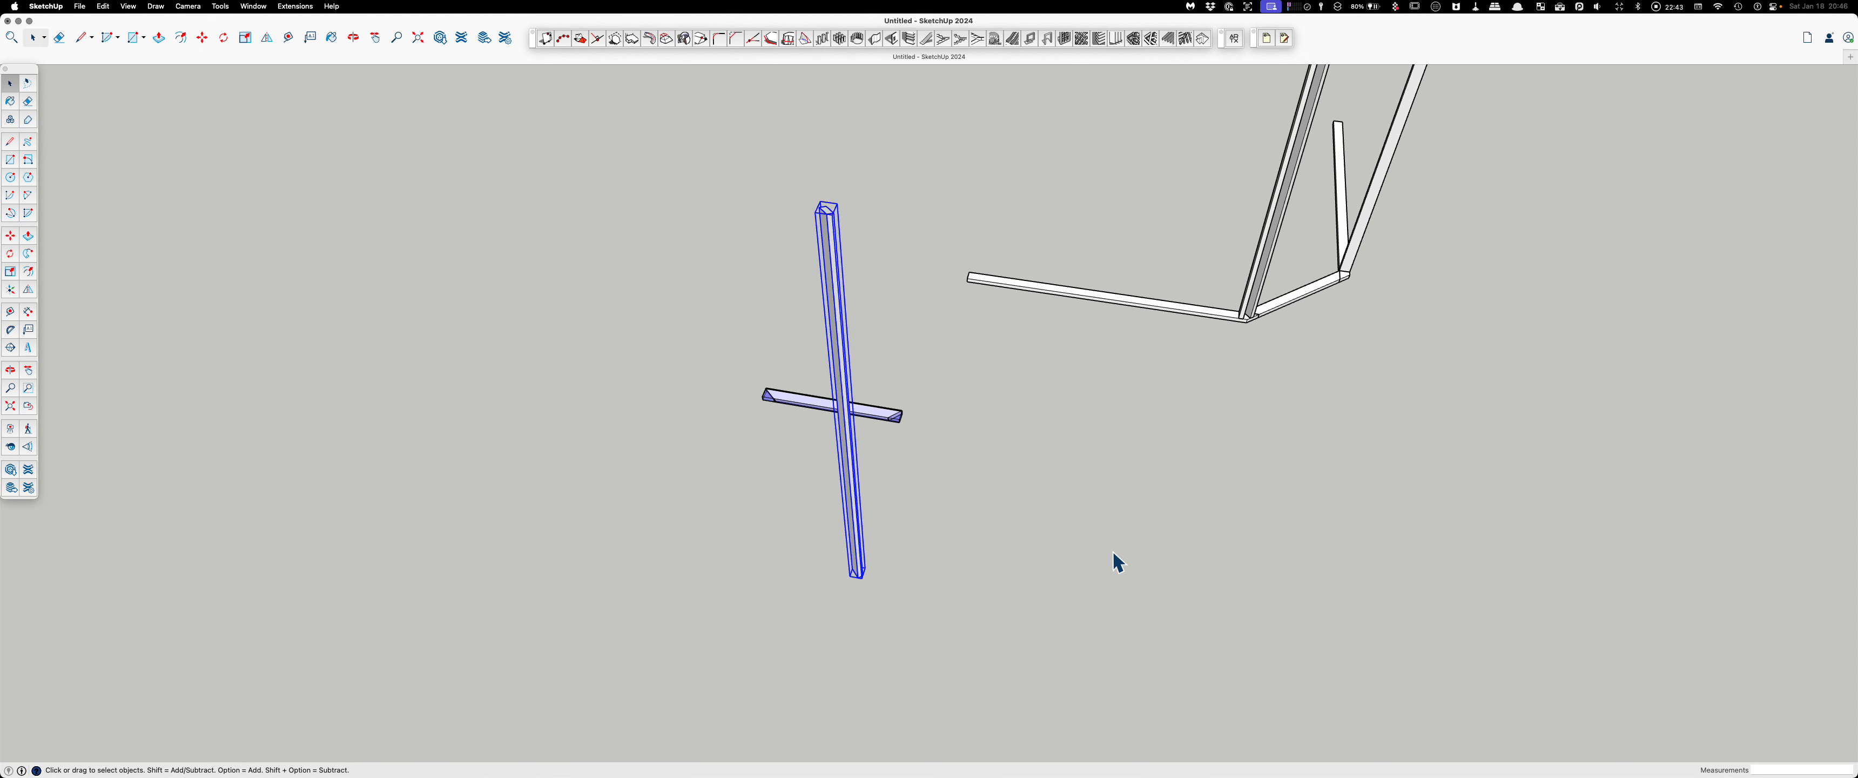
pyautogui.press('q')
pyautogui.scroll(5, 1371, 361)
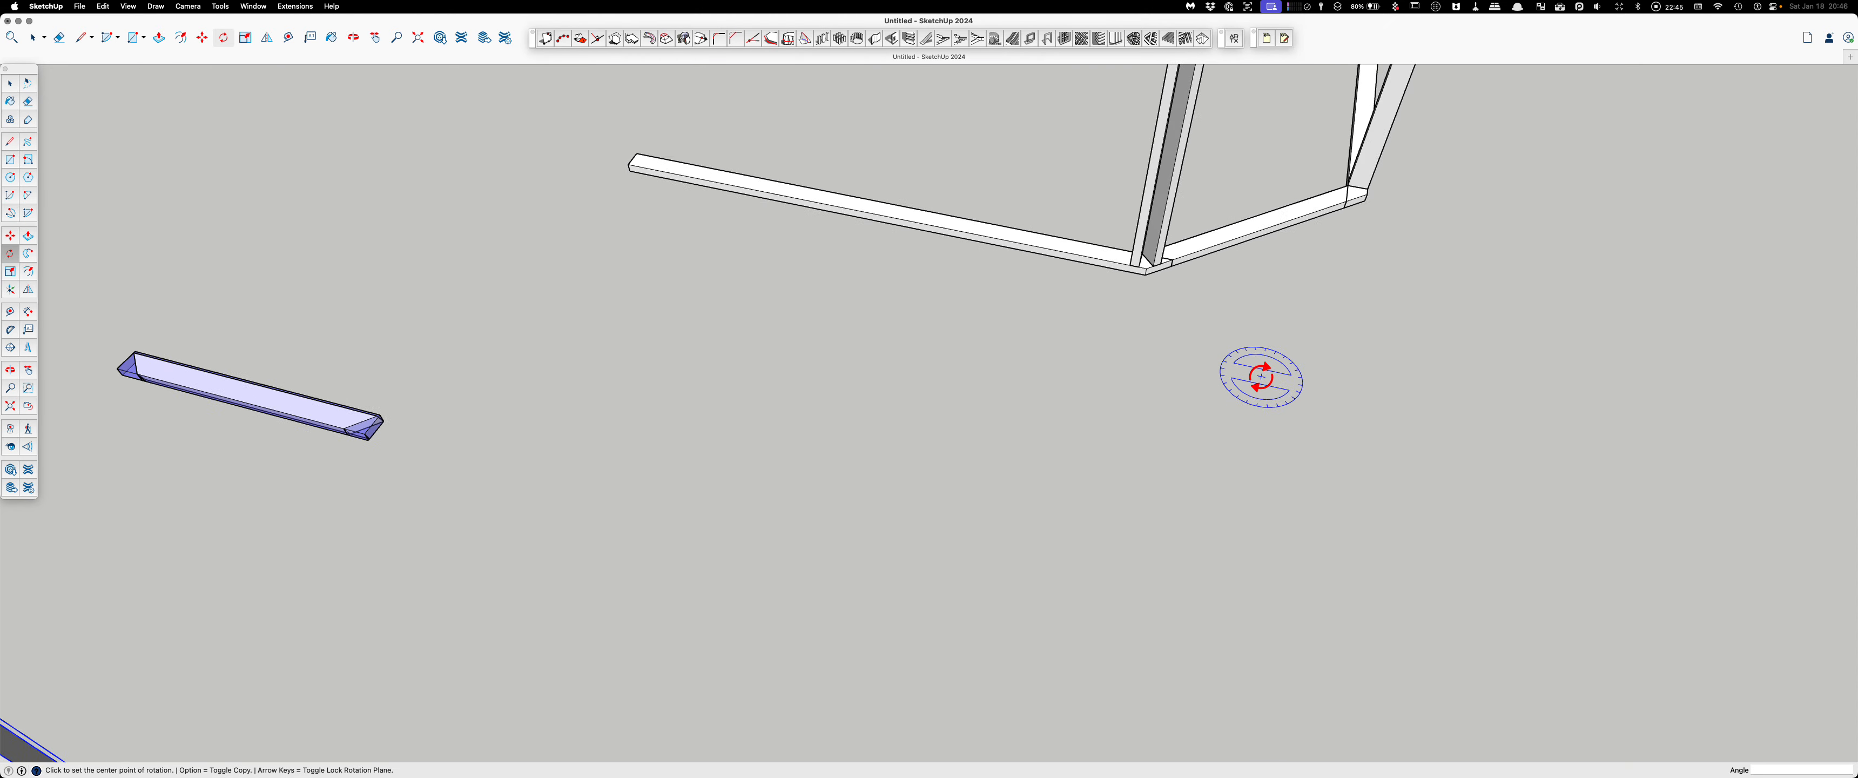
pyautogui.scroll(8, 1129, 374)
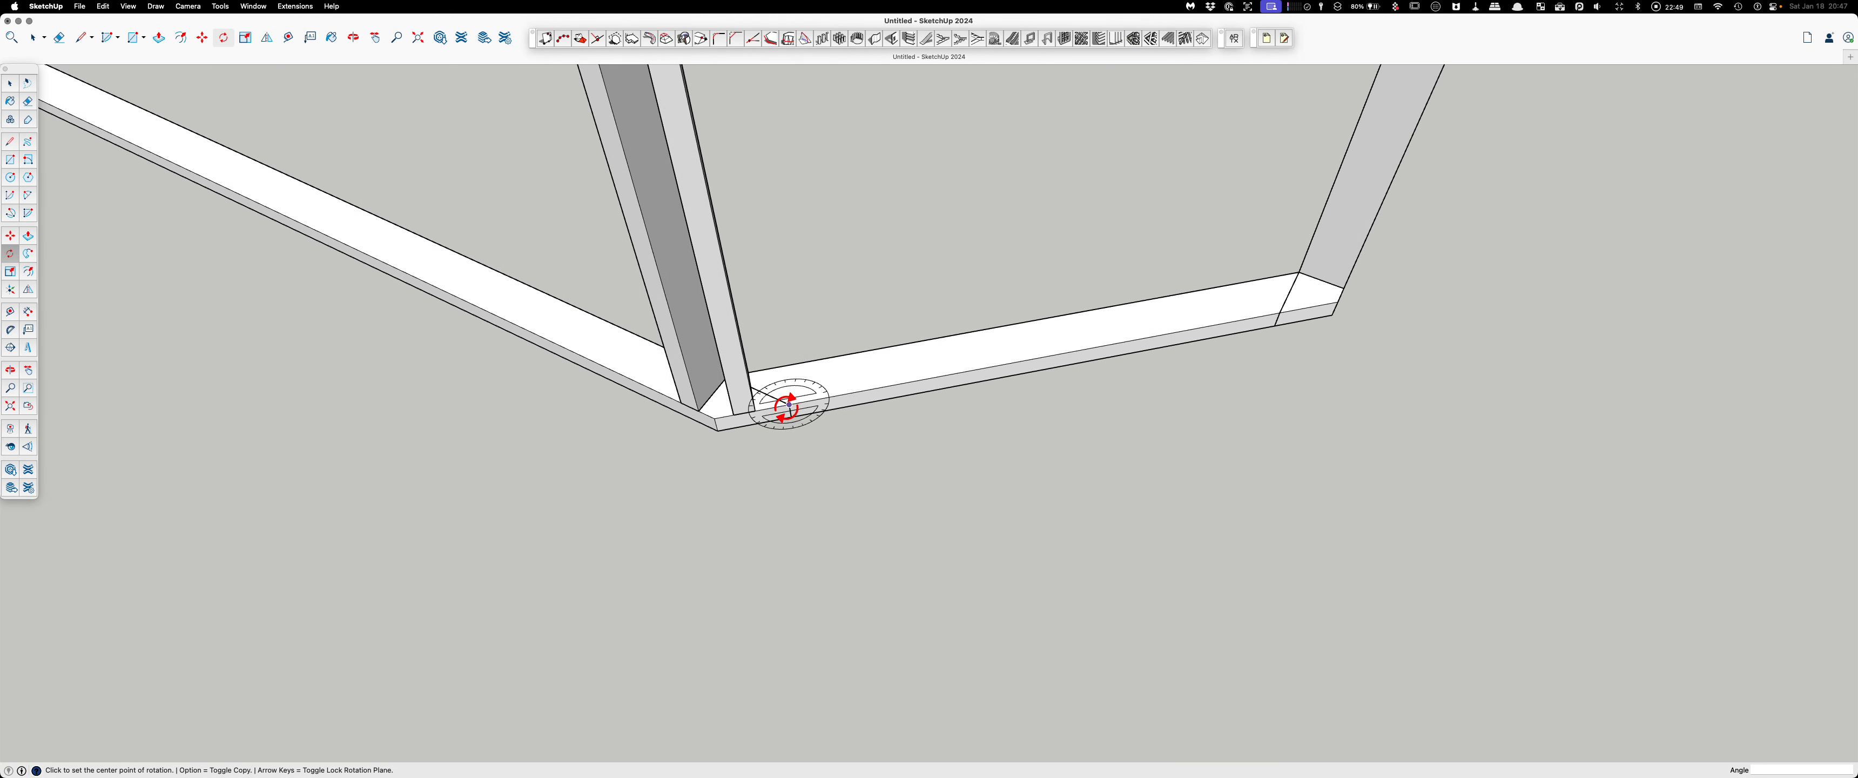
pyautogui.click(789, 404)
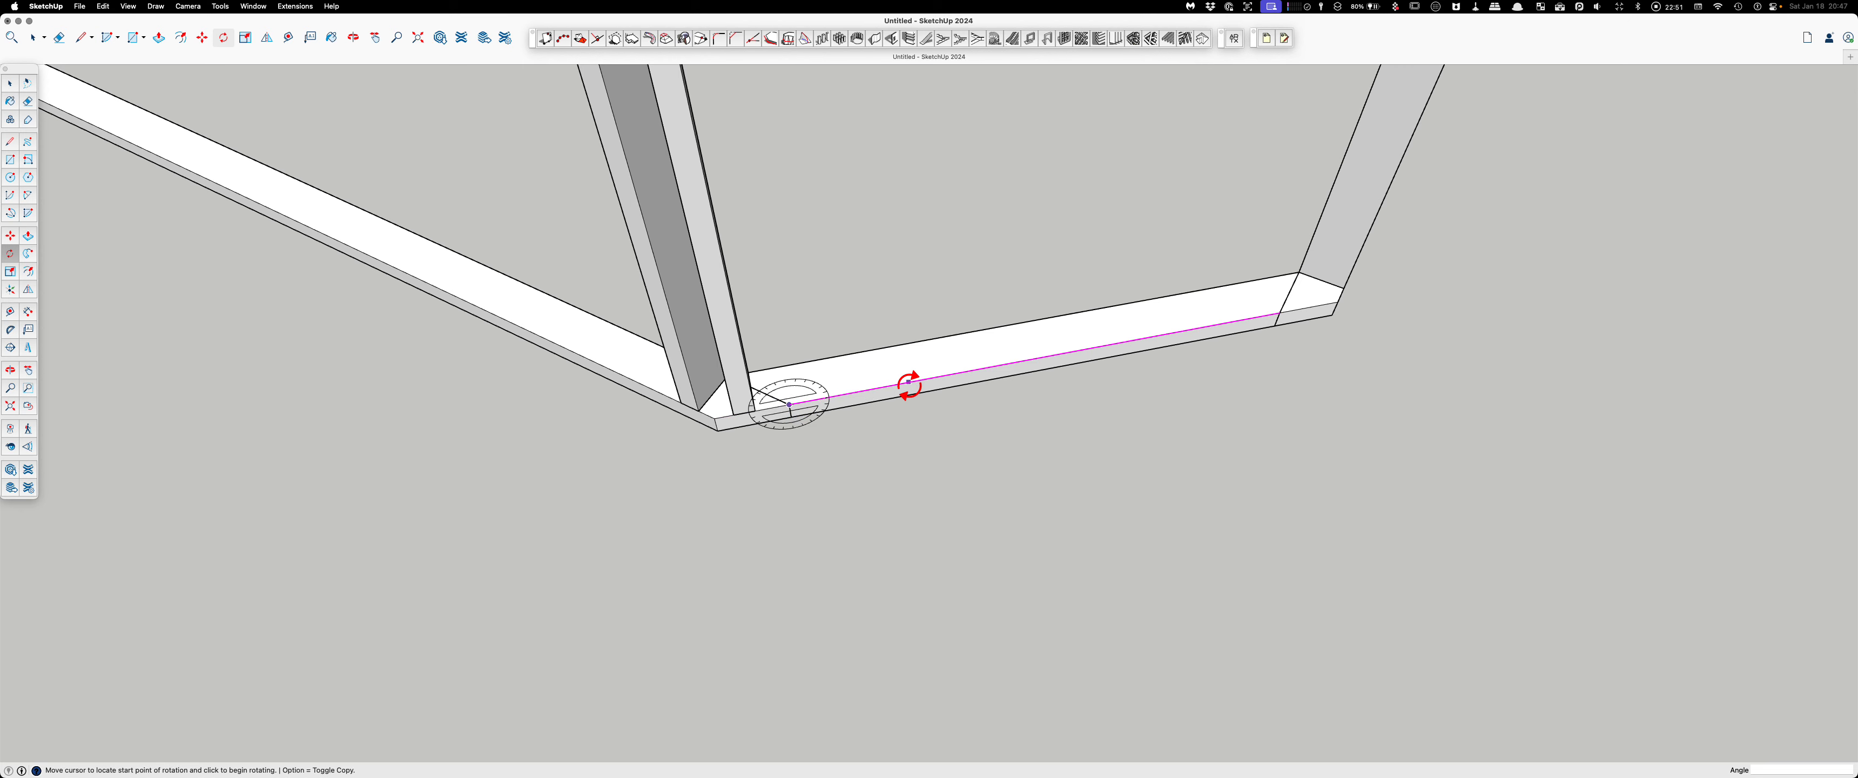
pyautogui.press('Escape')
pyautogui.press('space')
# Step: Rotate the pasted post about the vertical axis, using the connecting plate's front edge as reference, to square it to the model axes
pyautogui.scroll(-10, 1331, 383)
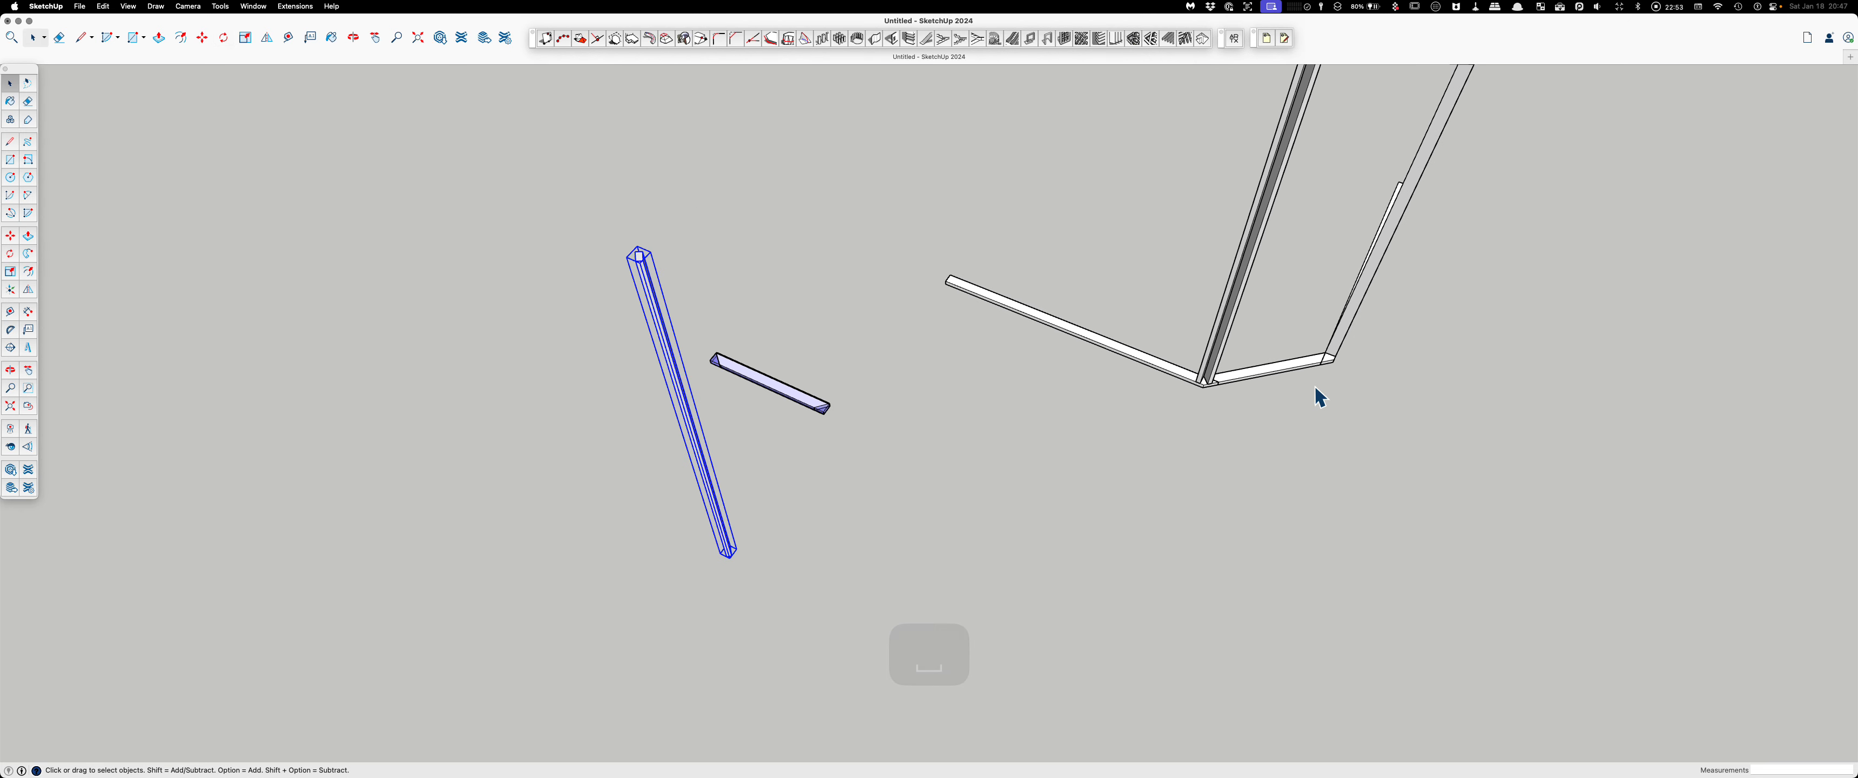
pyautogui.click(761, 554)
pyautogui.click(729, 540)
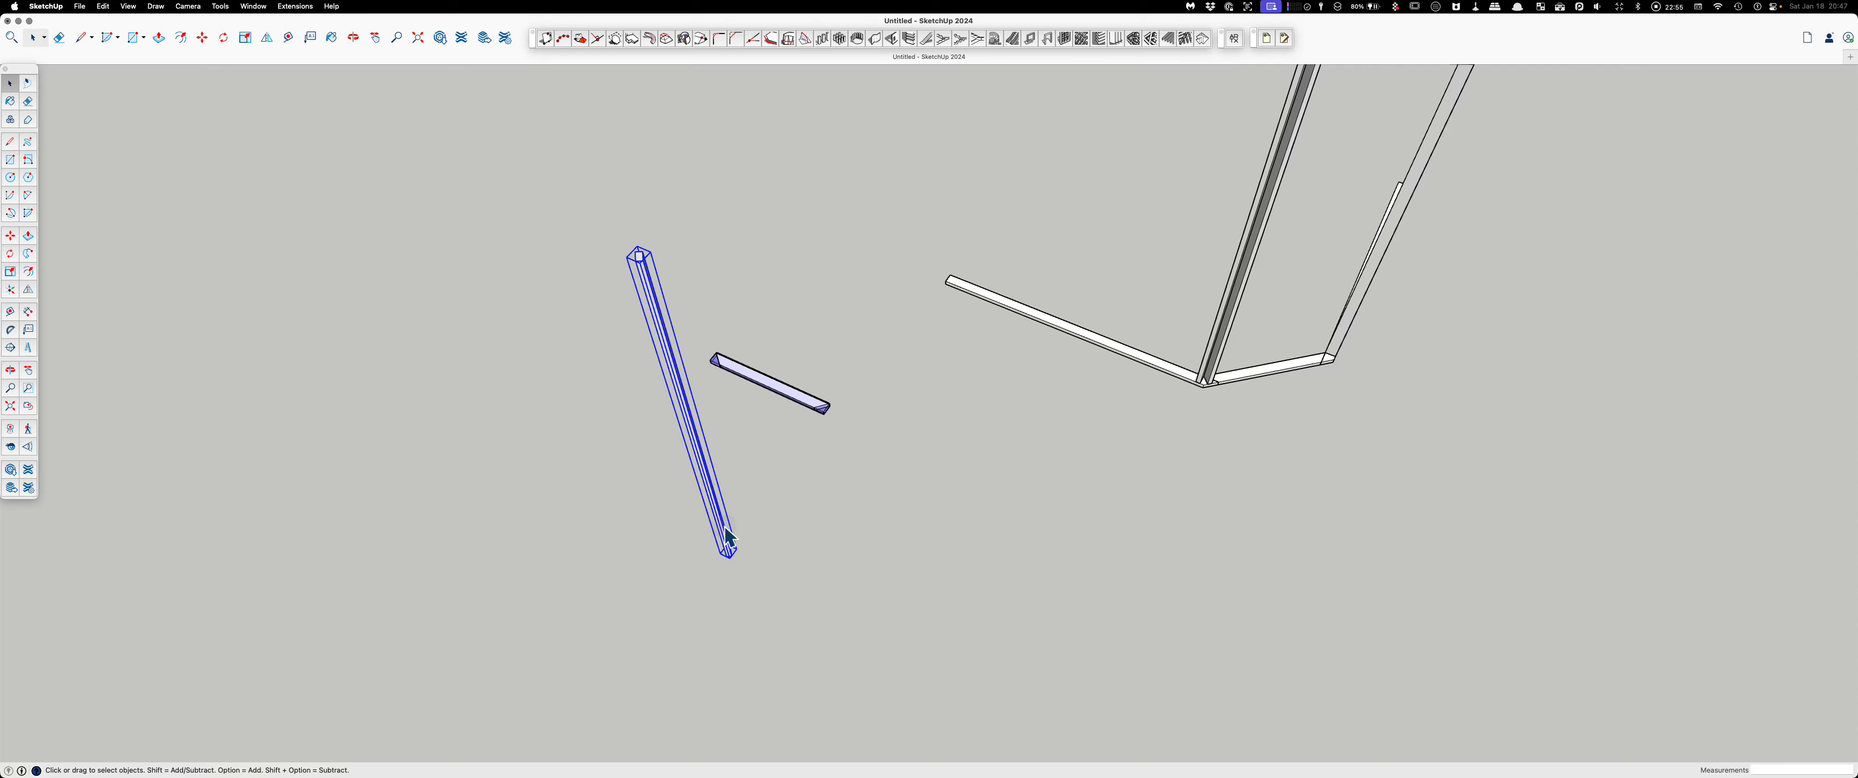
pyautogui.press('q')
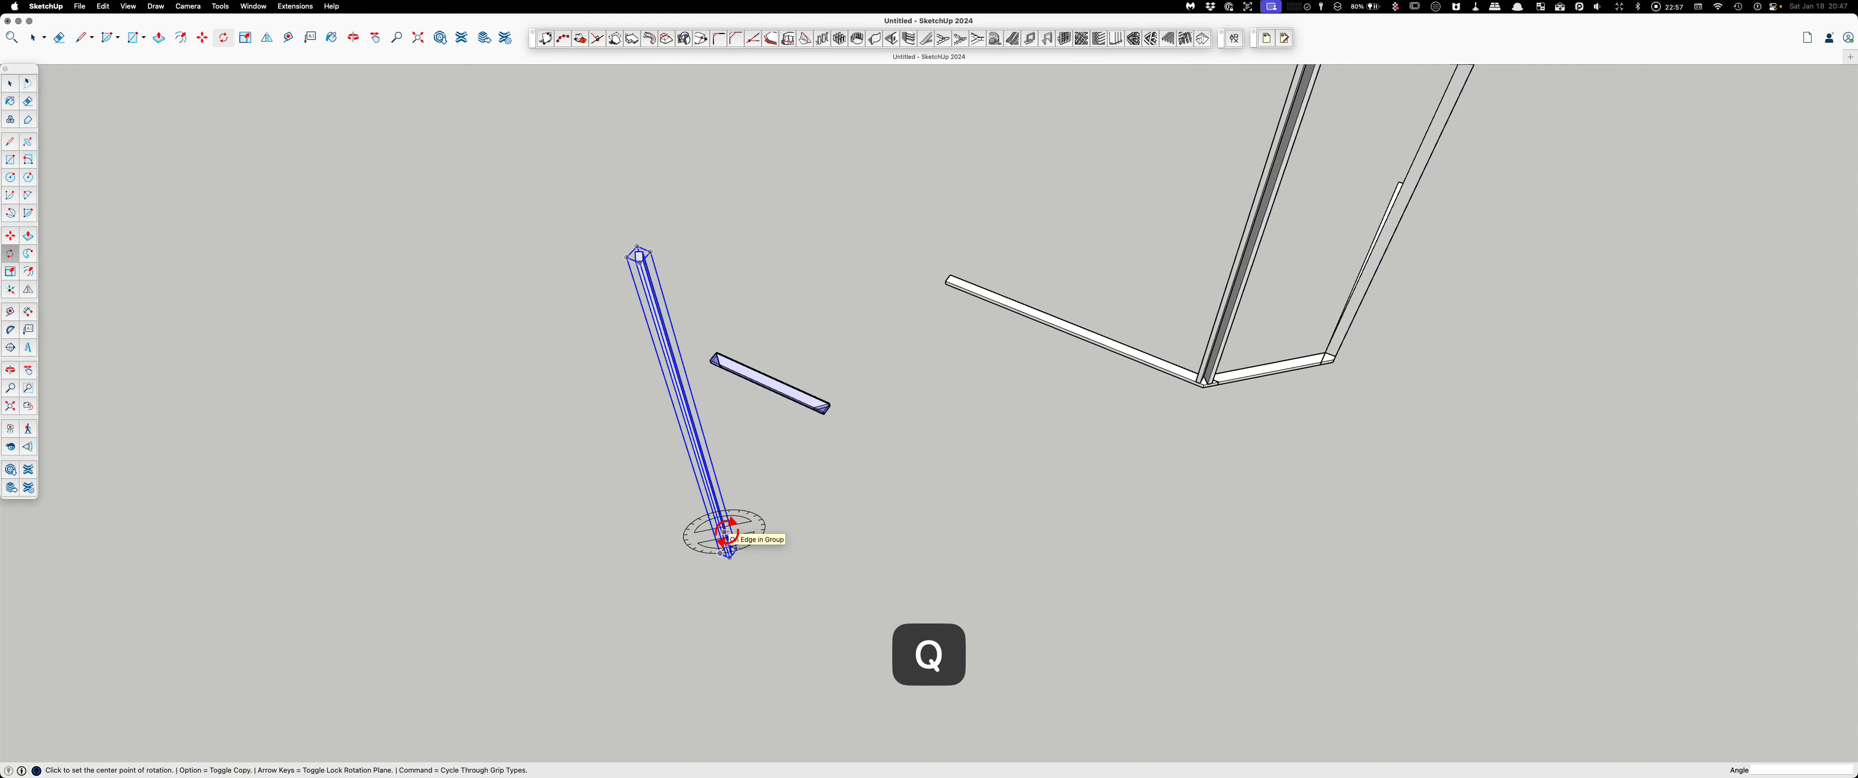
pyautogui.scroll(5, 987, 539)
pyautogui.scroll(3, 865, 477)
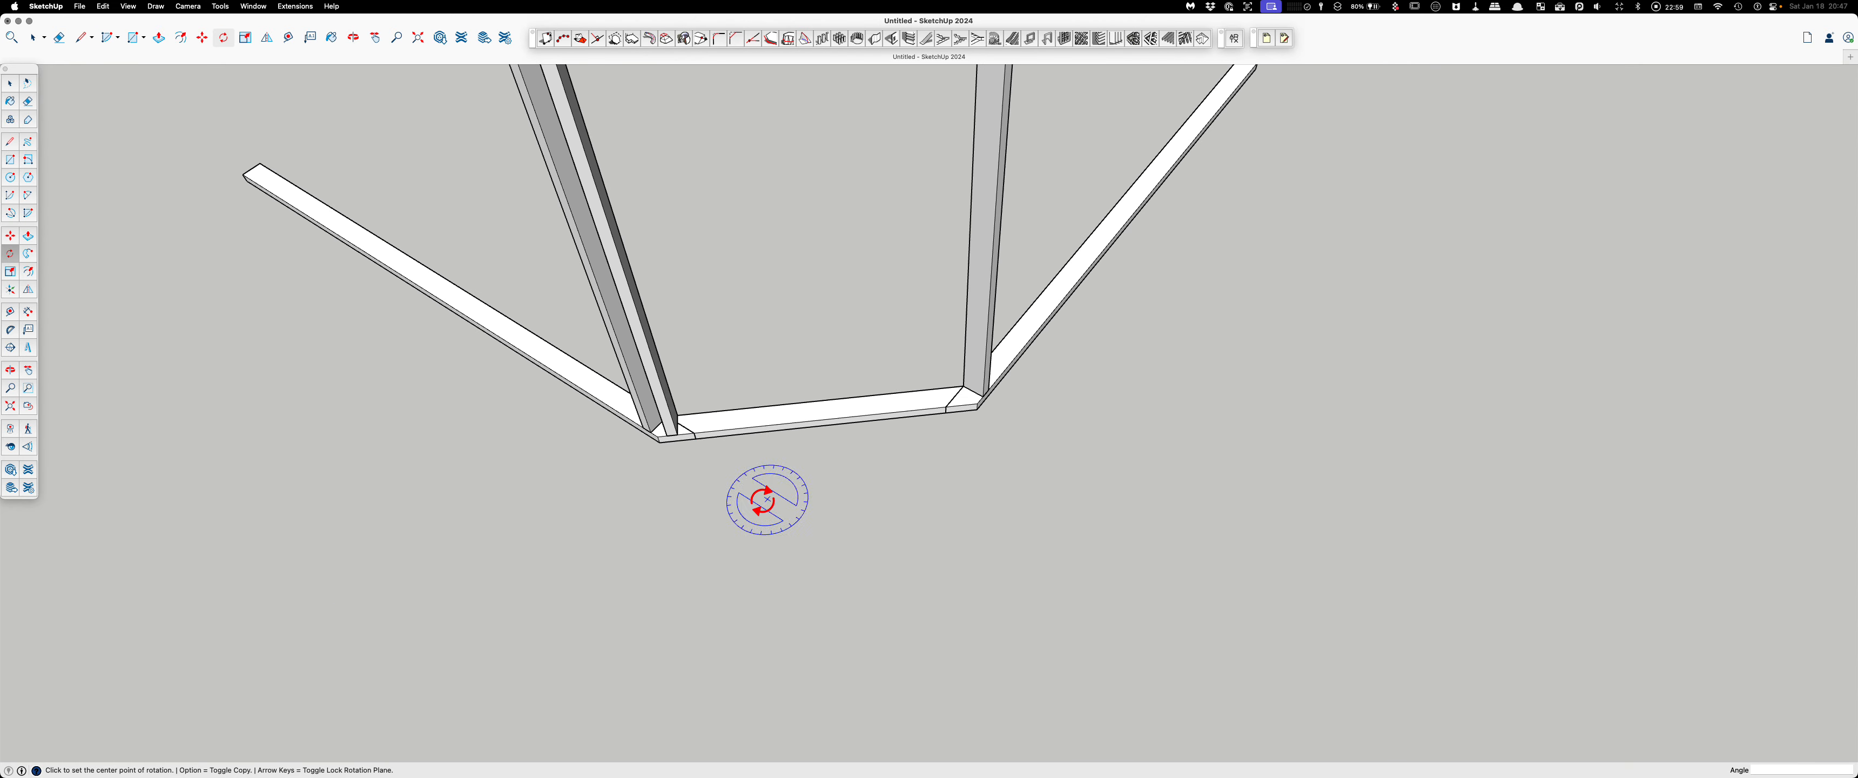
pyautogui.press('Up')
pyautogui.scroll(2, 659, 490)
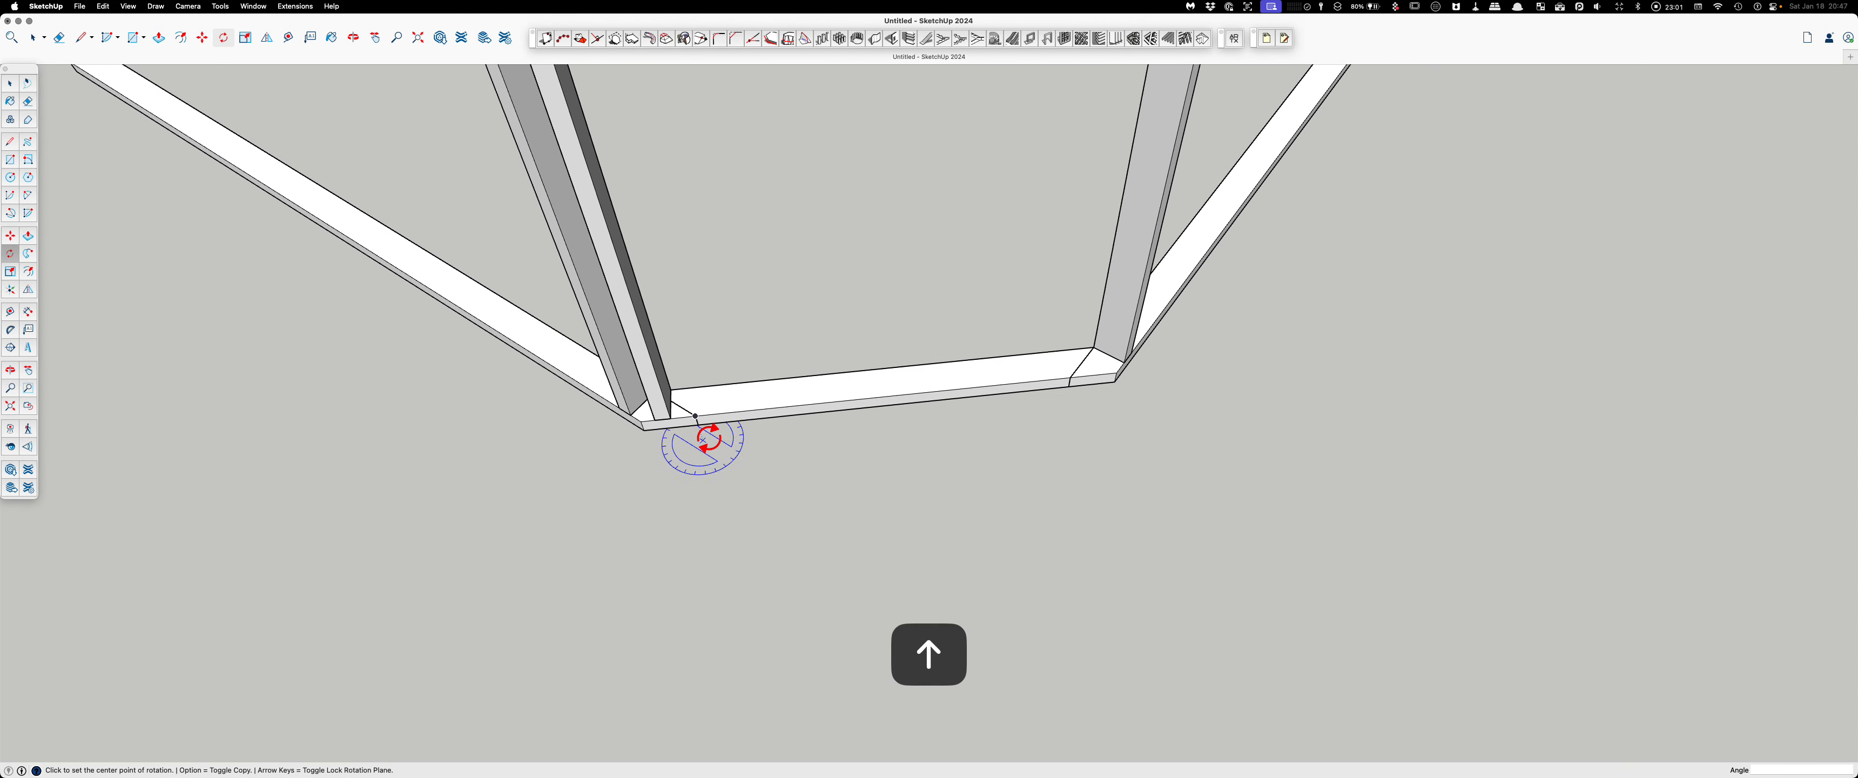
pyautogui.click(695, 415)
pyautogui.click(843, 400)
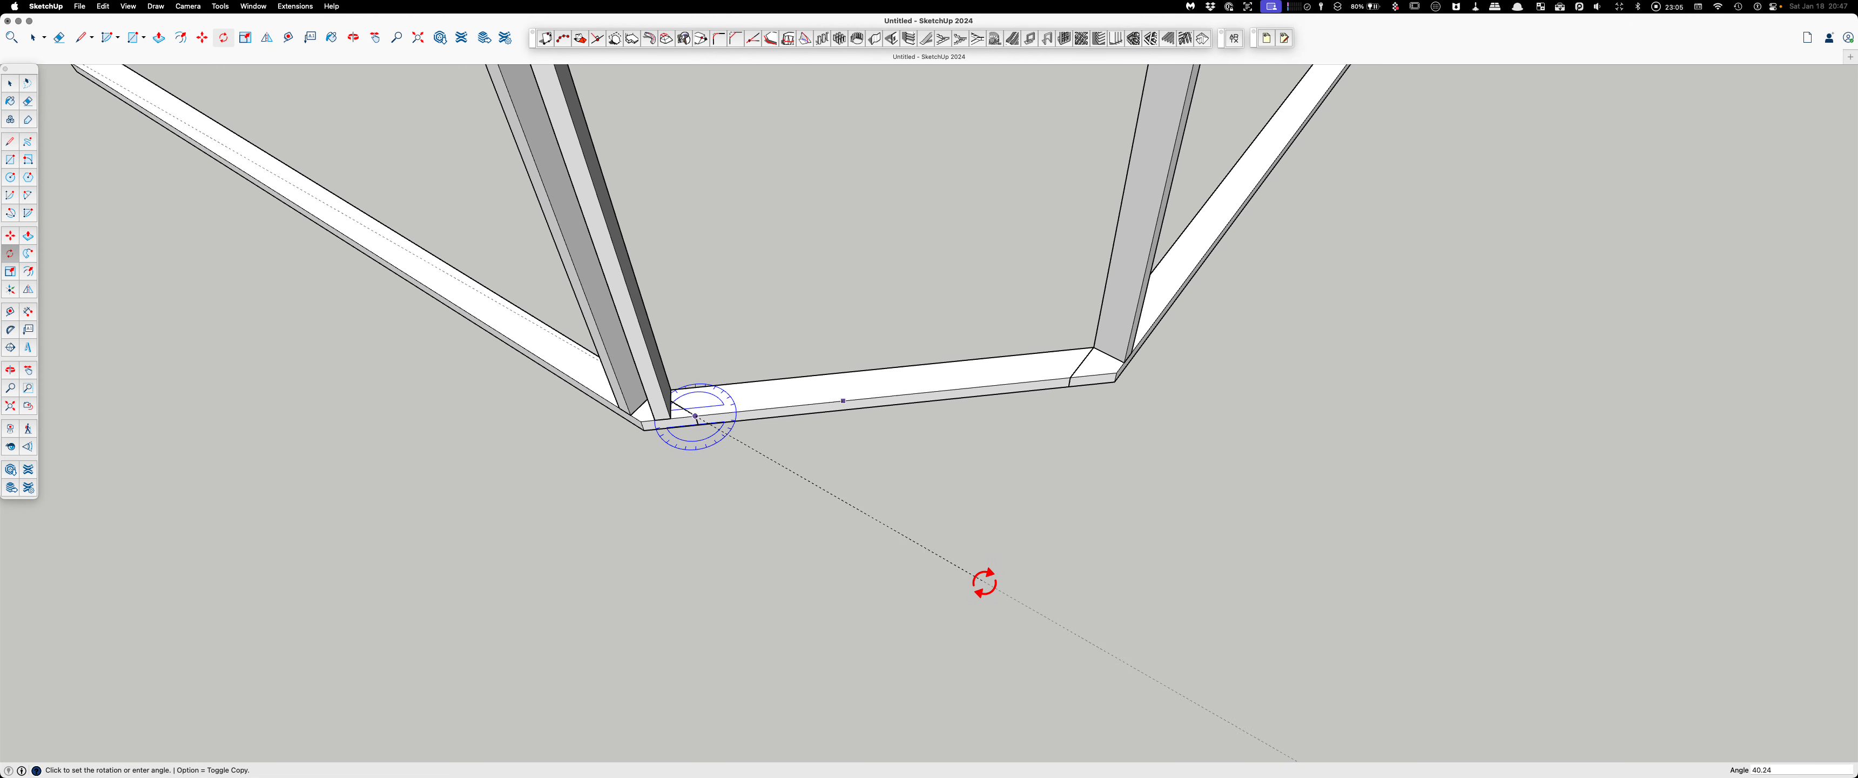
pyautogui.click(983, 590)
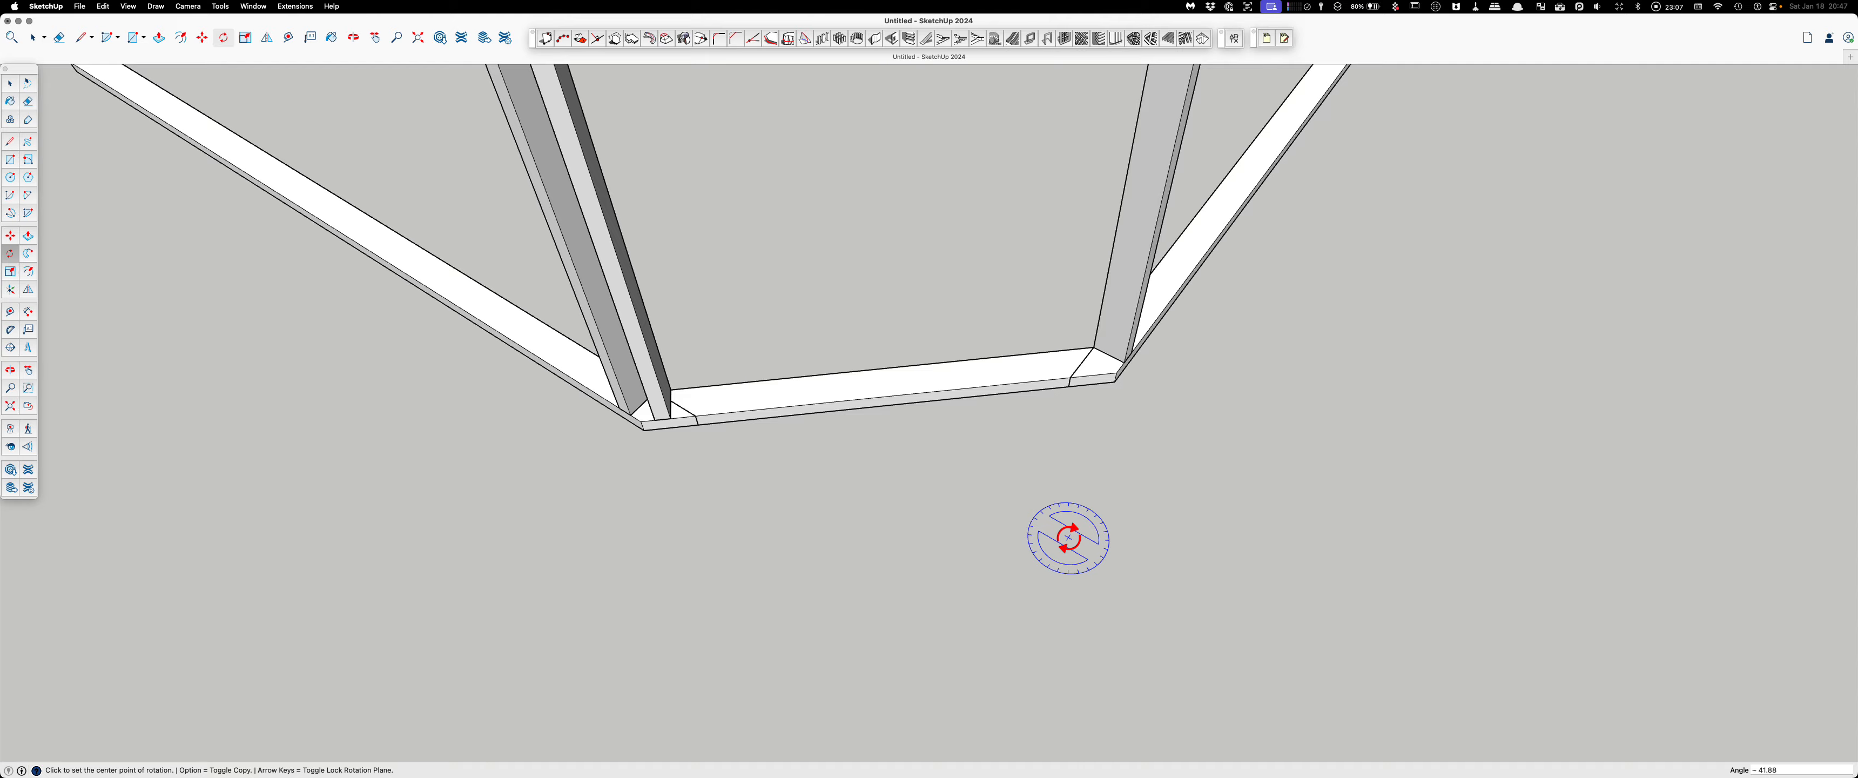
pyautogui.press('space')
# Step: Lay the pasted post down flat by rotating it about the green axis at its lower end
pyautogui.scroll(-8, 1232, 498)
pyautogui.moveTo(652, 350); pyautogui.dragTo(1053, 421, button='middle')
pyautogui.scroll(5, 950, 526)
pyautogui.scroll(2, 932, 542)
pyautogui.click(1004, 393)
pyautogui.scroll(2, 985, 505)
pyautogui.scroll(3, 1054, 422)
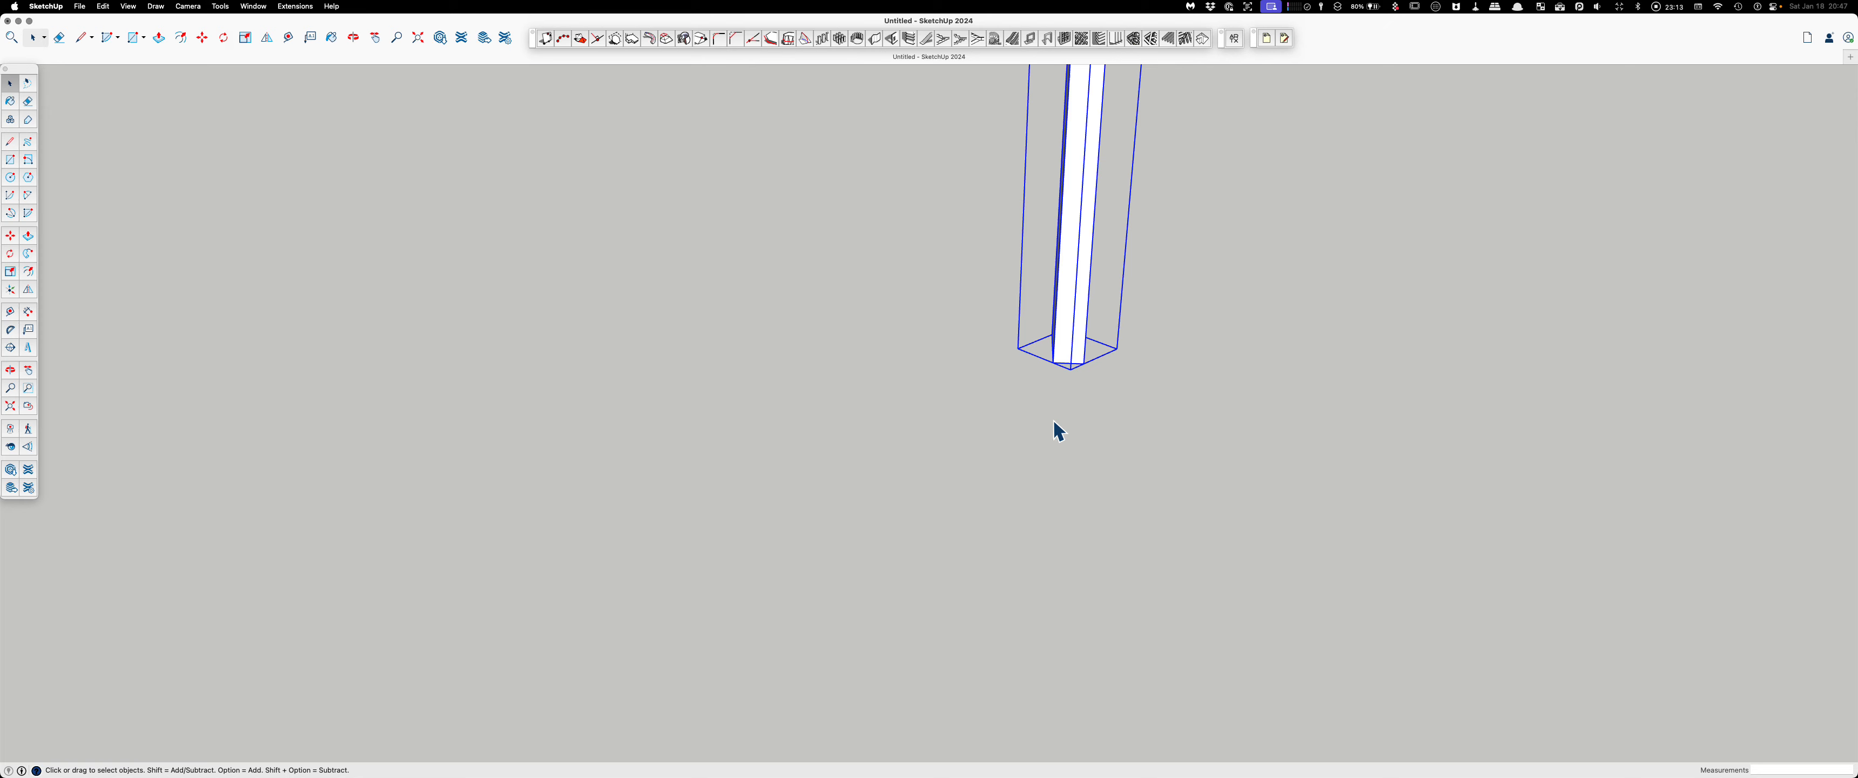
pyautogui.press('q')
pyautogui.scroll(2, 1054, 365)
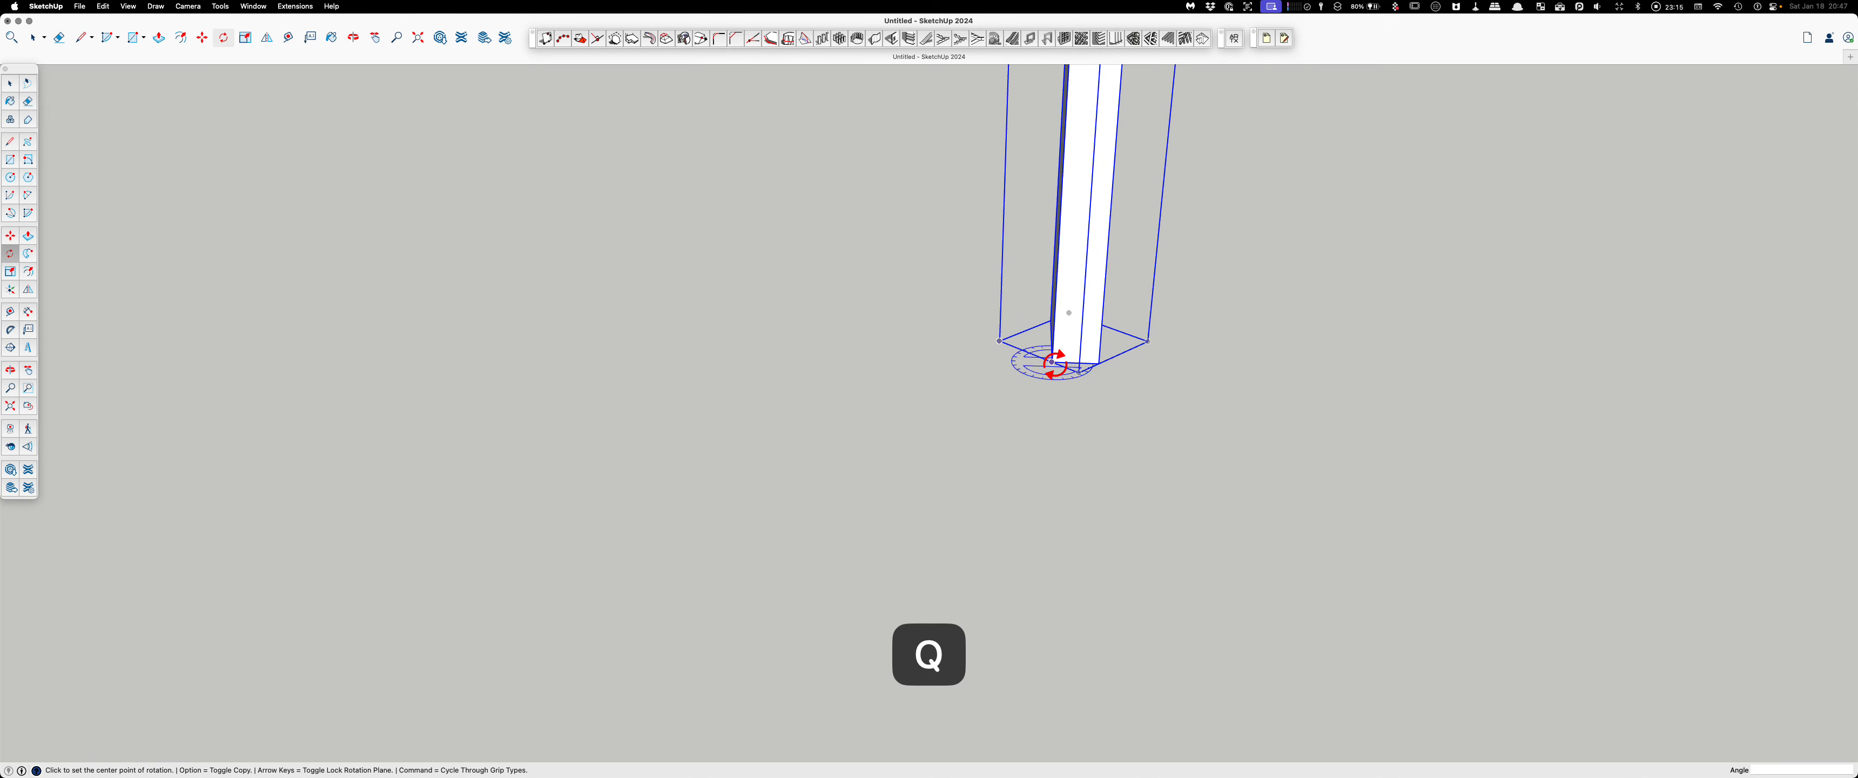
pyautogui.press('Left')
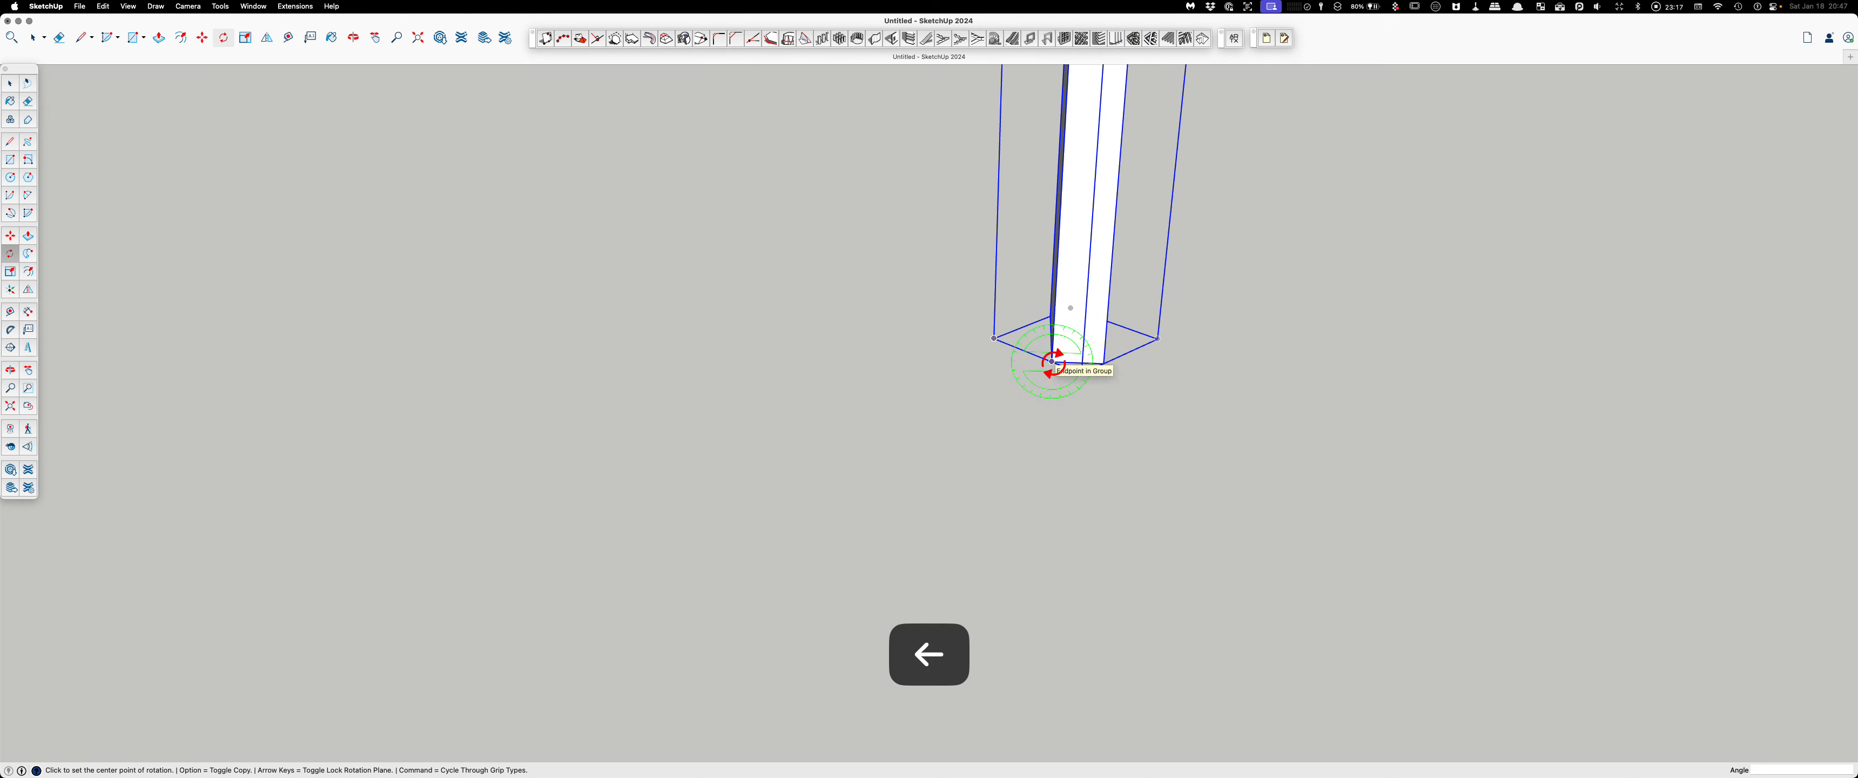
pyautogui.click(1052, 361)
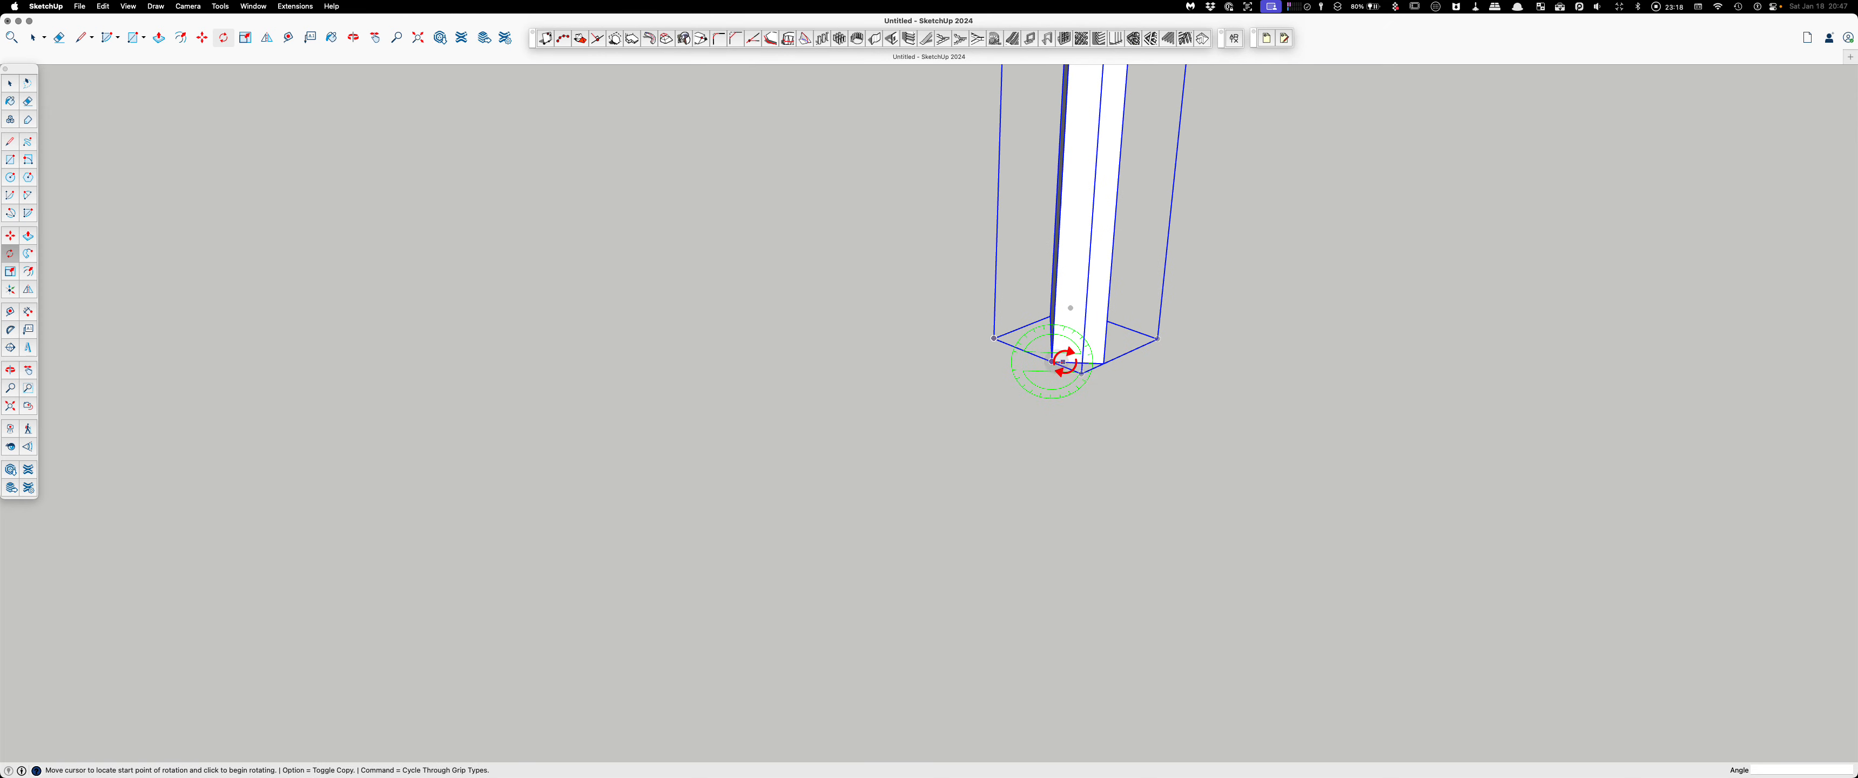
pyautogui.click(1102, 363)
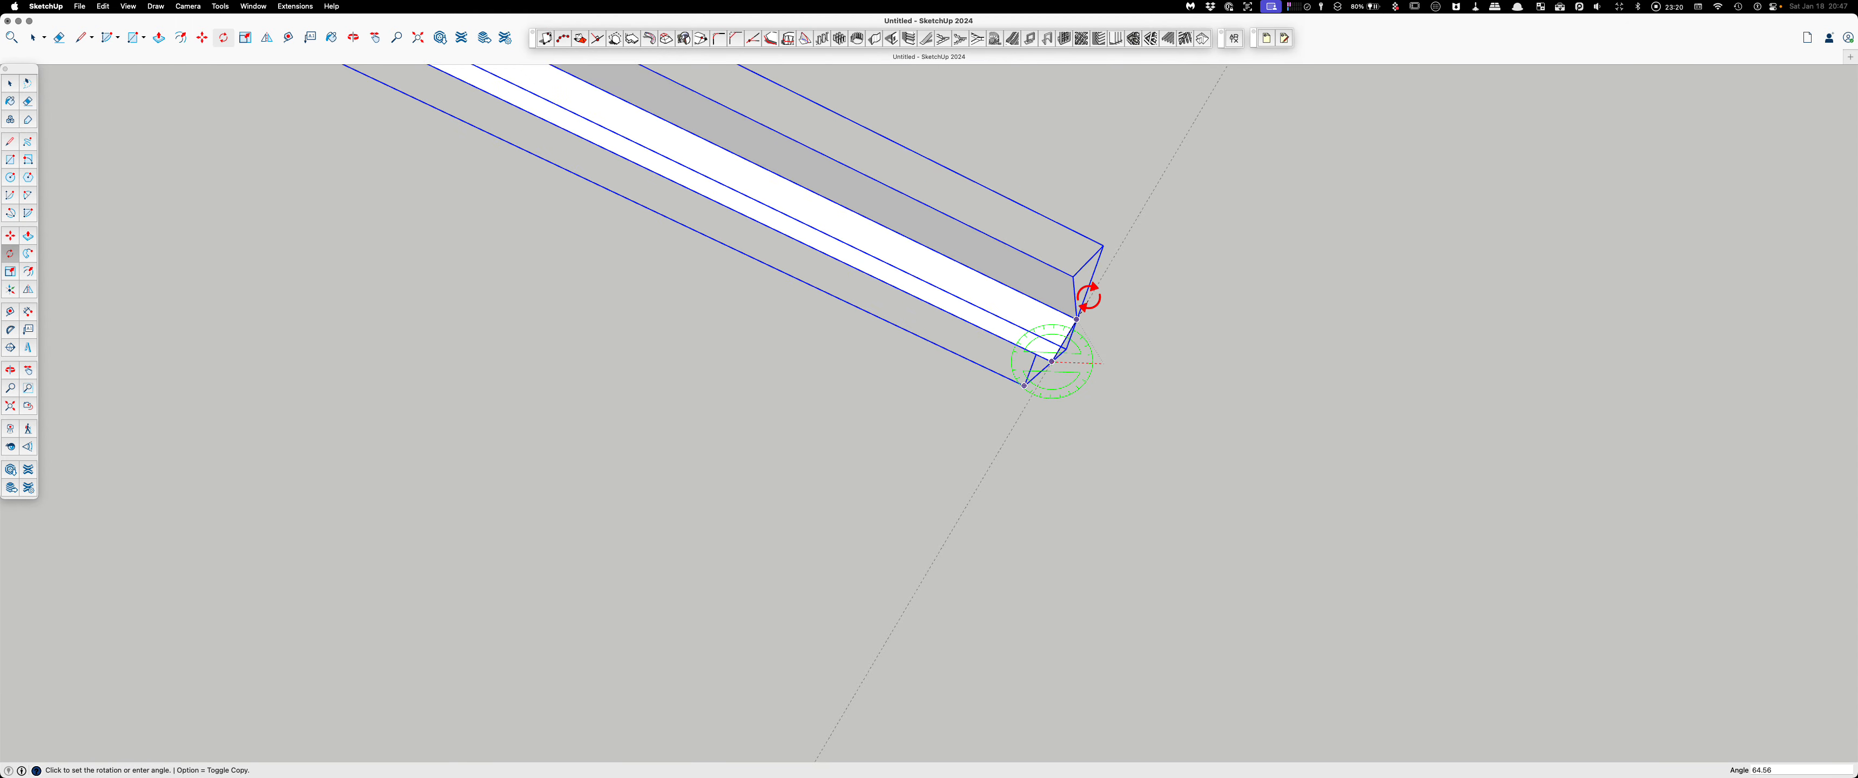
pyautogui.click(1063, 120)
pyautogui.press('Escape')
pyautogui.press('space')
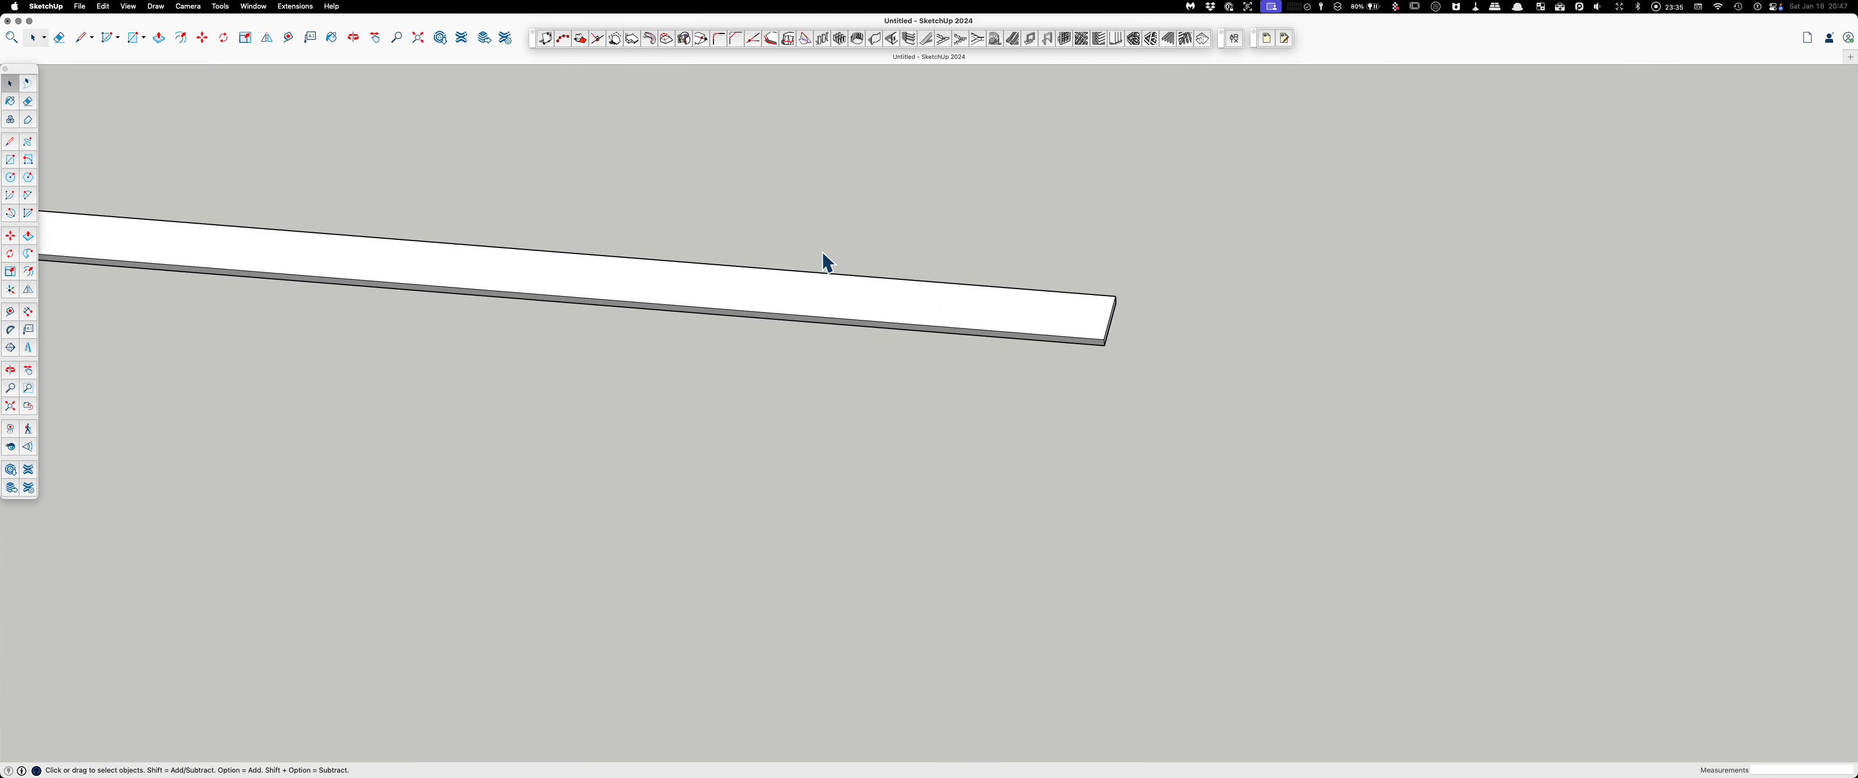
# Step: Draw a rectangle over the end portion of the flat post, overhanging its end and one long side
pyautogui.press('r')
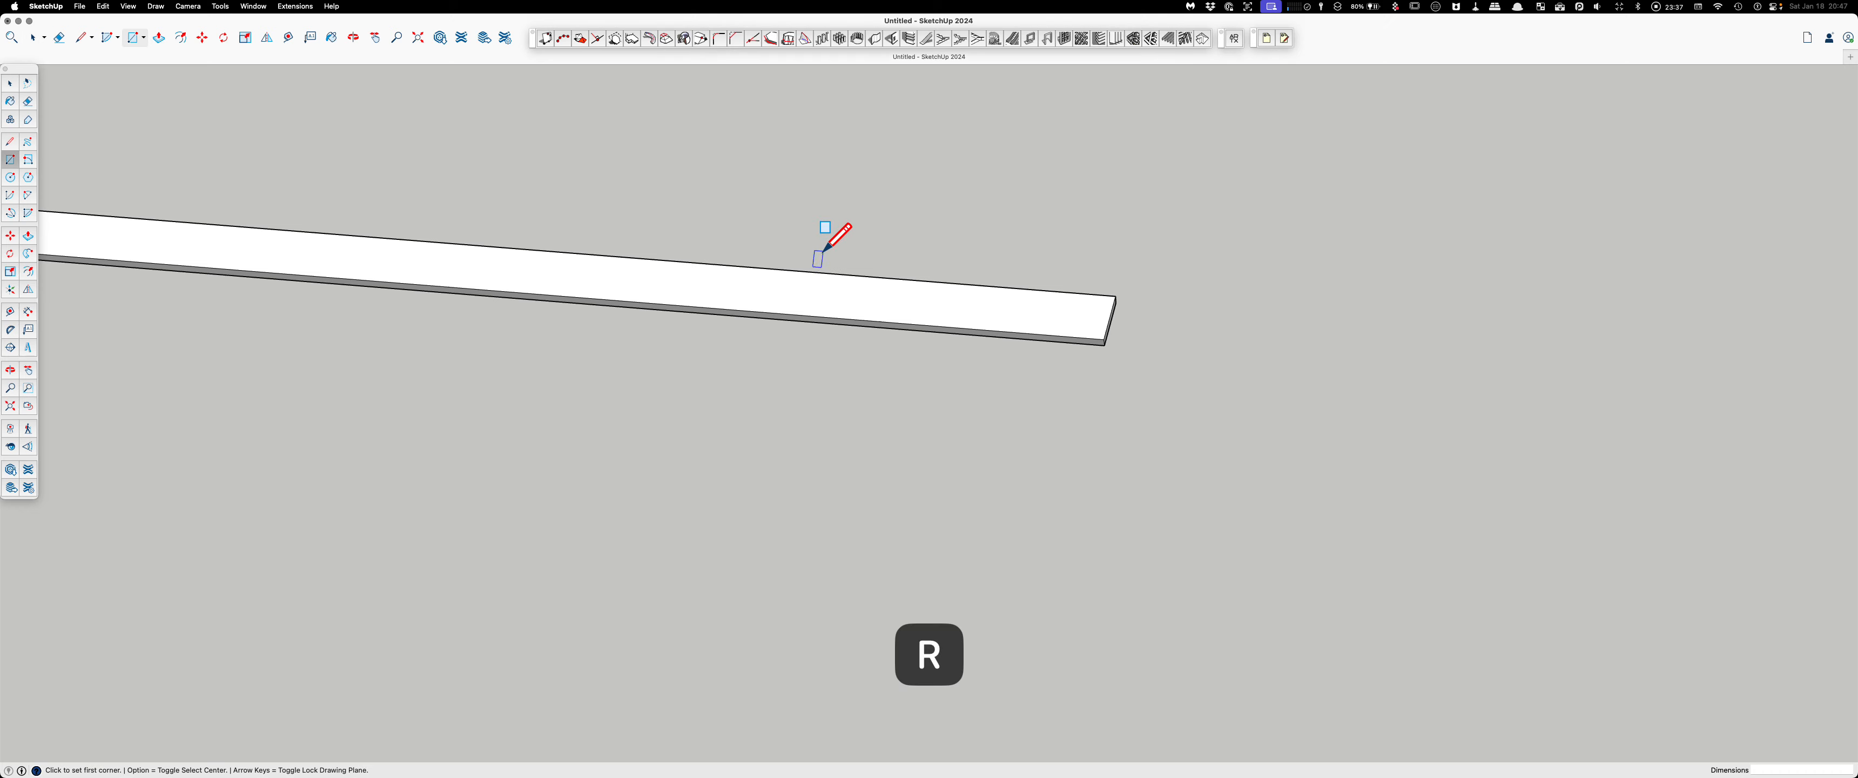
pyautogui.click(779, 270)
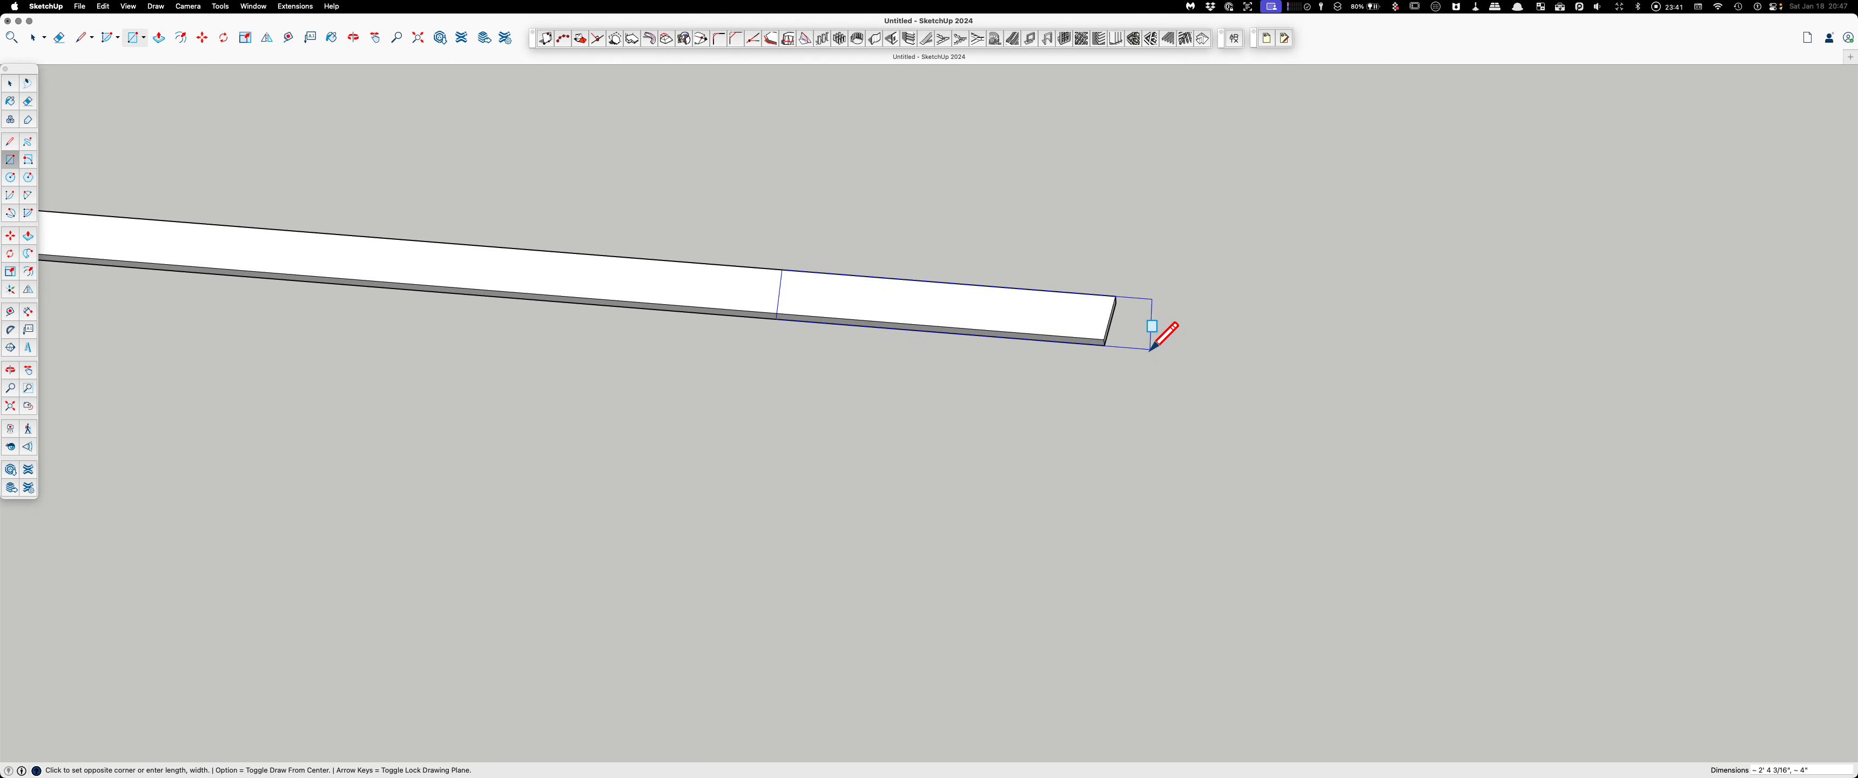
pyautogui.click(1167, 361)
pyautogui.press('space')
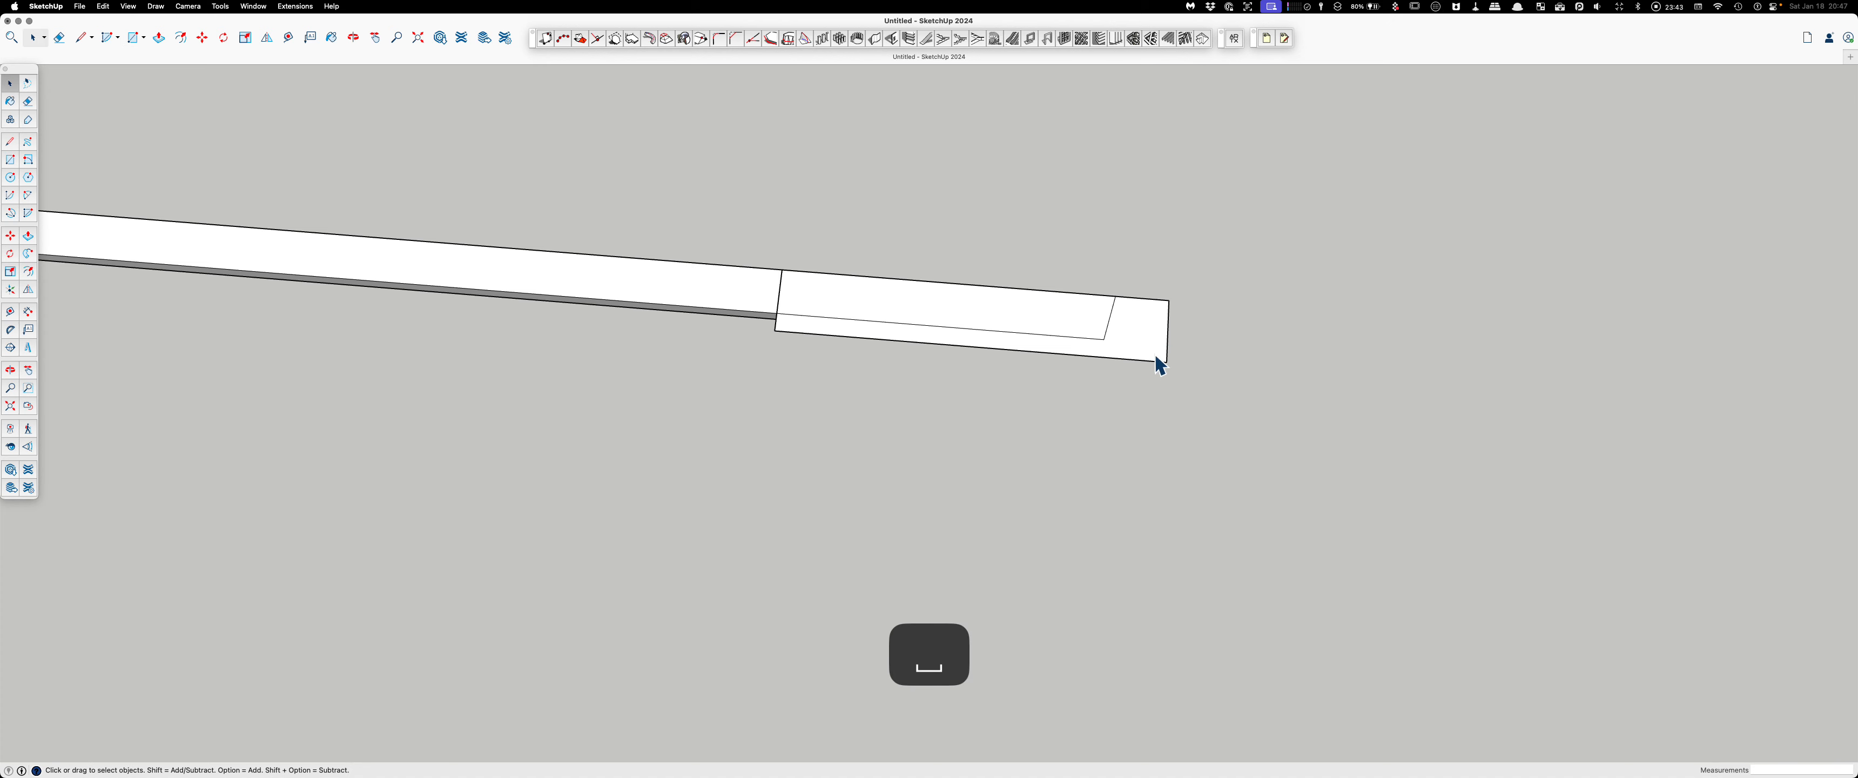
# Step: Extrude the rectangle 1.5" along the post's thickness and group the resulting block
pyautogui.click(1148, 342)
pyautogui.press('p')
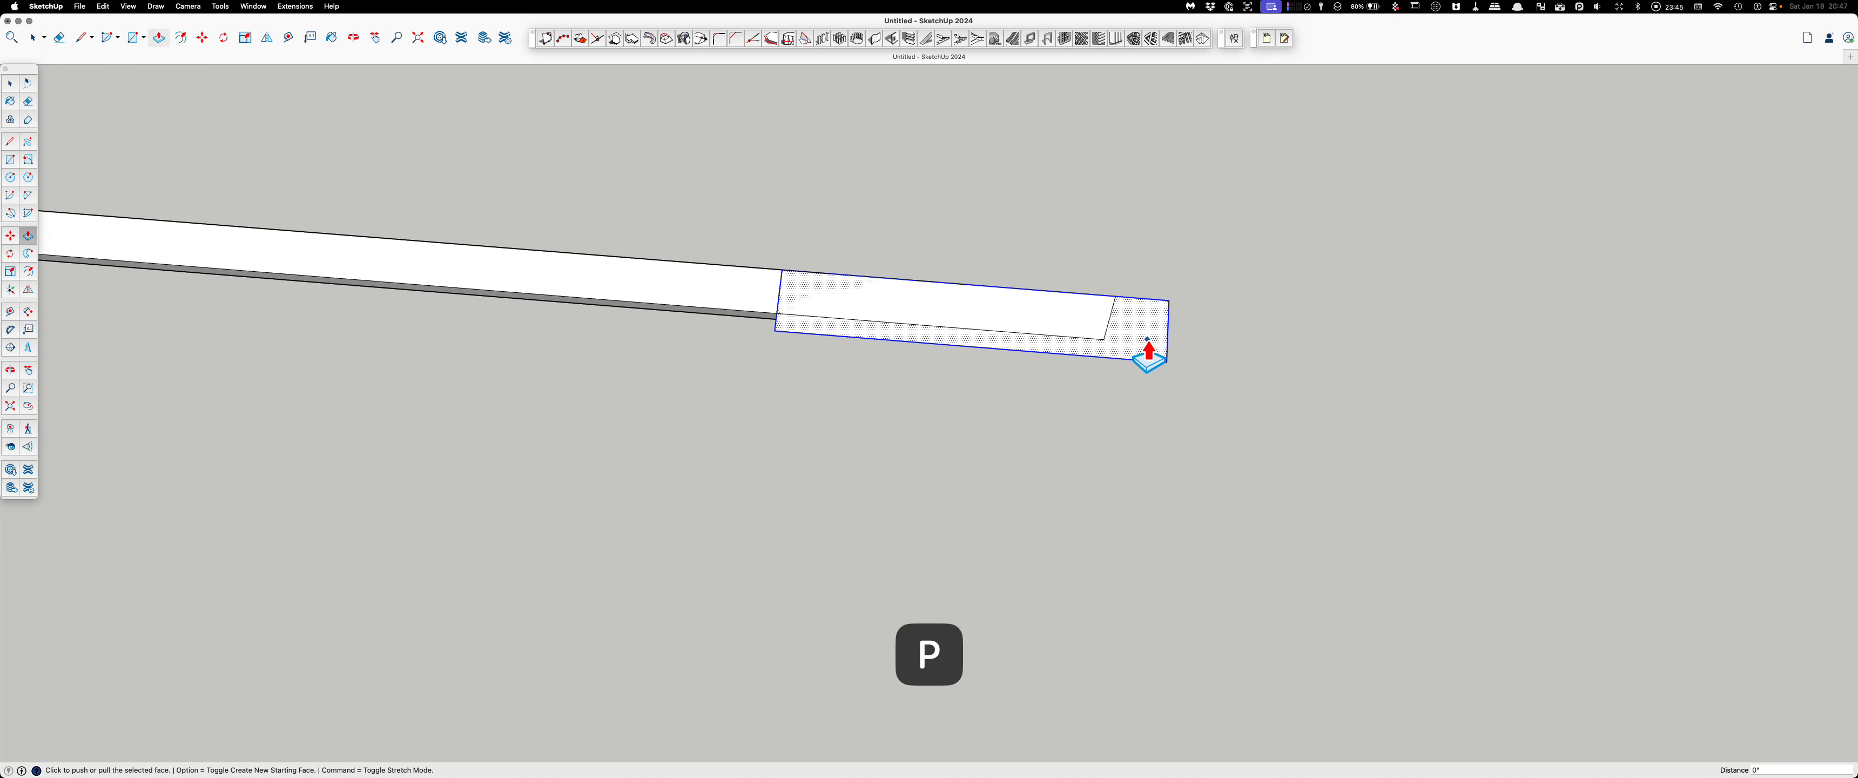
pyautogui.click(1144, 342)
pyautogui.write('1.5')
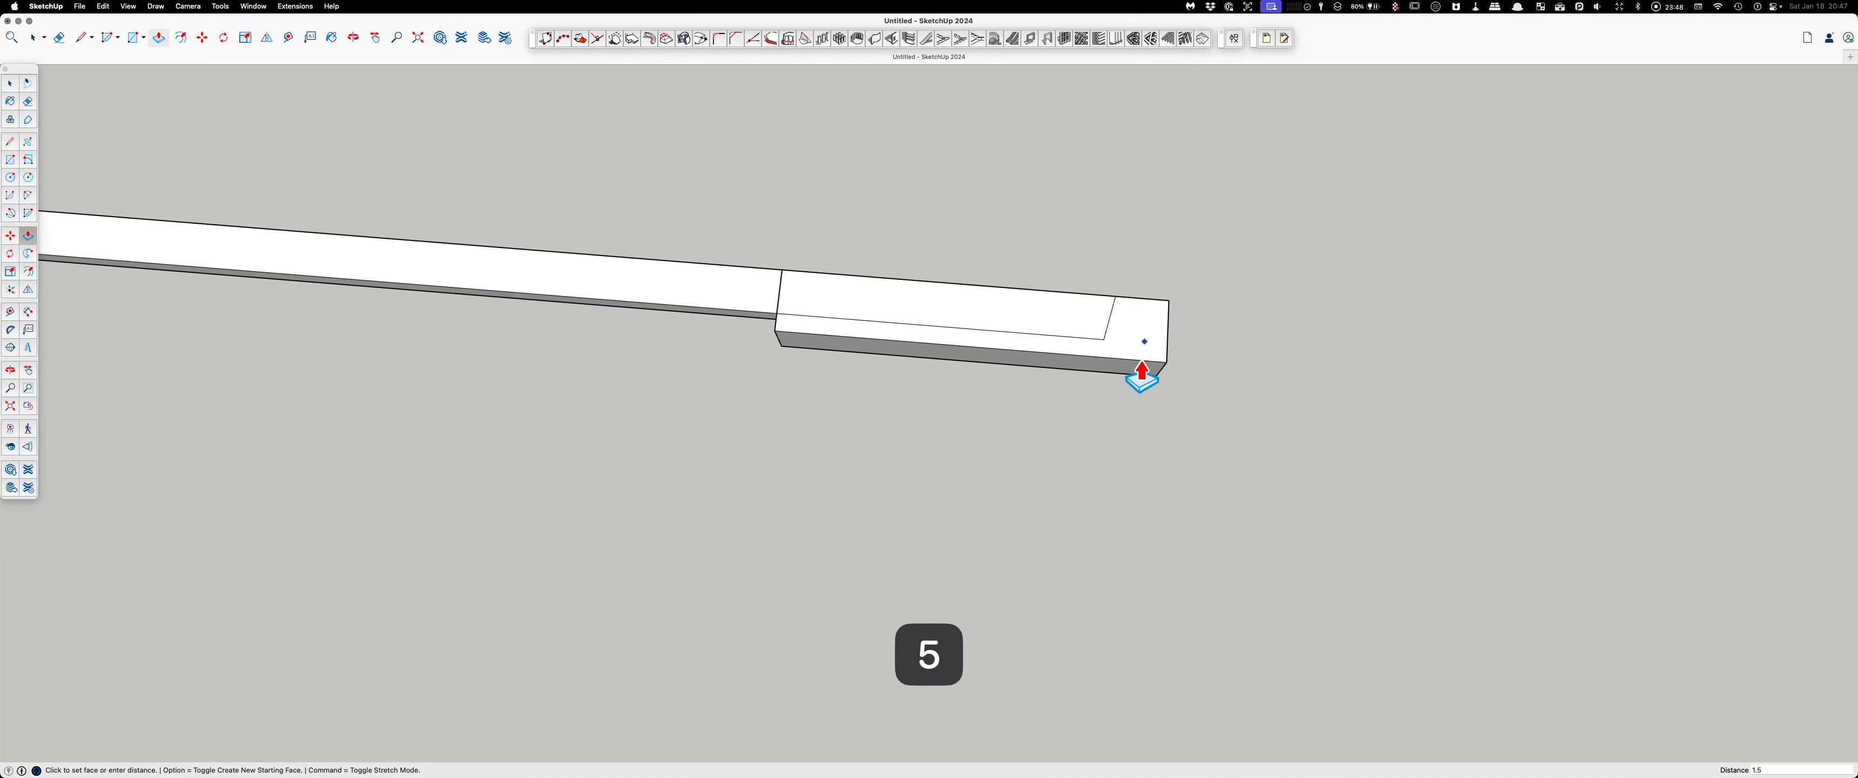
pyautogui.press('Return')
pyautogui.press('Escape')
pyautogui.press('space')
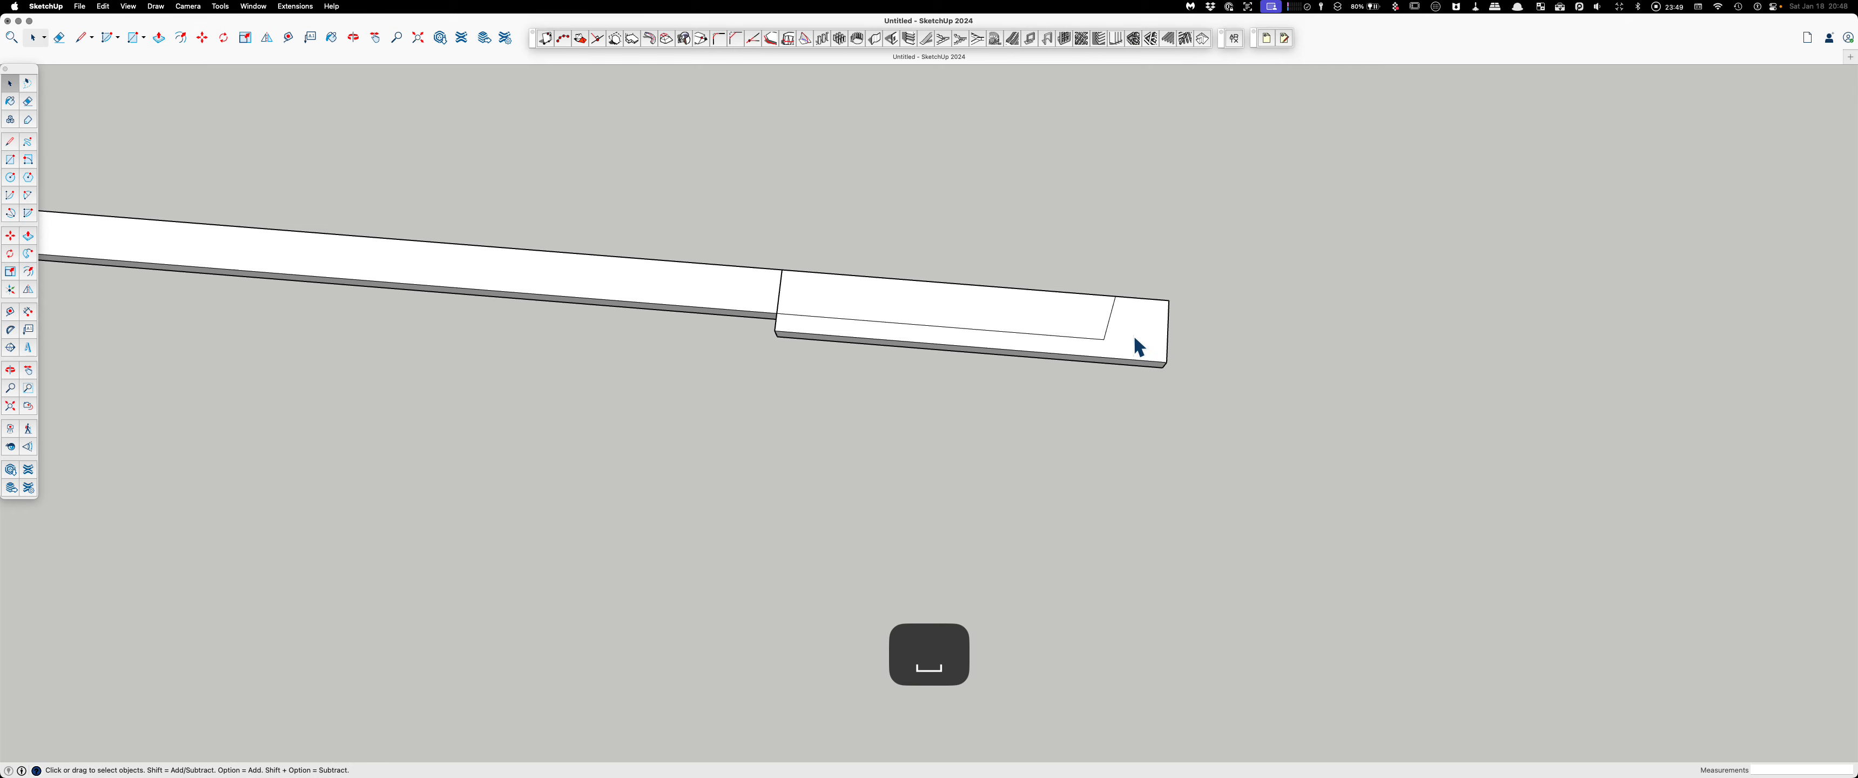
pyautogui.click(1137, 344)
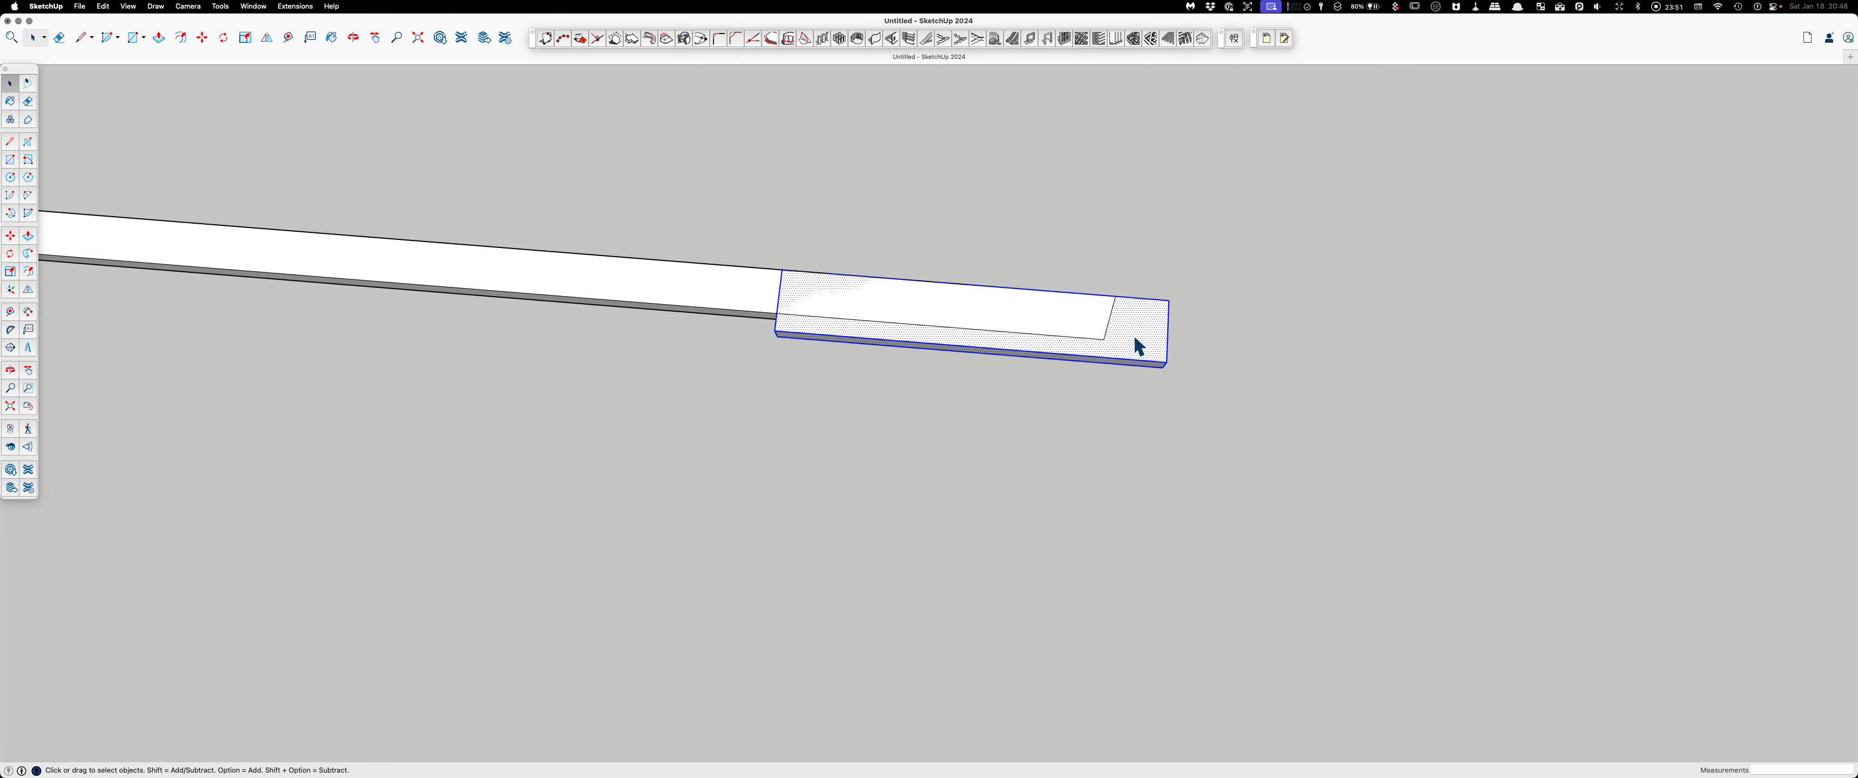
pyautogui.press('g')
# Step: Paint the new block with the translucent blue material sampled from the detached board
pyautogui.scroll(-2, 728, 285)
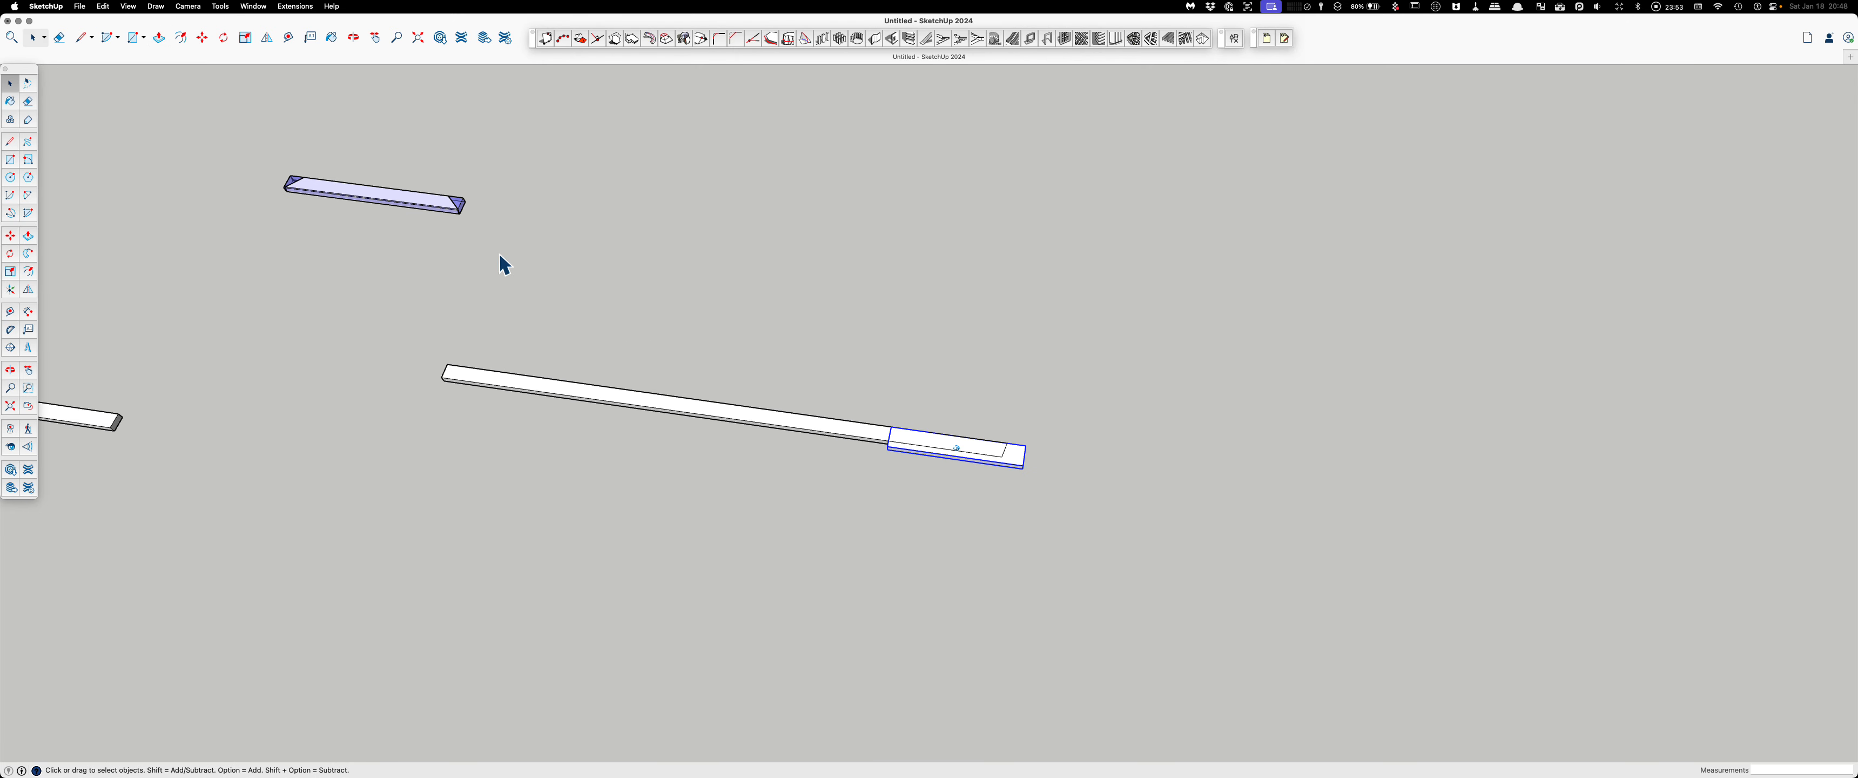
pyautogui.scroll(2, 449, 191)
pyautogui.press('b')
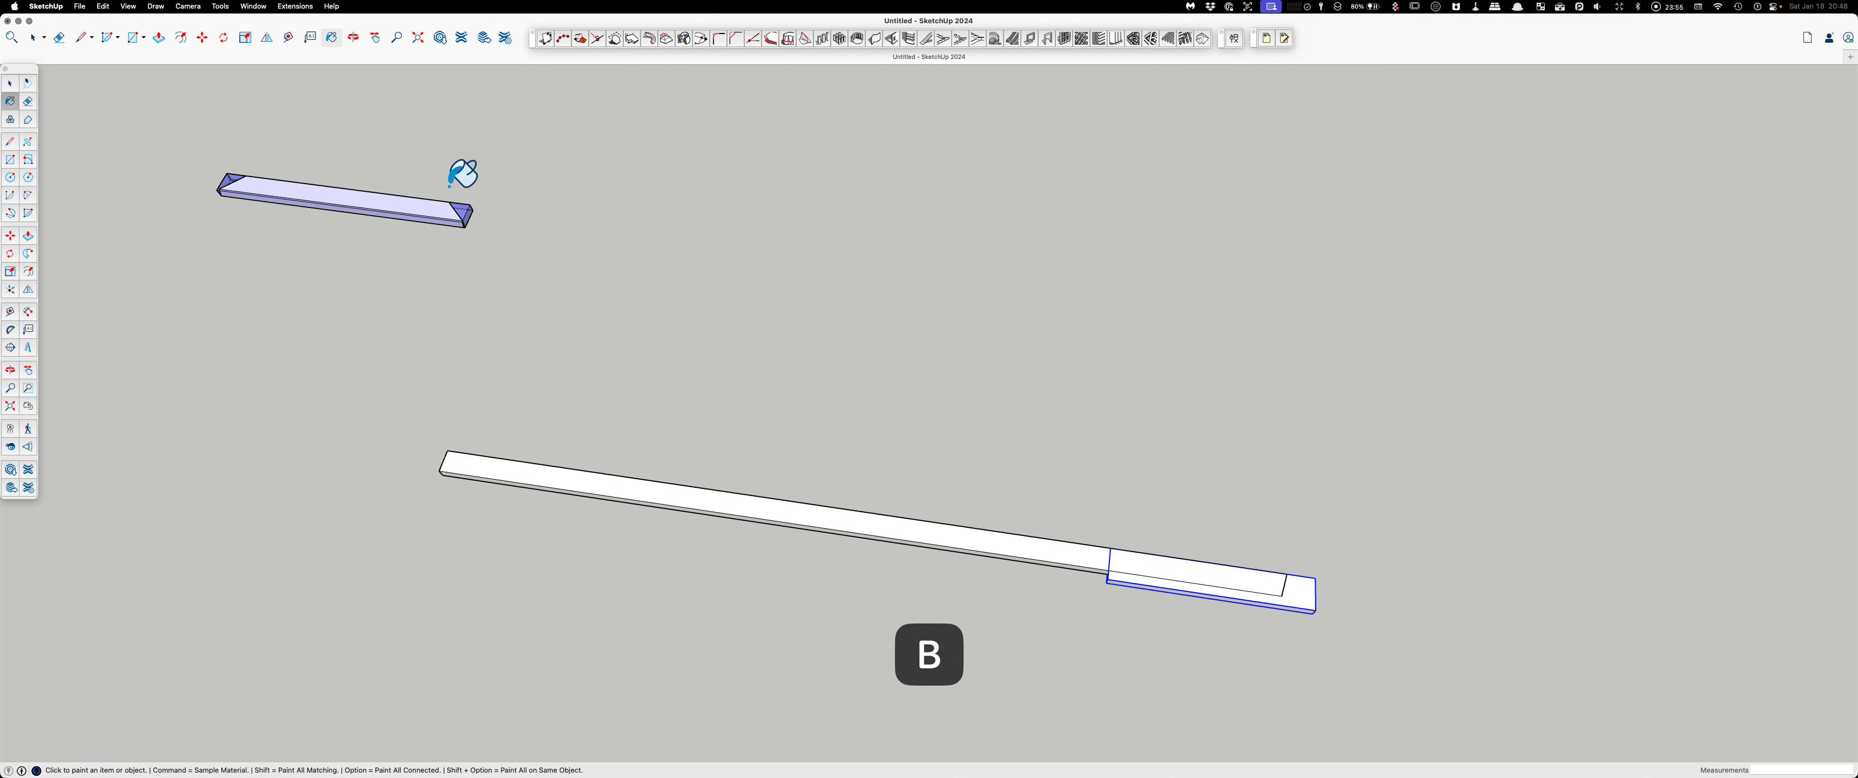
pyautogui.press('super')
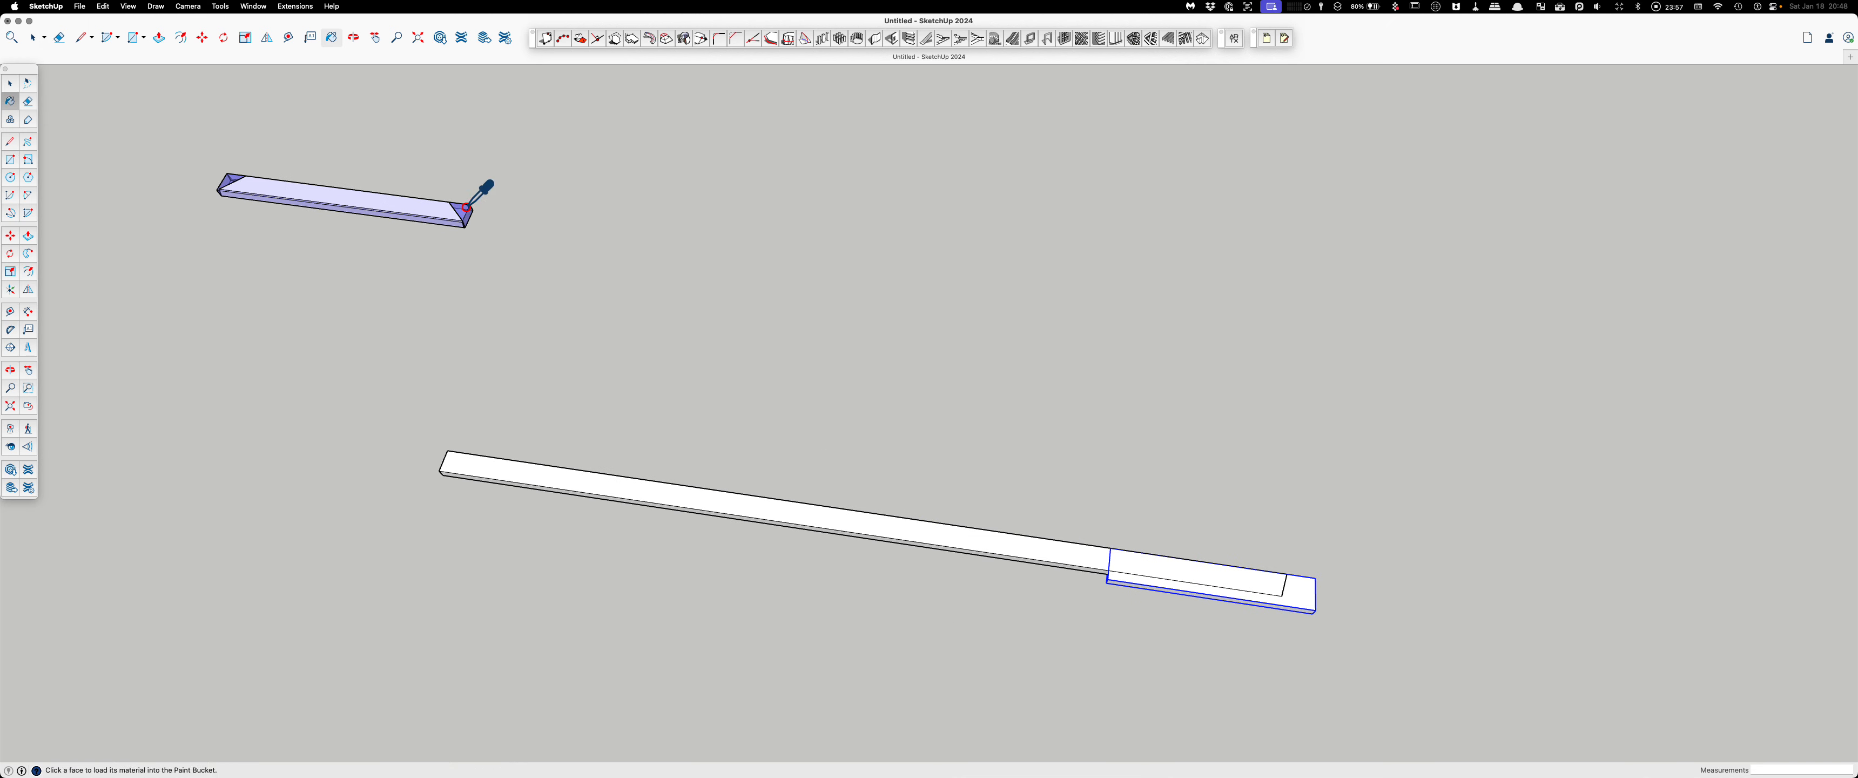
pyautogui.click(1307, 596)
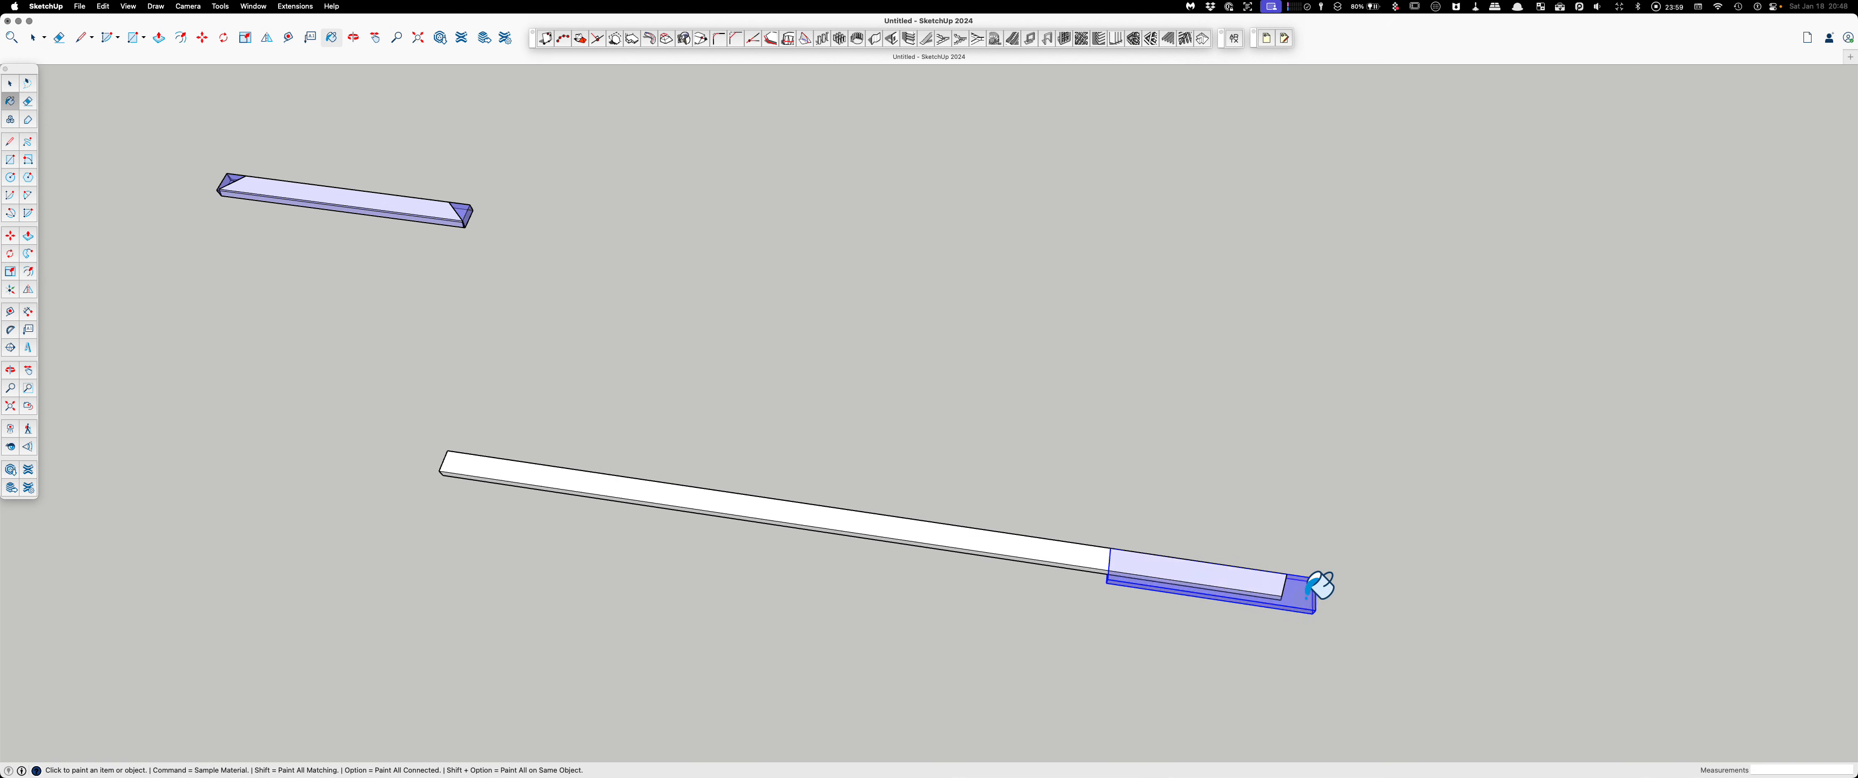
# Step: Push the translucent block's overhanging long side in flush with the post's side face
pyautogui.press('space')
pyautogui.moveTo(1295, 604); pyautogui.dragTo(1194, 600, button='middle')
pyautogui.click(1198, 610)
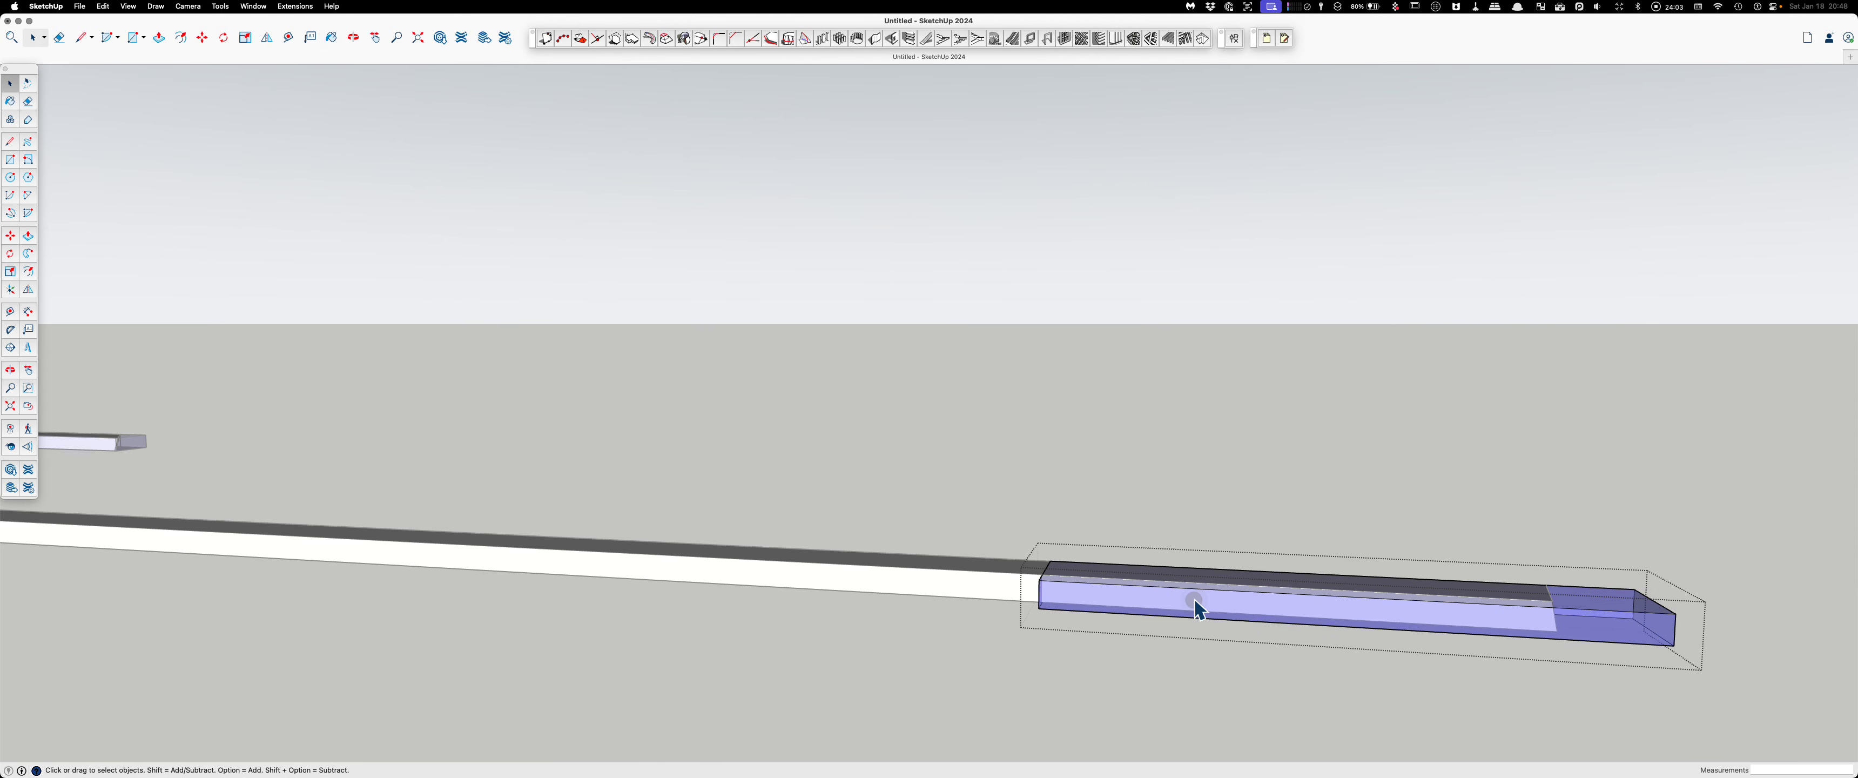
pyautogui.press('p')
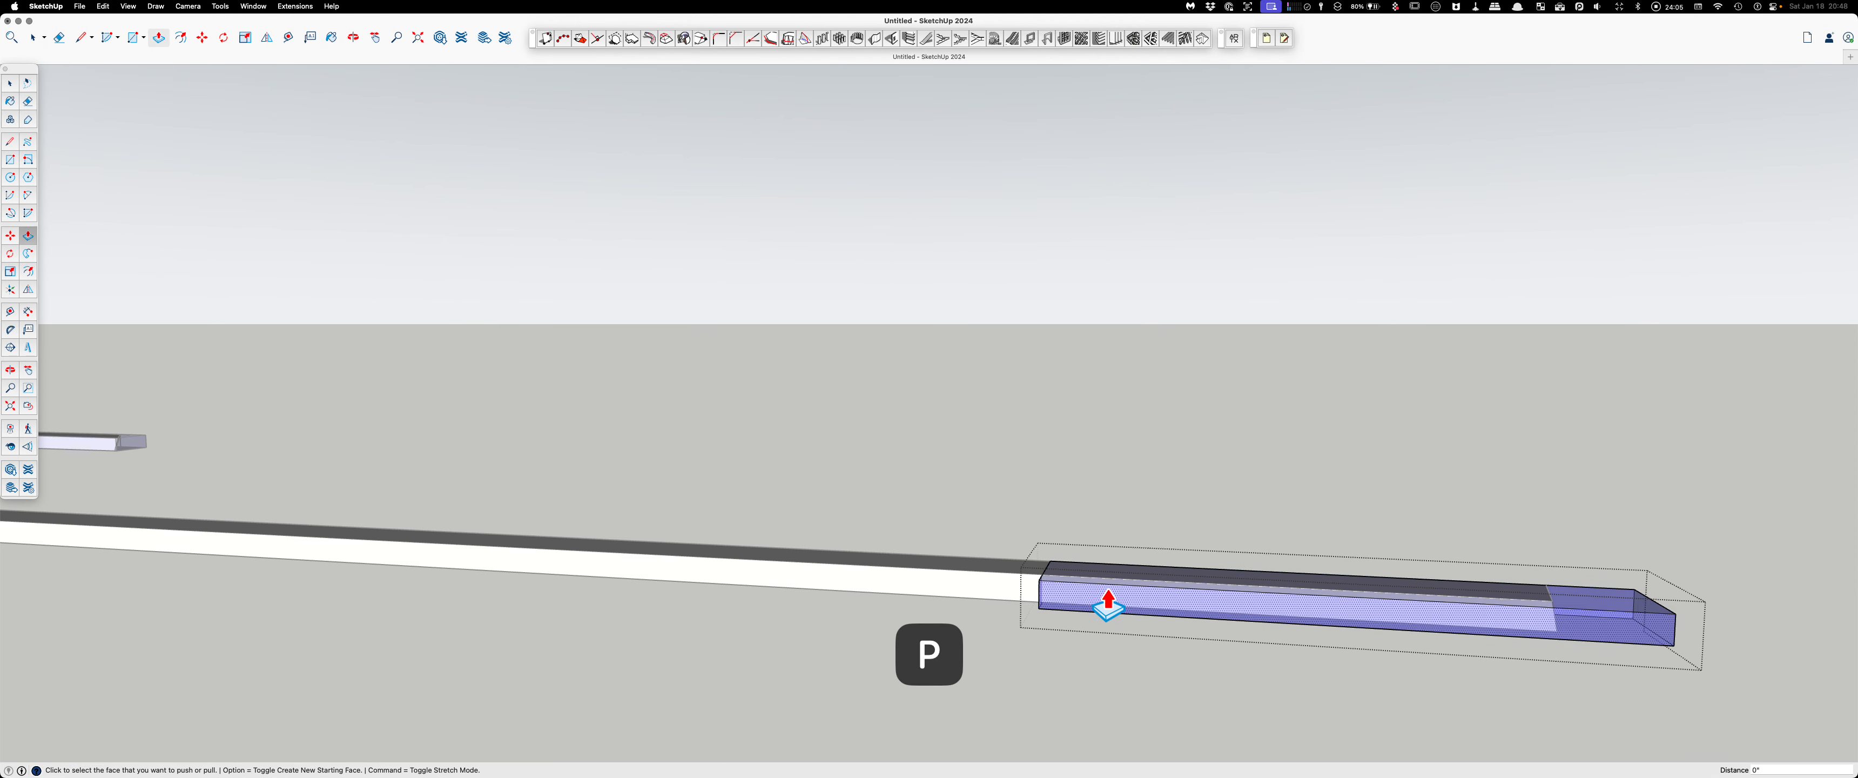
pyautogui.click(1105, 608)
pyautogui.click(1017, 591)
pyautogui.press('space')
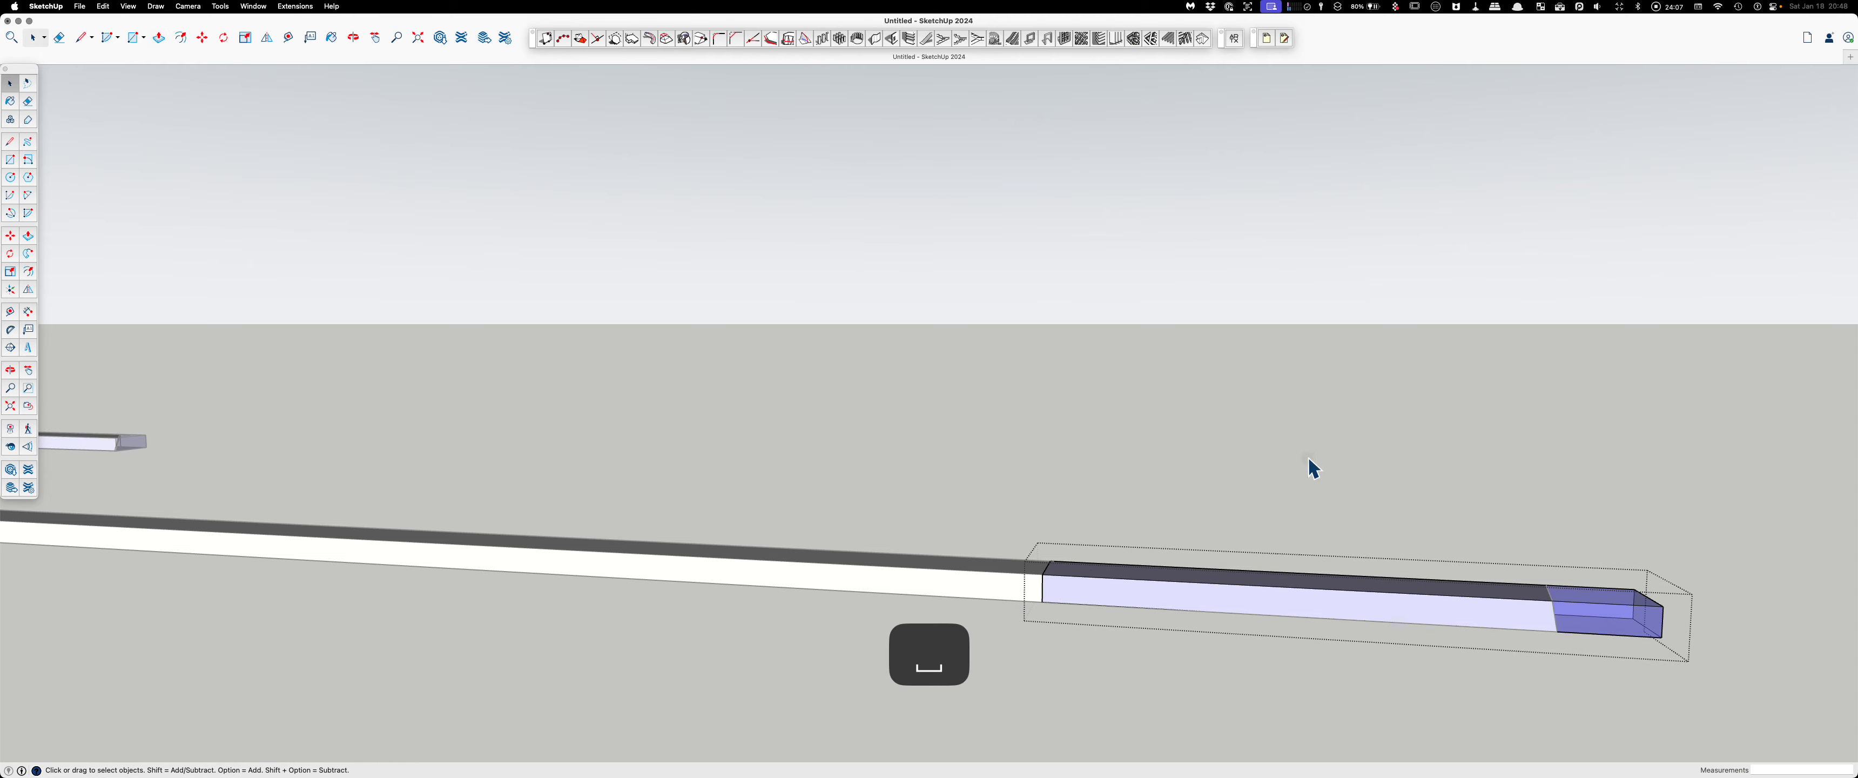
pyautogui.click(1308, 456)
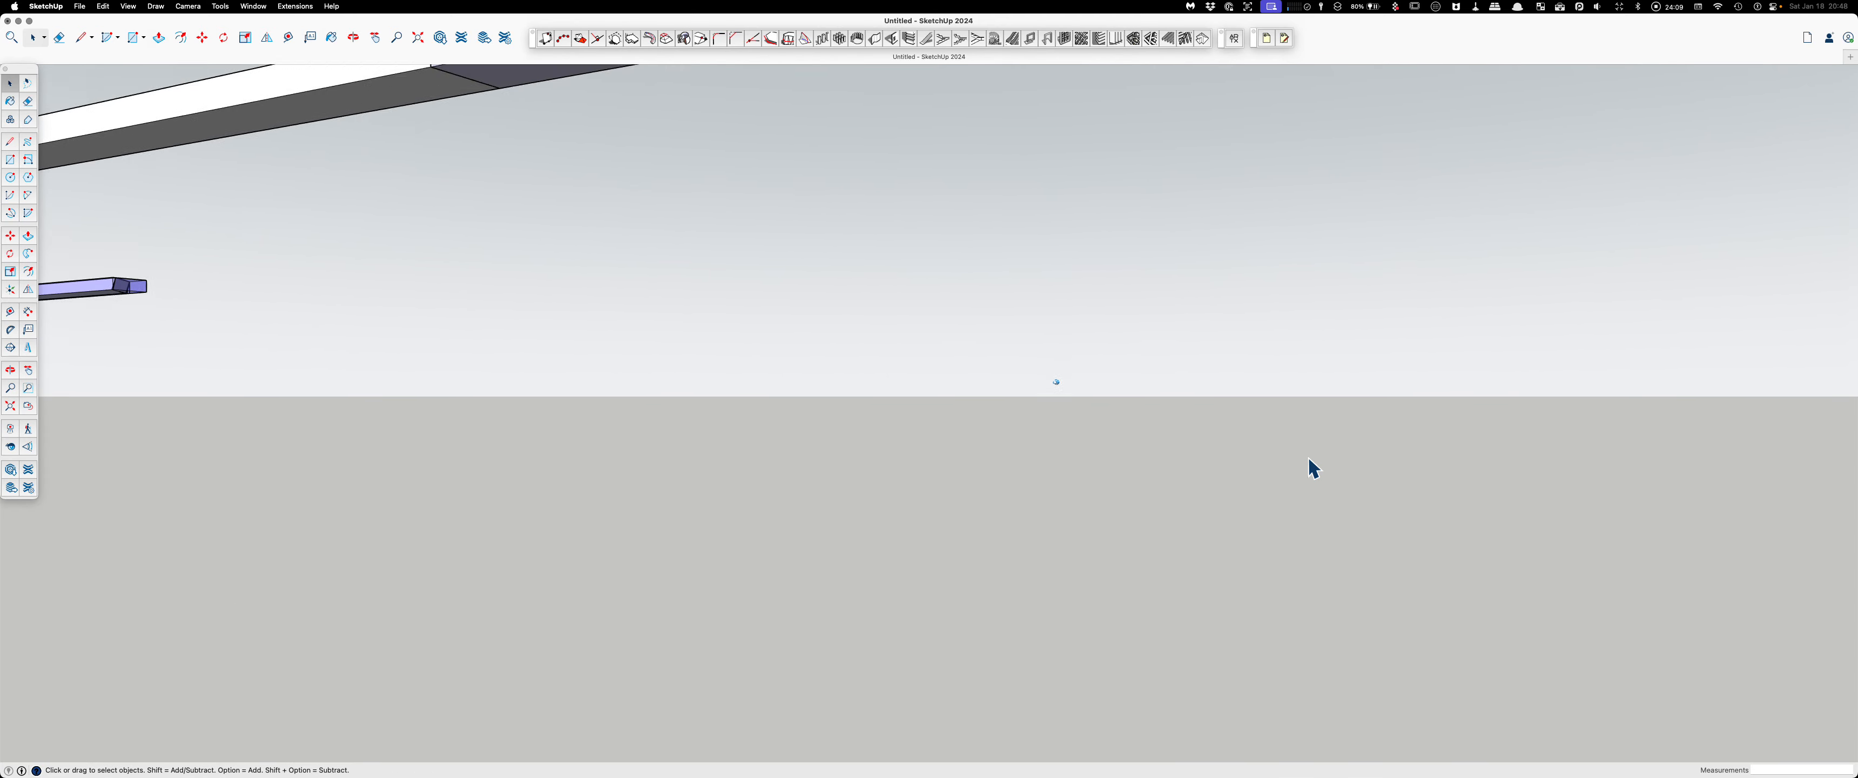
# Step: Push the translucent block's end face back about 3 3/4" to meet the end of the post
pyautogui.moveTo(1308, 456); pyautogui.dragTo(841, 530, button='middle')
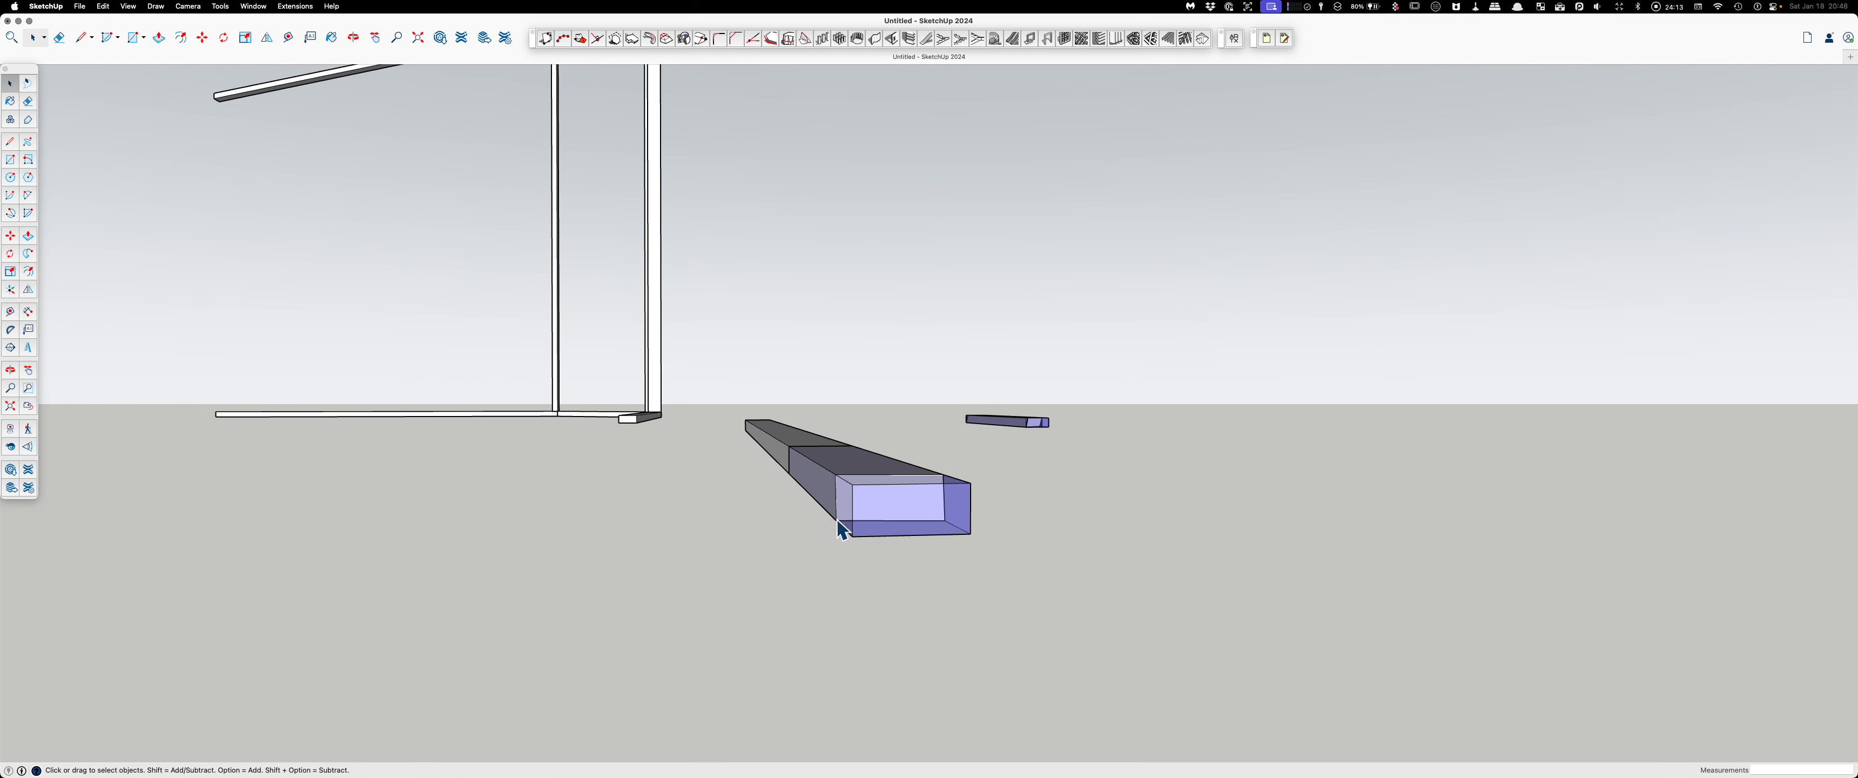
pyautogui.doubleClick(904, 529)
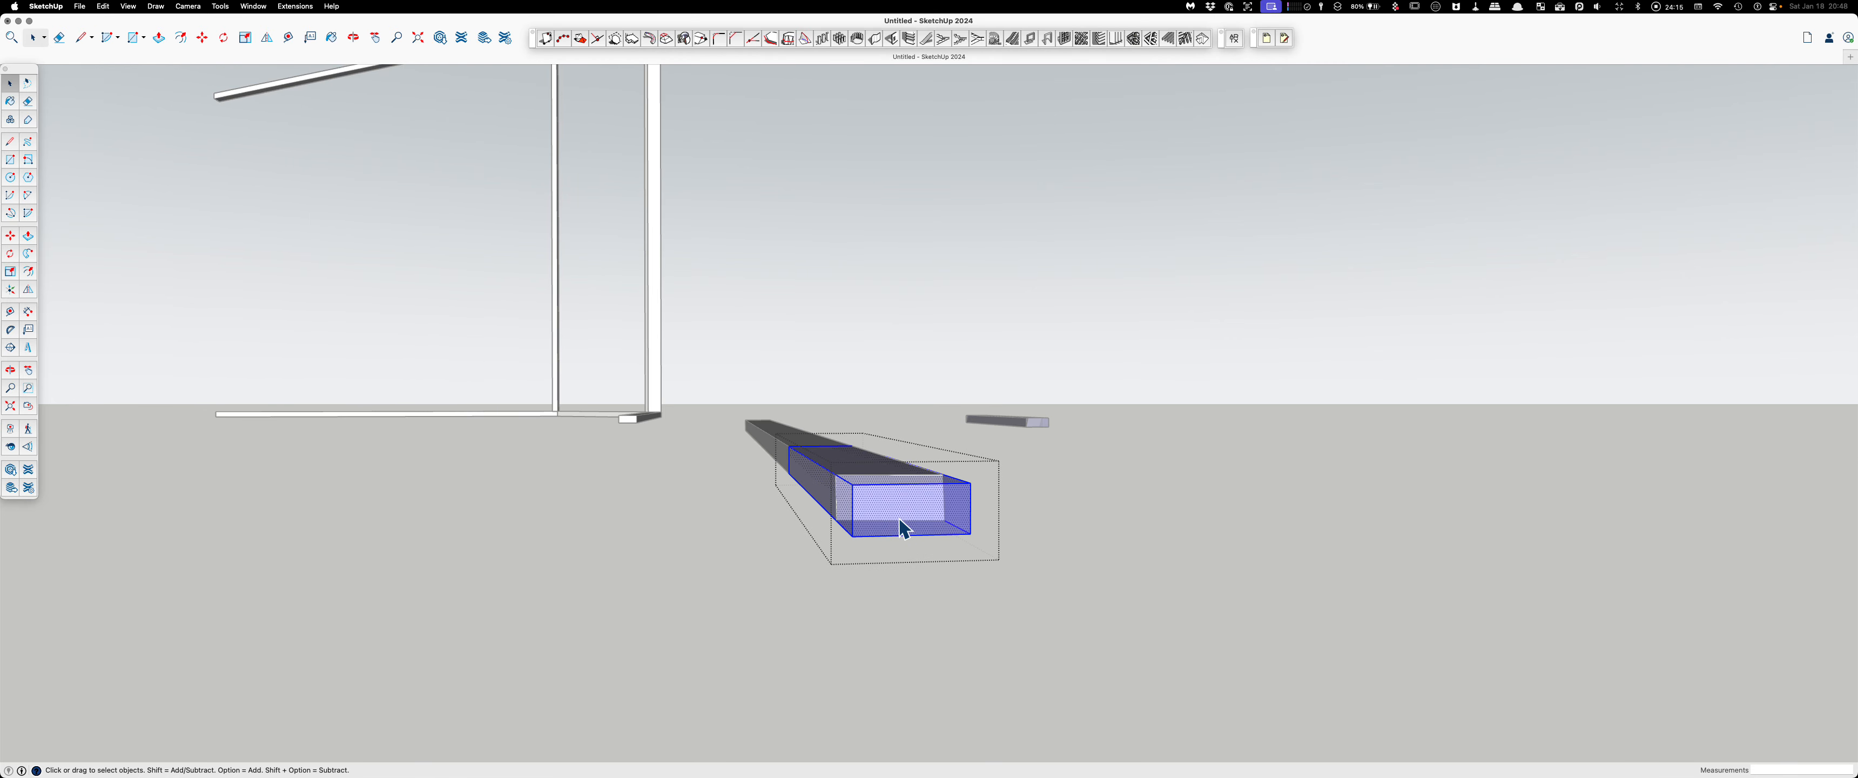
pyautogui.press('p')
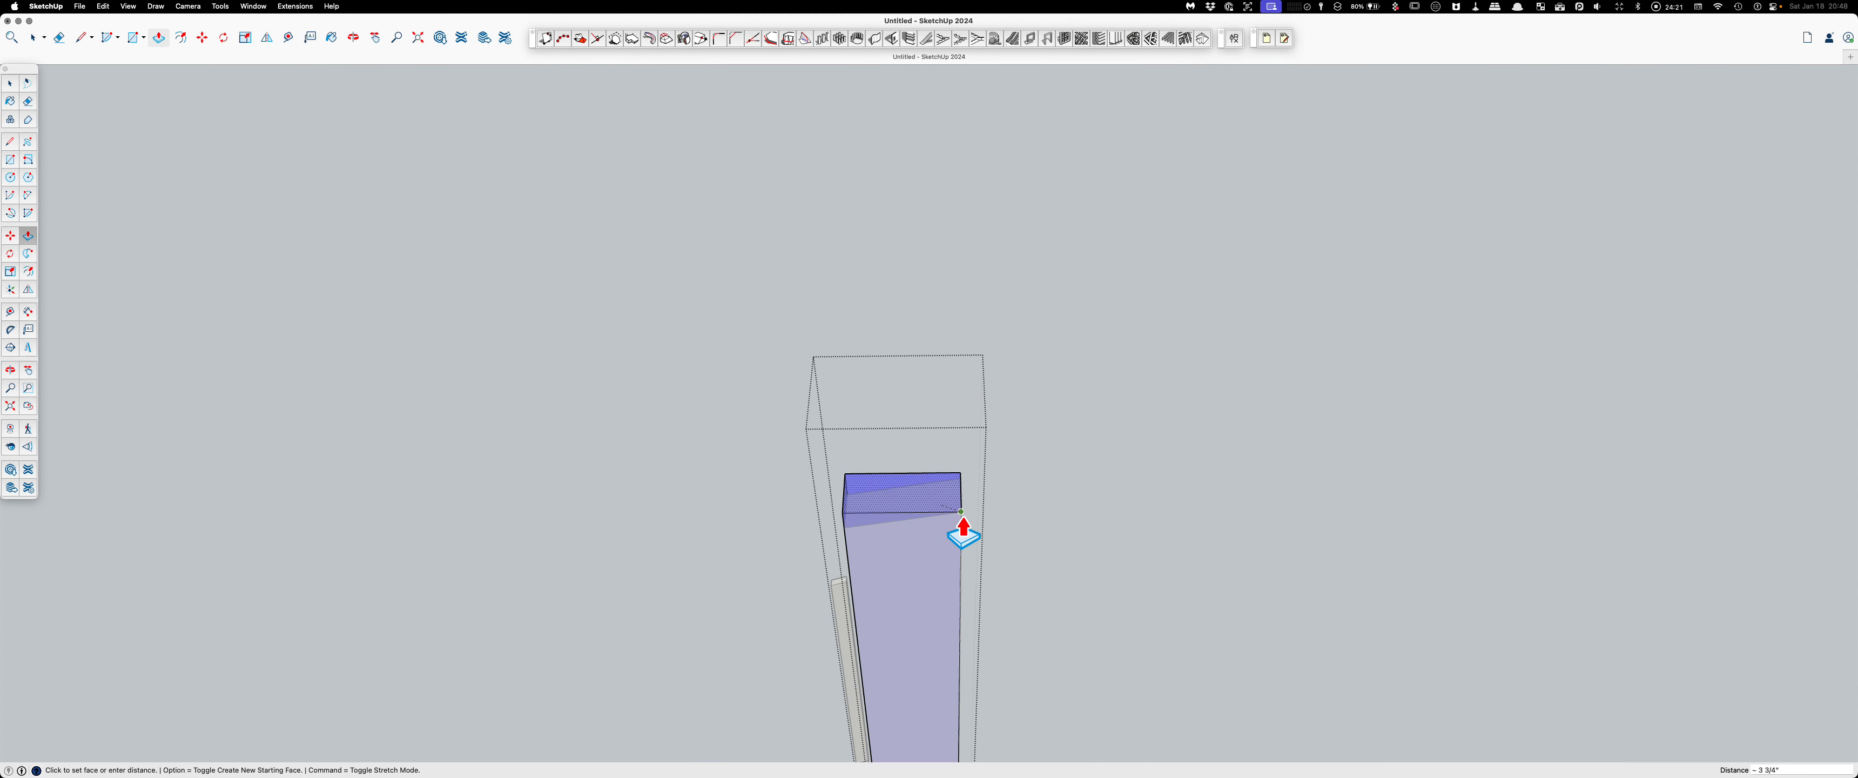
pyautogui.press('space')
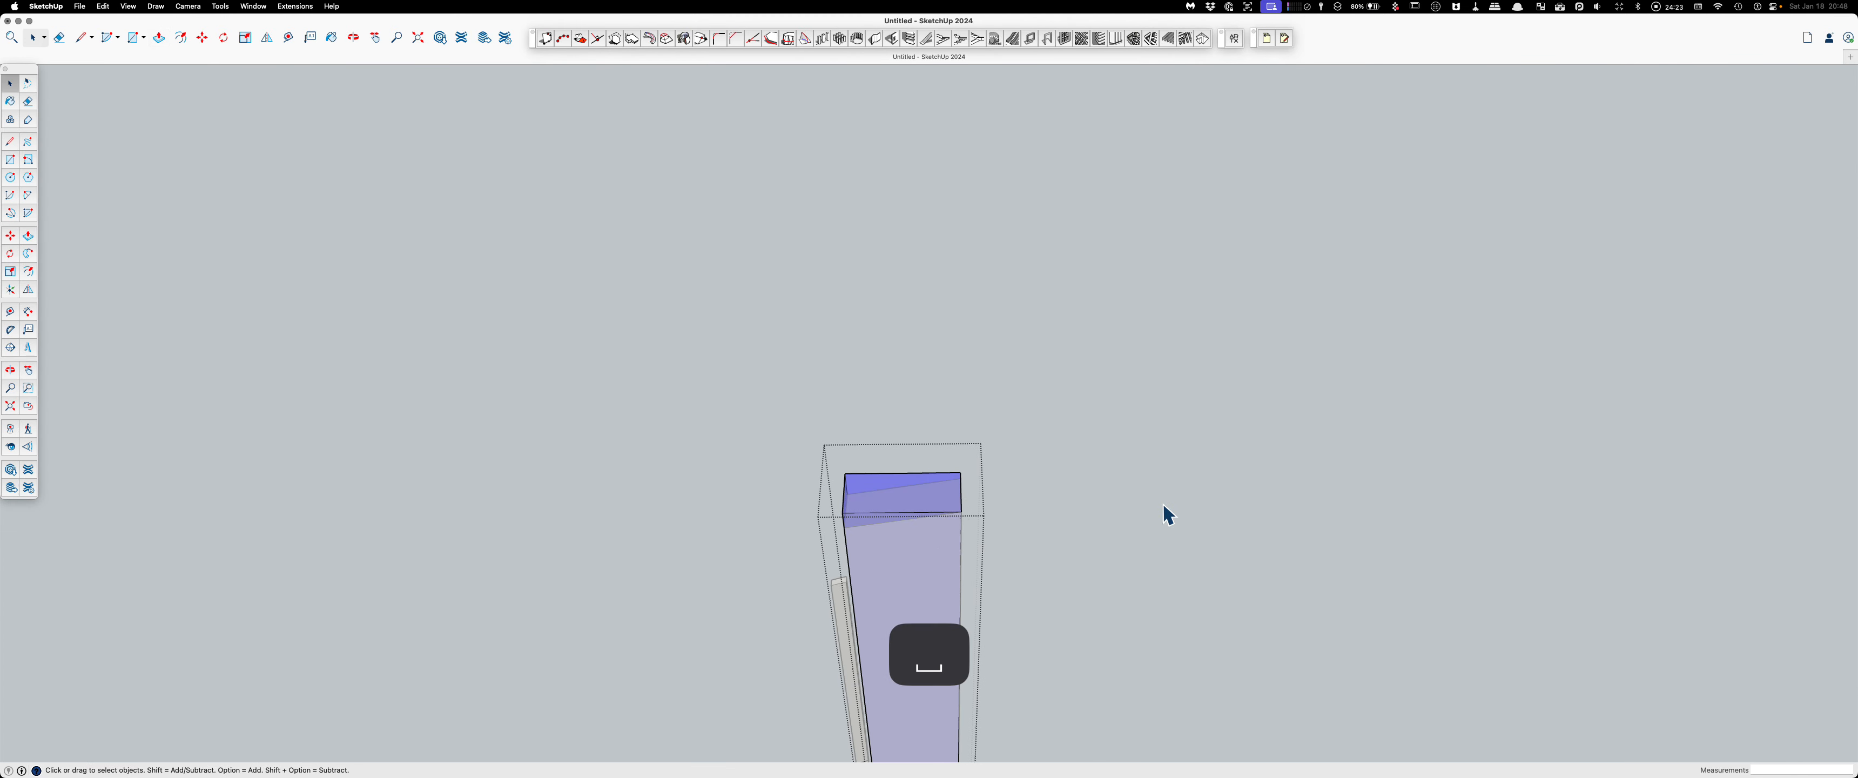